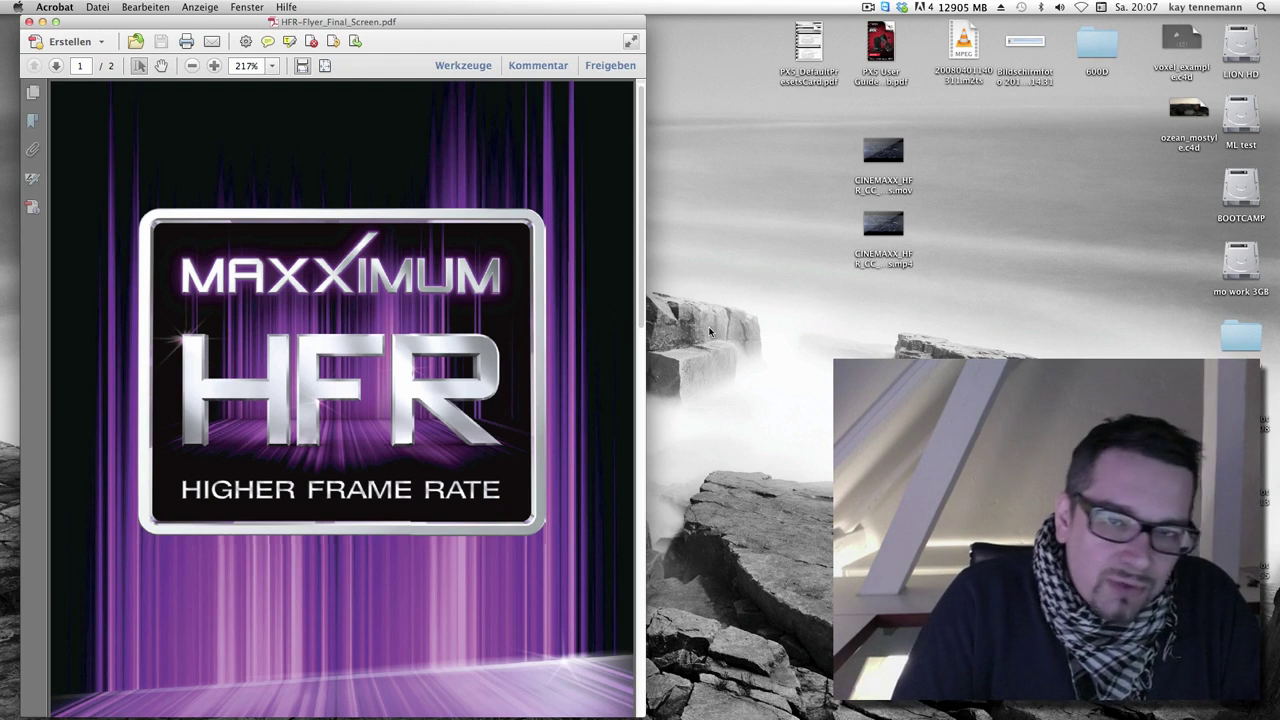
# Slide the HFR flyer window in Acrobat to the right to uncover the desktop folders
pyautogui.scroll(-1, 643, 309)
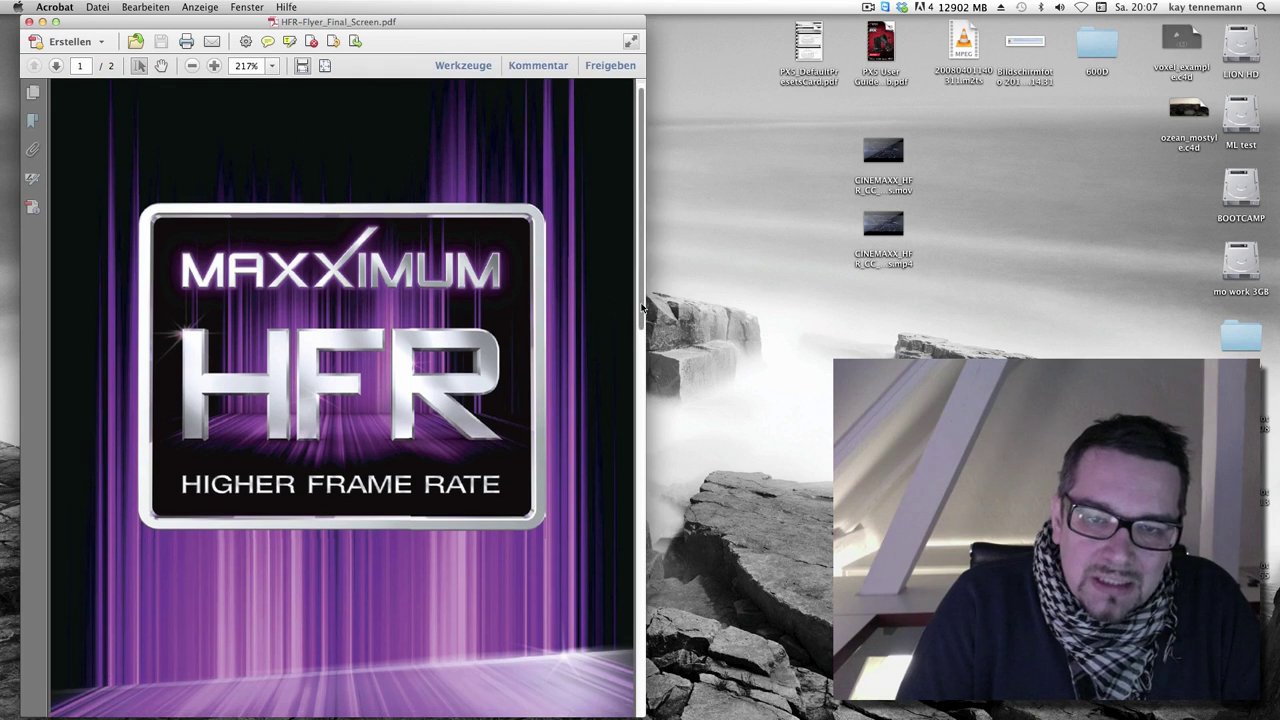
pyautogui.scroll(-2, 618, 320)
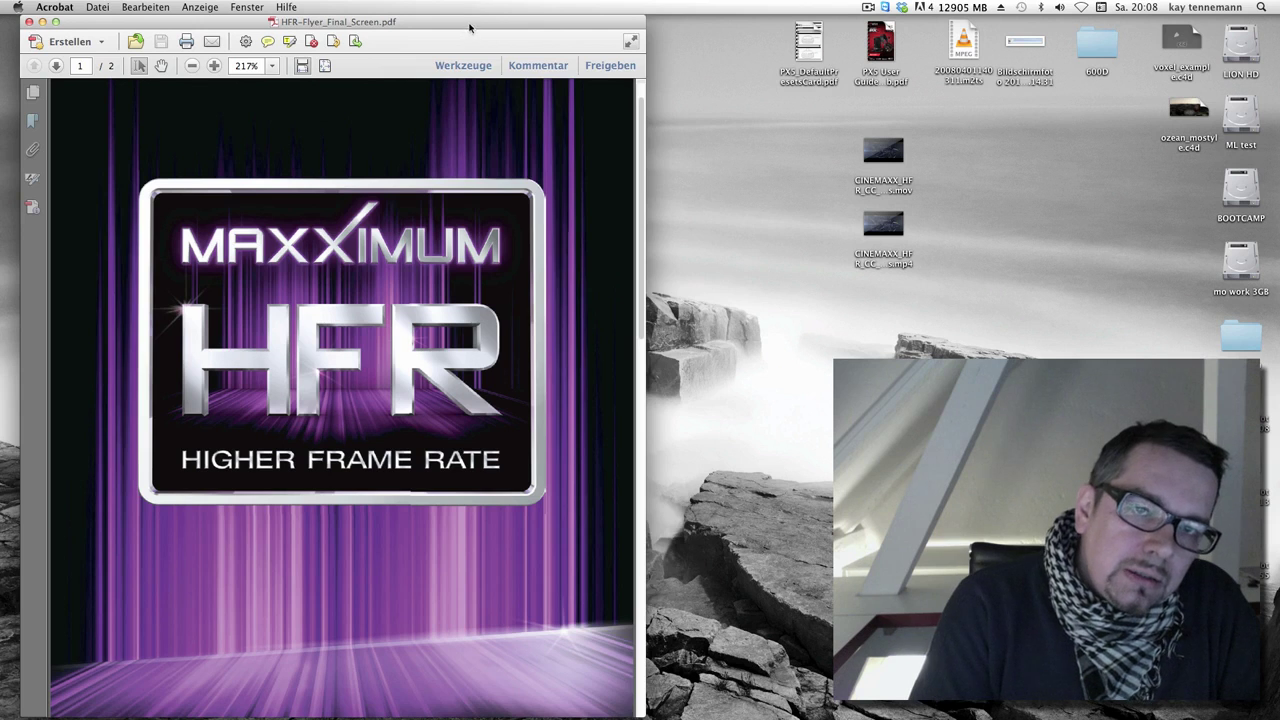
pyautogui.moveTo(470, 21); pyautogui.dragTo(561, 21)
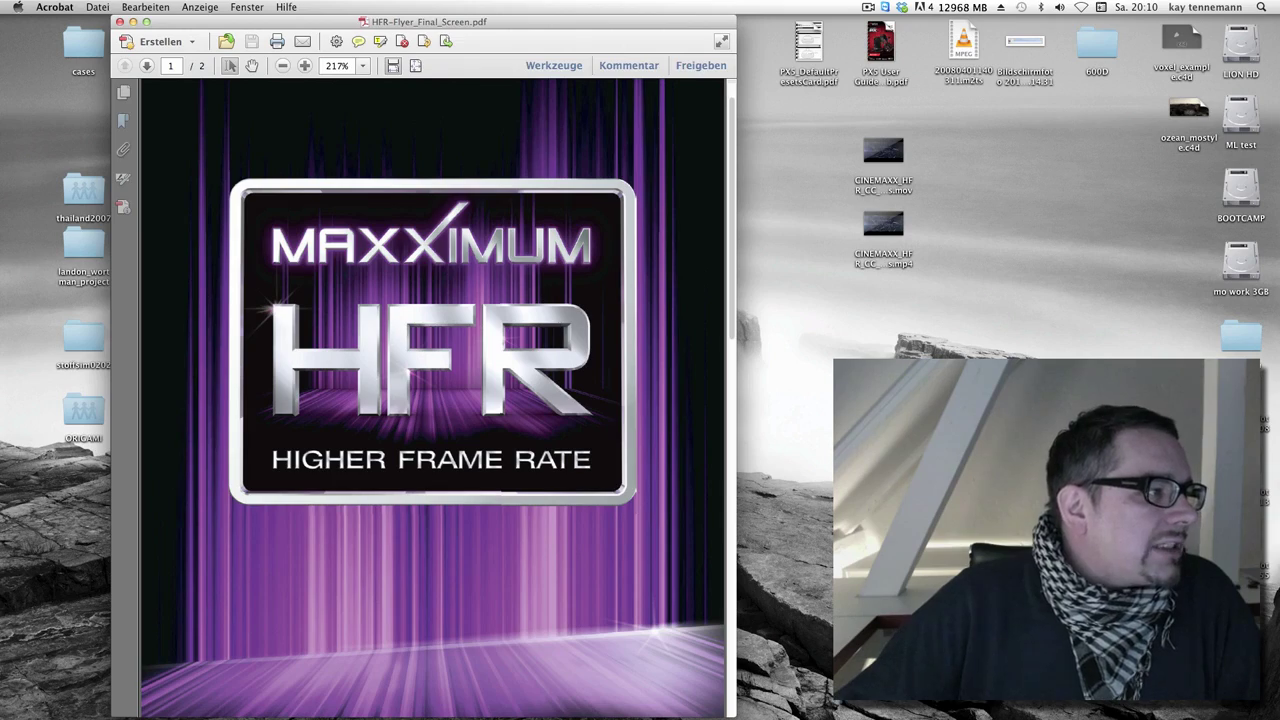
# Open AllScreenshot.jpg in Preview, browse its sketch frames, and move it right of the flyer
pyautogui.click(4, 132)
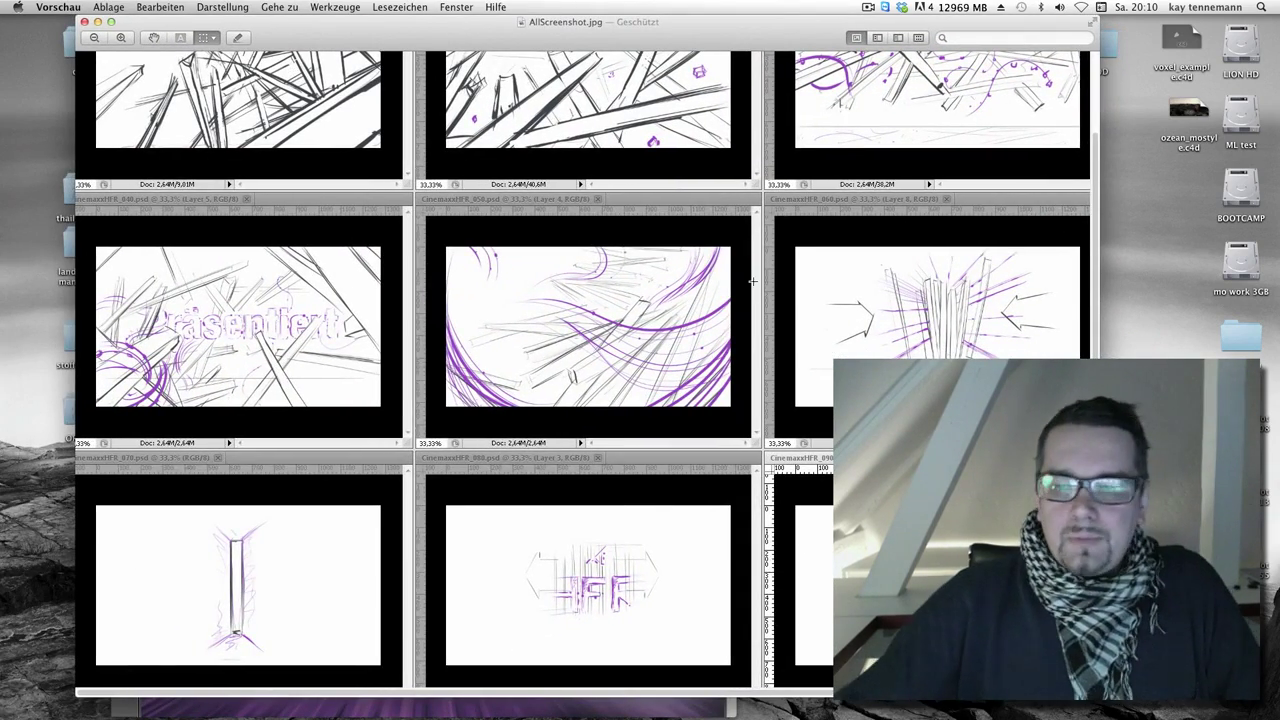
pyautogui.scroll(5, 814, 270)
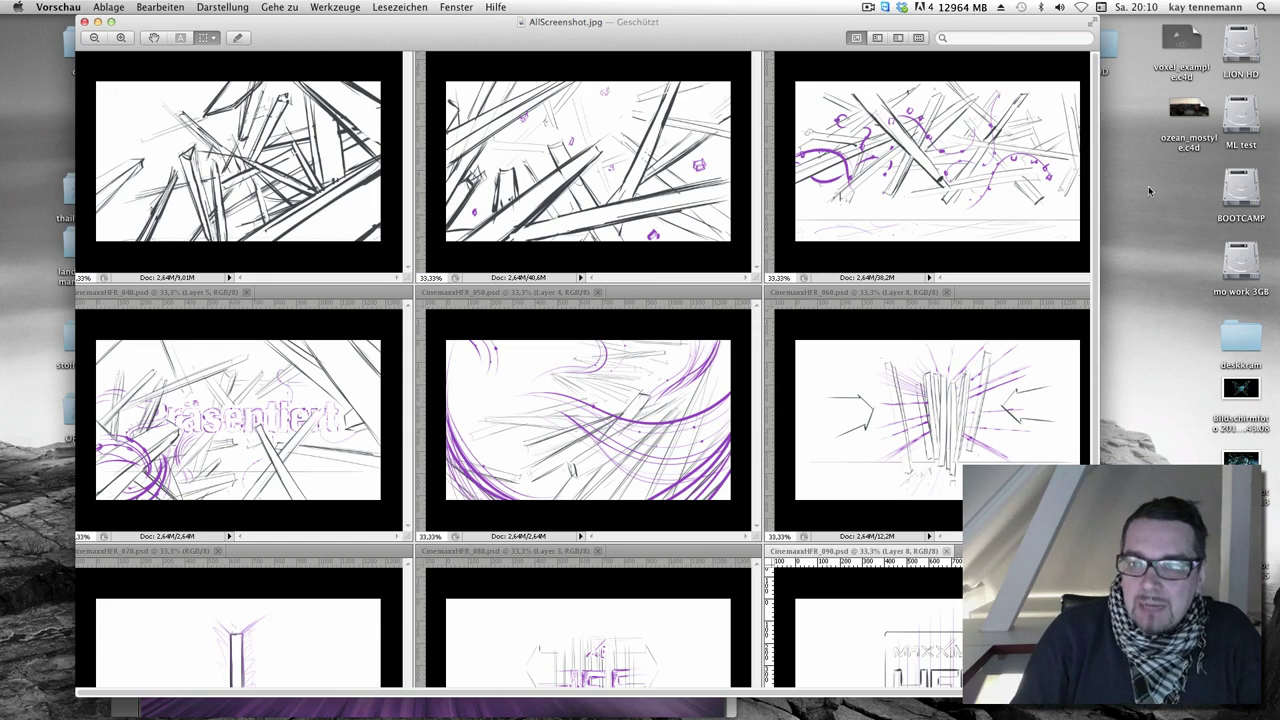
pyautogui.scroll(-3, 625, 363)
pyautogui.scroll(-2, 625, 363)
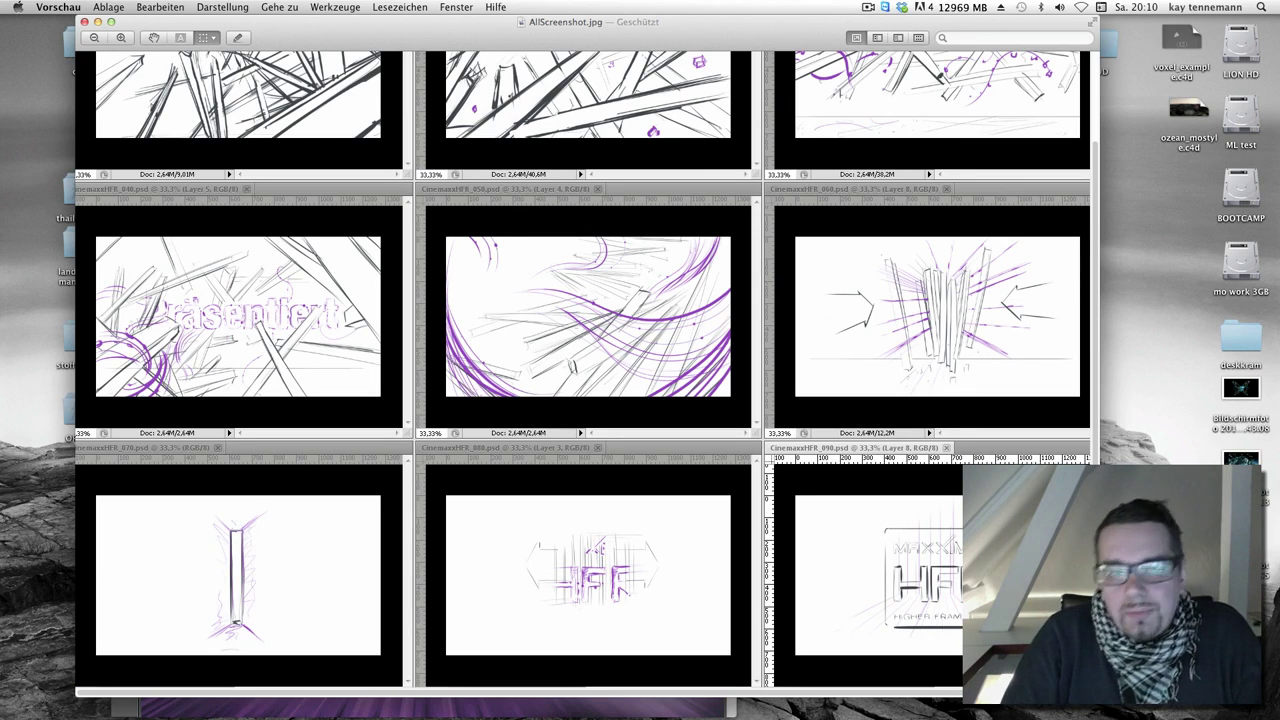
pyautogui.moveTo(321, 28)
pyautogui.mouseDown()
pyautogui.moveTo(968, 28)
pyautogui.moveTo(951, 28)
pyautogui.mouseUp()
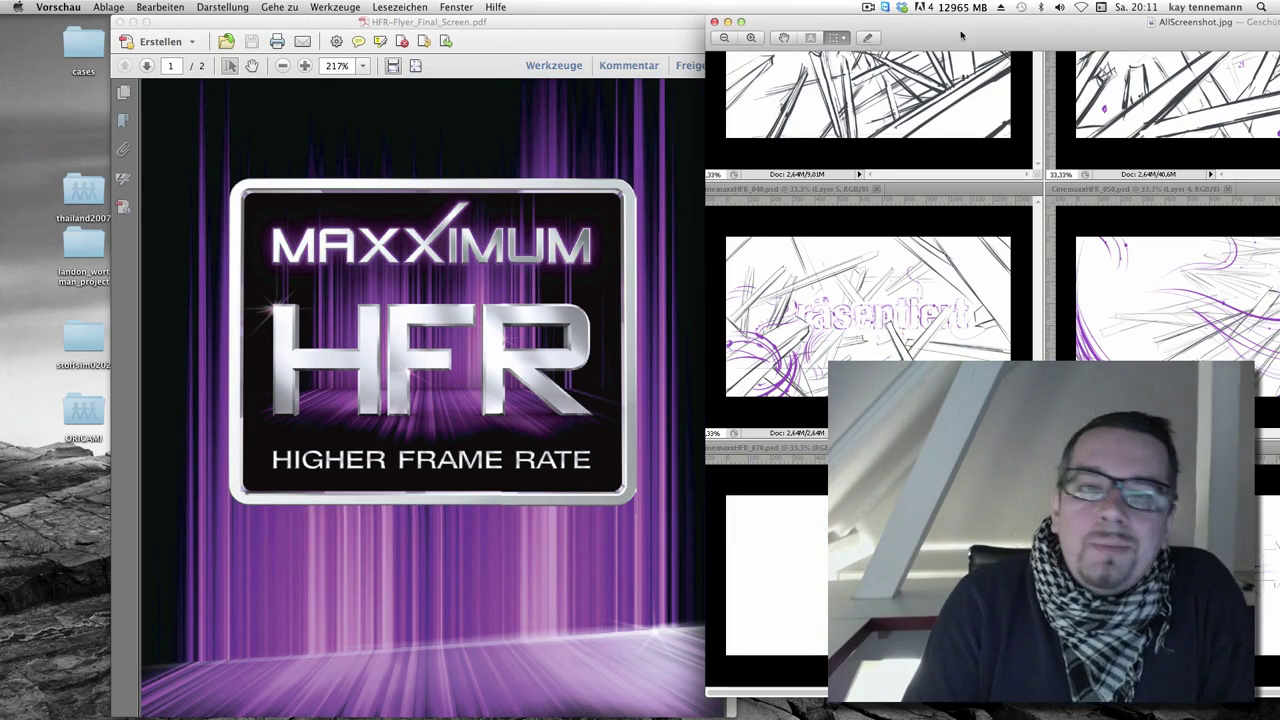
# Move the sketch sheet back over the flyer, scroll through it, close it, and select the CINEMAXX movie
pyautogui.moveTo(961, 36); pyautogui.dragTo(384, 36)
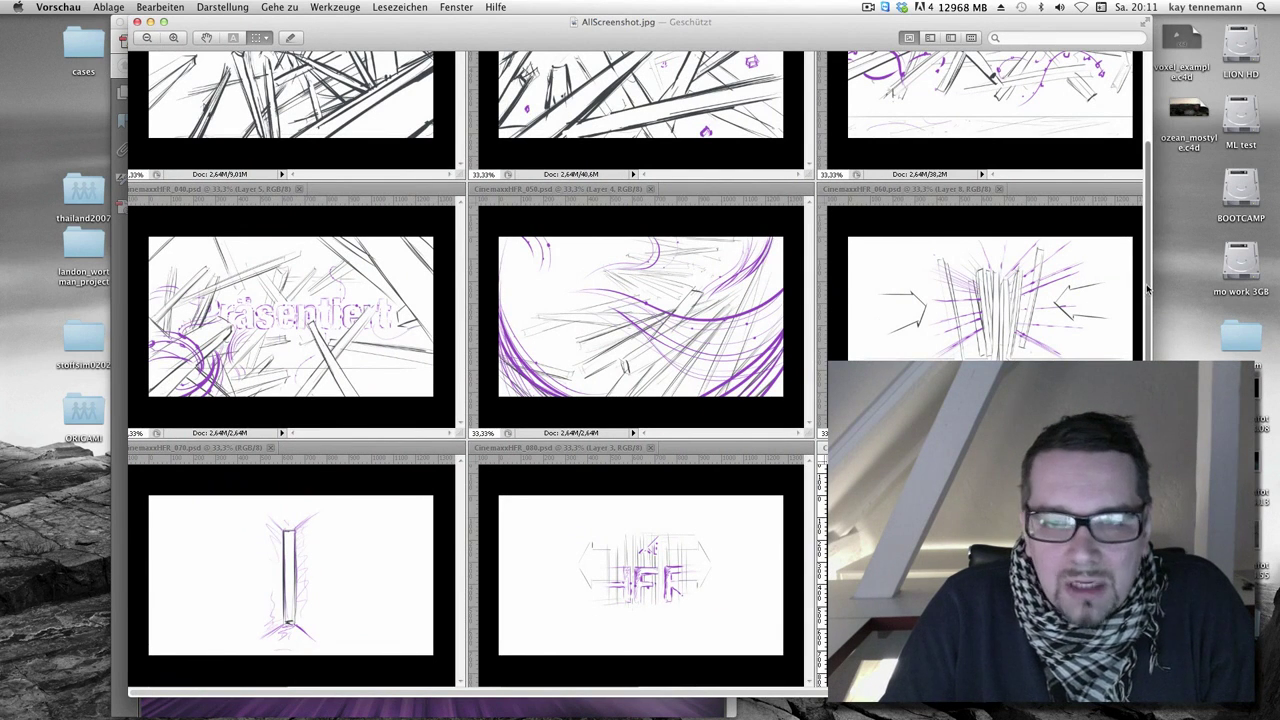
pyautogui.scroll(3, 1147, 323)
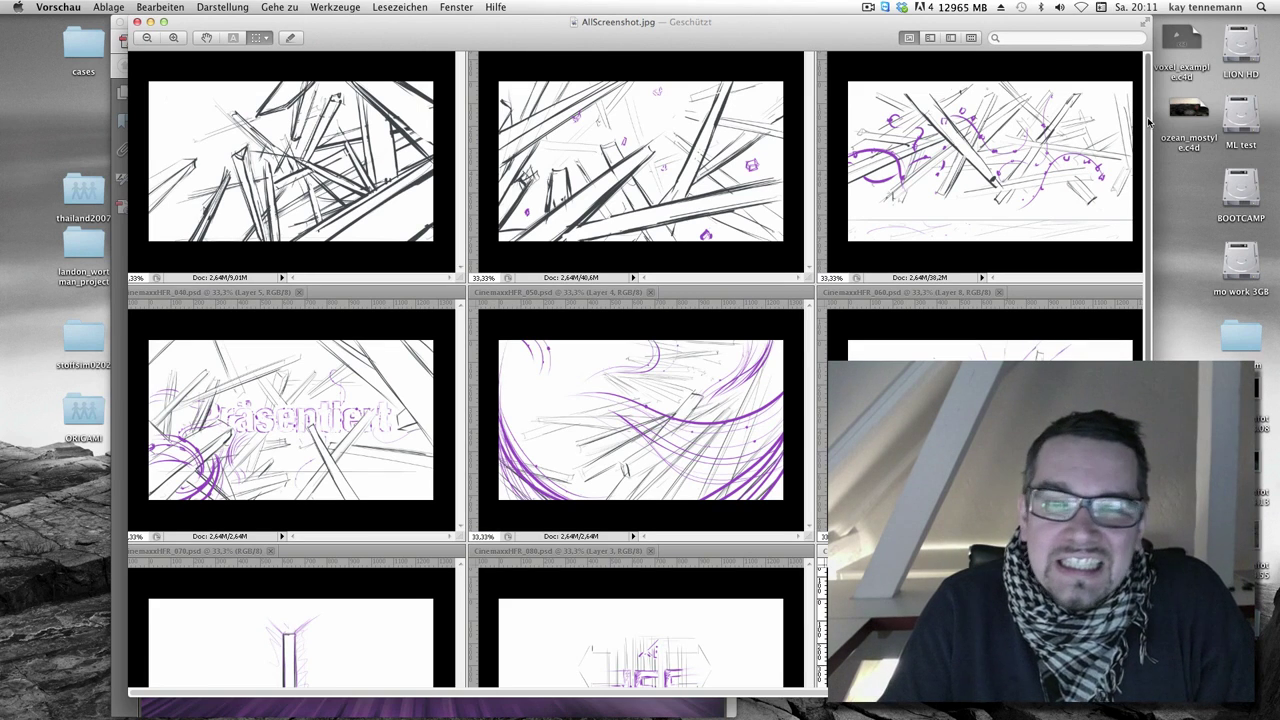
pyautogui.scroll(-2, 1146, 130)
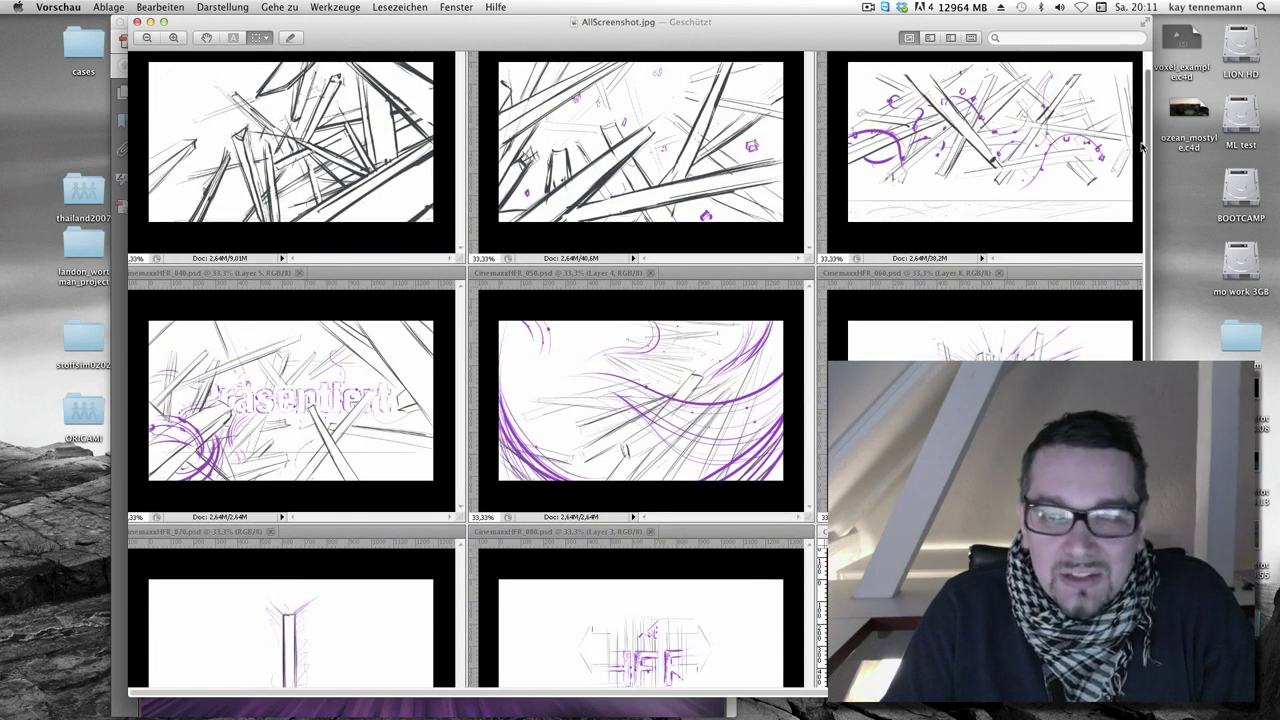
pyautogui.scroll(-1, 1142, 147)
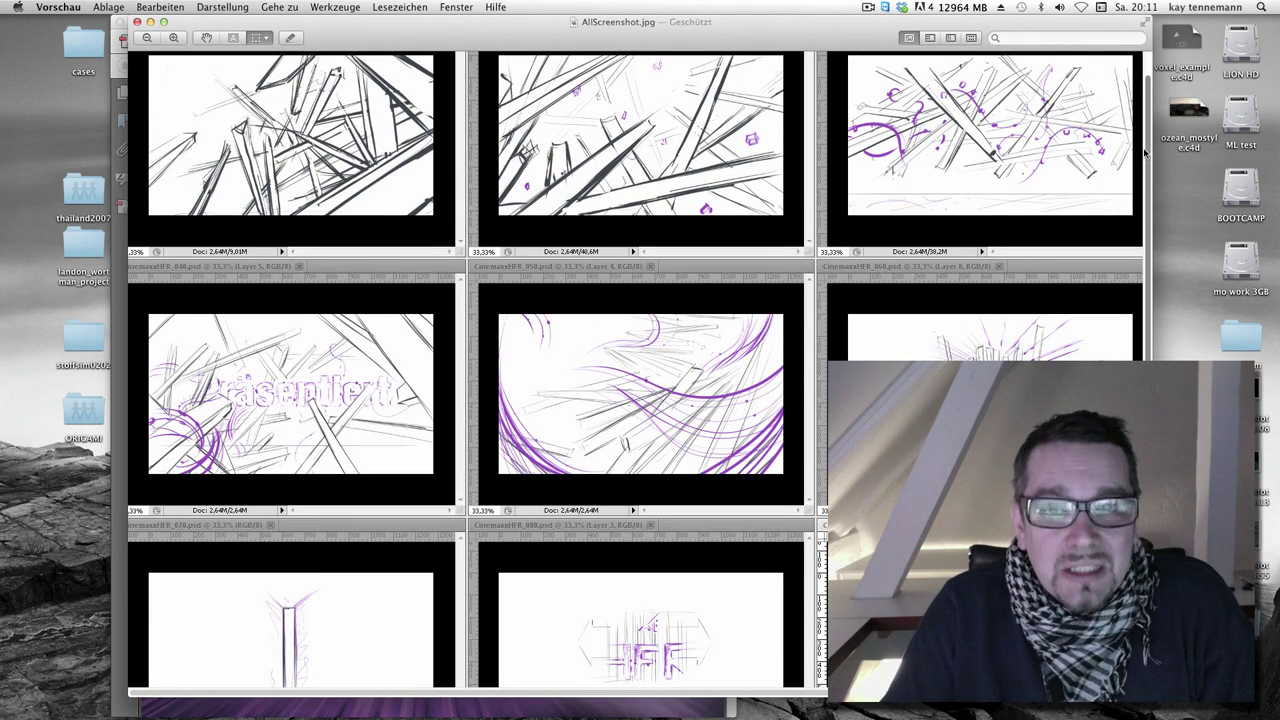
pyautogui.scroll(-1, 1146, 150)
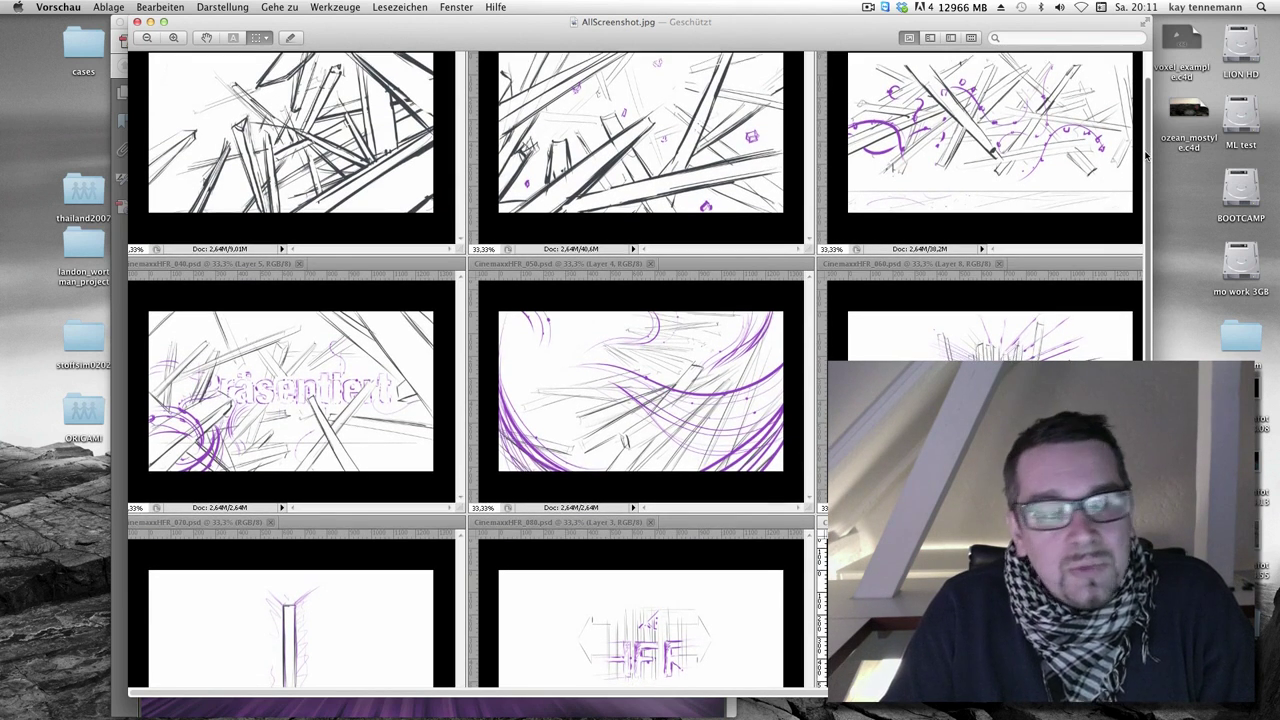
pyautogui.scroll(-1, 1130, 150)
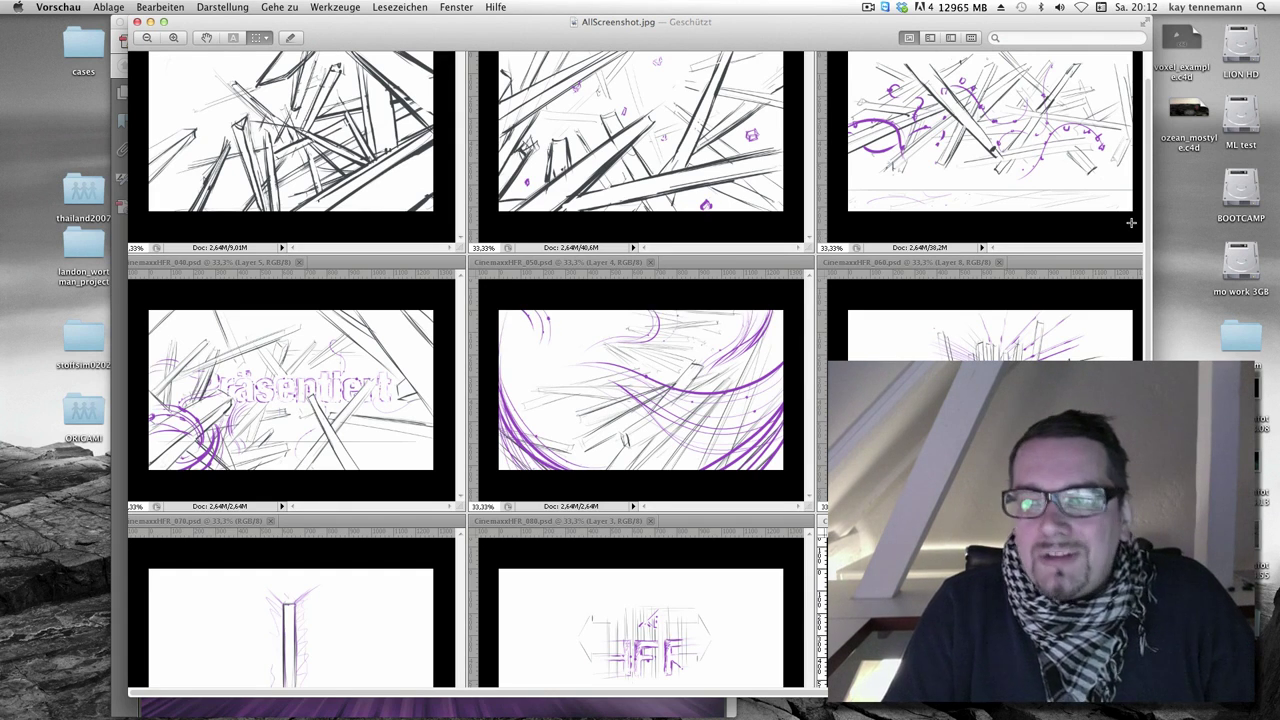
pyautogui.click(136, 22)
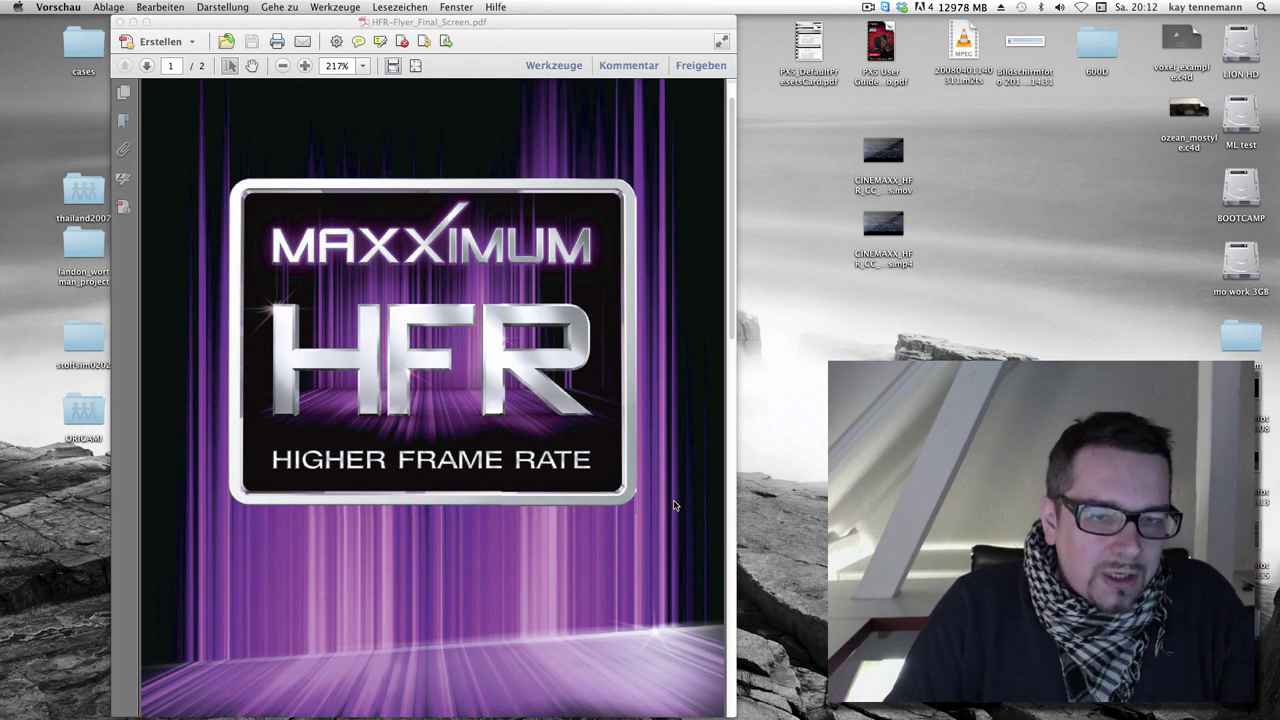
pyautogui.click(897, 230)
# Play CINEMAXX_HFR_CC_2k48fps.mp4, scrub back and forth through its scenes, then close the movie window
pyautogui.doubleClick(897, 230)
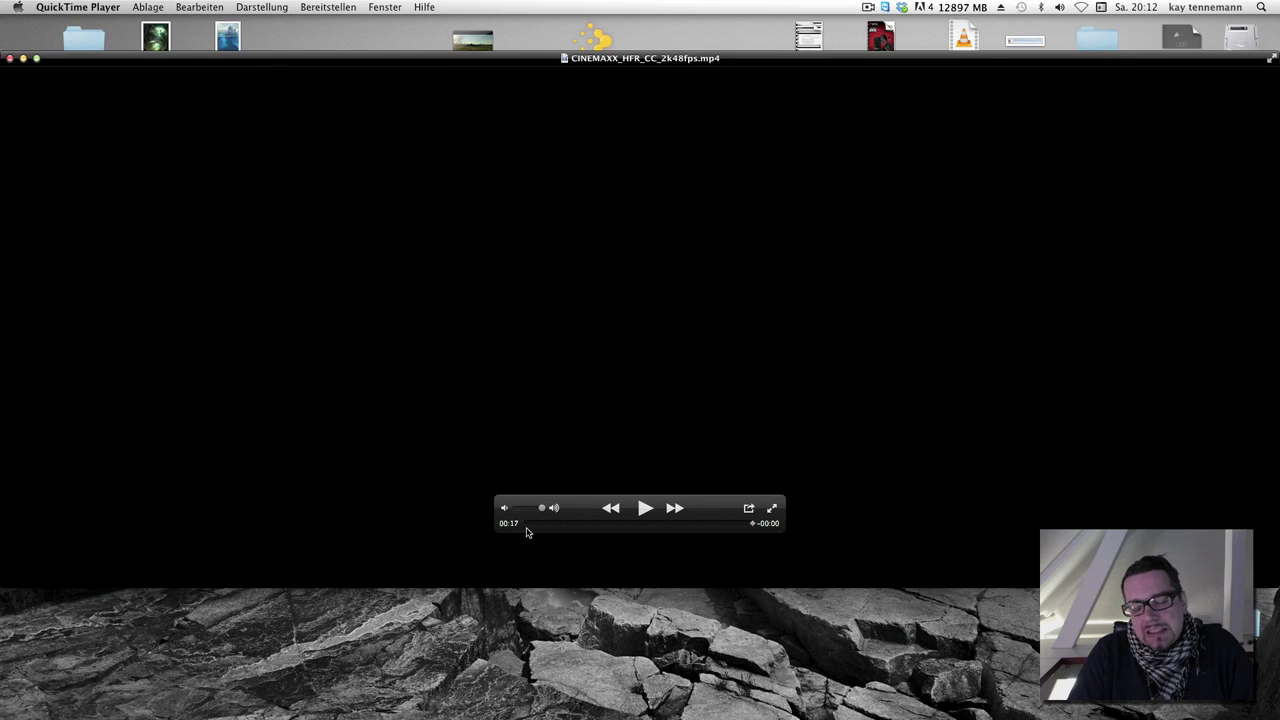
pyautogui.moveTo(537, 526); pyautogui.dragTo(595, 529)
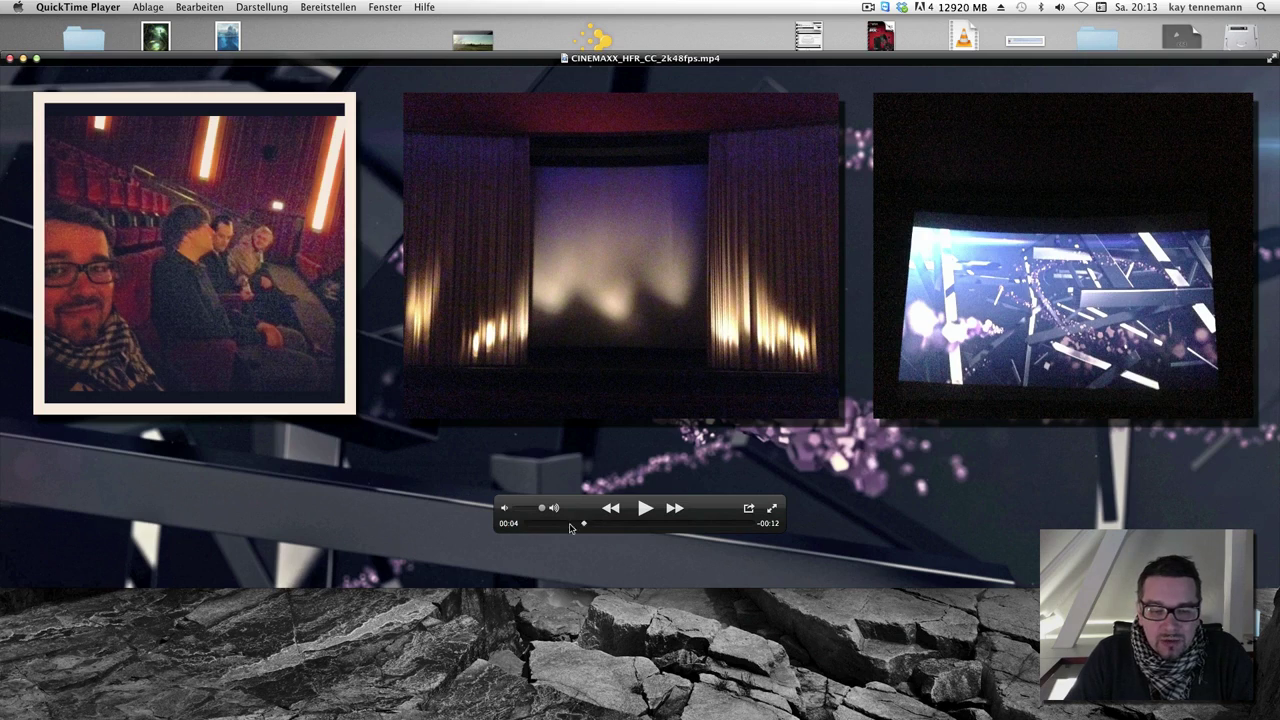
pyautogui.click(548, 526)
pyautogui.moveTo(548, 526); pyautogui.dragTo(584, 526)
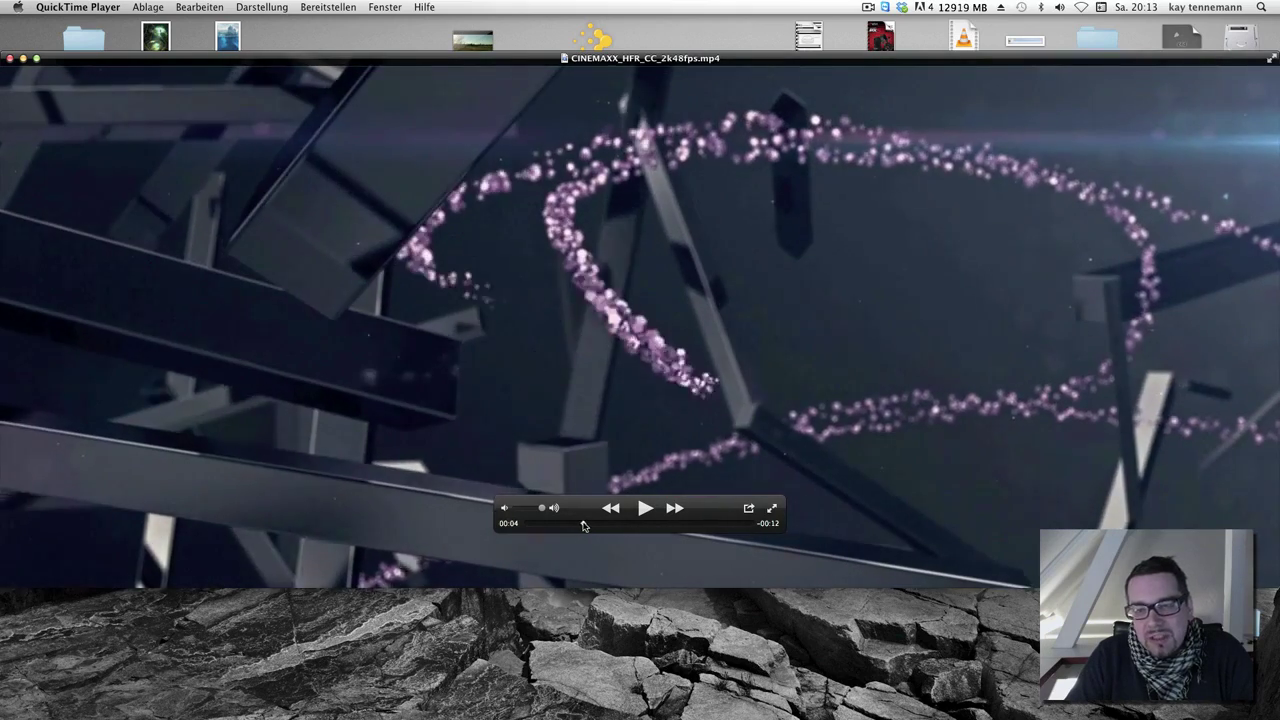
pyautogui.moveTo(584, 526); pyautogui.dragTo(579, 526)
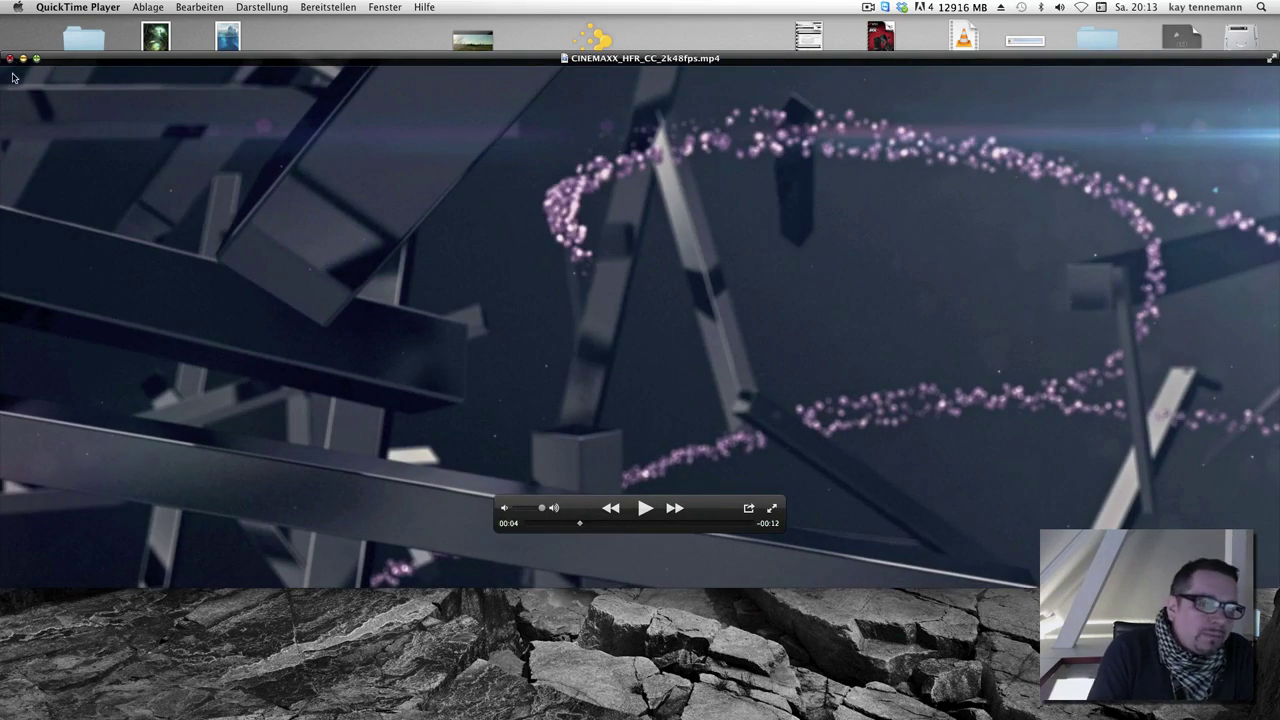
pyautogui.click(9, 58)
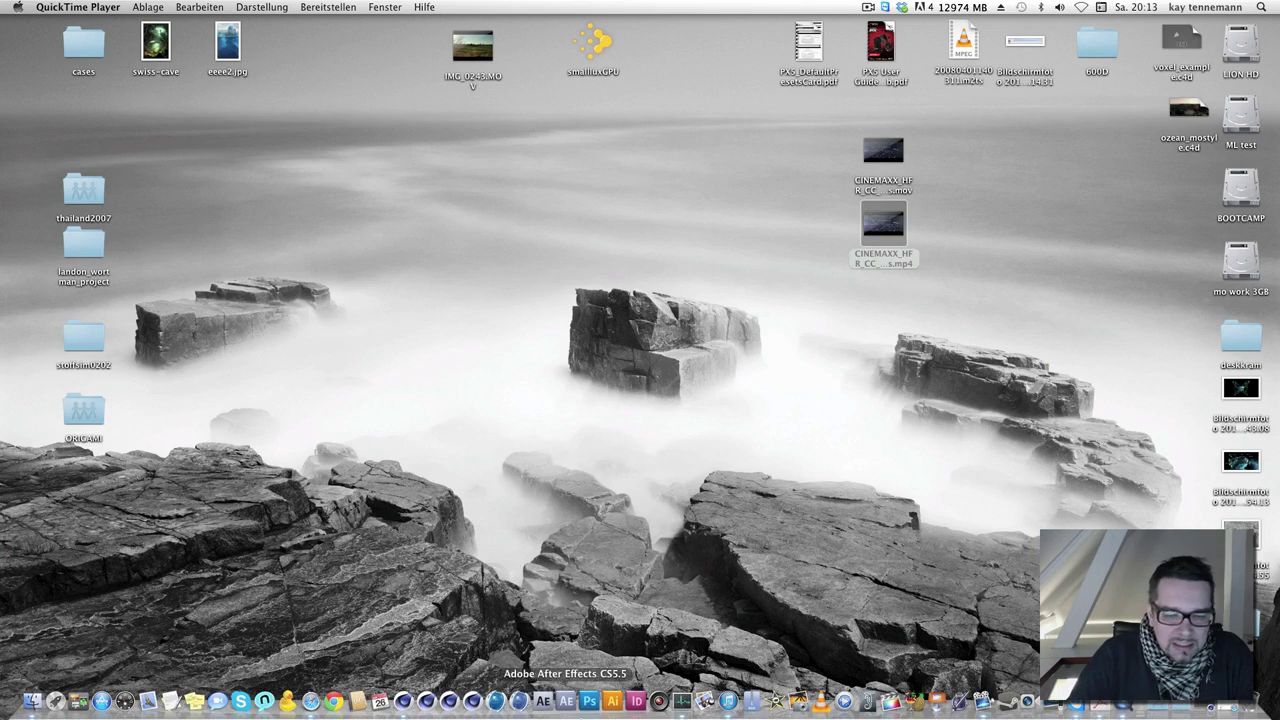
# Switch the Random and Step effectors off and back on to compare scattered versus unscattered bars
pyautogui.click(1200, 695)
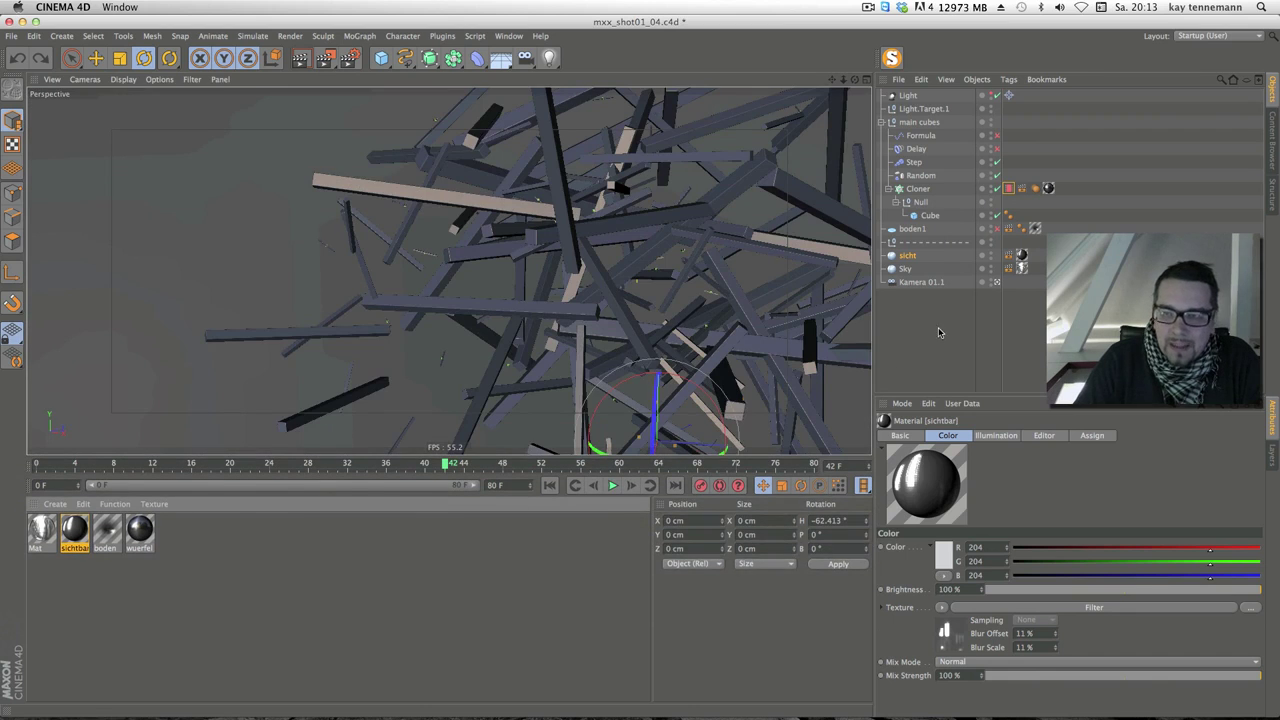
pyautogui.click(933, 373)
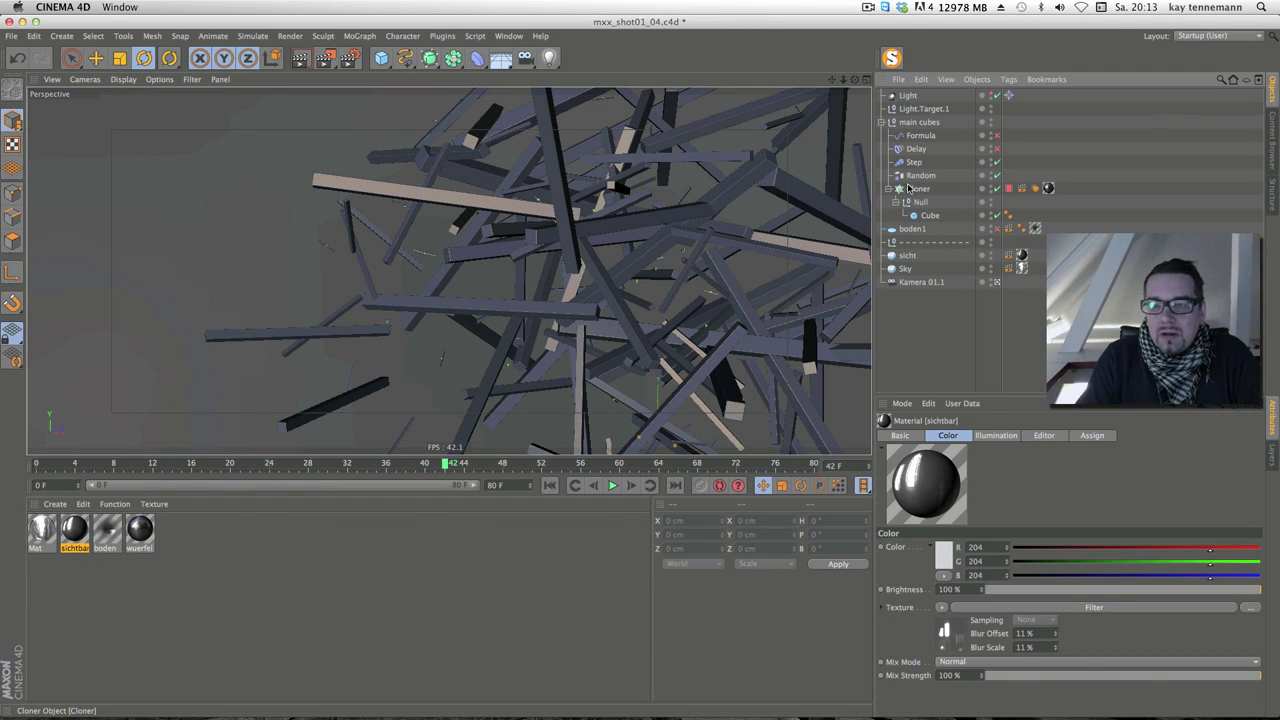
pyautogui.moveTo(997, 176); pyautogui.dragTo(996, 161)
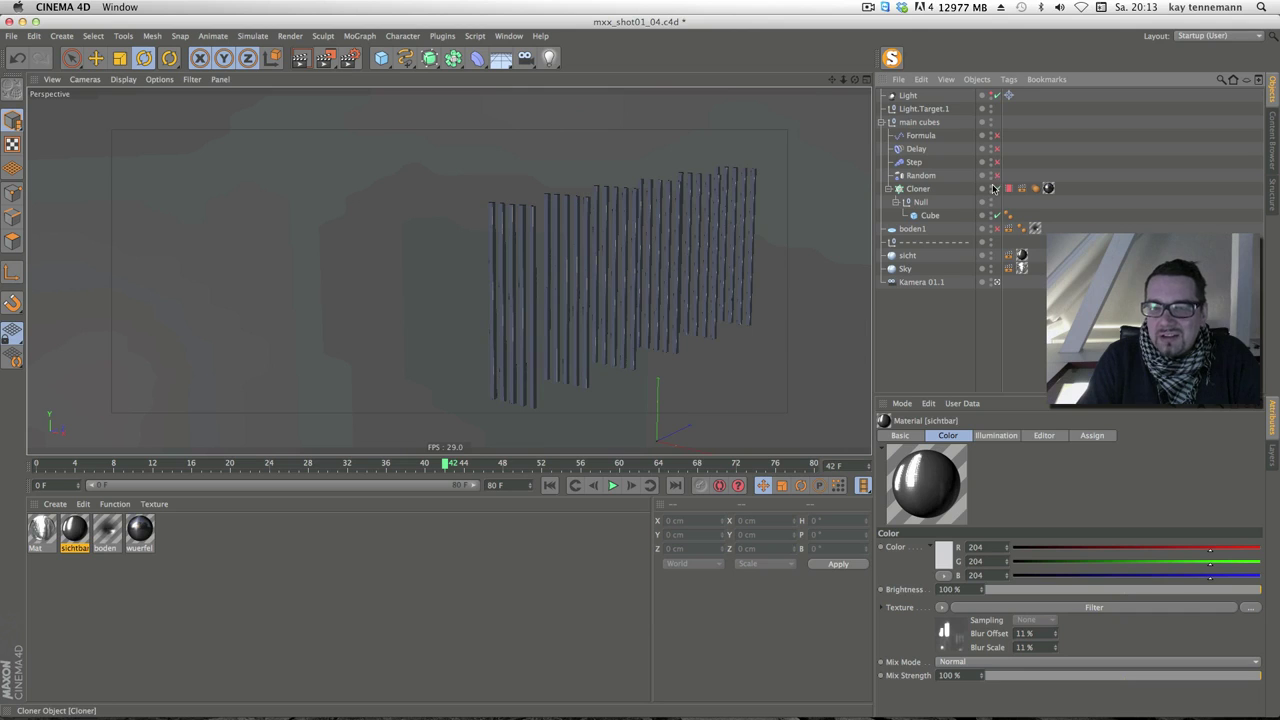
pyautogui.click(919, 199)
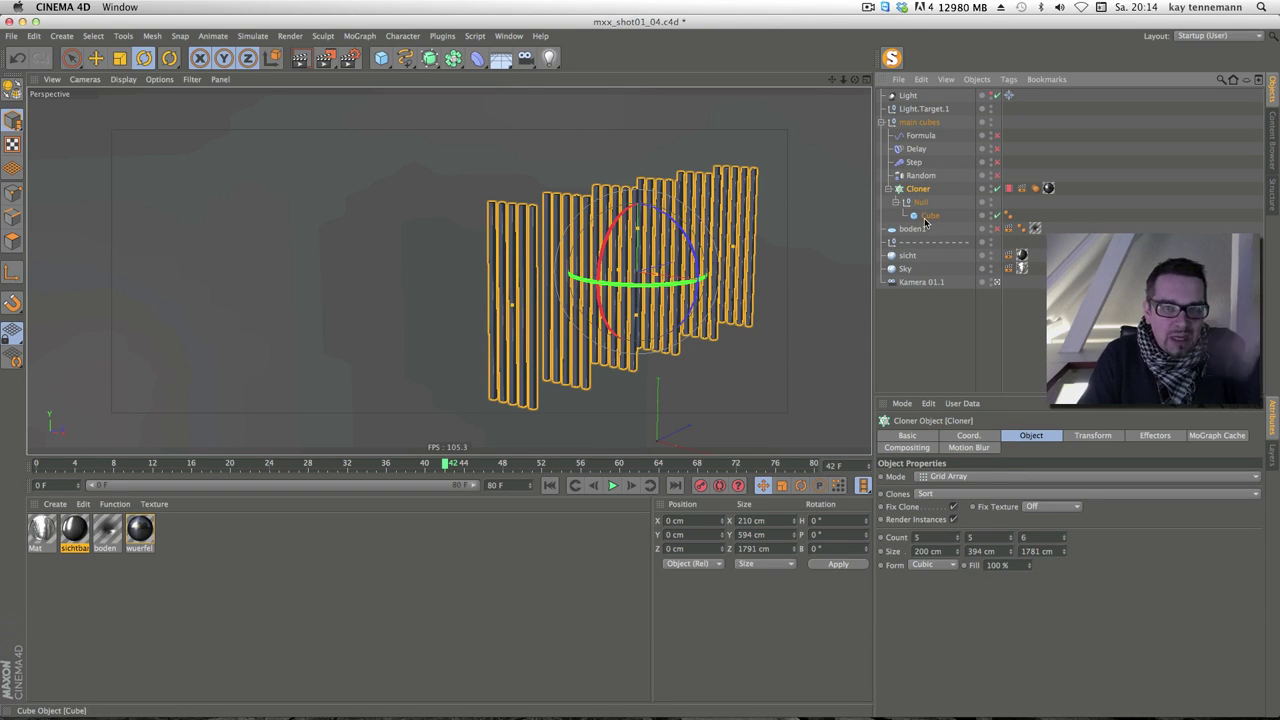
pyautogui.click(996, 175)
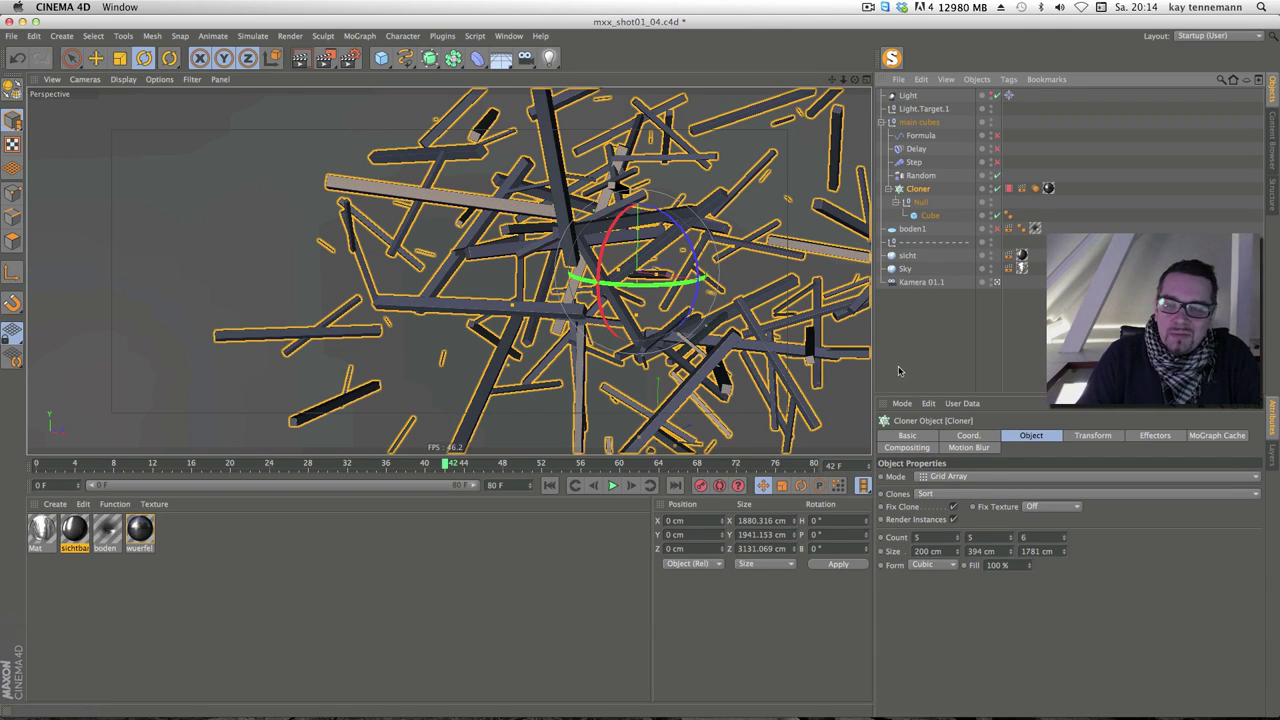
pyautogui.click(921, 175)
# Play the animation from the start, then stop playback
pyautogui.click(549, 485)
pyautogui.click(612, 485)
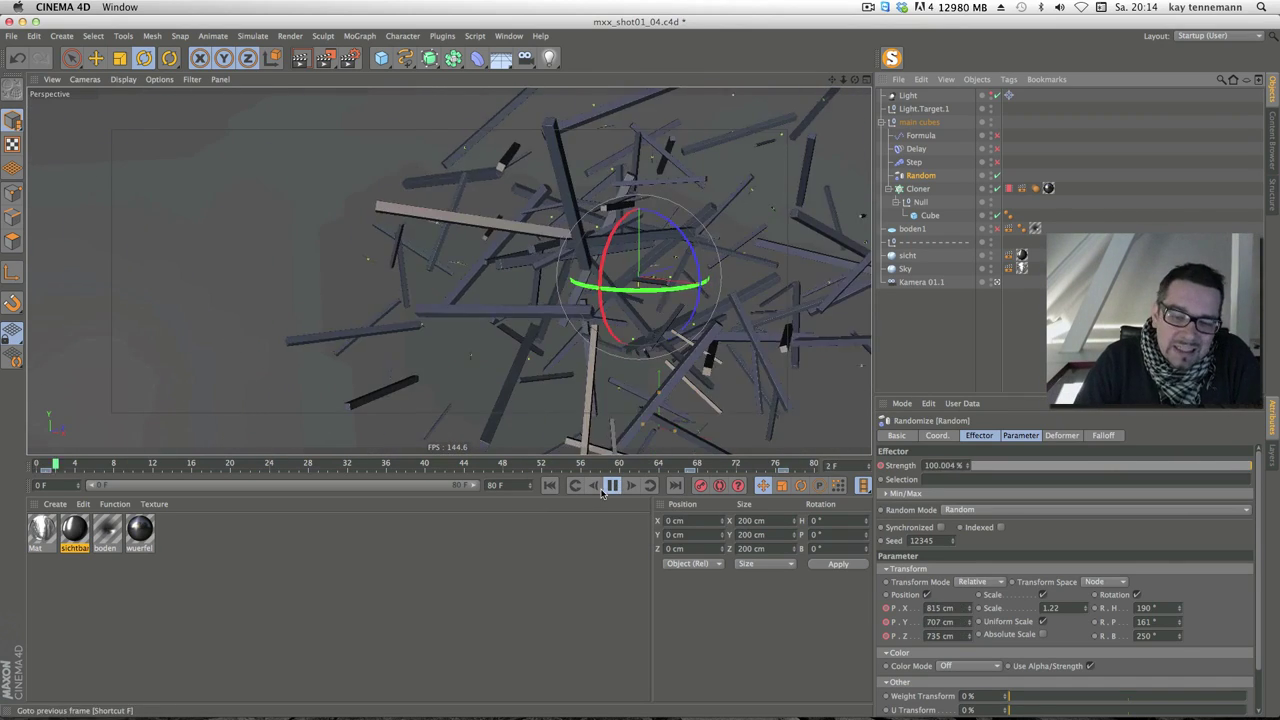
pyautogui.click(613, 485)
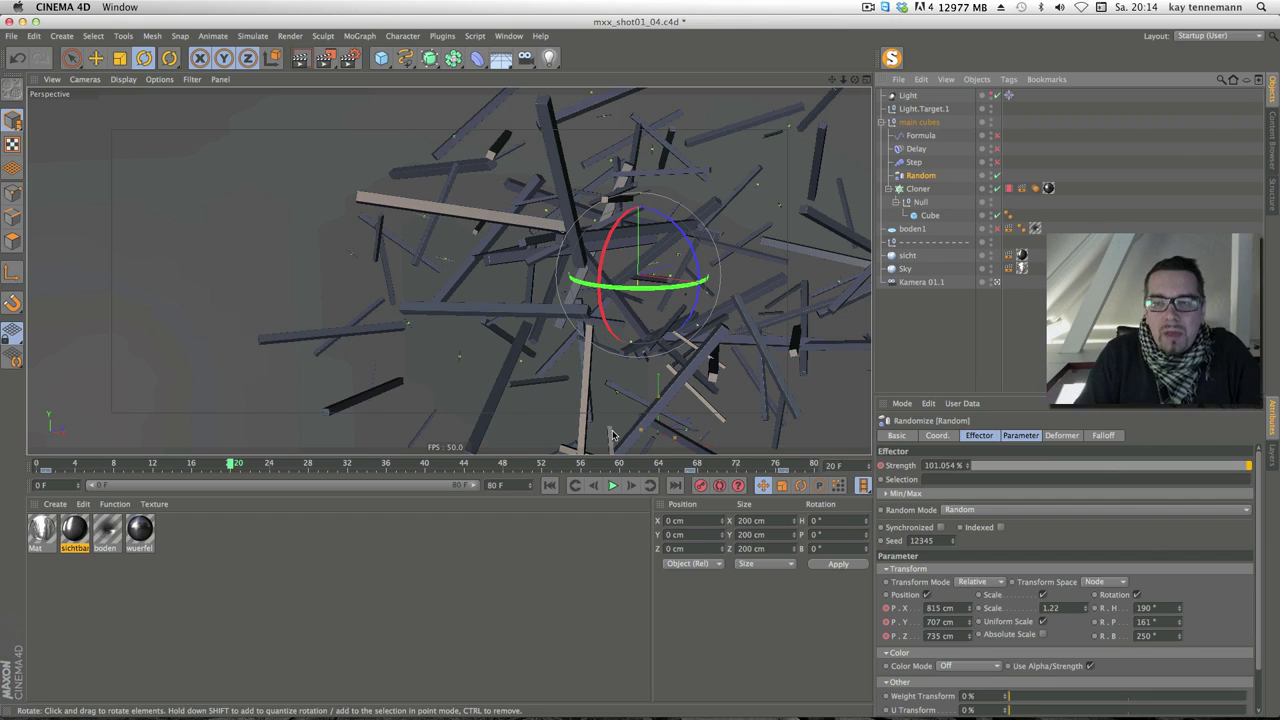
# Open and close Render Settings, then render a preview of the scattered bars in the active view
pyautogui.hotkey('ctrl', 'b')
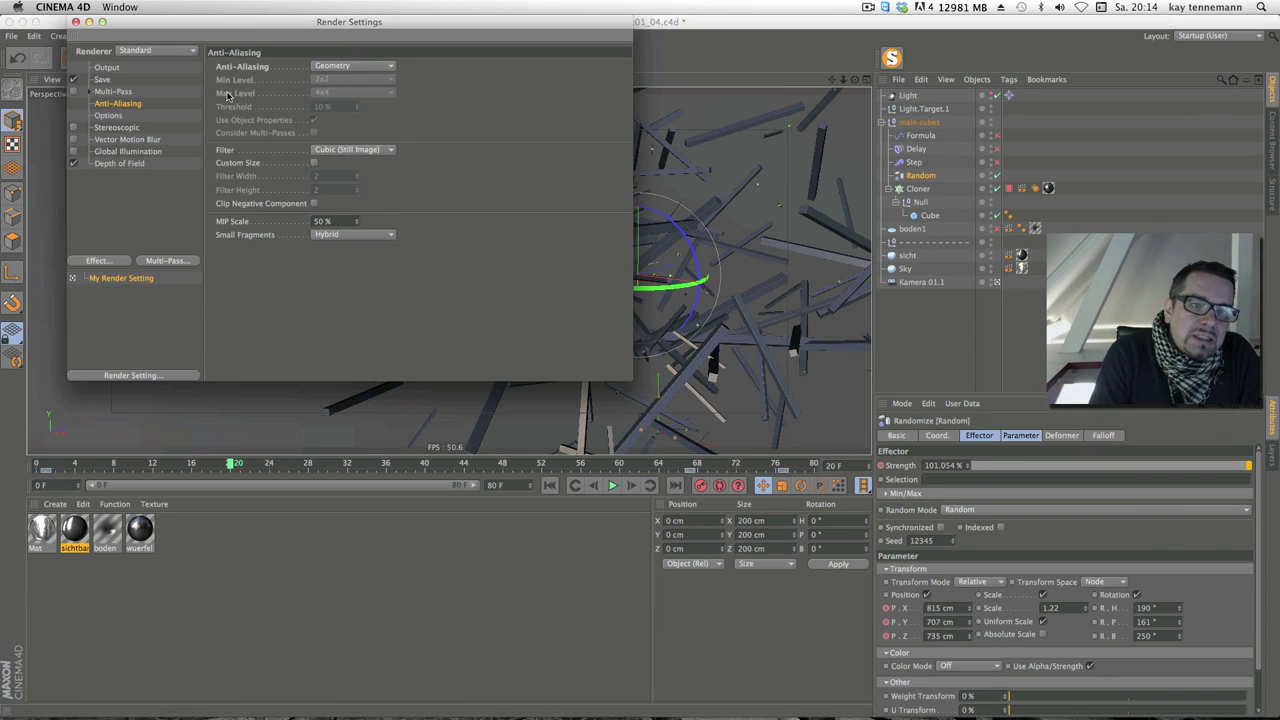
pyautogui.click(74, 21)
pyautogui.click(300, 58)
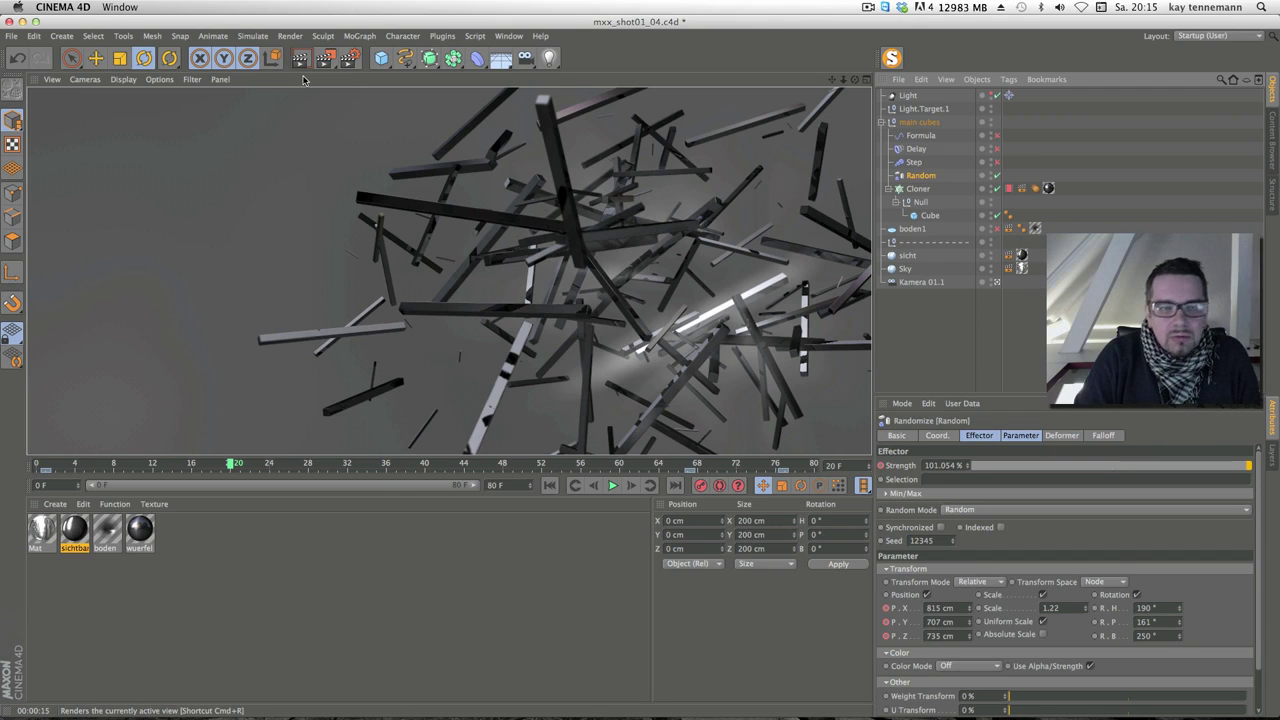
pyautogui.click(11, 36)
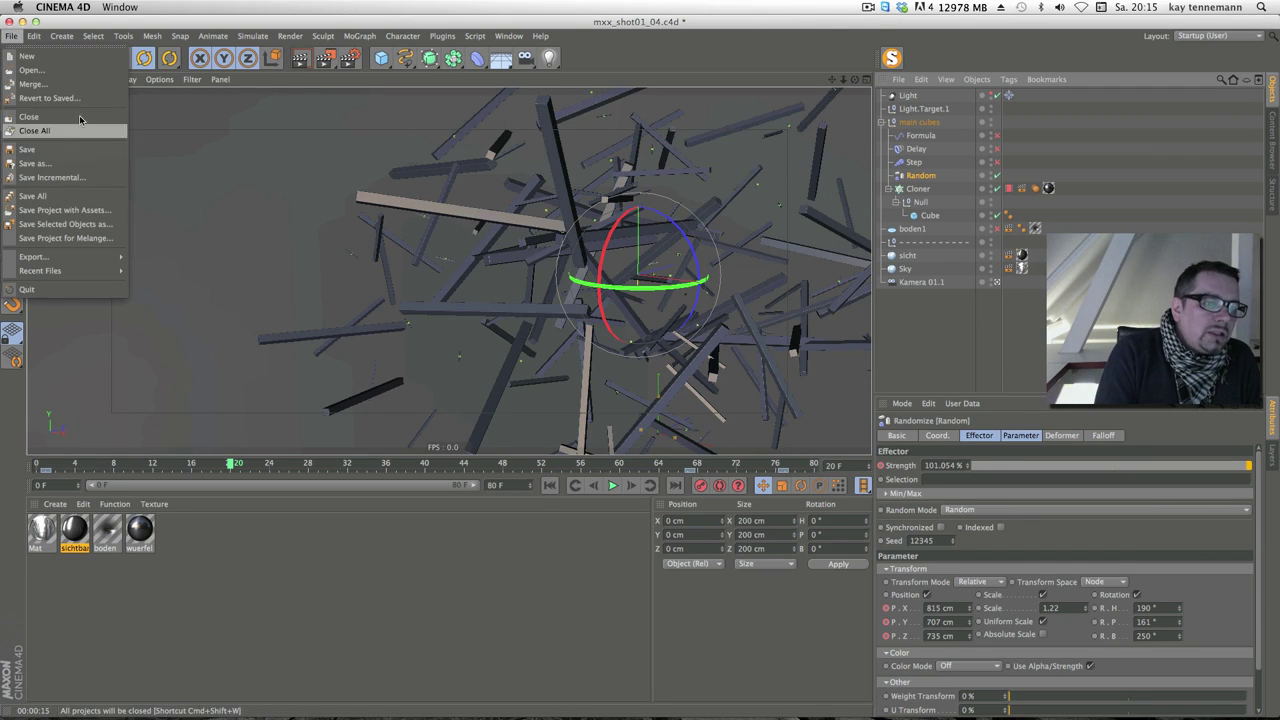
# Revert the project to its last saved version, deselect the sichtbar material, and render the viewport
pyautogui.click(50, 98)
pyautogui.click(740, 249)
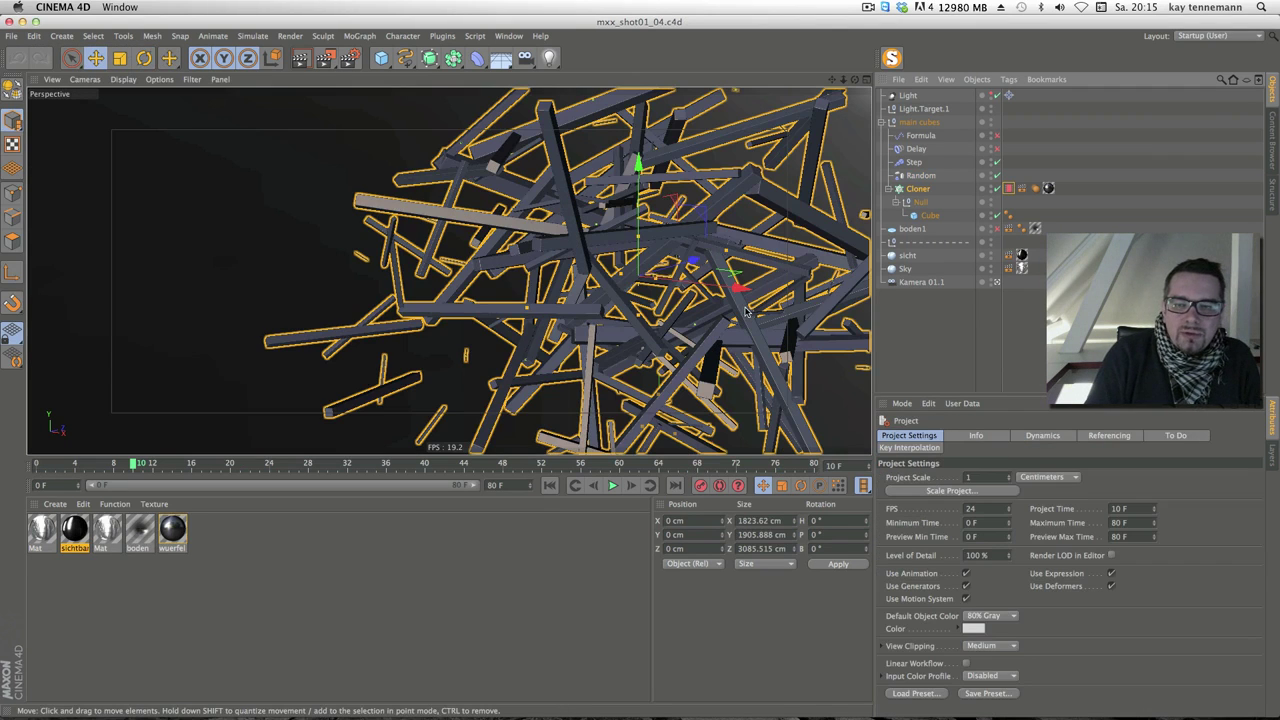
pyautogui.click(576, 658)
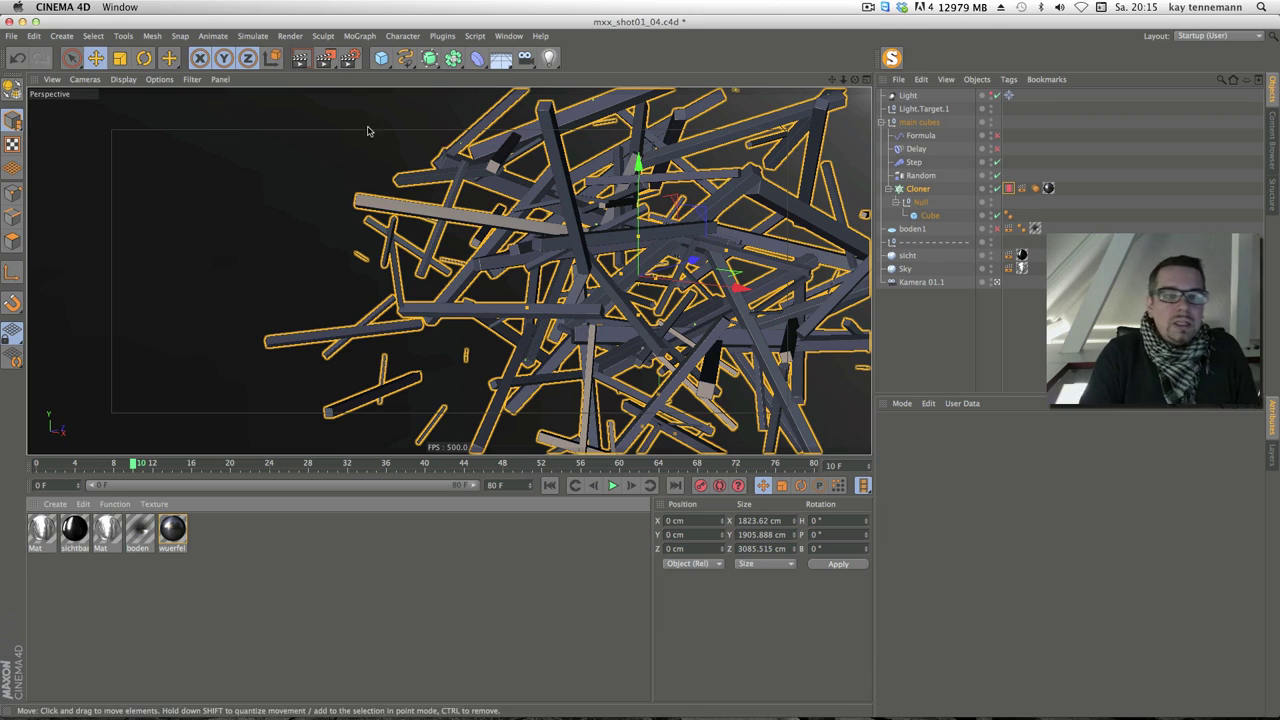
pyautogui.hotkey('ctrl', 'r')
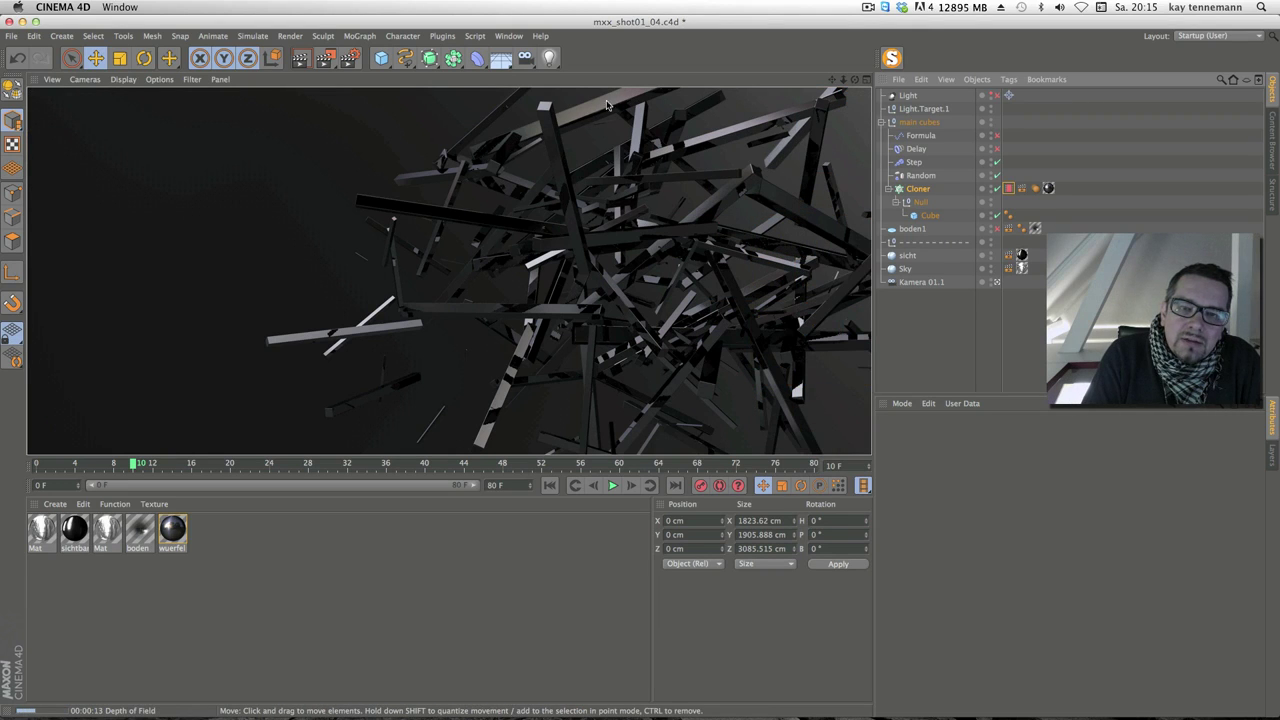
# Inspect the Mat material's HDR texture shader, then select the sicht sky object
pyautogui.doubleClick(42, 530)
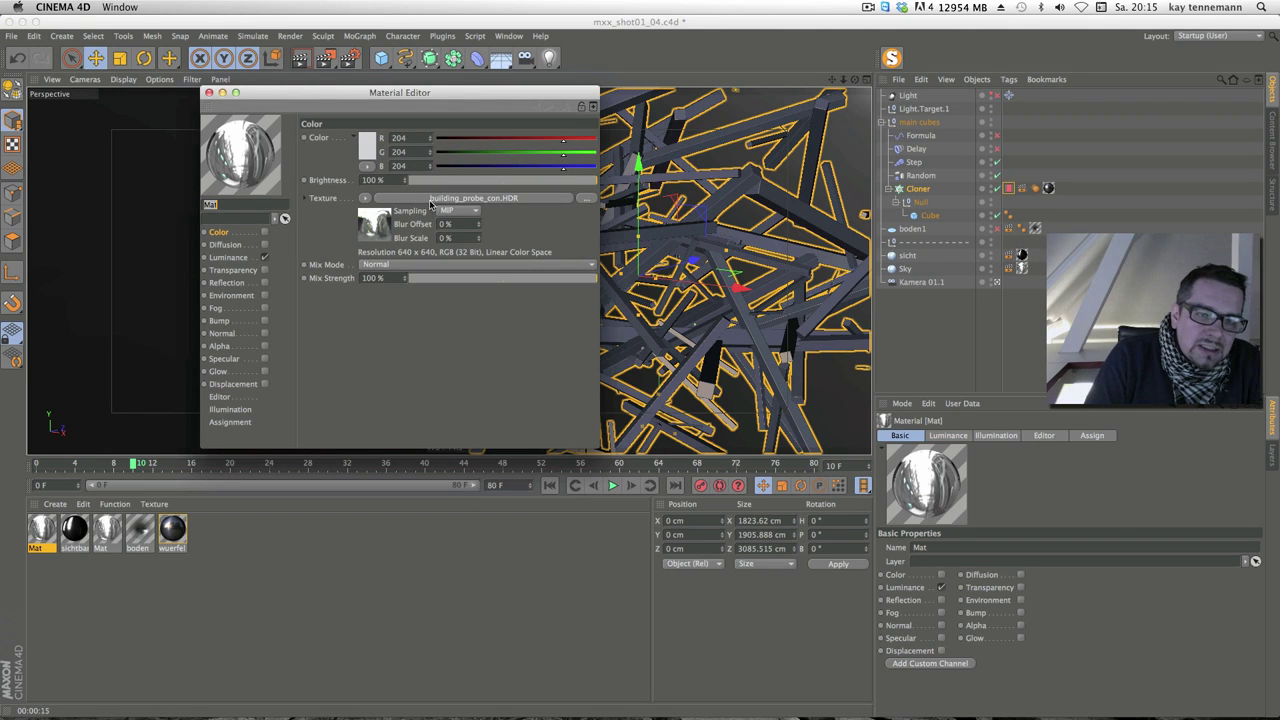
pyautogui.click(431, 200)
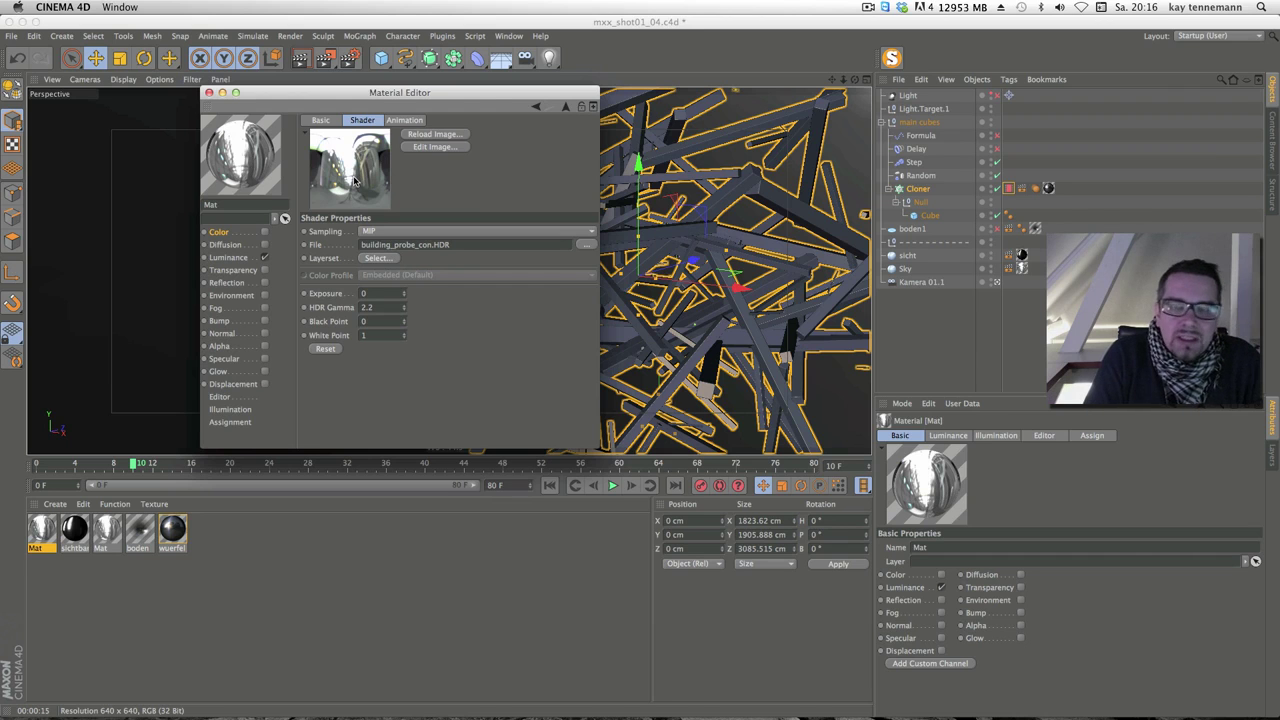
pyautogui.click(209, 92)
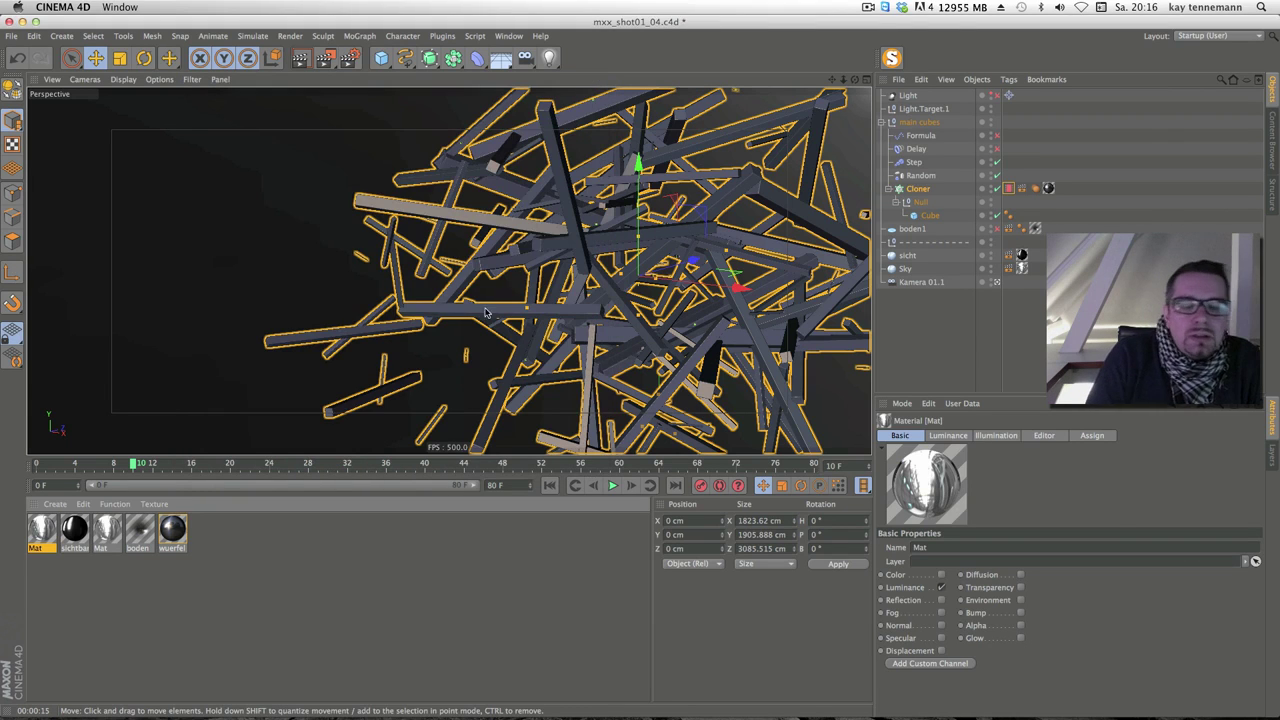
pyautogui.click(906, 270)
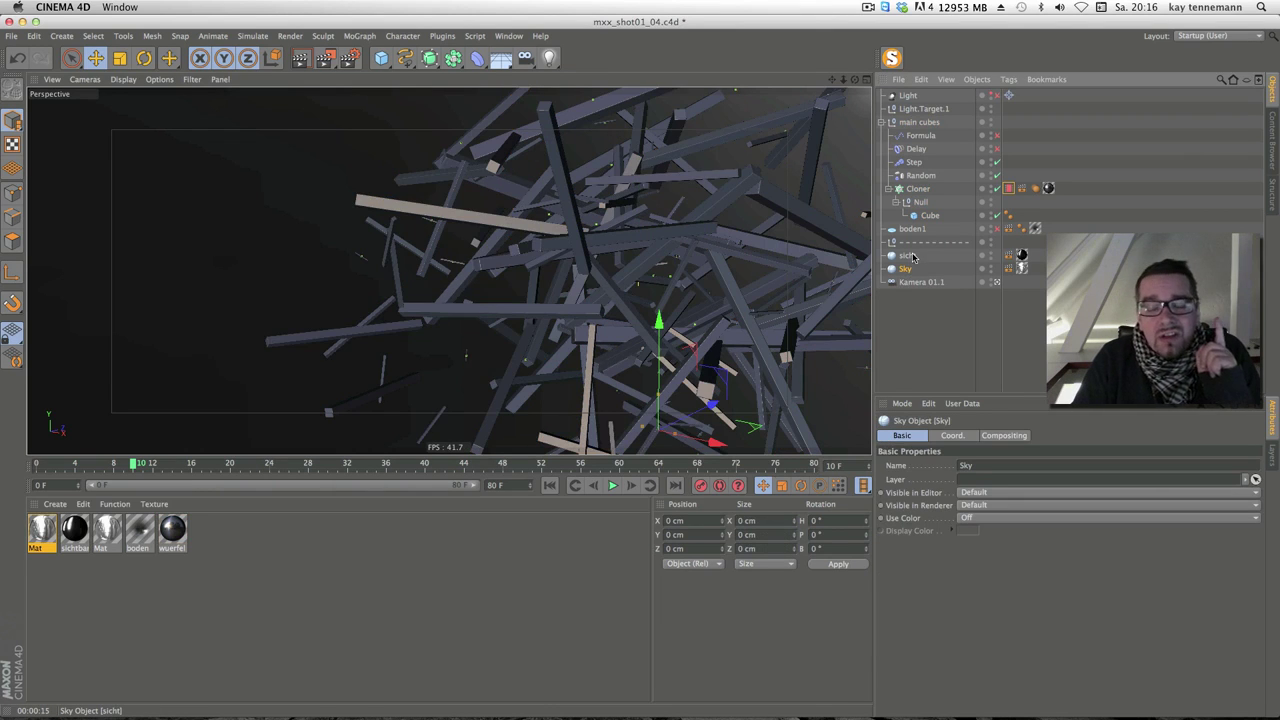
pyautogui.click(910, 257)
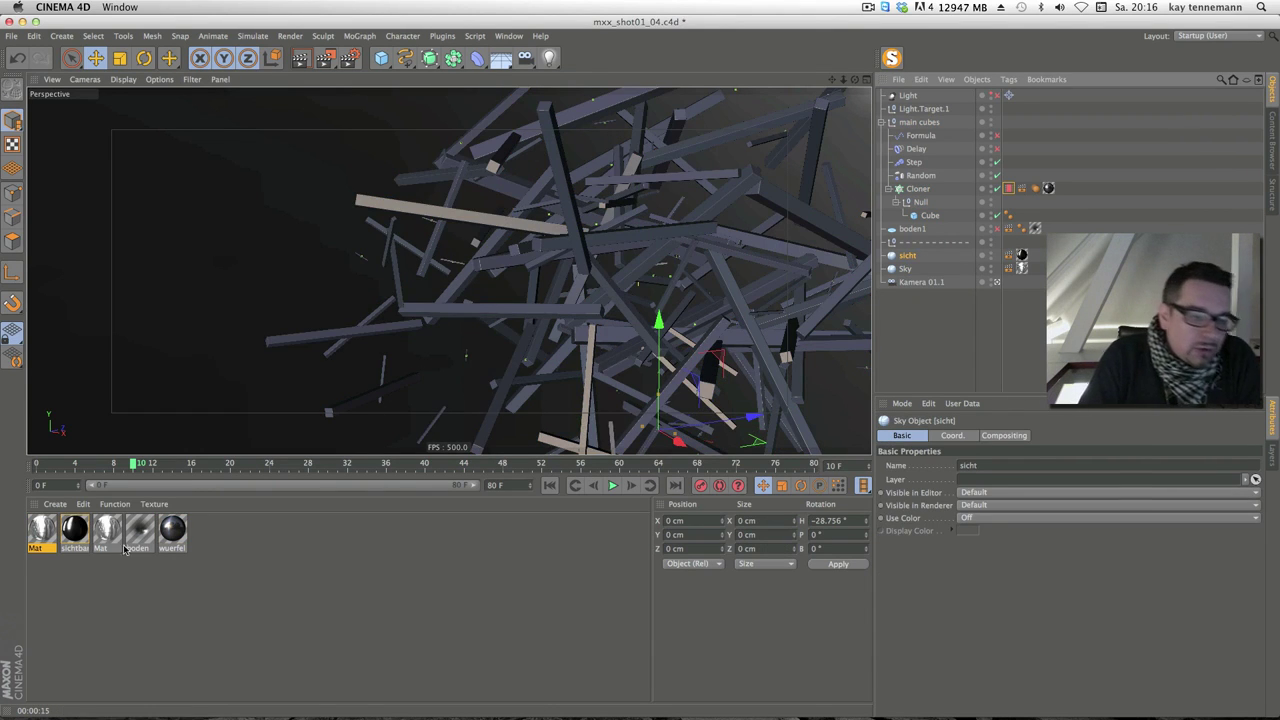
# Give the sichtbar texture filter Saturation -1%, Brightness -19%, Contrast -3% and Colorize on
pyautogui.doubleClick(74, 530)
pyautogui.click(436, 198)
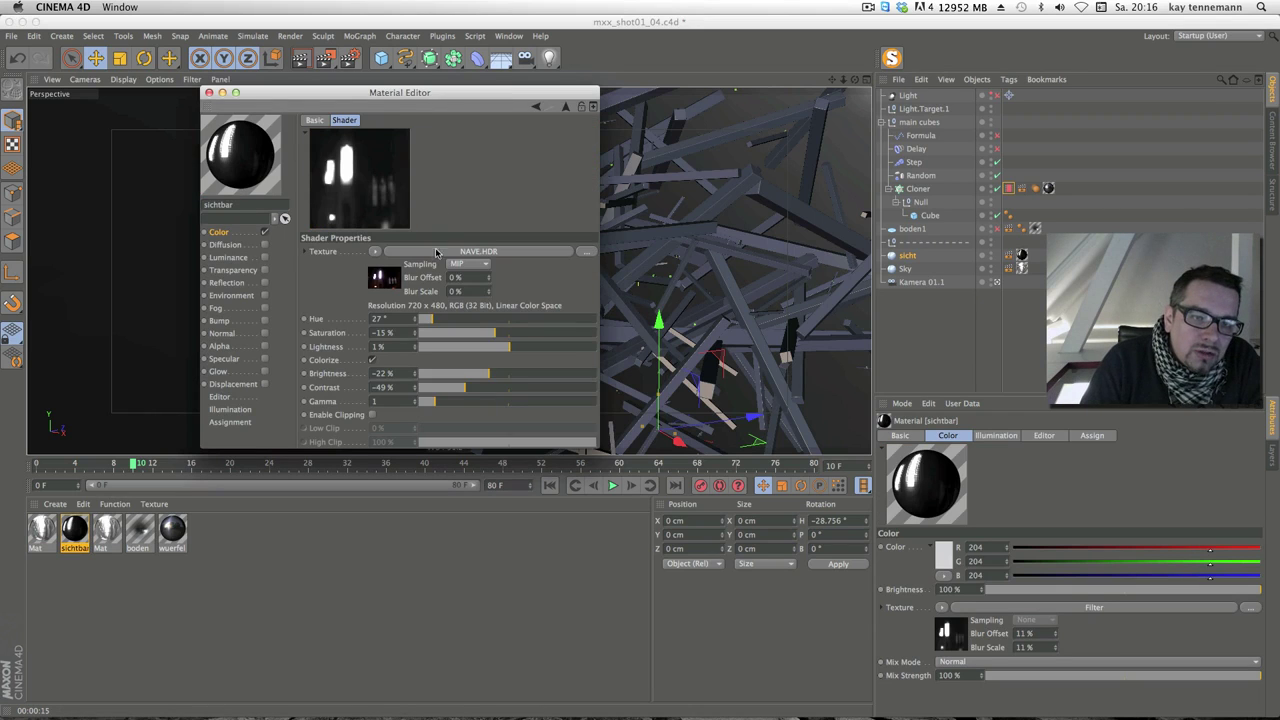
pyautogui.click(508, 373)
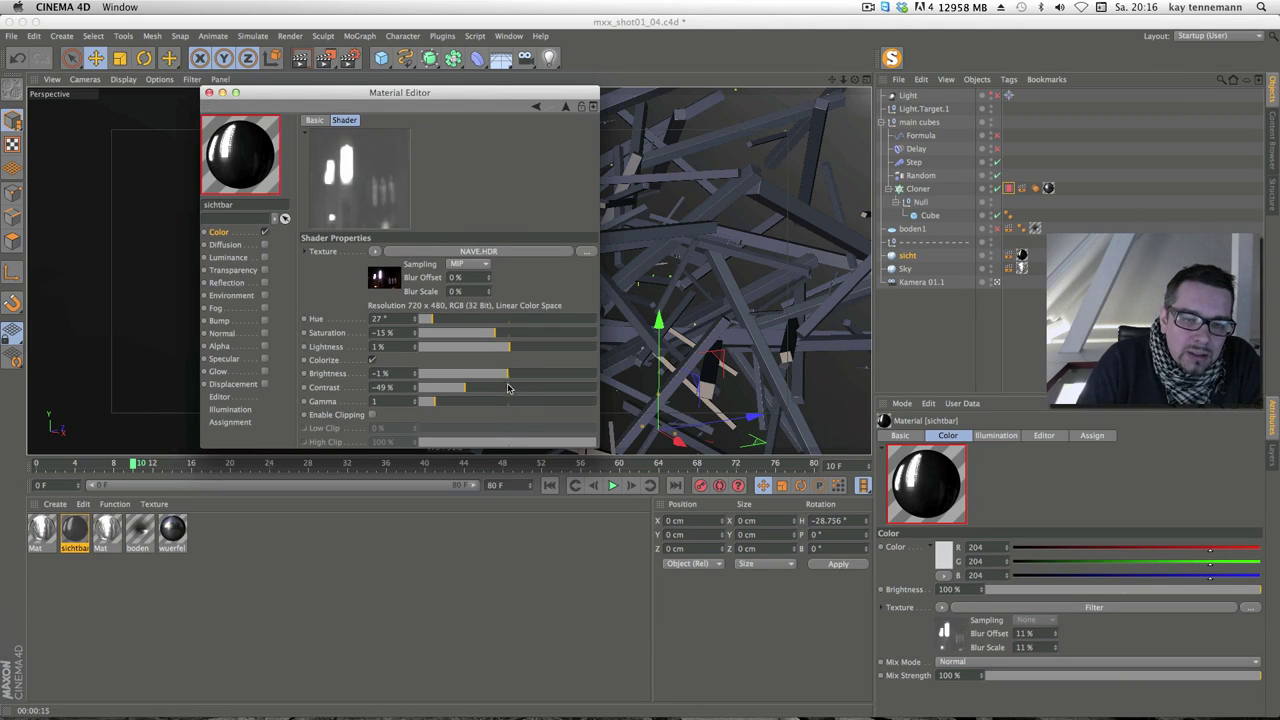
pyautogui.click(508, 387)
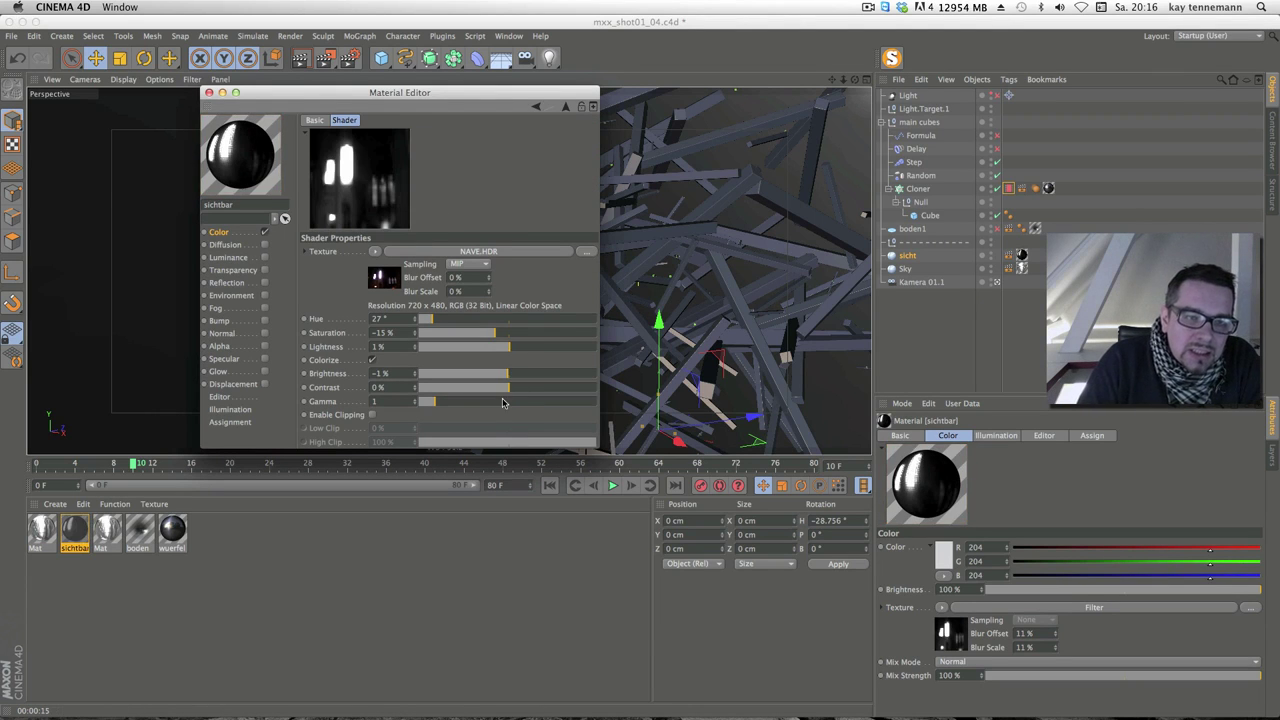
pyautogui.click(371, 361)
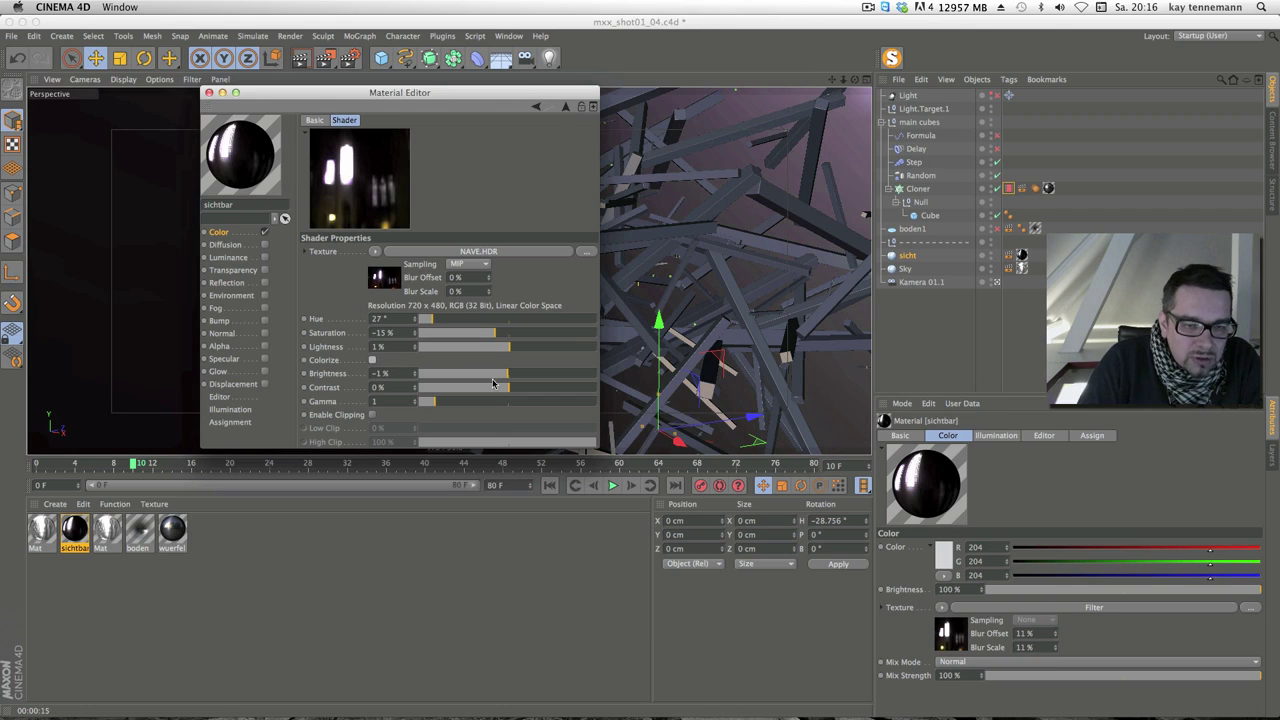
pyautogui.click(508, 333)
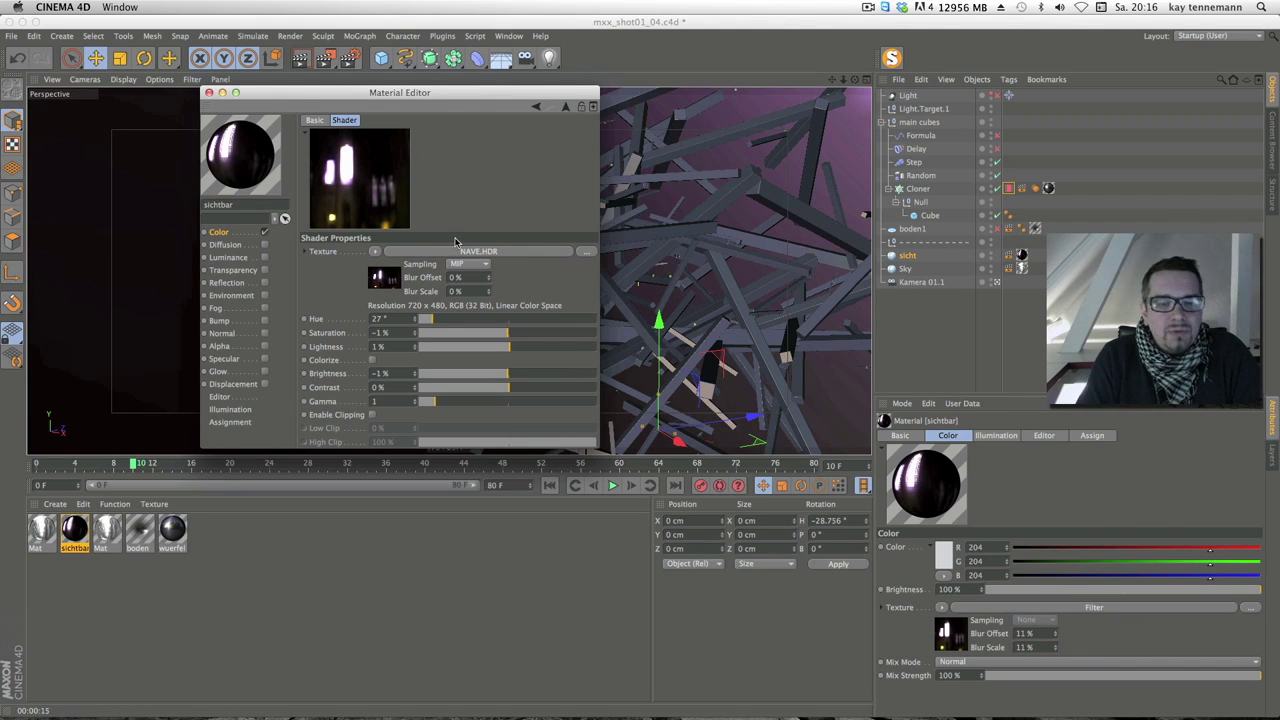
pyautogui.click(373, 360)
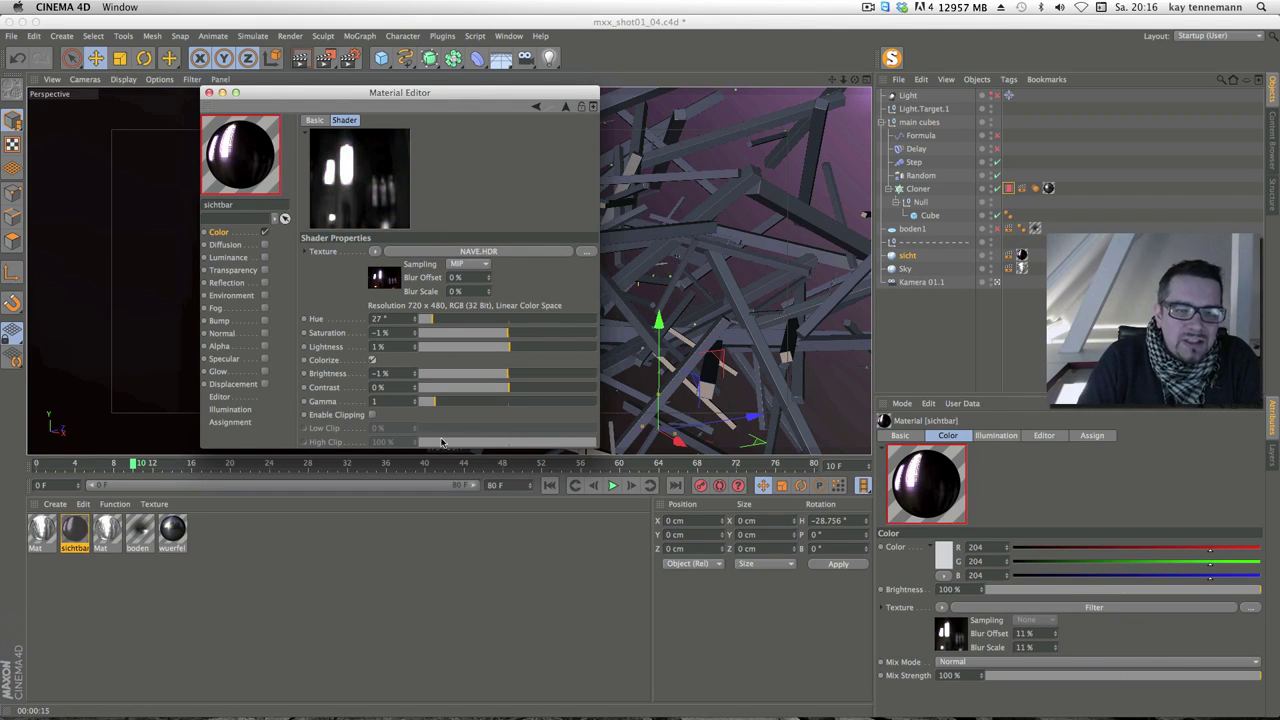
pyautogui.click(491, 373)
pyautogui.click(505, 387)
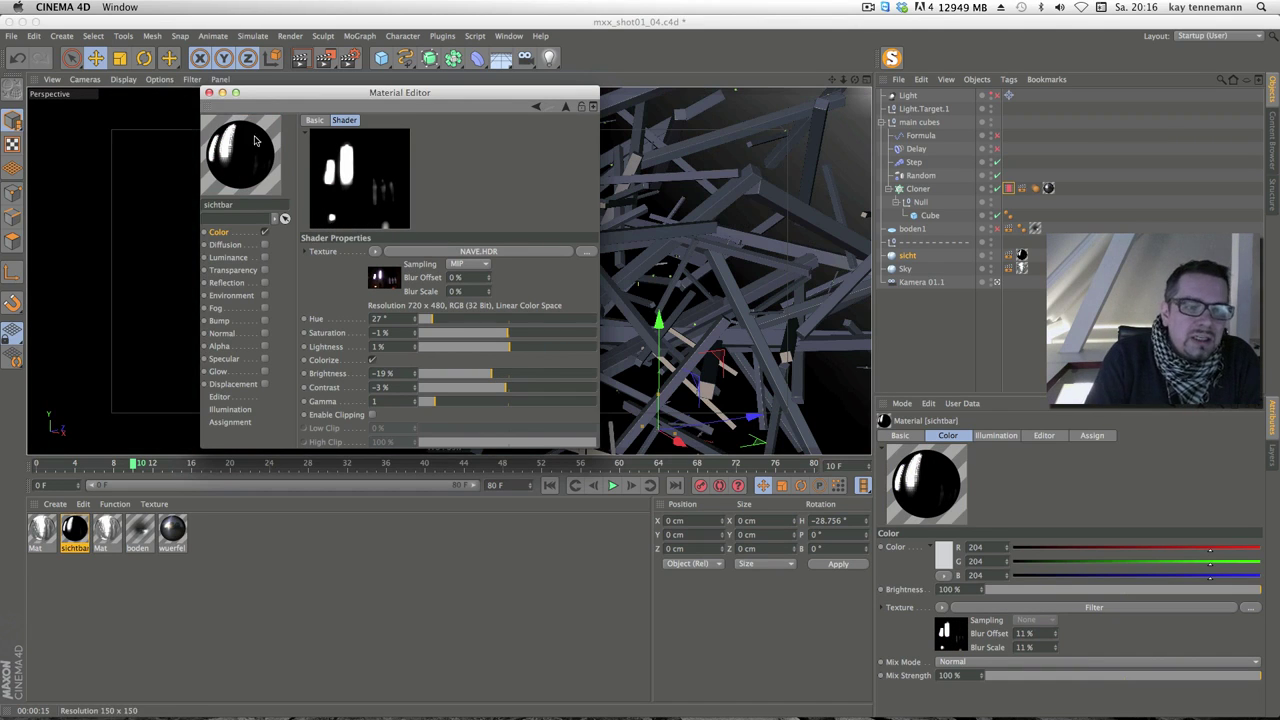
pyautogui.click(208, 93)
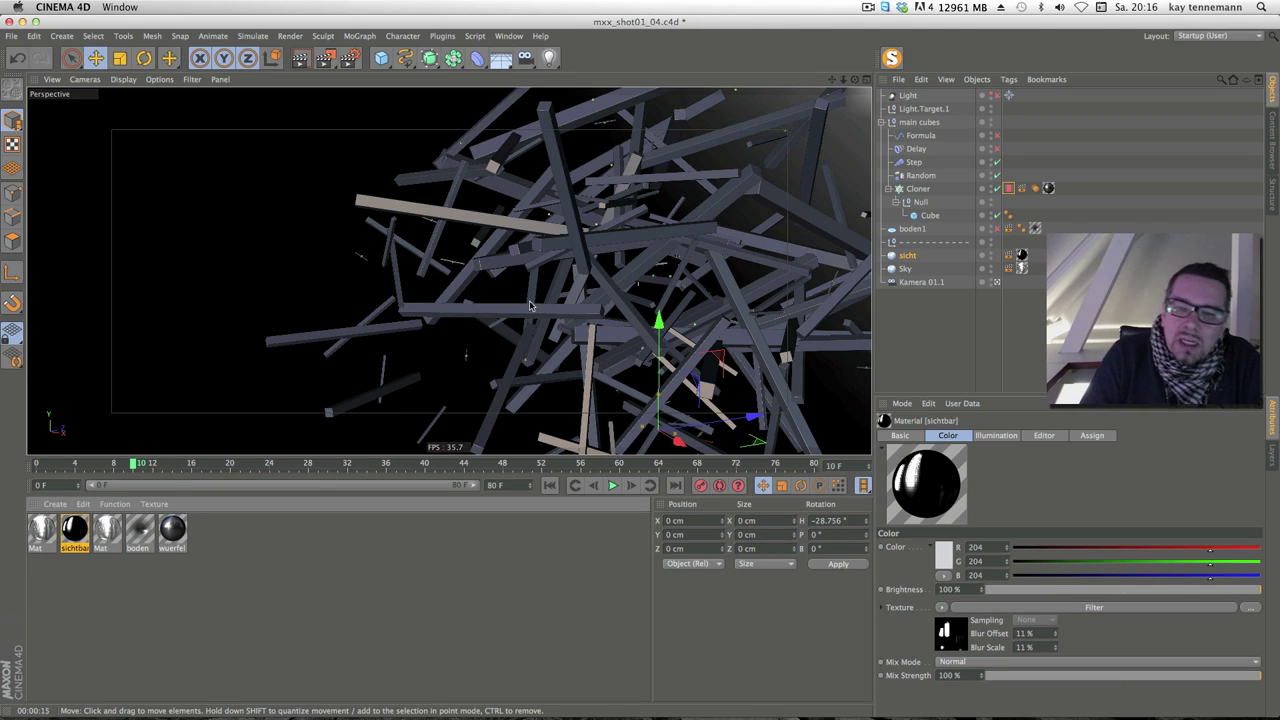
# With the Rotate tool, turn the sicht sky to H -74.6°, P -6.2°, B -3.8°, then play to frame 45
pyautogui.click(558, 310)
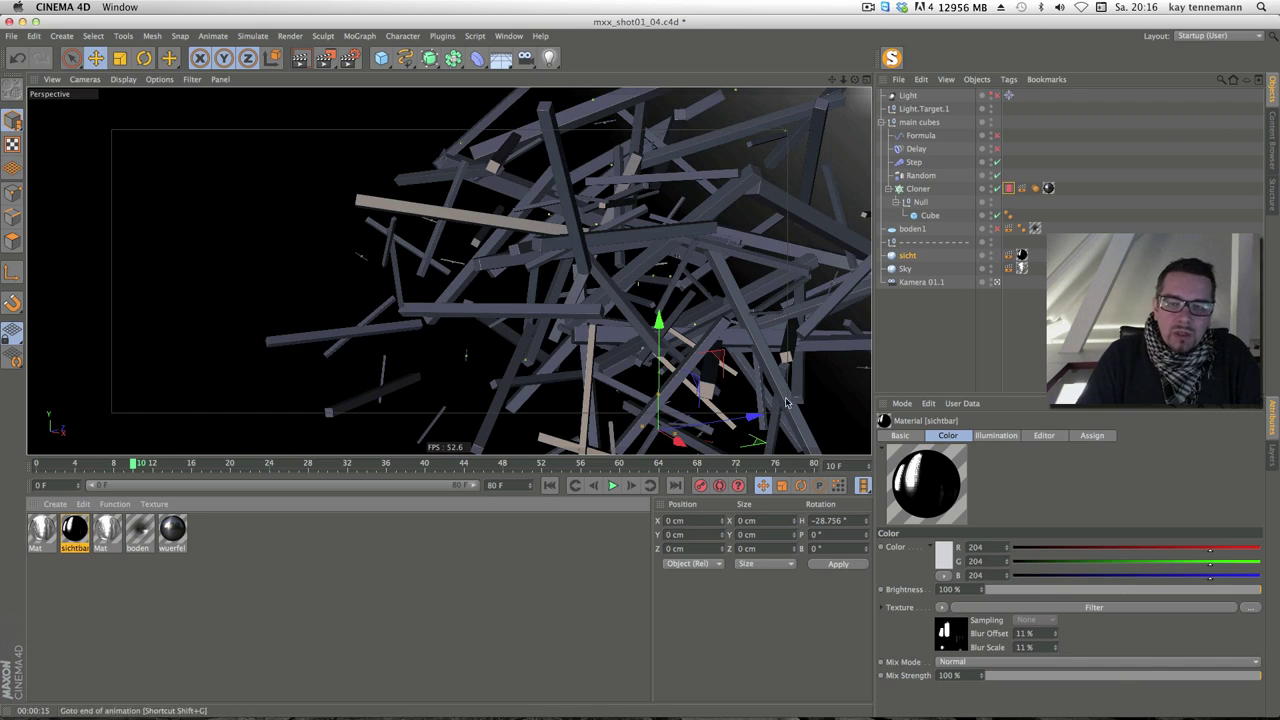
pyautogui.press('r')
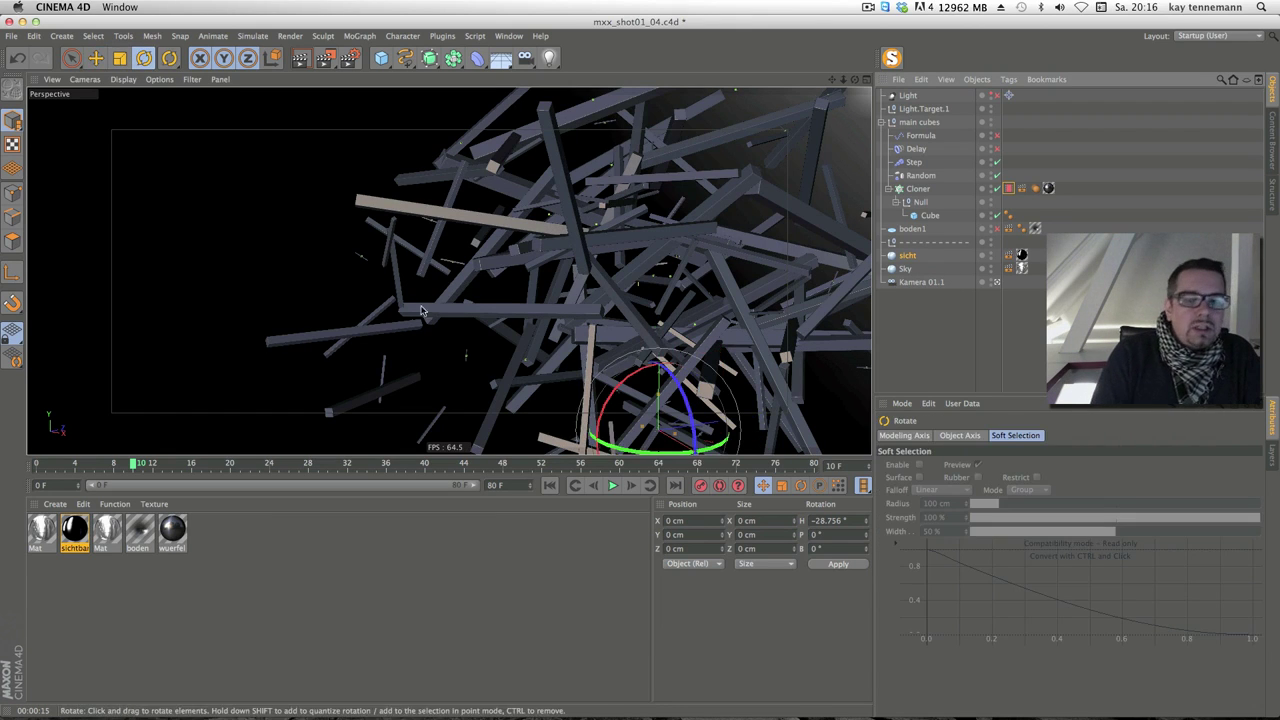
pyautogui.moveTo(620, 442); pyautogui.dragTo(700, 440)
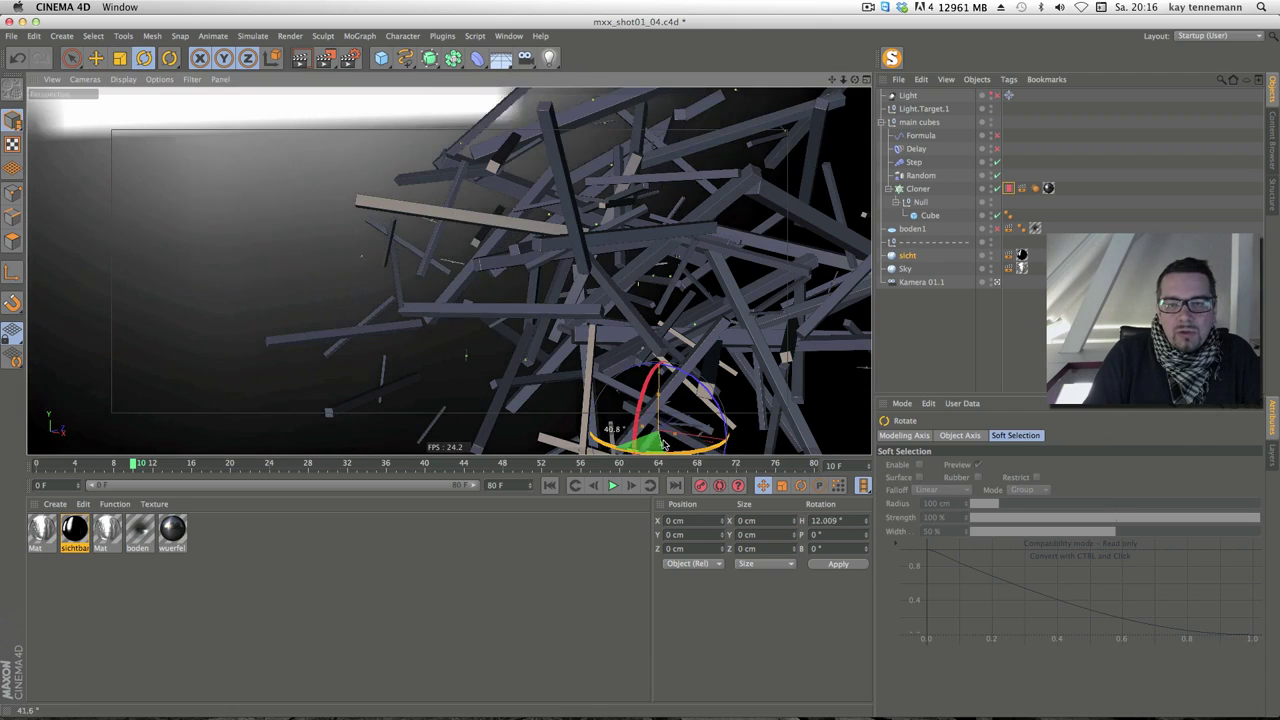
pyautogui.click(996, 188)
pyautogui.moveTo(614, 455); pyautogui.dragTo(690, 445)
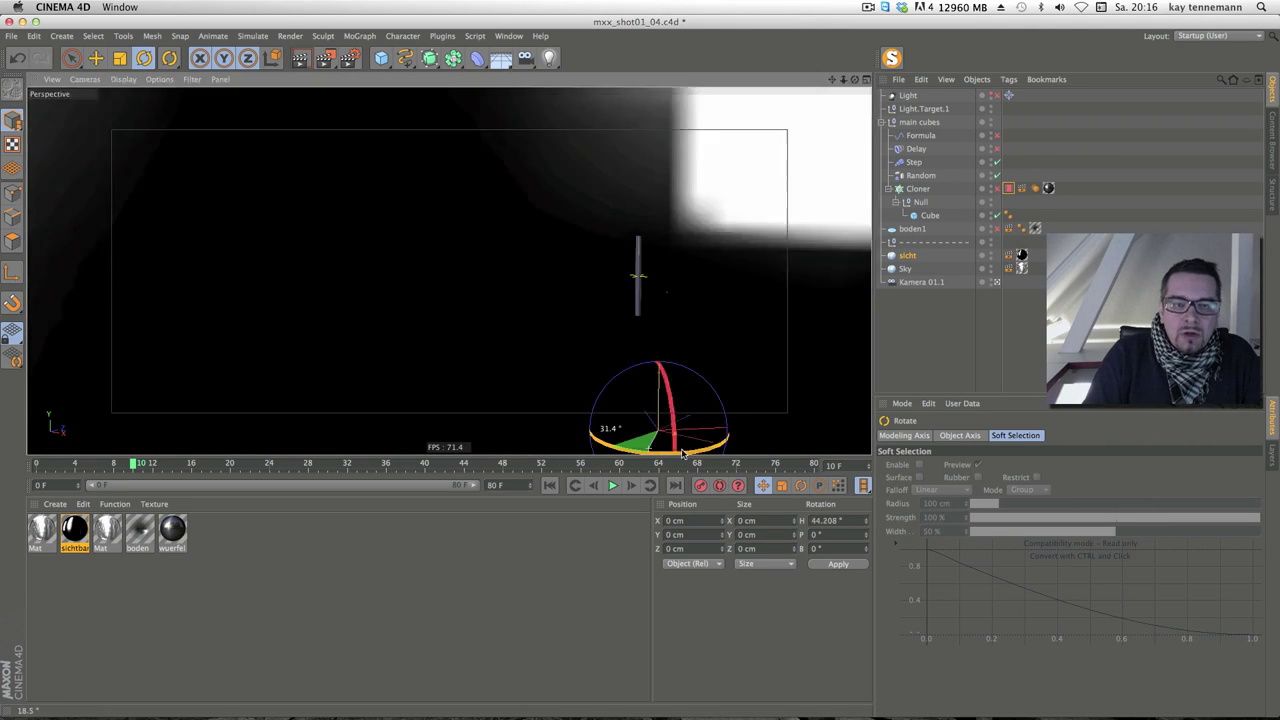
pyautogui.moveTo(656, 378)
pyautogui.mouseDown()
pyautogui.moveTo(652, 405)
pyautogui.moveTo(724, 427)
pyautogui.moveTo(561, 410)
pyautogui.mouseUp()
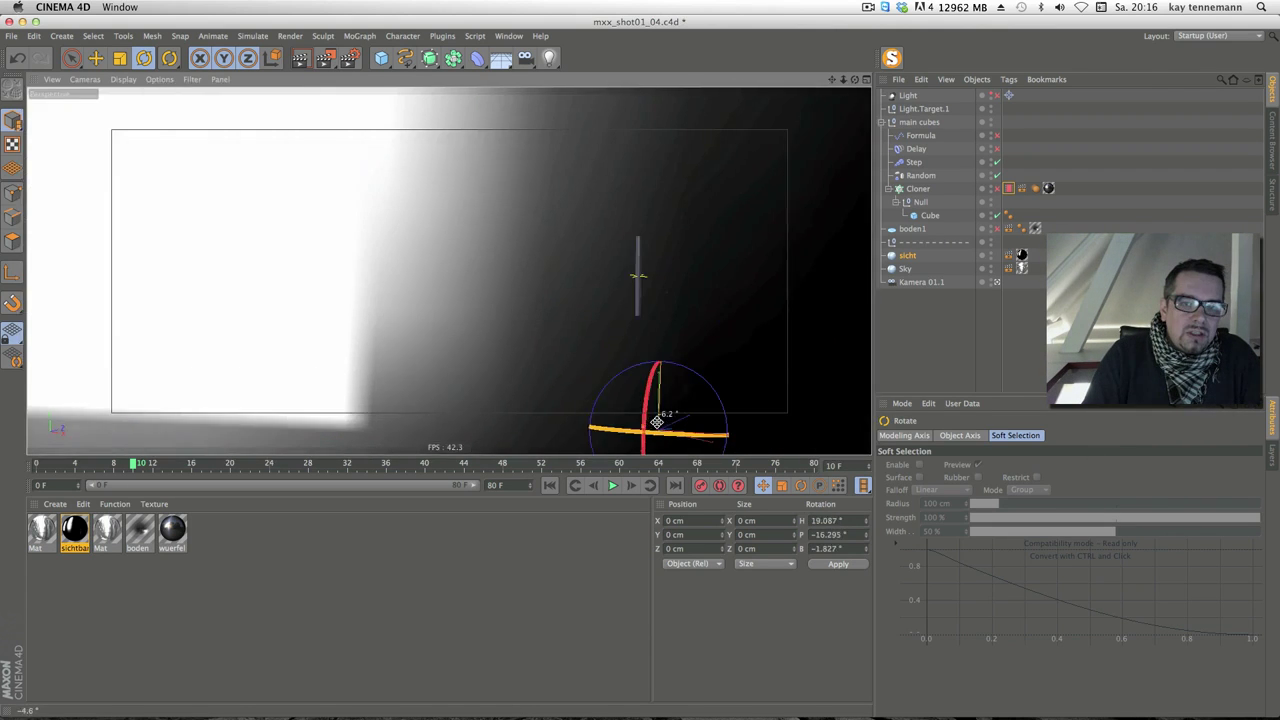
pyautogui.moveTo(676, 385)
pyautogui.mouseDown()
pyautogui.moveTo(670, 350)
pyautogui.moveTo(663, 466)
pyautogui.moveTo(705, 414)
pyautogui.mouseUp()
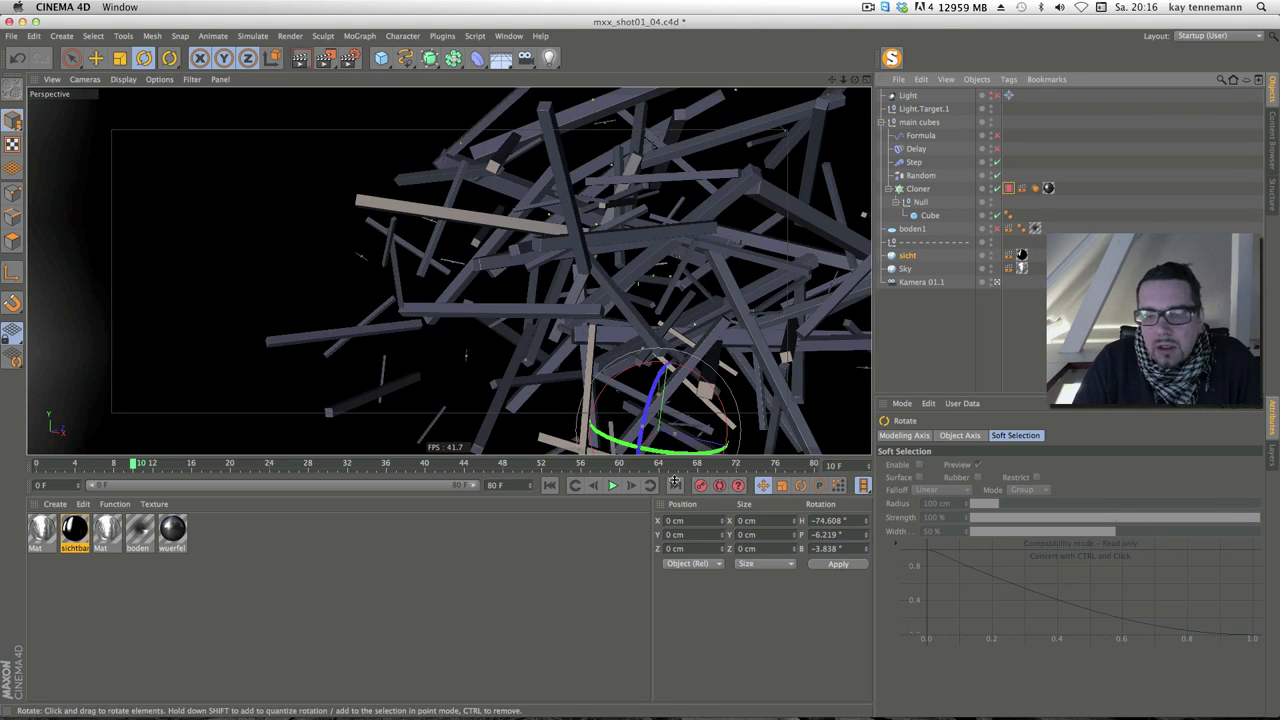
pyautogui.click(612, 485)
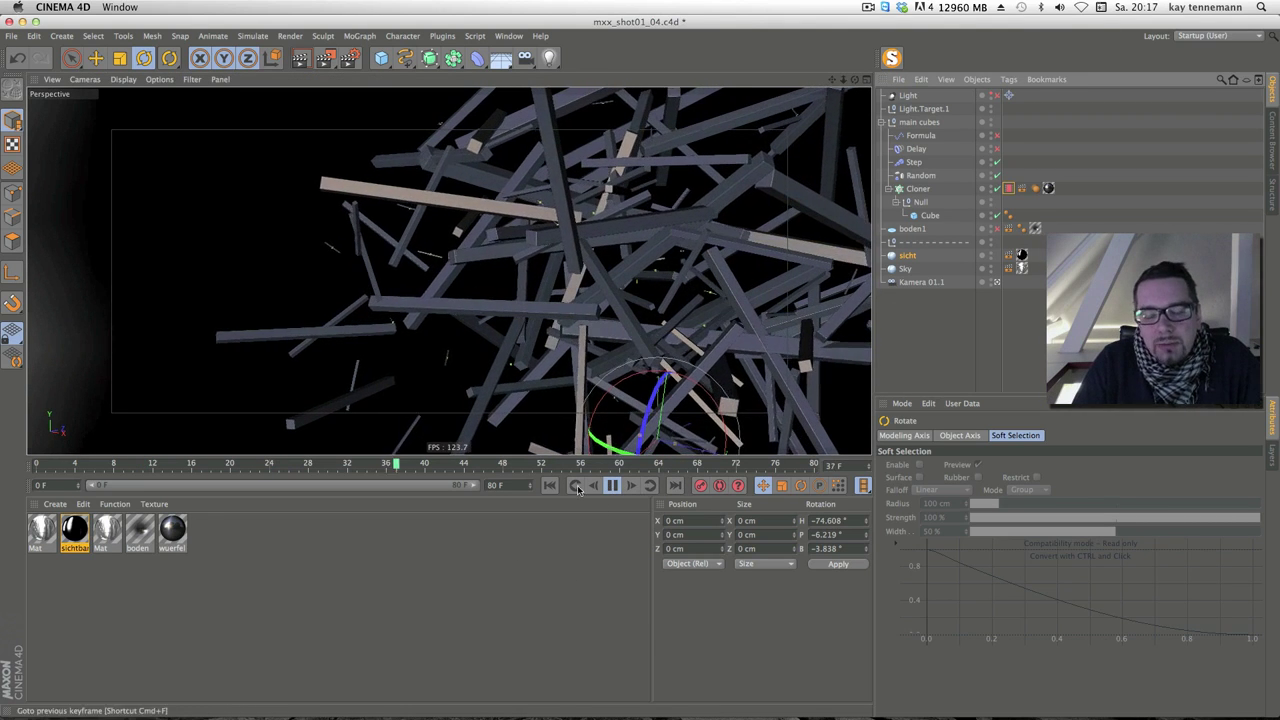
pyautogui.click(612, 485)
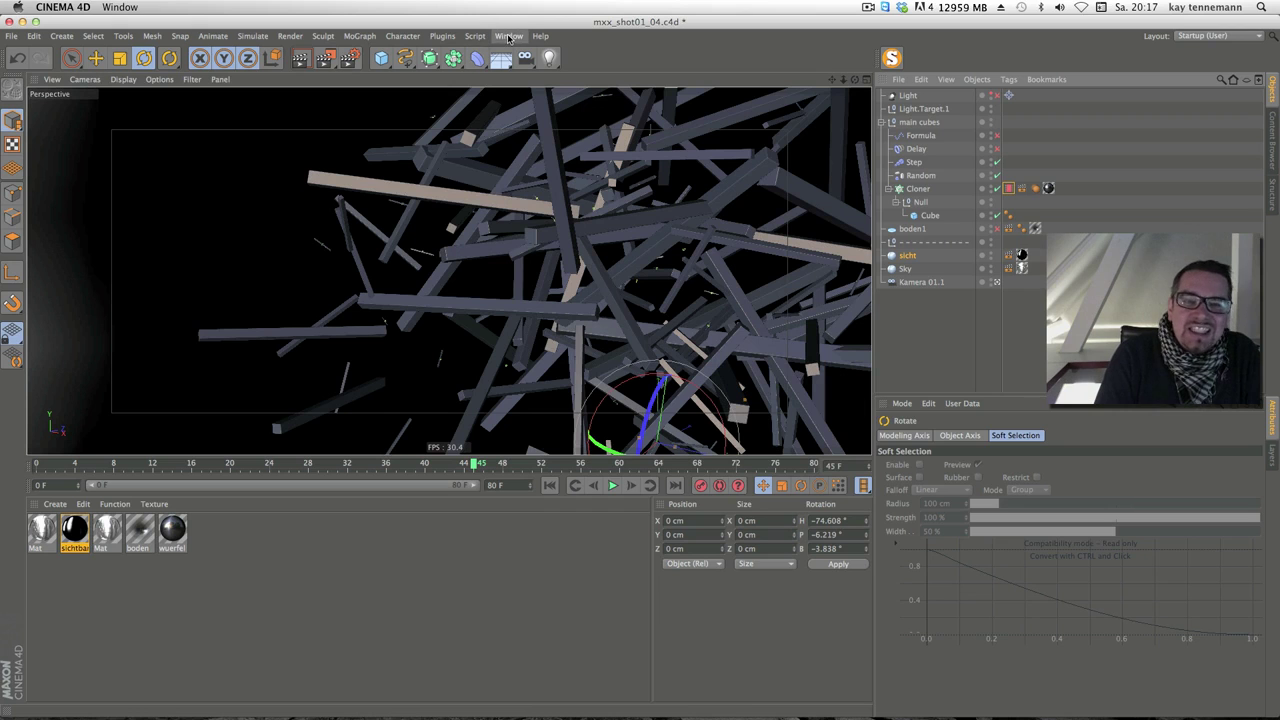
# Move the Cinema 4D window down and back up, then reveal the desktop with F11
pyautogui.moveTo(513, 24); pyautogui.dragTo(521, 466)
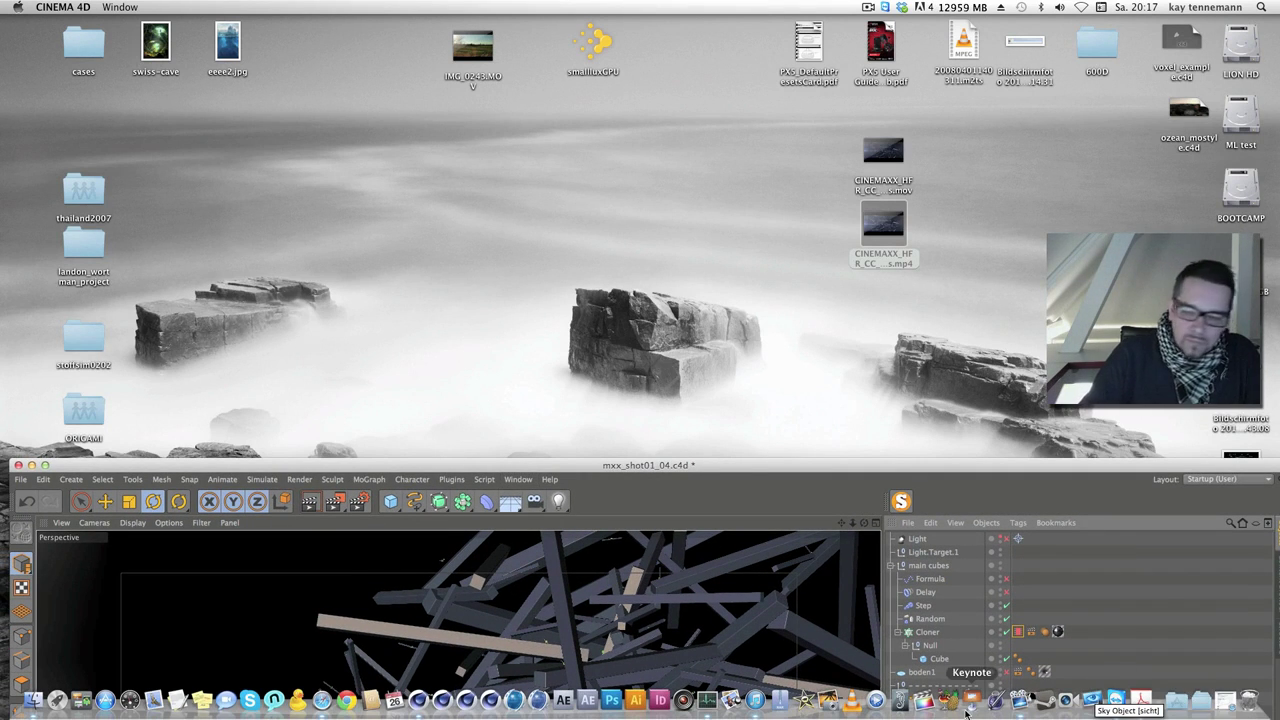
pyautogui.moveTo(608, 465); pyautogui.dragTo(601, 11)
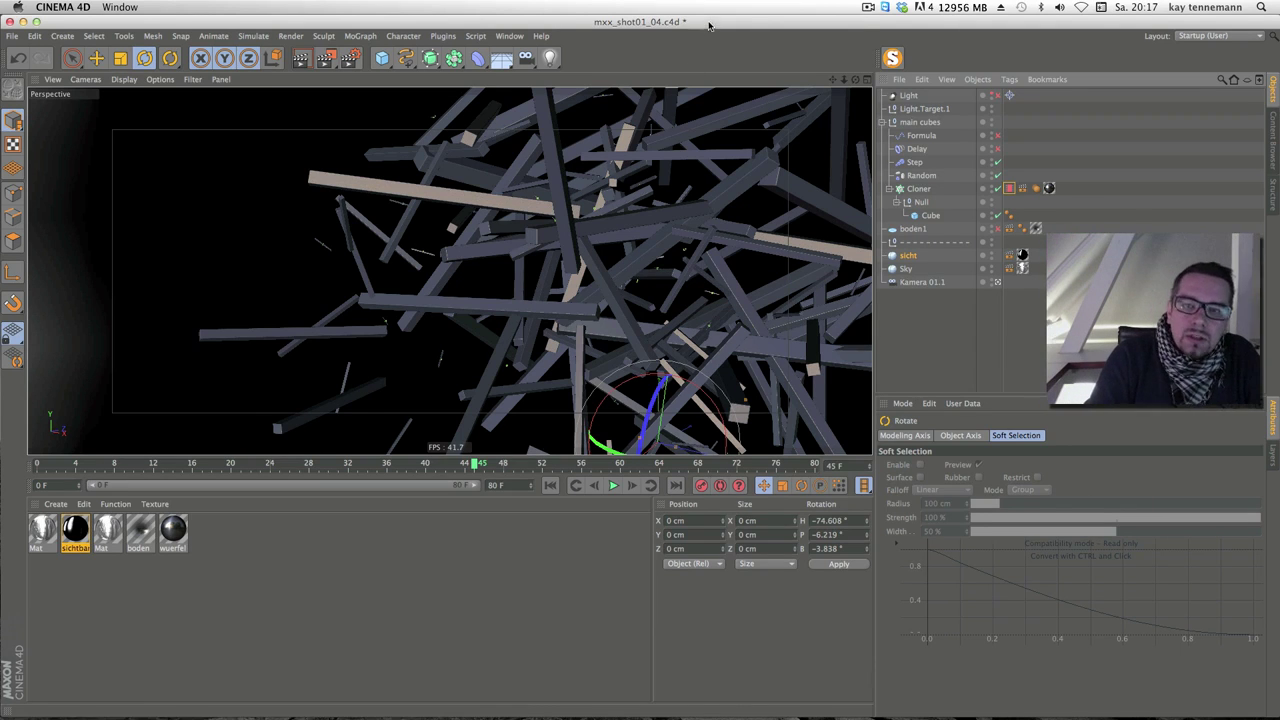
pyautogui.press('F11')
# Play CINEMAXX_HFR_CC_2k48fps.mp4 to the purple particle streams at 00:09, then quit QuickTime
pyautogui.doubleClick(890, 320)
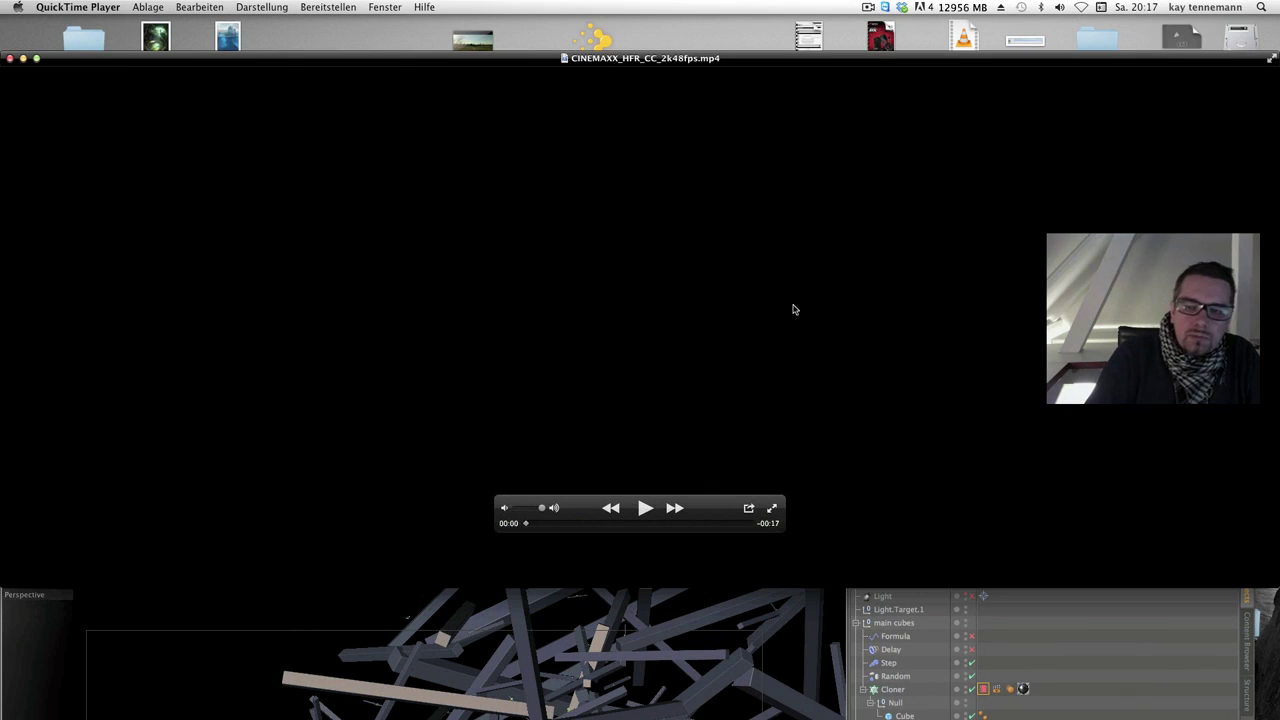
pyautogui.press('space')
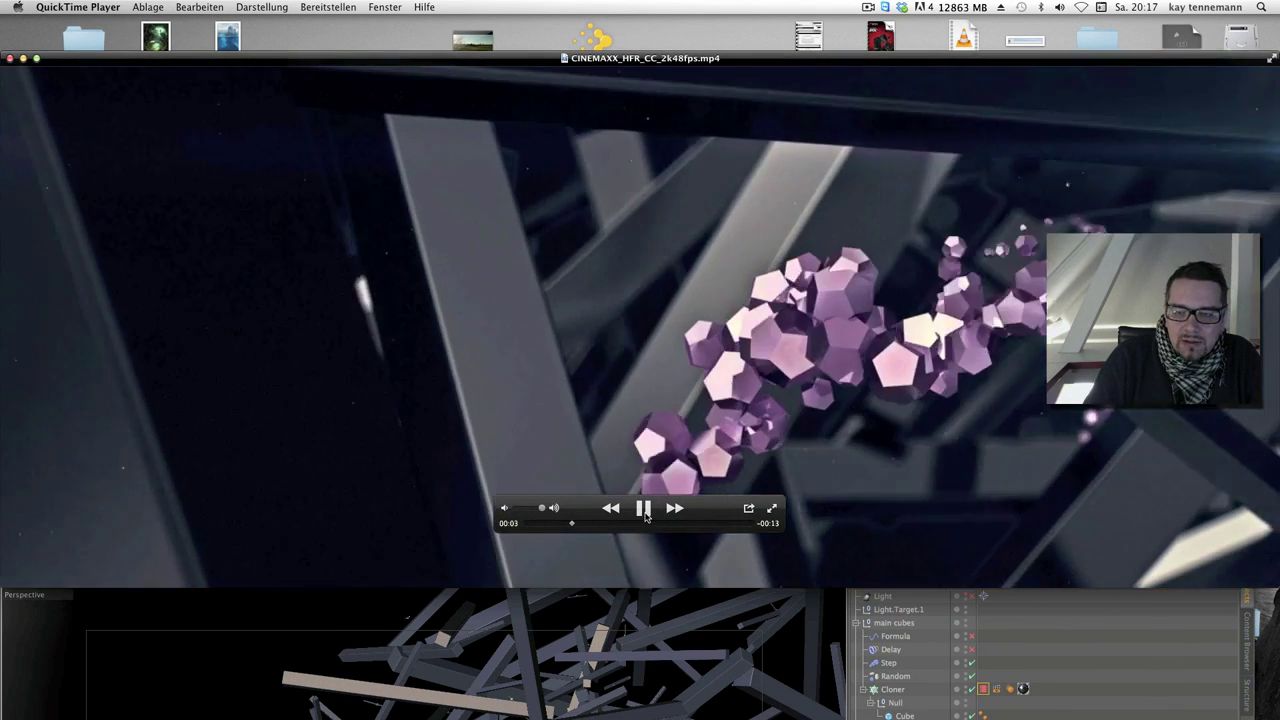
pyautogui.click(645, 512)
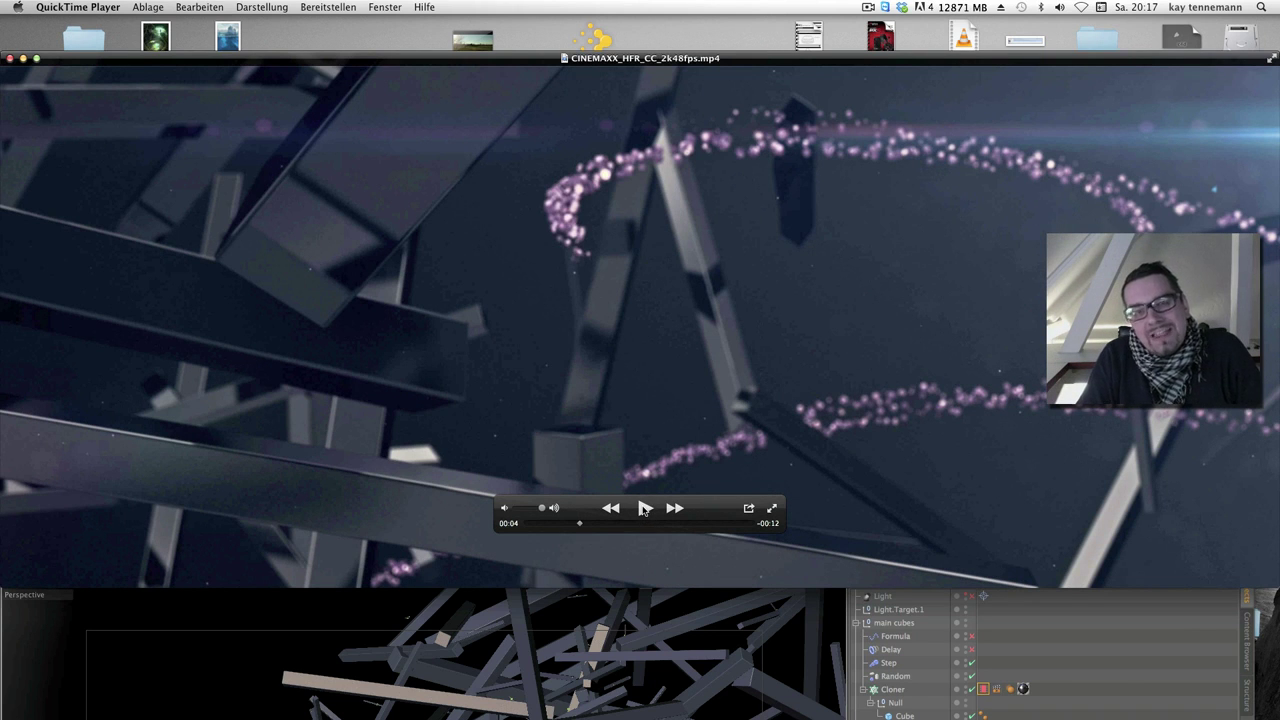
pyautogui.click(645, 510)
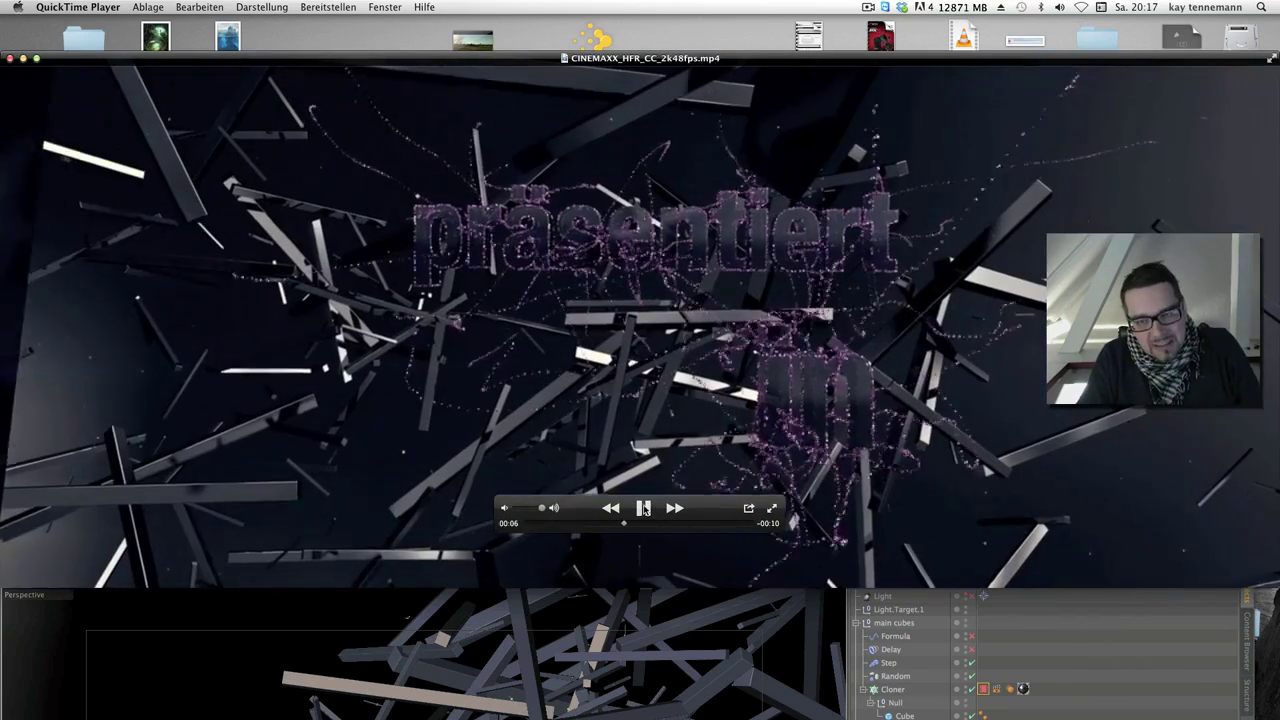
pyautogui.click(645, 510)
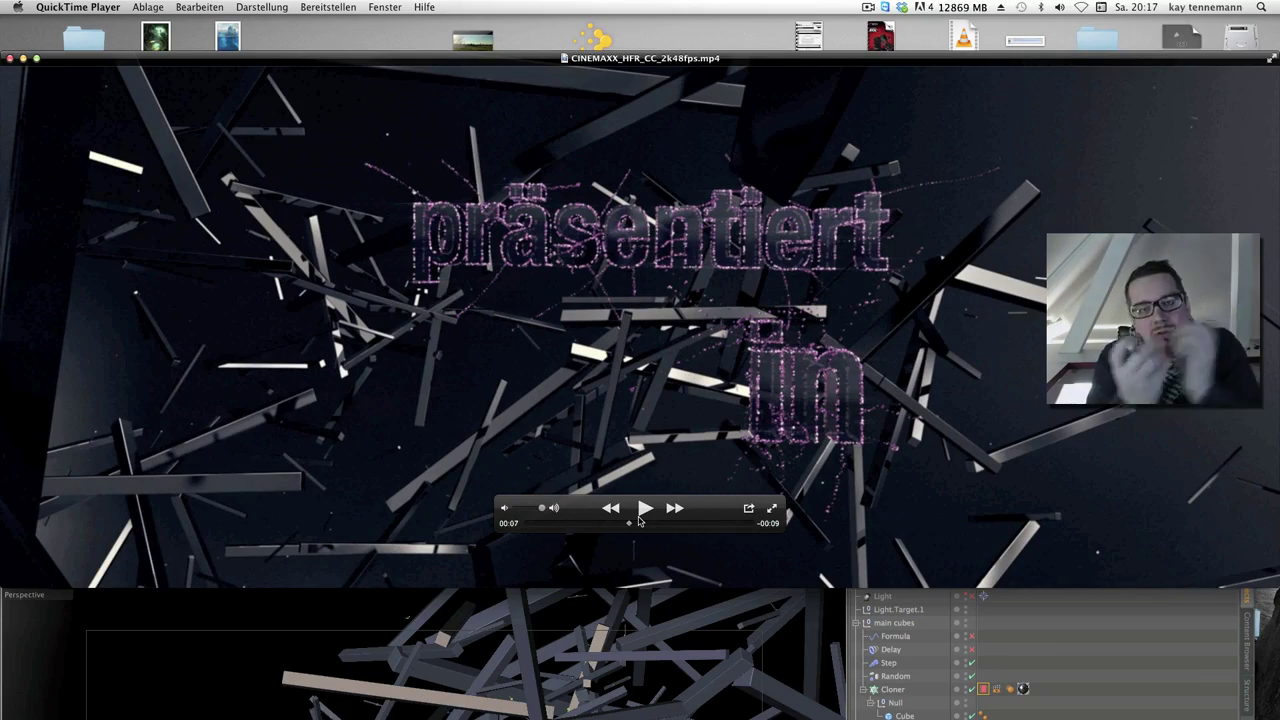
pyautogui.click(647, 509)
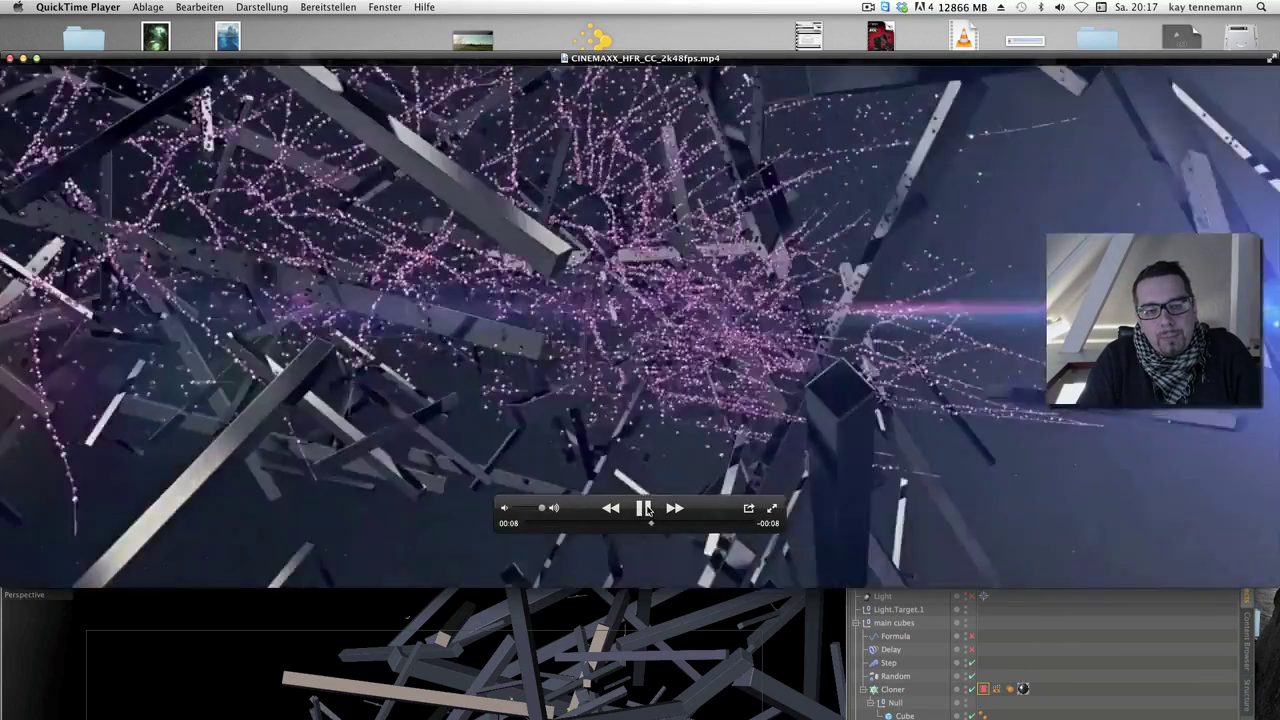
pyautogui.click(647, 509)
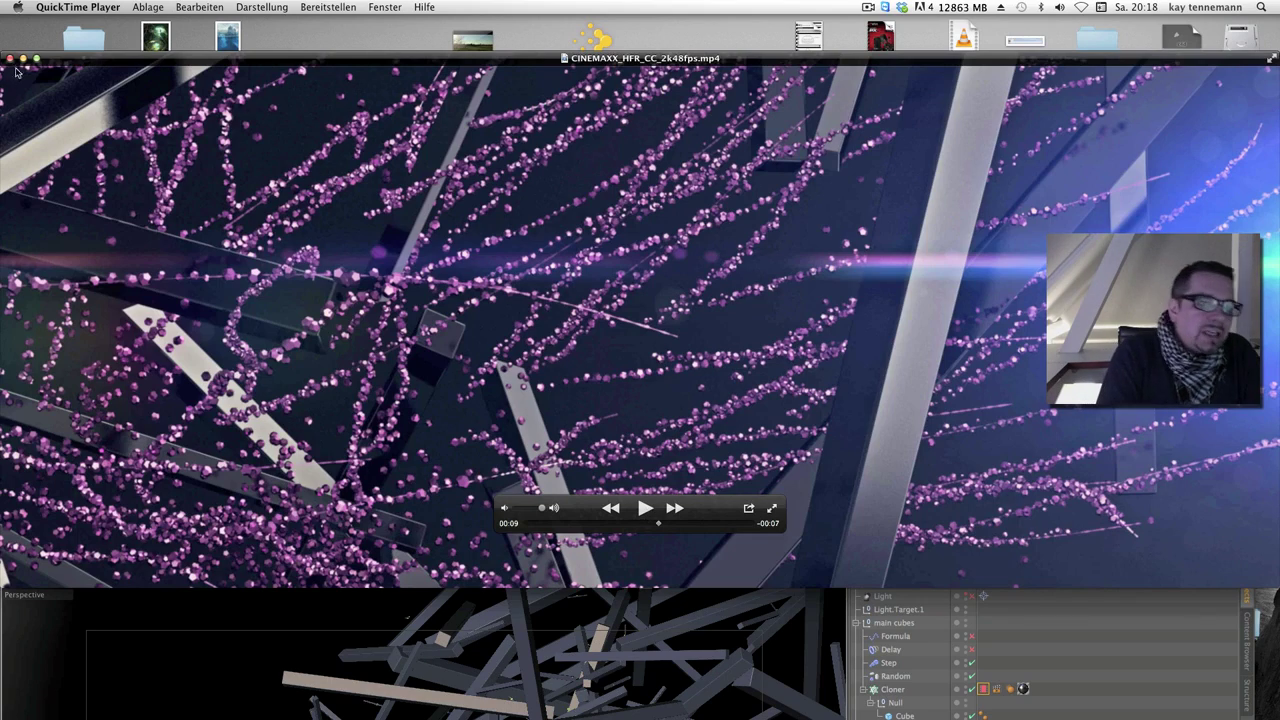
pyautogui.press('super+q')
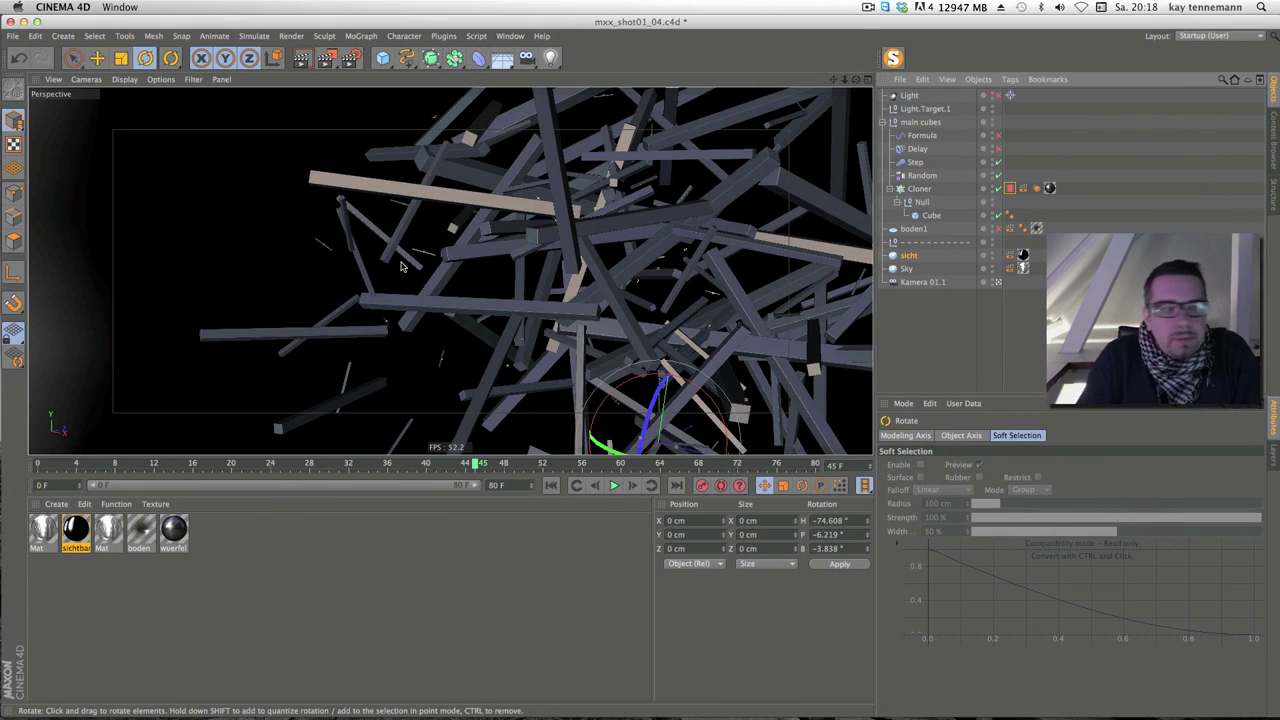
# Switch to the mmx_shot02_06.c4d document and rewind it to the first frame
pyautogui.click(510, 35)
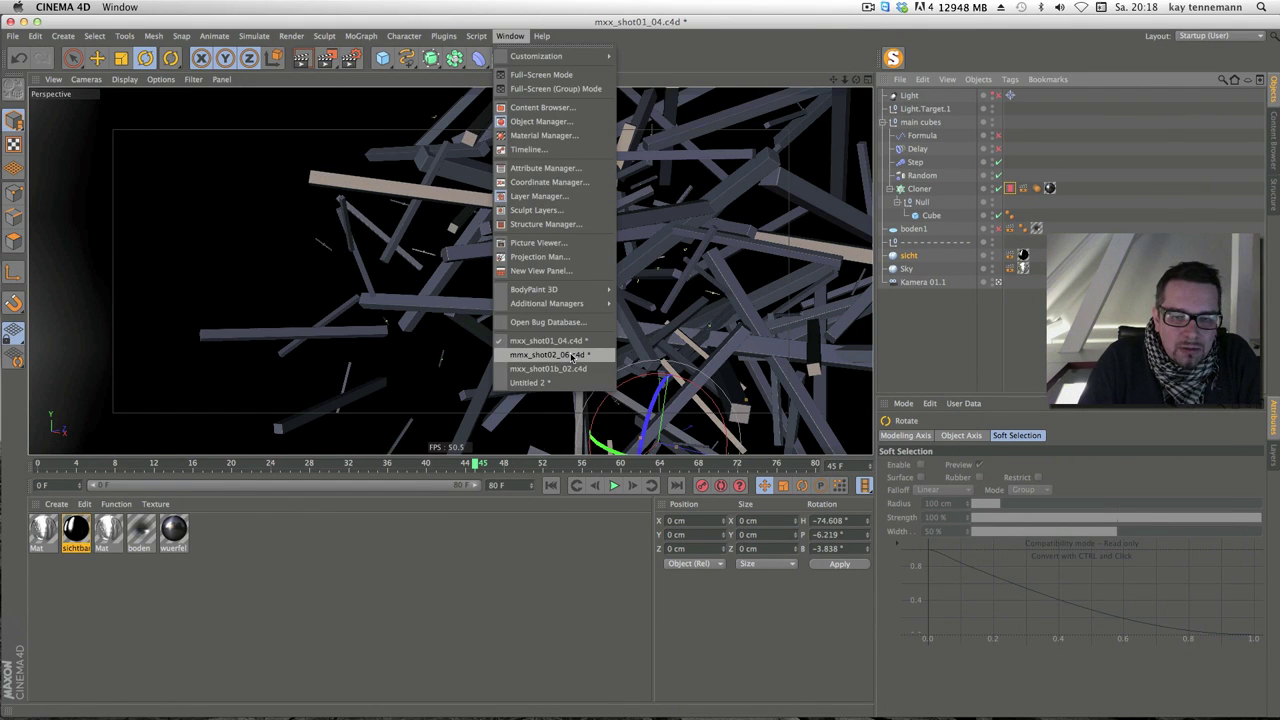
pyautogui.click(571, 356)
pyautogui.click(551, 486)
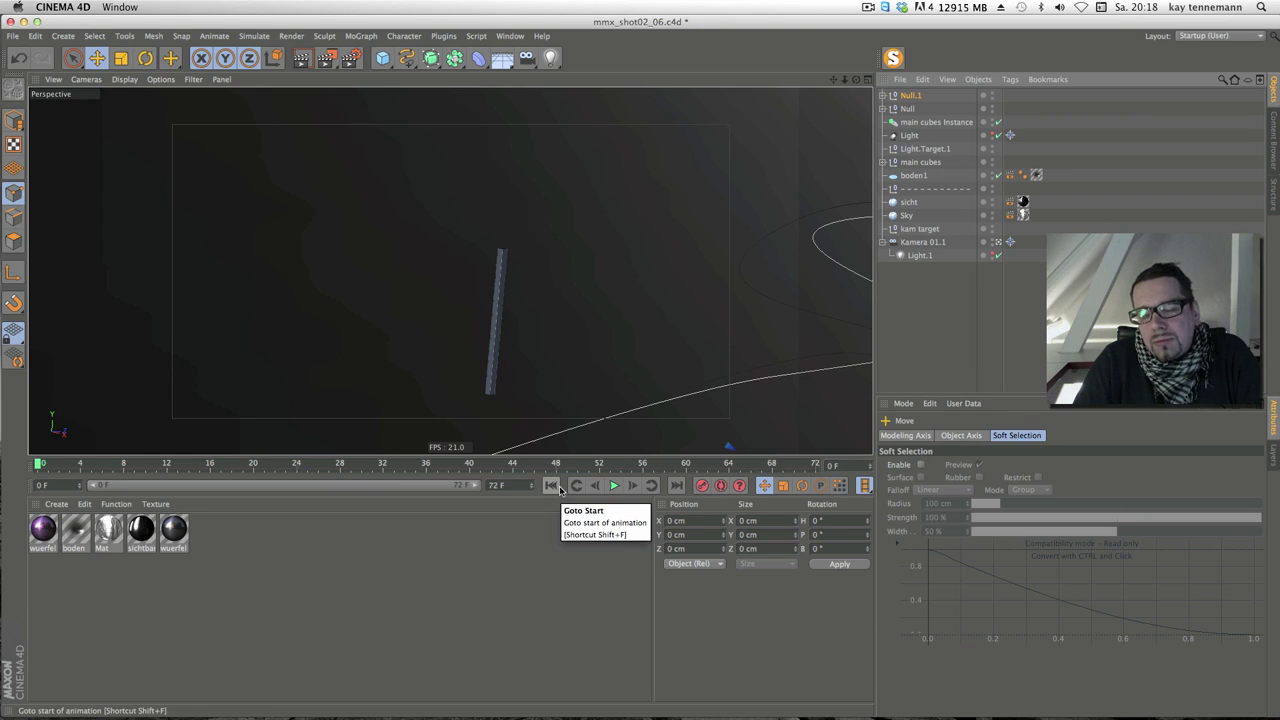
# Create a new empty scene, Untitled 3, instead of opening a project file
pyautogui.click(12, 36)
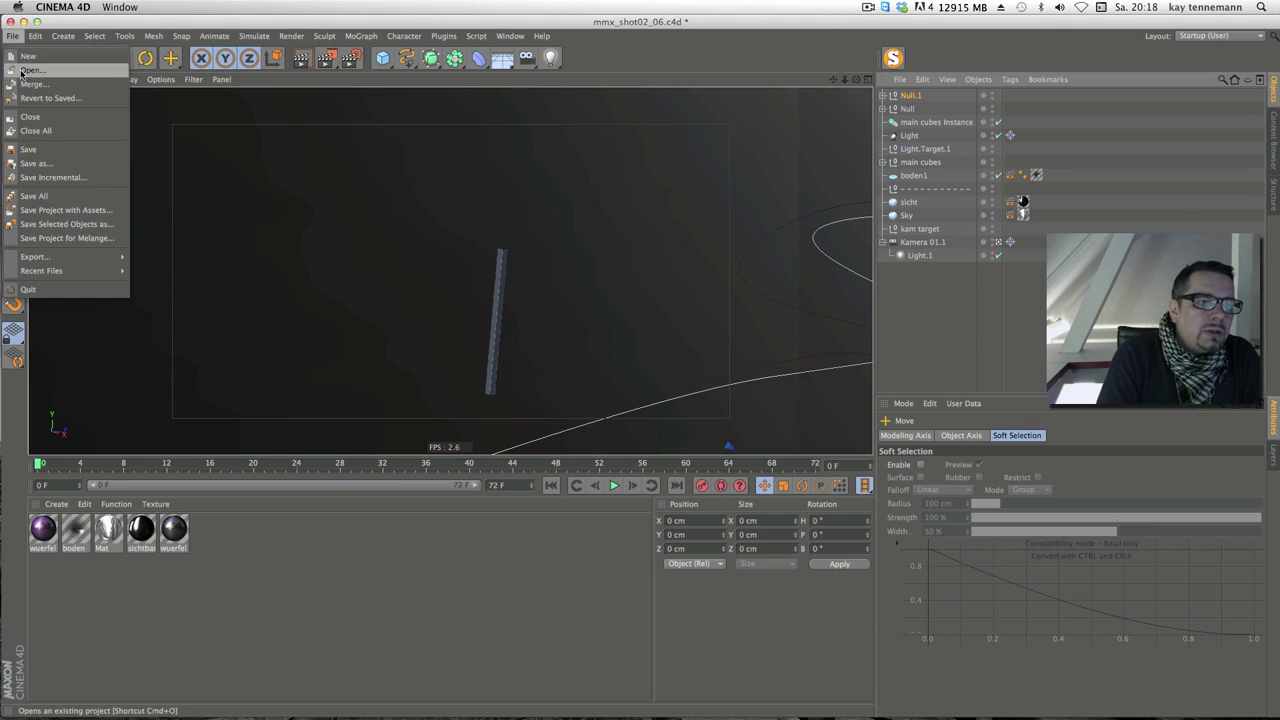
pyautogui.click(22, 71)
pyautogui.click(957, 697)
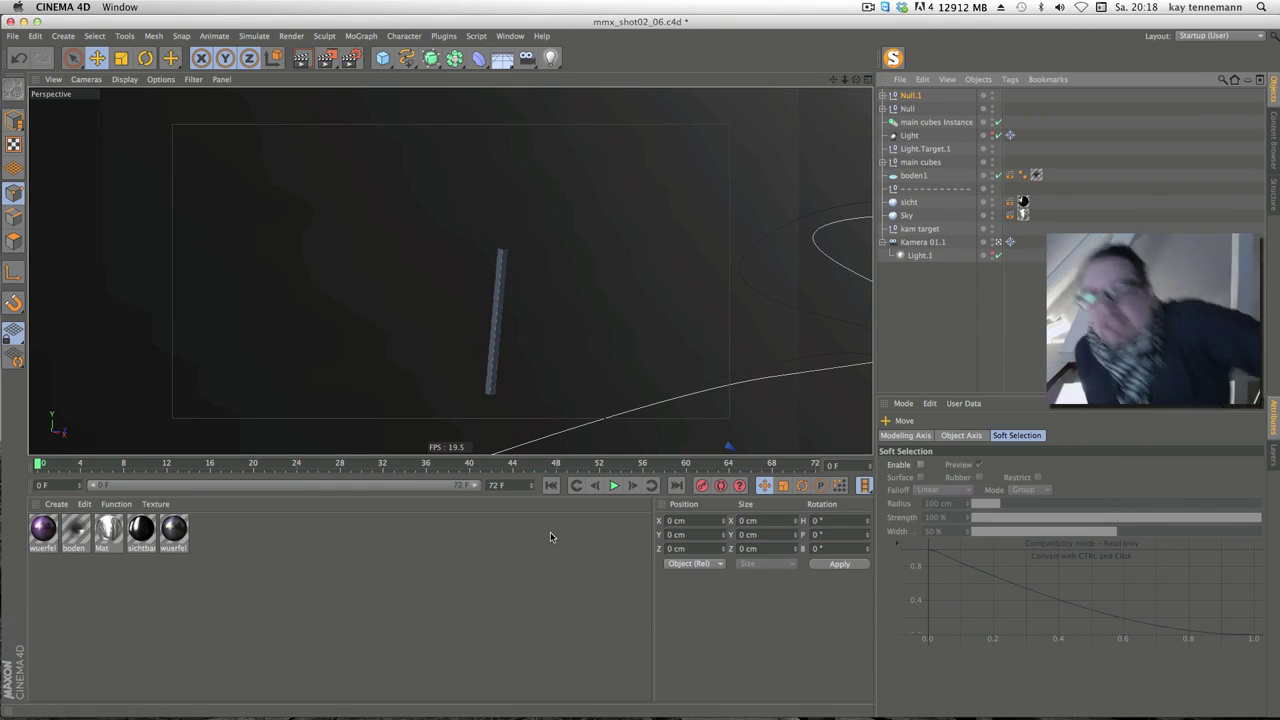
pyautogui.click(13, 36)
pyautogui.click(25, 47)
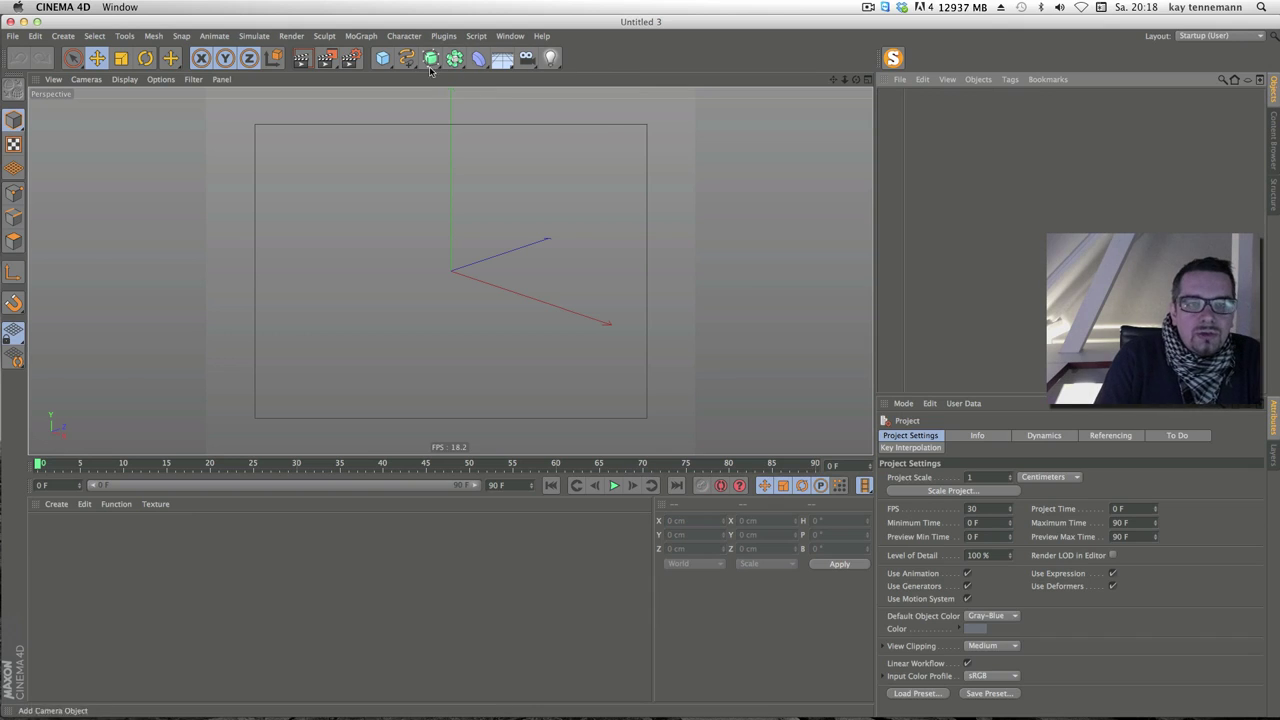
# Draw a freehand S-shaped spline and add a 100 cm Platonic icosahedron
pyautogui.click(408, 60)
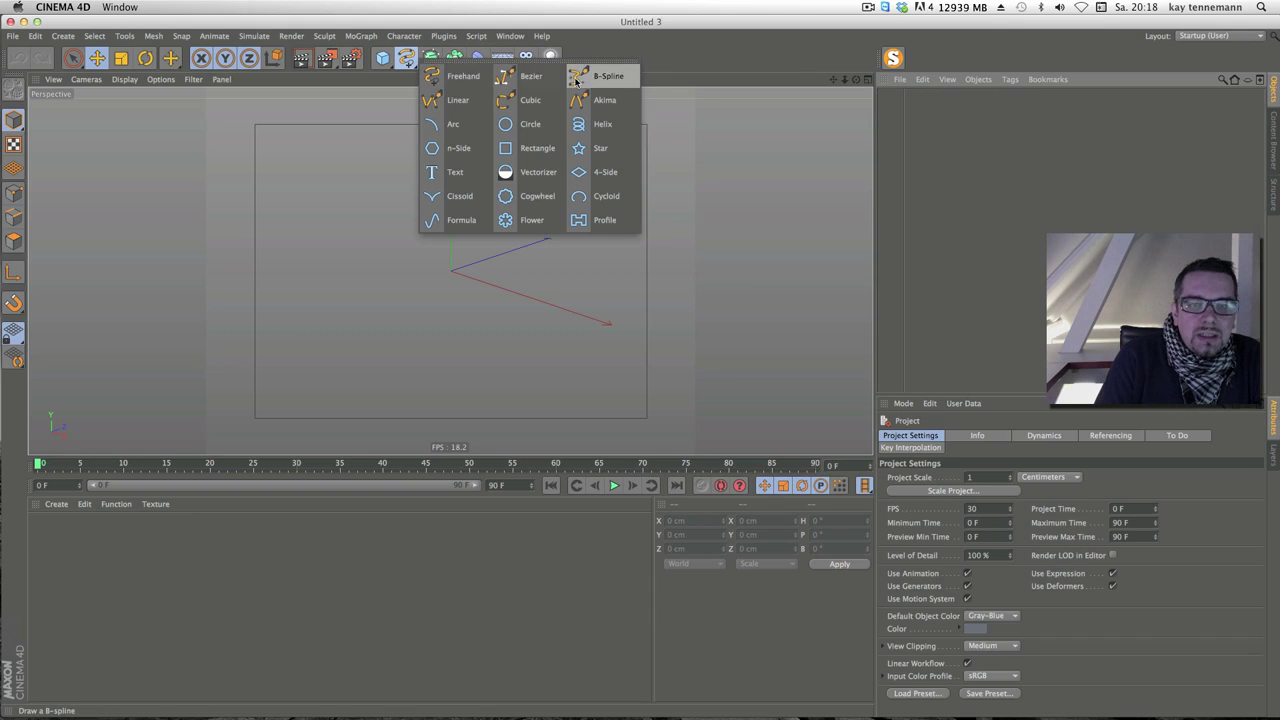
pyautogui.click(445, 74)
pyautogui.moveTo(659, 318); pyautogui.dragTo(400, 174)
pyautogui.moveTo(360, 385); pyautogui.dragTo(363, 366)
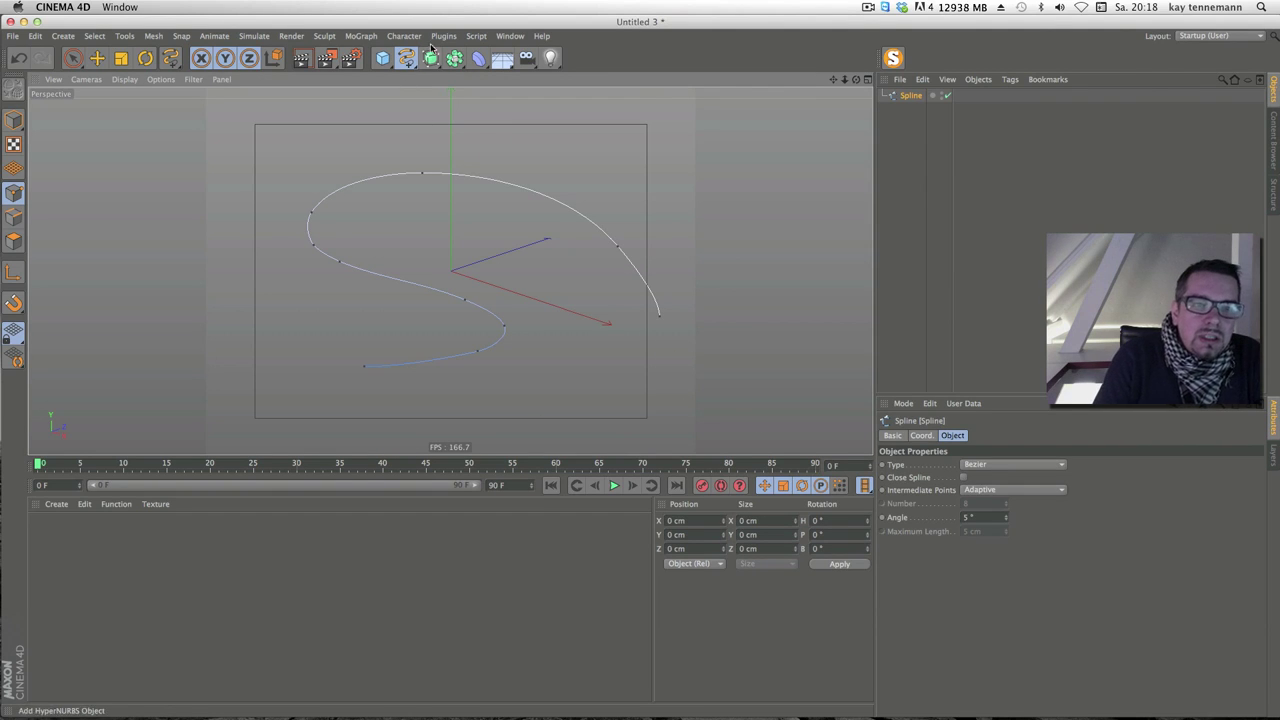
pyautogui.click(382, 58)
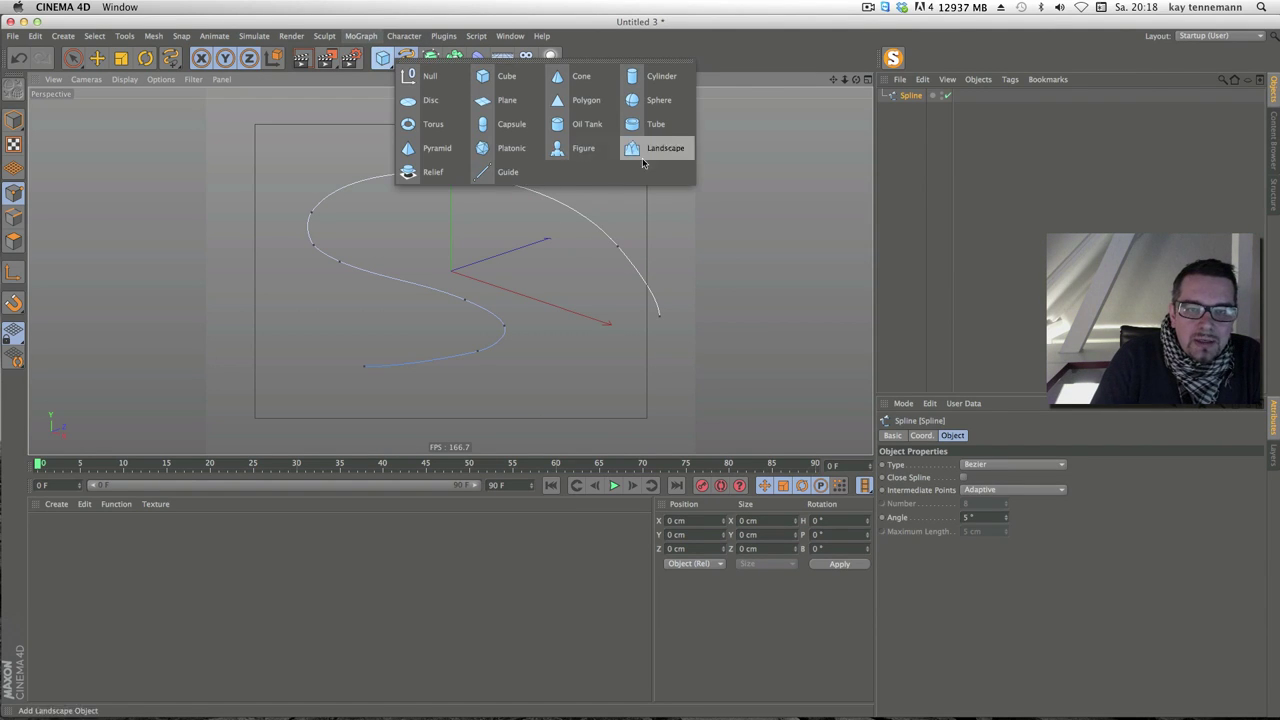
pyautogui.click(511, 148)
# Add a Cloner holding the Platonic in Object mode along the Spline, with 72 clones
pyautogui.click(361, 36)
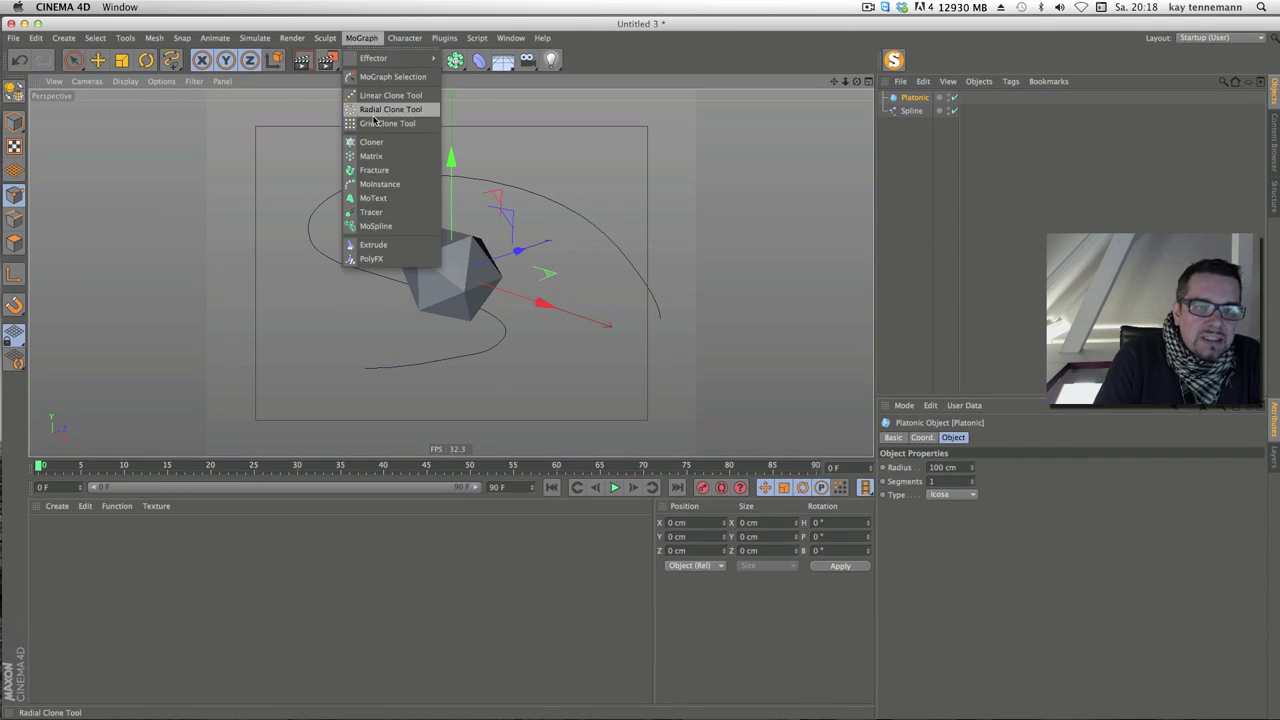
pyautogui.click(371, 142)
pyautogui.moveTo(918, 113); pyautogui.dragTo(912, 98)
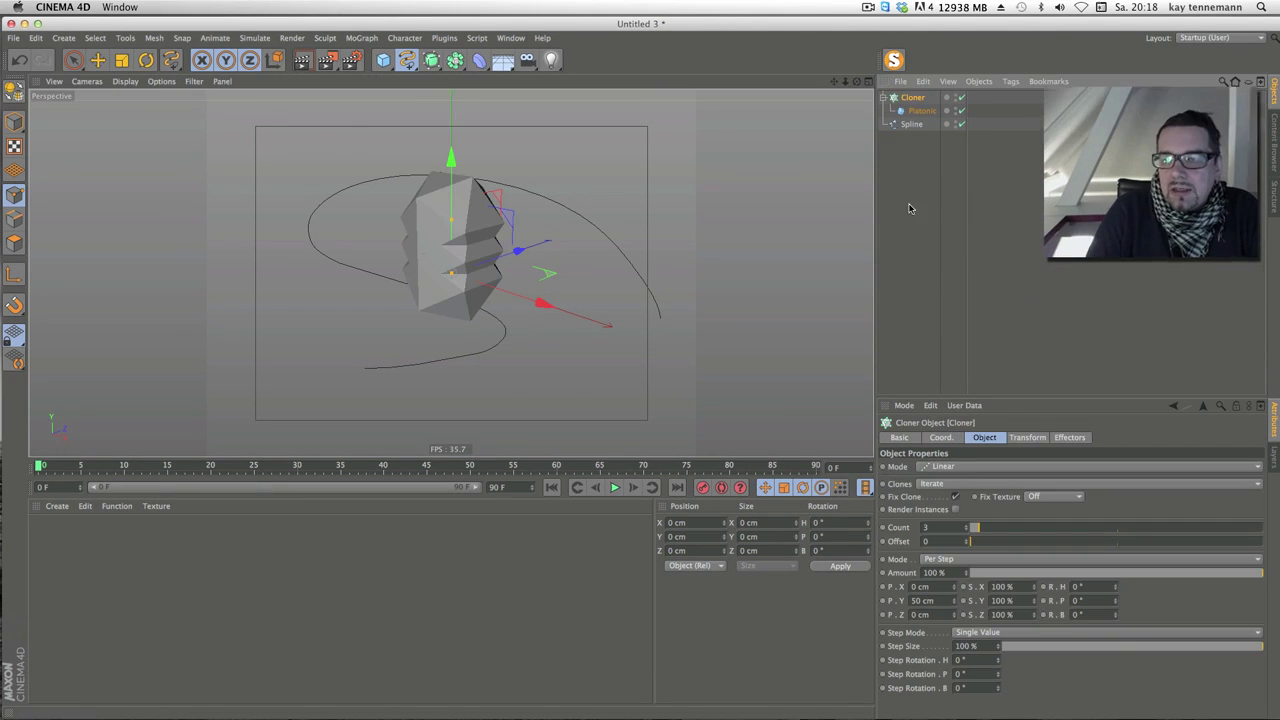
pyautogui.click(966, 470)
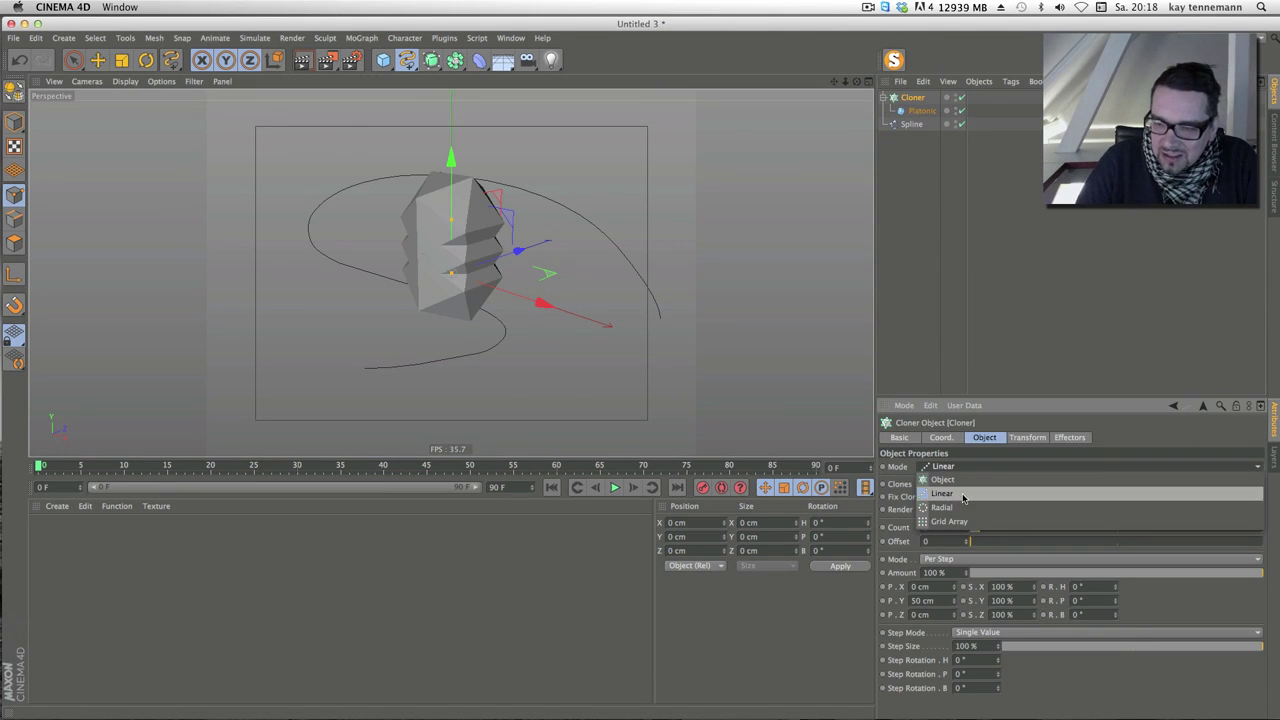
pyautogui.click(942, 479)
pyautogui.moveTo(911, 124); pyautogui.dragTo(919, 143)
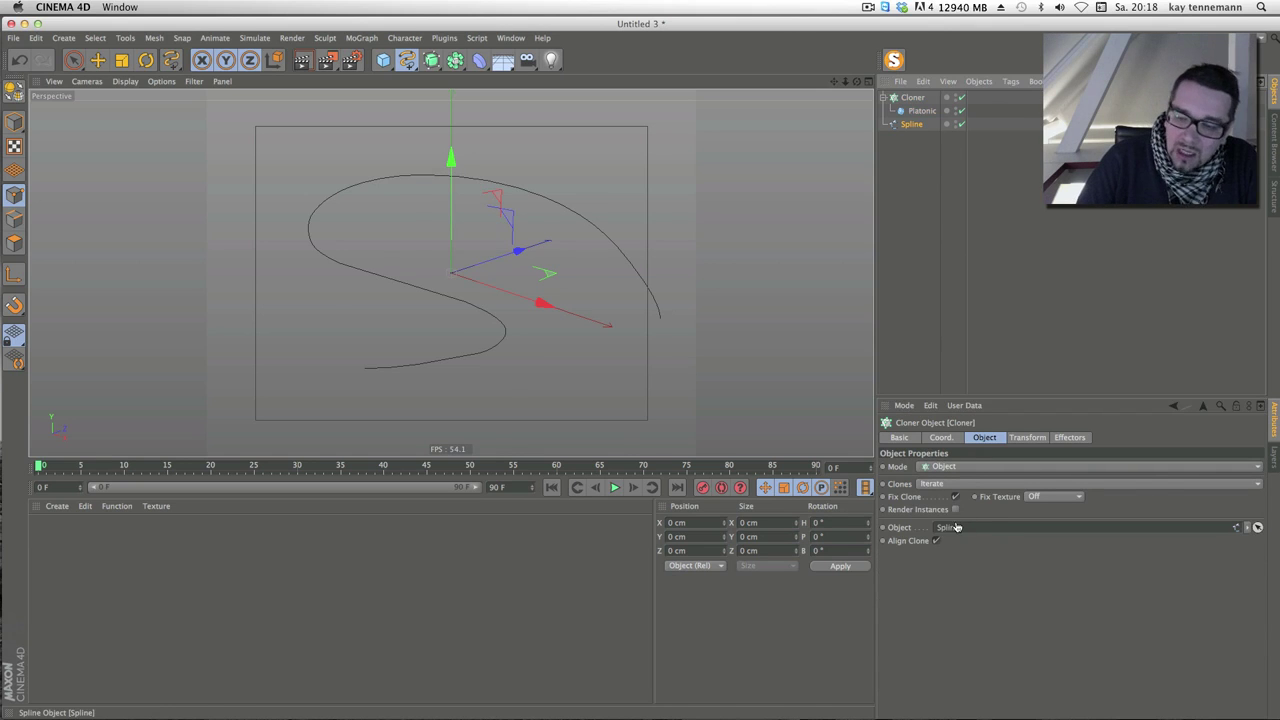
pyautogui.moveTo(956, 527); pyautogui.dragTo(957, 528)
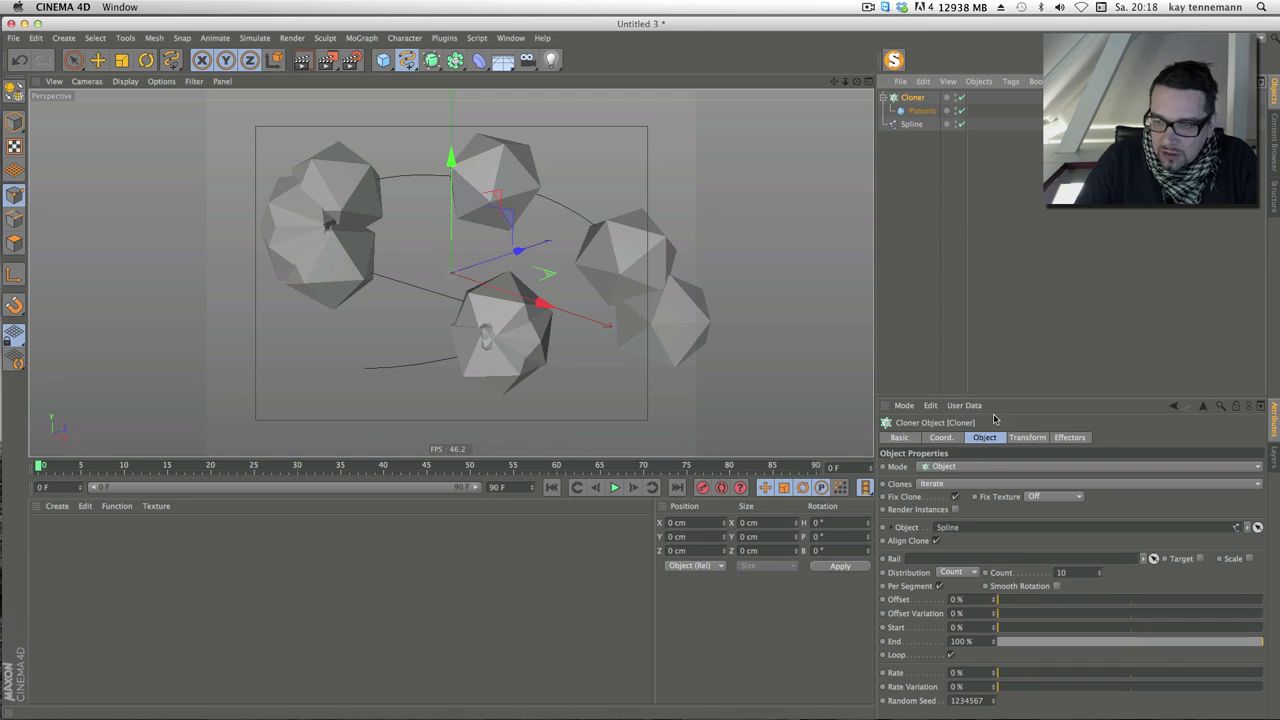
pyautogui.moveTo(995, 397); pyautogui.dragTo(995, 208)
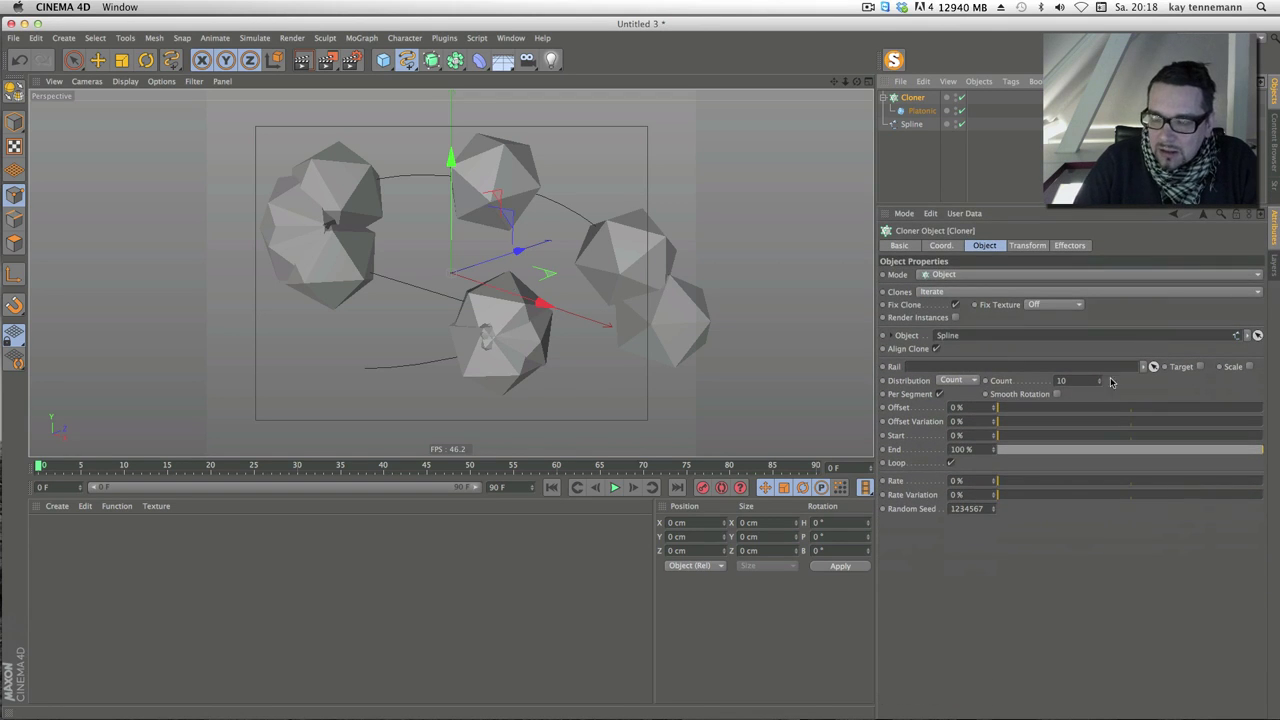
pyautogui.moveTo(1101, 383); pyautogui.dragTo(1105, 330)
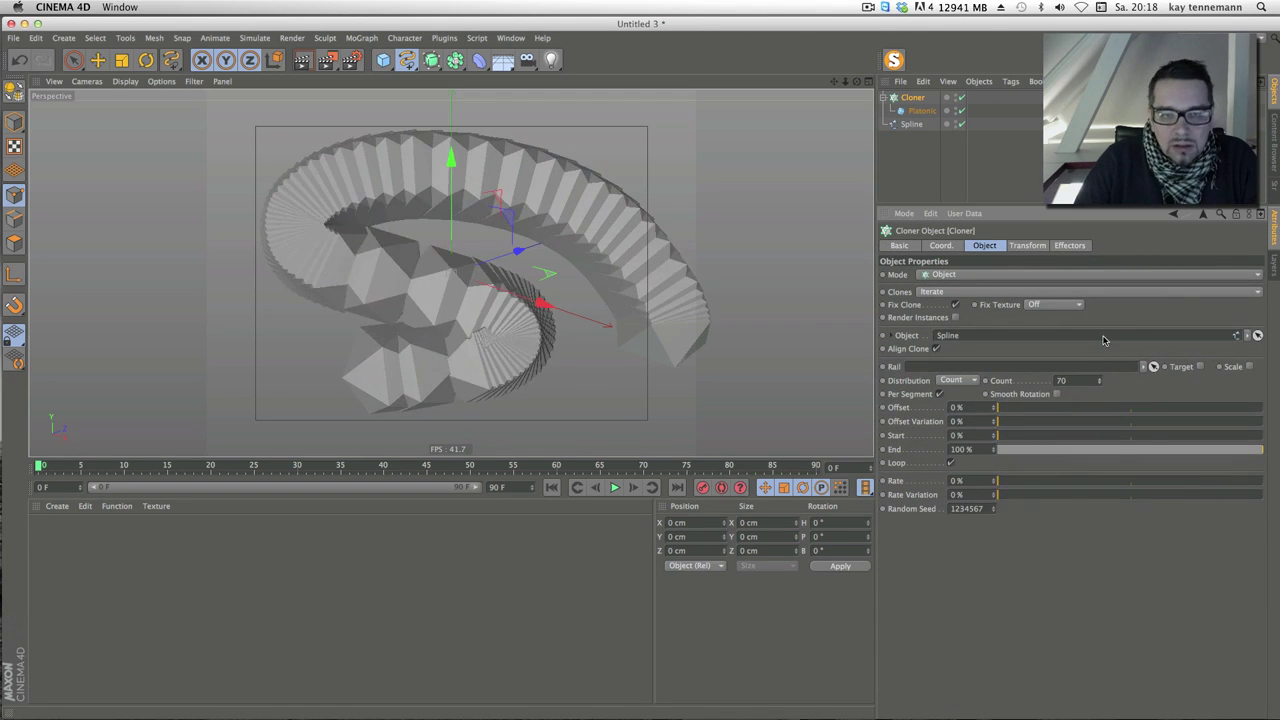
# Scale the Platonic down to about 12.6 percent
pyautogui.click(918, 111)
pyautogui.click(121, 60)
pyautogui.click(16, 125)
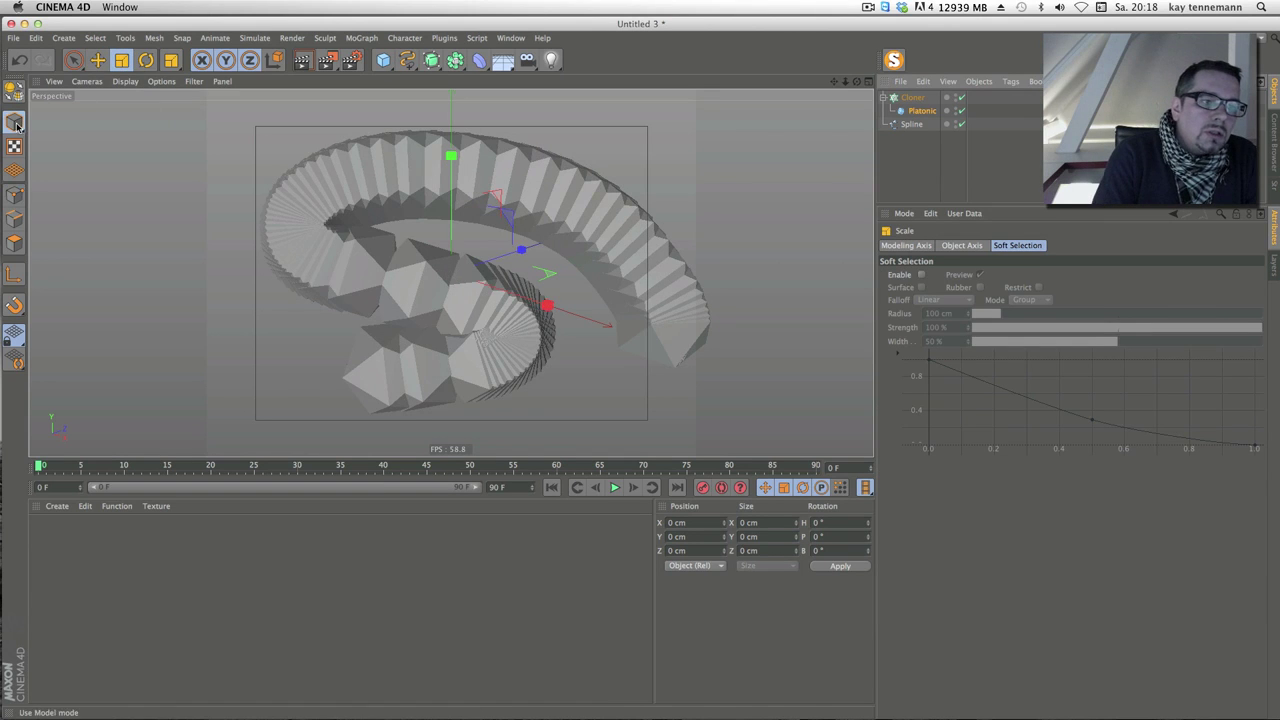
pyautogui.moveTo(705, 251); pyautogui.dragTo(330, 453)
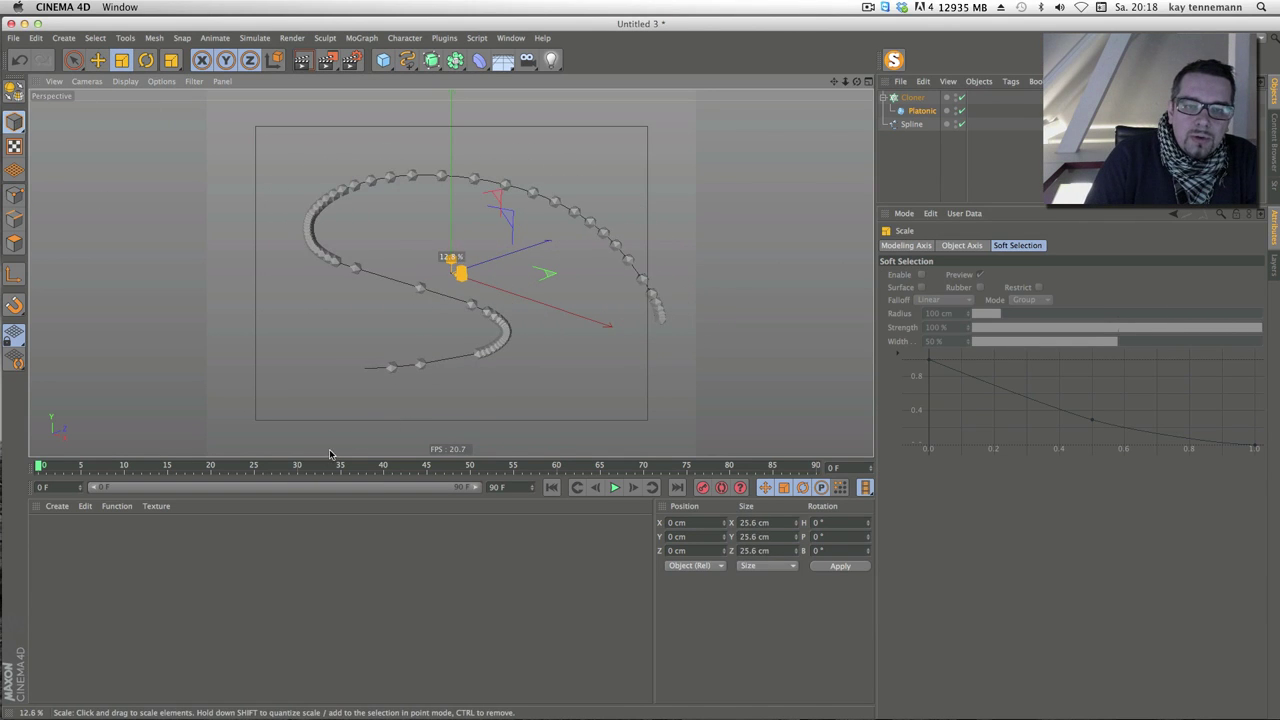
# Set the Cloner to Step distribution at about 22 cm and add a Random effector
pyautogui.click(913, 98)
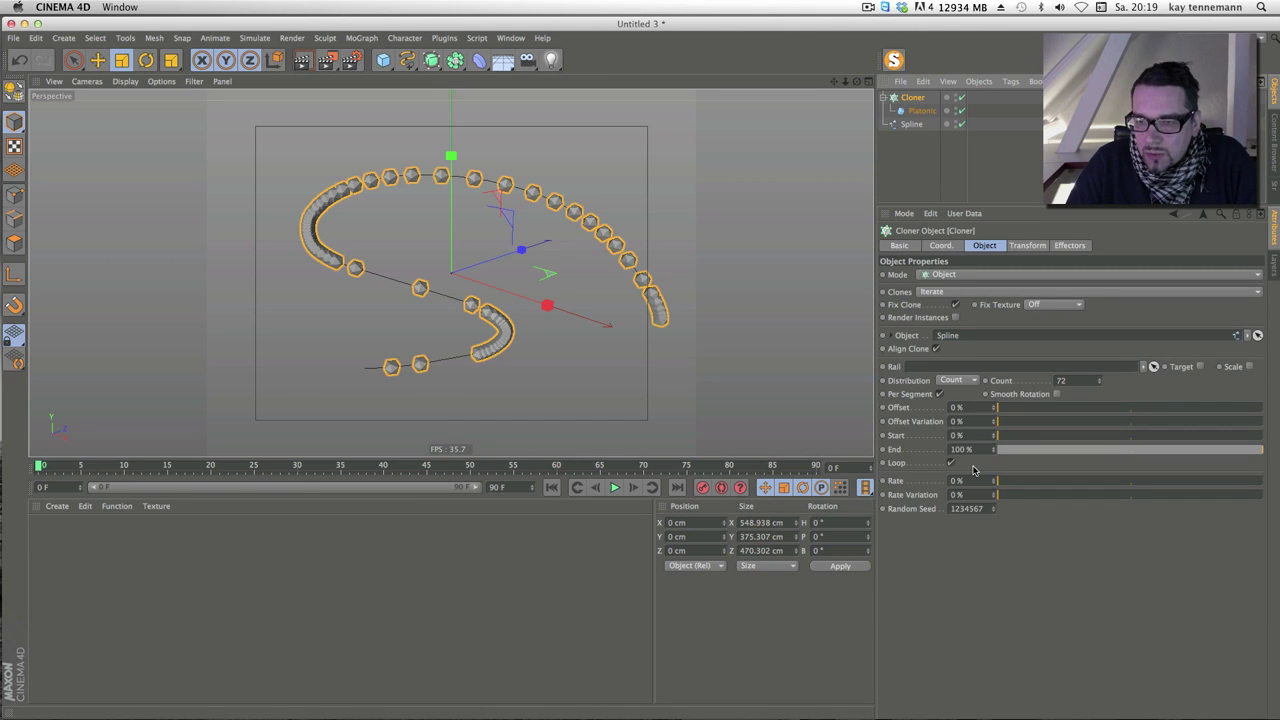
pyautogui.click(952, 381)
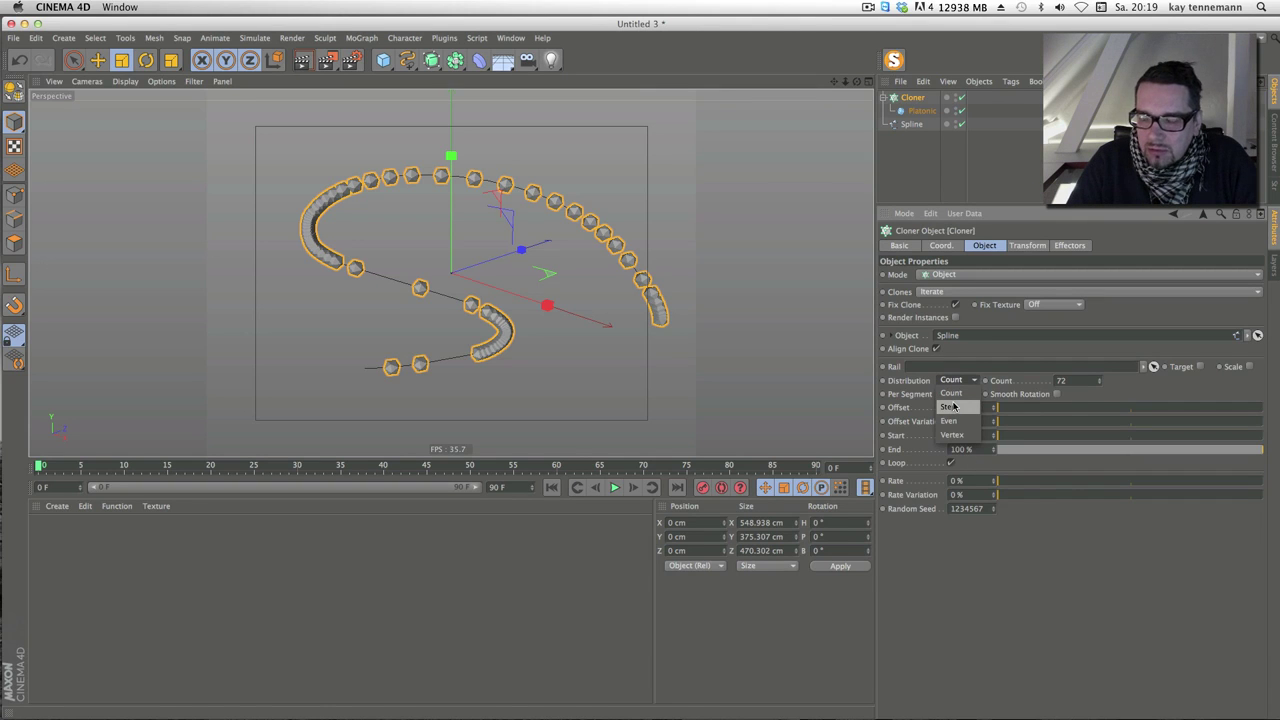
pyautogui.click(954, 407)
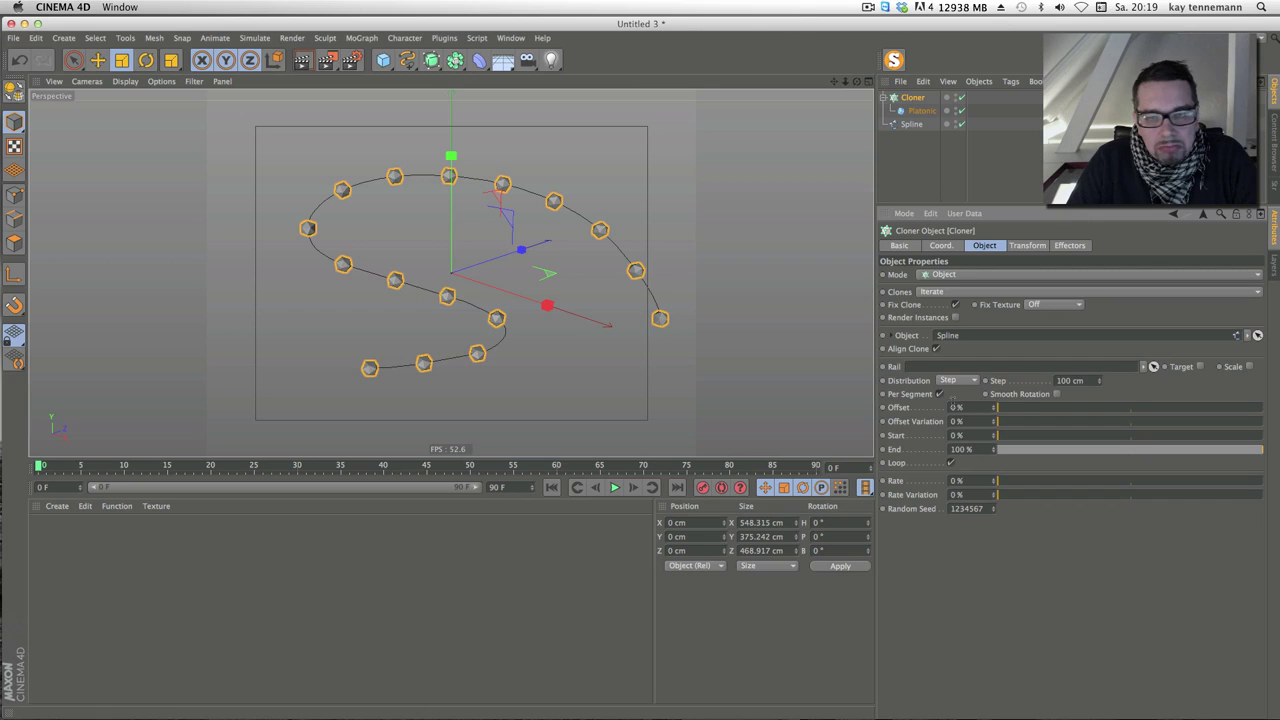
pyautogui.moveTo(1106, 386); pyautogui.dragTo(1113, 436)
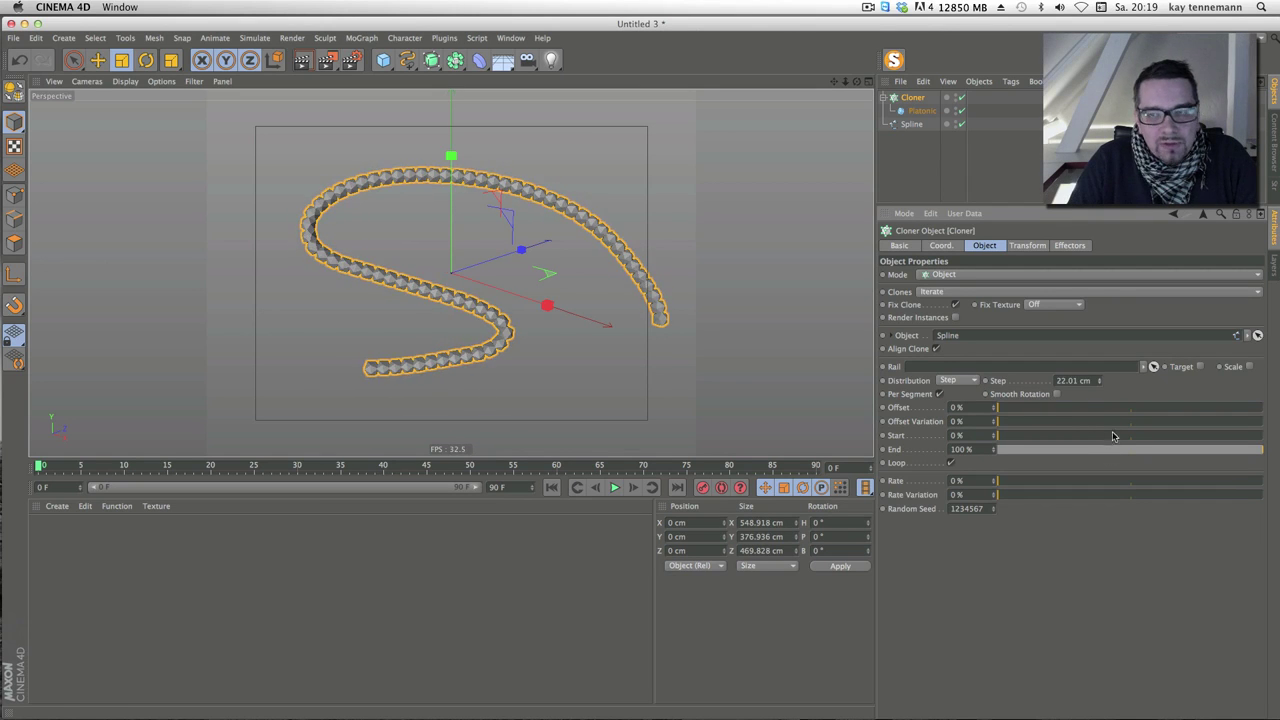
pyautogui.click(361, 38)
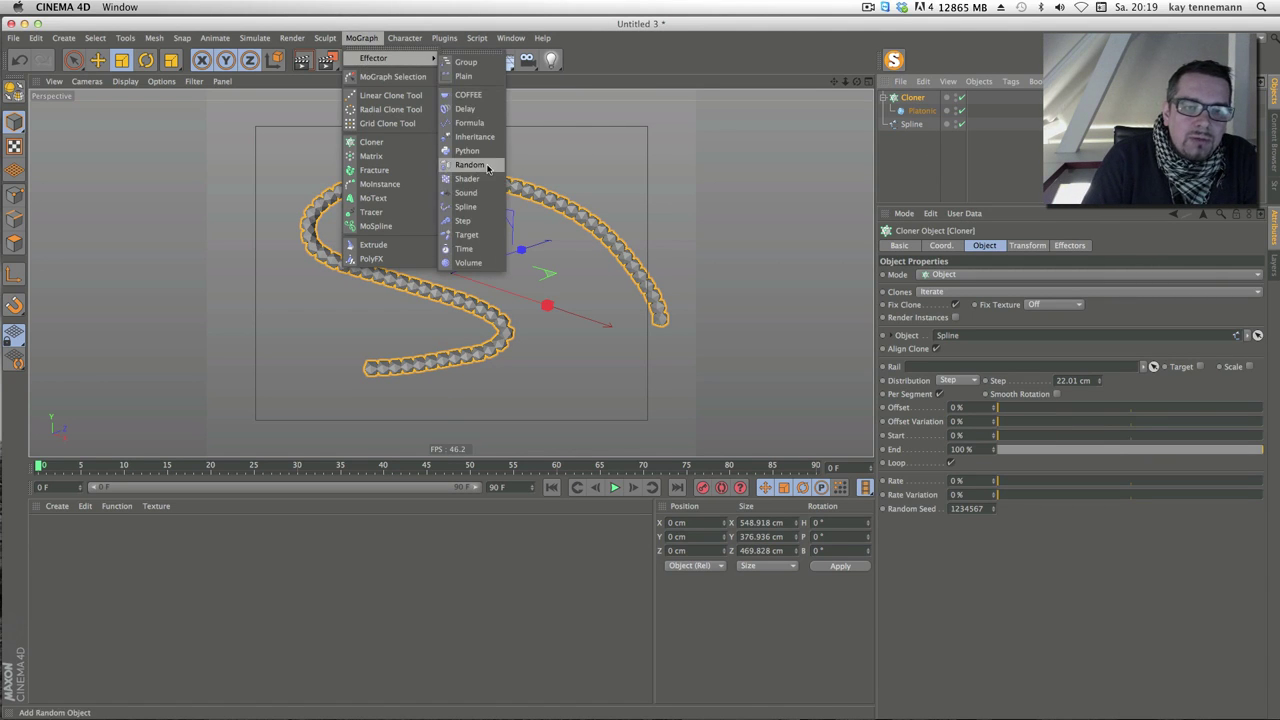
pyautogui.moveTo(375, 58)
pyautogui.click(468, 165)
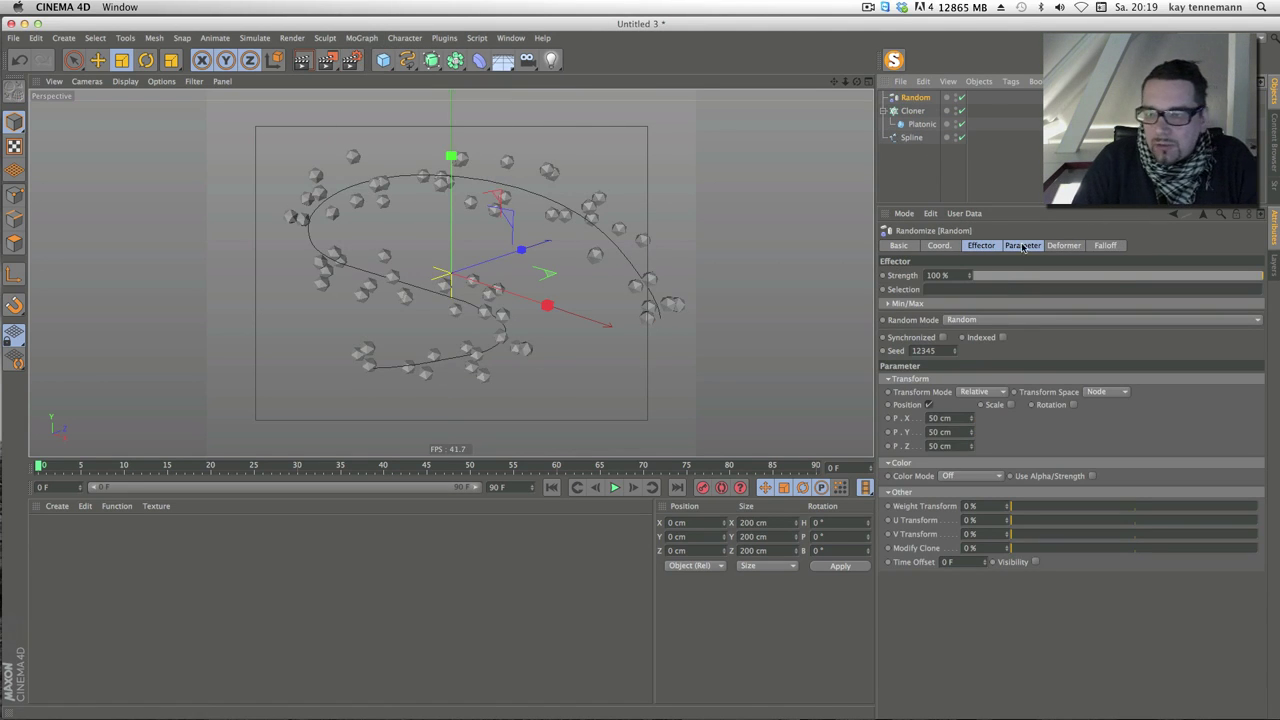
# Set the Random effector's position jitter to 10, 5 and 5 cm
pyautogui.click(1022, 246)
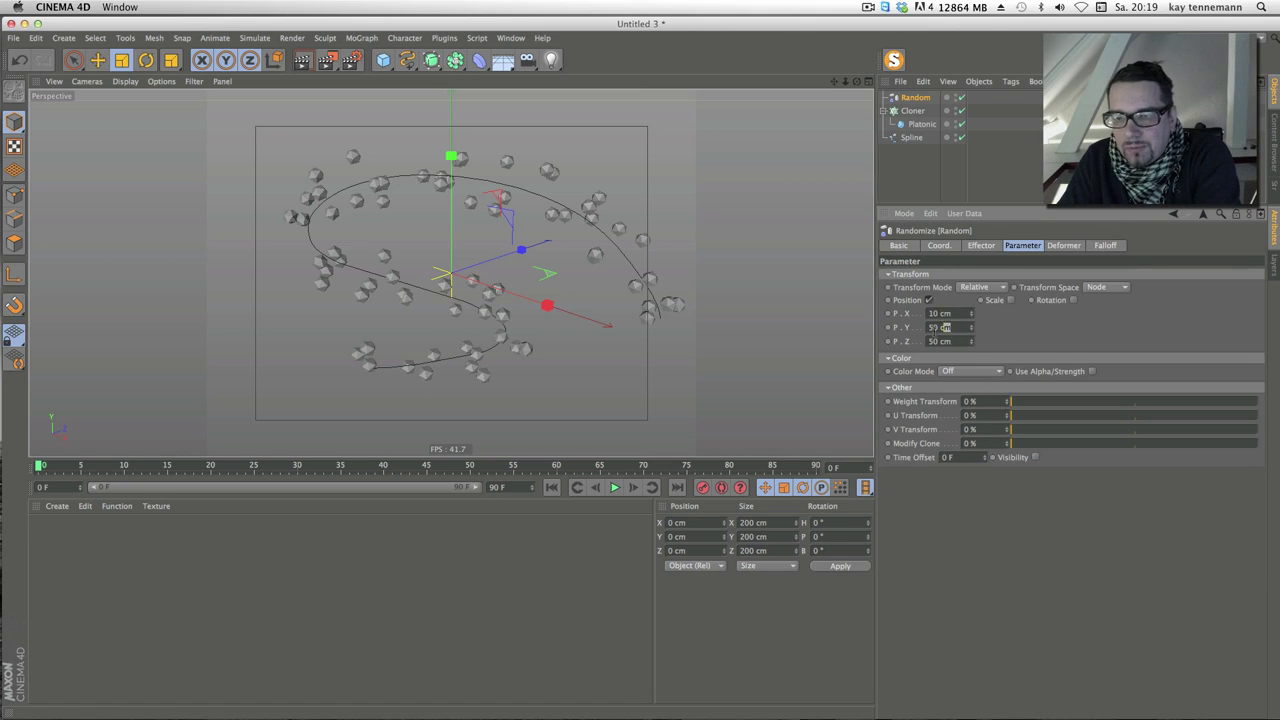
pyautogui.click(942, 327)
pyautogui.write('10')
pyautogui.press('Tab')
pyautogui.write('10')
pyautogui.press('Return')
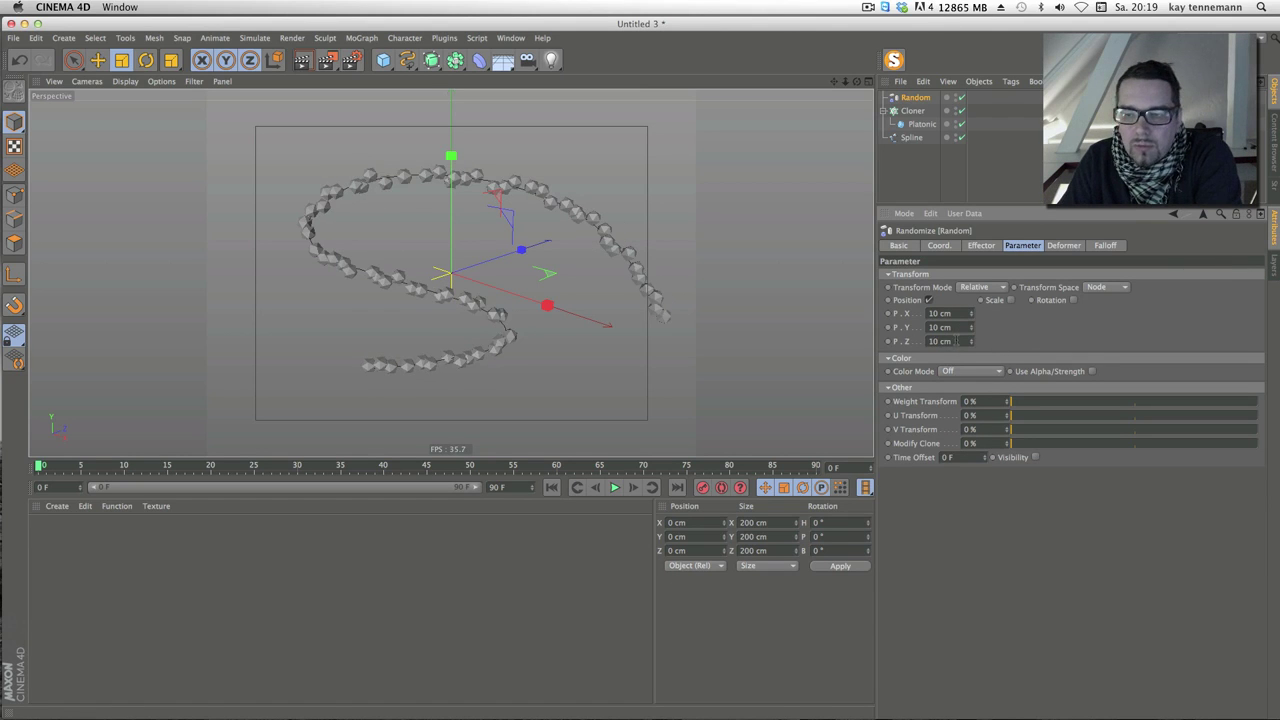
pyautogui.write('5')
pyautogui.hotkey('shift', 'Tab')
pyautogui.write('5')
pyautogui.hotkey('shift', 'Tab')
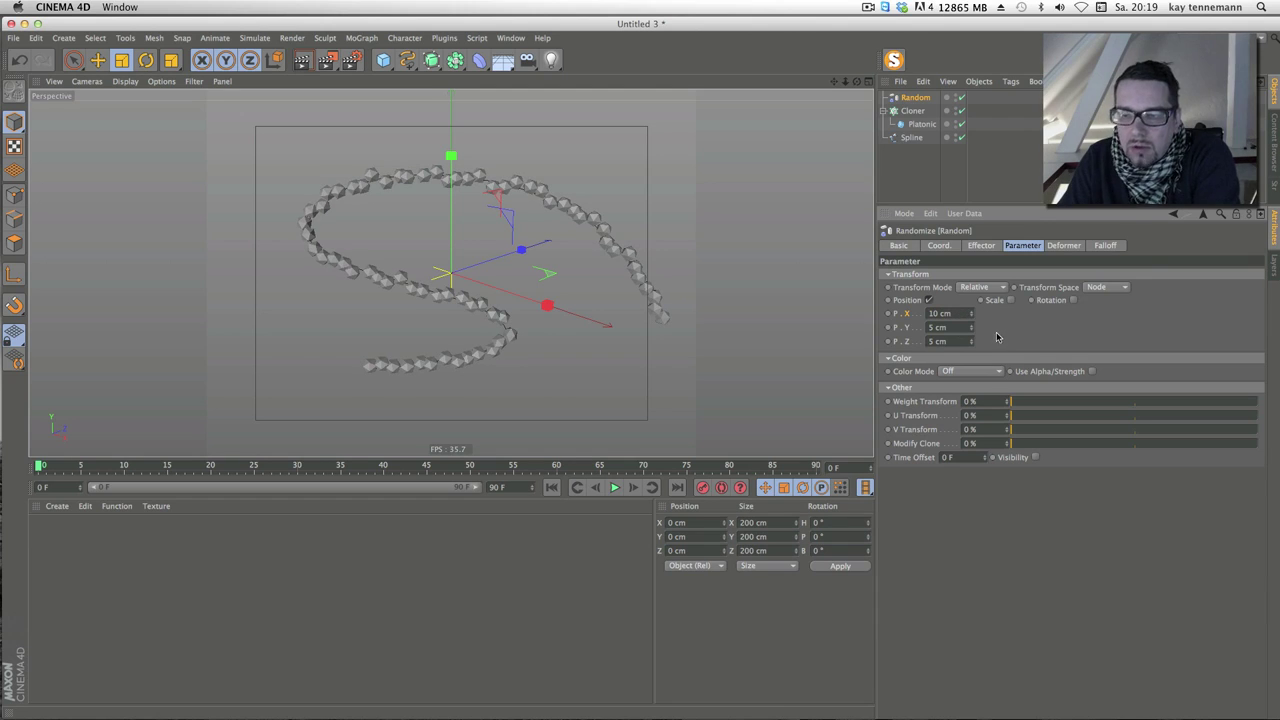
# Enable uniform random scale of 0.2 on the clones and reselect the Cloner
pyautogui.click(1010, 300)
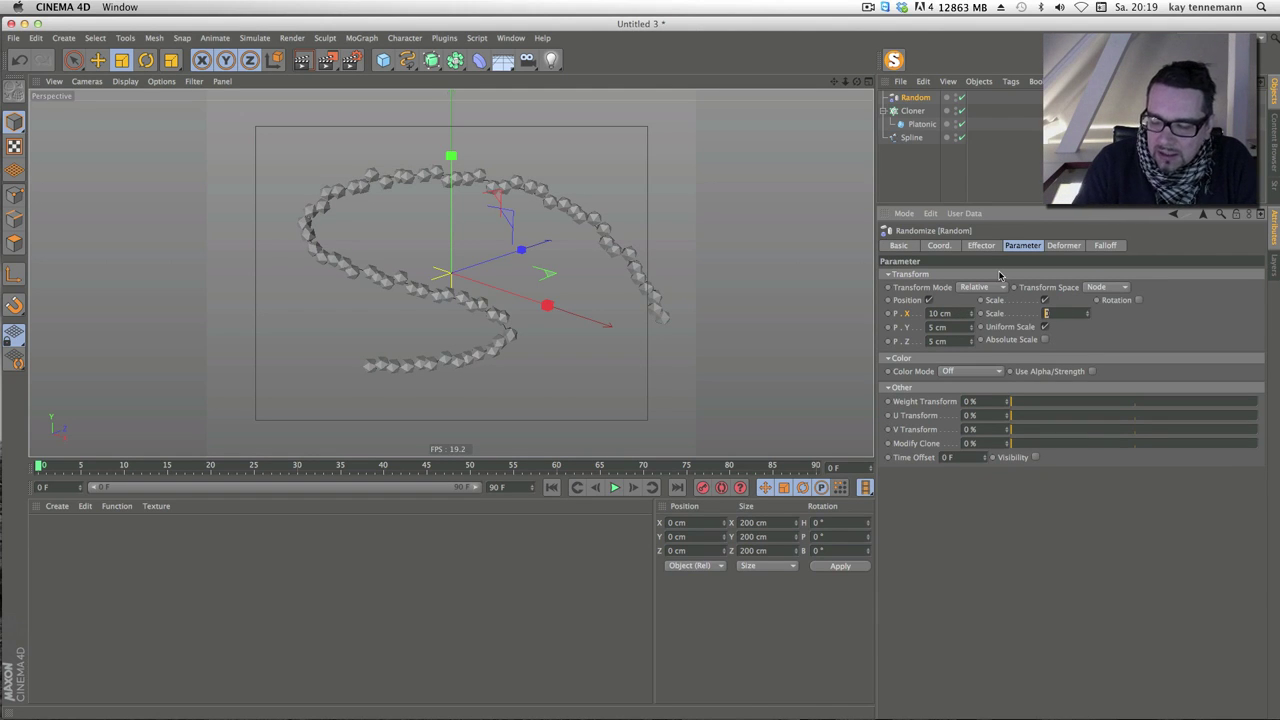
pyautogui.press('Return')
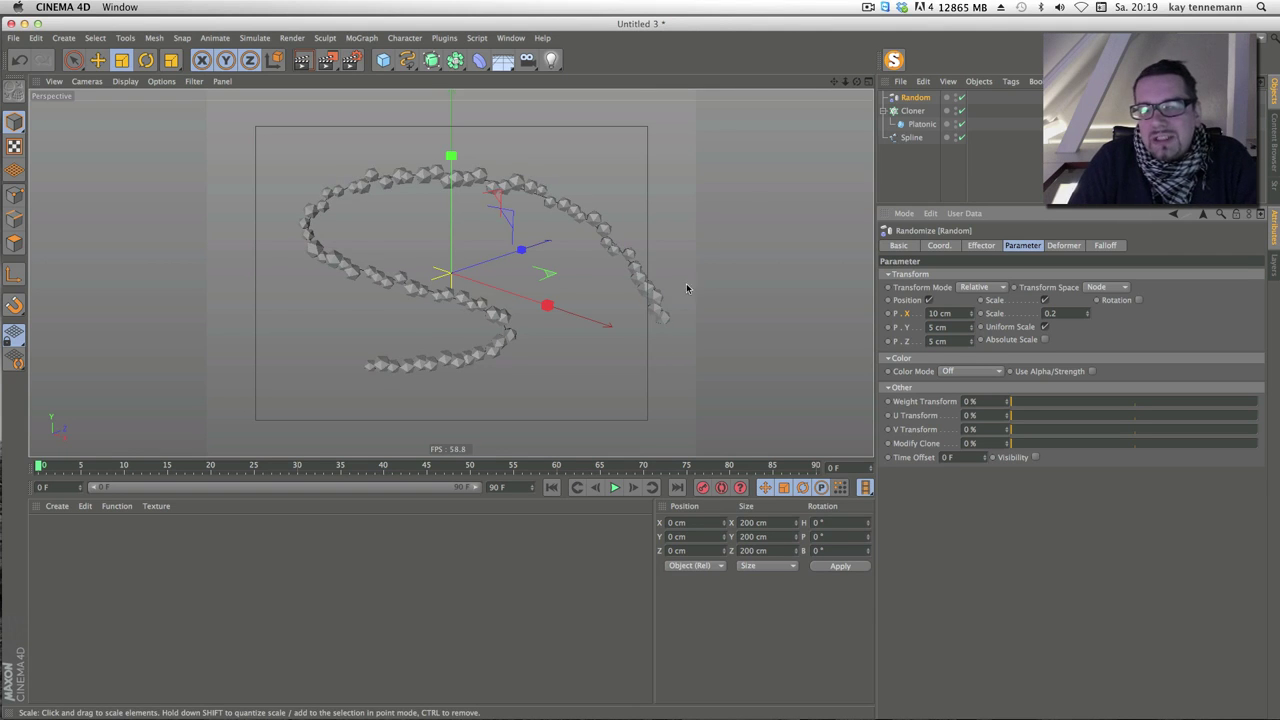
pyautogui.moveTo(857, 81)
pyautogui.mouseDown()
pyautogui.moveTo(849, 43)
pyautogui.moveTo(891, 95)
pyautogui.mouseUp()
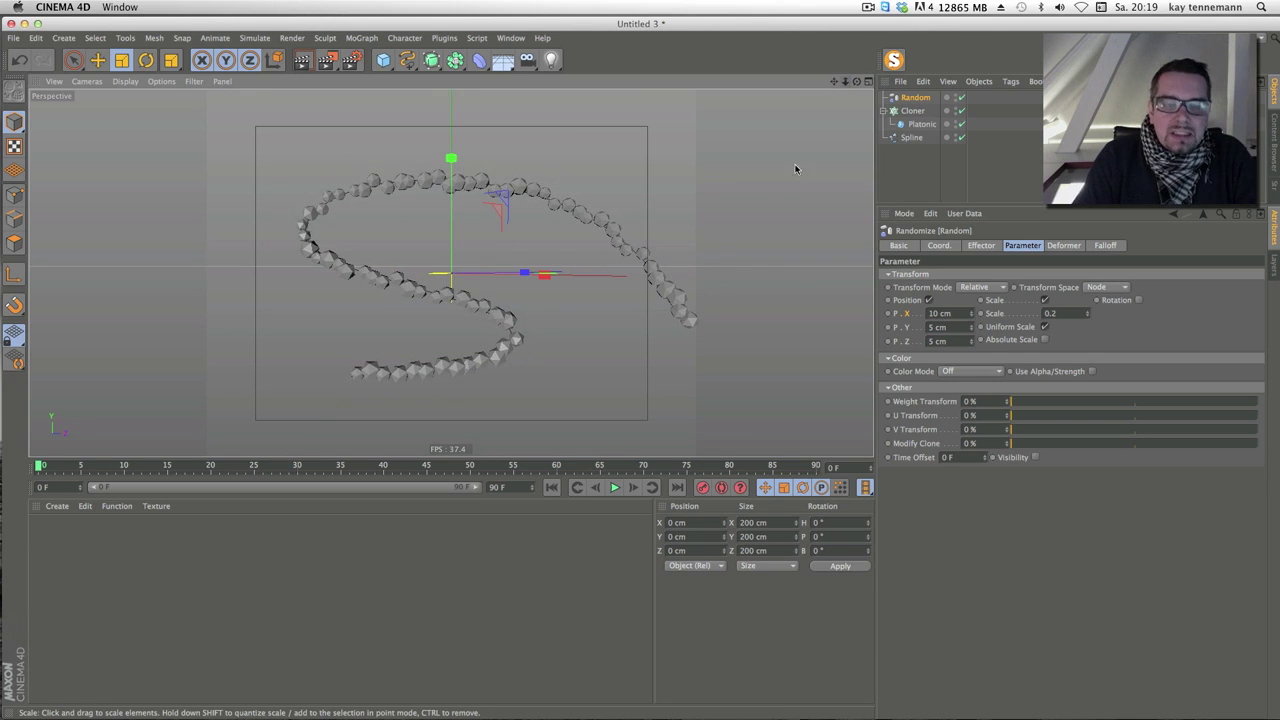
pyautogui.click(912, 110)
pyautogui.click(512, 40)
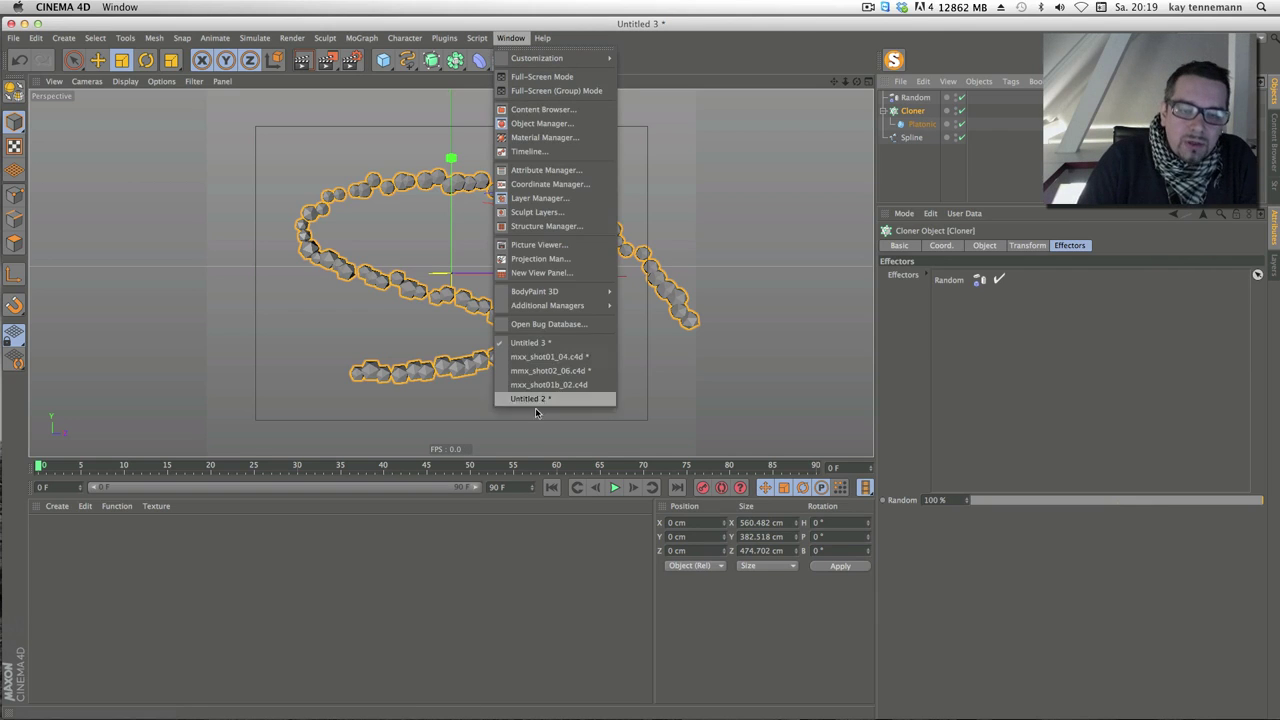
pyautogui.click(545, 371)
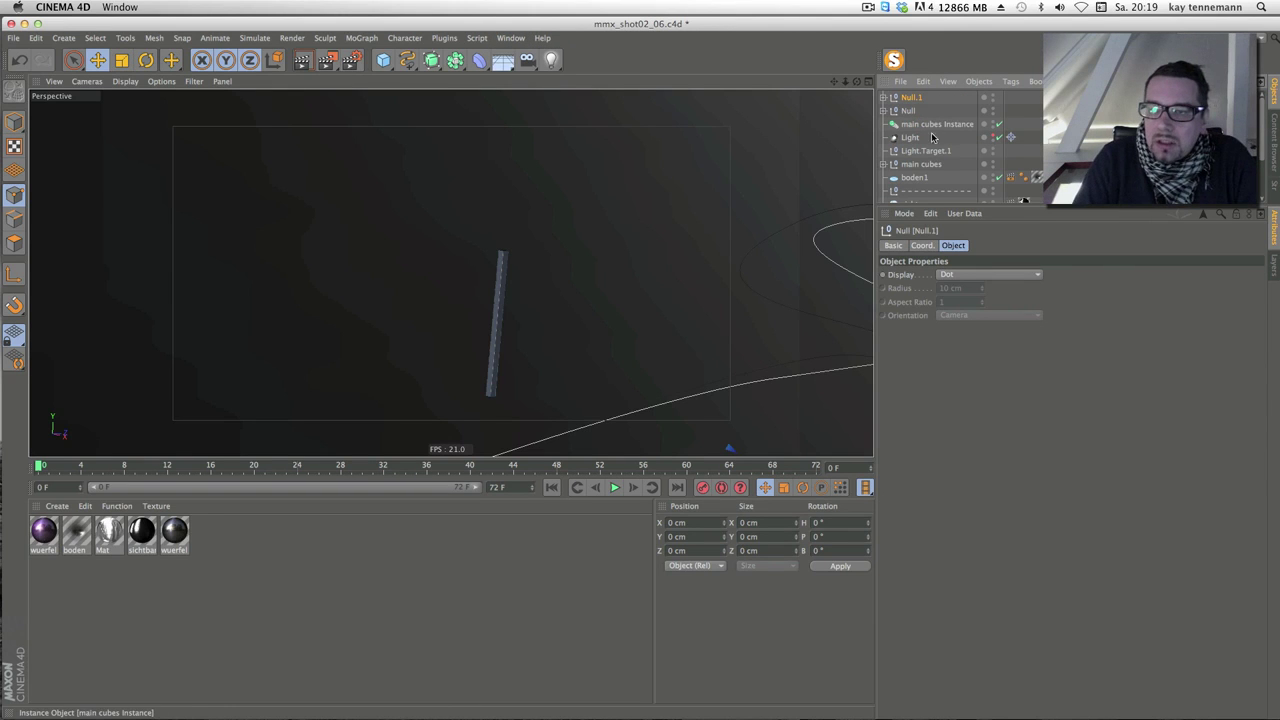
pyautogui.moveTo(918, 207); pyautogui.dragTo(918, 519)
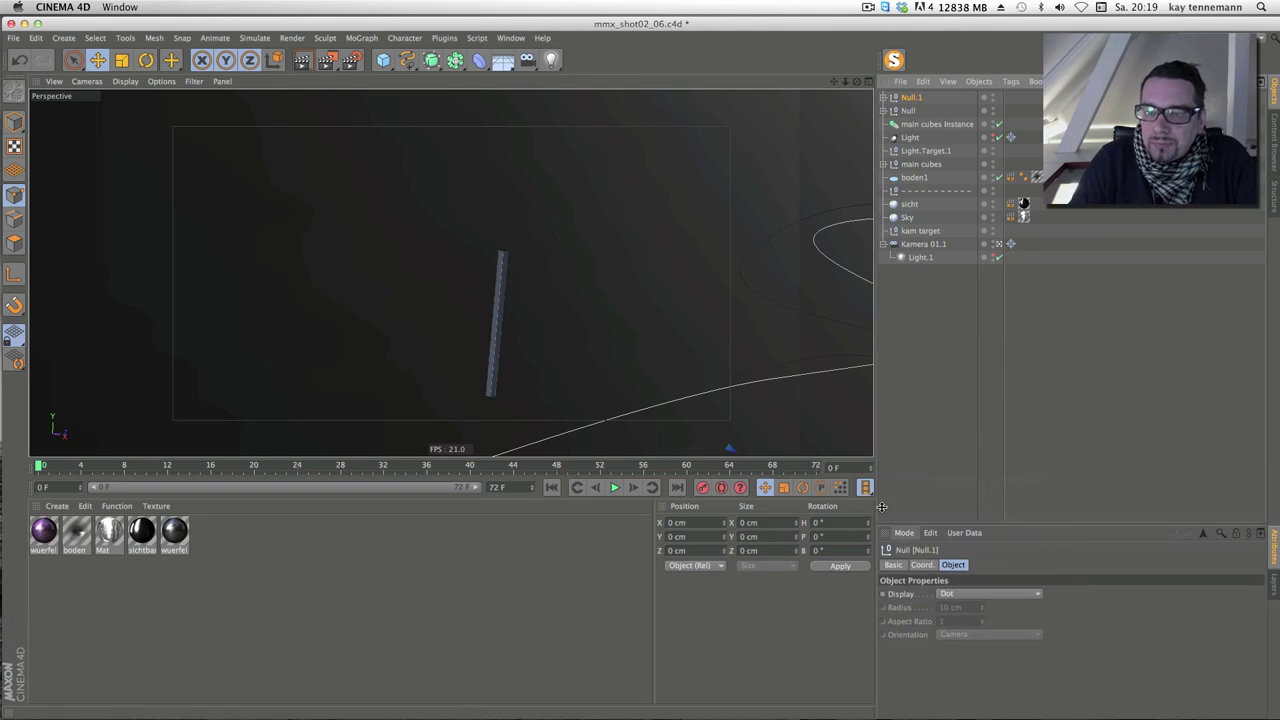
pyautogui.click(883, 111)
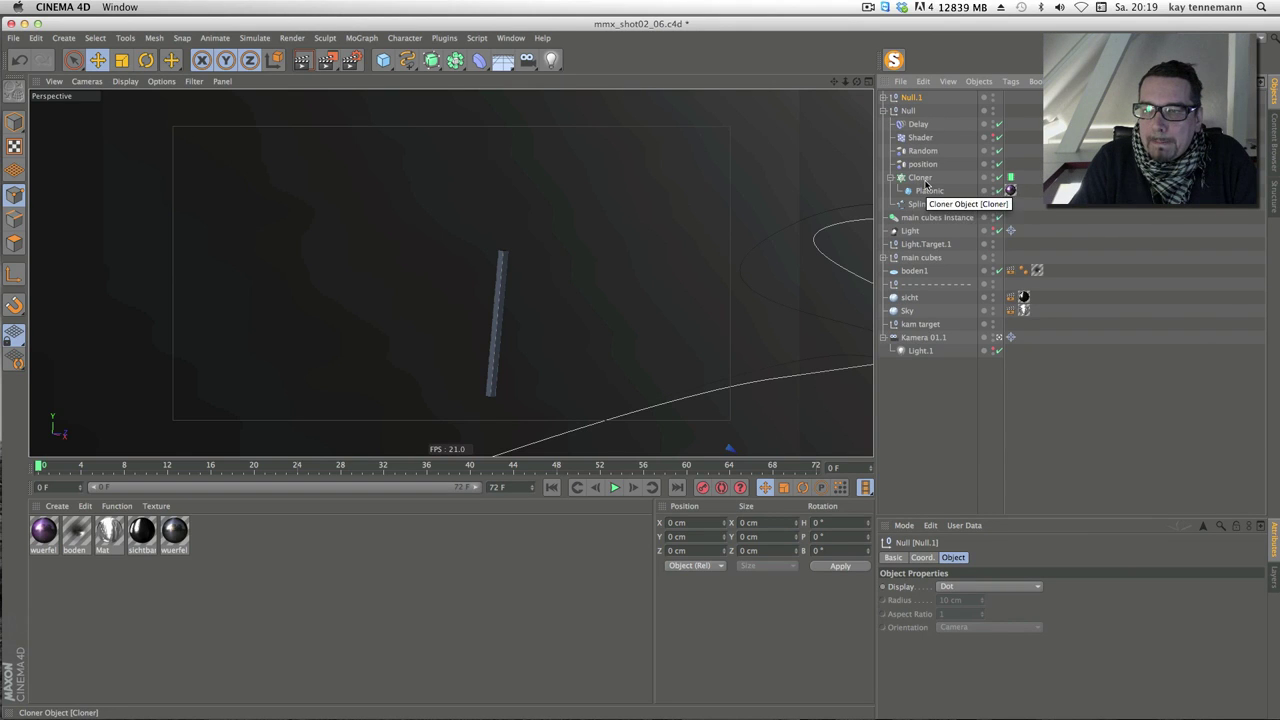
pyautogui.click(920, 137)
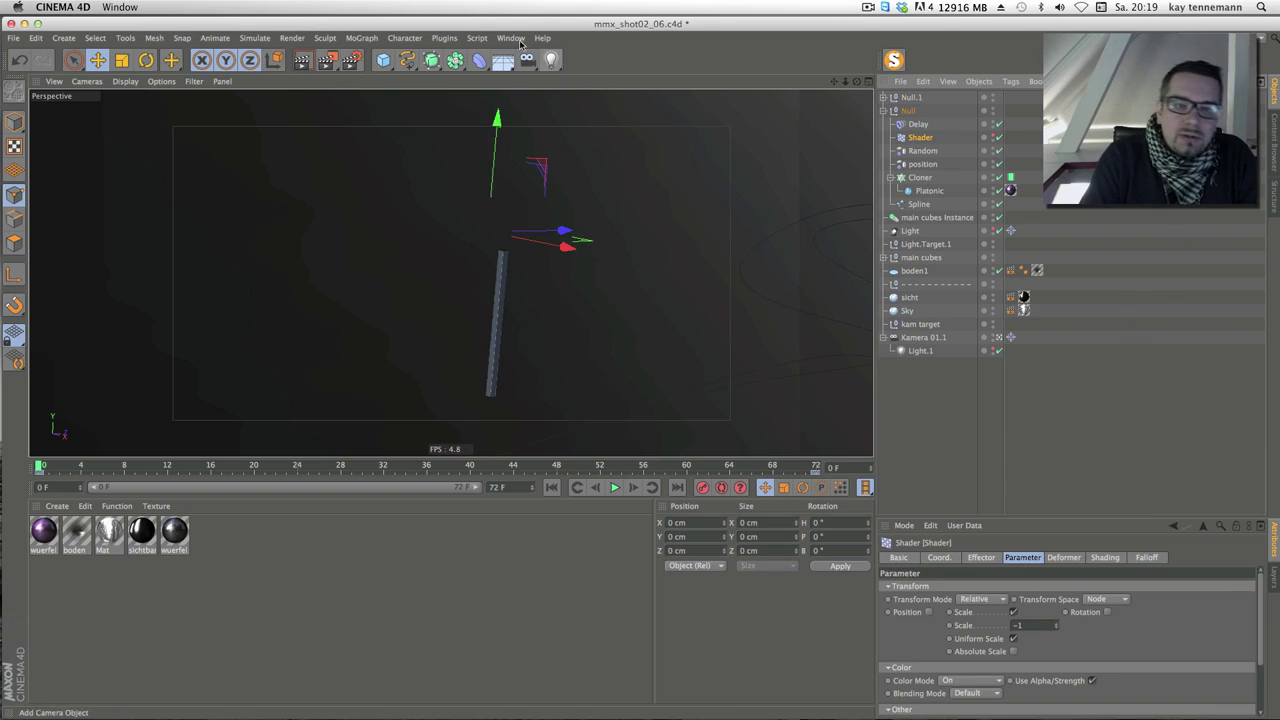
pyautogui.click(511, 38)
pyautogui.click(535, 342)
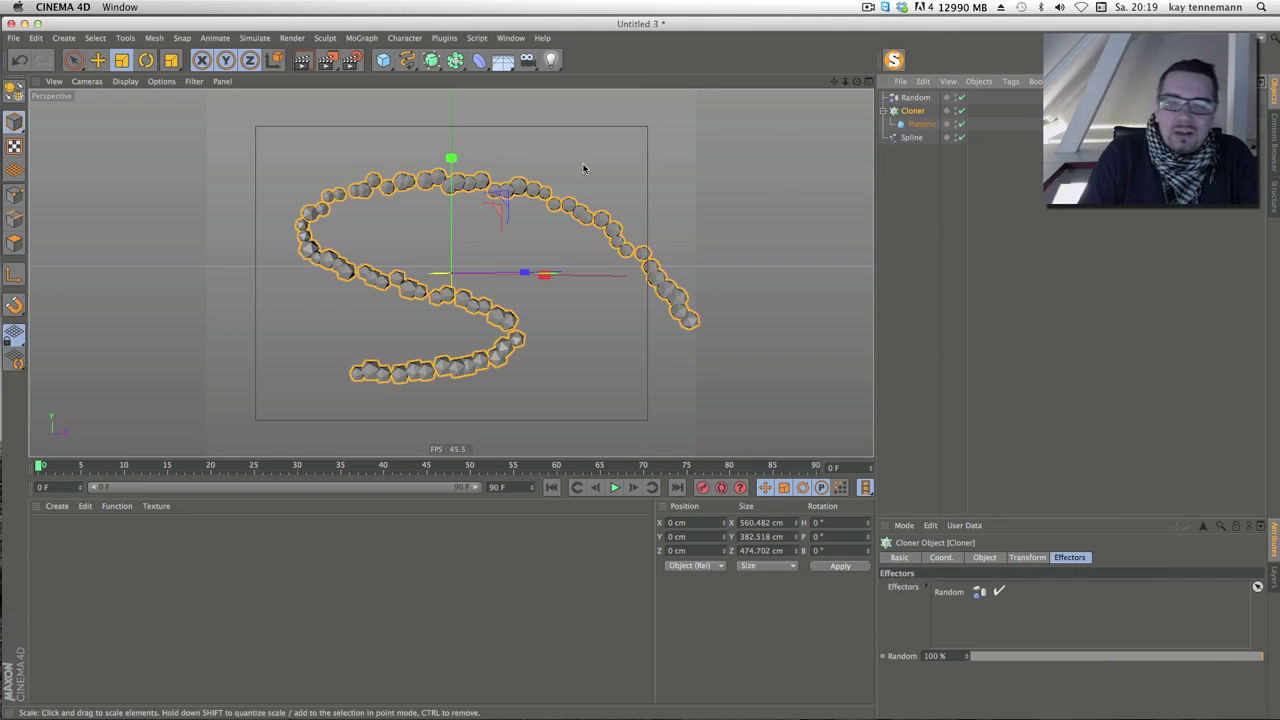
# Add a Shader effector and set its Scale to -1
pyautogui.click(361, 38)
pyautogui.moveTo(374, 58)
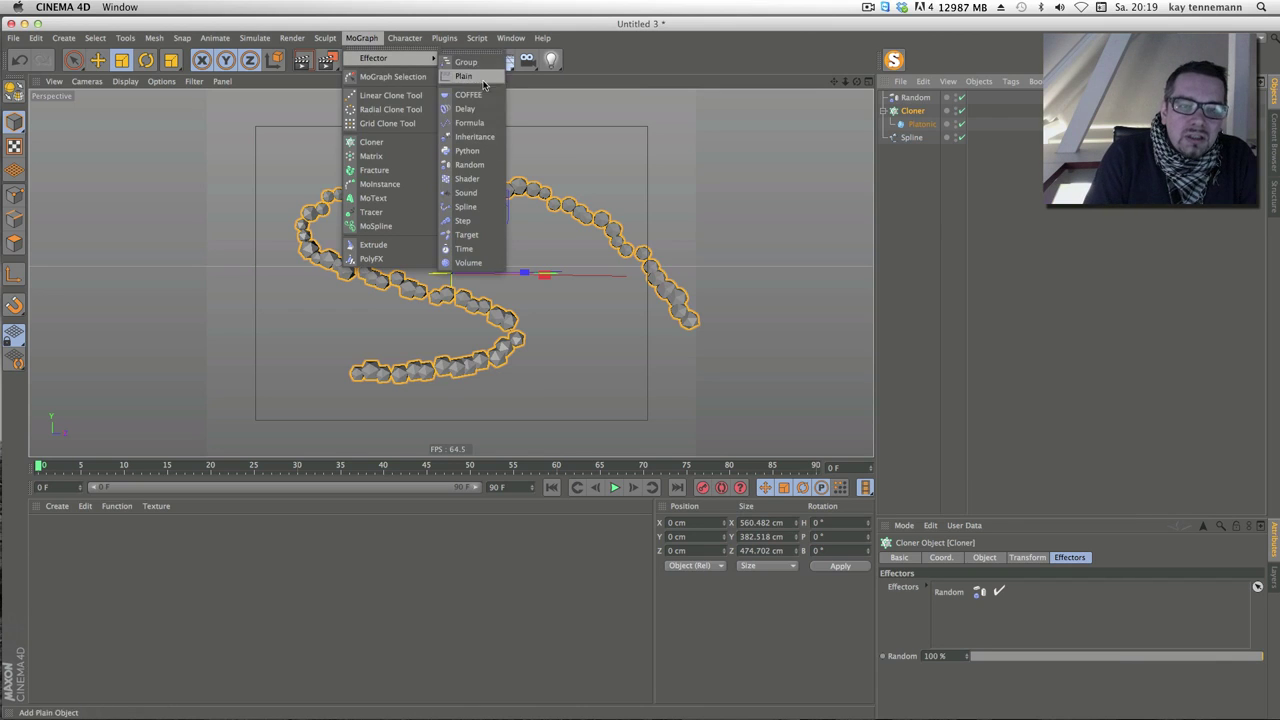
pyautogui.press('Escape')
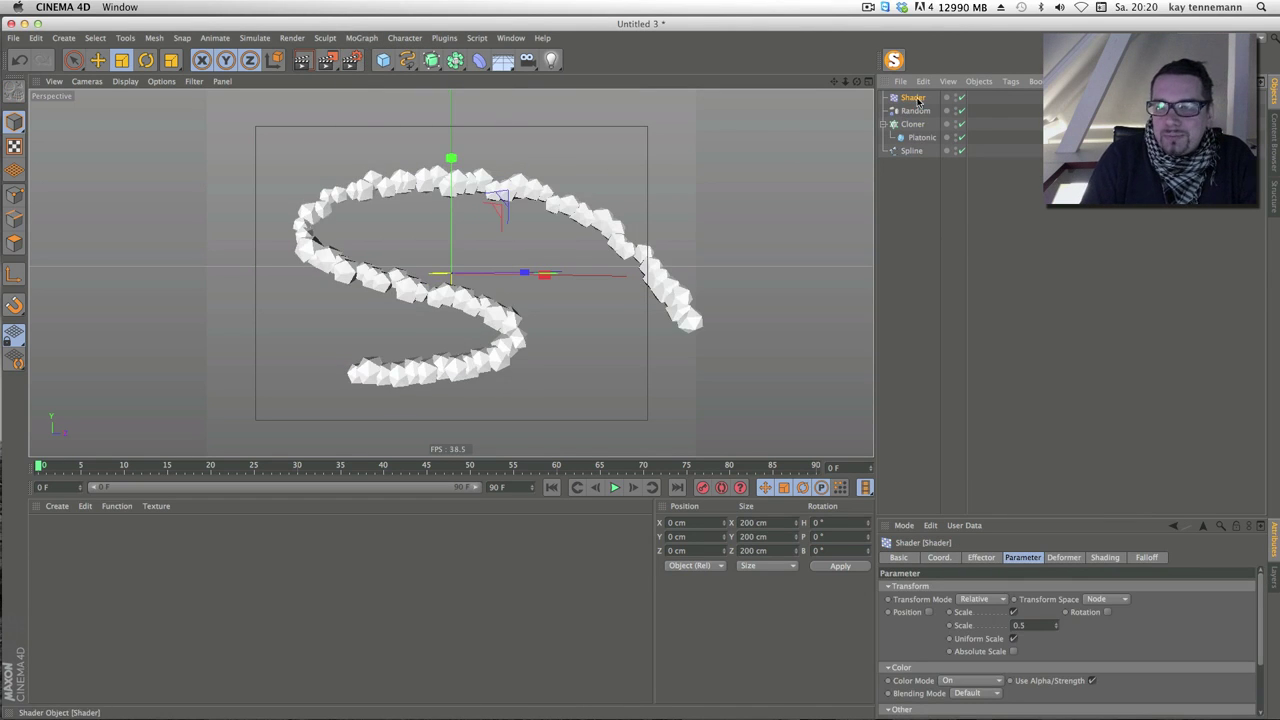
pyautogui.click(1003, 510)
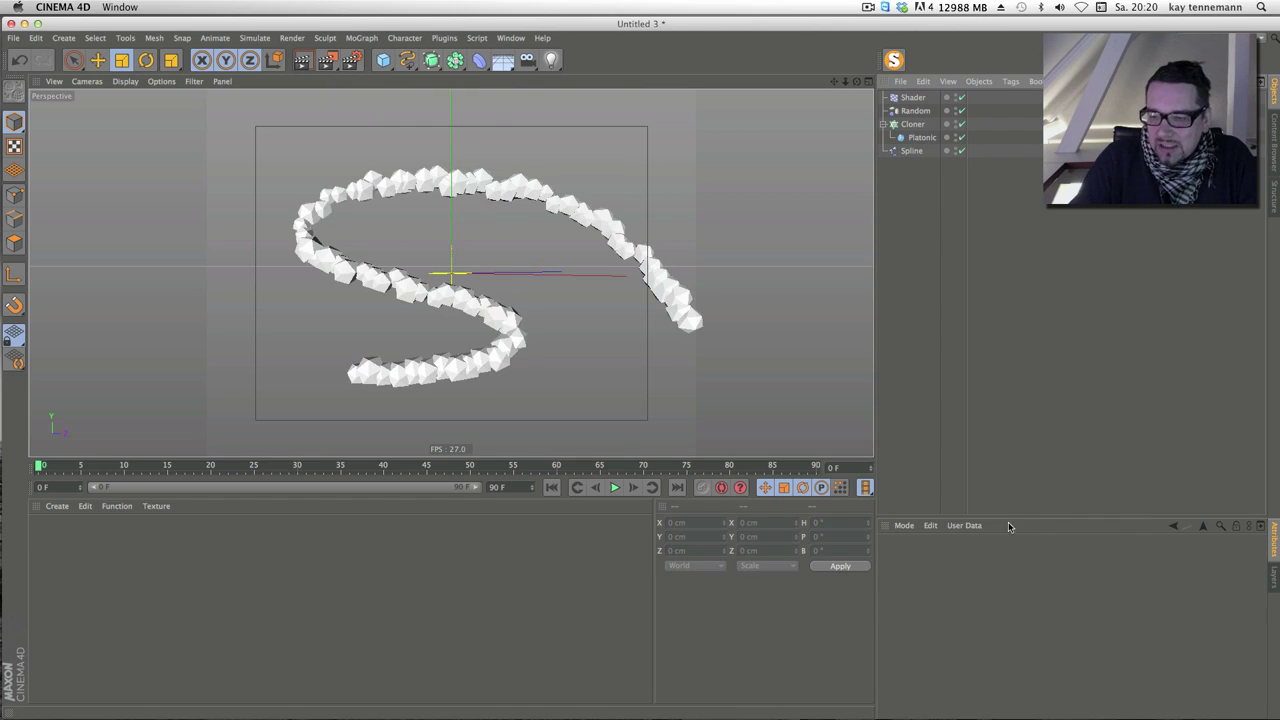
pyautogui.moveTo(1009, 527); pyautogui.dragTo(973, 336)
pyautogui.click(912, 98)
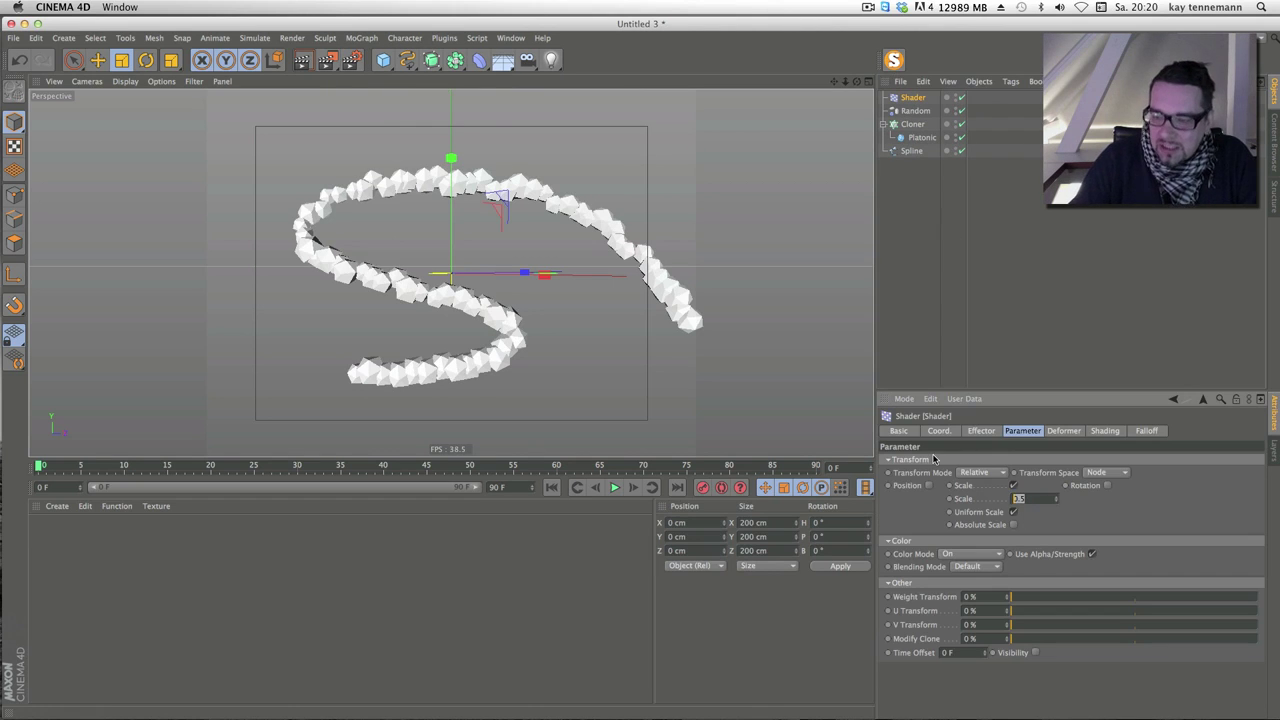
pyautogui.write('1')
pyautogui.press('Return')
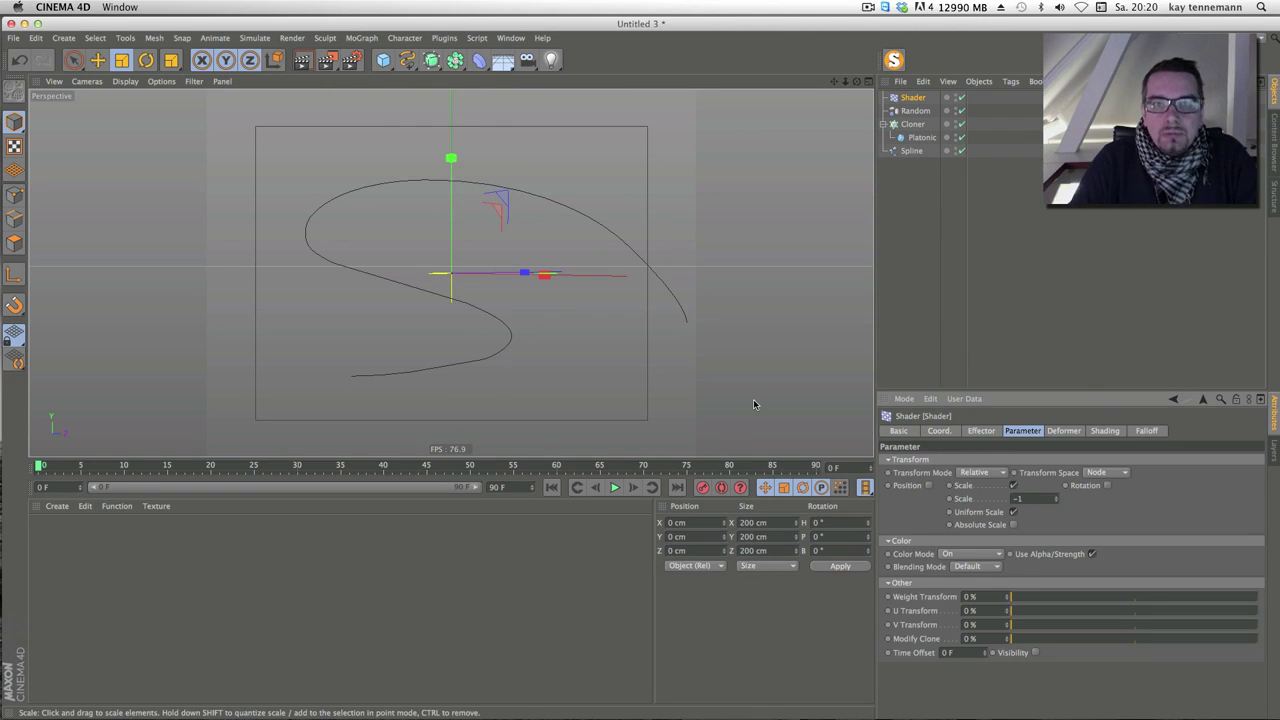
# Give the Shader a Sphere falloff, doubled in size and moved to the S's right end
pyautogui.click(1140, 431)
pyautogui.click(934, 460)
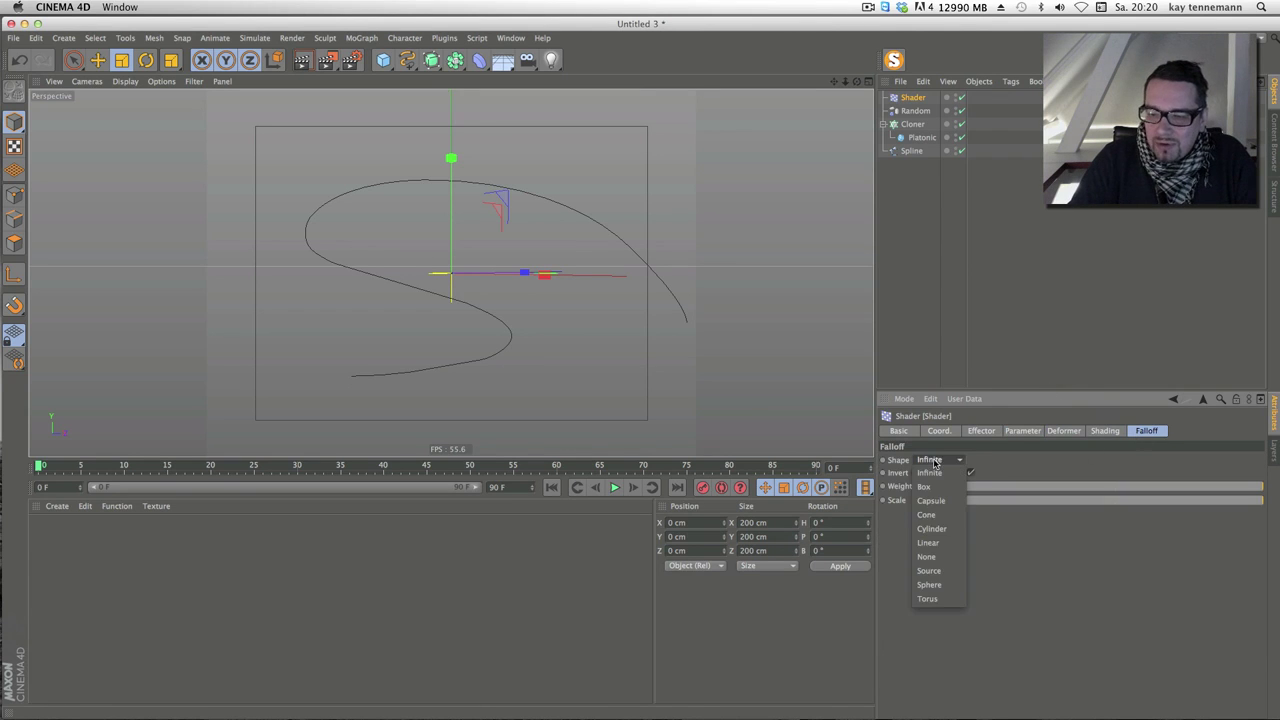
pyautogui.click(940, 587)
pyautogui.press('t')
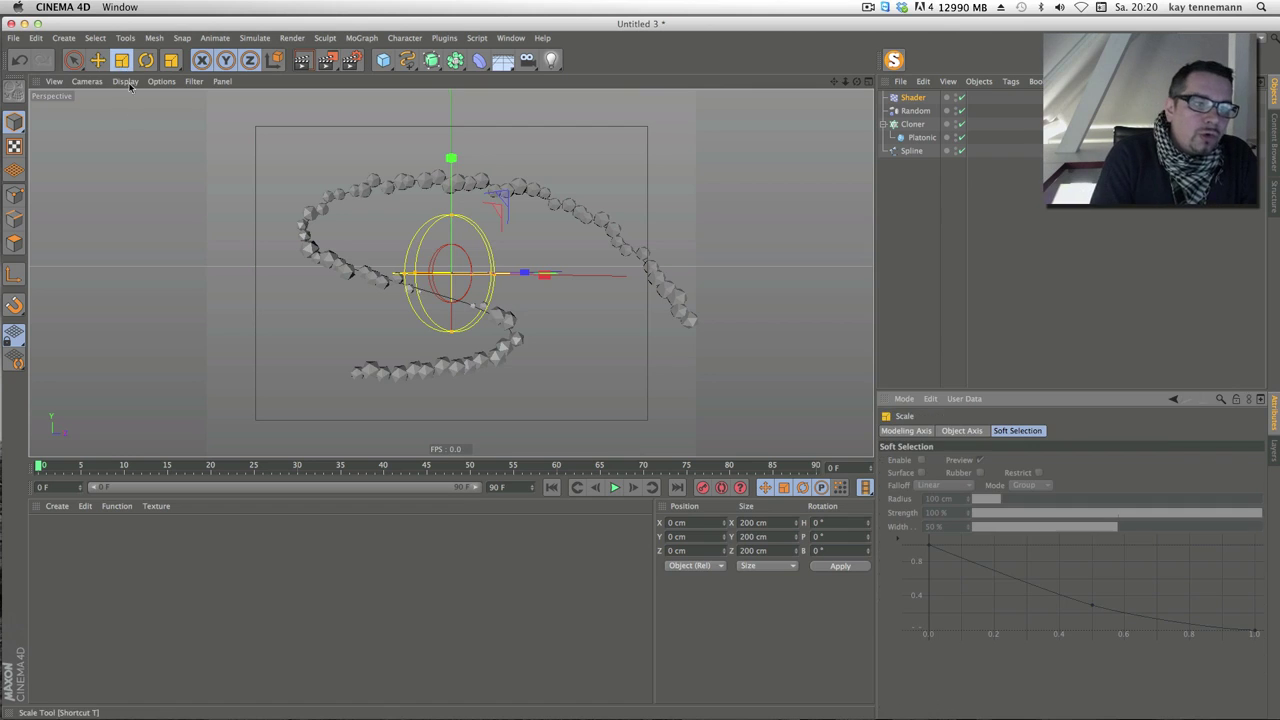
pyautogui.moveTo(760, 225); pyautogui.dragTo(862, 216)
pyautogui.press('e')
pyautogui.moveTo(243, 214)
pyautogui.mouseDown()
pyautogui.moveTo(521, 290)
pyautogui.moveTo(298, 320)
pyautogui.moveTo(290, 274)
pyautogui.mouseUp()
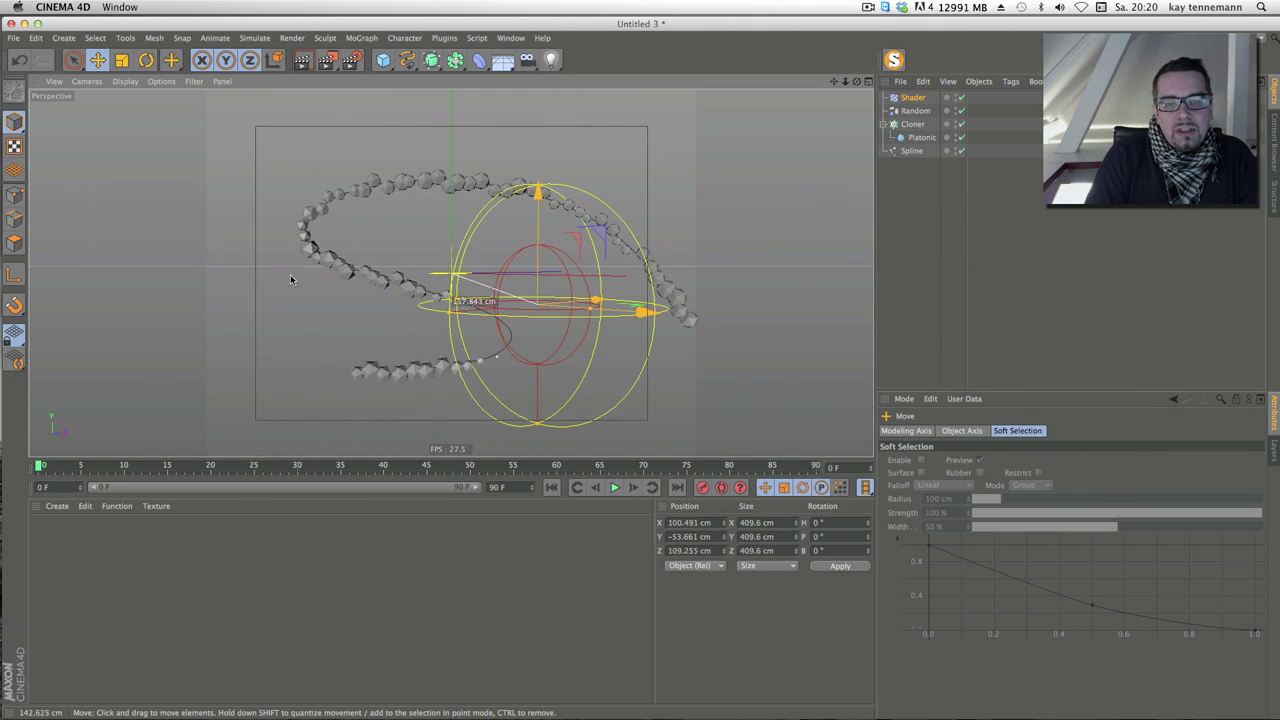
# Add an Align to Spline tag to the Shader using the Spline as its path
pyautogui.rightClick(907, 98)
pyautogui.moveTo(952, 105)
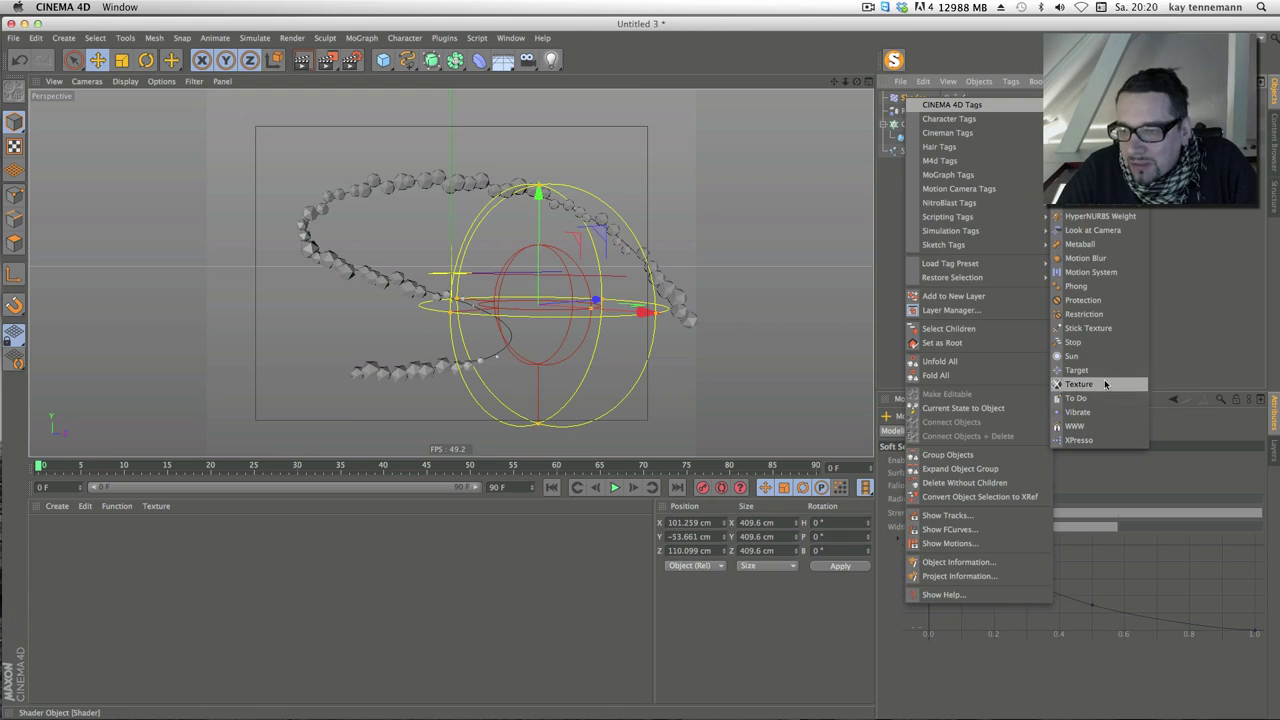
pyautogui.click(1090, 230)
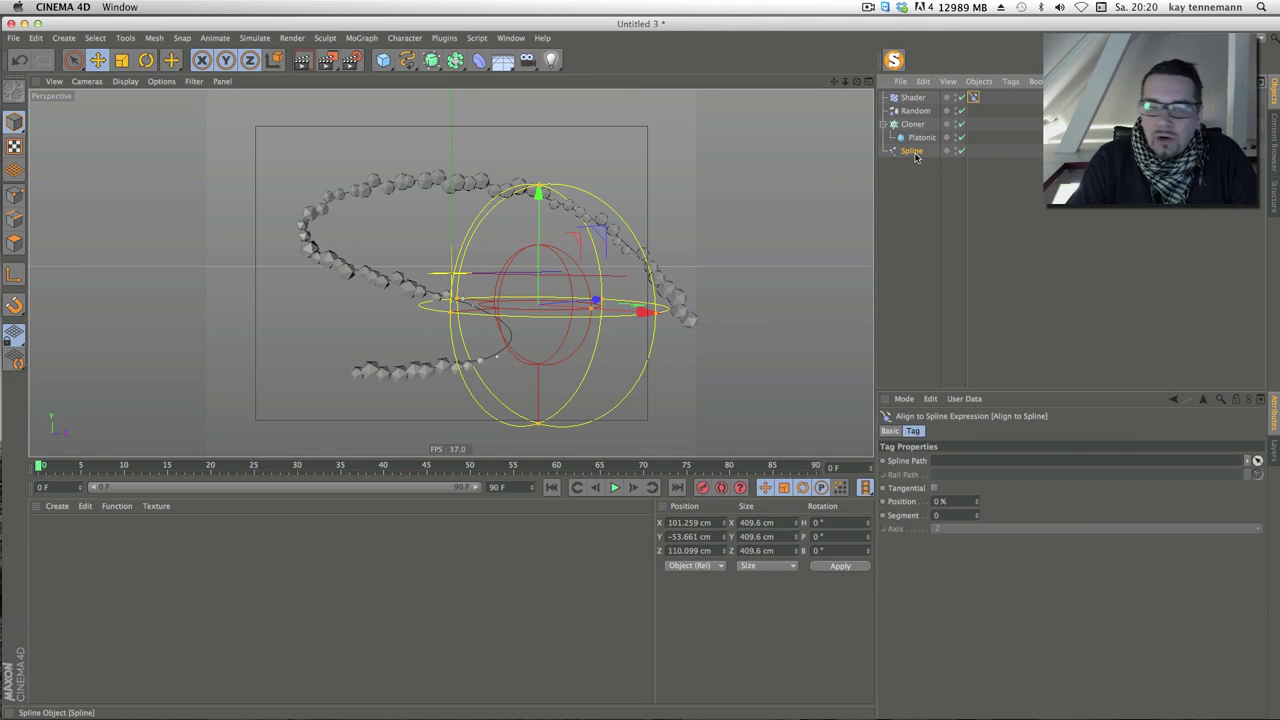
pyautogui.moveTo(965, 461); pyautogui.dragTo(965, 461)
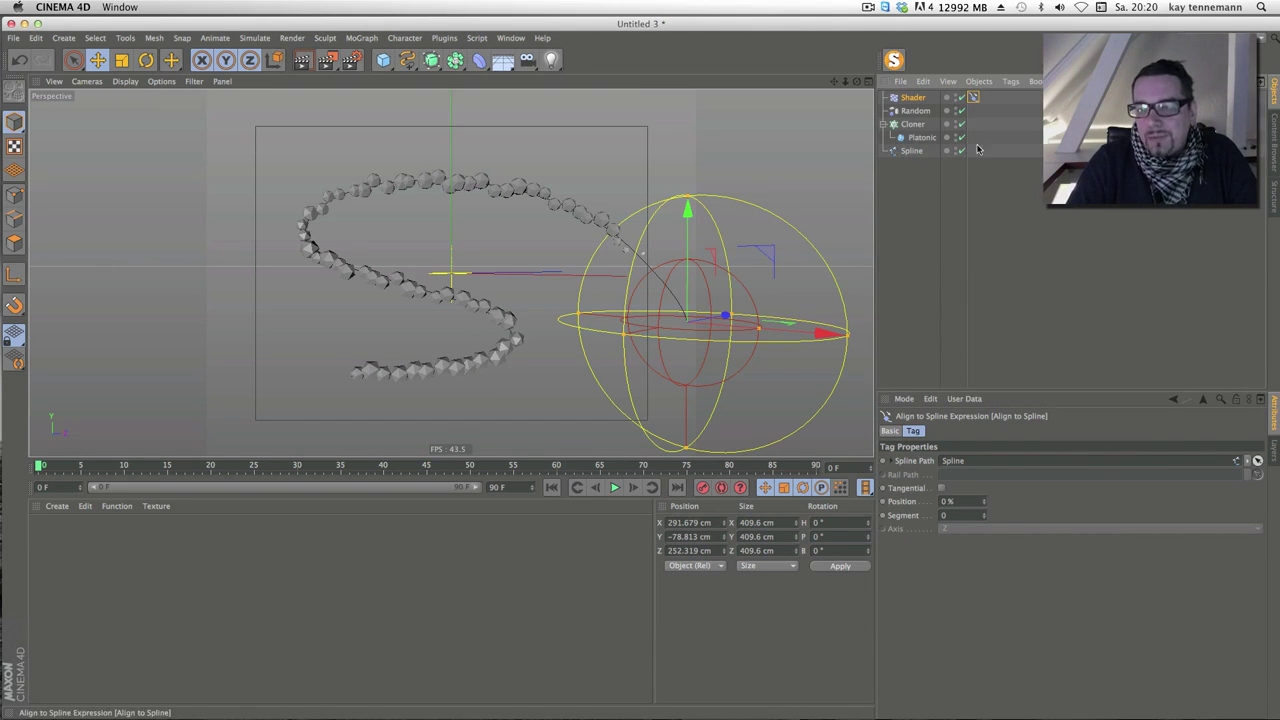
pyautogui.moveTo(985, 506)
pyautogui.mouseDown()
pyautogui.moveTo(985, 426)
pyautogui.moveTo(983, 500)
pyautogui.mouseUp()
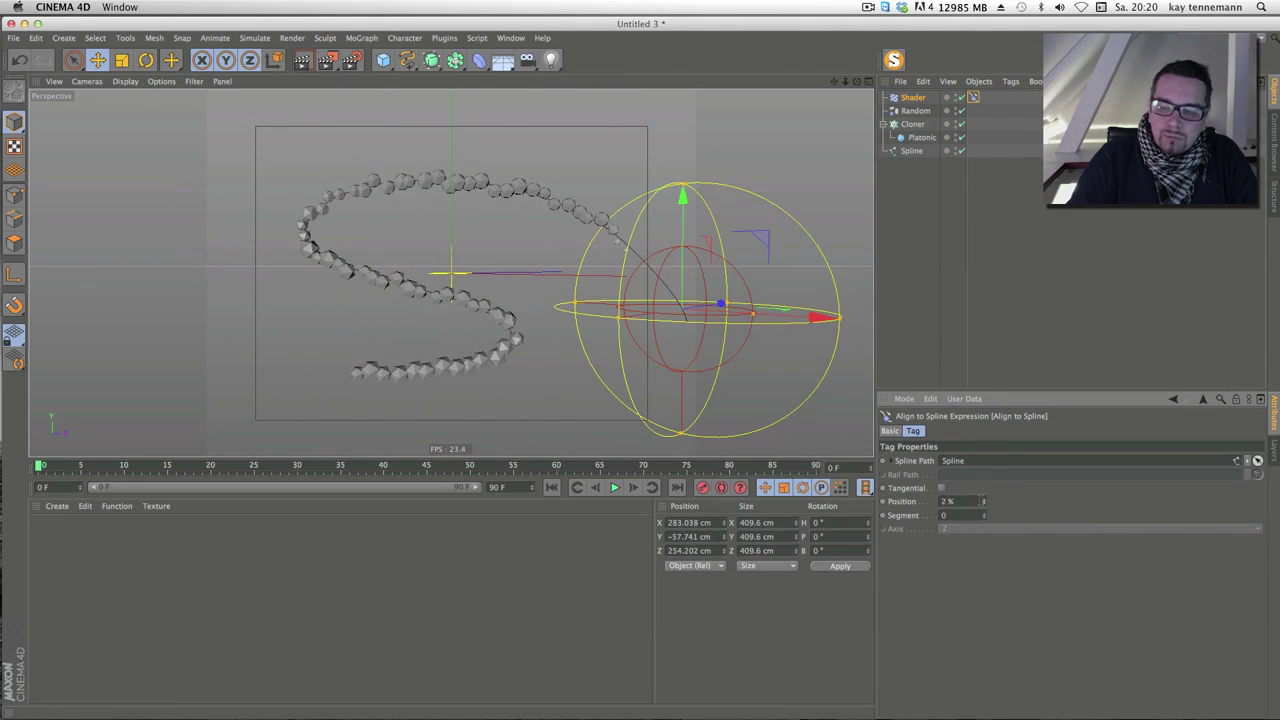
pyautogui.moveTo(983, 503)
pyautogui.mouseDown()
pyautogui.moveTo(981, 460)
pyautogui.moveTo(984, 515)
pyautogui.mouseUp()
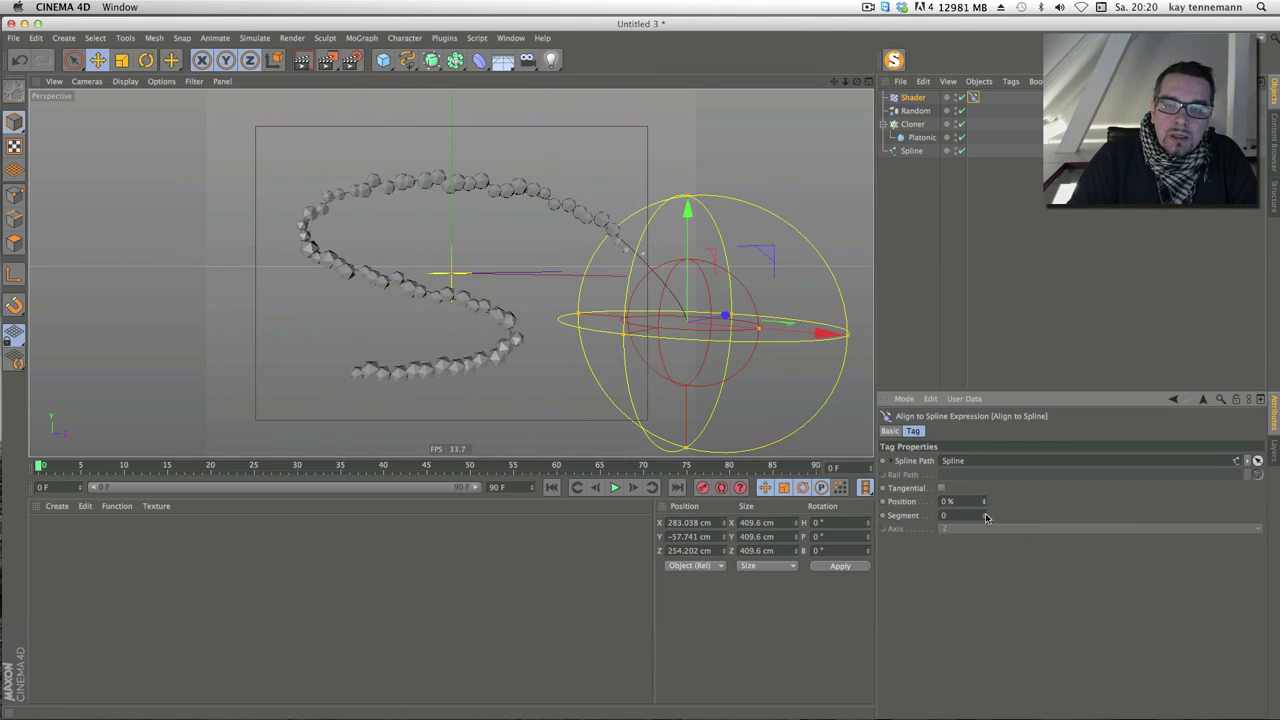
# Resize the falloff sphere to about 237 cm
pyautogui.press('t')
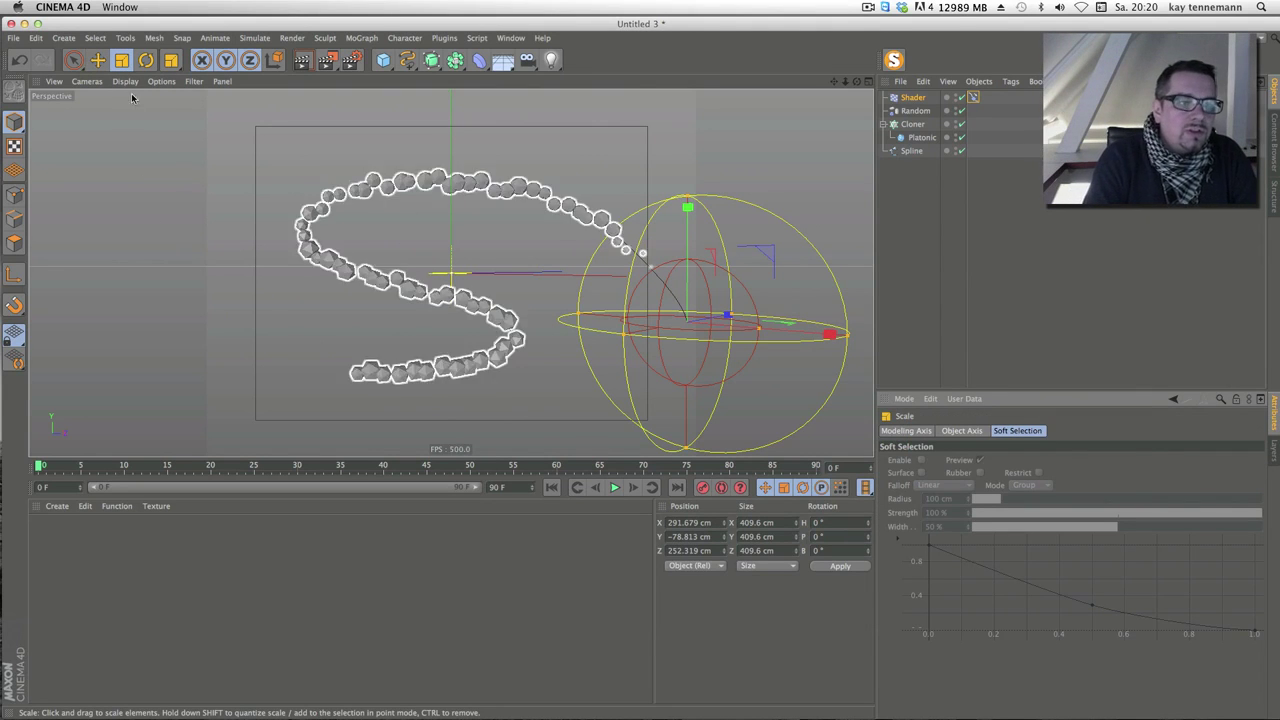
pyautogui.moveTo(127, 203)
pyautogui.mouseDown()
pyautogui.moveTo(219, 195)
pyautogui.moveTo(882, 235)
pyautogui.moveTo(1275, 240)
pyautogui.moveTo(329, 353)
pyautogui.moveTo(230, 350)
pyautogui.mouseUp()
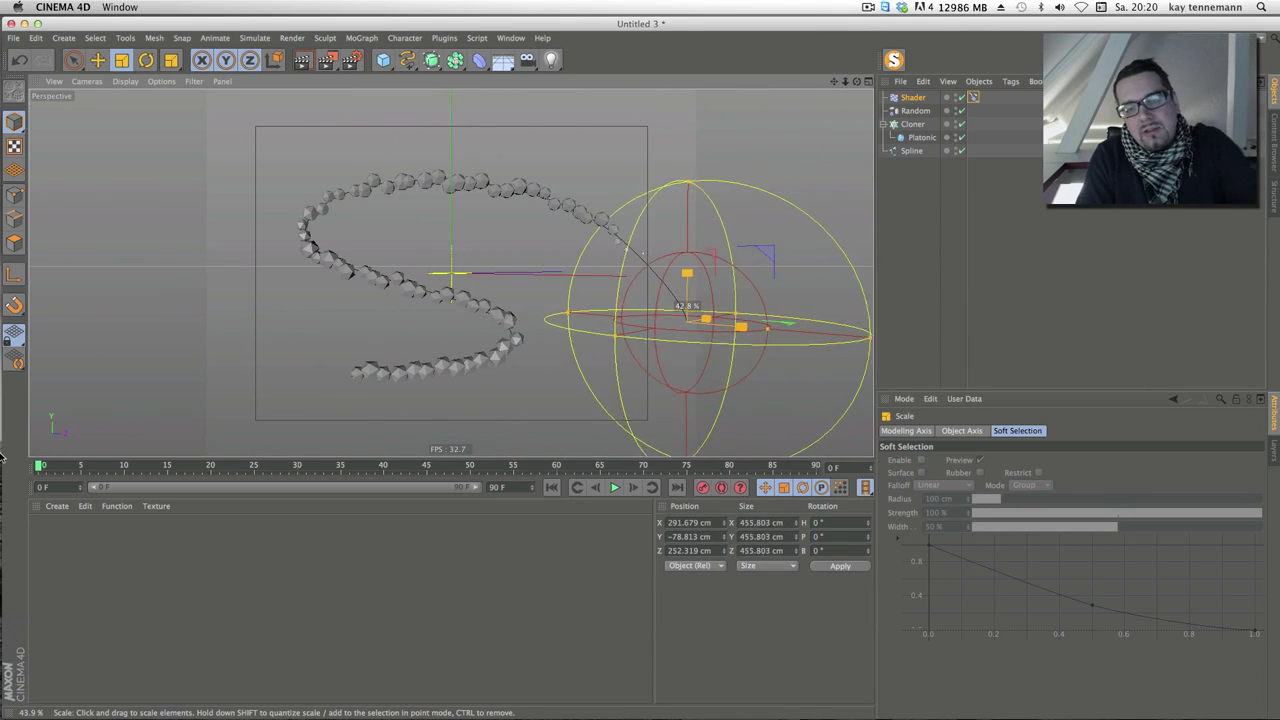
pyautogui.moveTo(793, 232)
pyautogui.mouseDown()
pyautogui.moveTo(1202, 251)
pyautogui.moveTo(916, 303)
pyautogui.mouseUp()
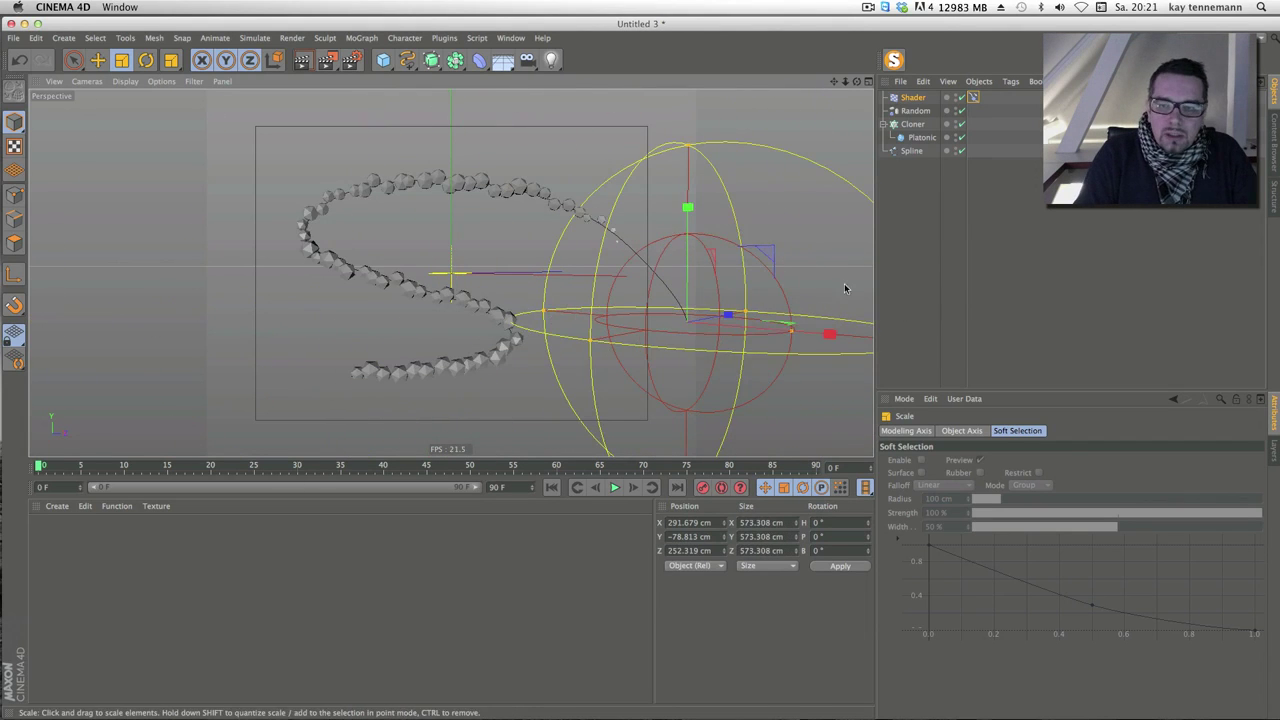
pyautogui.moveTo(916, 303); pyautogui.dragTo(705, 403)
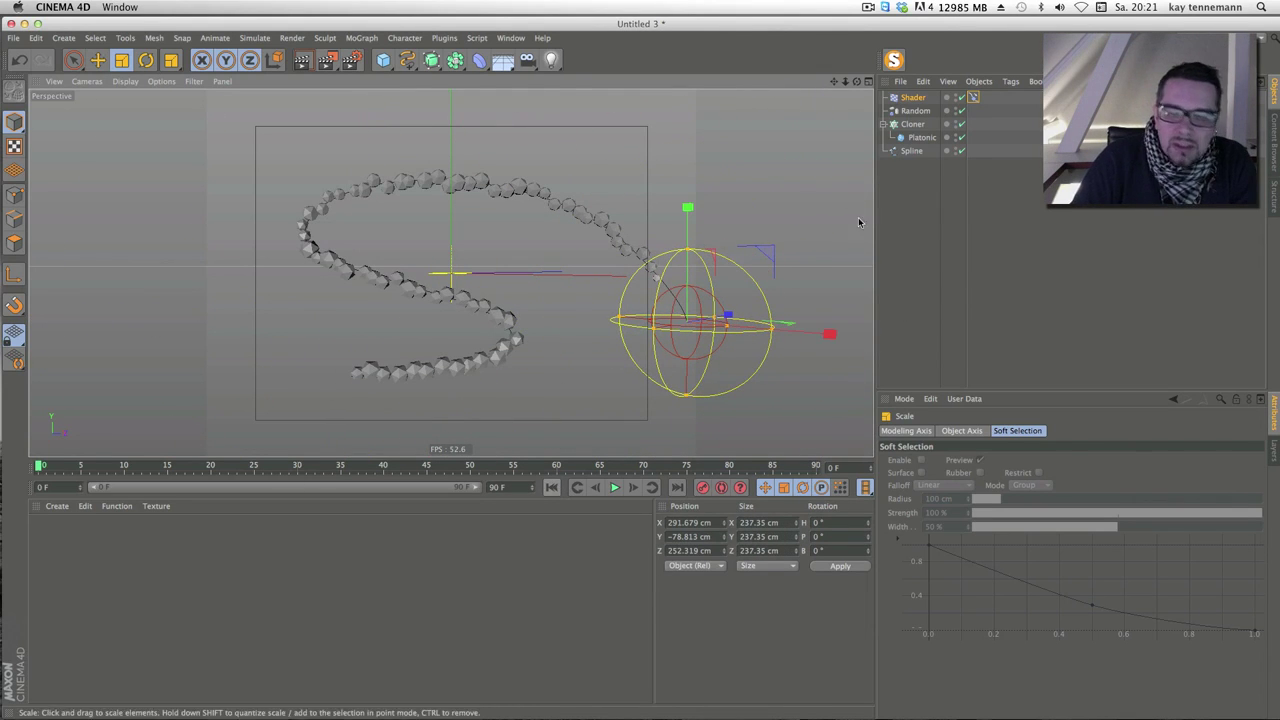
# Keyframe the spline Position at 0% on frame 0 and 100% on frame 90
pyautogui.click(973, 97)
pyautogui.keyDown('ctrl'); pyautogui.click(883, 502); pyautogui.keyUp('ctrl')
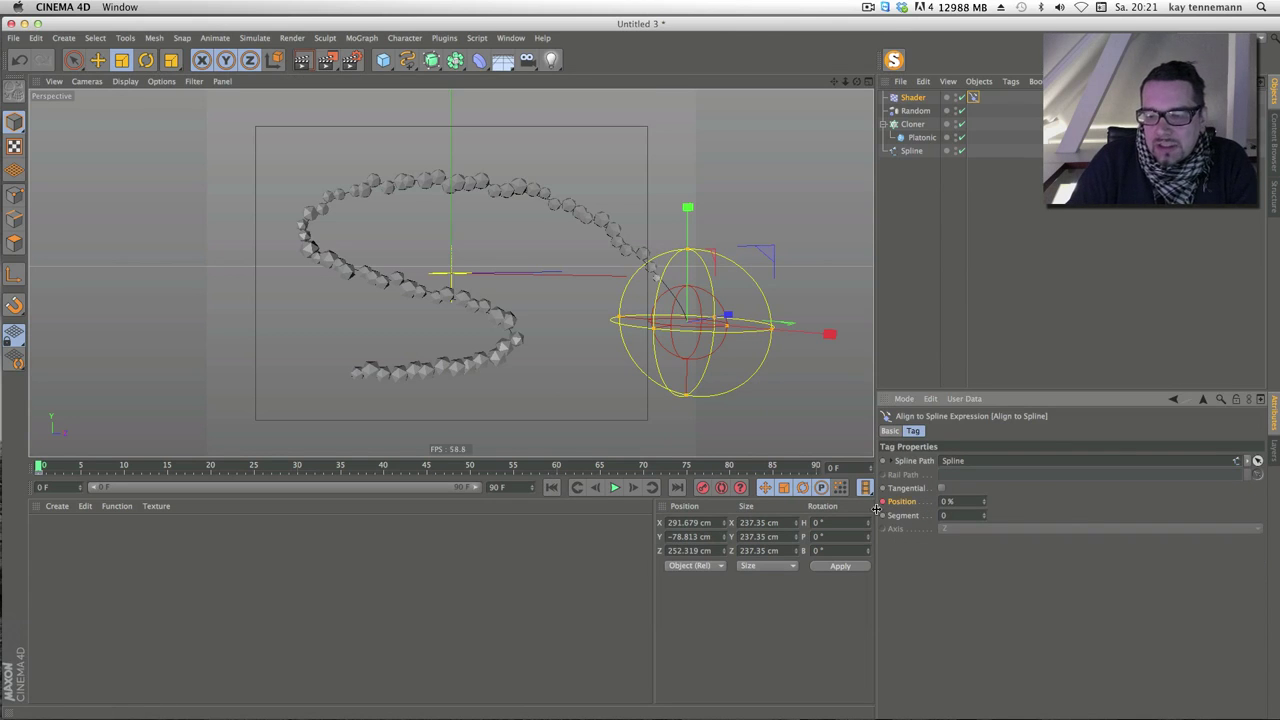
pyautogui.click(816, 467)
pyautogui.moveTo(984, 505); pyautogui.dragTo(996, 416)
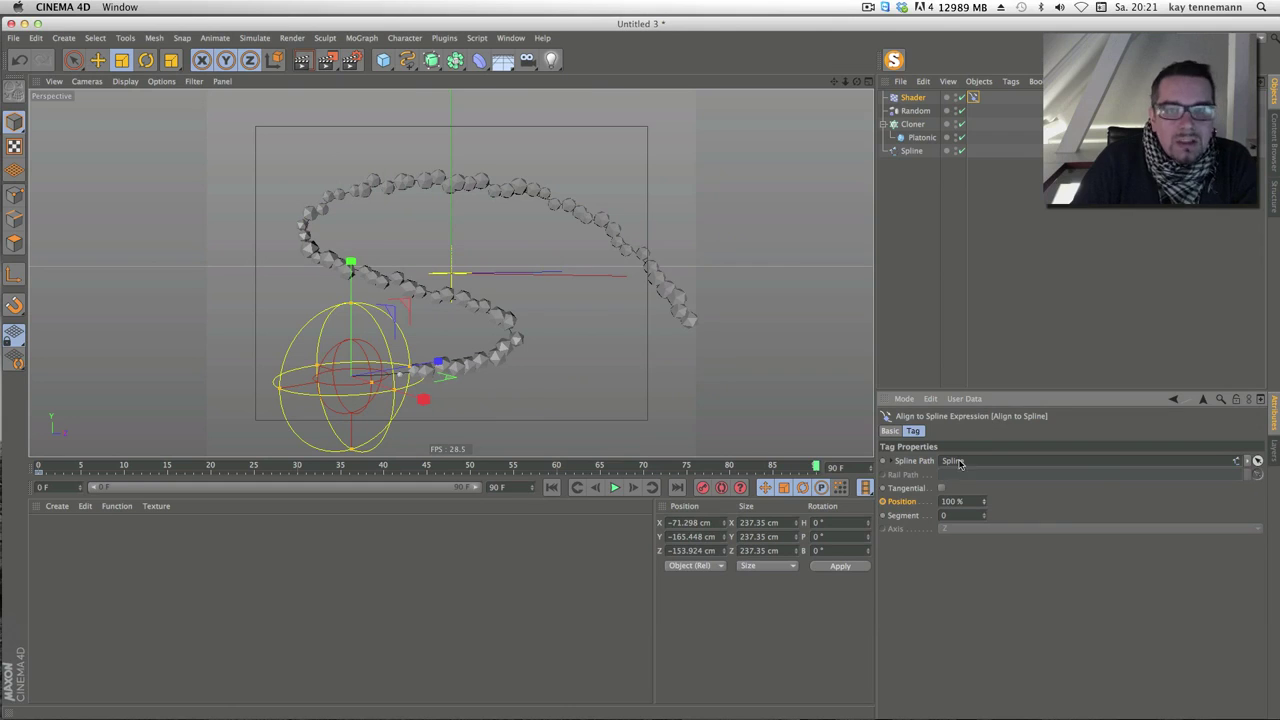
# Select both spline-position keys in a Timeline so they interpolate linearly
pyautogui.rightClick(905, 507)
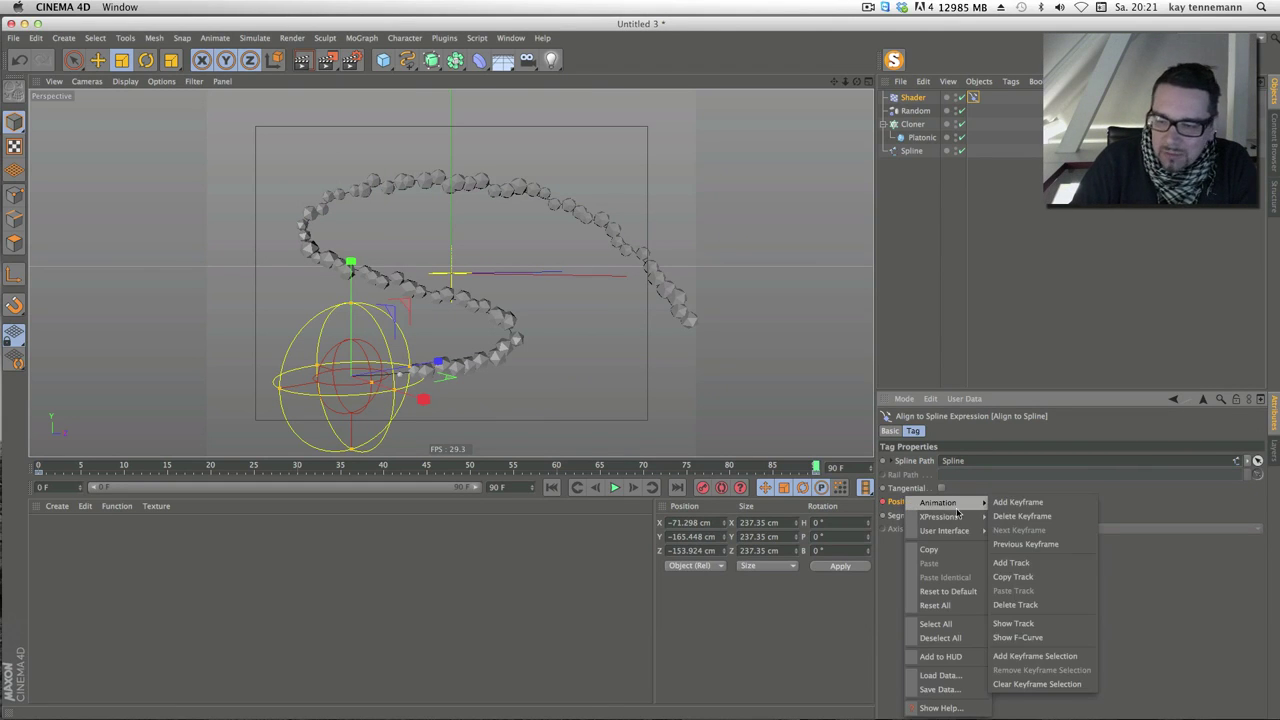
pyautogui.click(1060, 634)
pyautogui.moveTo(628, 222); pyautogui.dragTo(222, 172)
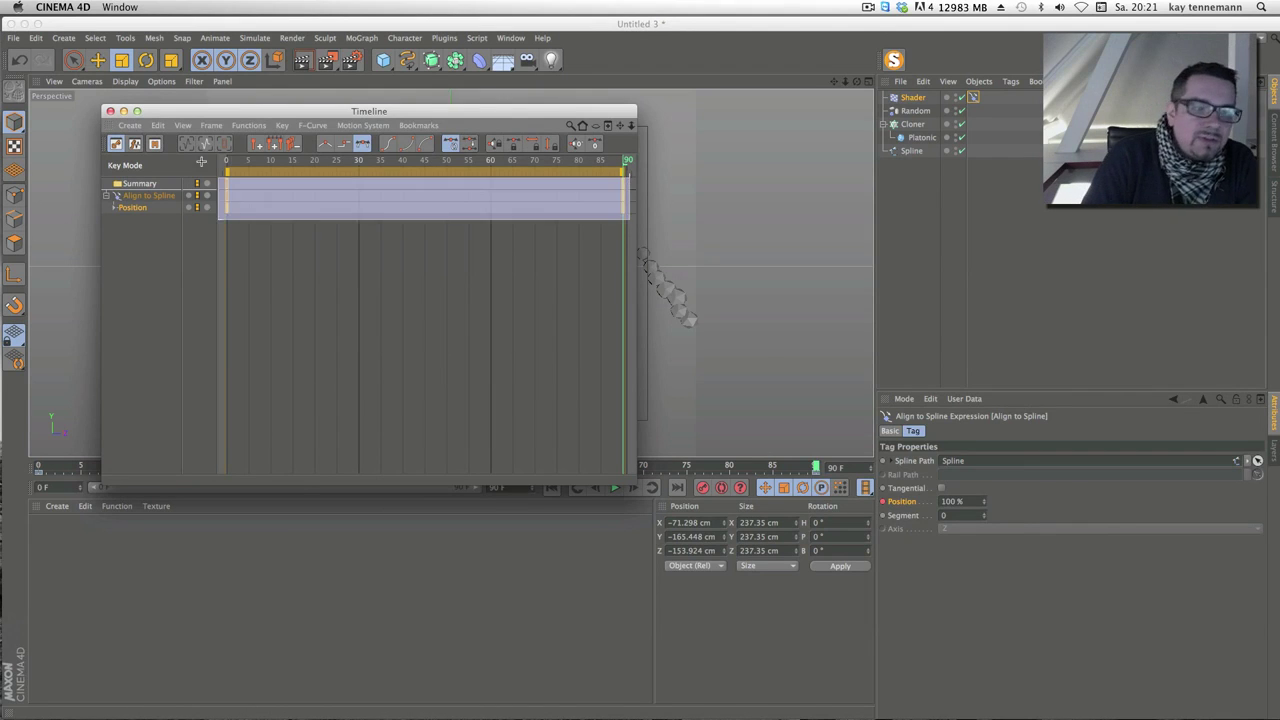
pyautogui.click(990, 476)
pyautogui.click(985, 490)
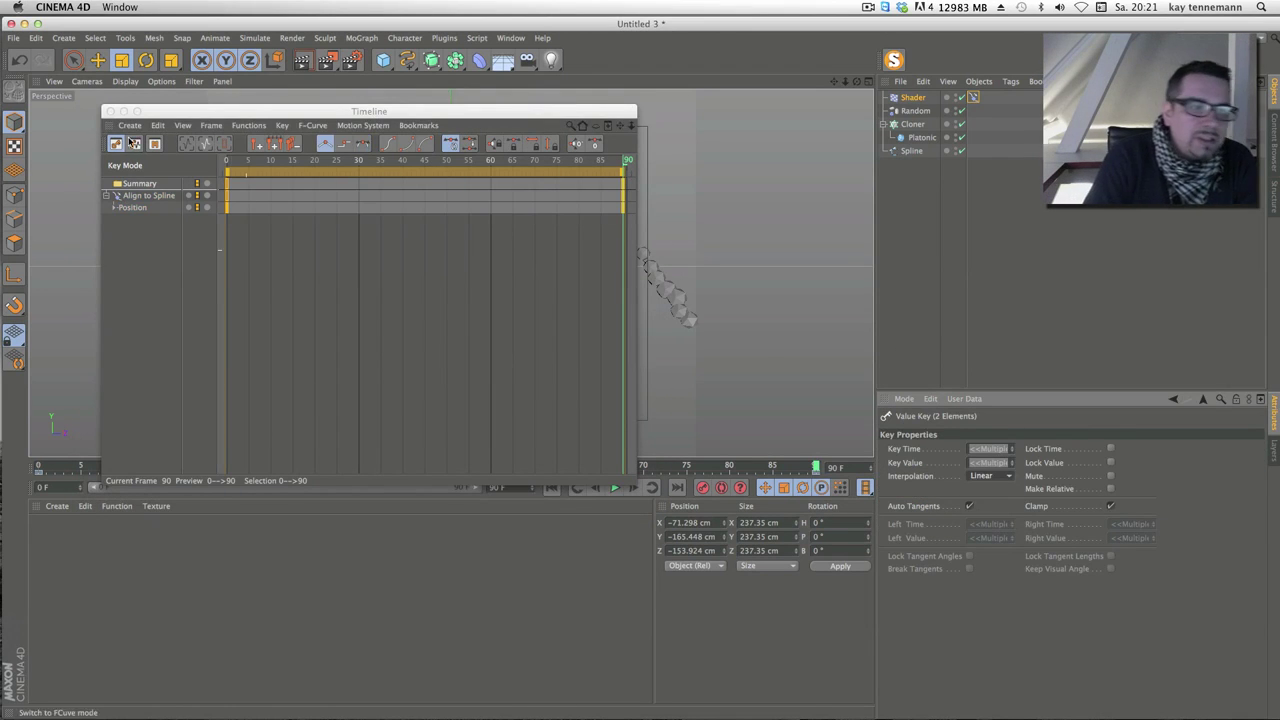
# Close the Timeline, rewind the animation to frame 0 and select the Cloner
pyautogui.click(110, 111)
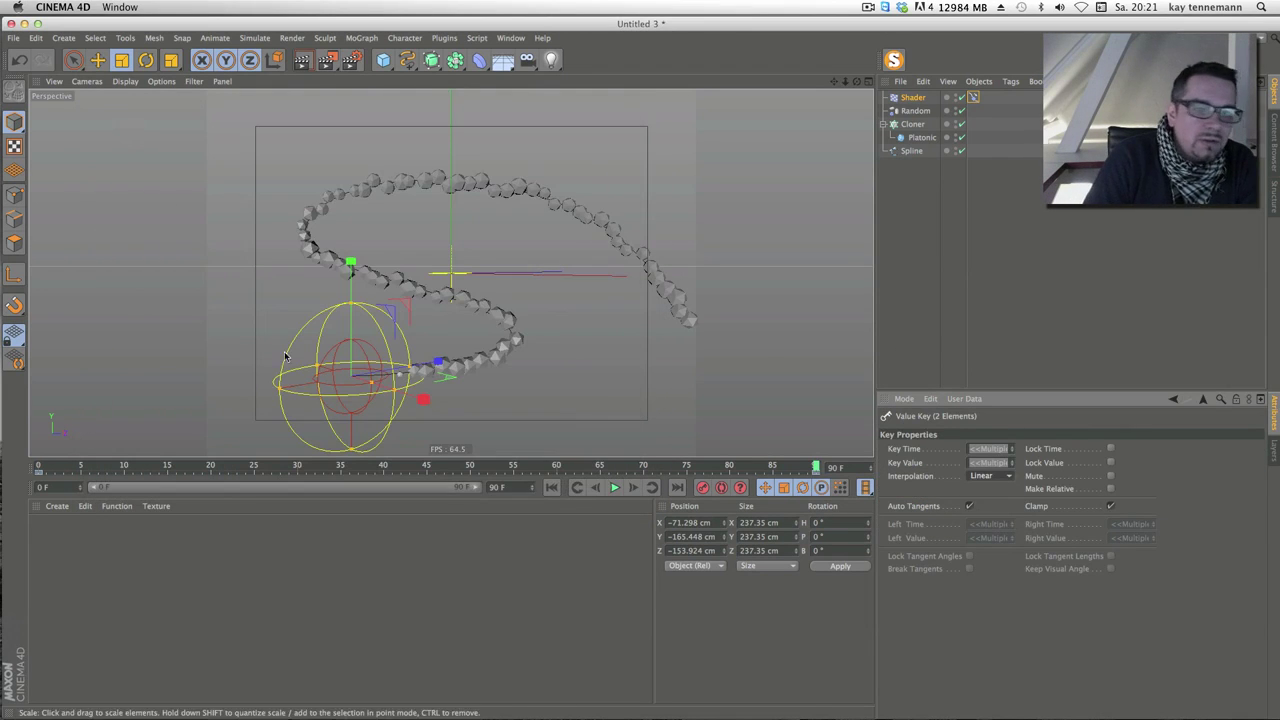
pyautogui.click(552, 487)
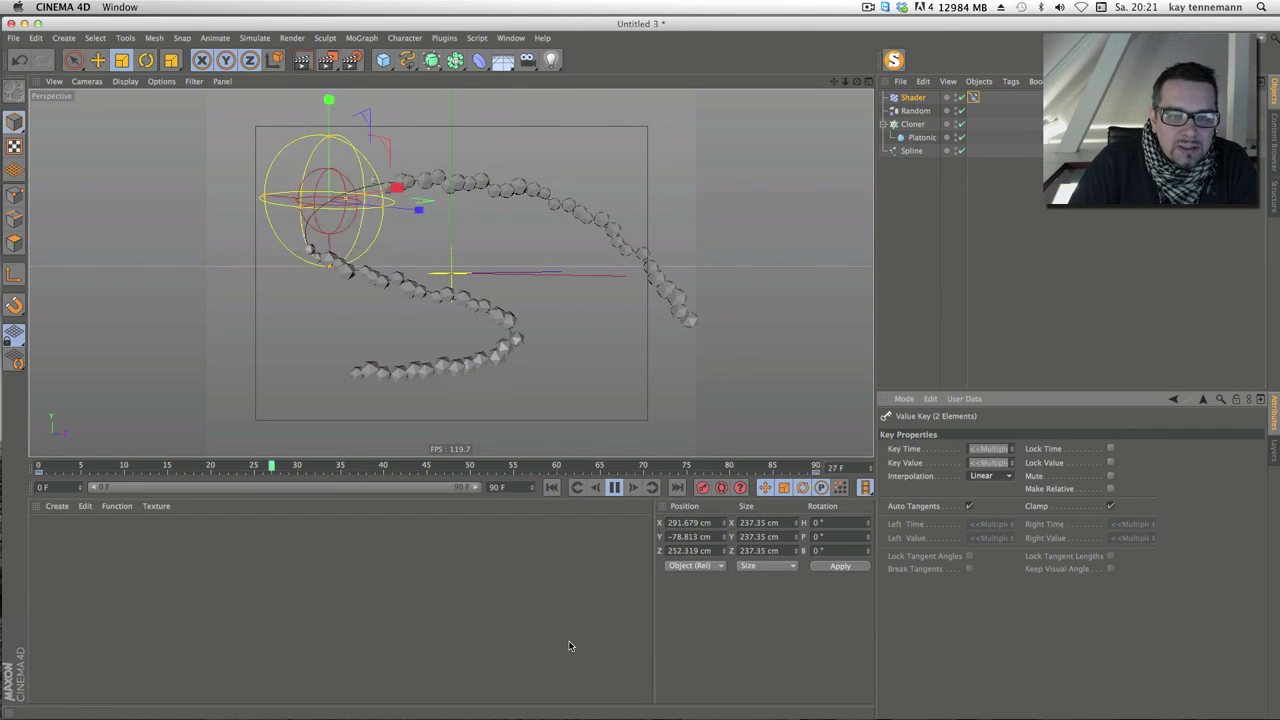
pyautogui.click(913, 123)
pyautogui.click(361, 38)
# Add a Delay effector in Spring mode at 50% strength, then stop playback
pyautogui.moveTo(374, 58)
pyautogui.click(465, 108)
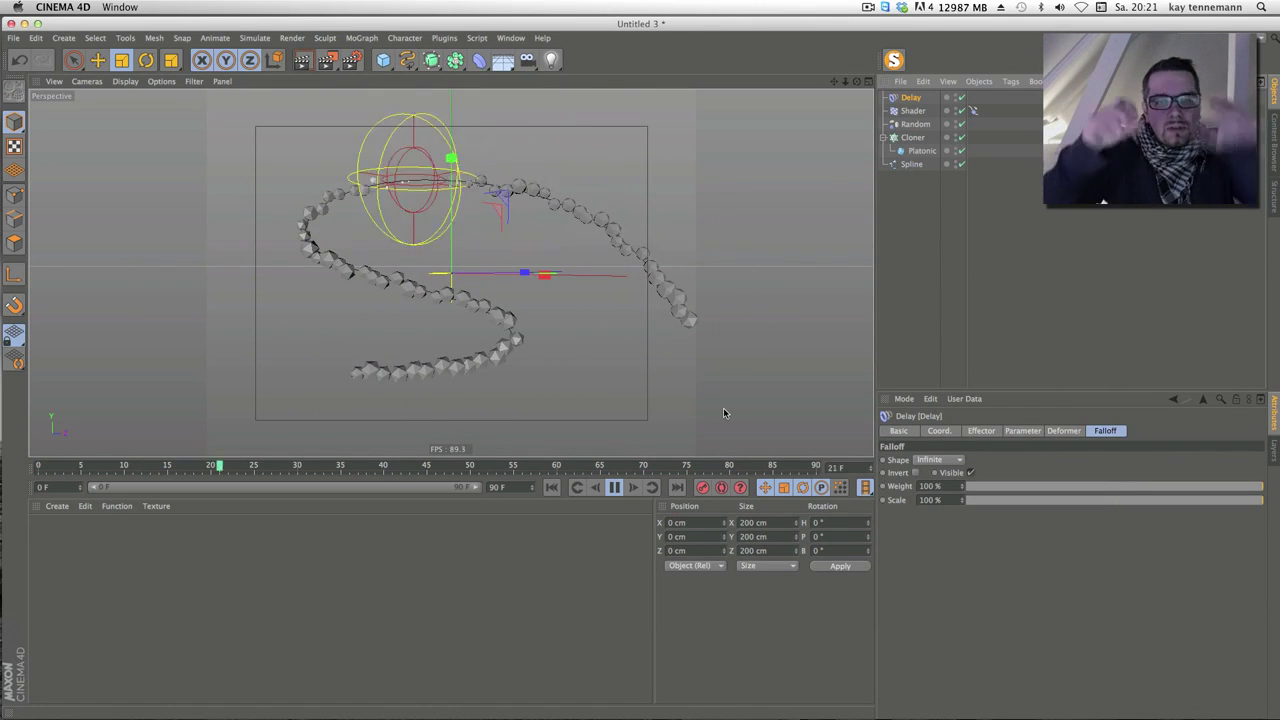
pyautogui.click(979, 431)
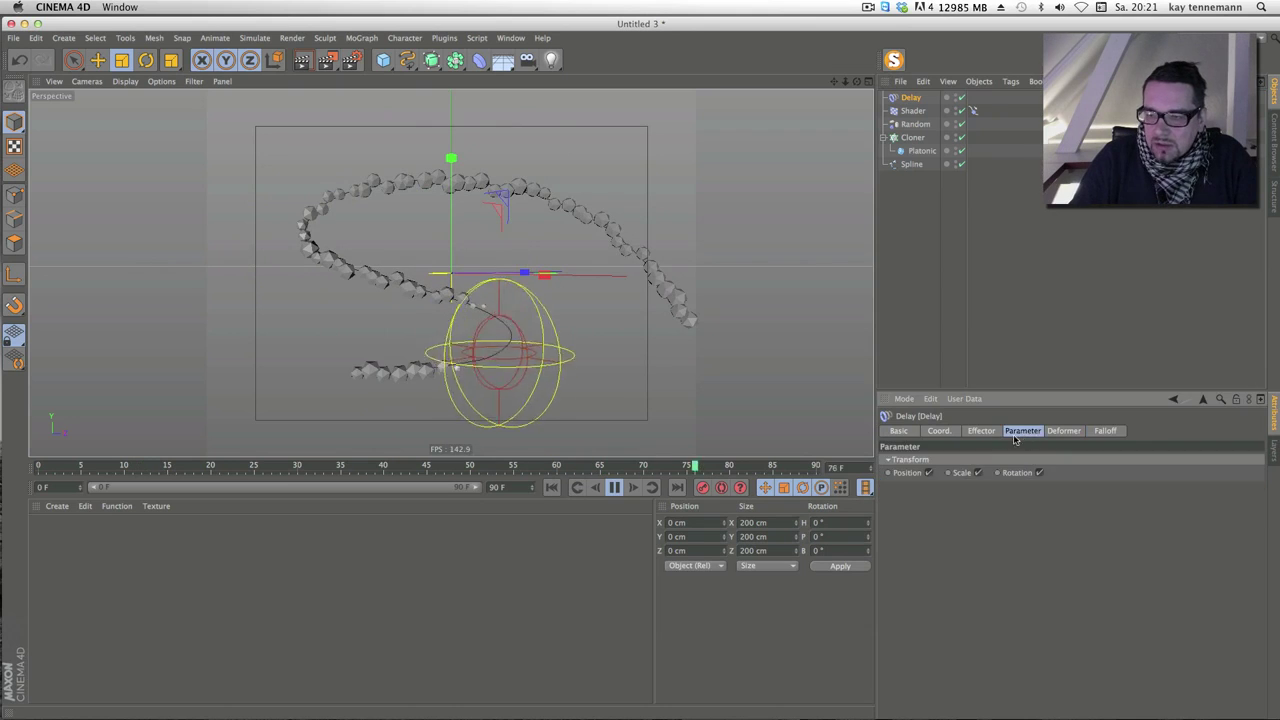
pyautogui.click(968, 493)
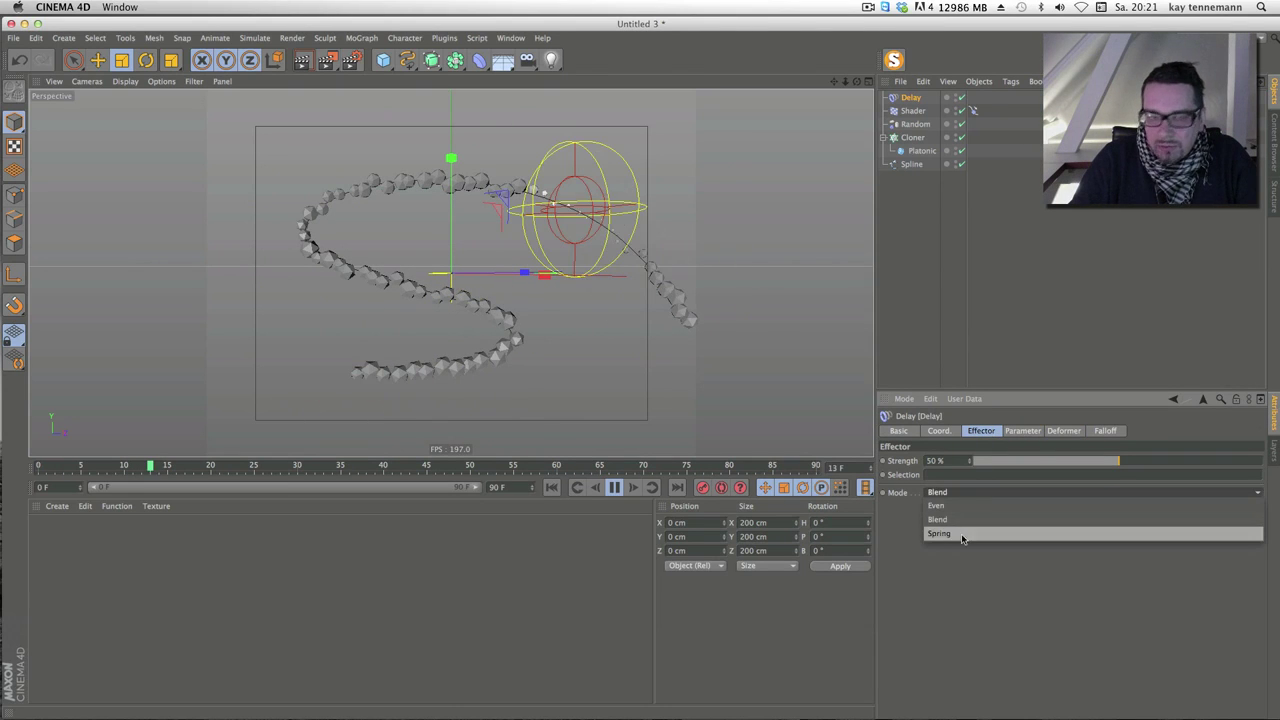
pyautogui.click(962, 535)
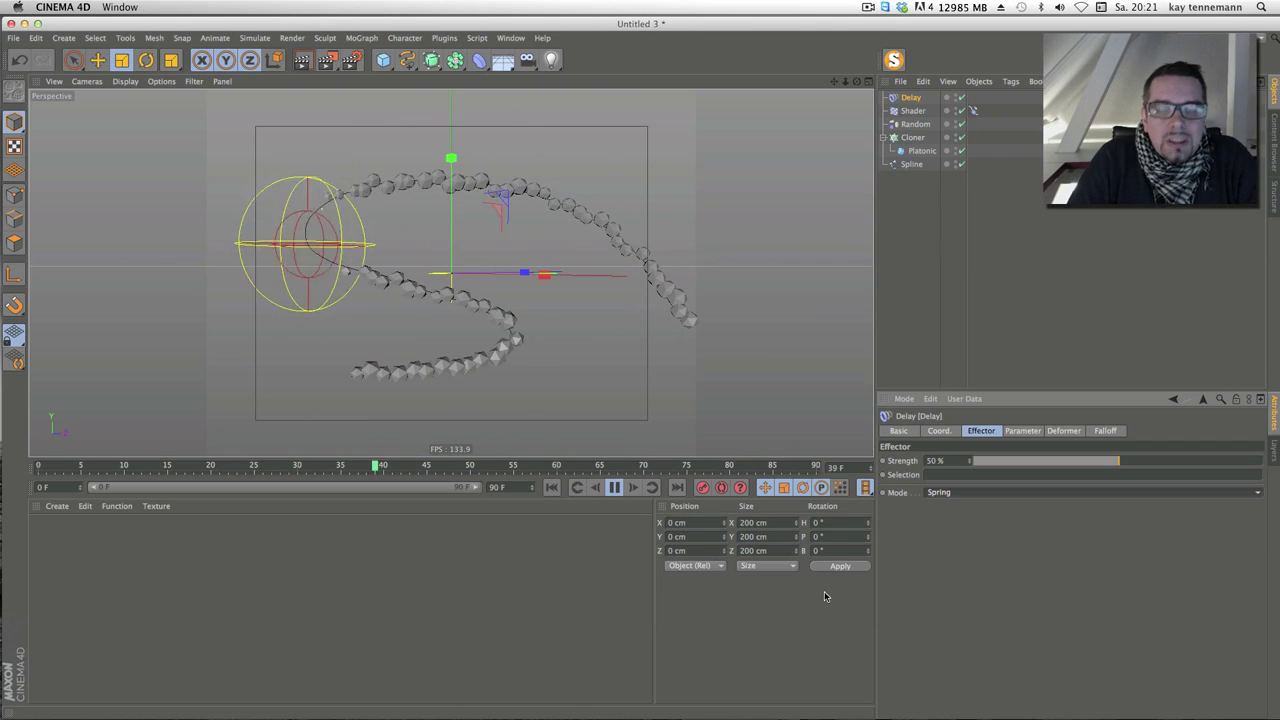
pyautogui.click(614, 487)
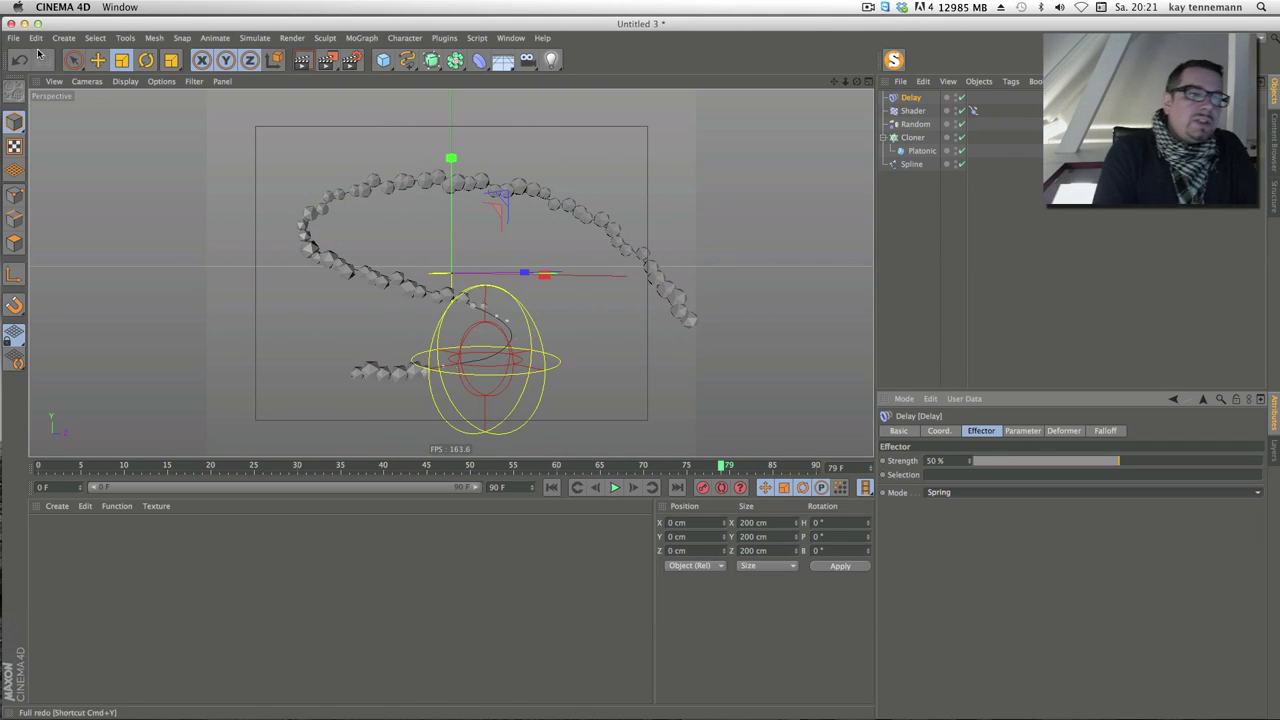
pyautogui.press('super+m')
pyautogui.doubleClick(890, 235)
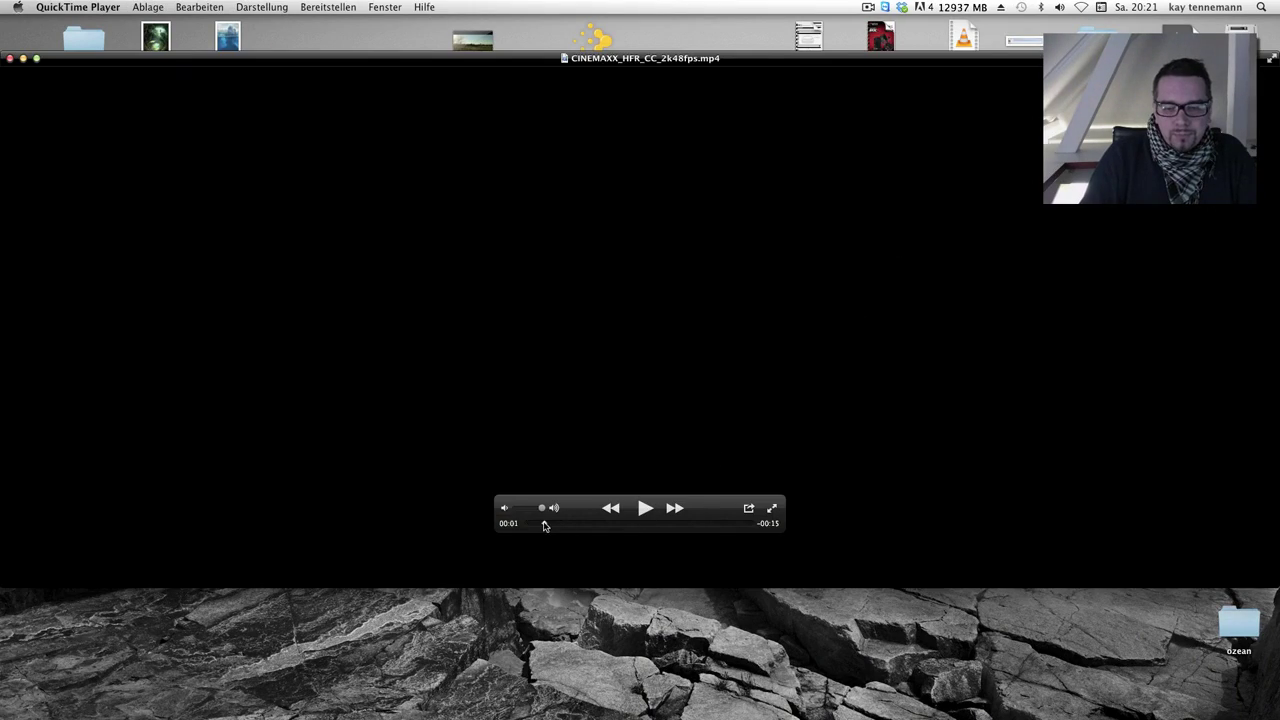
pyautogui.click(645, 508)
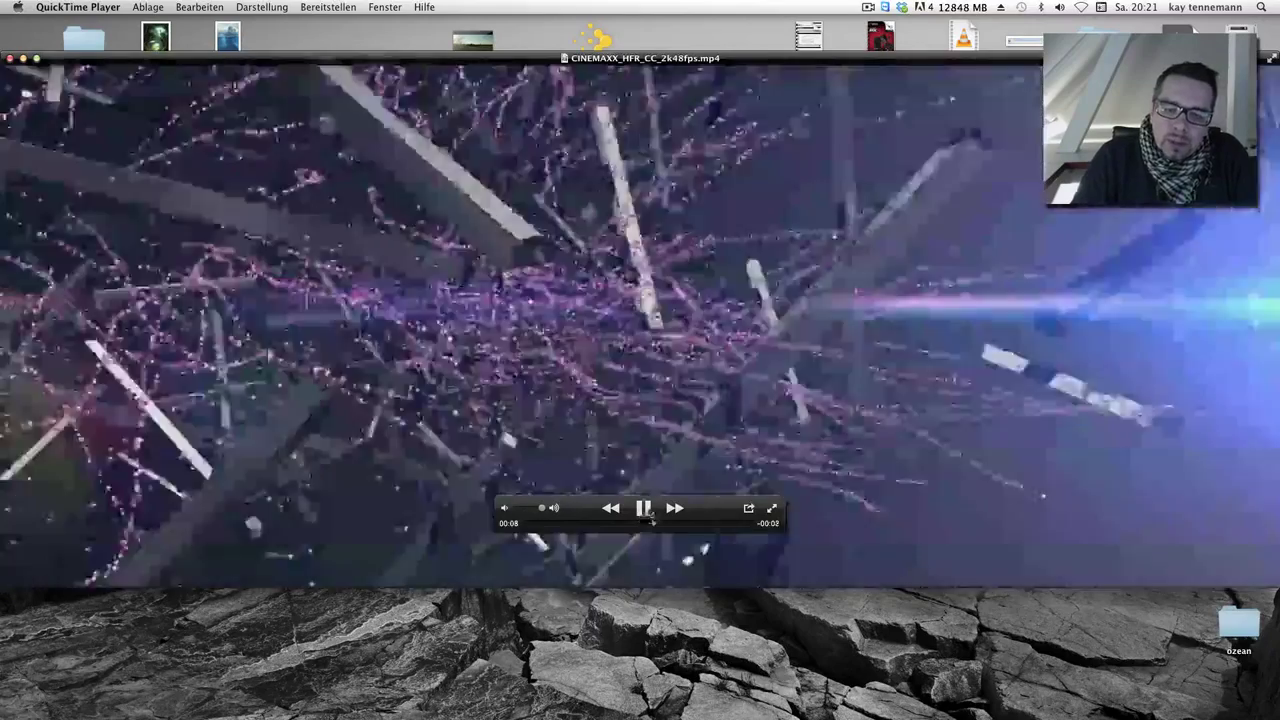
pyautogui.click(645, 511)
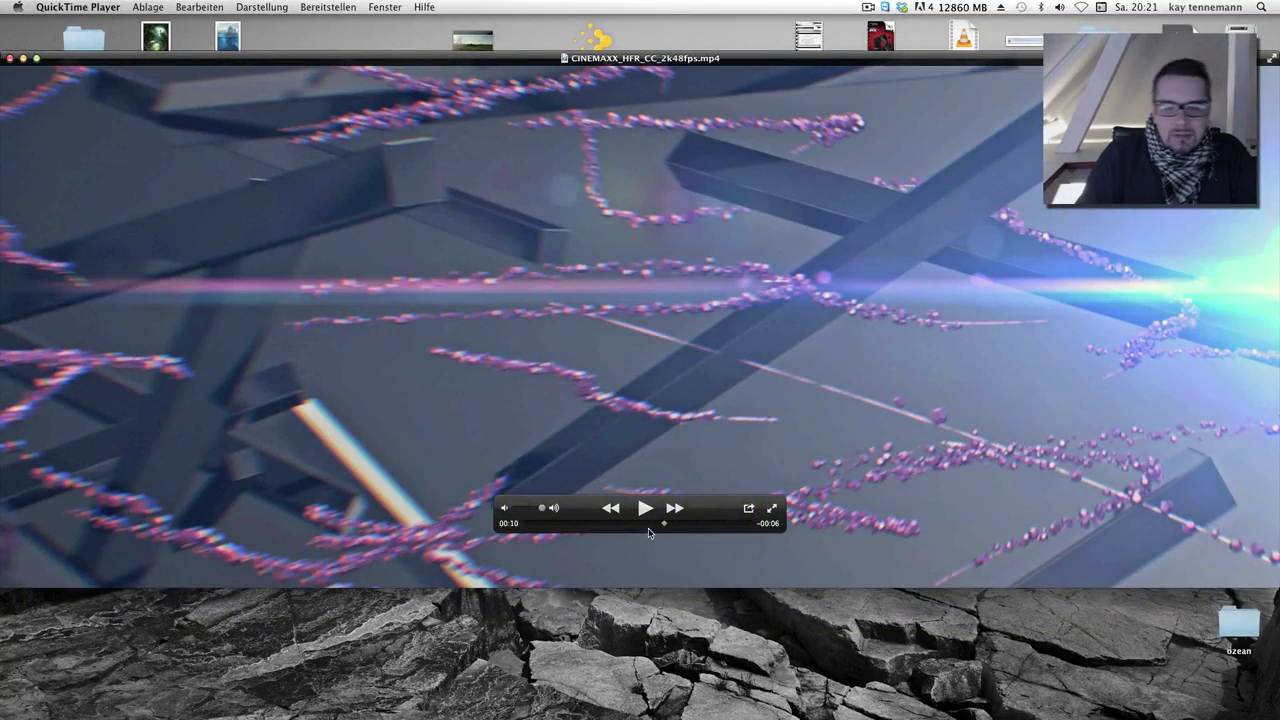
pyautogui.click(645, 524)
pyautogui.moveTo(645, 525)
pyautogui.mouseDown()
pyautogui.moveTo(580, 527)
pyautogui.moveTo(620, 524)
pyautogui.mouseUp()
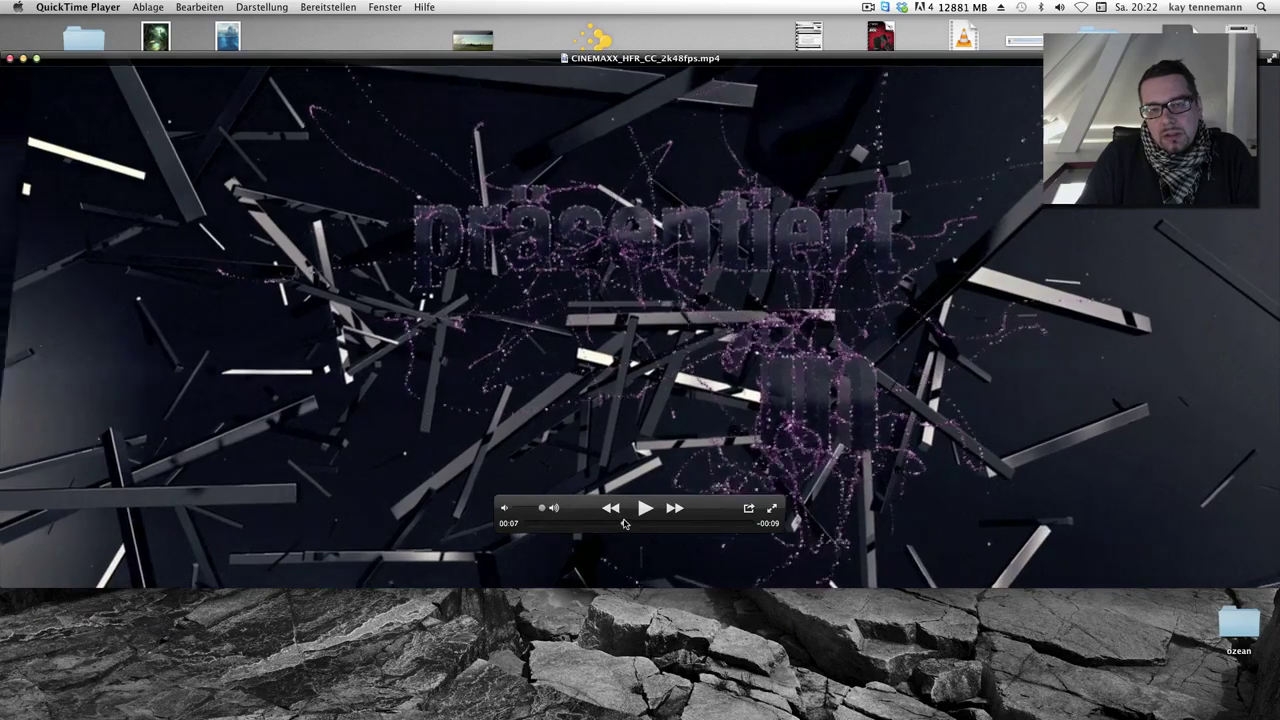
pyautogui.moveTo(620, 524)
pyautogui.mouseDown()
pyautogui.moveTo(631, 522)
pyautogui.moveTo(620, 523)
pyautogui.mouseUp()
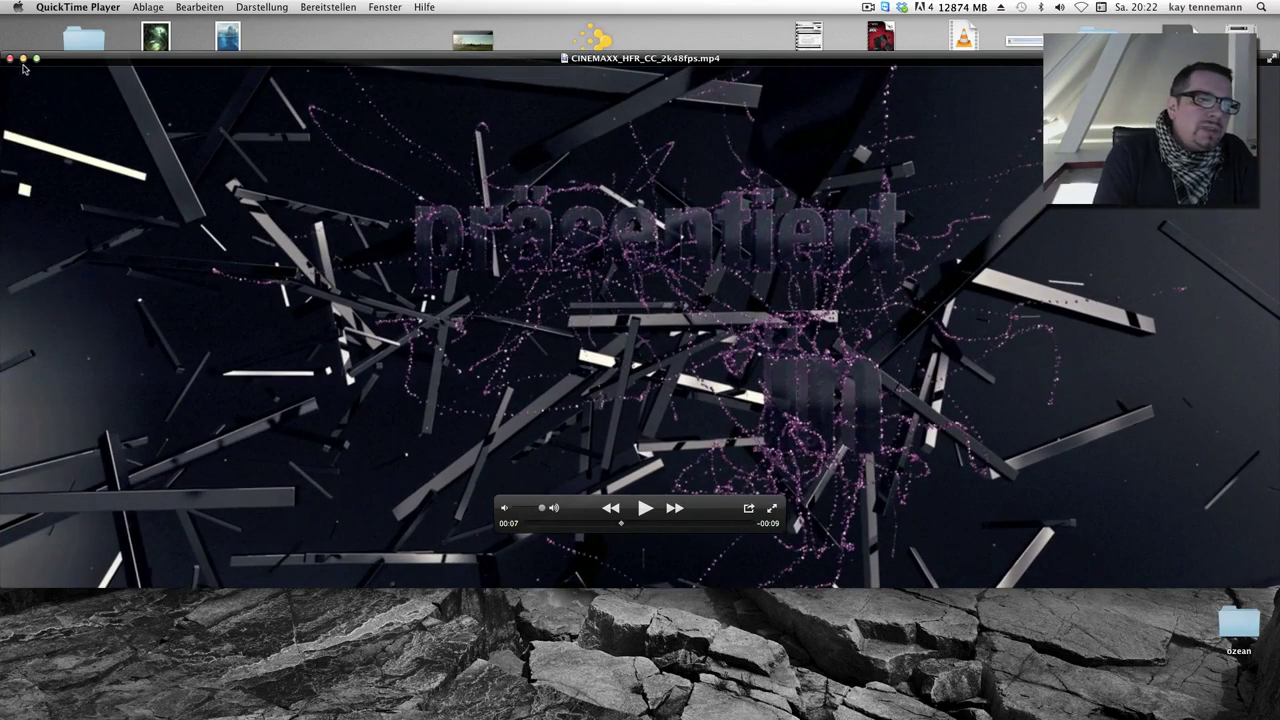
pyautogui.press('super+w')
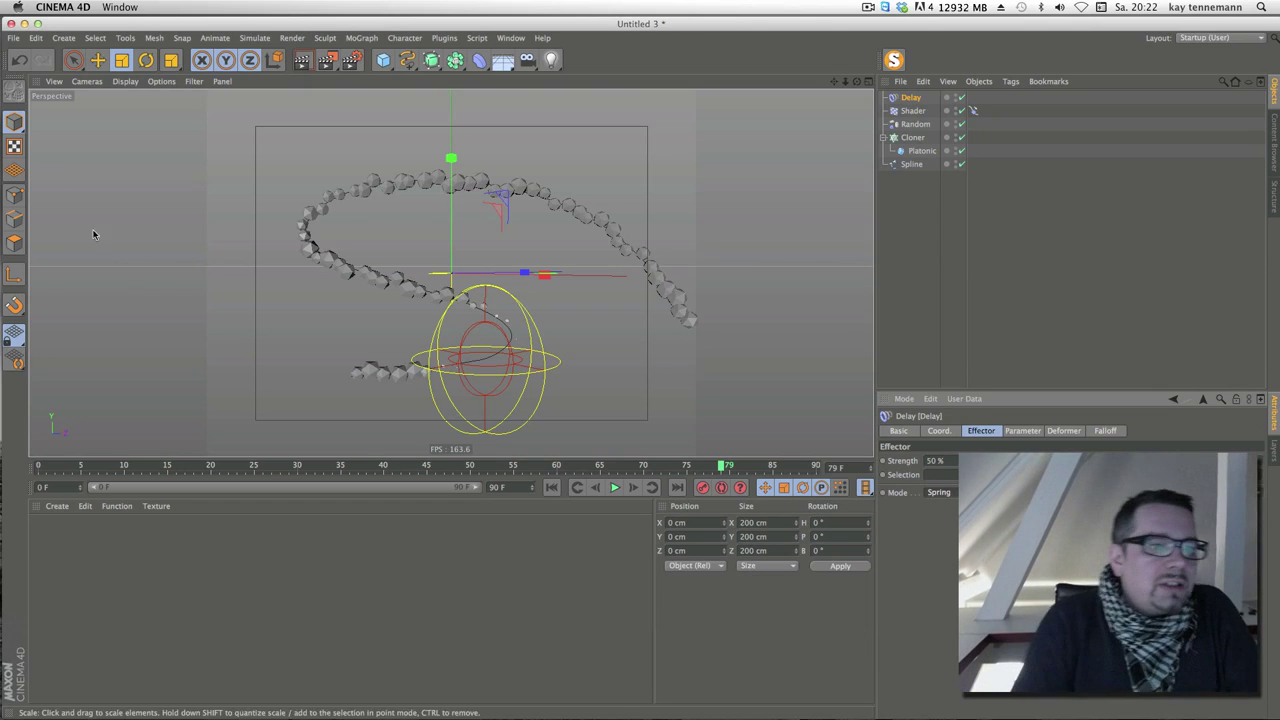
# Start a new Untitled 4 scene and add a MoText object reading 'Text'
pyautogui.click(14, 38)
pyautogui.click(40, 51)
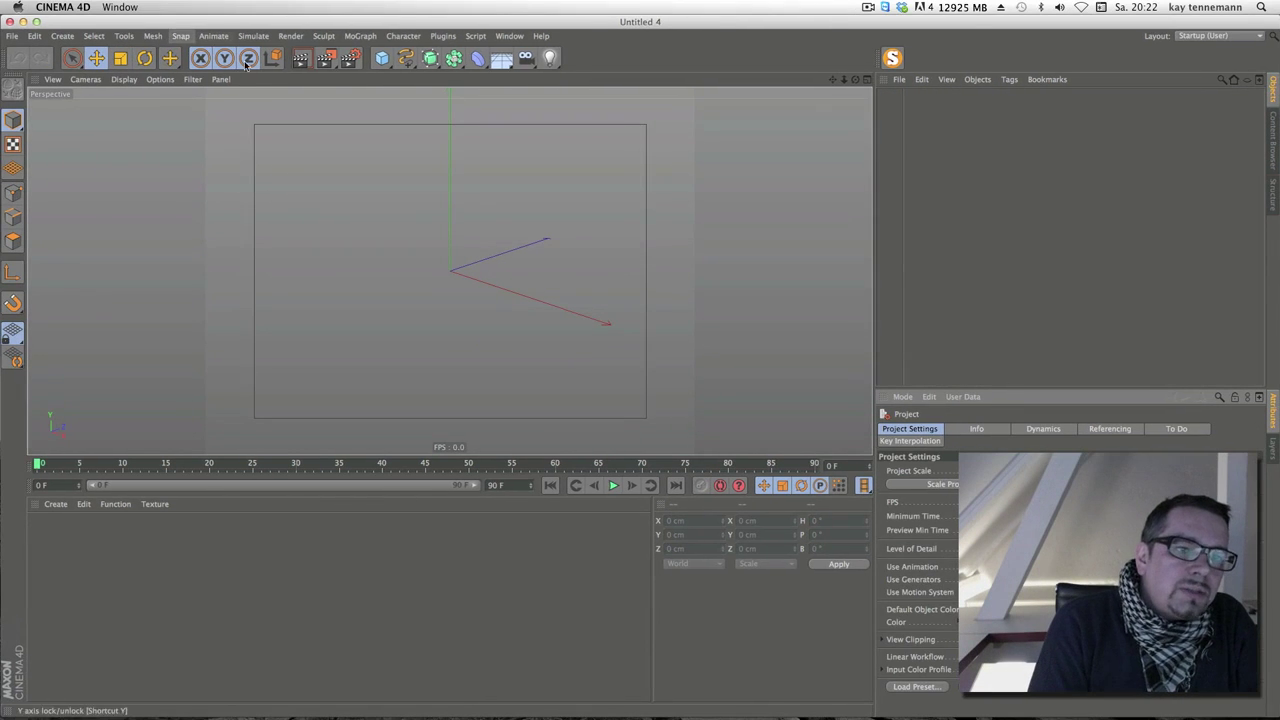
pyautogui.click(314, 38)
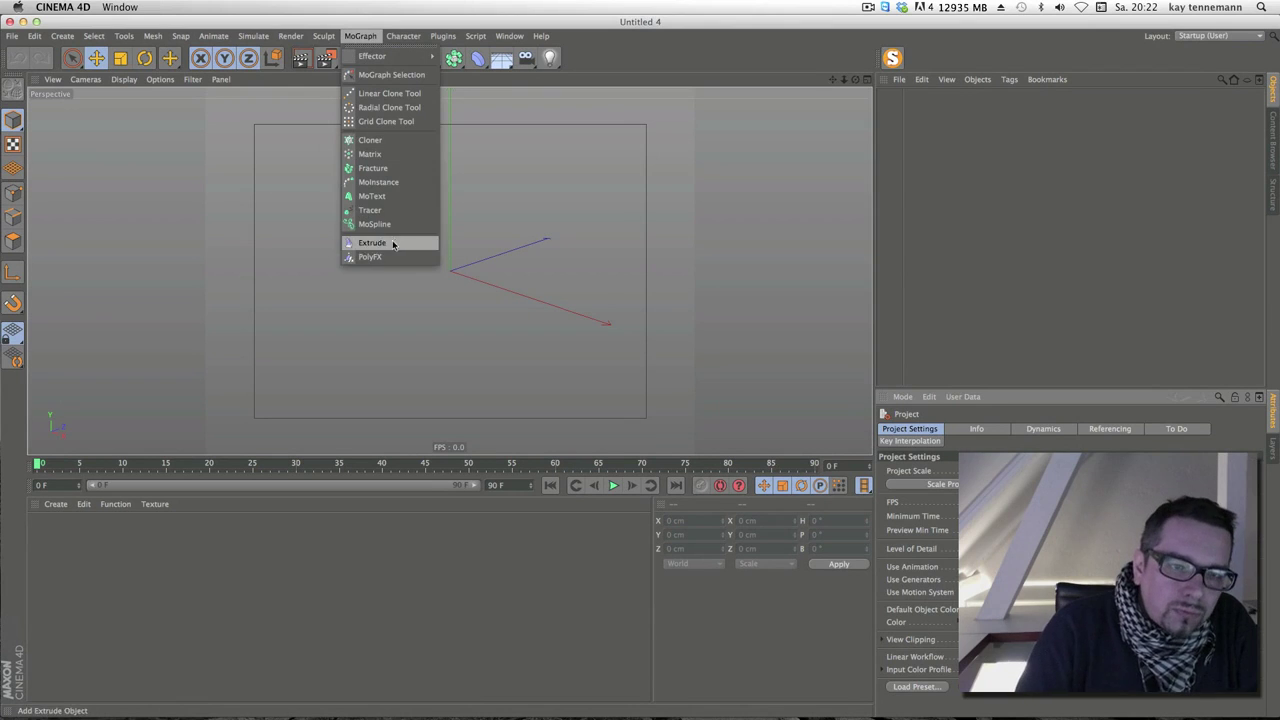
pyautogui.click(398, 196)
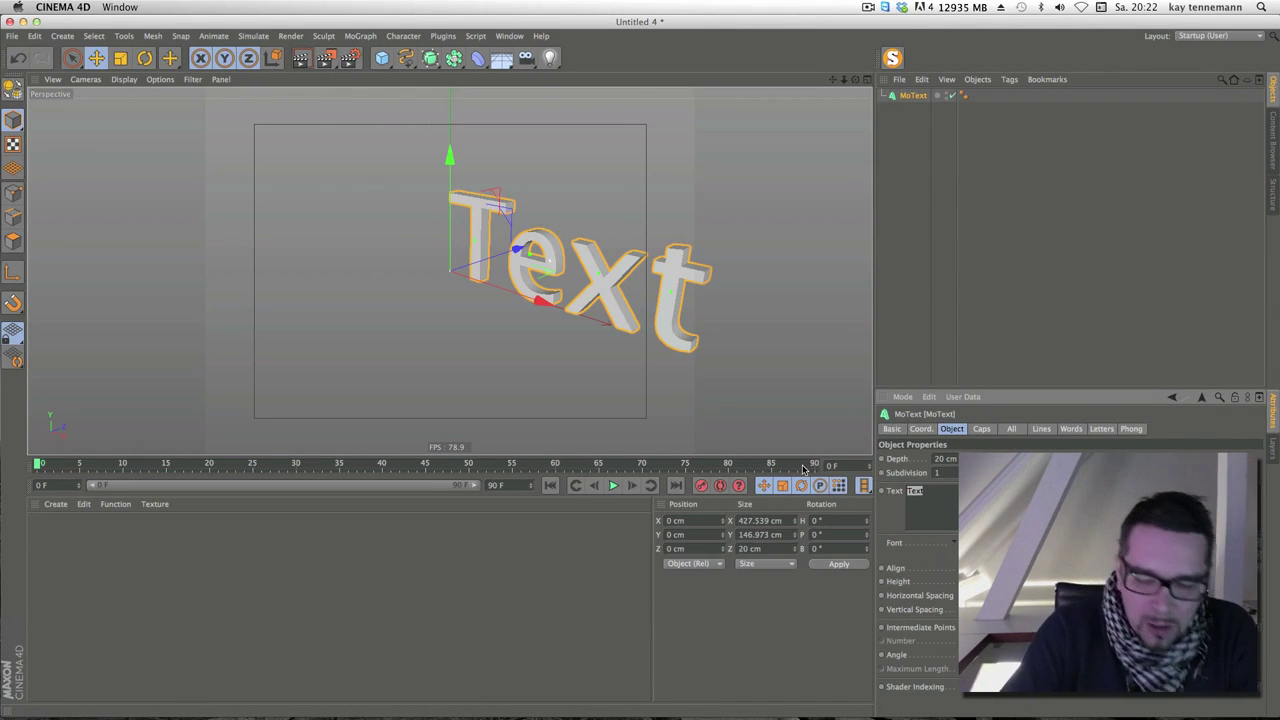
pyautogui.keyDown('alt'); pyautogui.moveTo(640, 300); pyautogui.dragTo(557, 214); pyautogui.keyUp('alt')
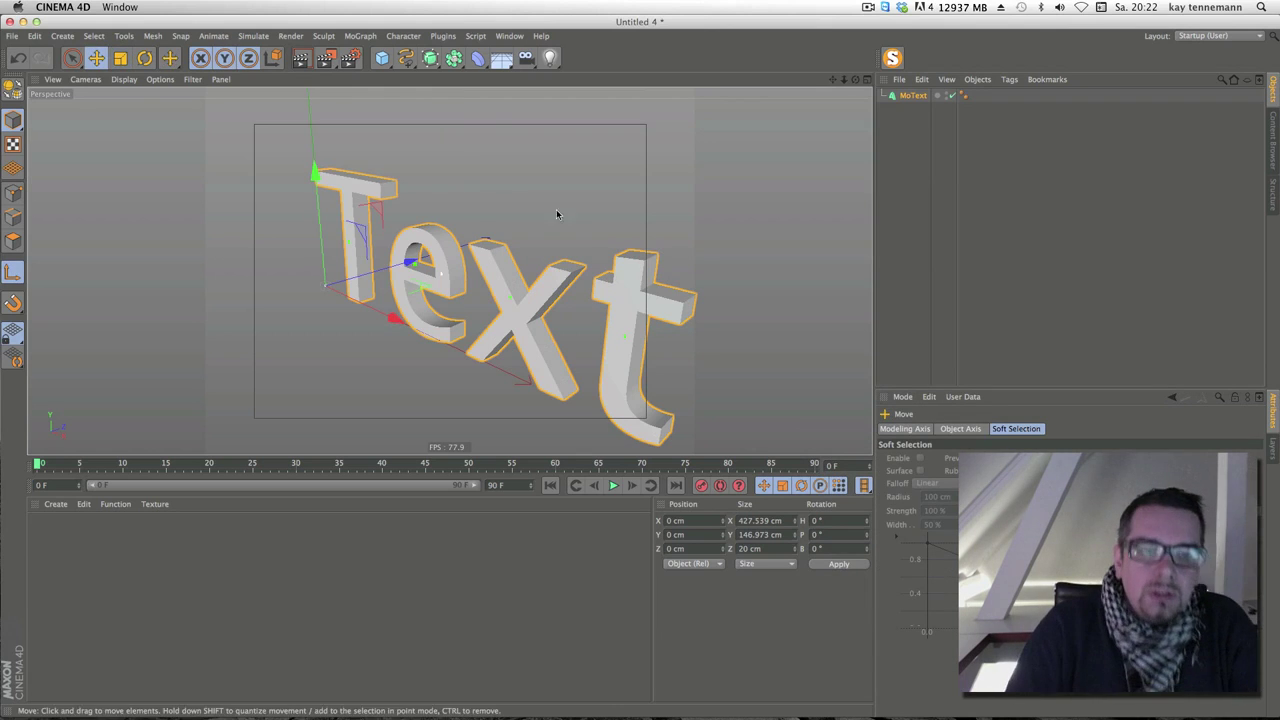
# Rotate the Text to H 77.65°, P -15.528°, B 6.805° and shift it left and down
pyautogui.press('r')
pyautogui.moveTo(540, 240)
pyautogui.mouseDown()
pyautogui.moveTo(474, 317)
pyautogui.moveTo(378, 243)
pyautogui.moveTo(371, 271)
pyautogui.moveTo(271, 309)
pyautogui.moveTo(280, 228)
pyautogui.mouseUp()
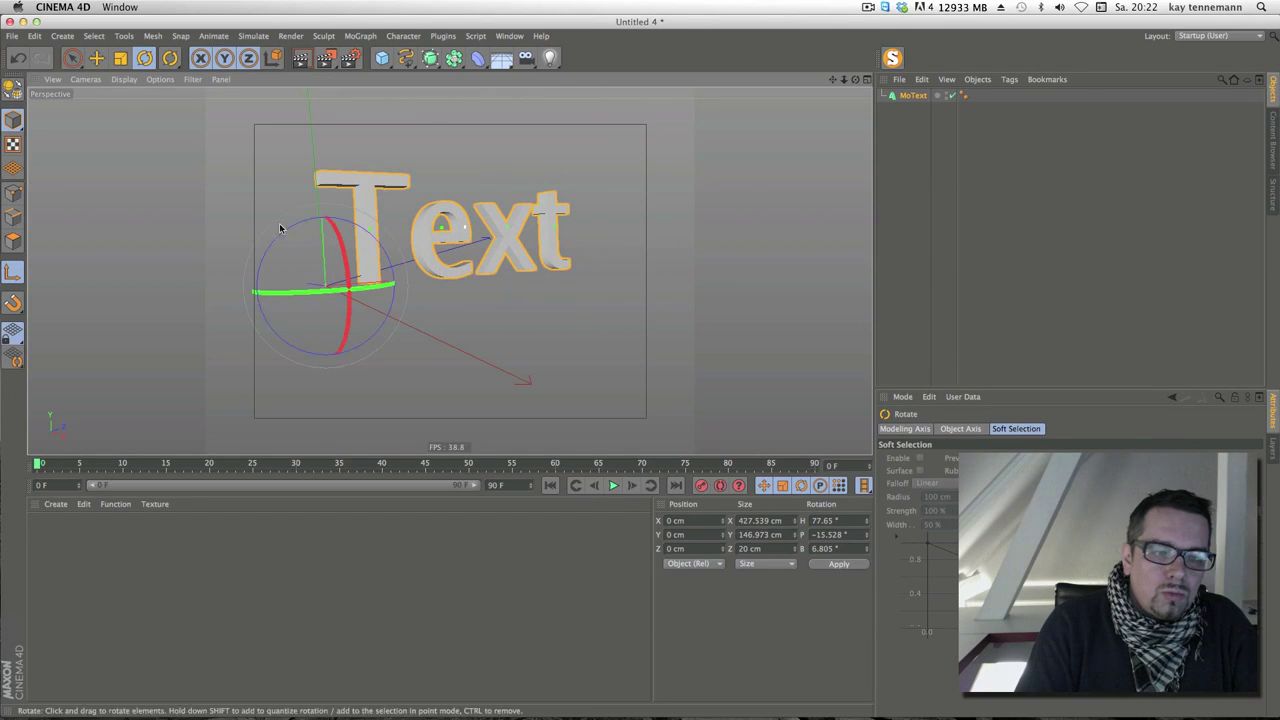
pyautogui.press('e')
pyautogui.moveTo(645, 295); pyautogui.dragTo(614, 329)
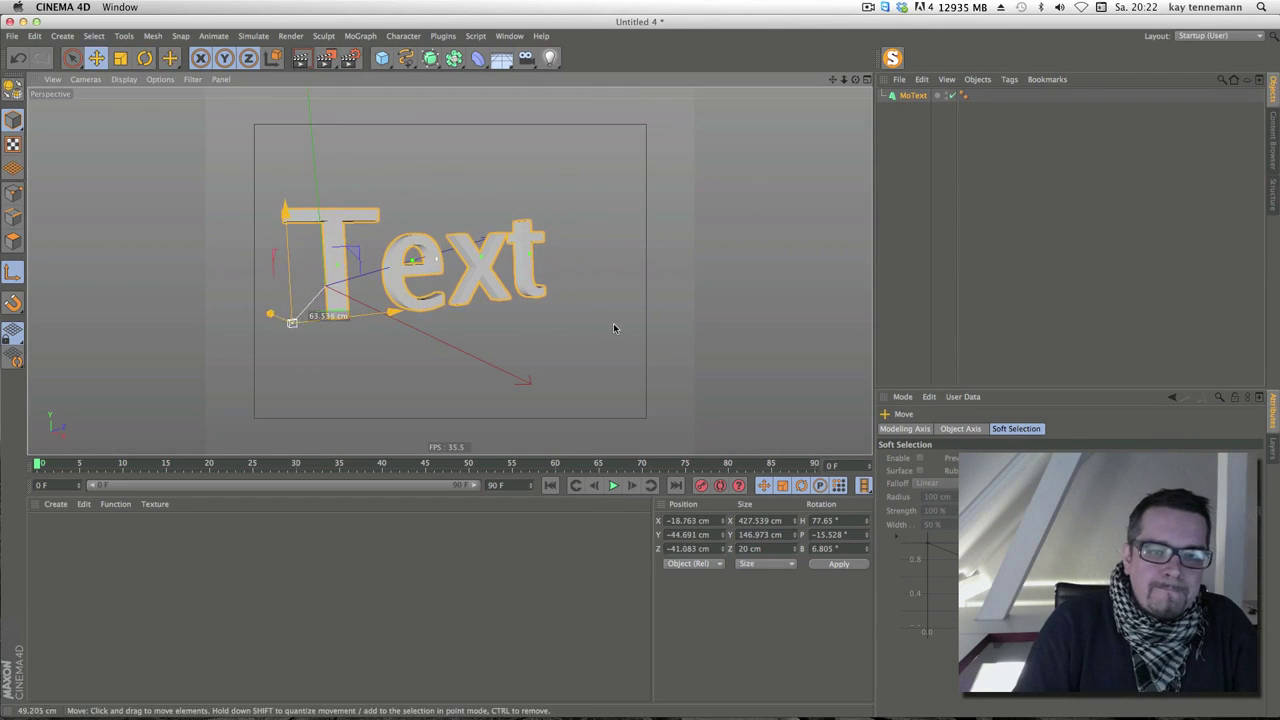
pyautogui.moveTo(622, 457); pyautogui.dragTo(624, 537)
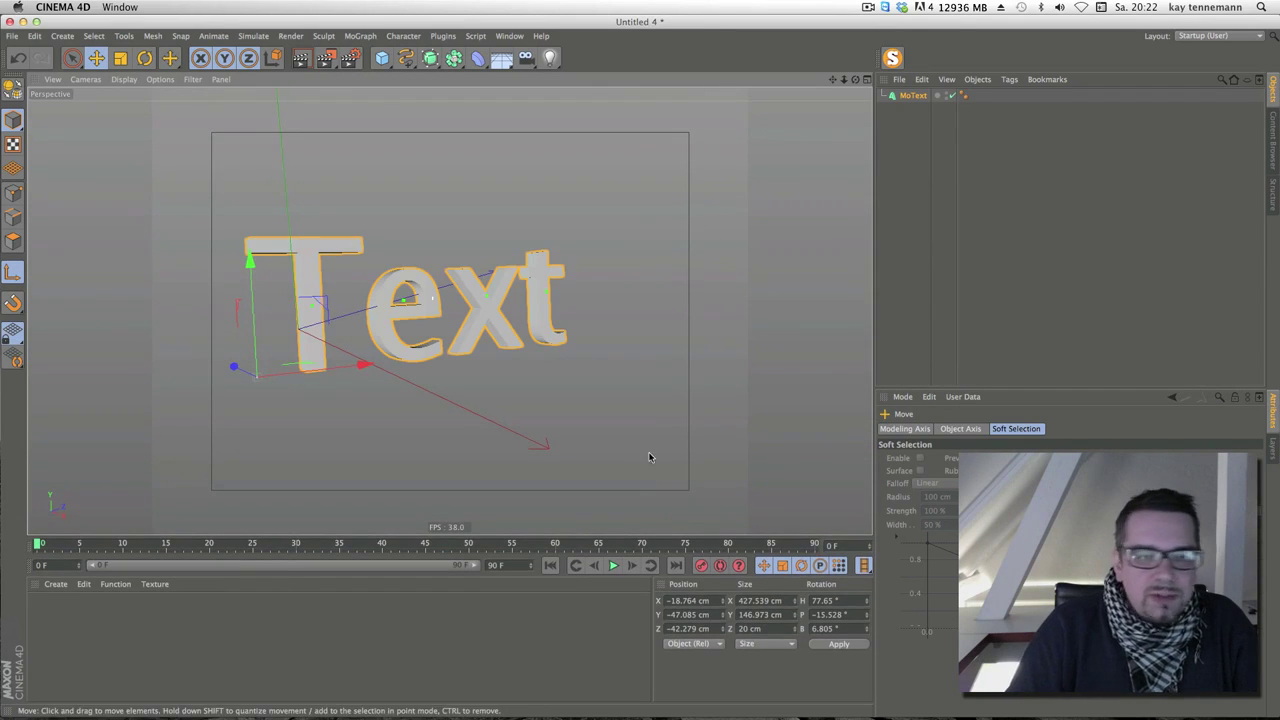
pyautogui.moveTo(853, 80); pyautogui.dragTo(847, 100)
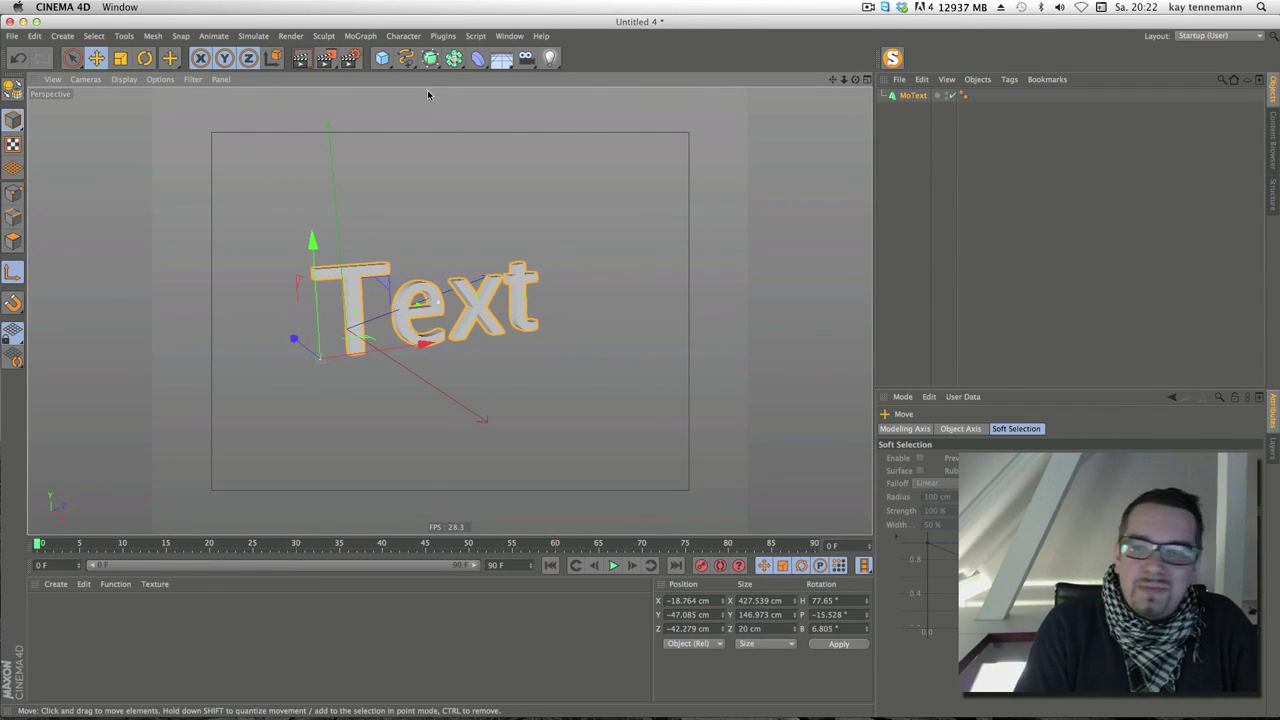
pyautogui.click(362, 36)
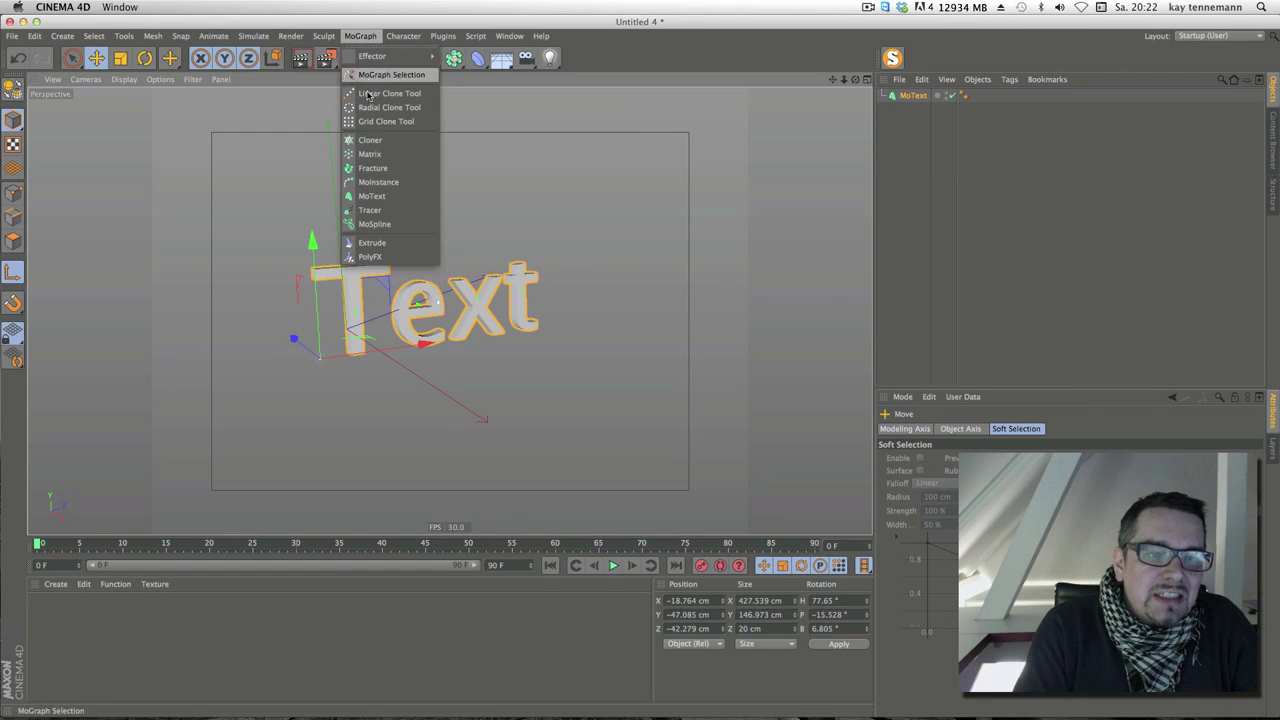
# Add a Cloner holding a Null, set to Object mode with MoText as its source
pyautogui.click(369, 141)
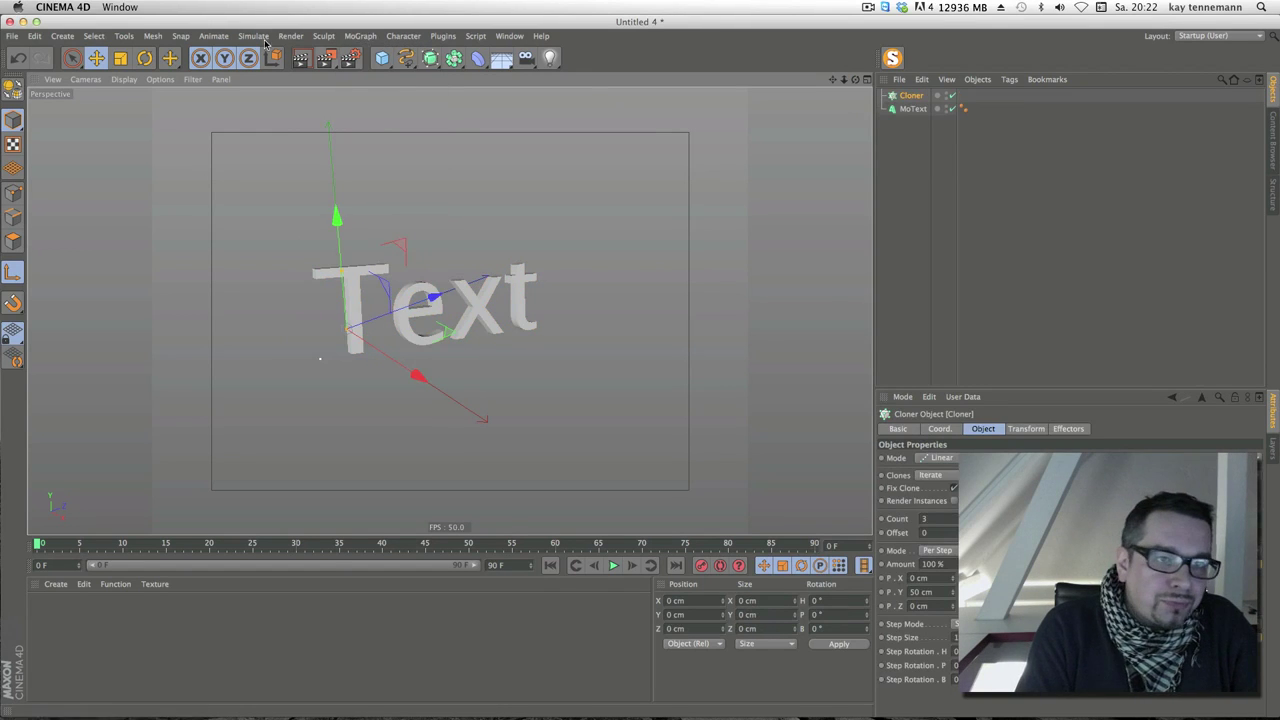
pyautogui.click(62, 36)
pyautogui.moveTo(64, 57)
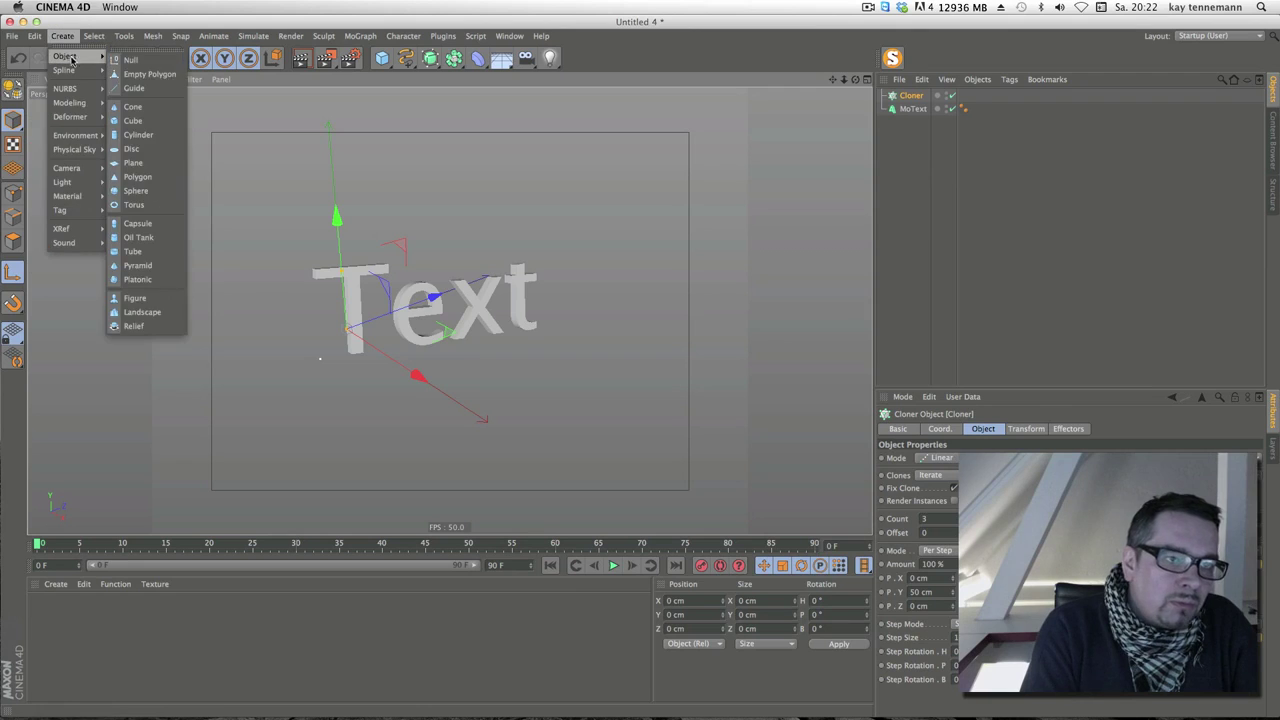
pyautogui.click(140, 62)
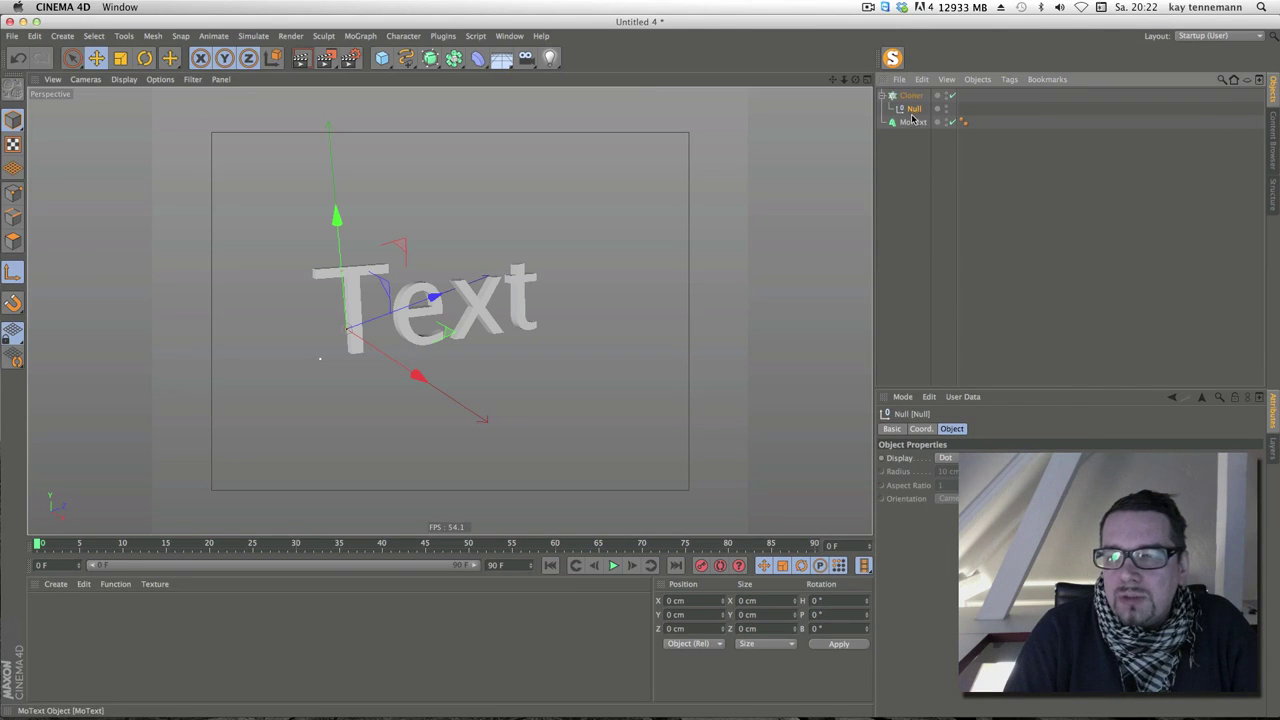
pyautogui.click(913, 98)
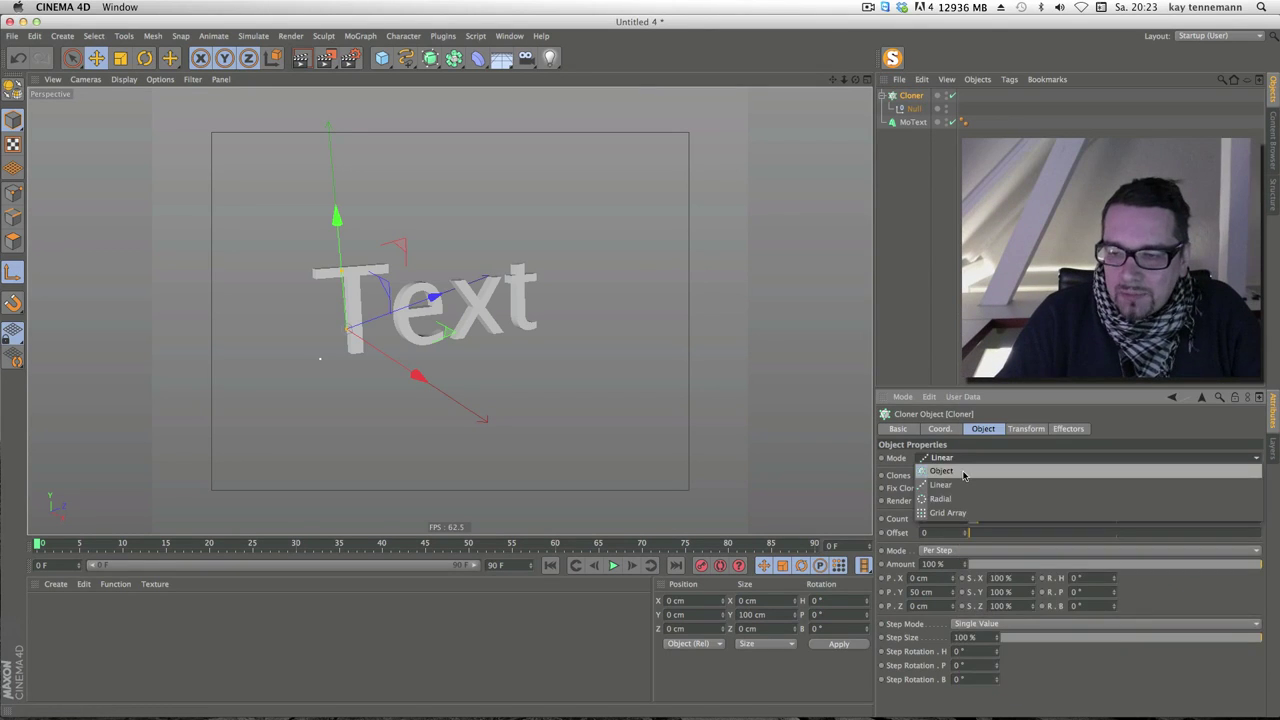
pyautogui.click(965, 458)
pyautogui.click(965, 445)
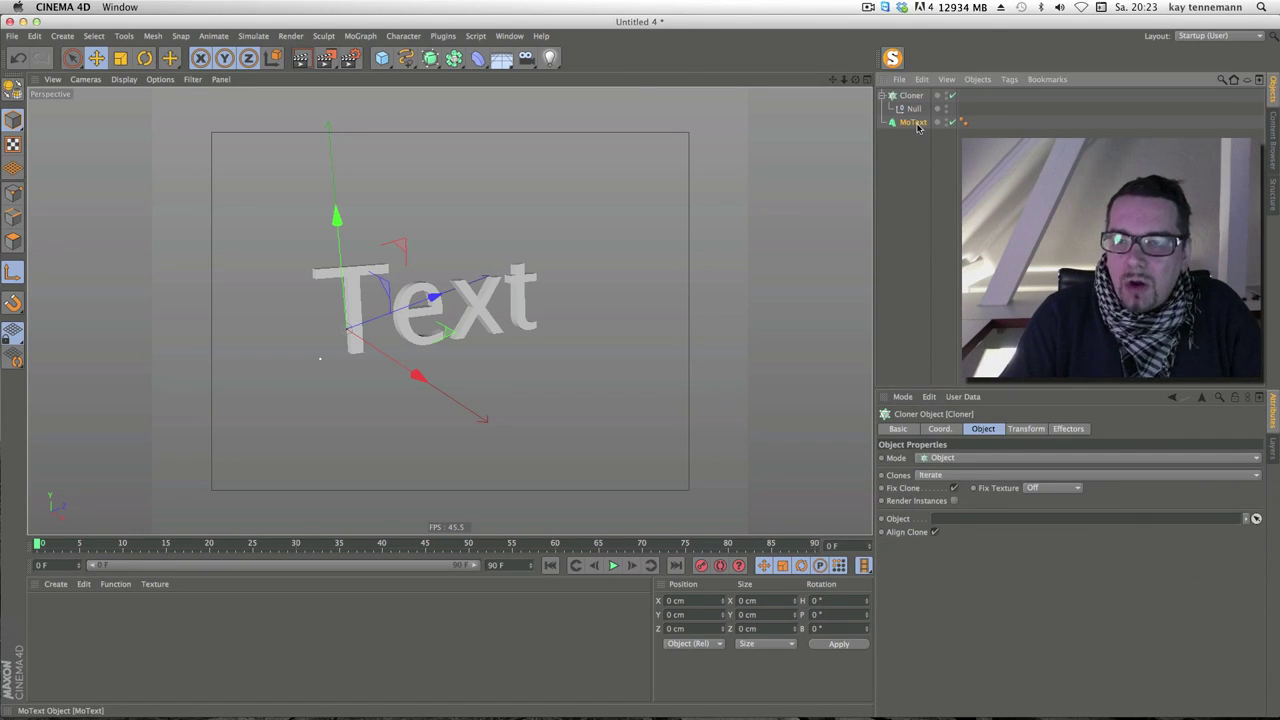
pyautogui.moveTo(912, 122); pyautogui.dragTo(950, 519)
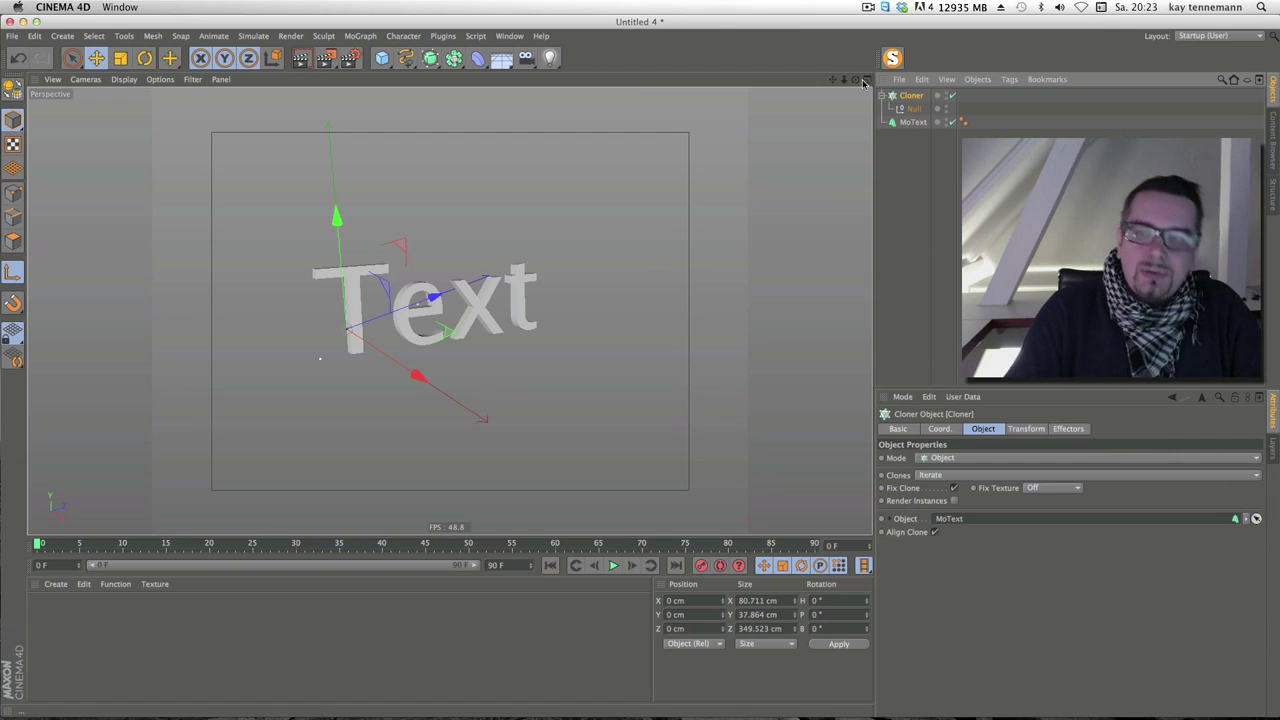
# Orbit closer to the Text and review the Cloner's linked MoText settings
pyautogui.moveTo(855, 79); pyautogui.dragTo(860, 85)
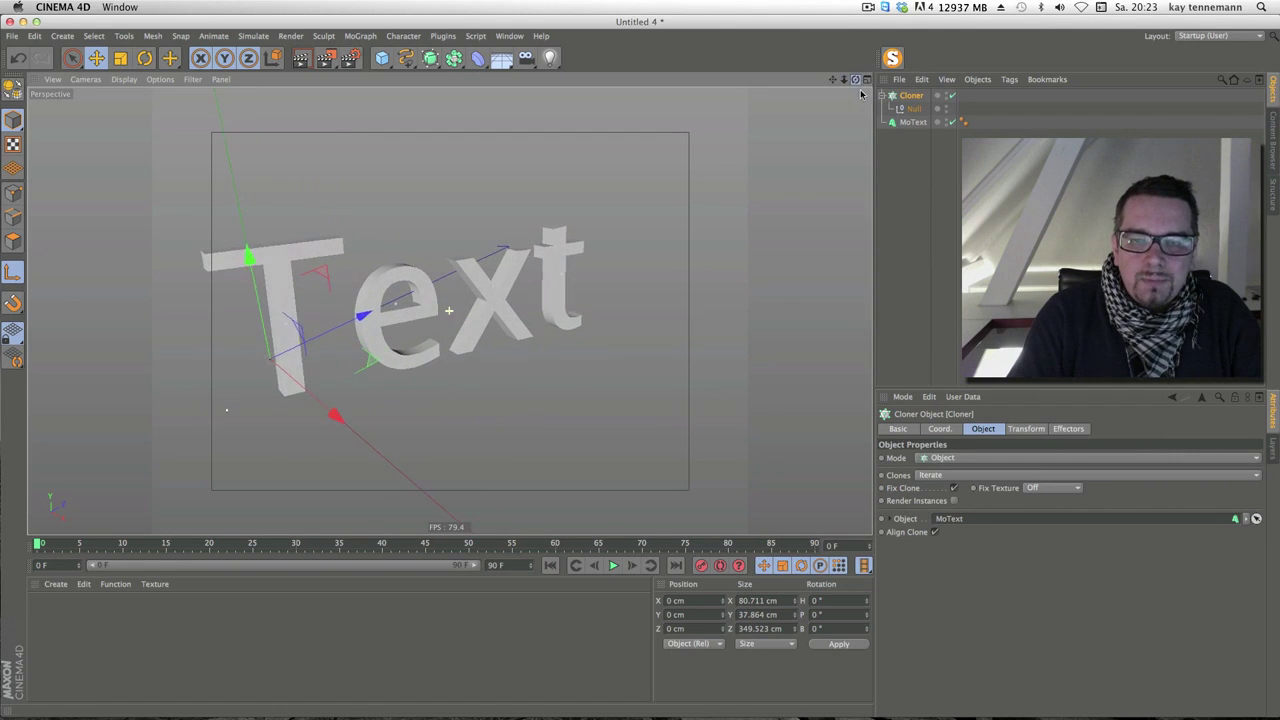
pyautogui.click(913, 95)
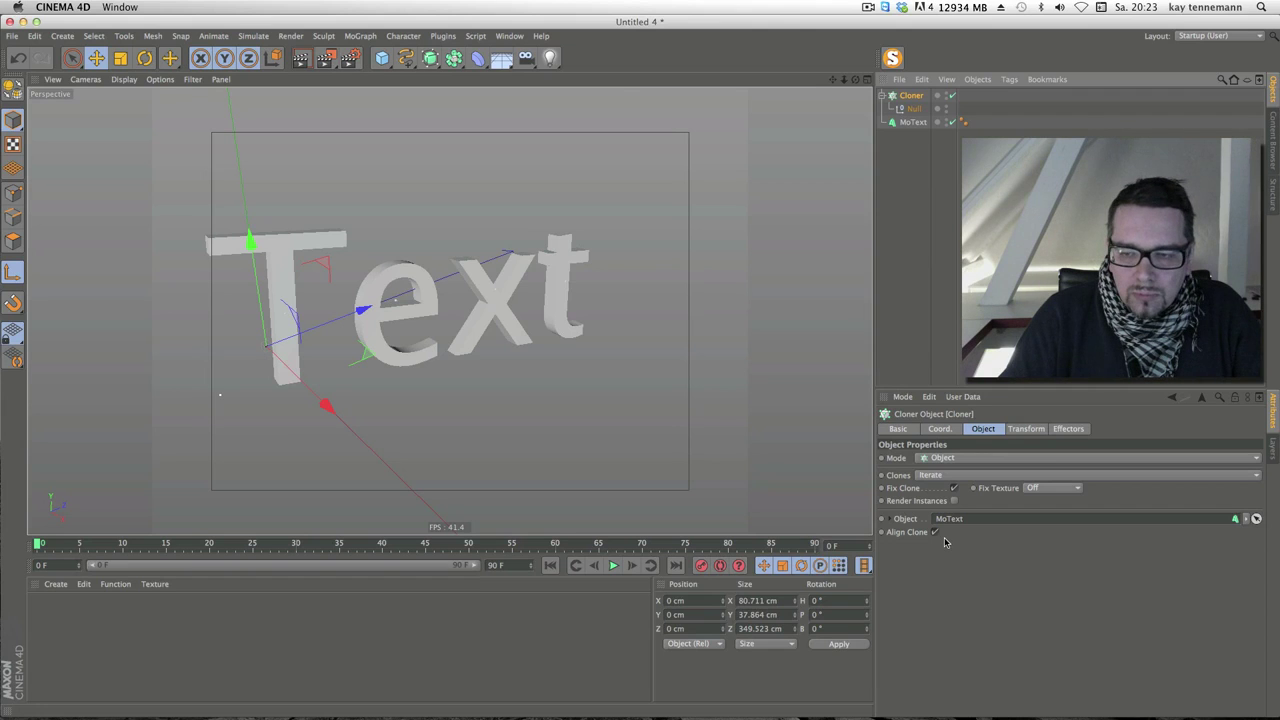
pyautogui.click(892, 519)
pyautogui.click(892, 519)
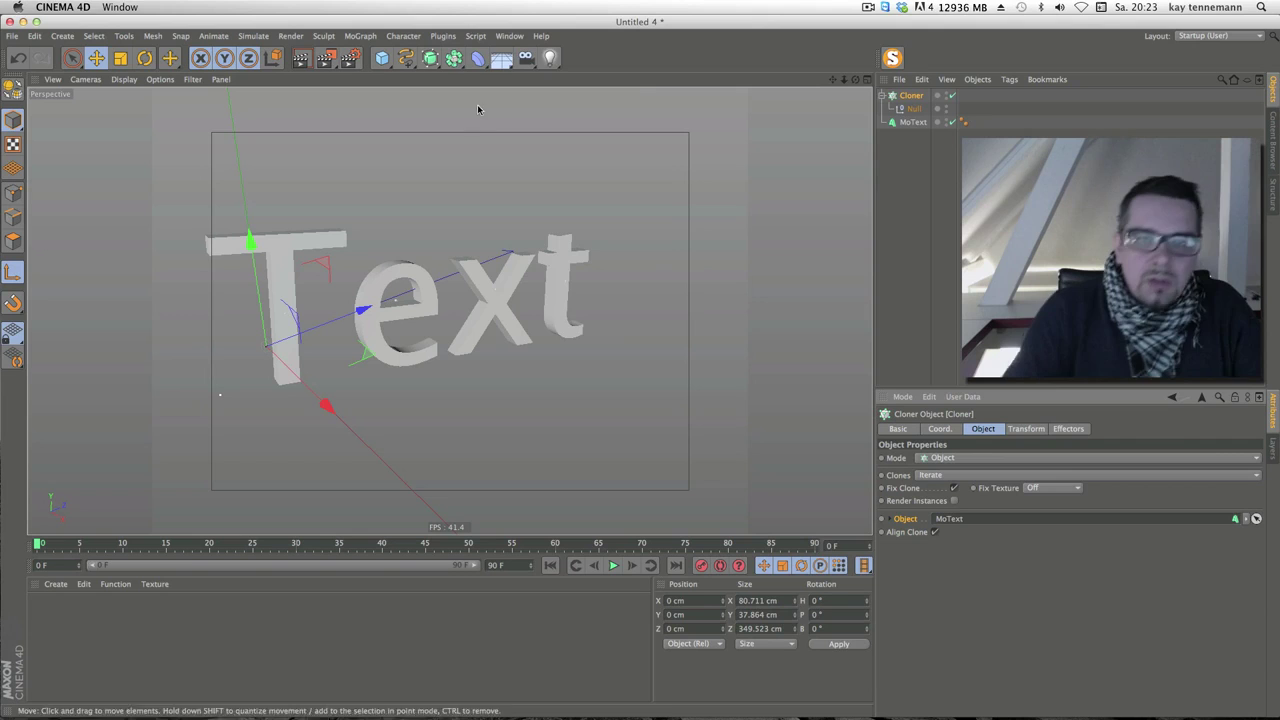
pyautogui.click(509, 35)
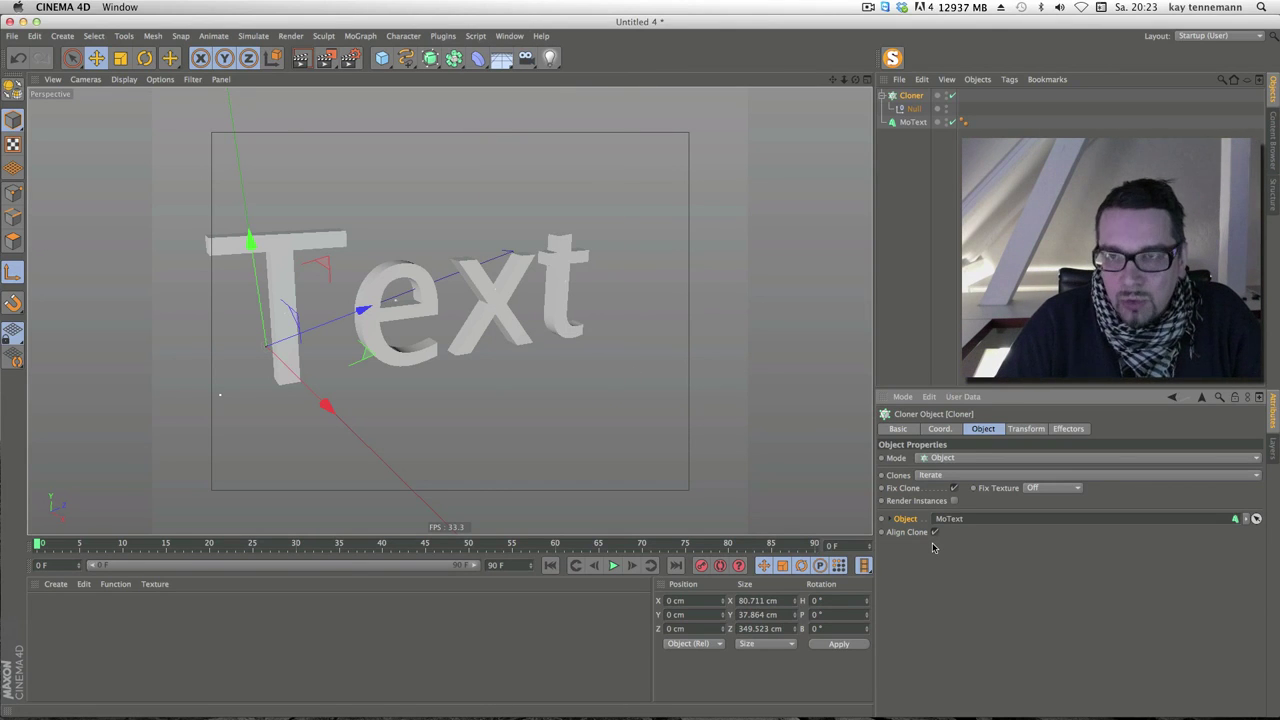
# Make MoText editable, move its four letters to top level, and delete the leftover MoText
pyautogui.click(911, 122)
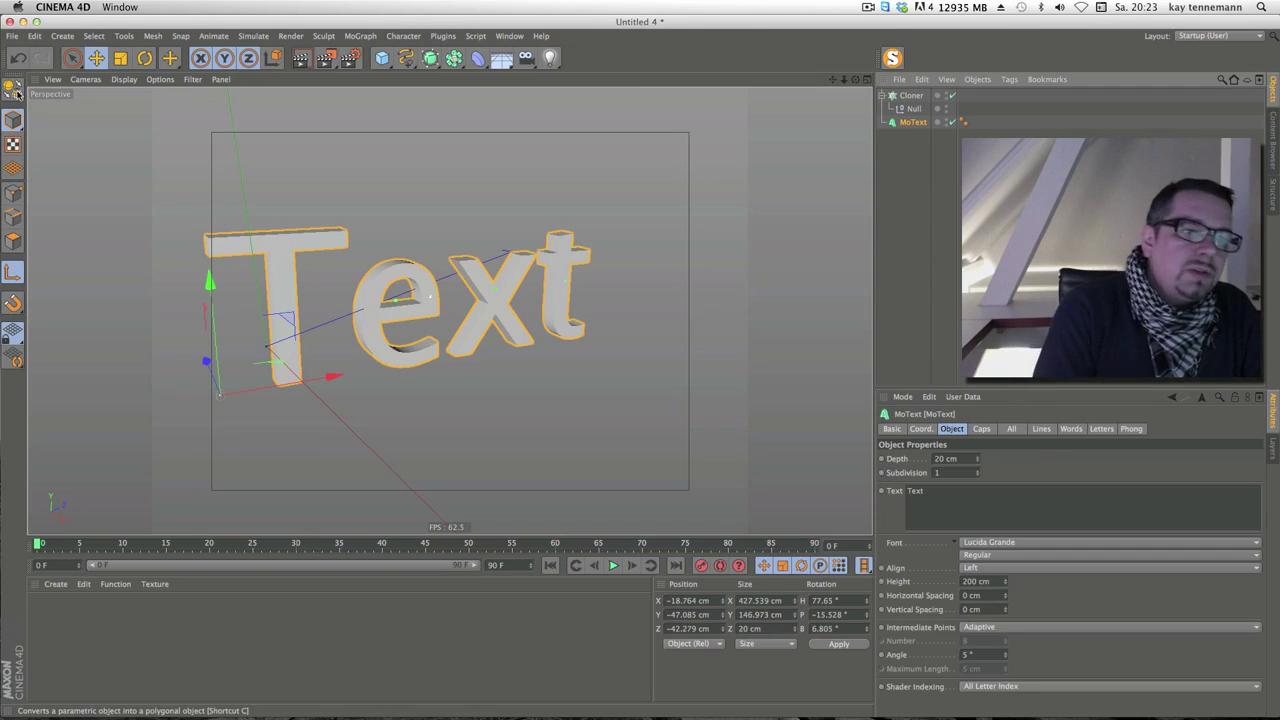
pyautogui.press('c')
pyautogui.click(881, 122)
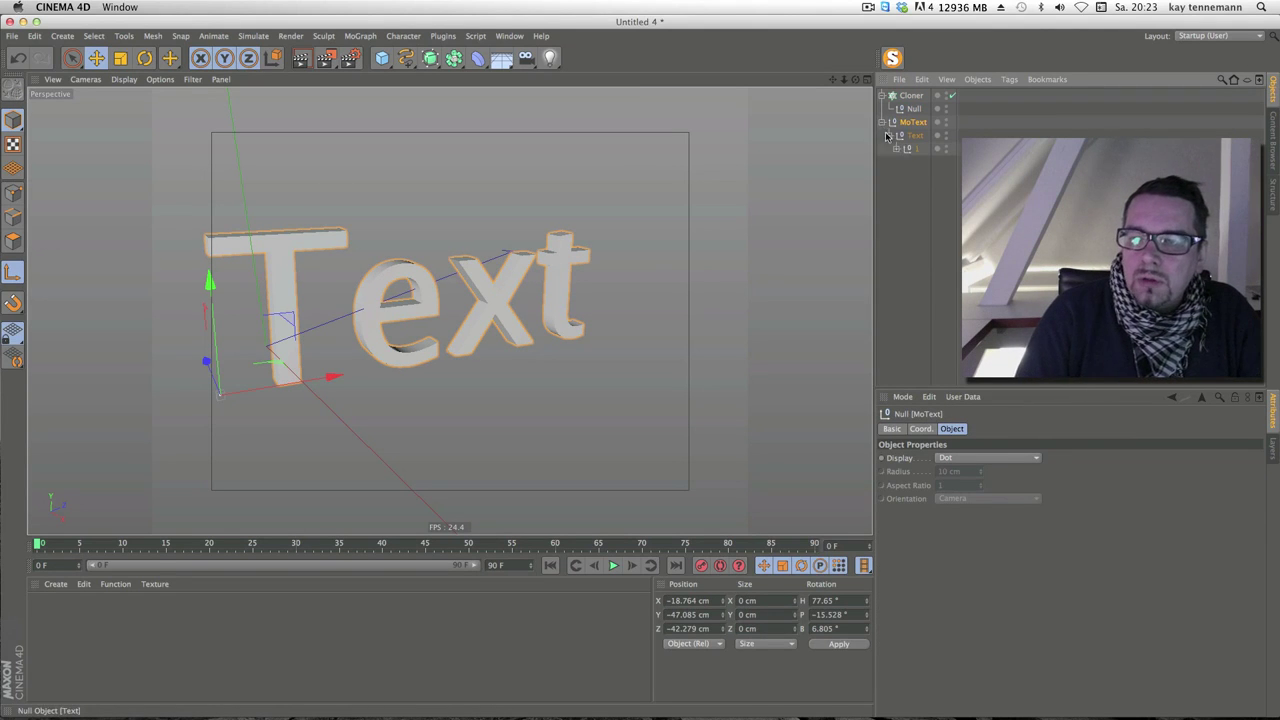
pyautogui.click(903, 161)
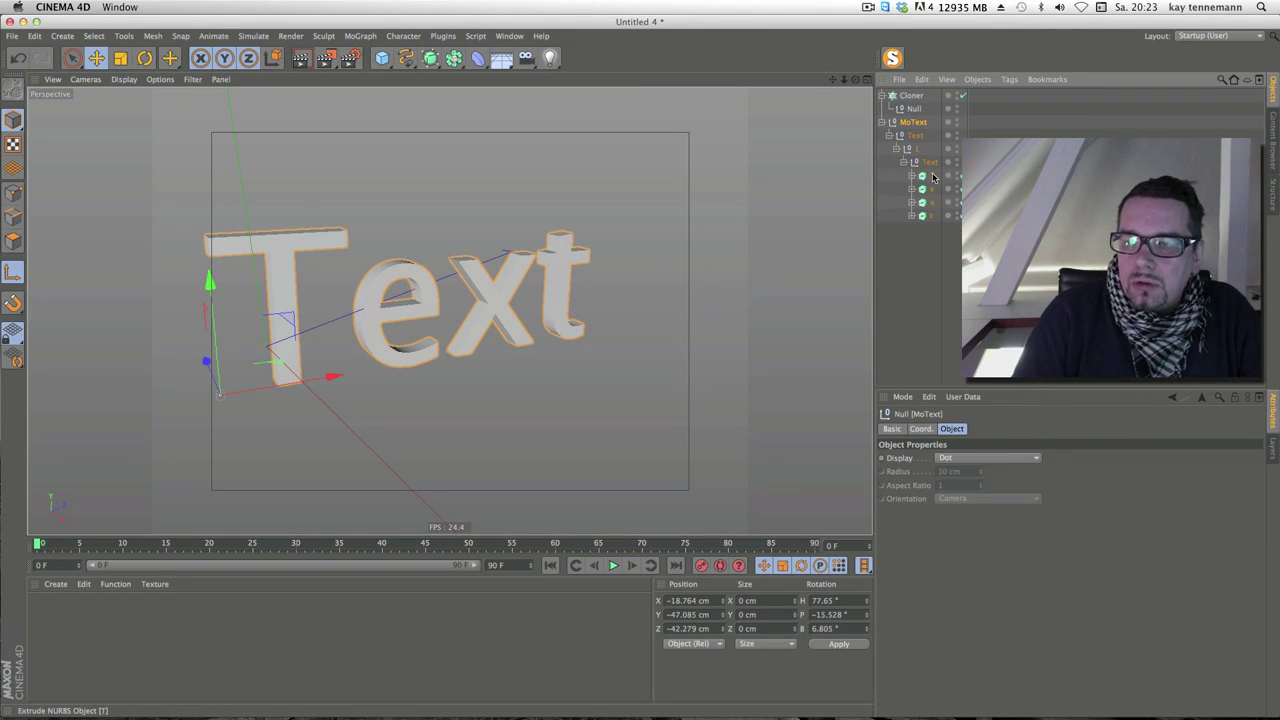
pyautogui.moveTo(917, 310)
pyautogui.mouseDown()
pyautogui.moveTo(905, 172)
pyautogui.moveTo(905, 198)
pyautogui.mouseUp()
pyautogui.click(903, 215)
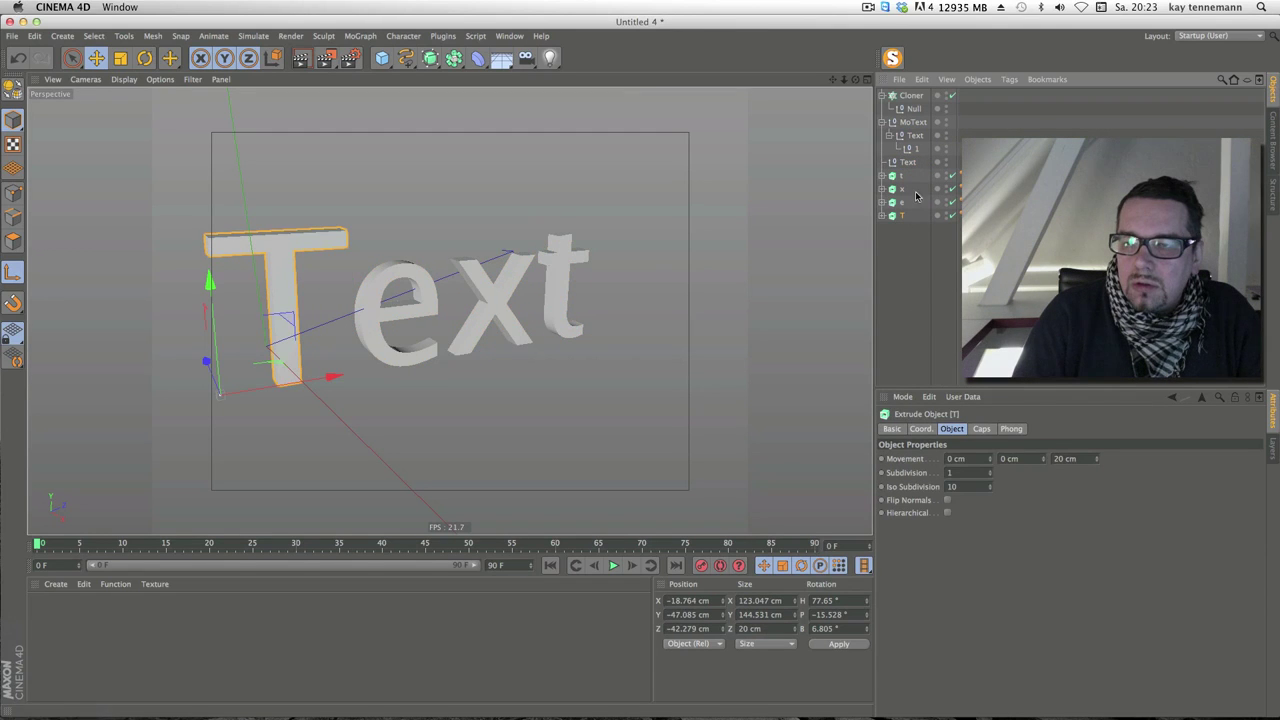
pyautogui.click(911, 123)
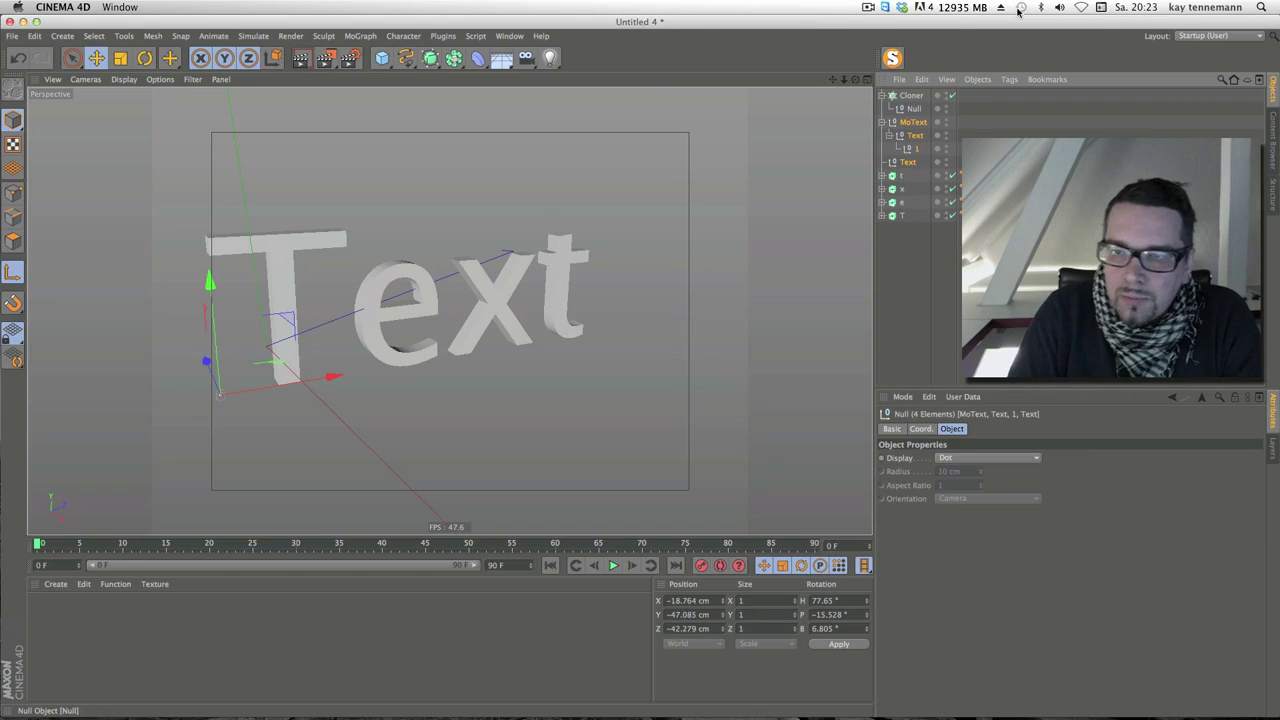
pyautogui.press('Delete')
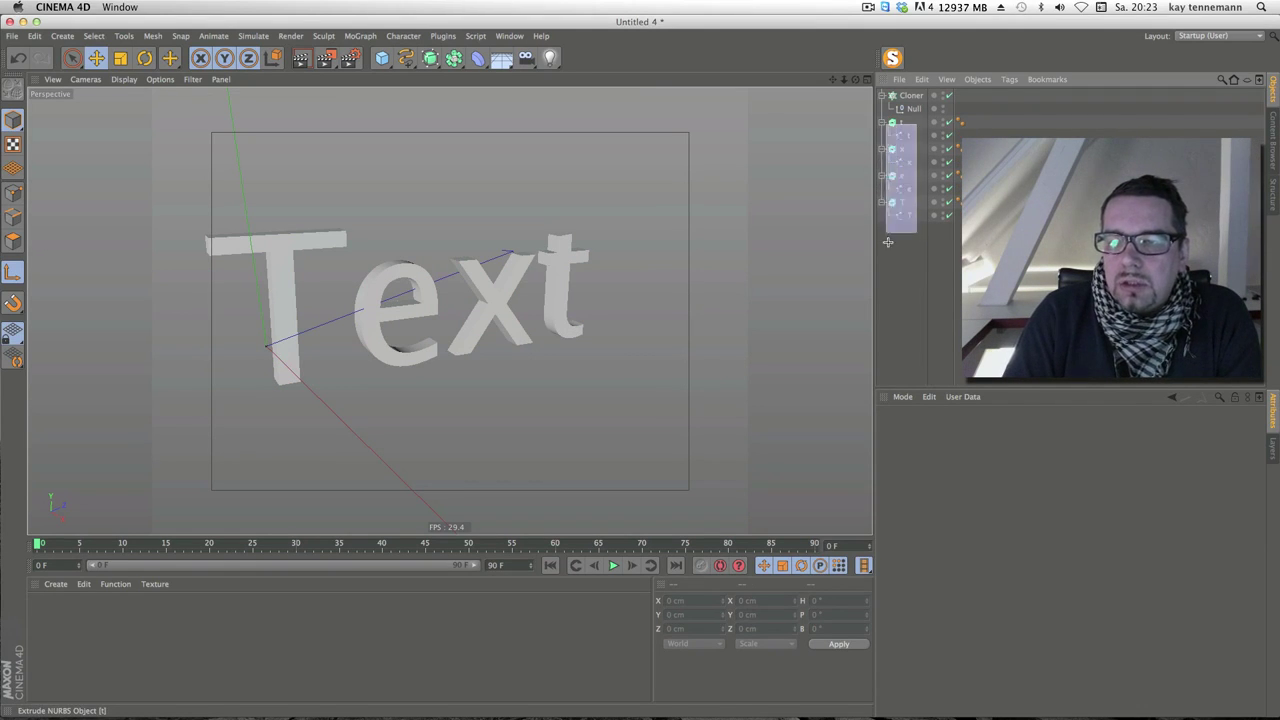
# Convert the letters to polygons and merge them with their caps into t.1 via Connect Objects + Delete
pyautogui.moveTo(912, 124); pyautogui.dragTo(884, 222)
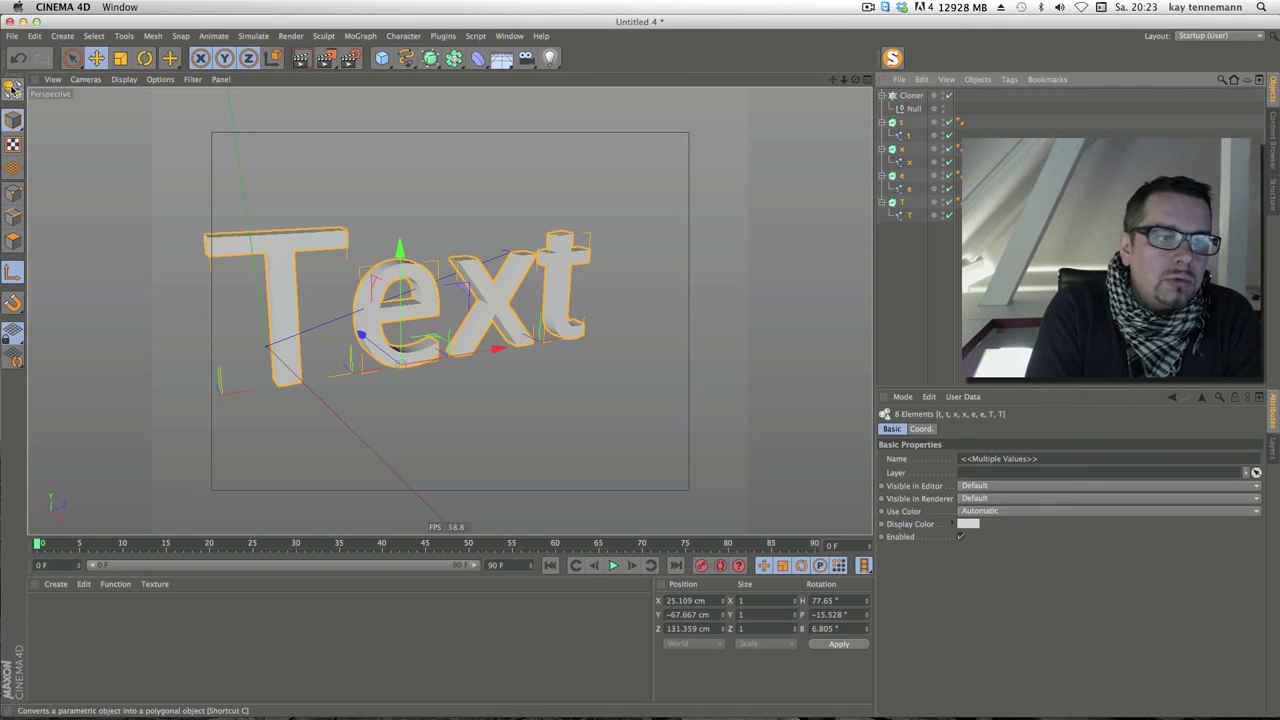
pyautogui.click(12, 88)
pyautogui.click(881, 122)
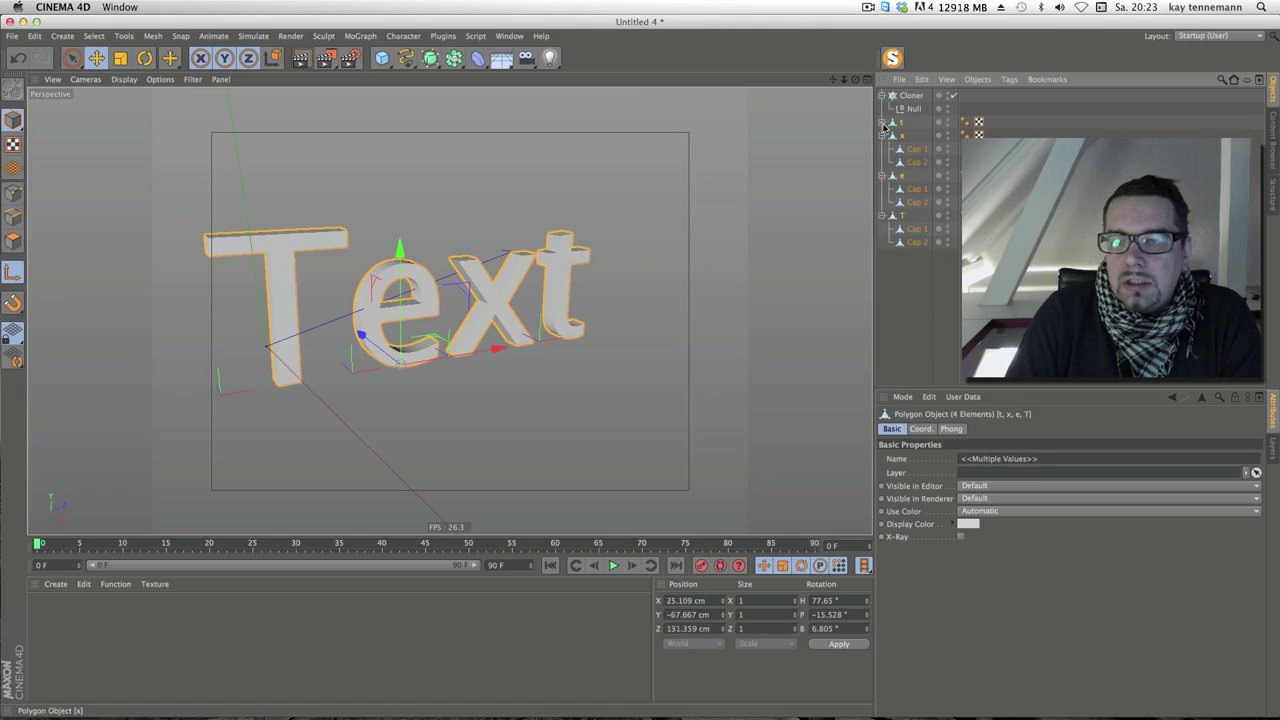
pyautogui.click(882, 122)
pyautogui.keyDown('shift'); pyautogui.click(905, 270); pyautogui.keyUp('shift')
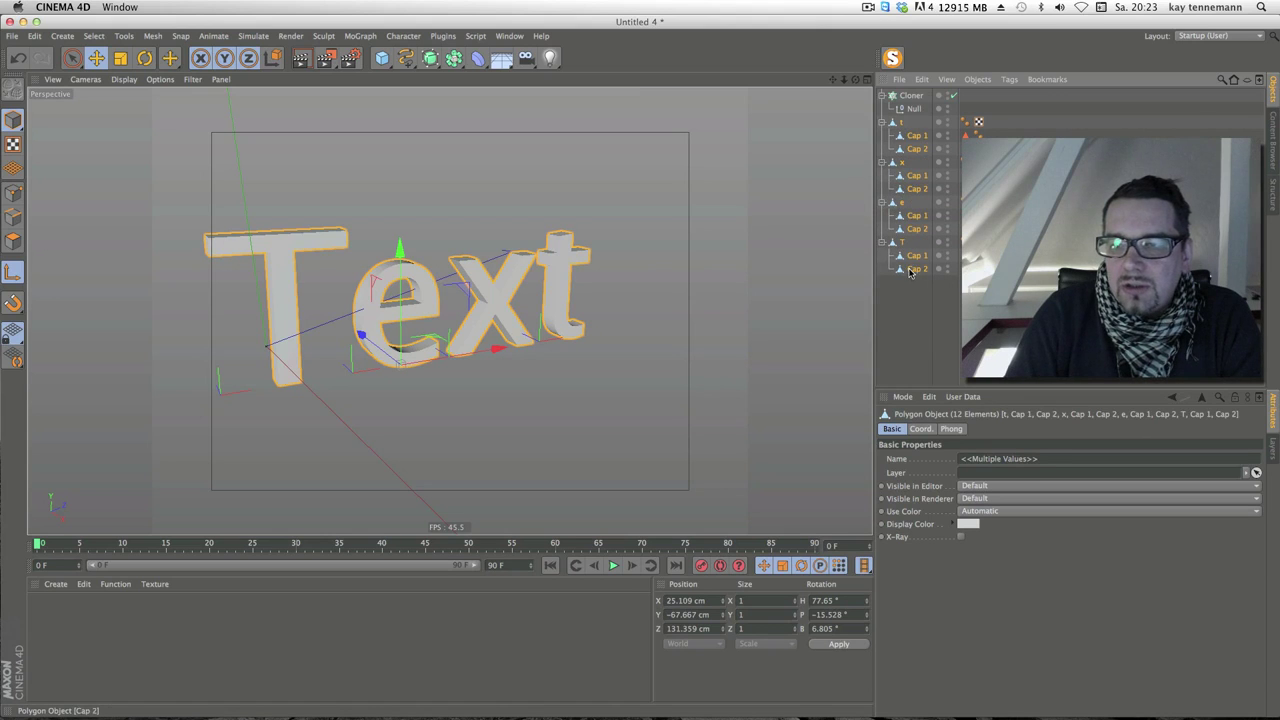
pyautogui.click(190, 37)
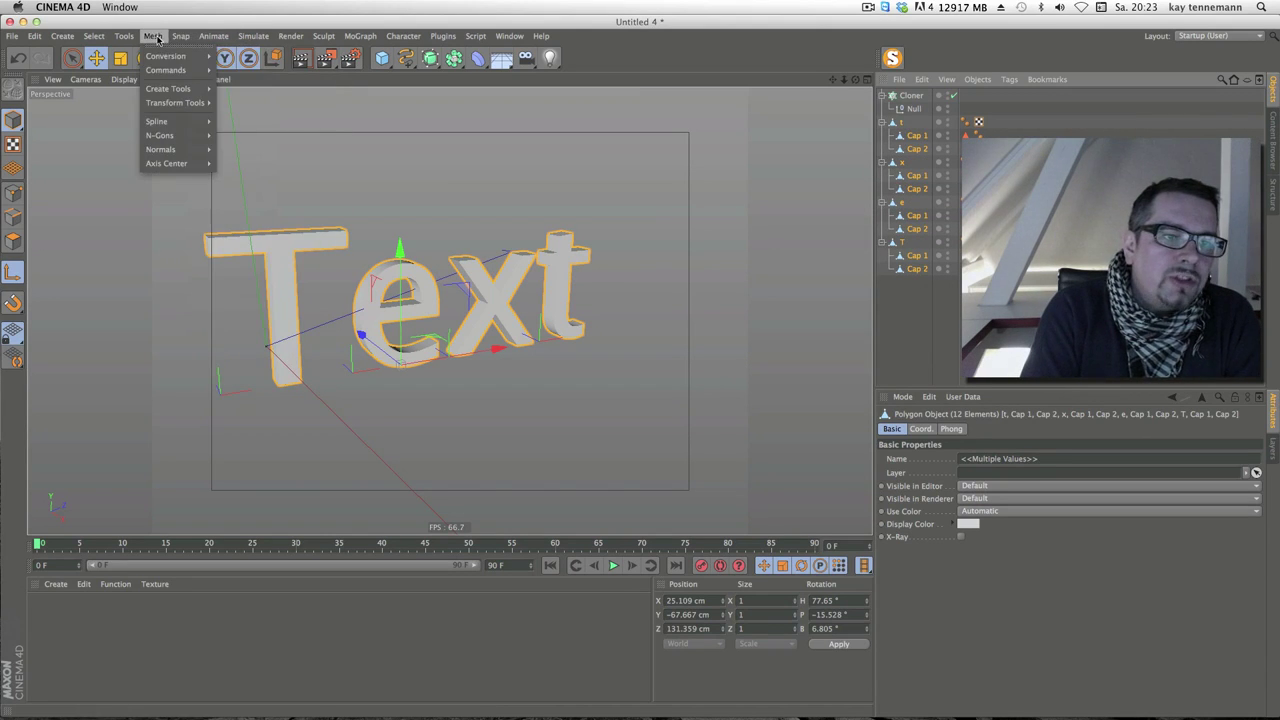
pyautogui.moveTo(152, 36)
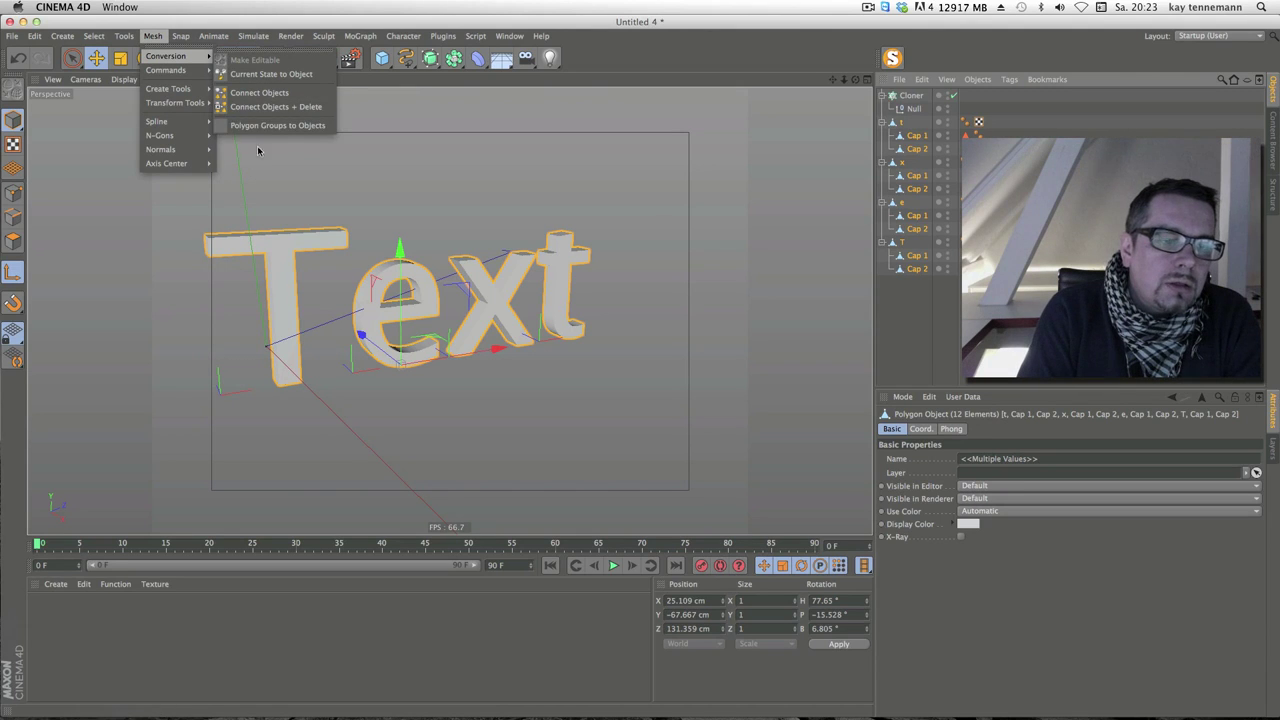
pyautogui.click(282, 107)
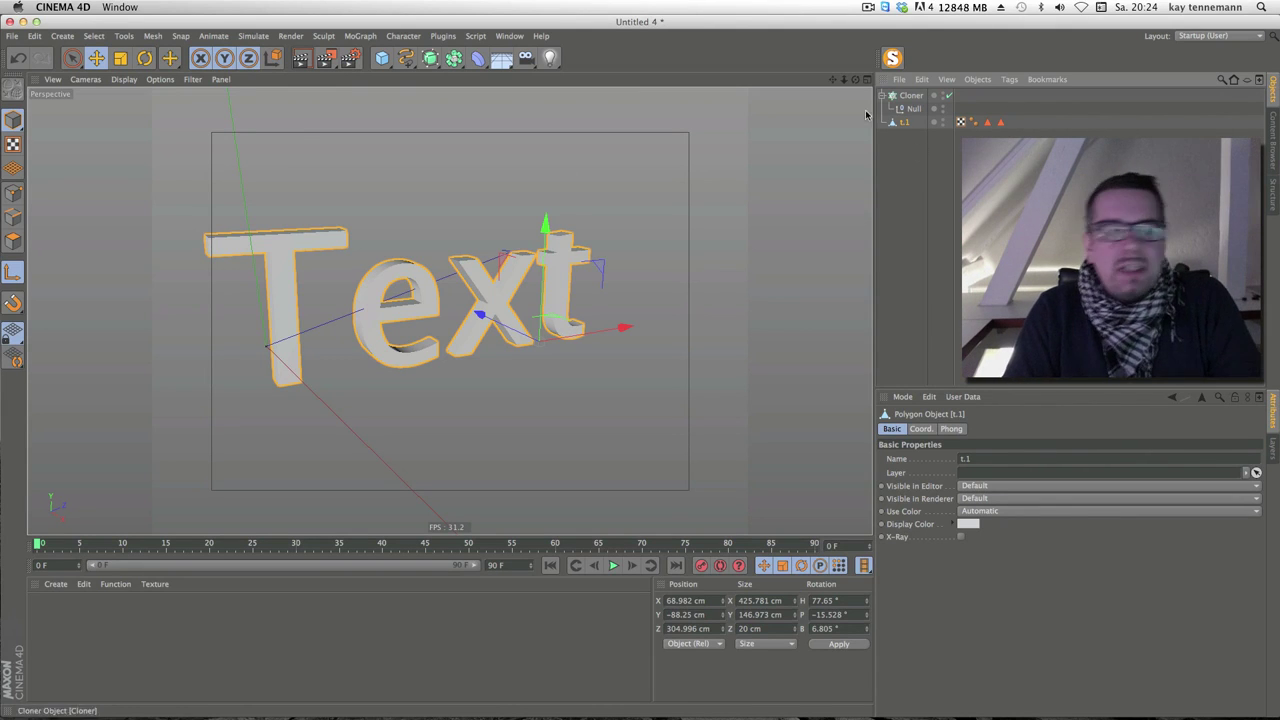
# Select all of t.1's points and weld them with Optimize at 0.01 cm tolerance
pyautogui.click(13, 192)
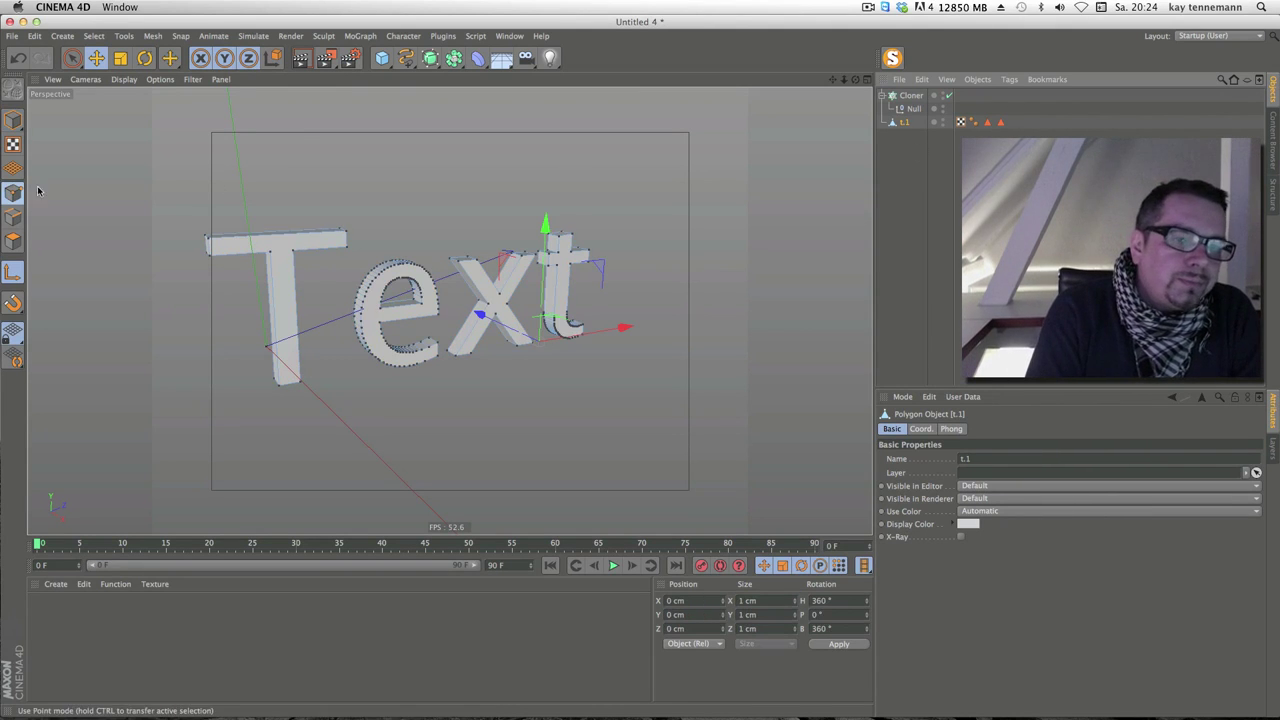
pyautogui.click(93, 36)
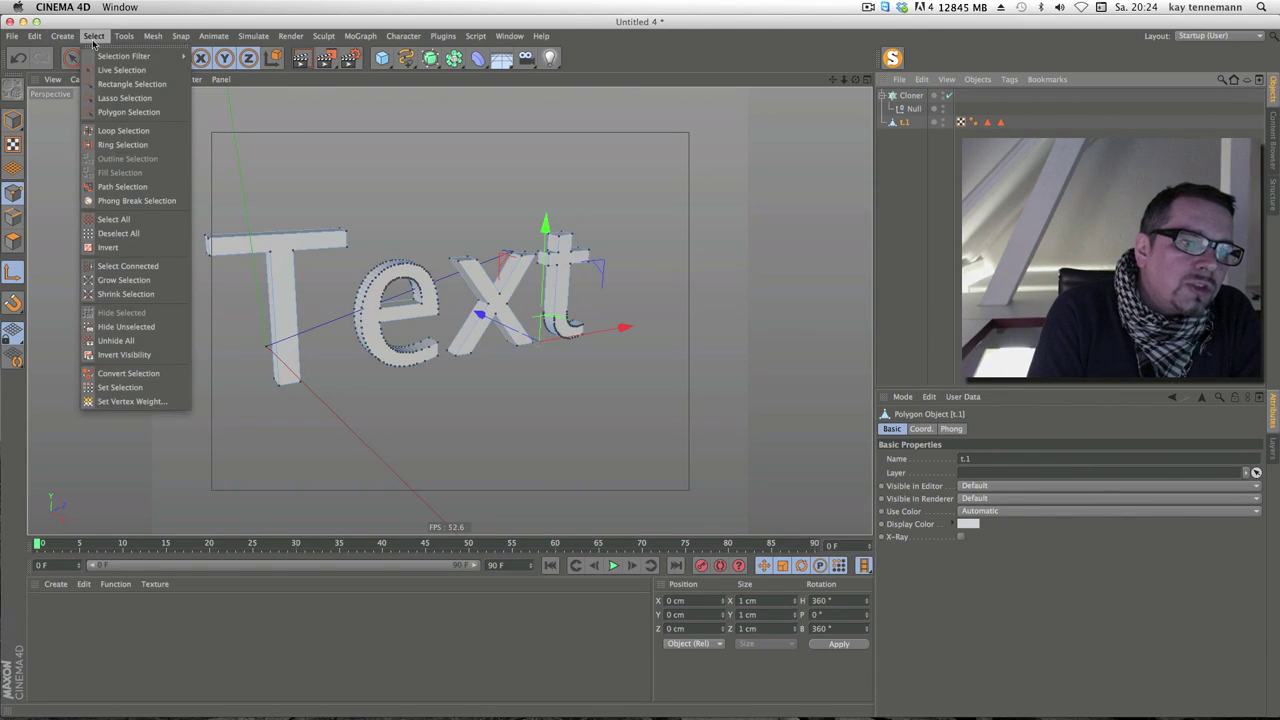
pyautogui.click(146, 219)
pyautogui.rightClick(688, 350)
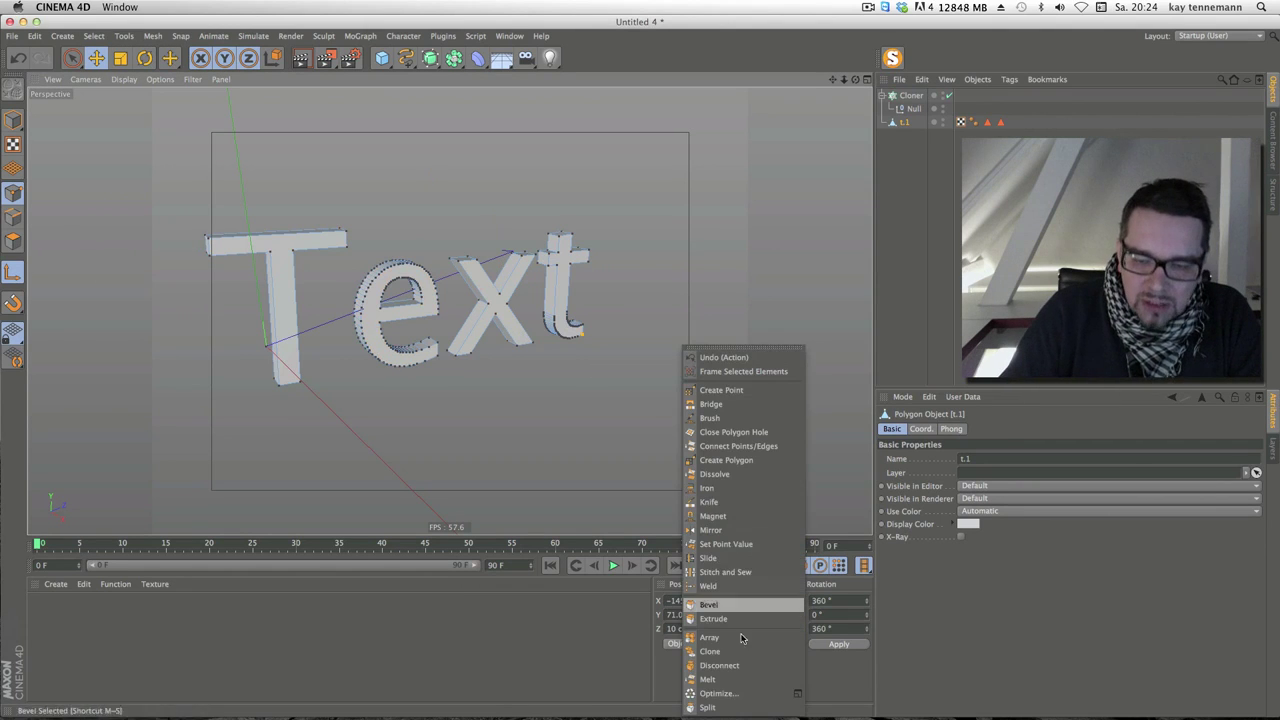
pyautogui.click(797, 693)
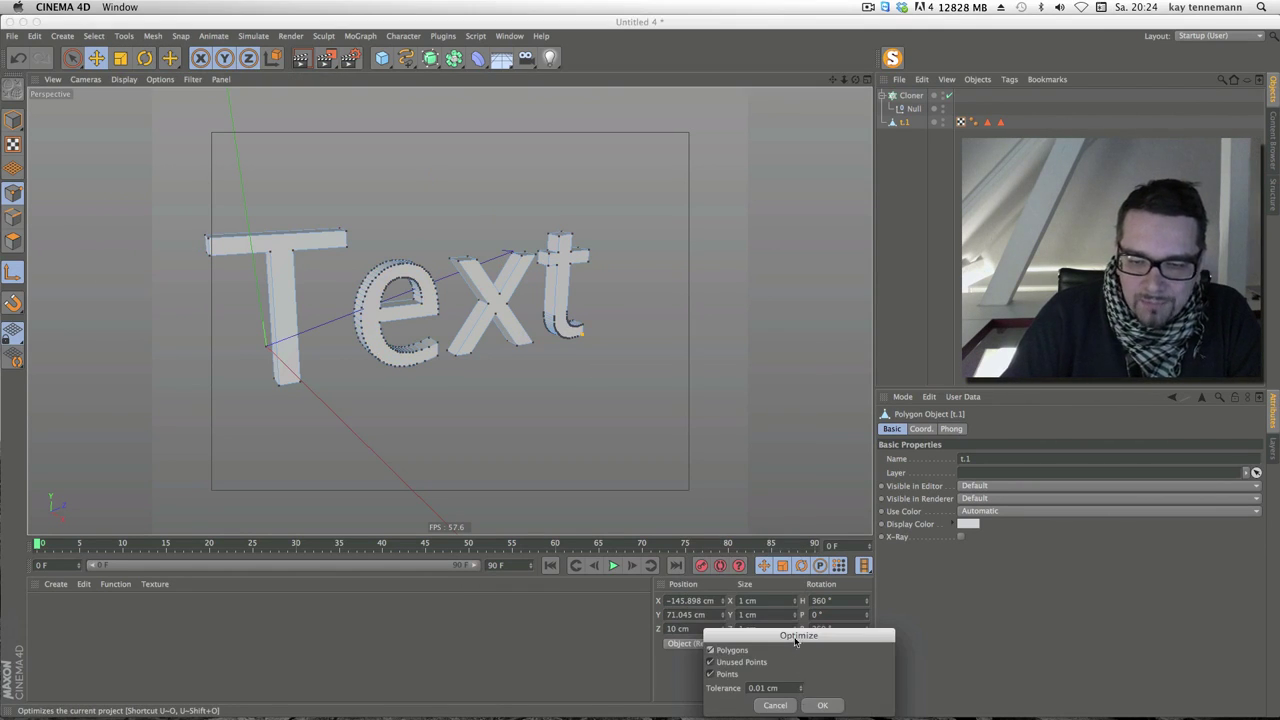
pyautogui.moveTo(796, 641); pyautogui.dragTo(769, 234)
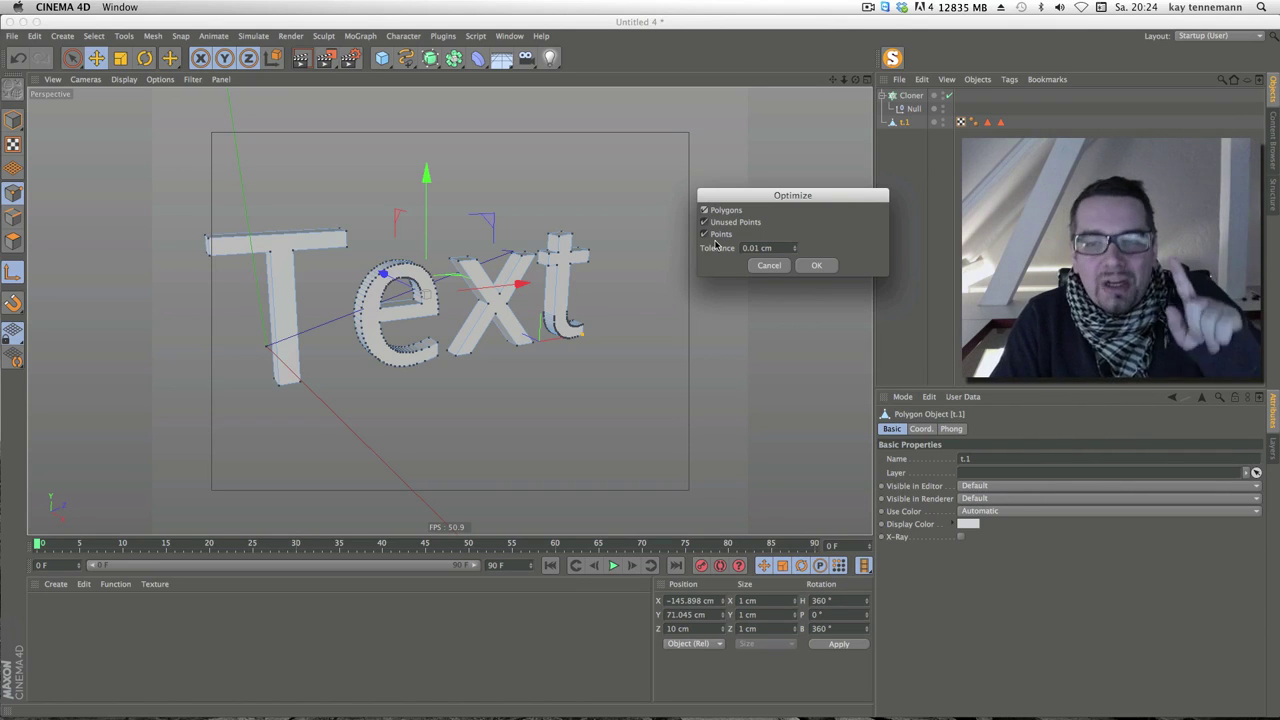
pyautogui.click(817, 266)
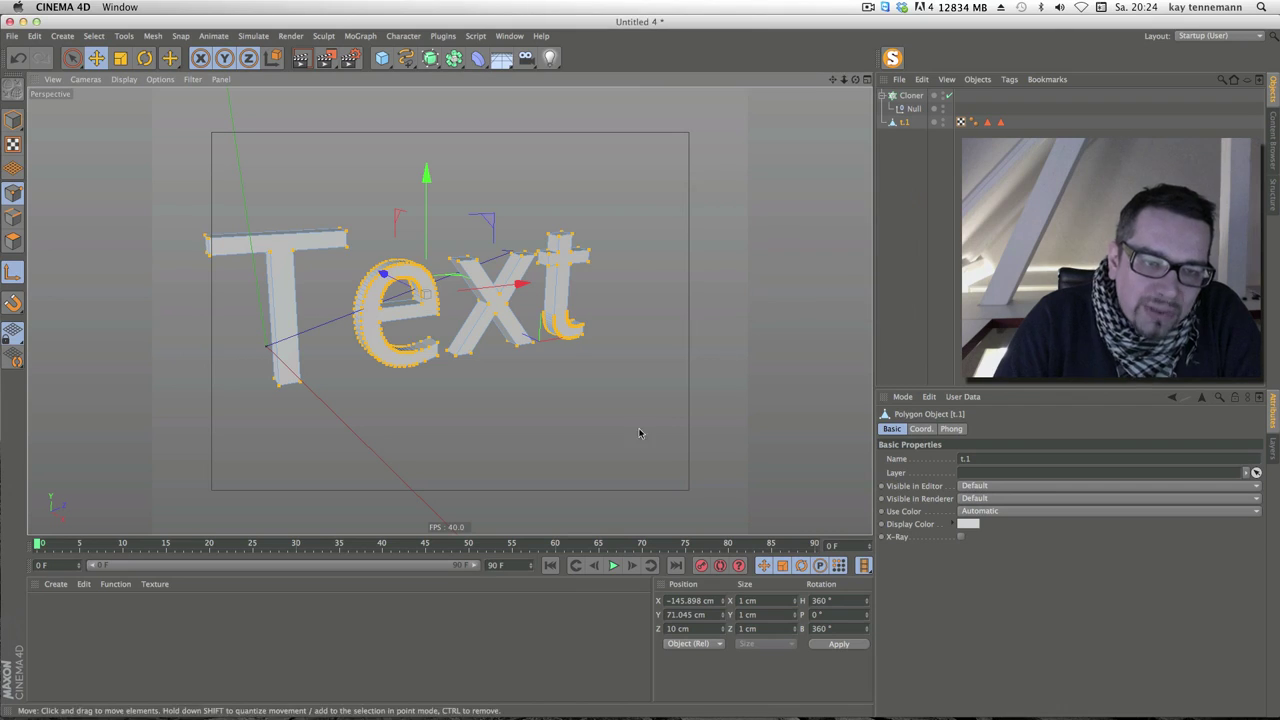
pyautogui.click(899, 243)
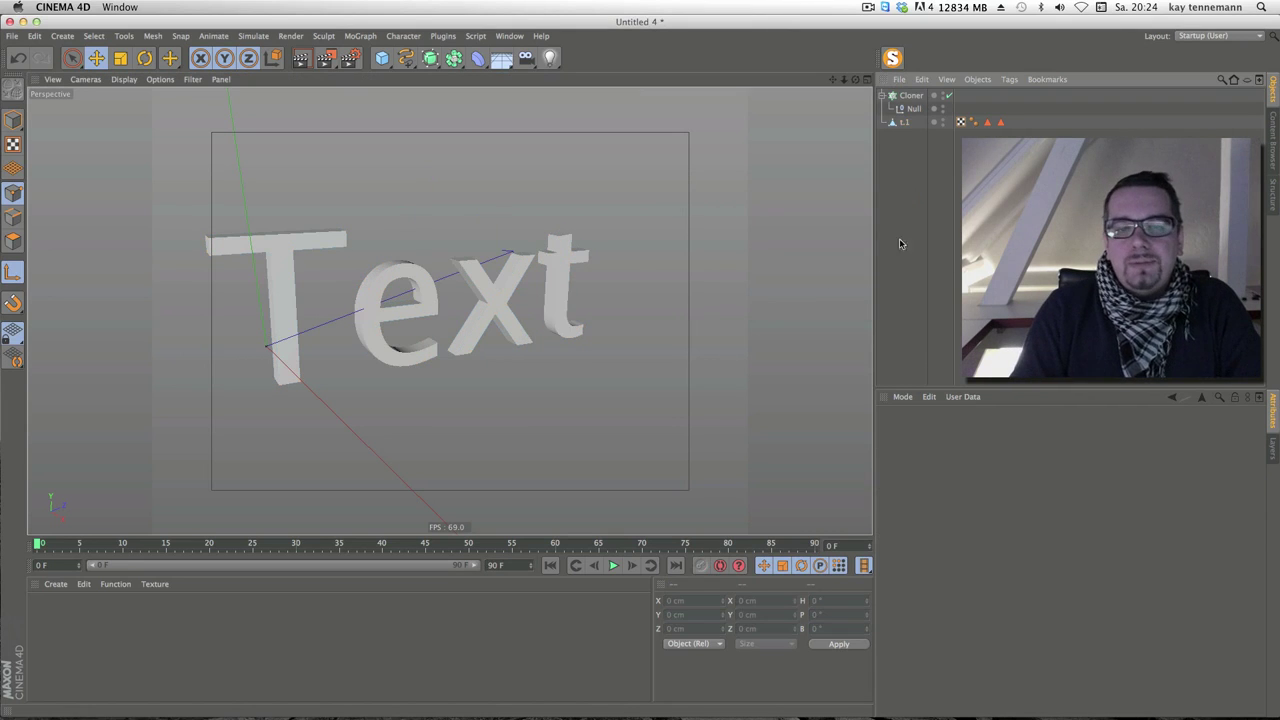
pyautogui.click(912, 97)
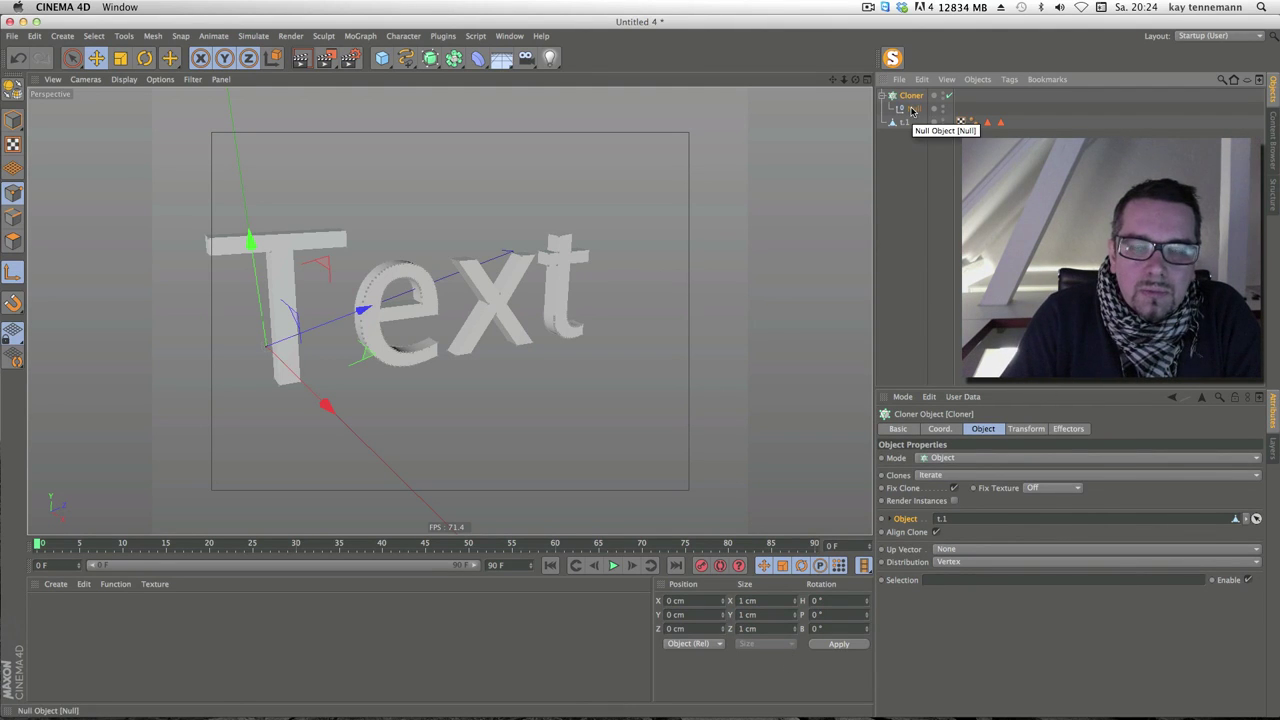
# Add a Cube as the Cloner's clone and scale it down to about 7%
pyautogui.moveTo(381, 58); pyautogui.dragTo(423, 76)
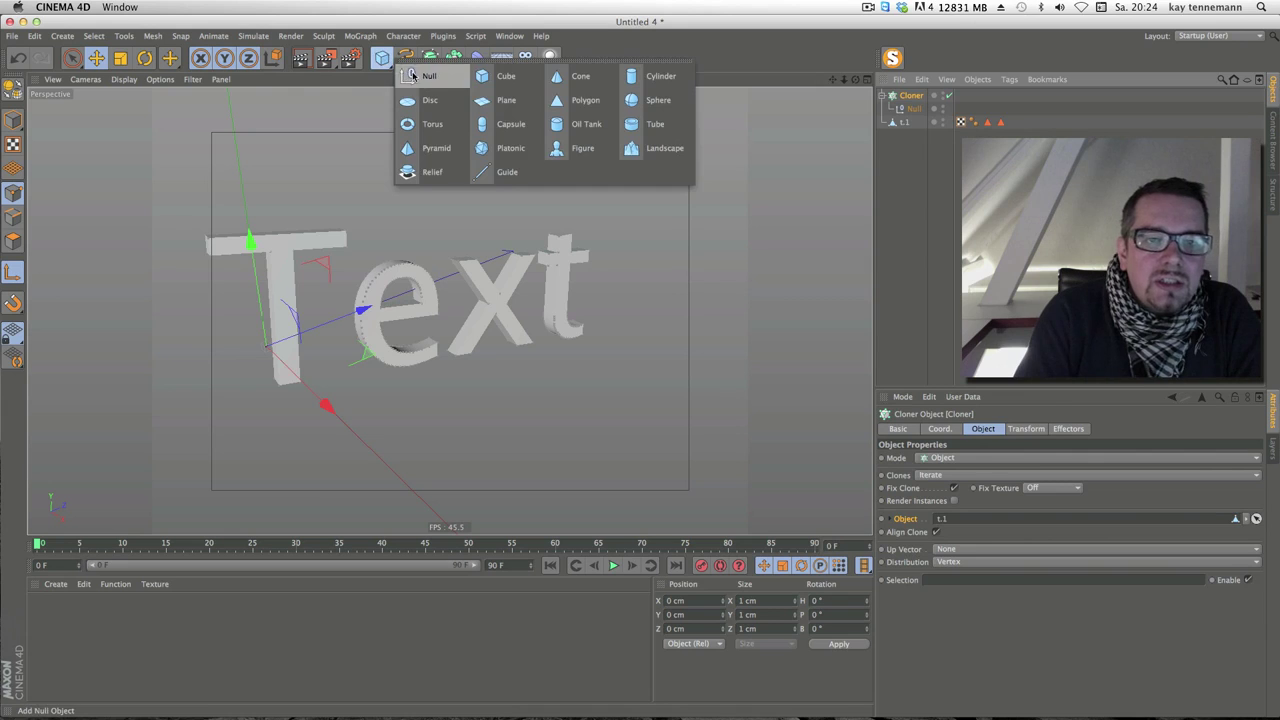
pyautogui.moveTo(911, 119); pyautogui.dragTo(912, 118)
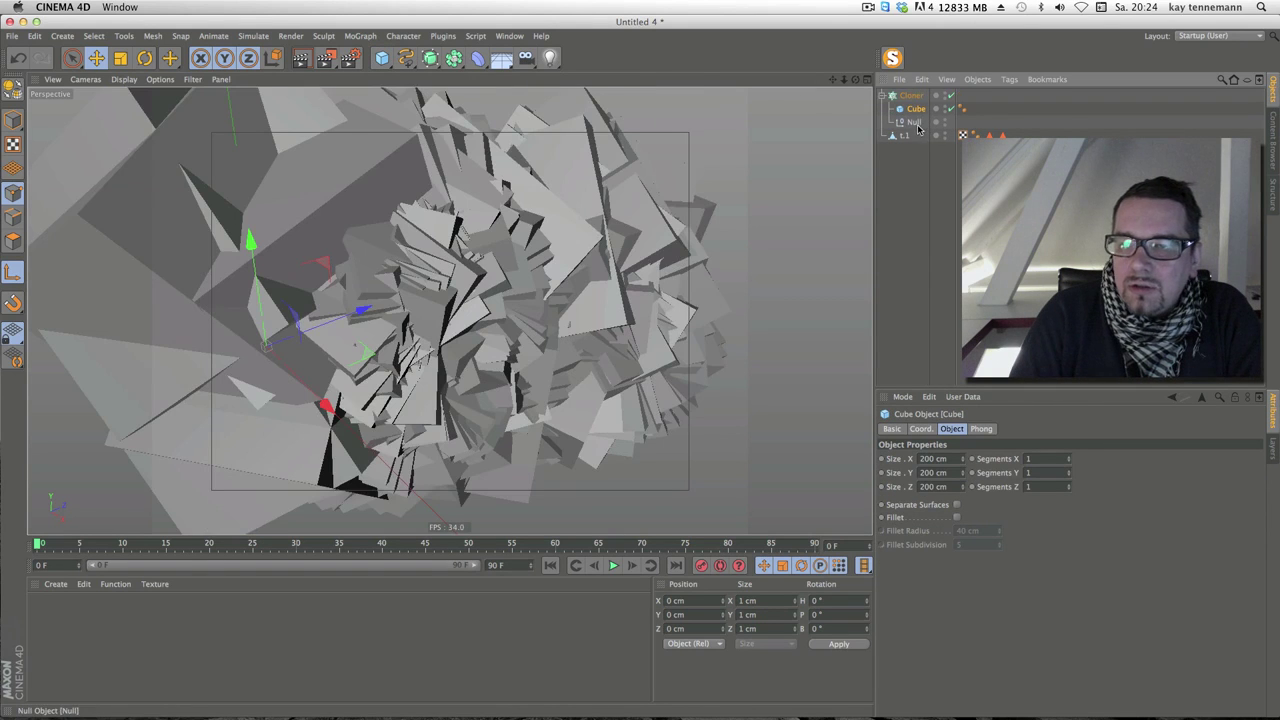
pyautogui.press('t')
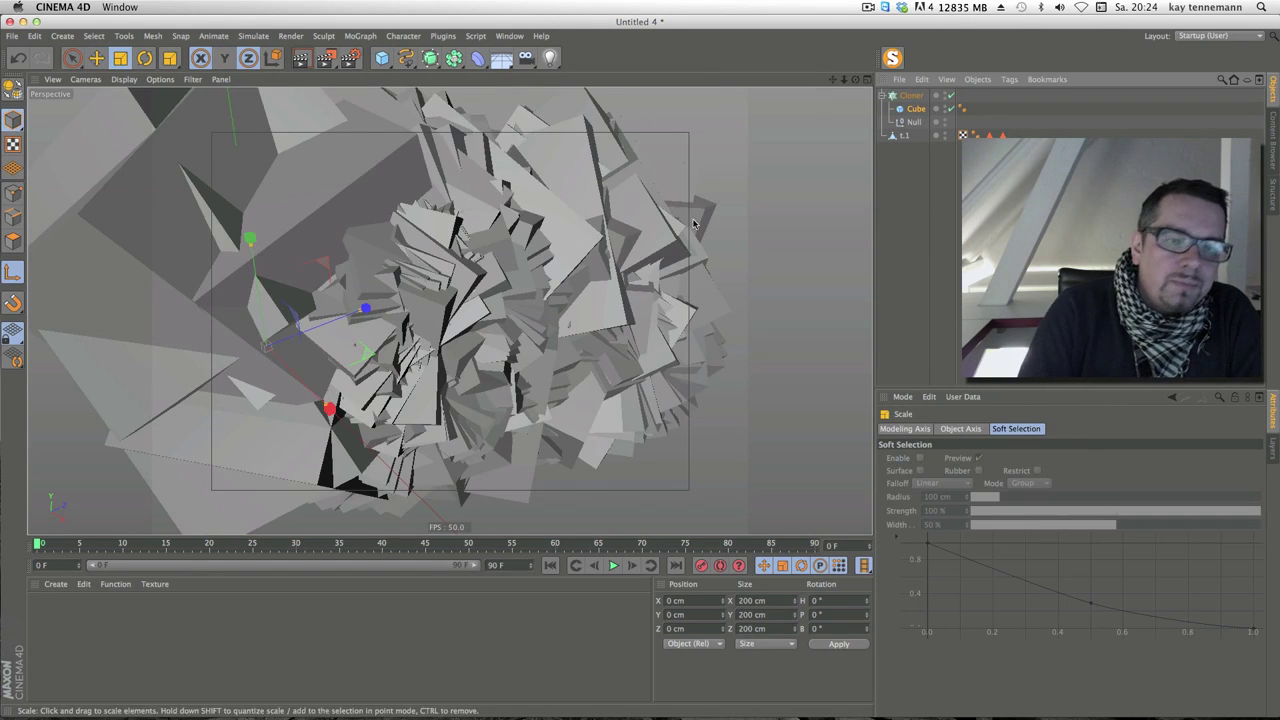
pyautogui.moveTo(400, 440); pyautogui.dragTo(281, 439)
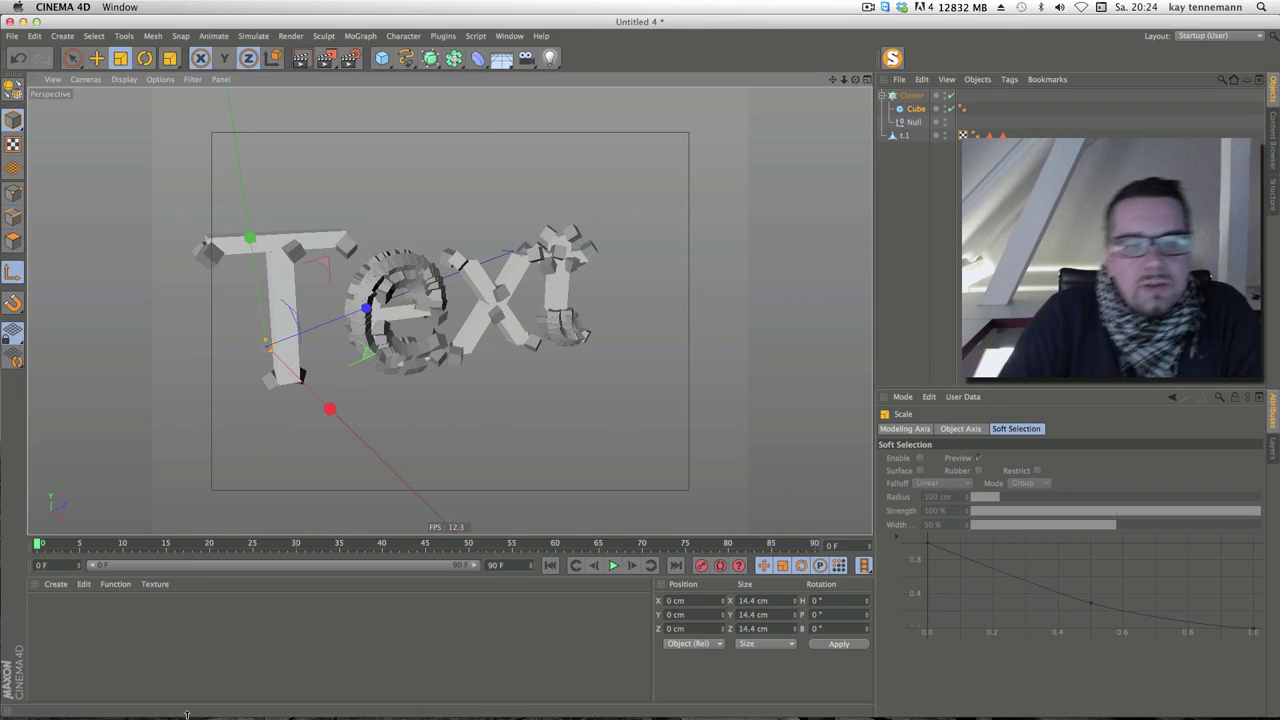
# Set the Cloner to Surface distribution with 558 clones, then delete its Cube child
pyautogui.click(911, 96)
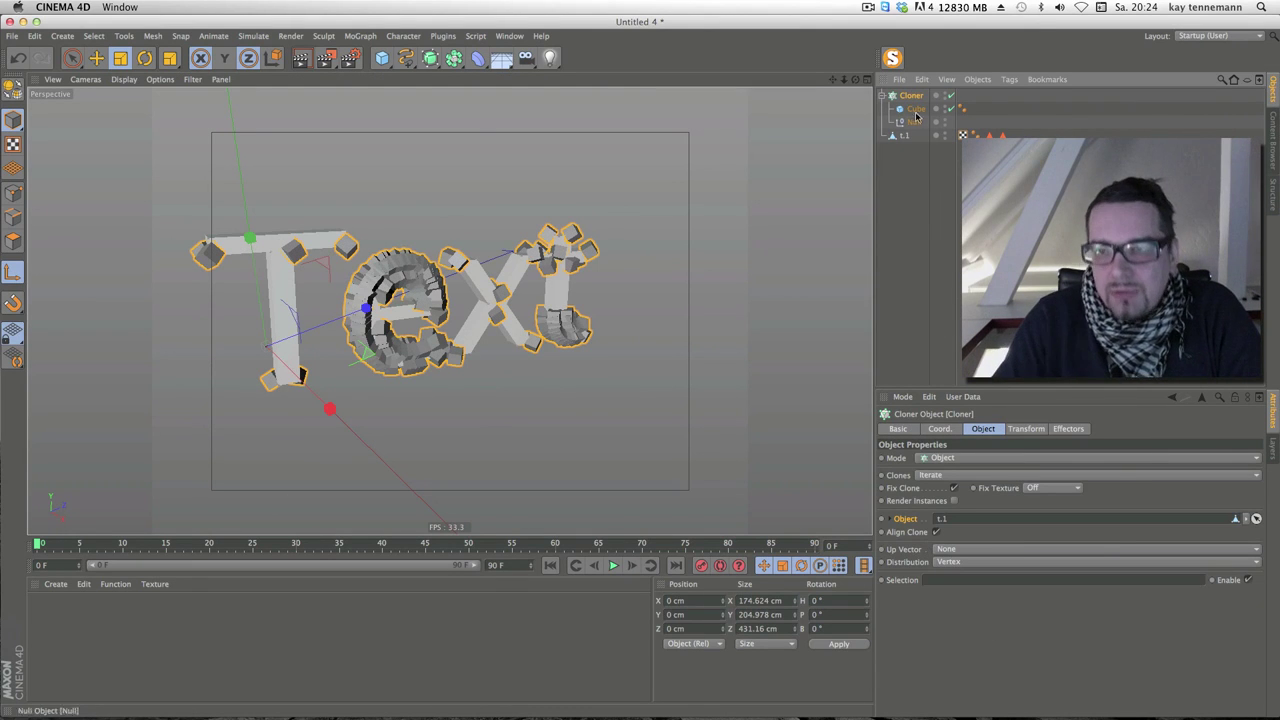
pyautogui.click(919, 135)
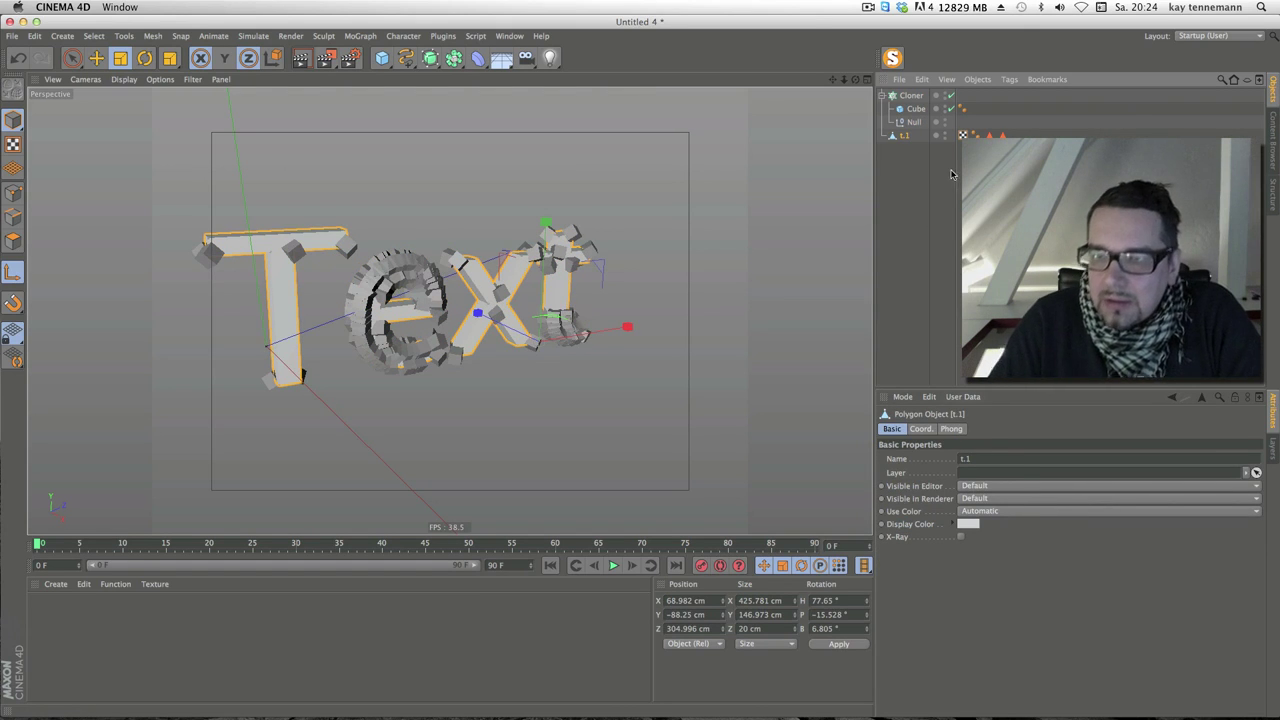
pyautogui.click(911, 96)
pyautogui.click(966, 564)
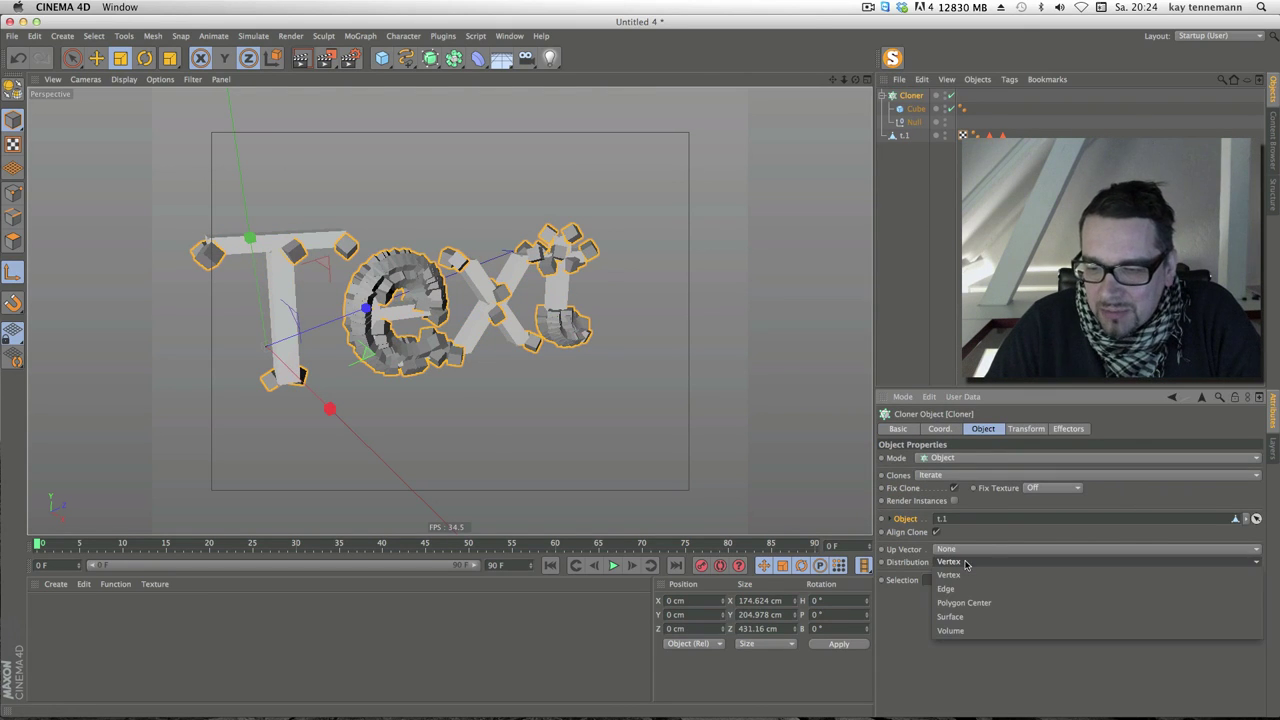
pyautogui.click(968, 588)
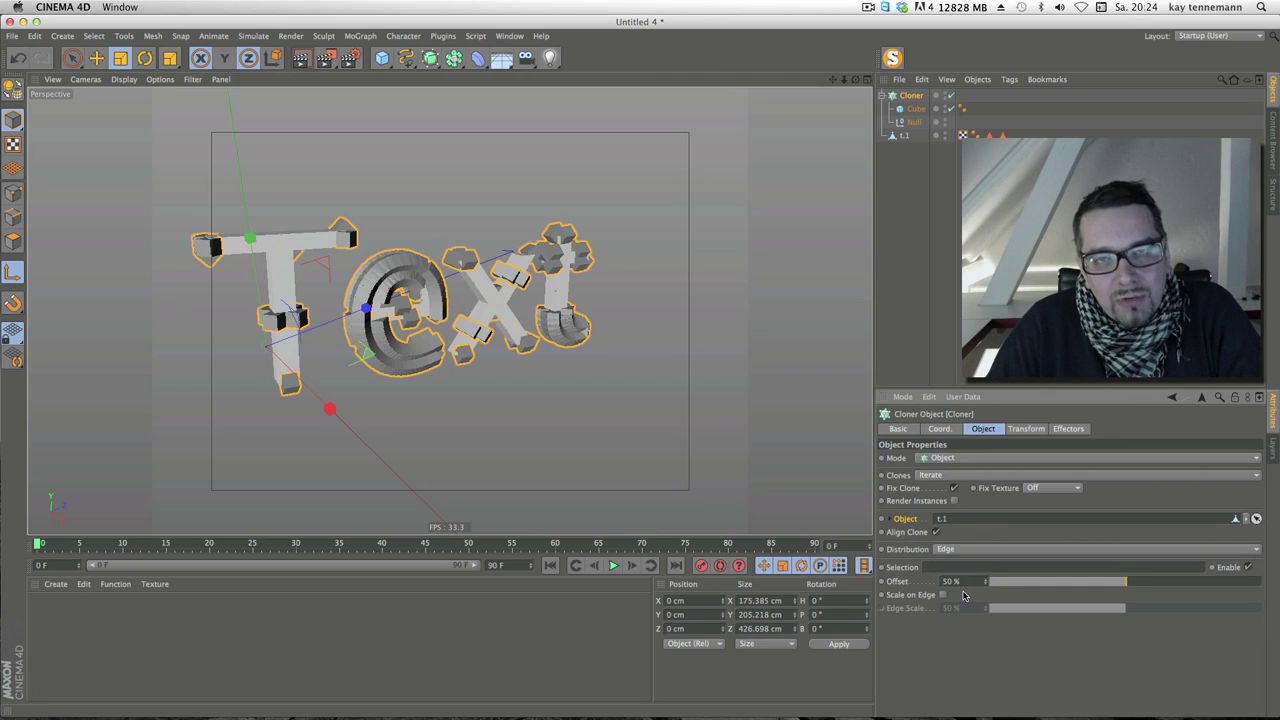
pyautogui.click(967, 558)
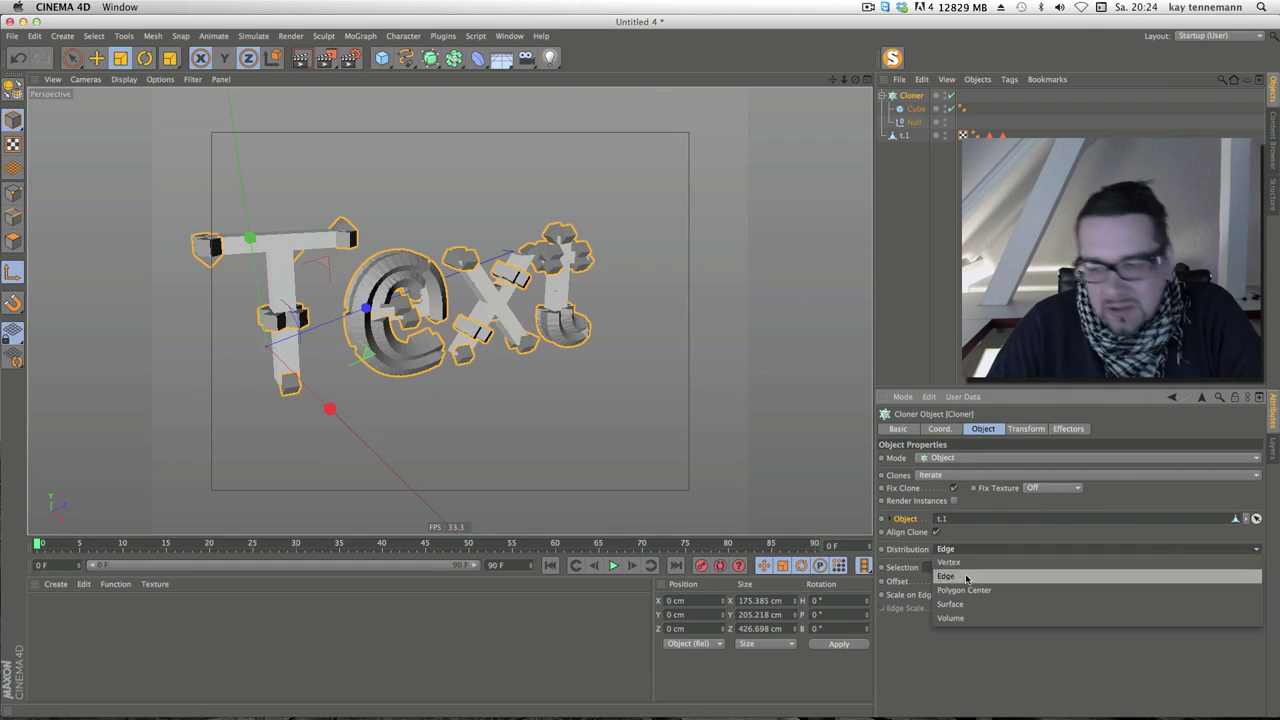
pyautogui.click(967, 605)
pyautogui.moveTo(1039, 616); pyautogui.dragTo(1278, 612)
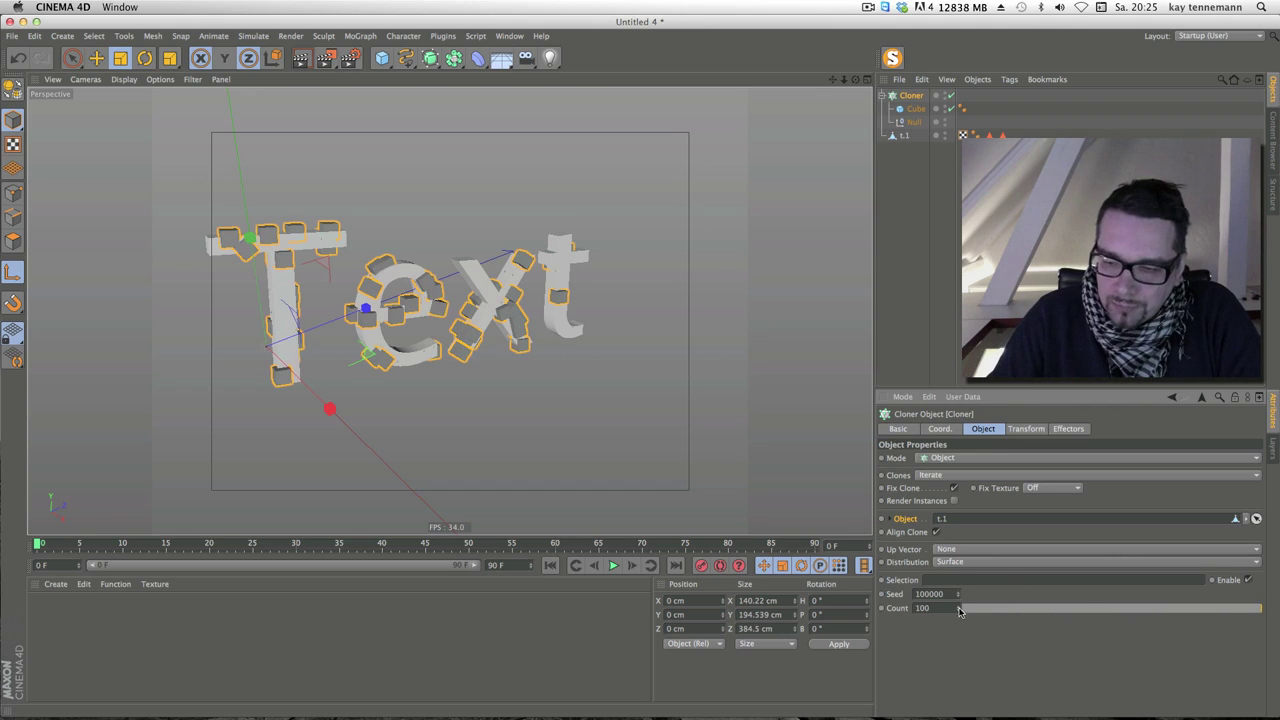
pyautogui.moveTo(960, 610); pyautogui.dragTo(1260, 608)
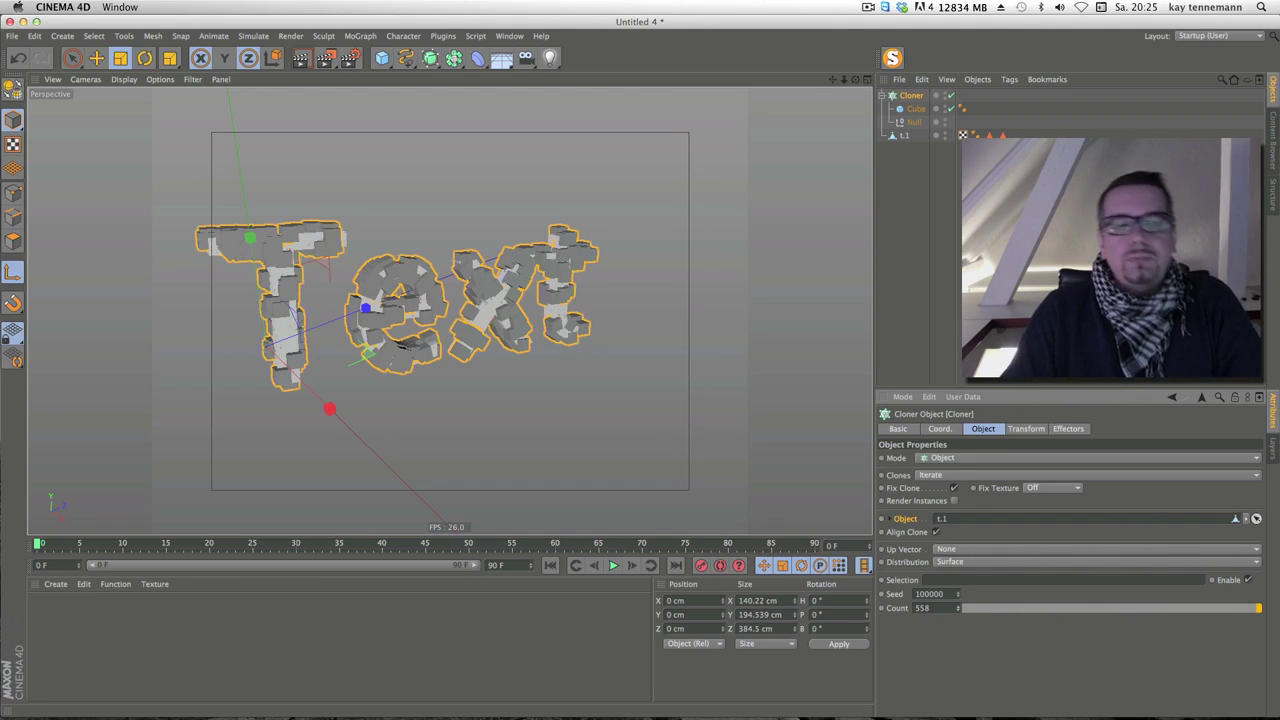
pyautogui.click(915, 108)
pyautogui.press('Delete')
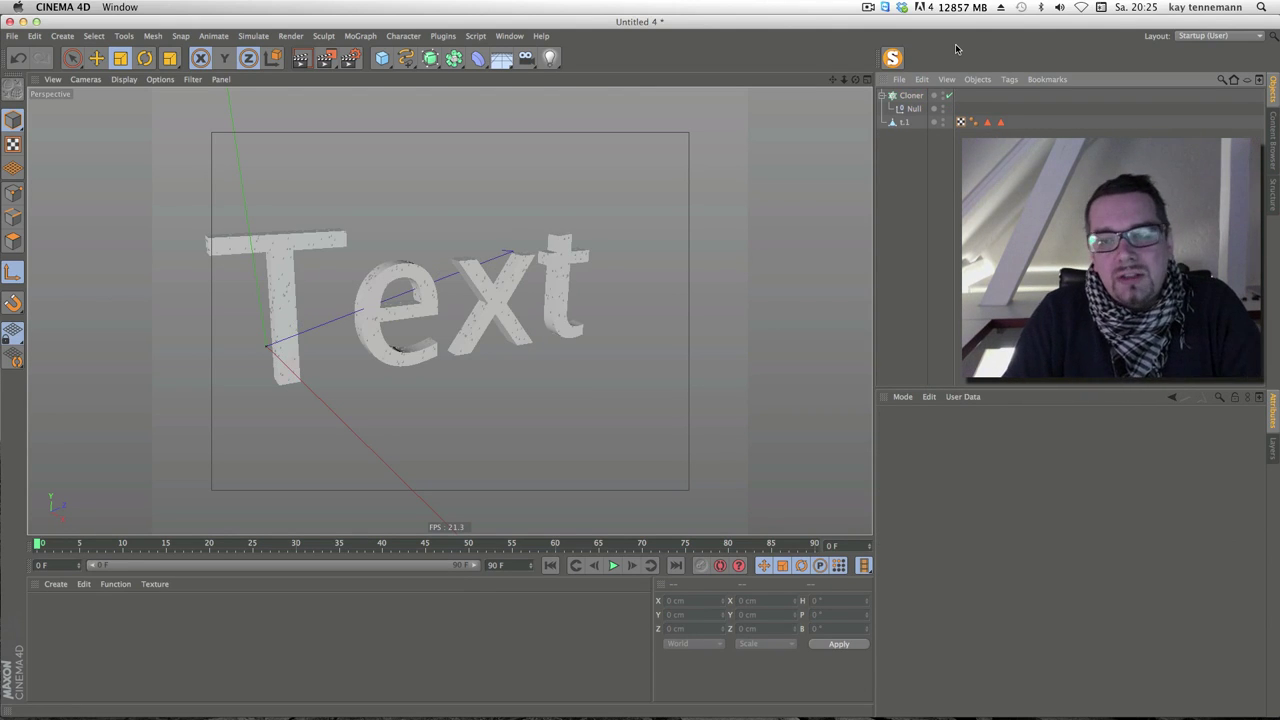
# Add a Random effector to the Cloner with 200 cm position offsets on X, Y and Z
pyautogui.click(910, 96)
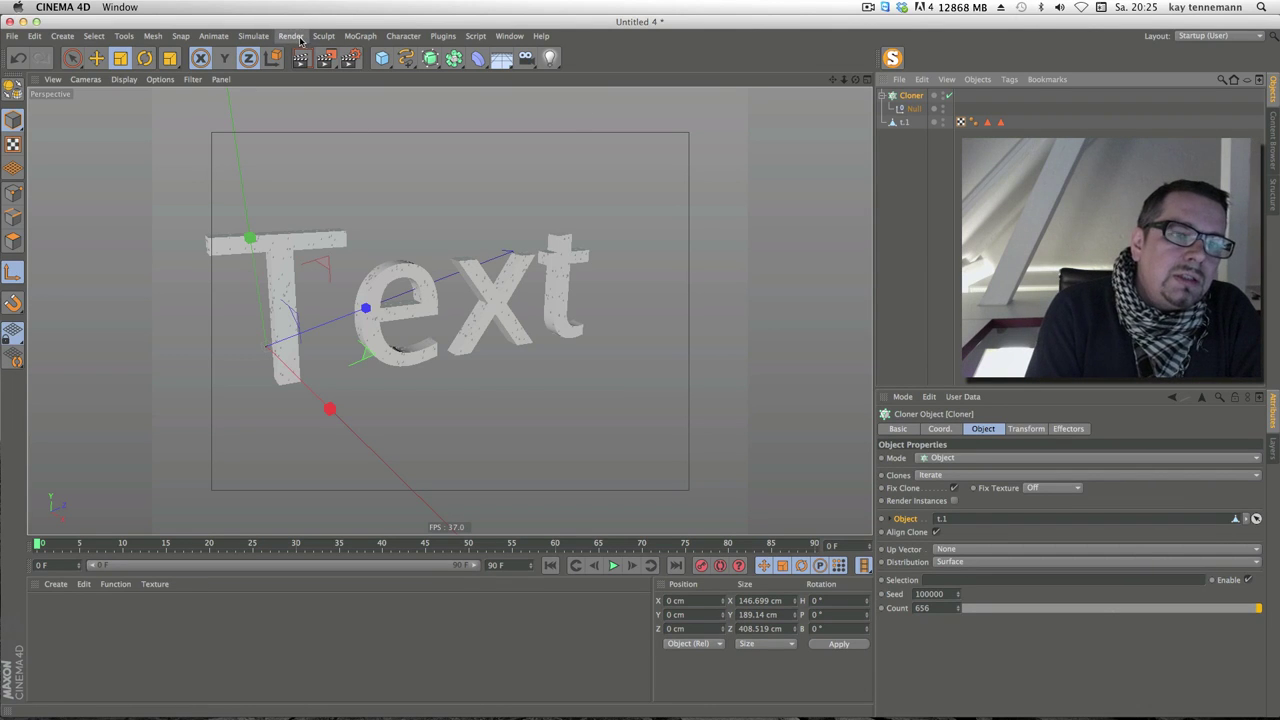
pyautogui.click(360, 36)
pyautogui.moveTo(390, 56)
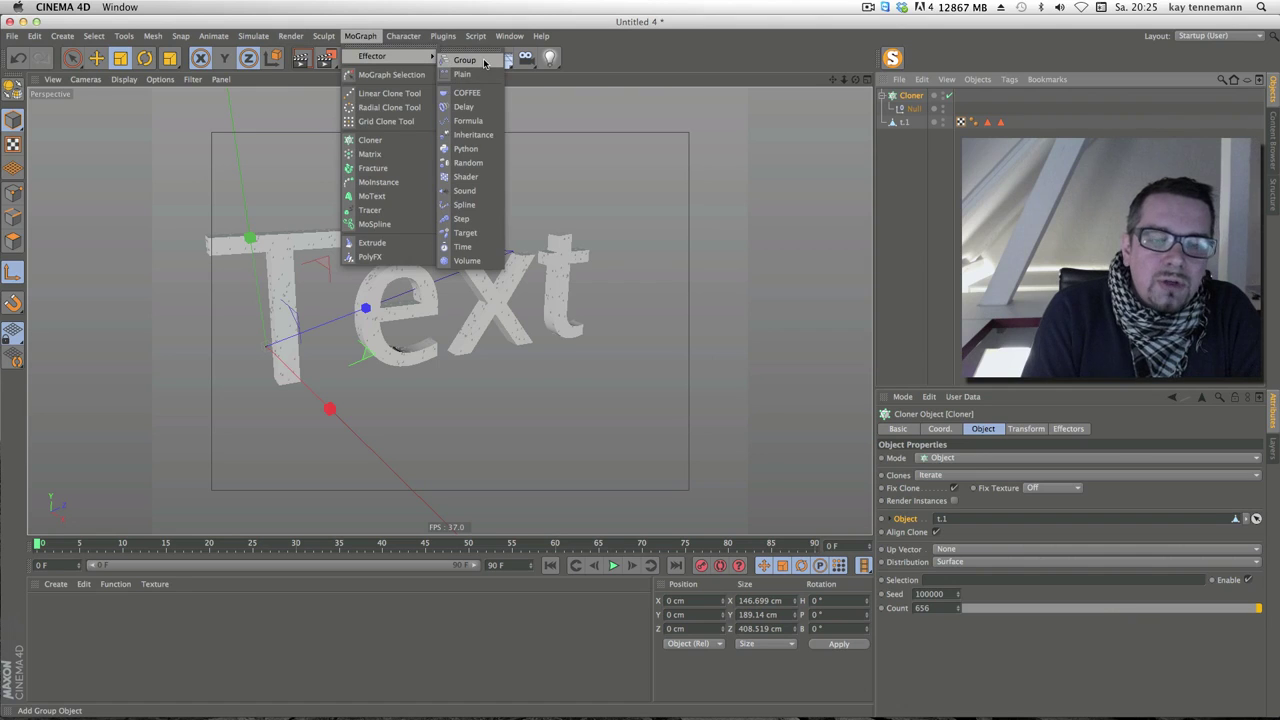
pyautogui.click(468, 162)
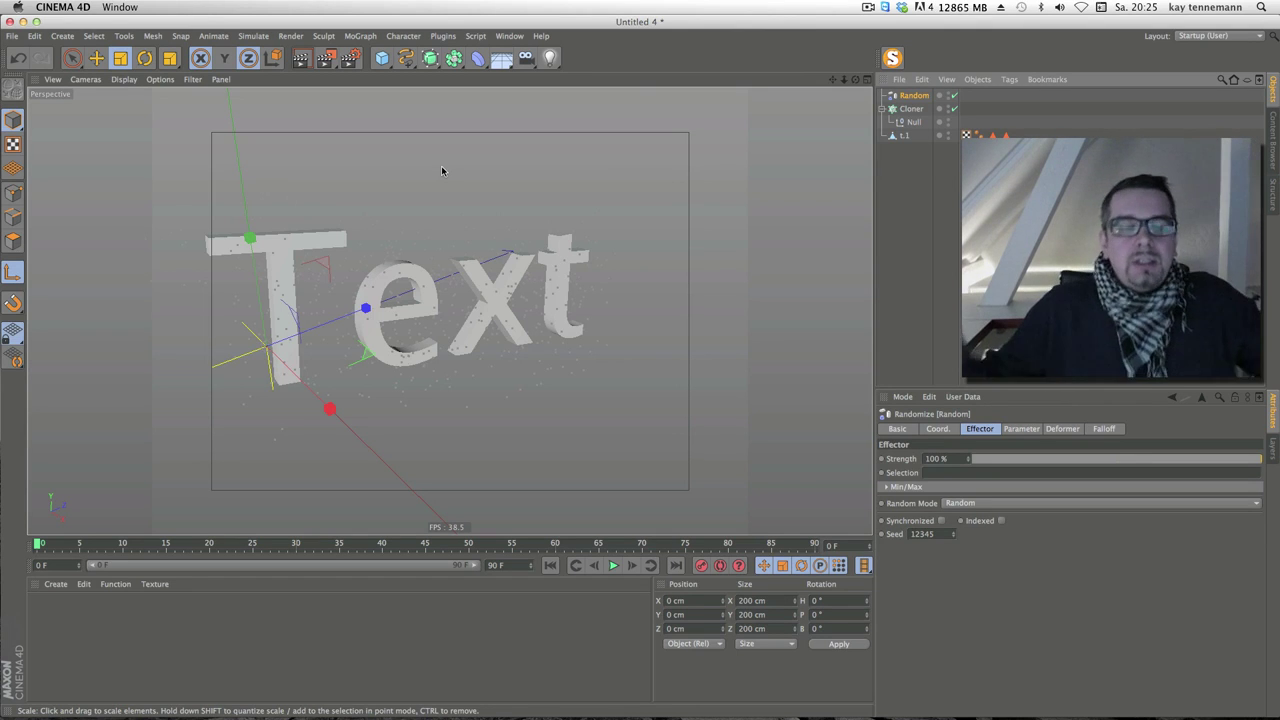
pyautogui.click(1025, 431)
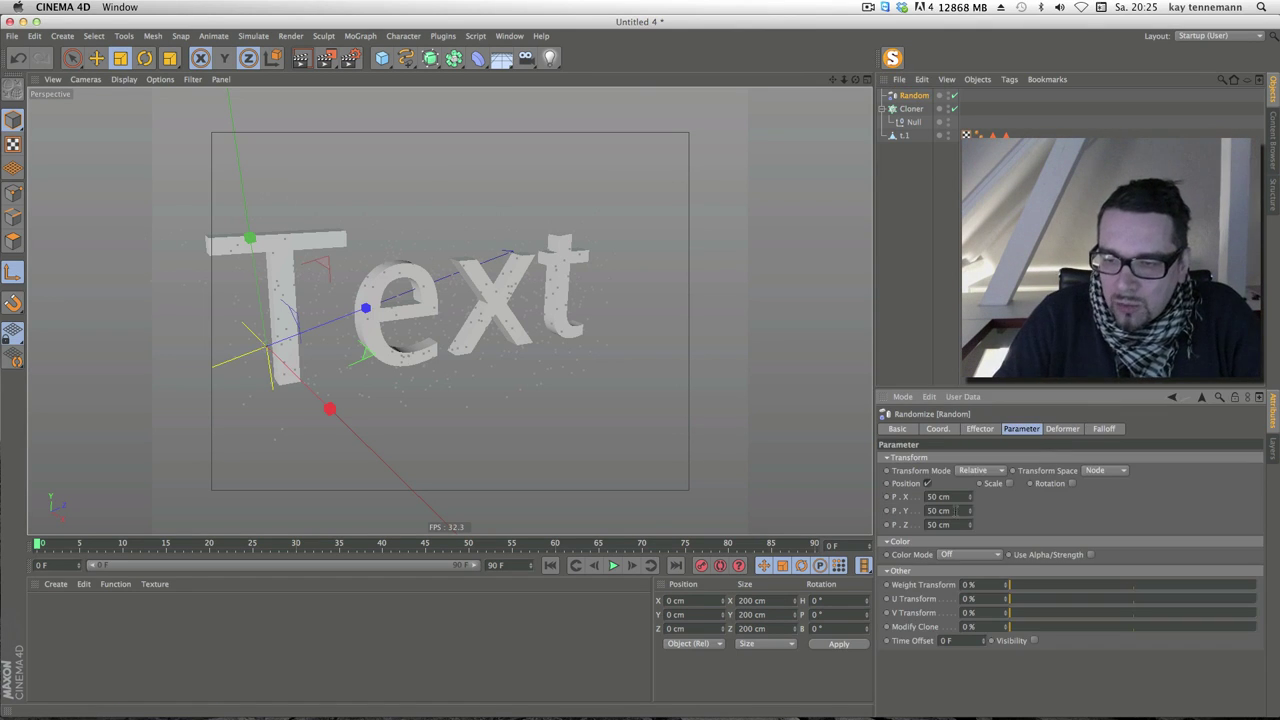
pyautogui.doubleClick(962, 496)
pyautogui.write('2')
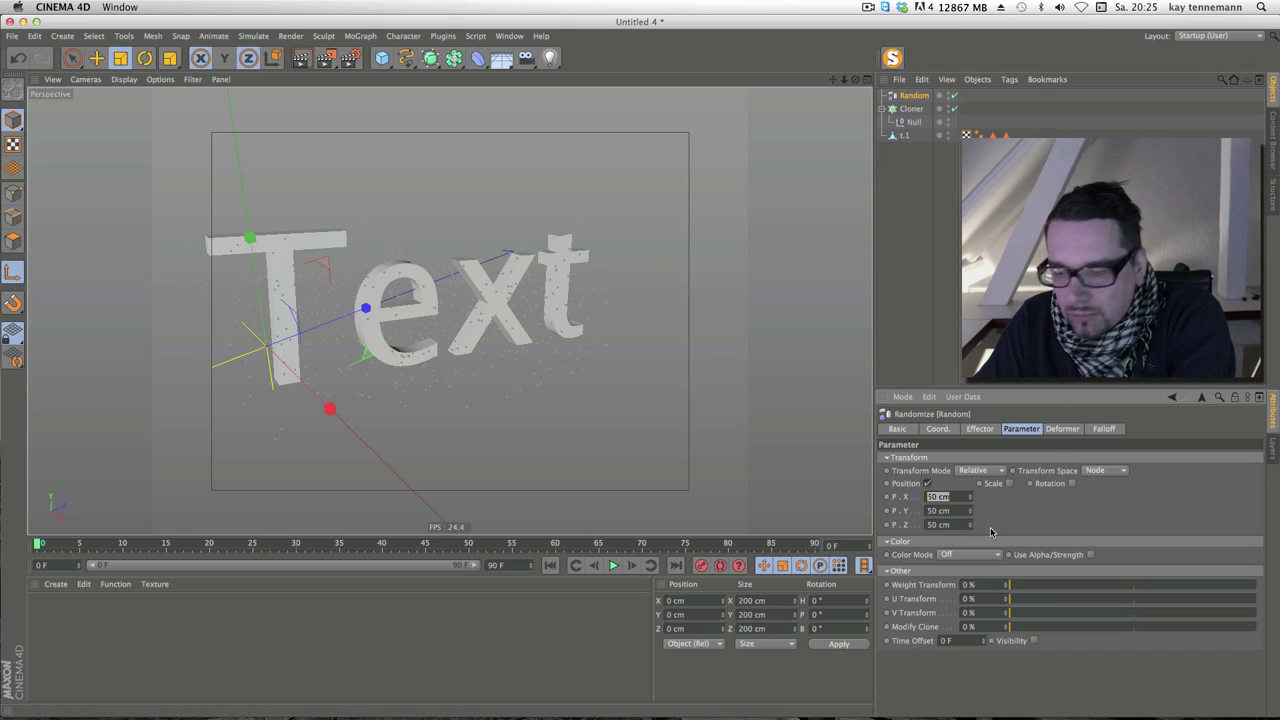
pyautogui.write('0')
pyautogui.press('Tab')
pyautogui.write('200')
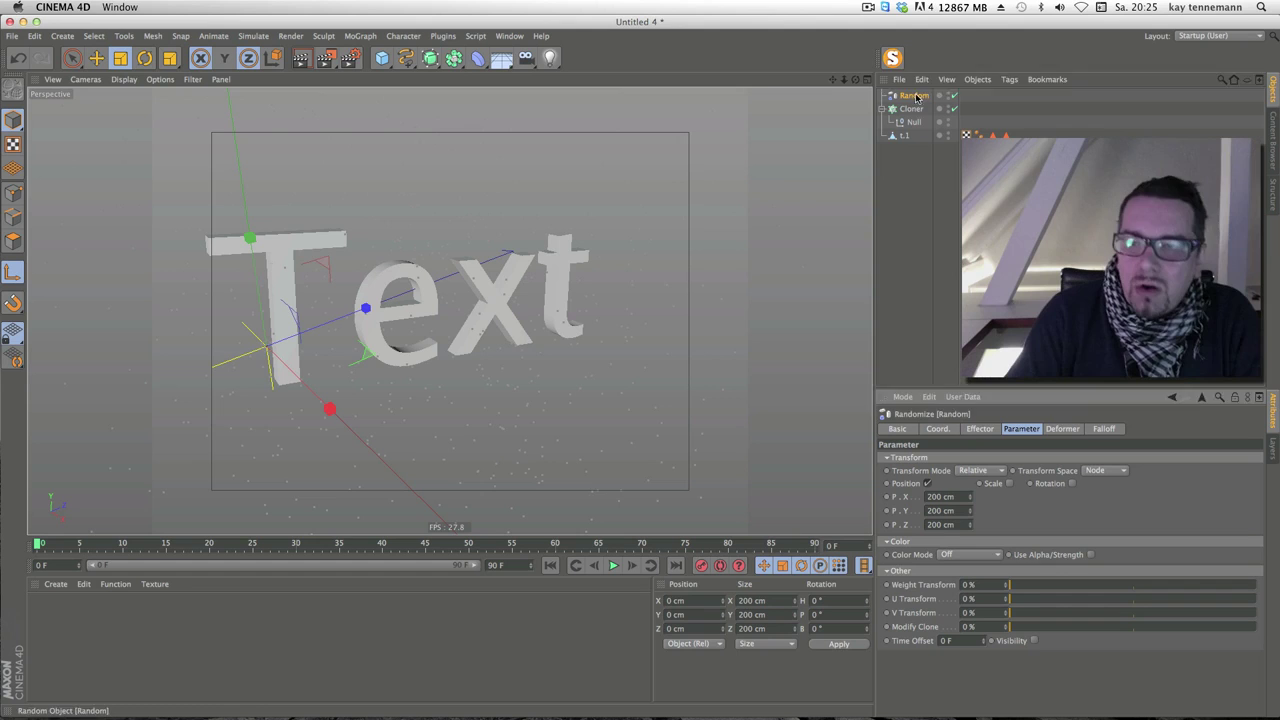
pyautogui.click(912, 109)
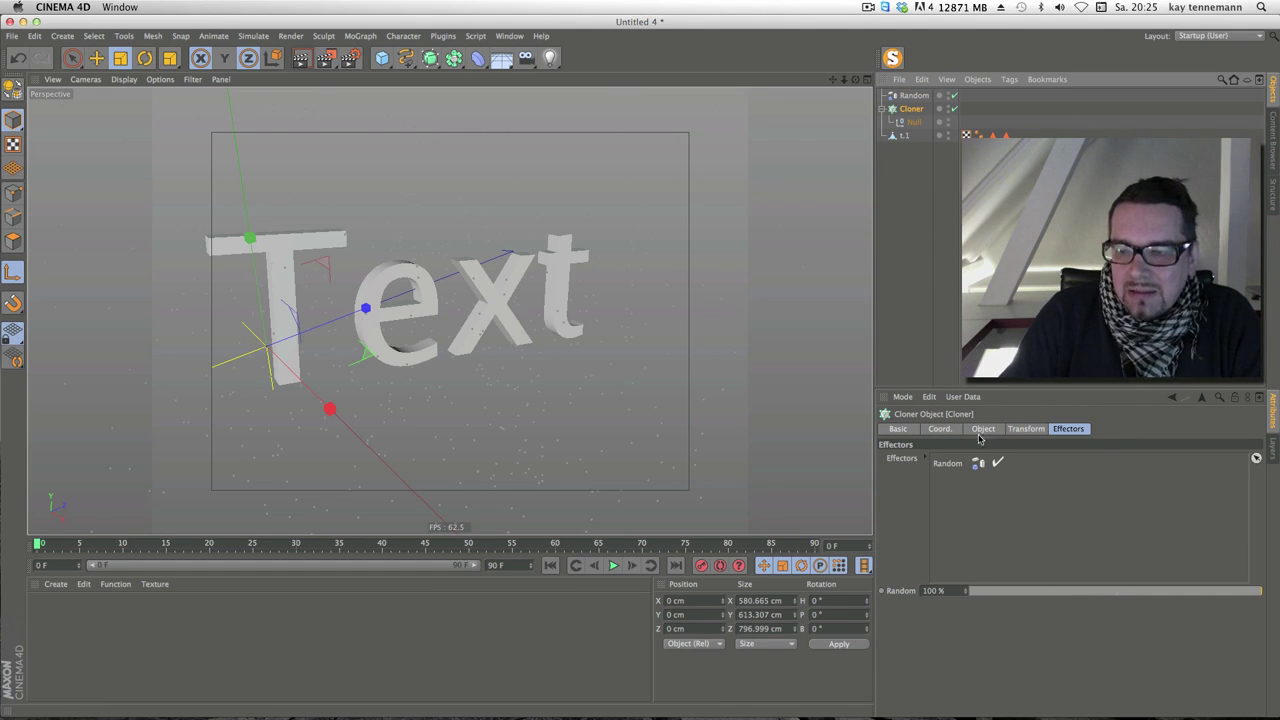
pyautogui.click(982, 429)
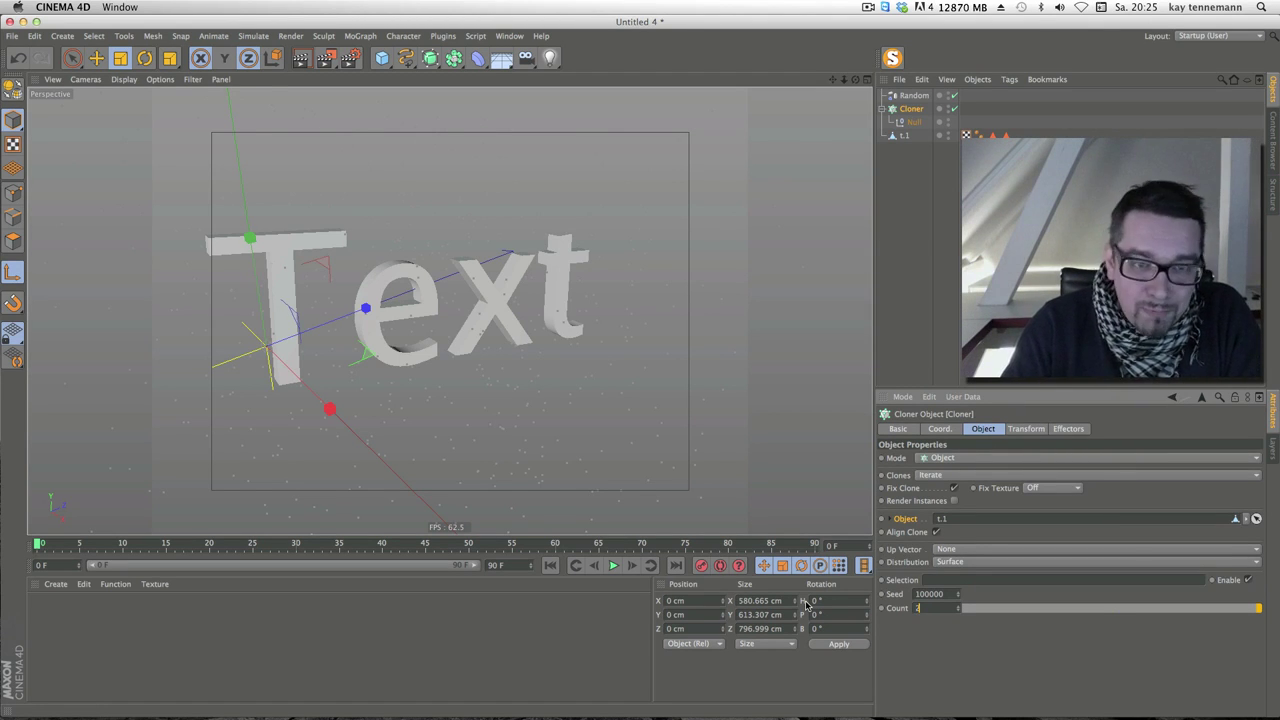
# Add a Tracer linked to the Cloner to draw the clones' paths
pyautogui.click(916, 112)
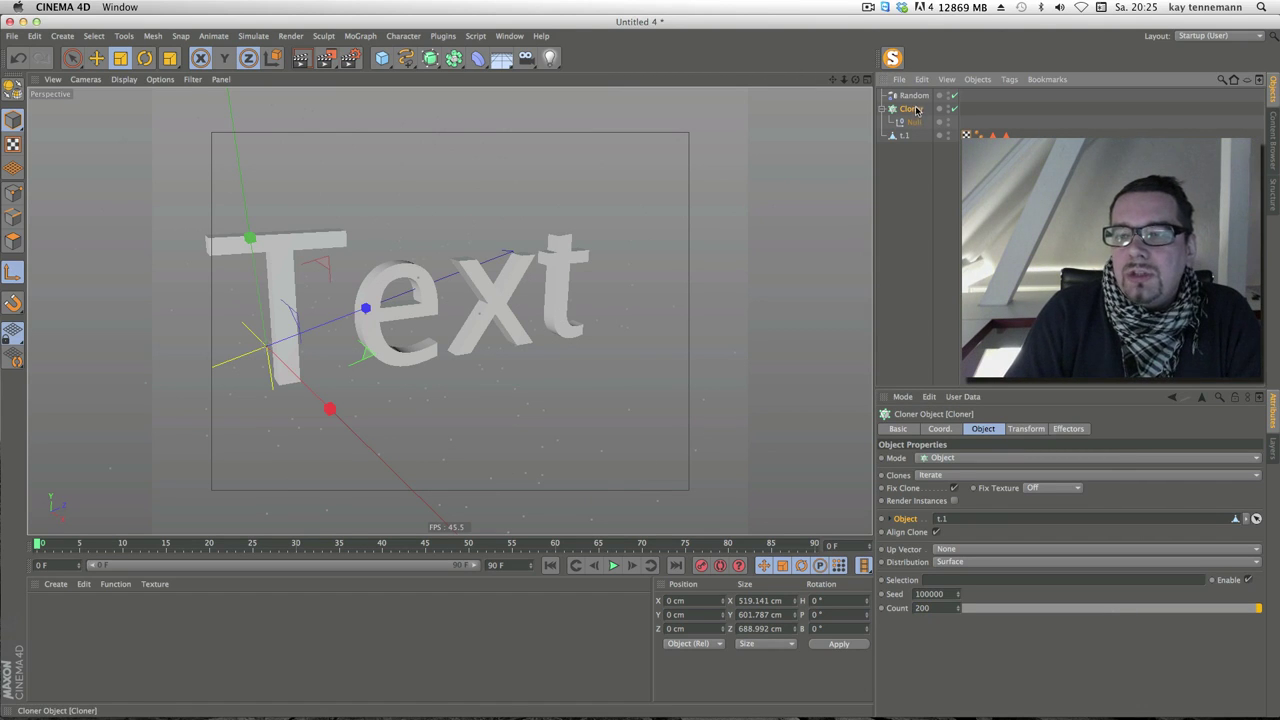
pyautogui.click(361, 37)
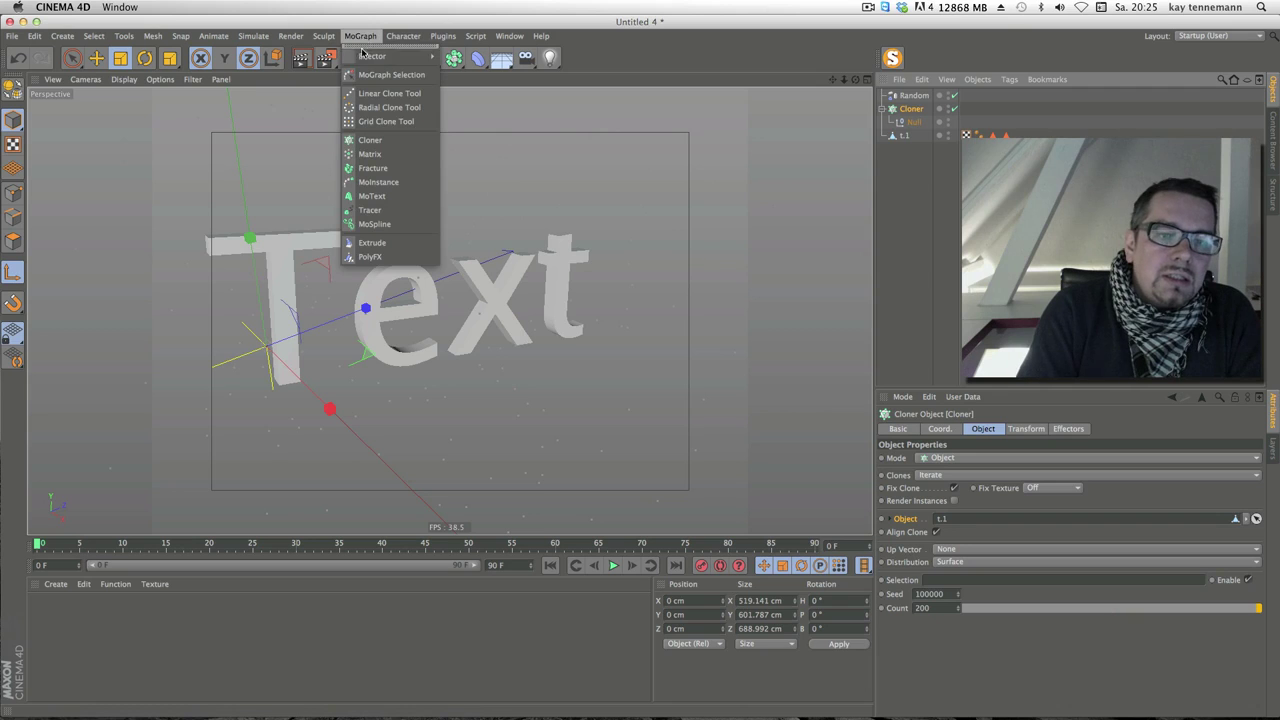
pyautogui.click(372, 210)
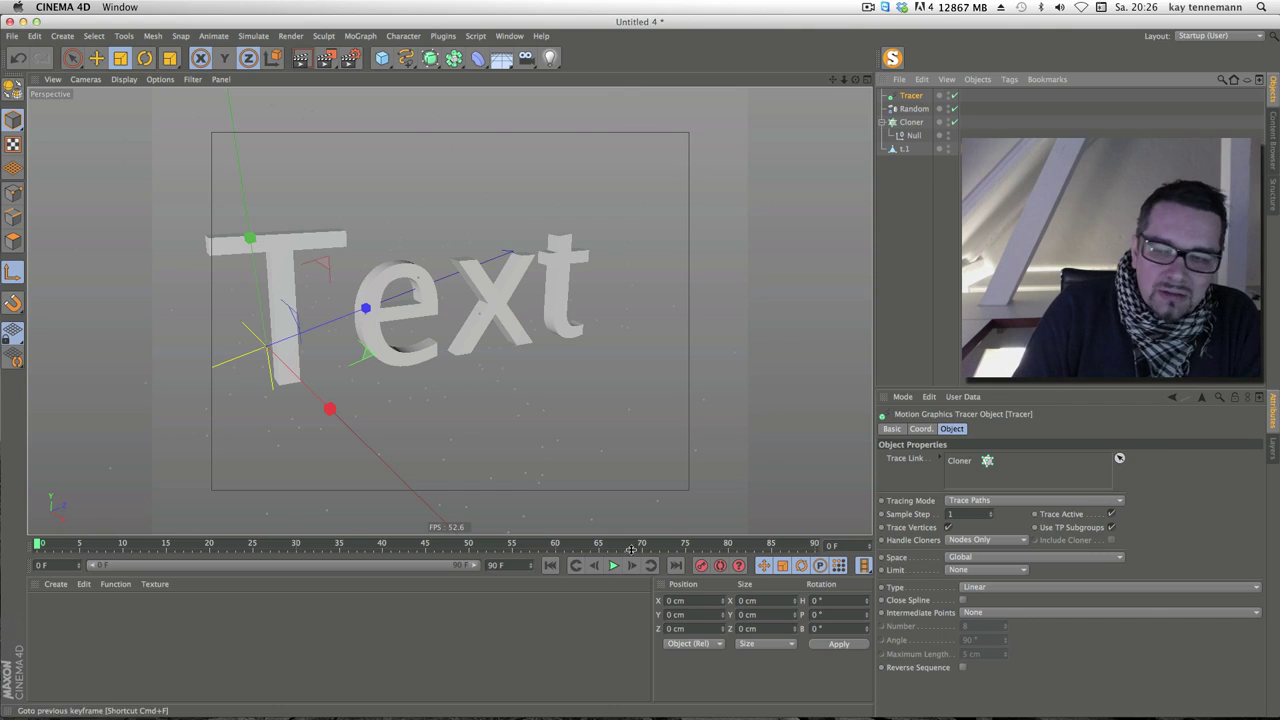
# Keyframe Random strength at 100% on frame 0 and 0% on frame 90, then play back
pyautogui.click(914, 108)
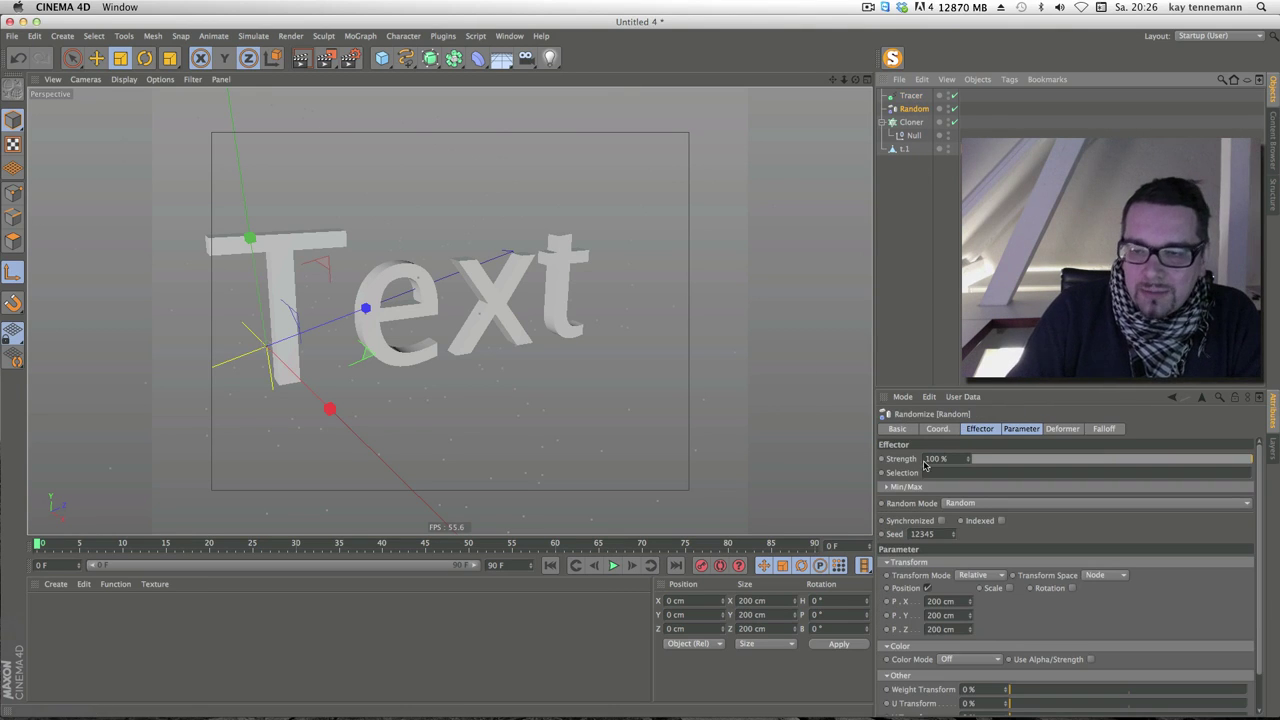
pyautogui.click(882, 459)
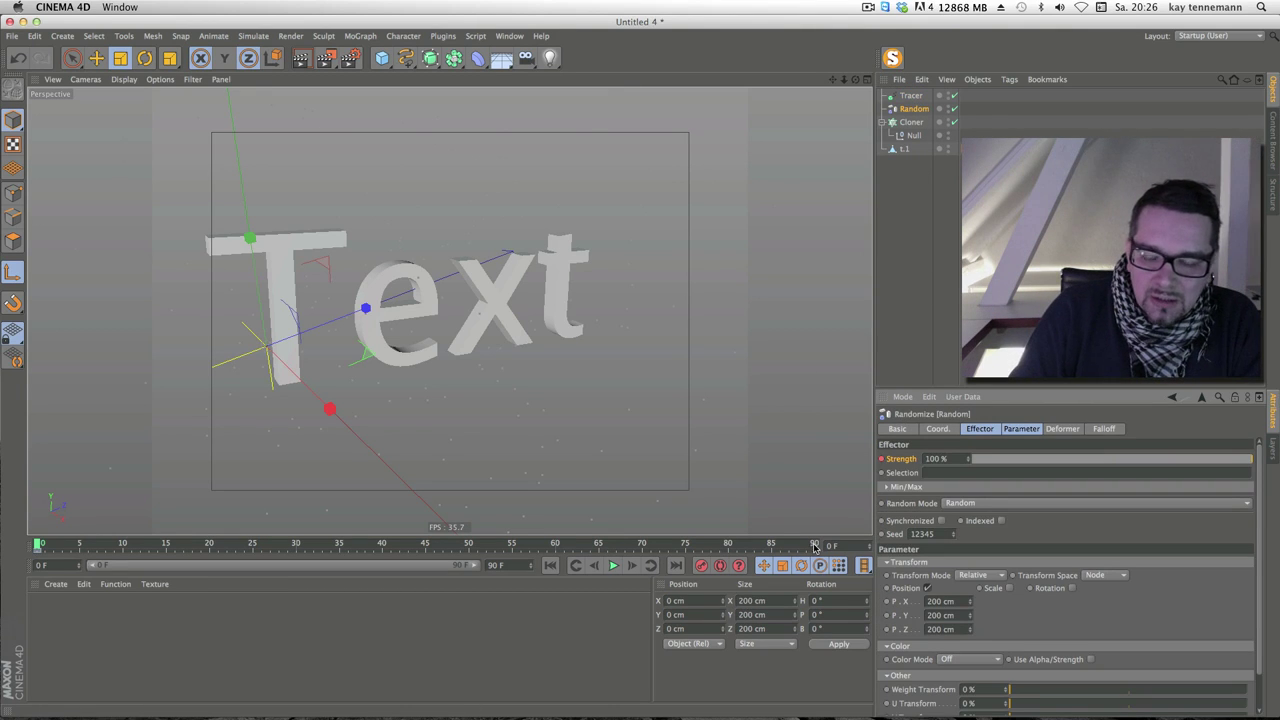
pyautogui.click(815, 545)
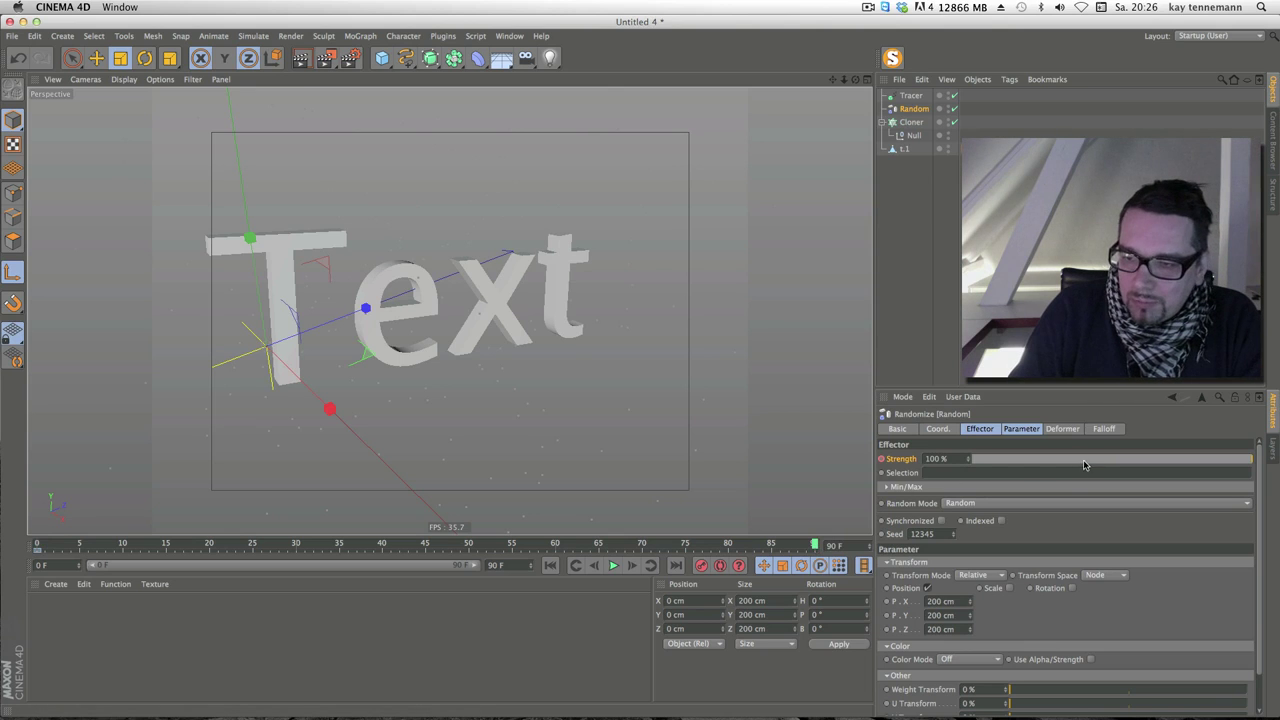
pyautogui.moveTo(1084, 464); pyautogui.dragTo(960, 462)
pyautogui.click(550, 565)
pyautogui.click(613, 568)
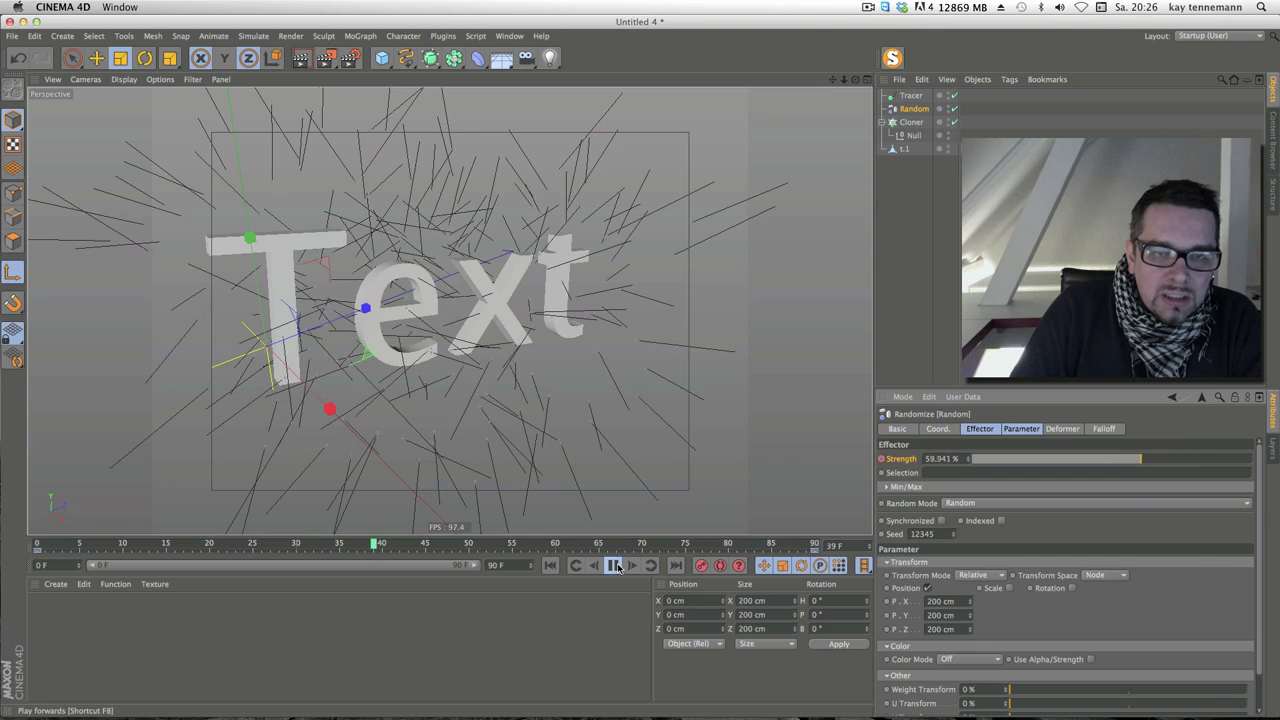
# Set the Tracer's Limit to From End with an Amount of 25
pyautogui.click(614, 566)
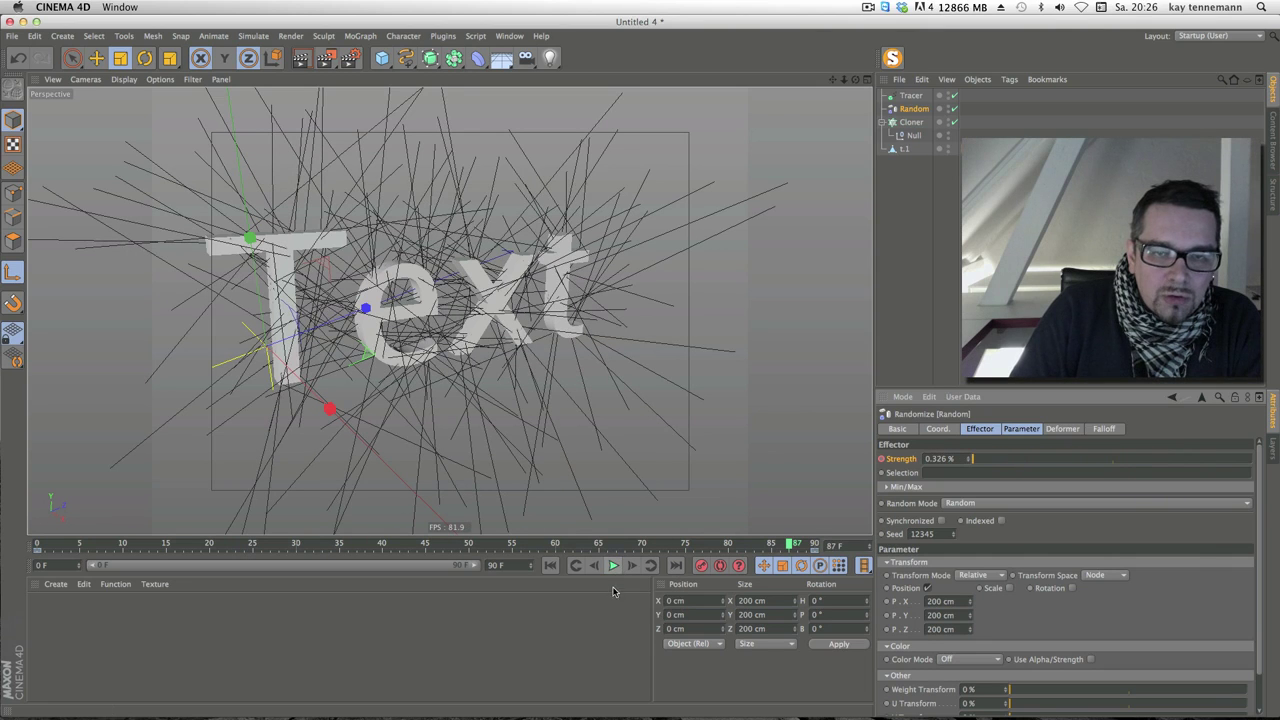
pyautogui.rightClick(918, 100)
pyautogui.click(913, 97)
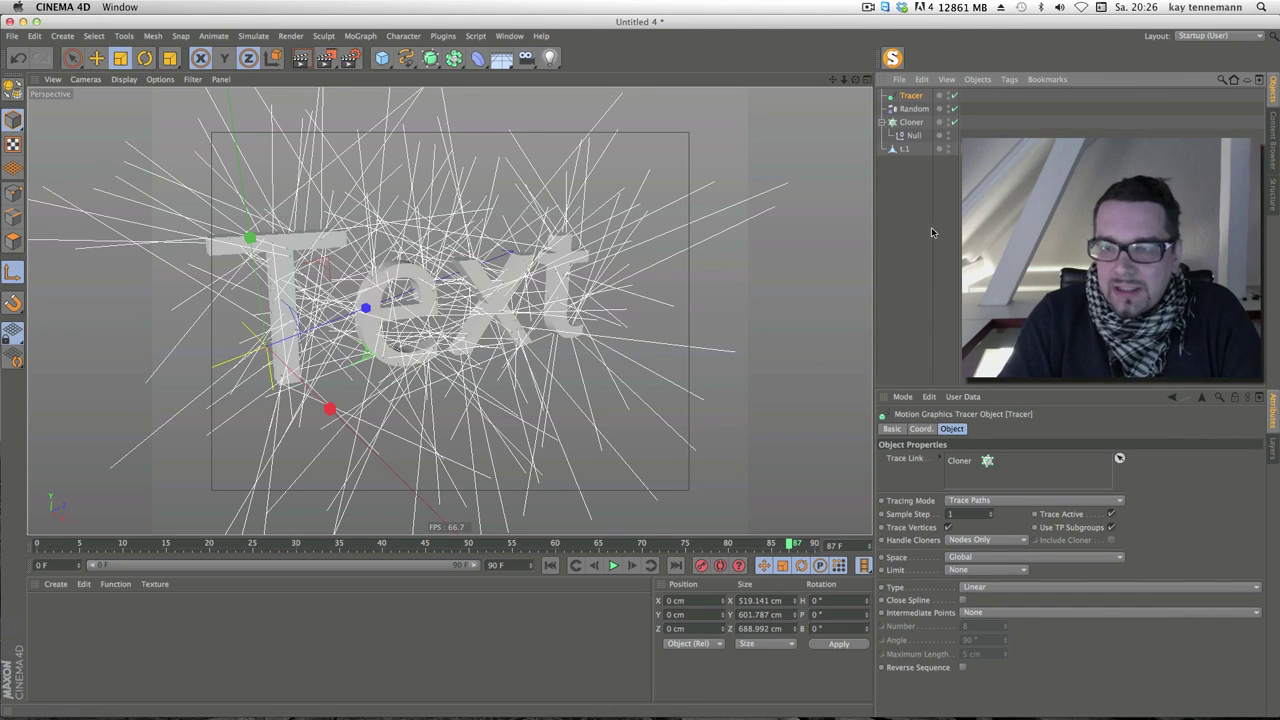
pyautogui.click(977, 570)
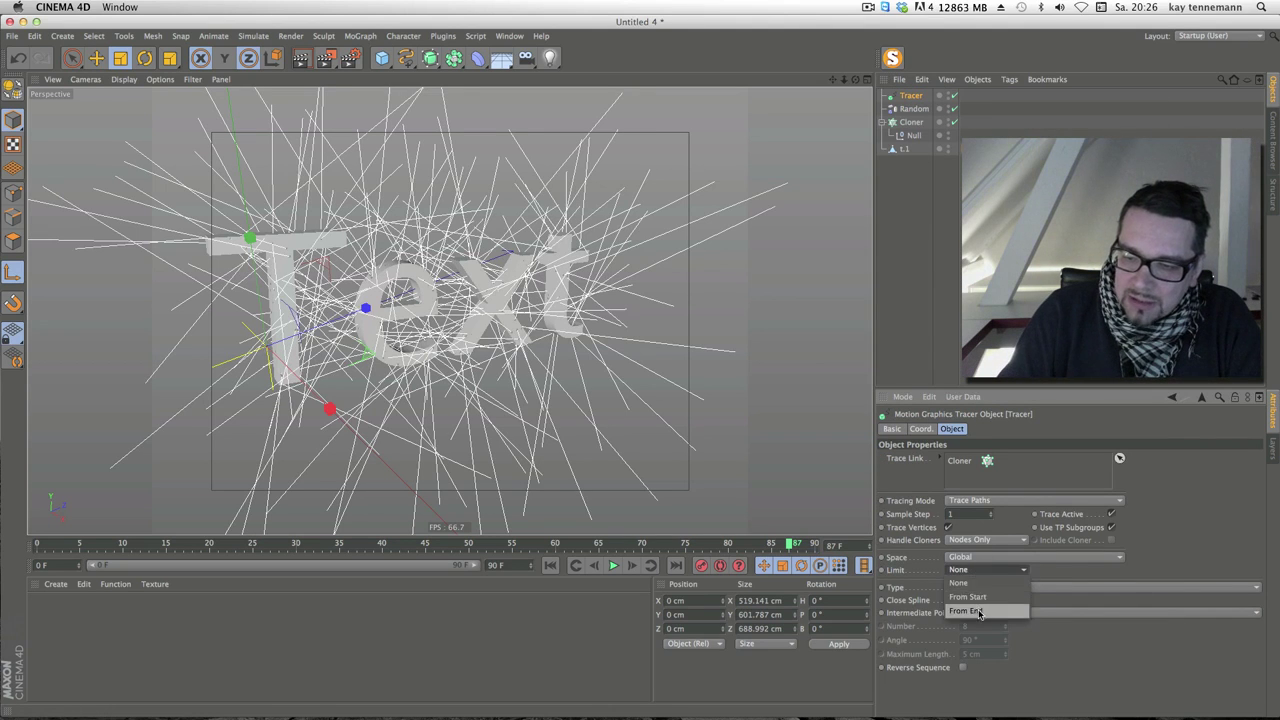
pyautogui.click(968, 610)
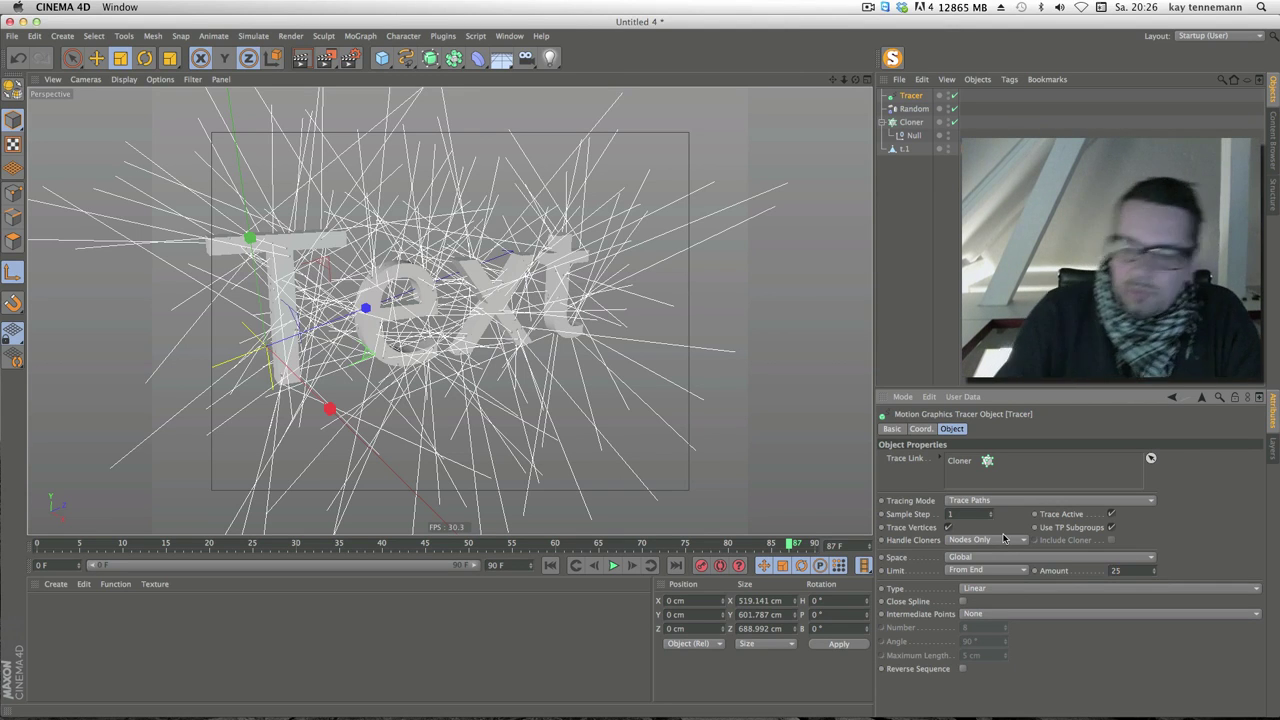
pyautogui.click(550, 565)
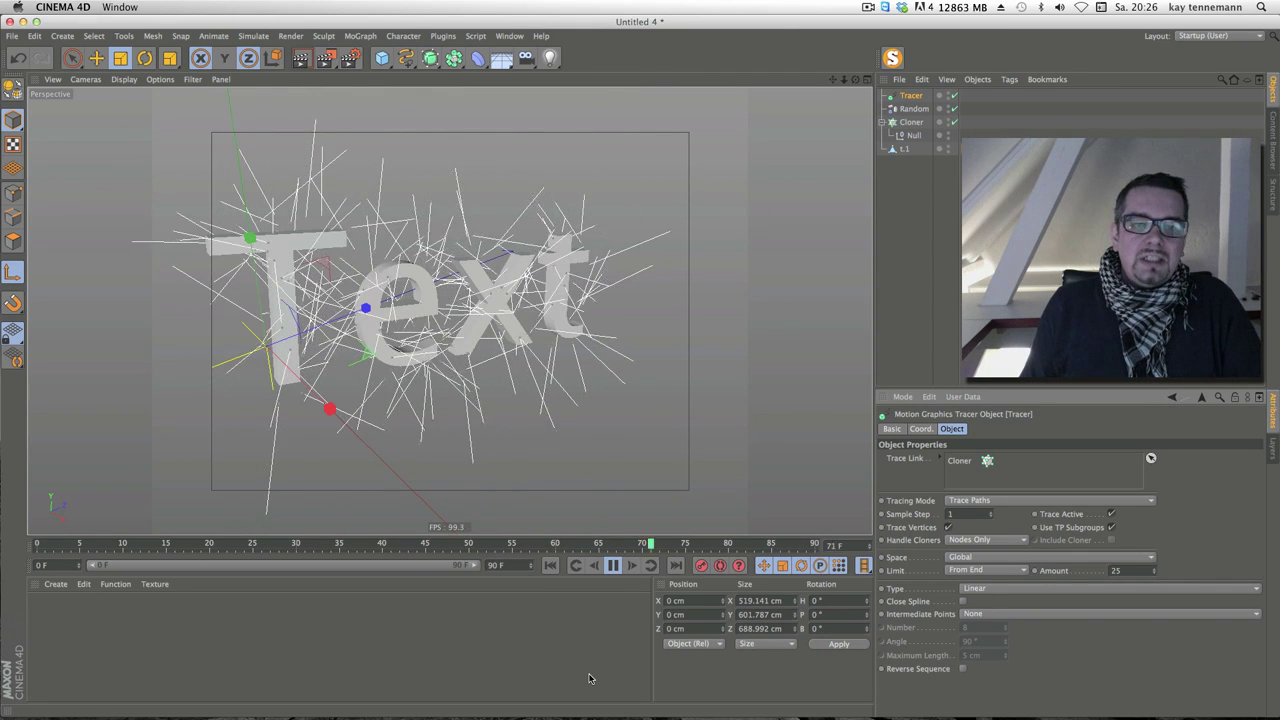
pyautogui.click(913, 108)
# Try Noise random mode at 10% animation speed and preview the strands
pyautogui.click(977, 429)
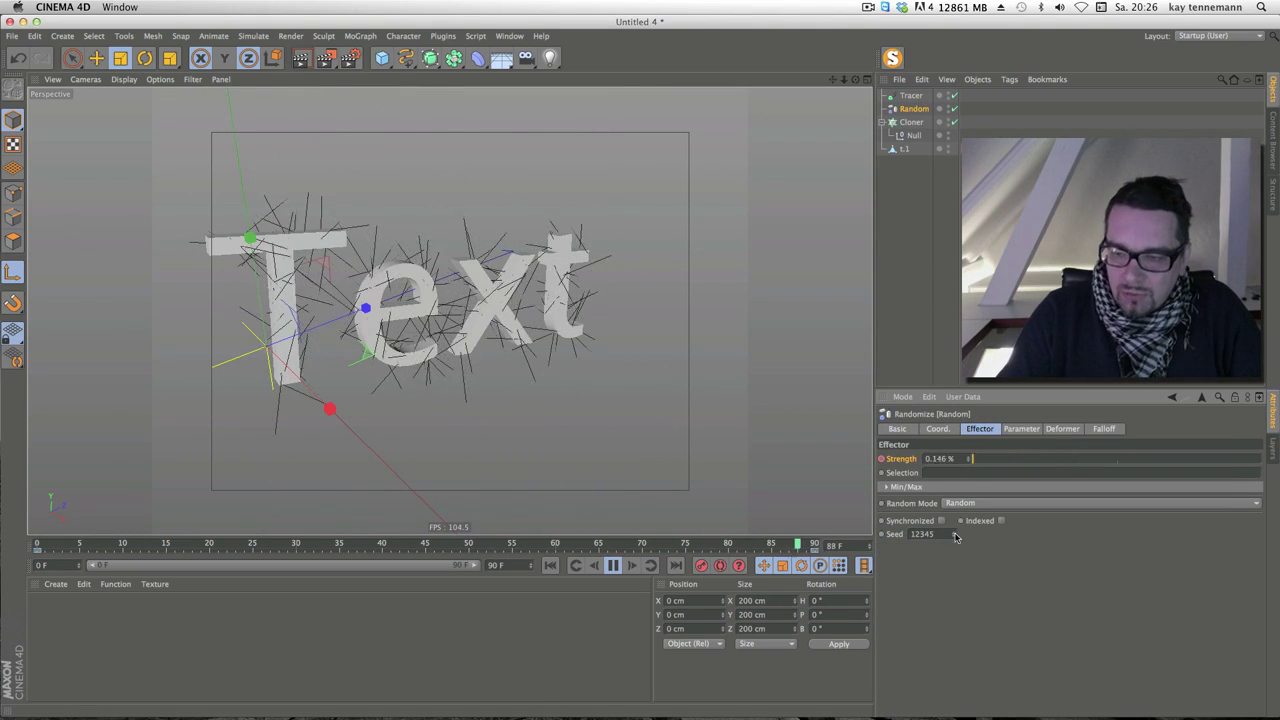
pyautogui.click(968, 503)
pyautogui.click(977, 546)
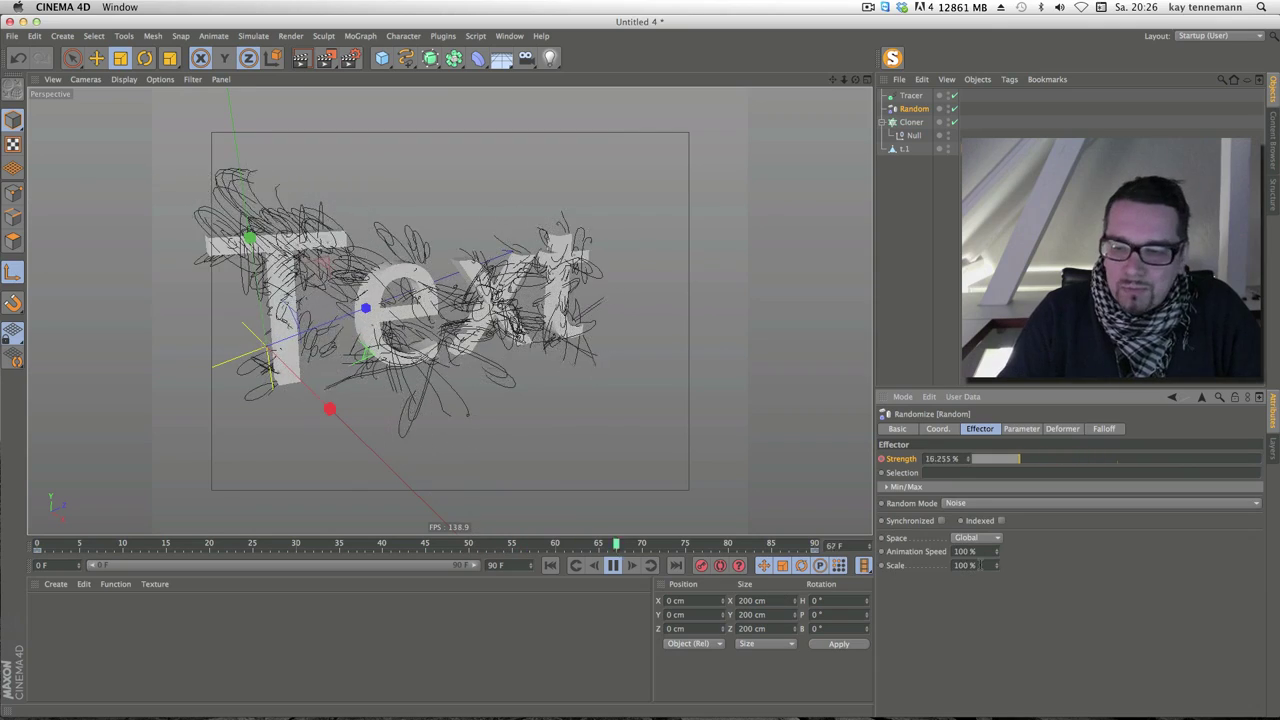
pyautogui.click(964, 551)
pyautogui.write('10')
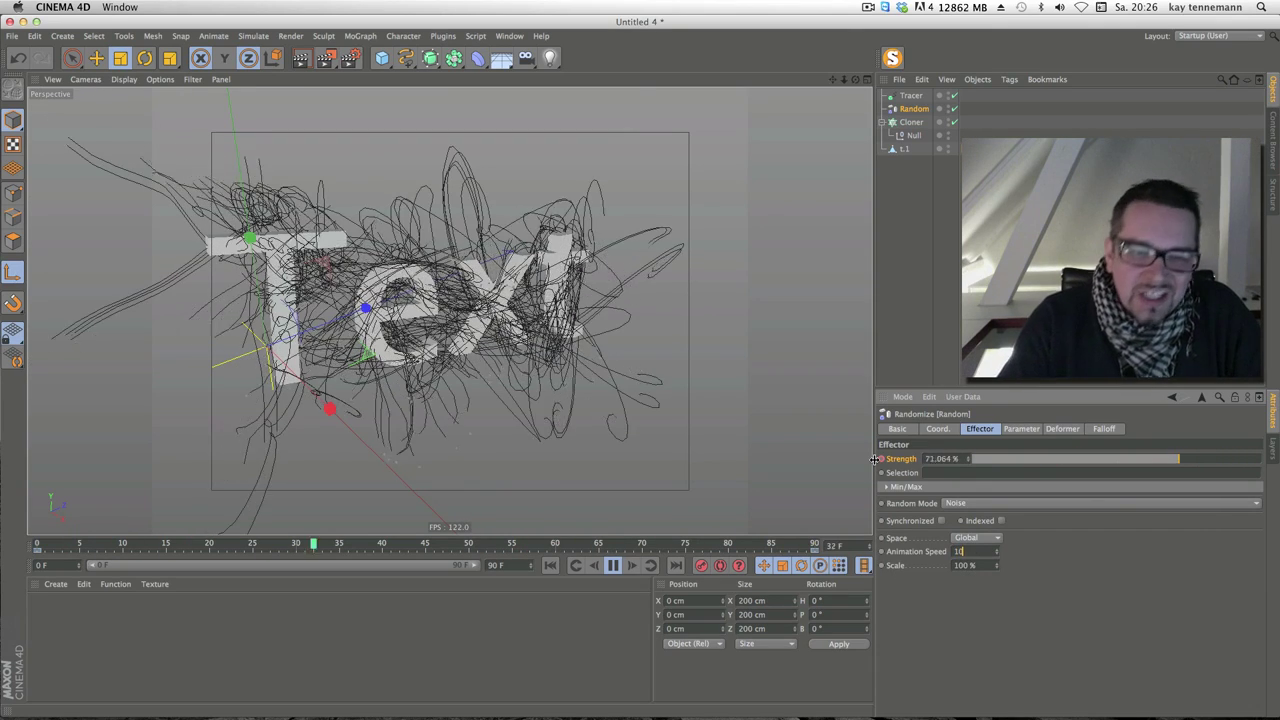
pyautogui.press('Return')
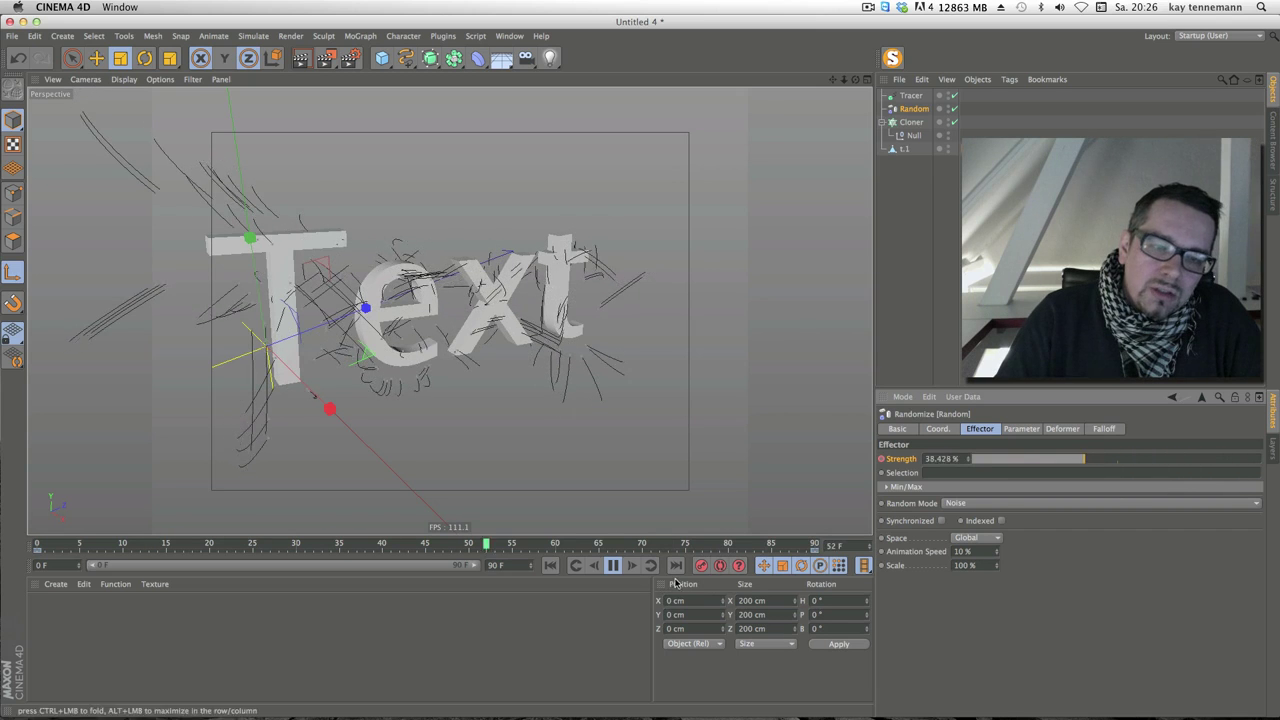
pyautogui.click(613, 565)
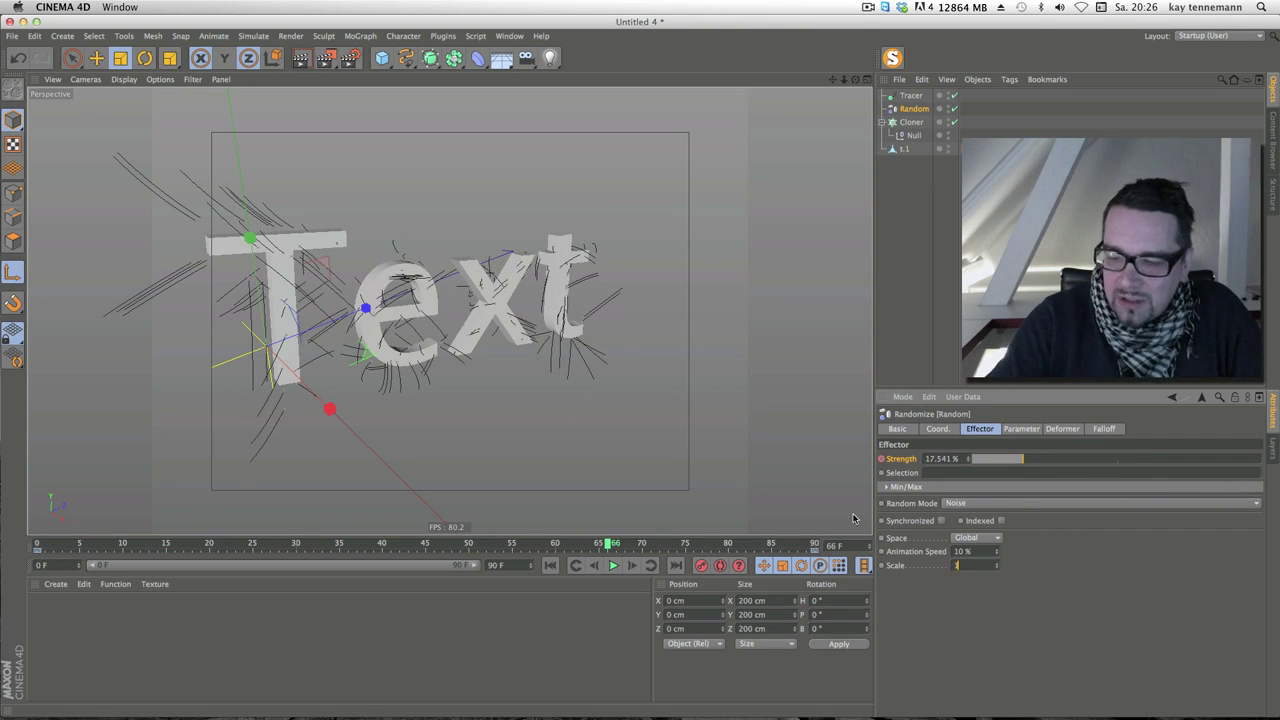
pyautogui.write('000')
pyautogui.press('Return')
pyautogui.click(550, 565)
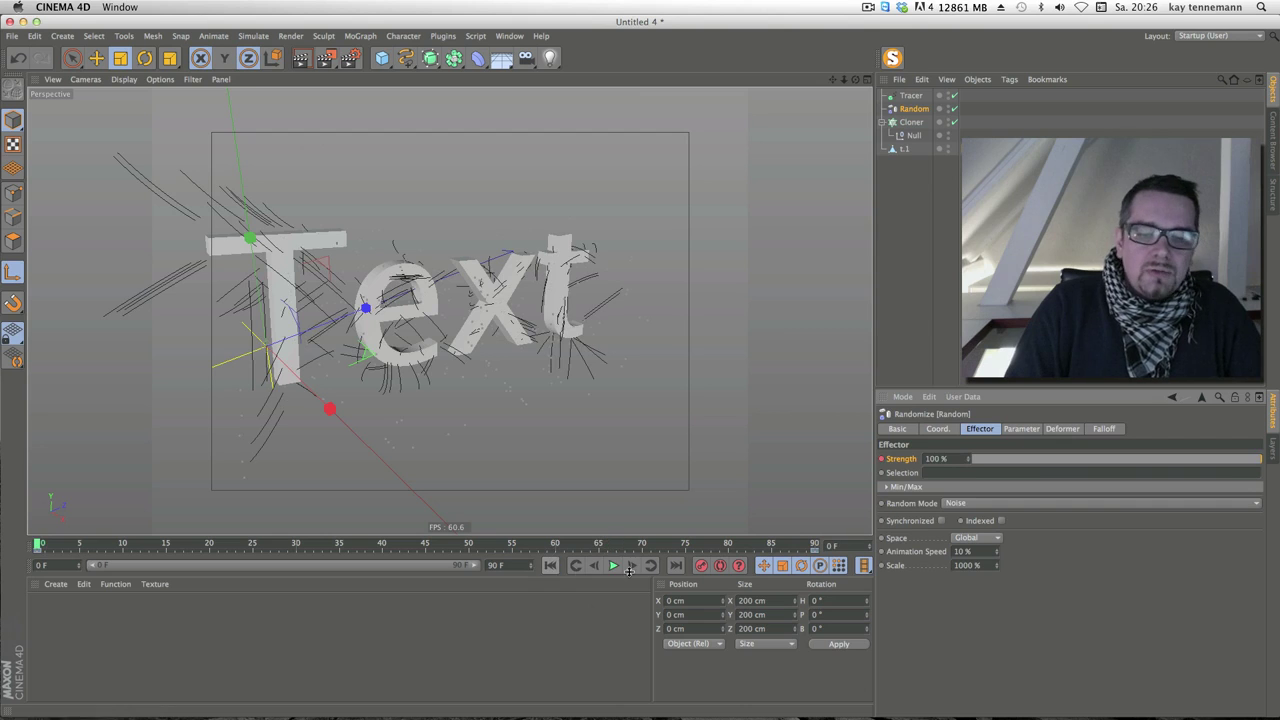
pyautogui.click(613, 565)
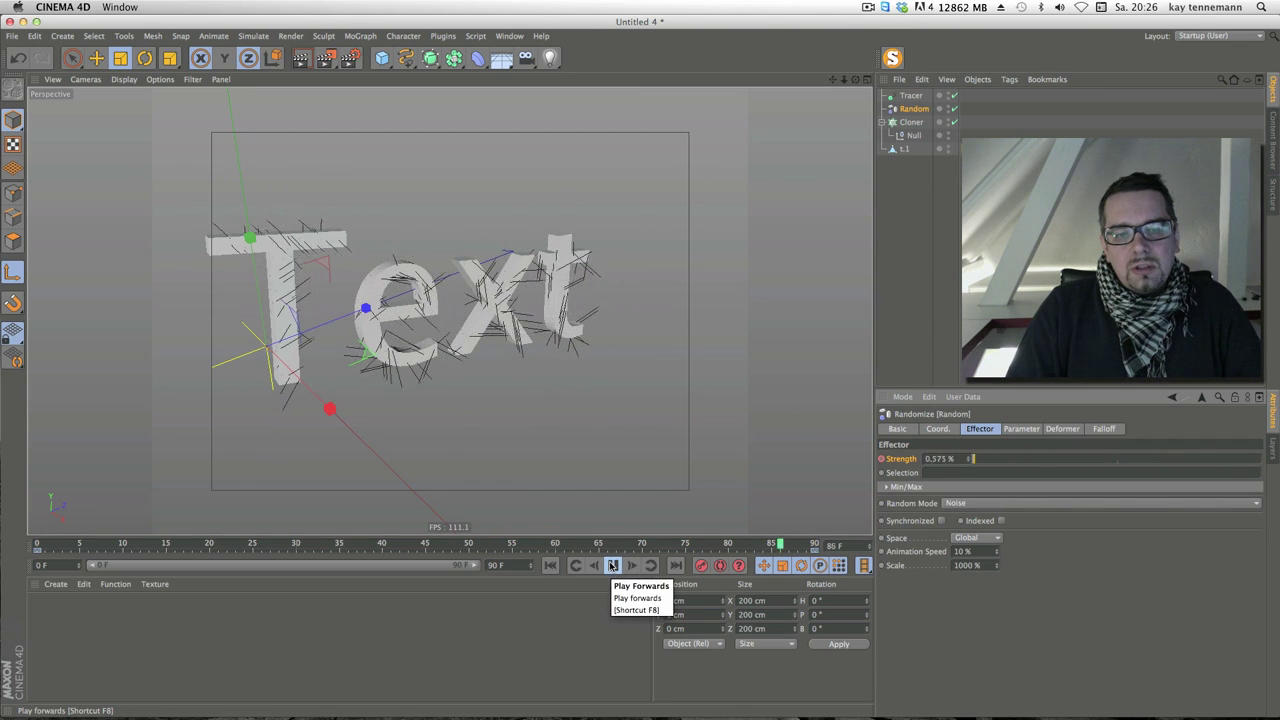
pyautogui.click(612, 565)
# Switch the Random effector to Turbulence with 500% scale and 10% animation speed
pyautogui.click(994, 566)
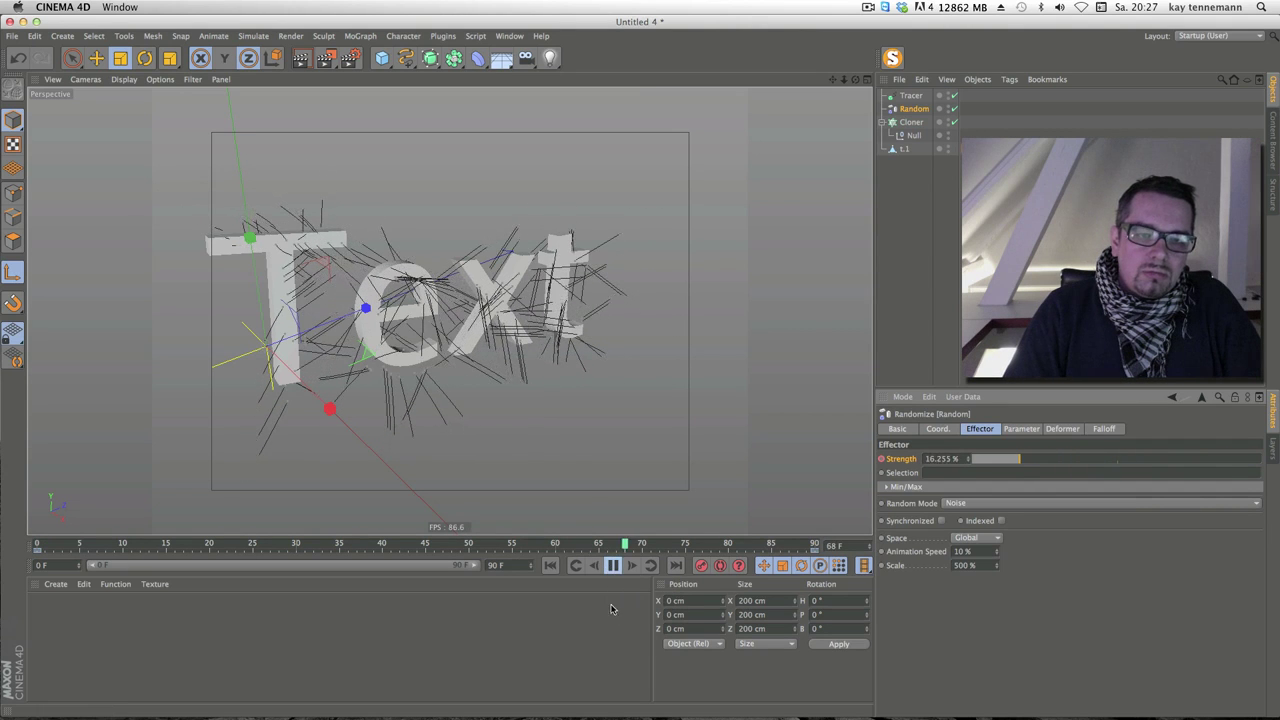
pyautogui.click(612, 566)
pyautogui.click(963, 551)
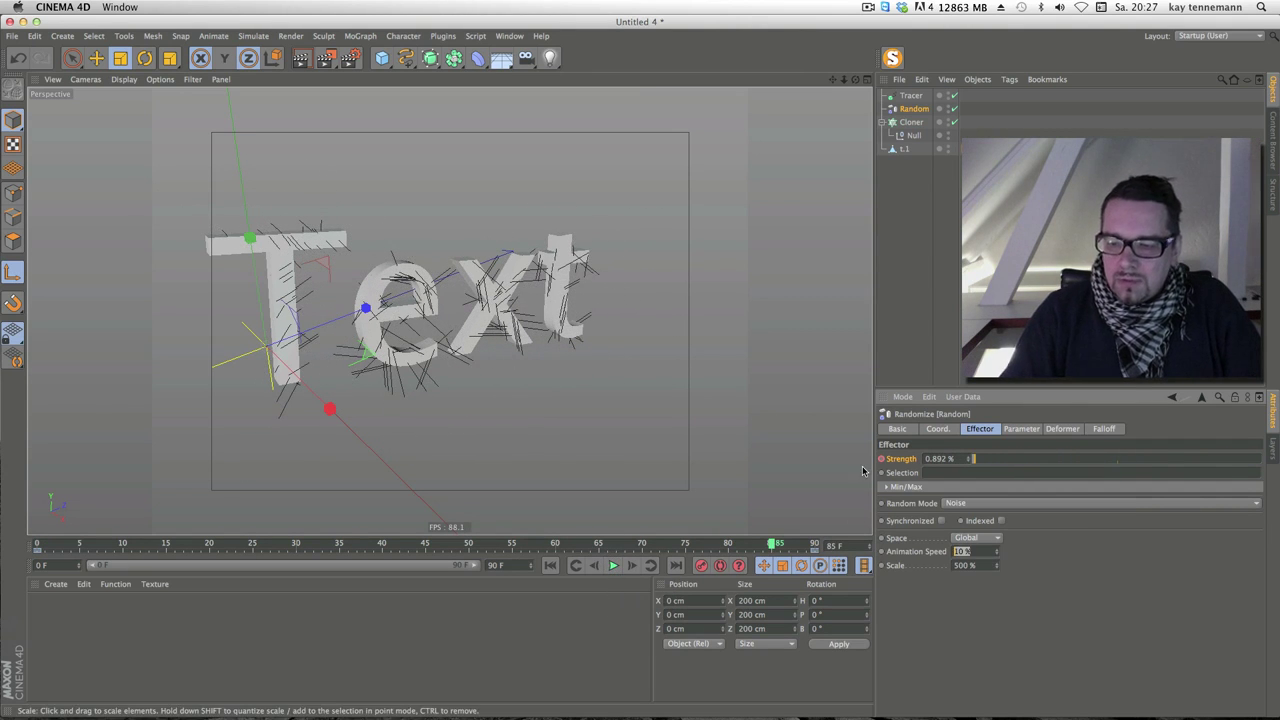
pyautogui.click(970, 509)
pyautogui.click(970, 518)
pyautogui.click(613, 565)
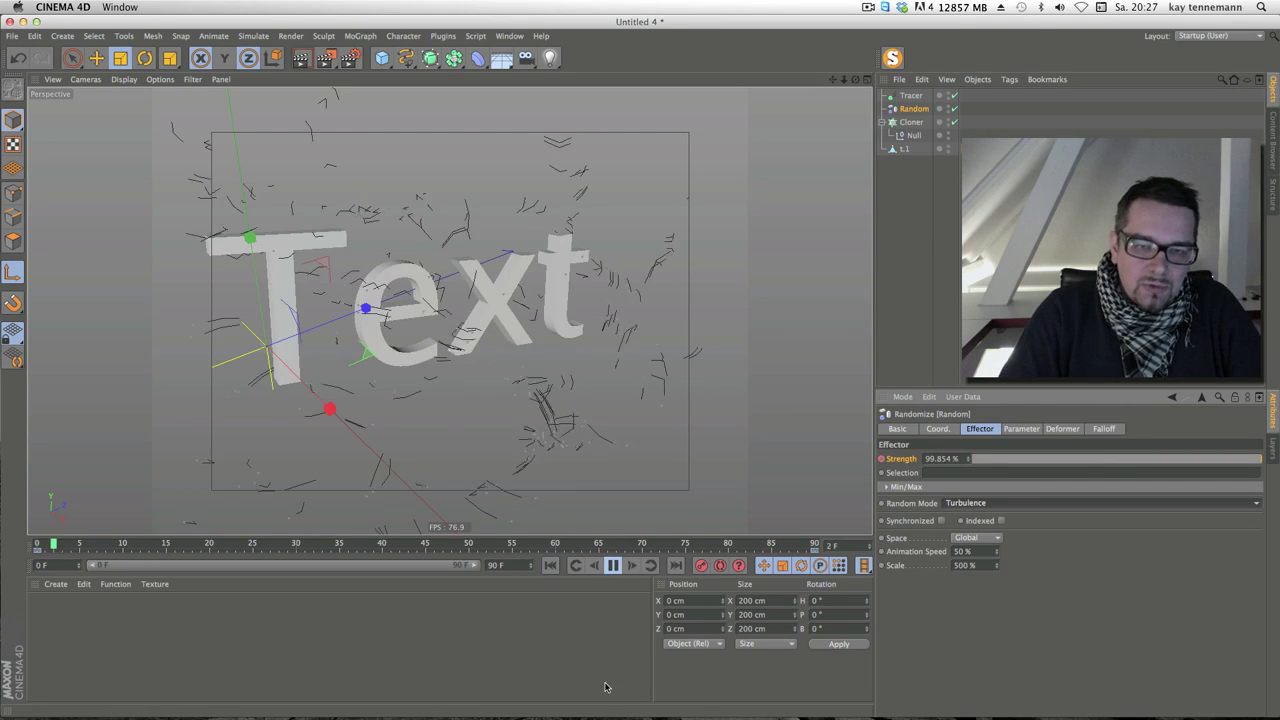
pyautogui.doubleClick(962, 551)
pyautogui.write('10')
pyautogui.press('Return')
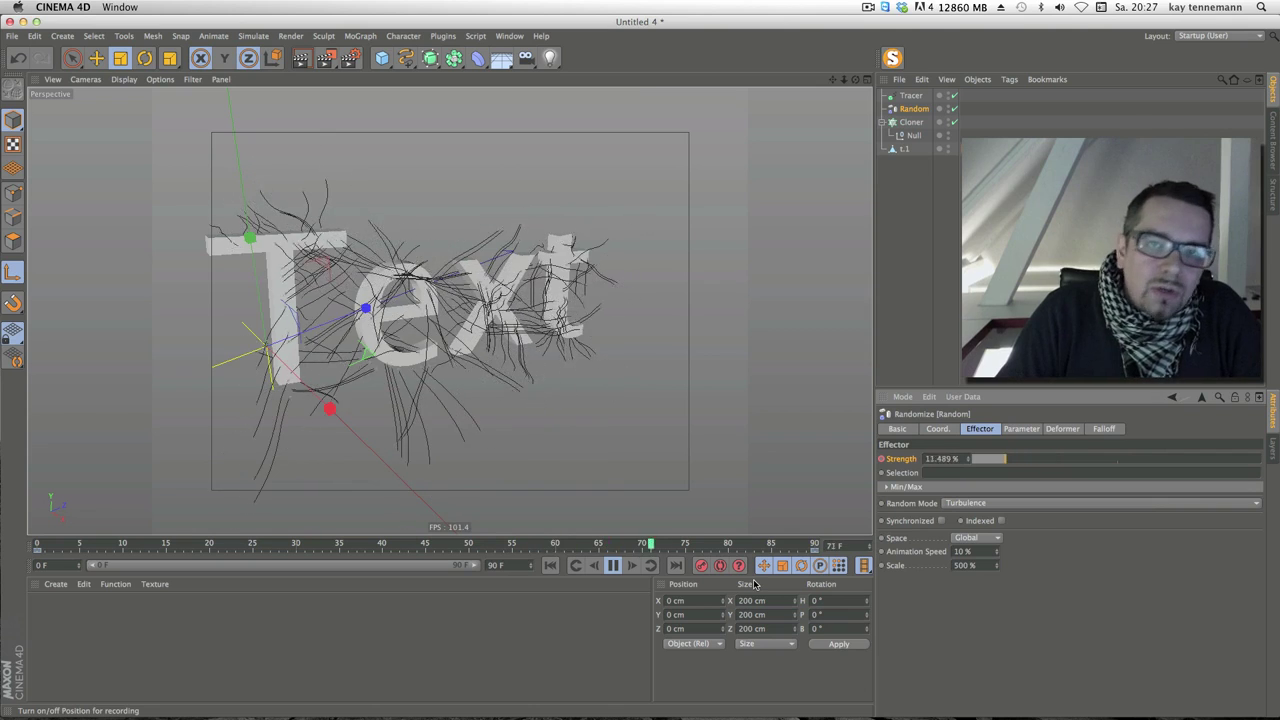
# Set the Cloner's clone count to 100
pyautogui.click(911, 122)
pyautogui.click(924, 608)
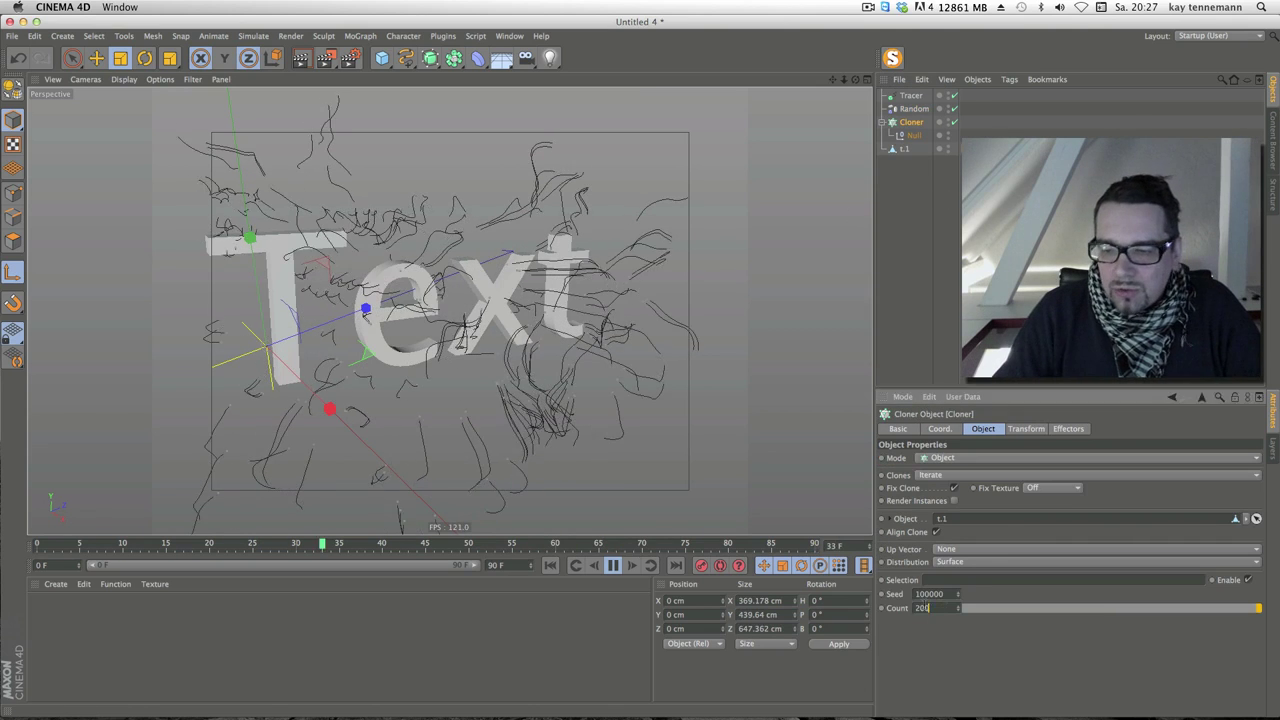
pyautogui.press('0')
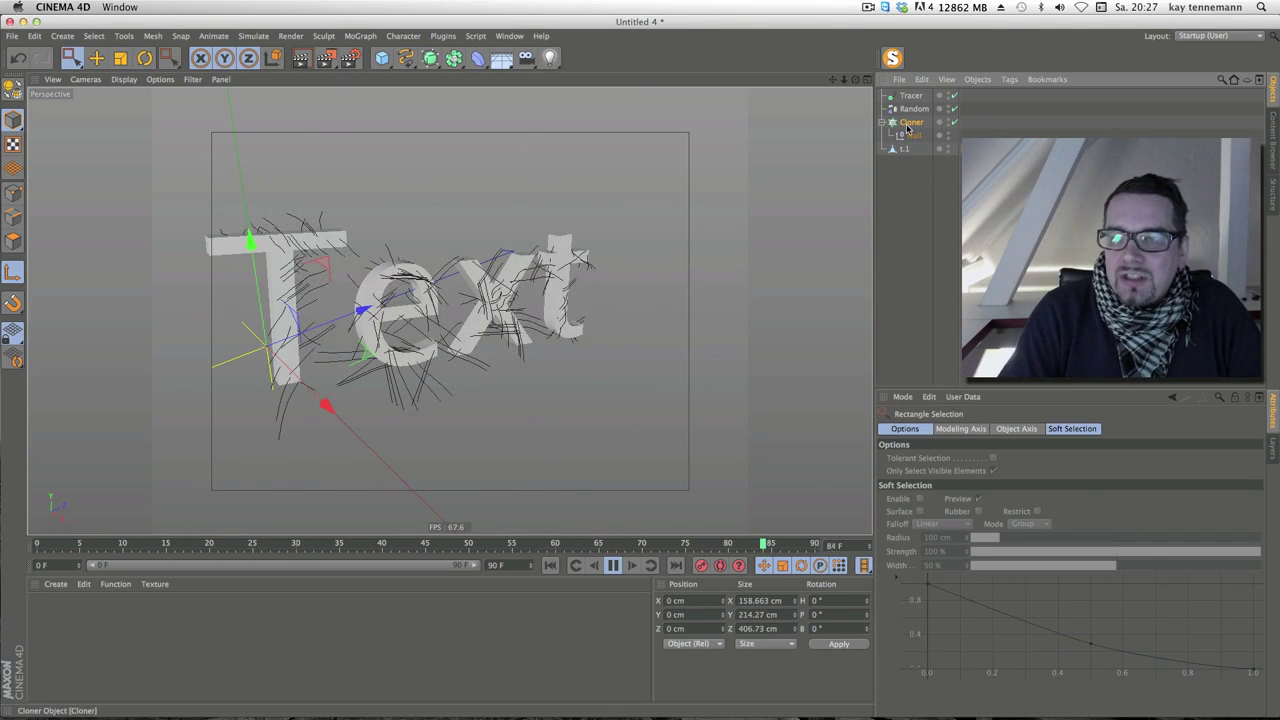
pyautogui.click(908, 125)
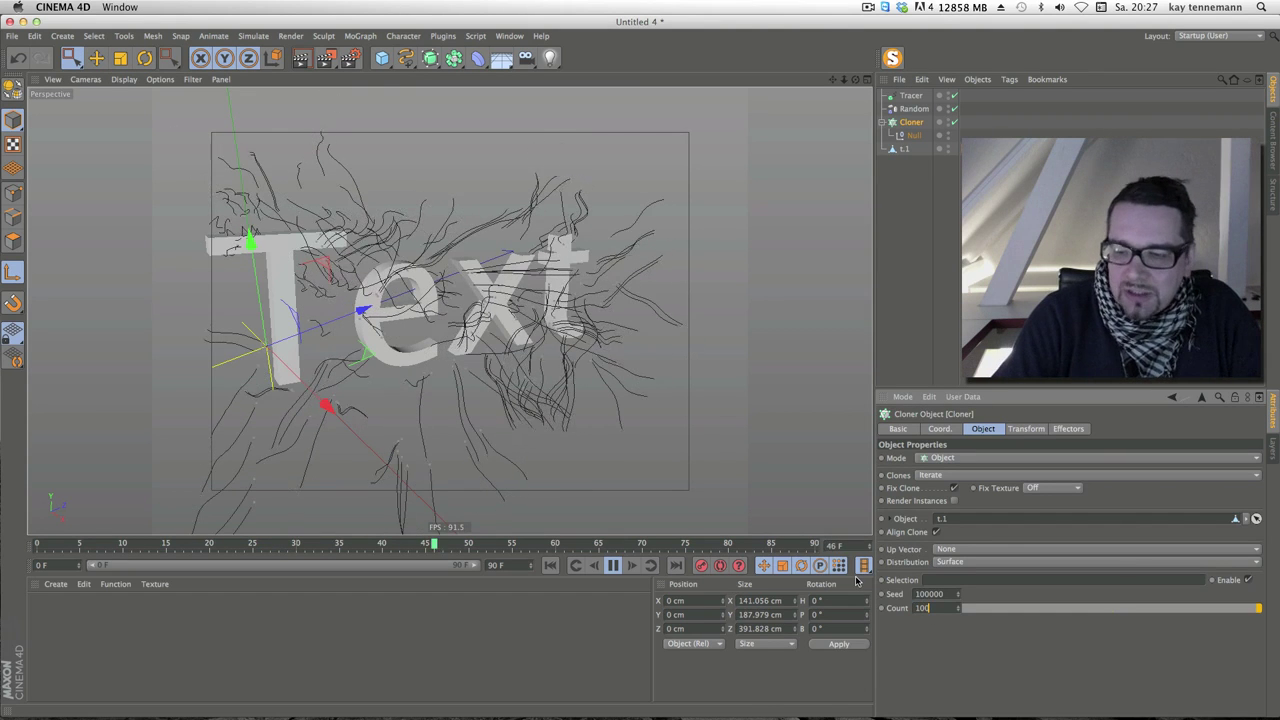
pyautogui.press('Return')
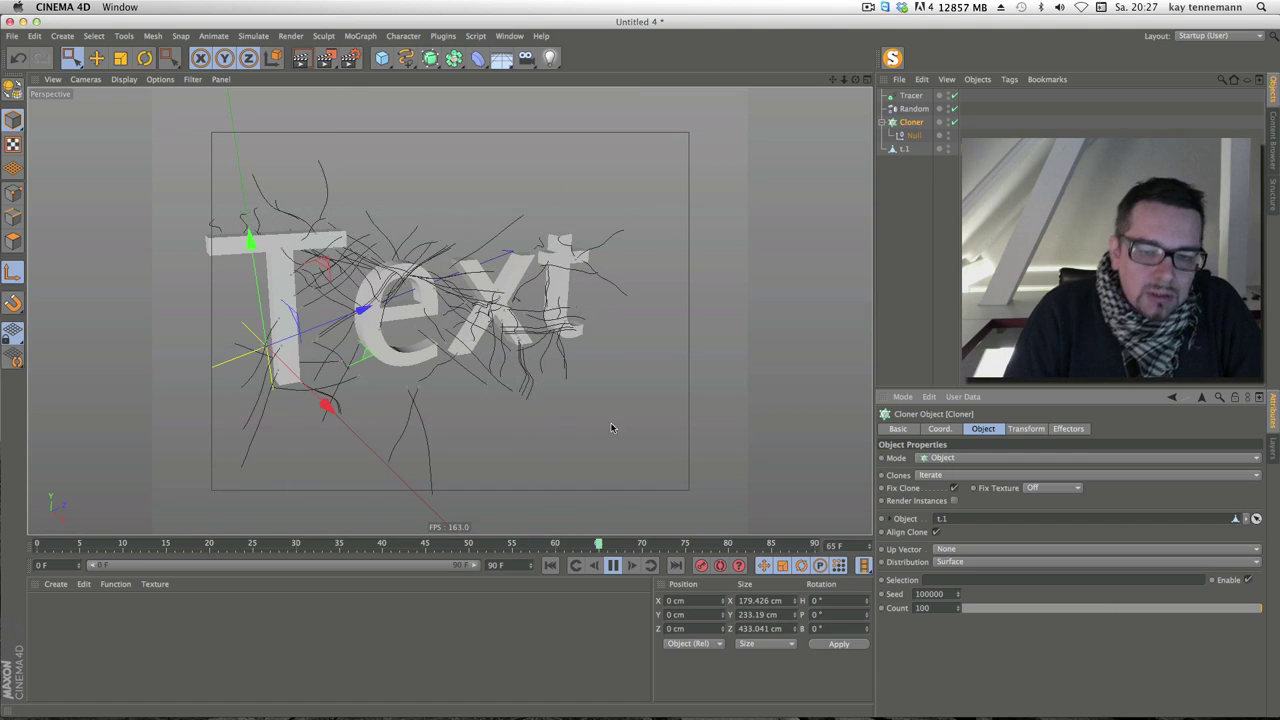
# Rewind, scrub and replay the animation to preview the sparser curling trails
pyautogui.click(613, 565)
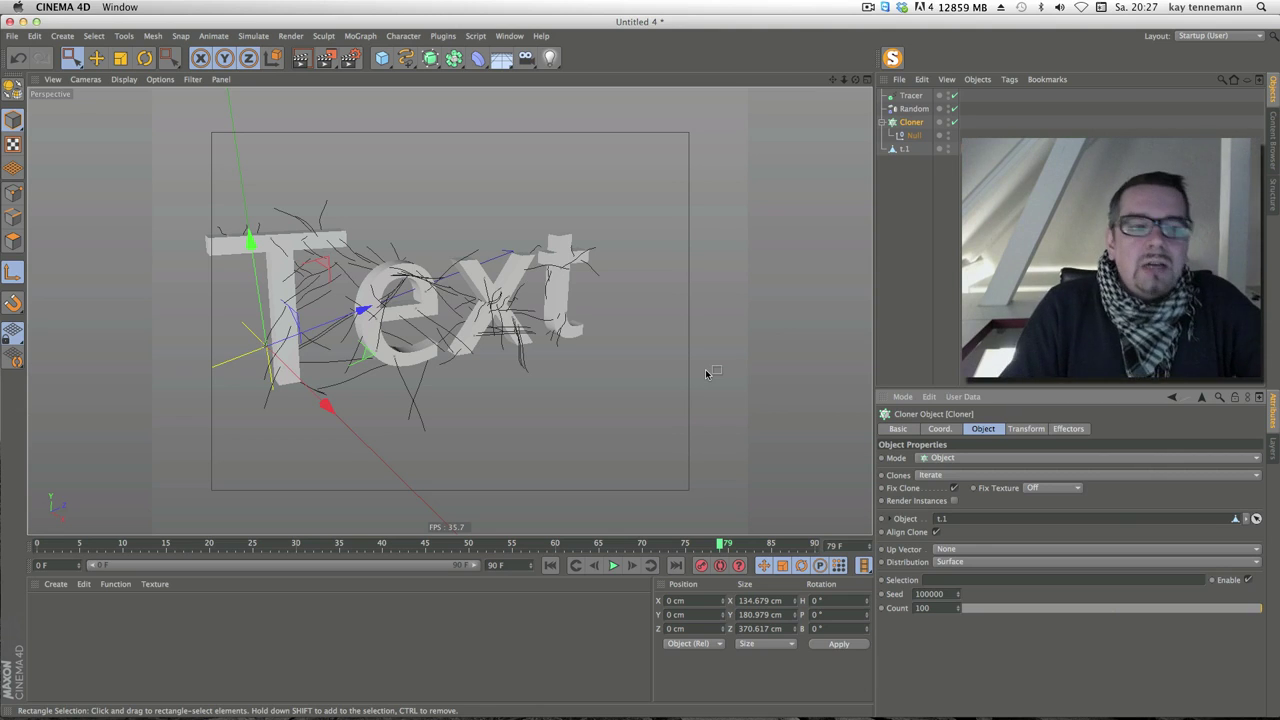
pyautogui.hotkey('shift', 'f')
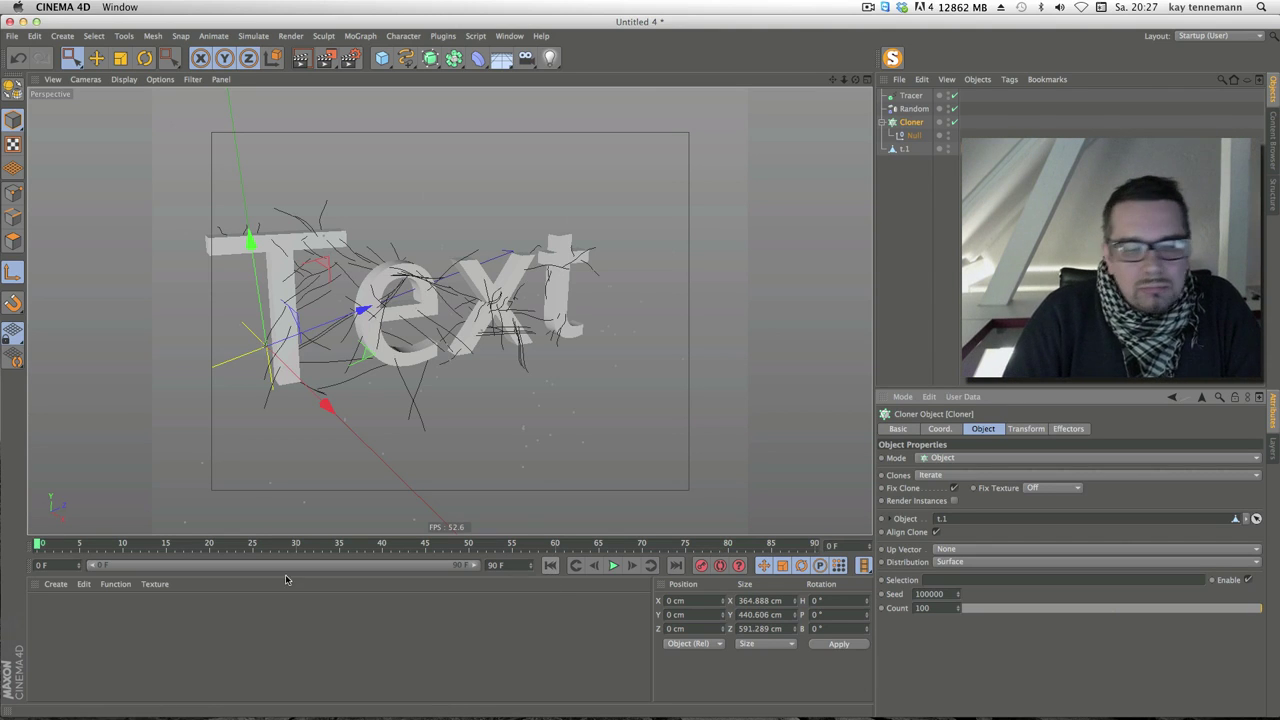
pyautogui.moveTo(38, 545); pyautogui.dragTo(271, 545)
pyautogui.hotkey('shift', 'f')
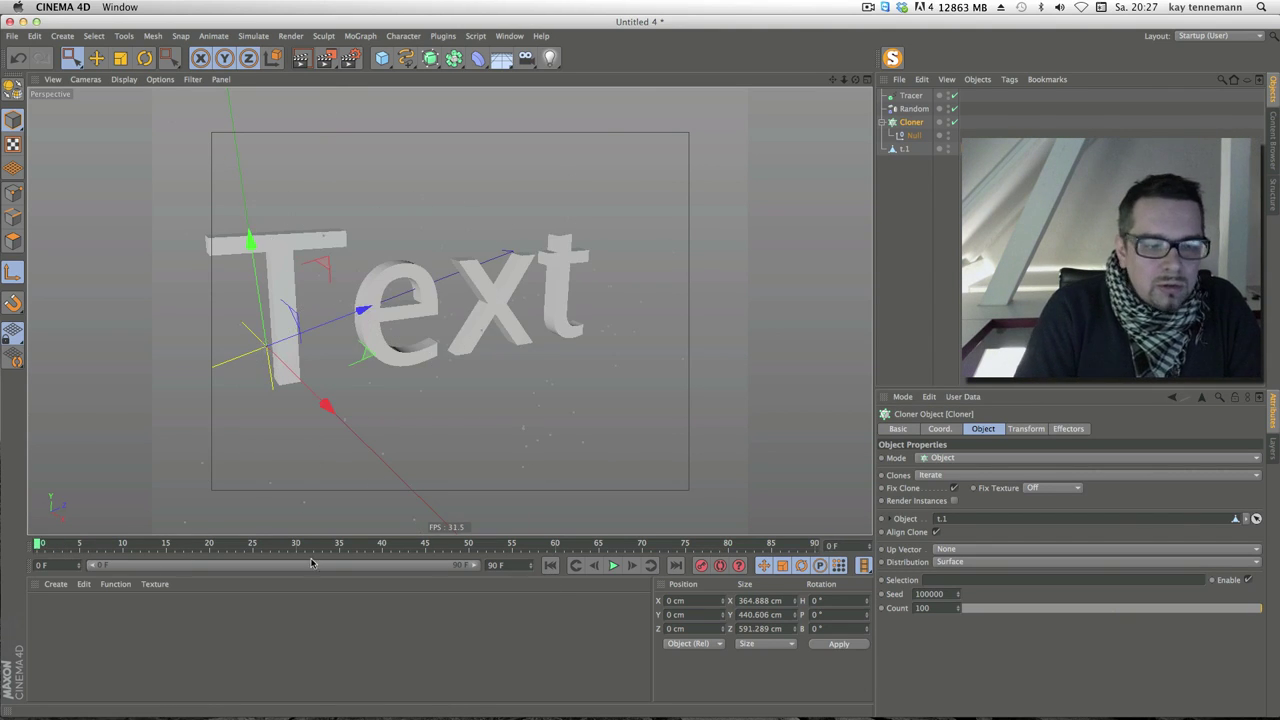
pyautogui.click(614, 566)
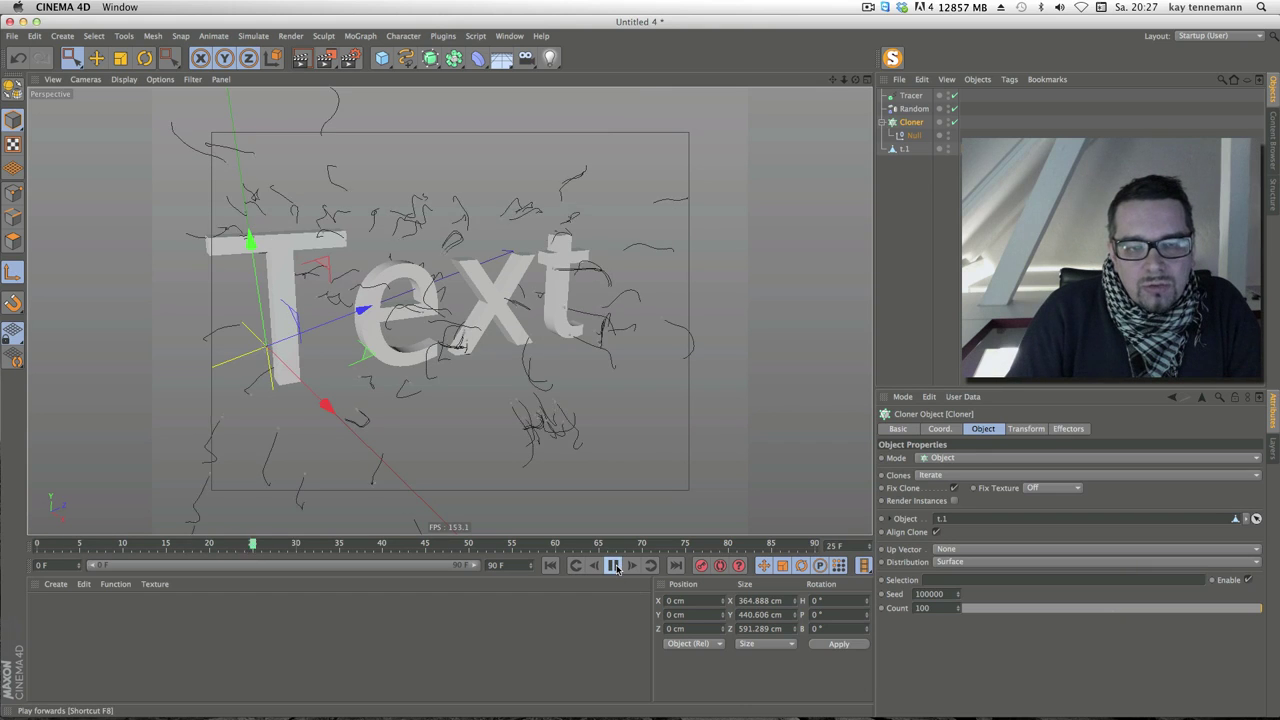
pyautogui.click(615, 567)
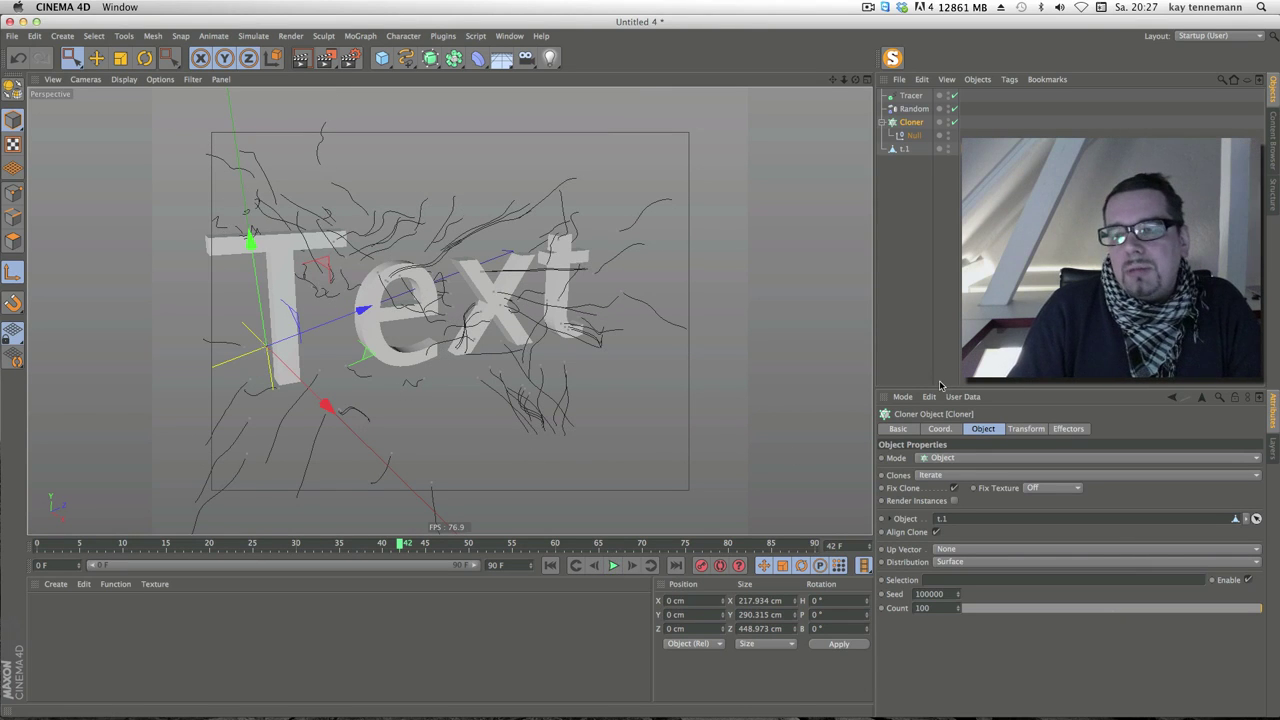
pyautogui.click(914, 108)
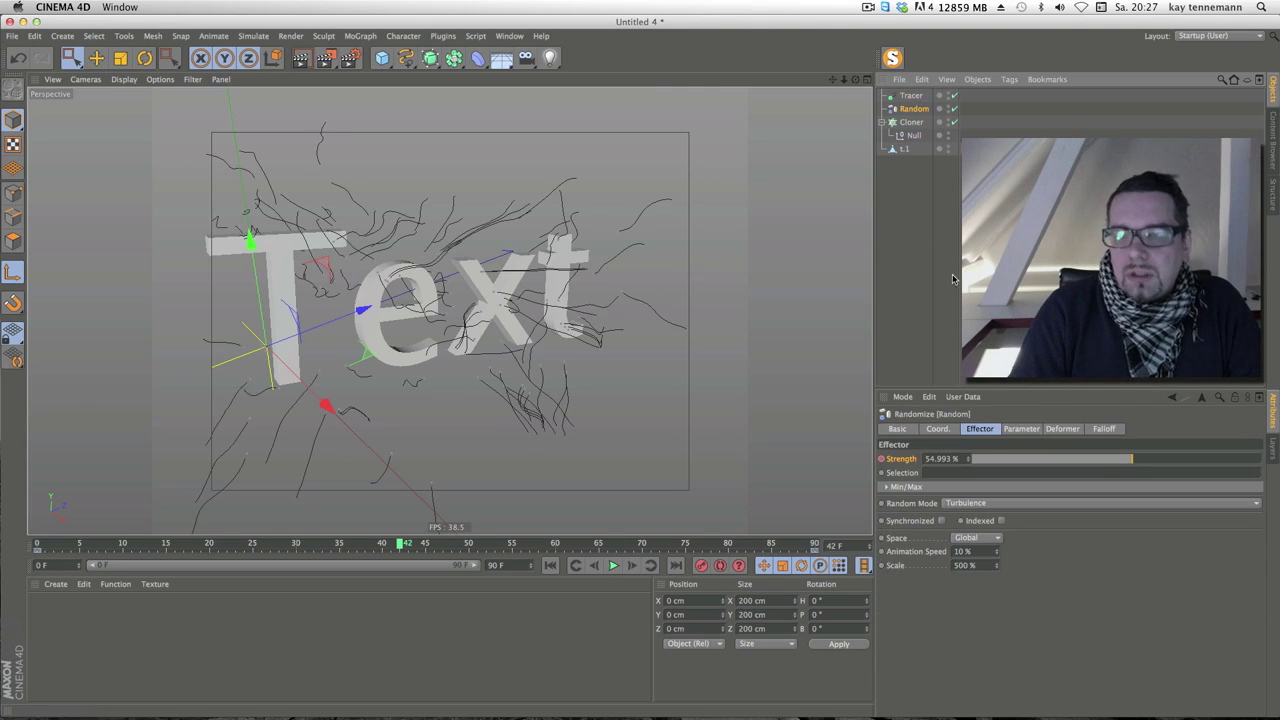
# Set the Random effector's scale to 750% and preview the animation
pyautogui.click(970, 566)
pyautogui.write('750')
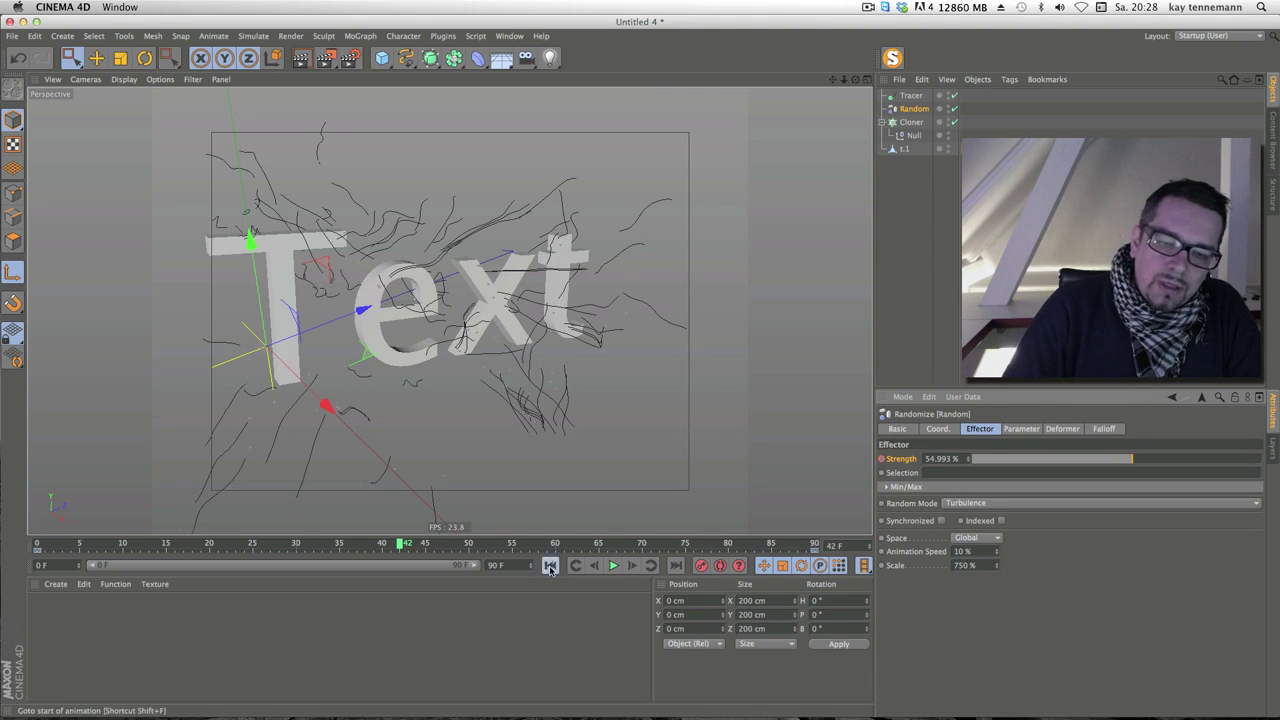
pyautogui.click(550, 566)
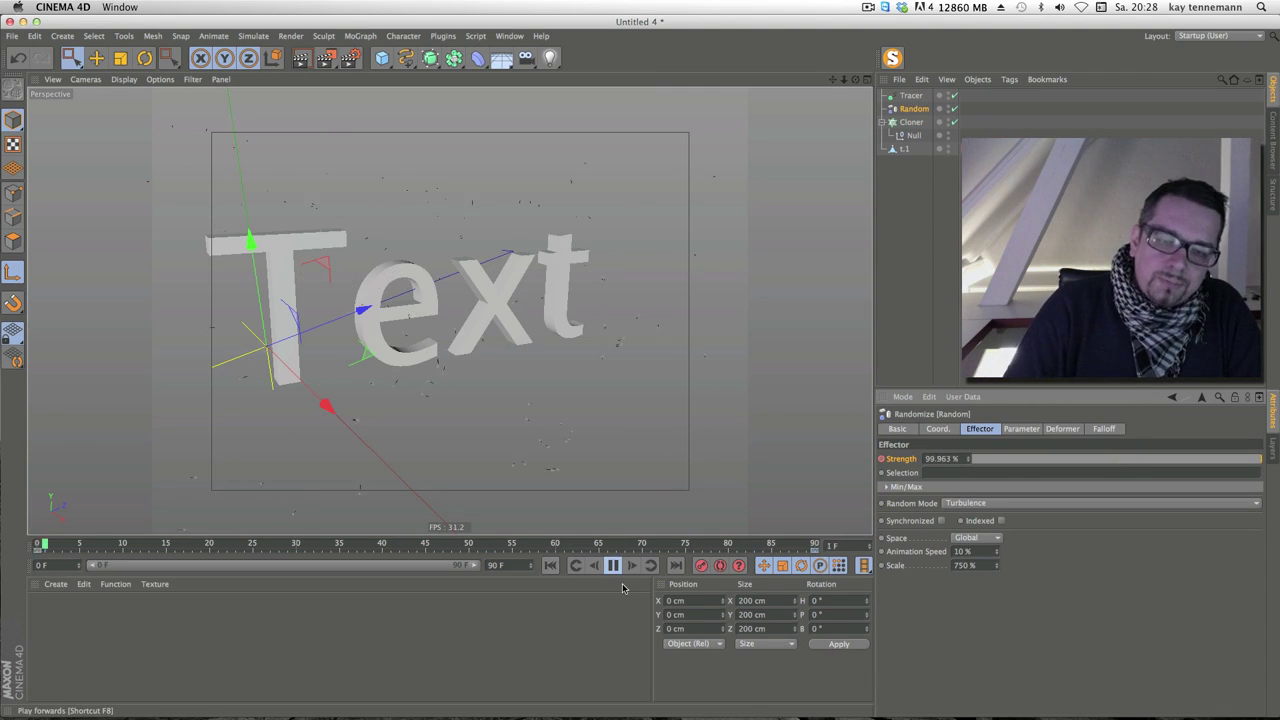
pyautogui.click(613, 566)
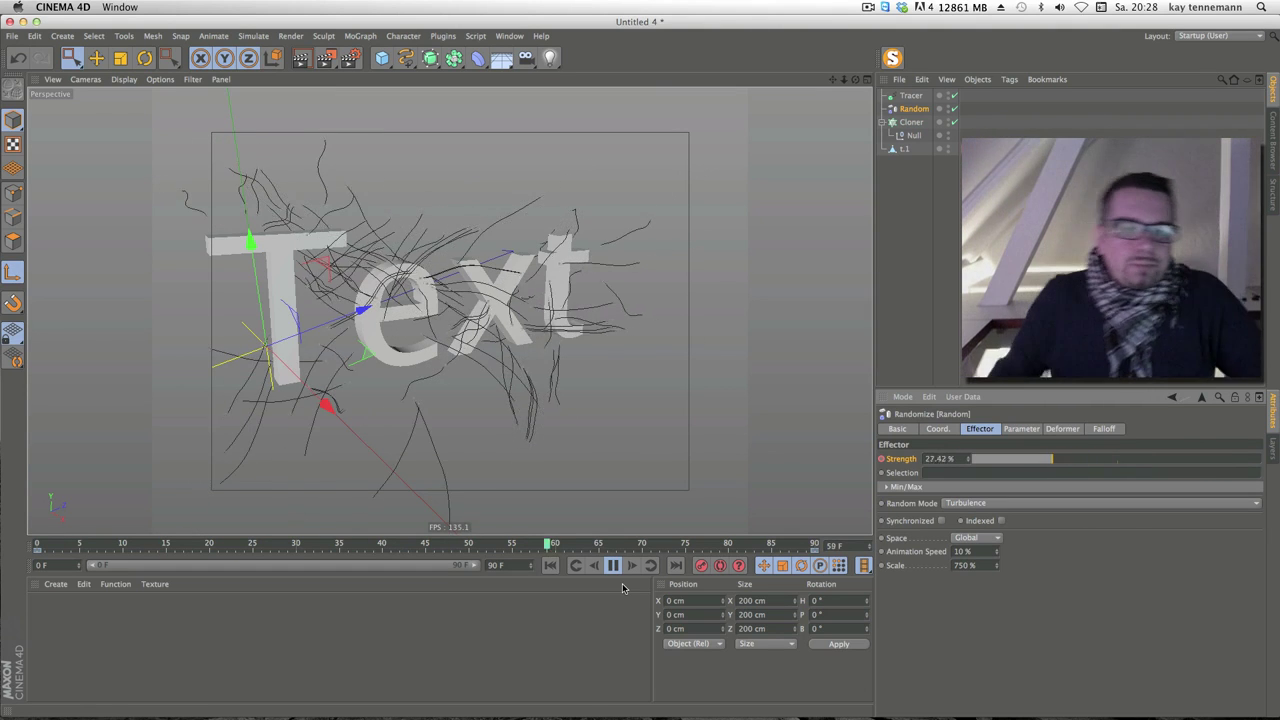
pyautogui.click(613, 566)
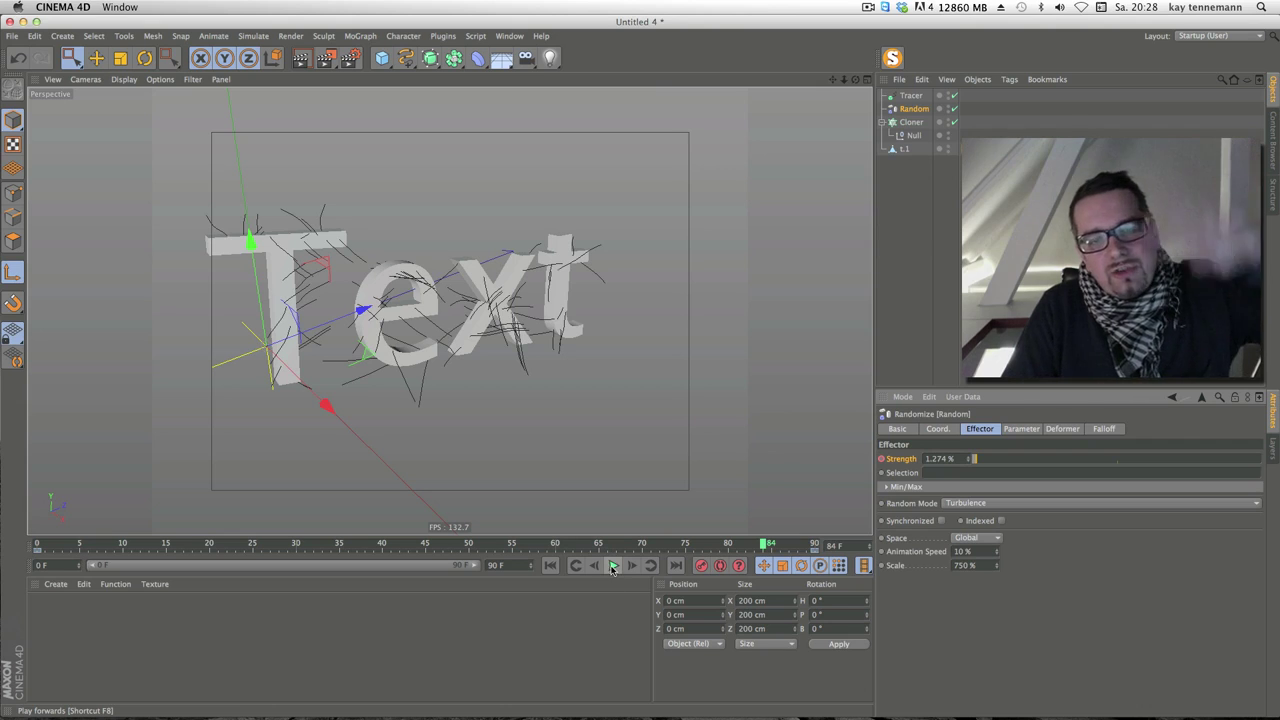
pyautogui.click(613, 566)
pyautogui.click(551, 566)
# Set Random position offsets P.X, P.Y and P.Z to 400 cm, then open Render Settings
pyautogui.click(914, 107)
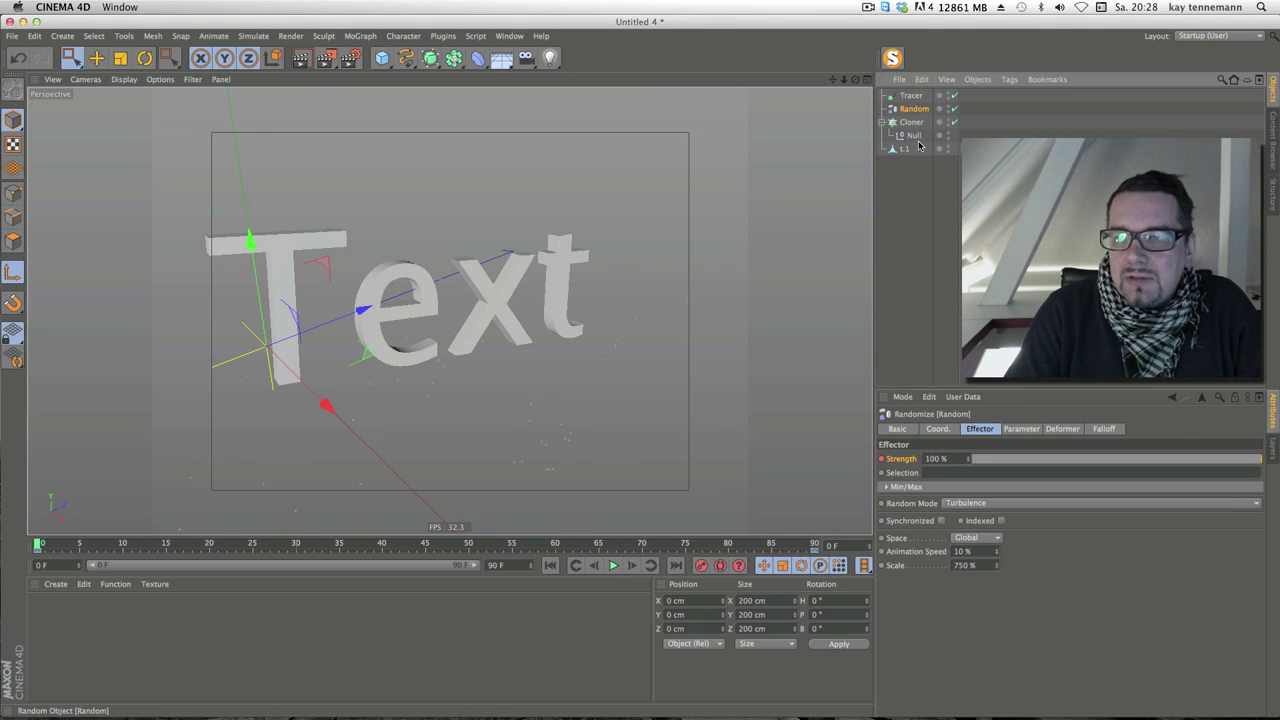
pyautogui.click(1022, 429)
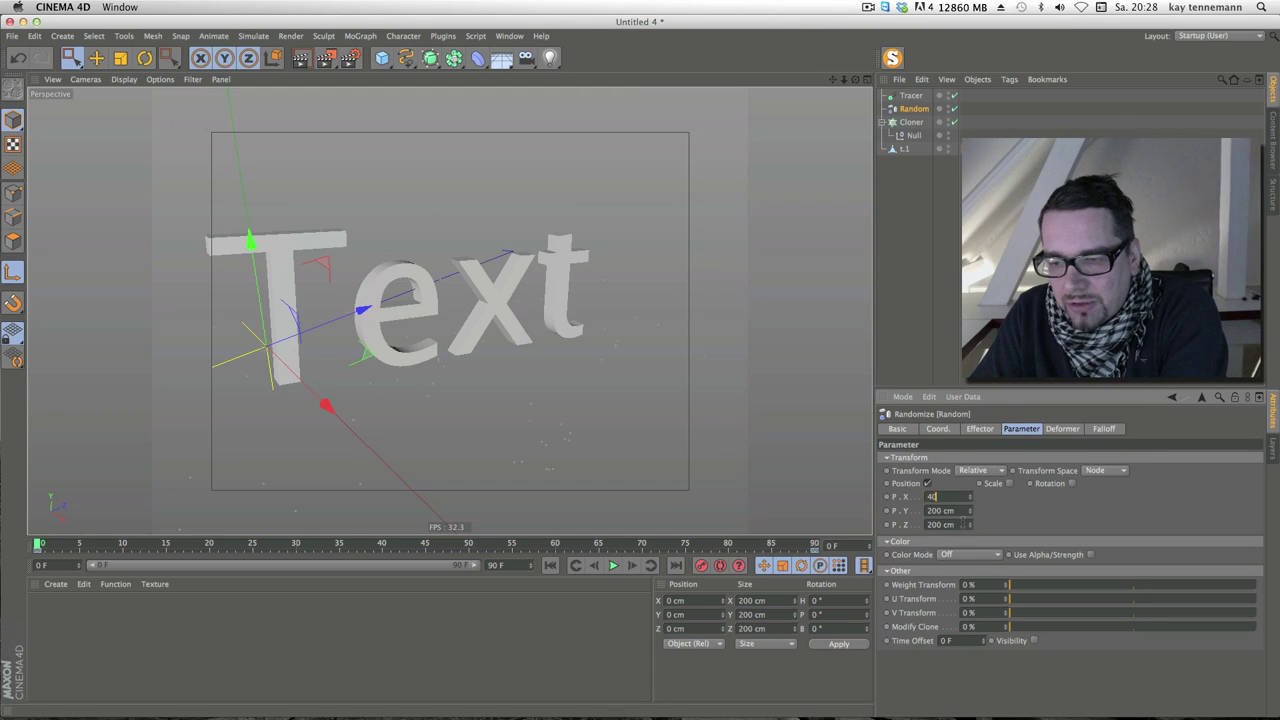
pyautogui.write('400')
pyautogui.press('Tab')
pyautogui.write('400')
pyautogui.press('Return')
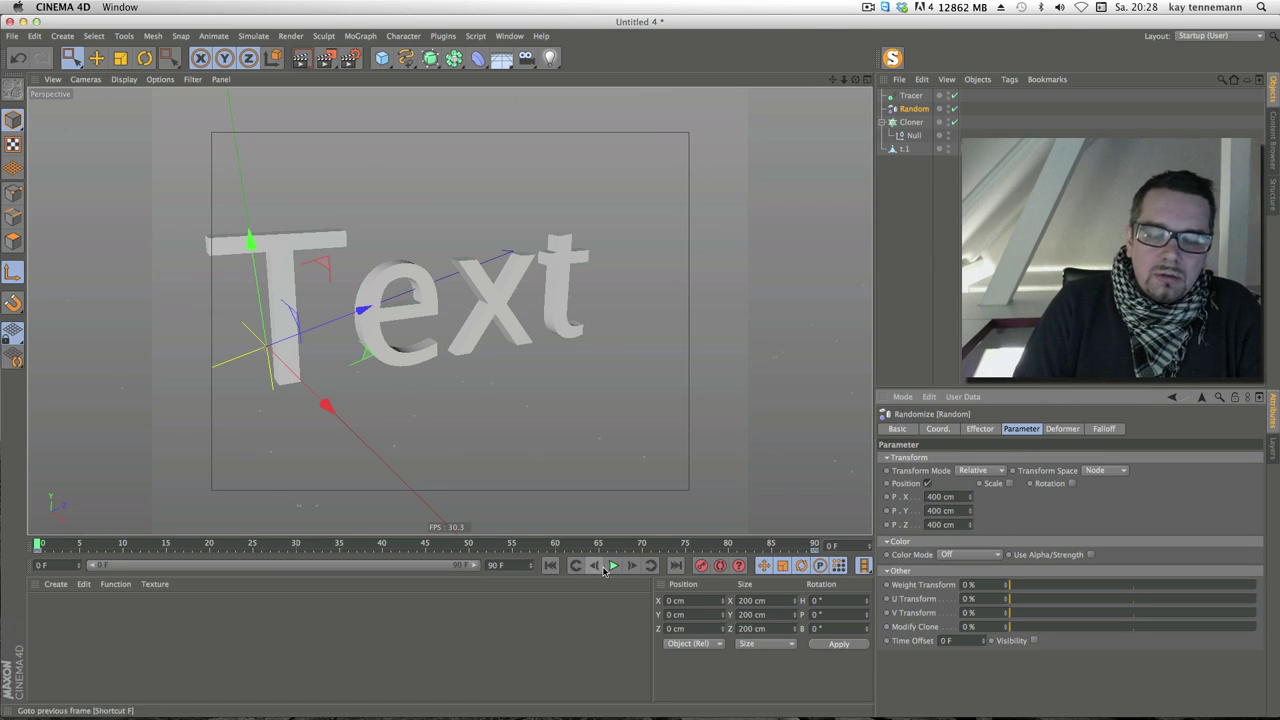
pyautogui.click(350, 58)
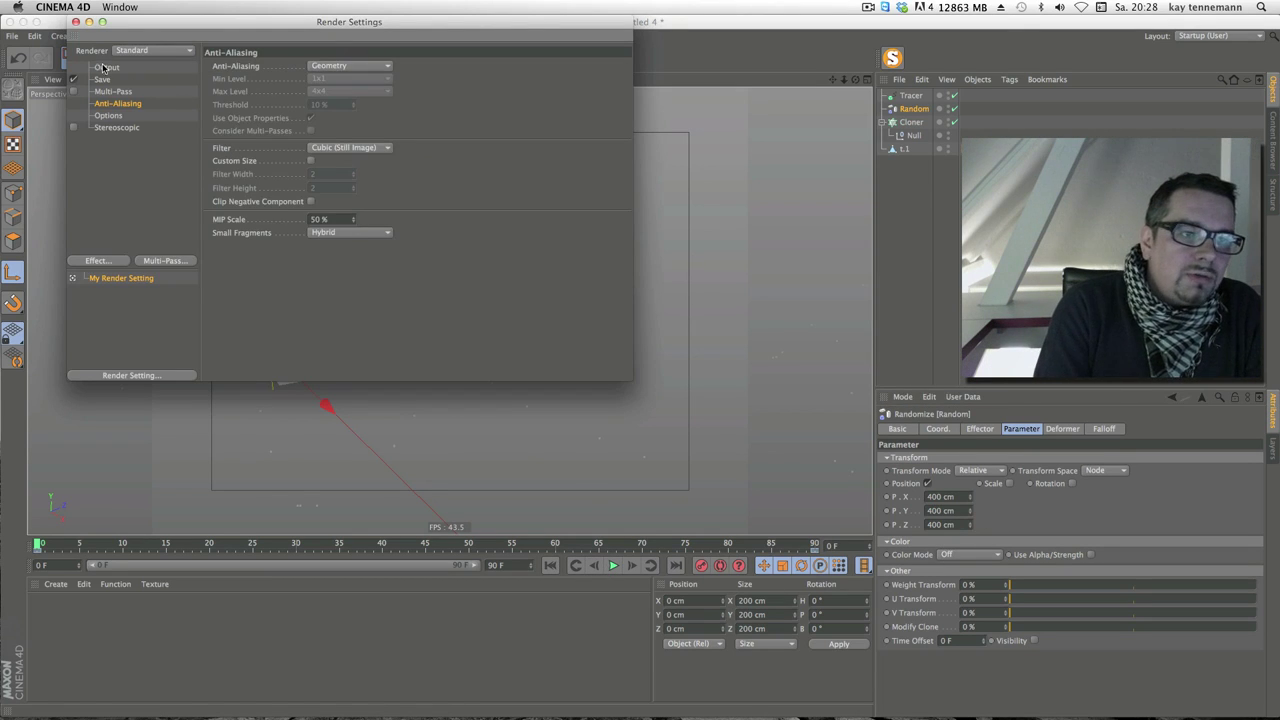
# Choose a Film/Video HD output preset, close Render Settings, and reframe the Text smaller and frontal
pyautogui.click(217, 66)
pyautogui.moveTo(240, 106)
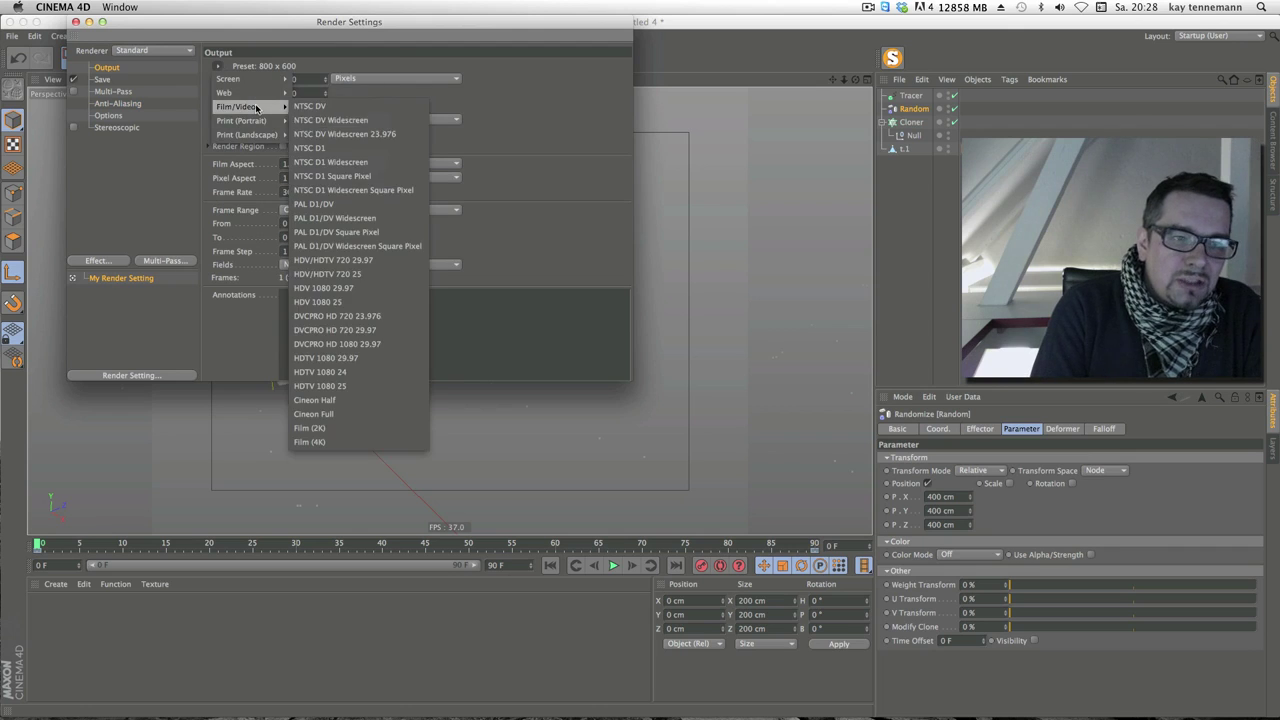
pyautogui.click(75, 21)
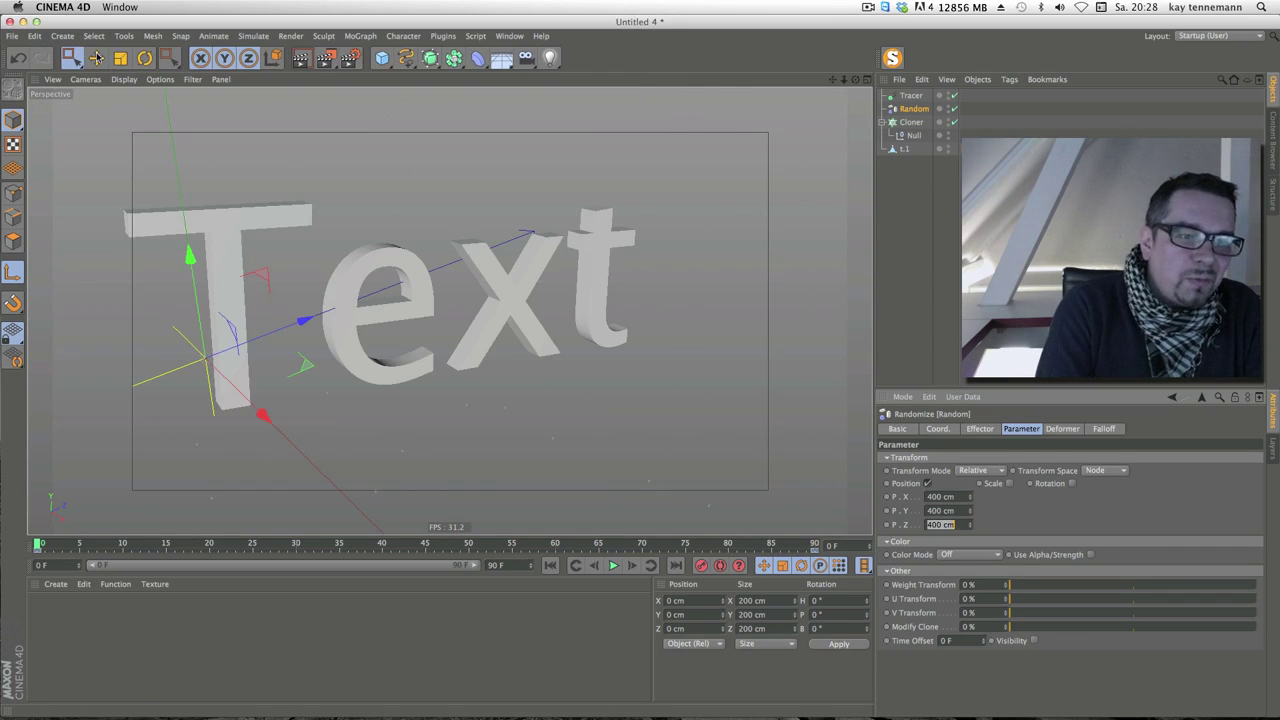
pyautogui.moveTo(838, 86); pyautogui.dragTo(780, 130)
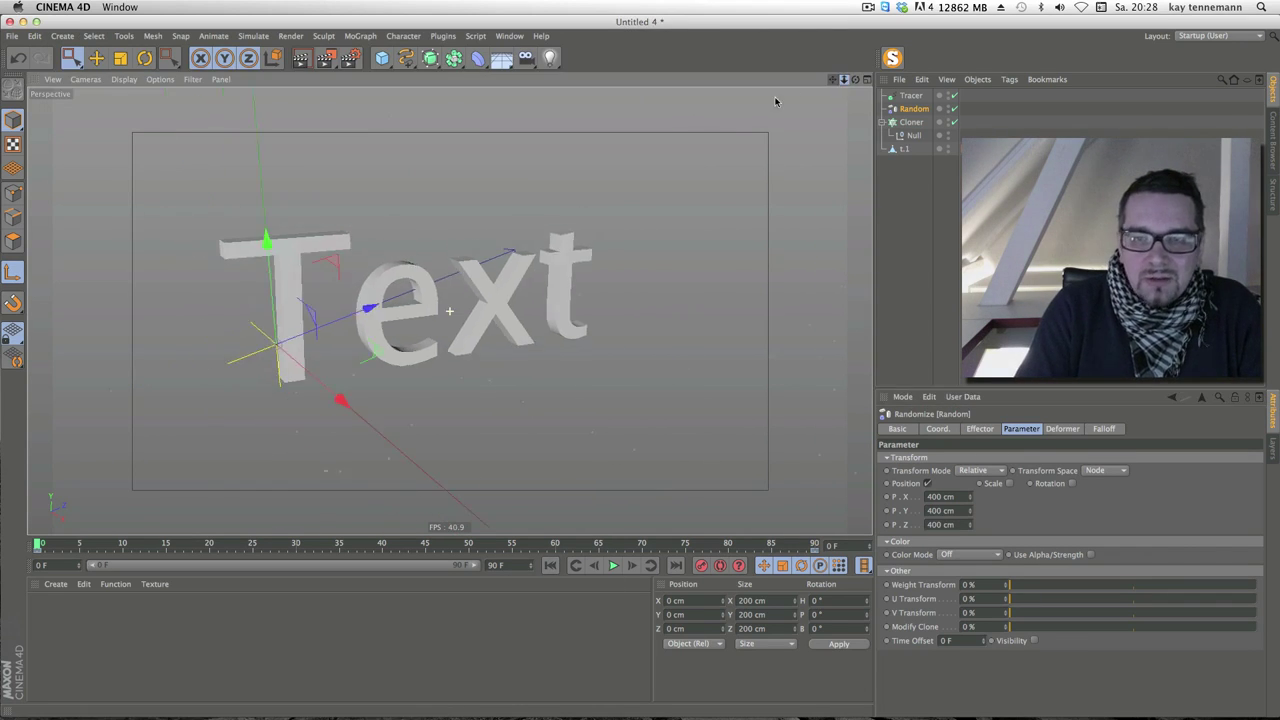
# Play the animation, then rewind to frame 0 and replay it
pyautogui.click(613, 565)
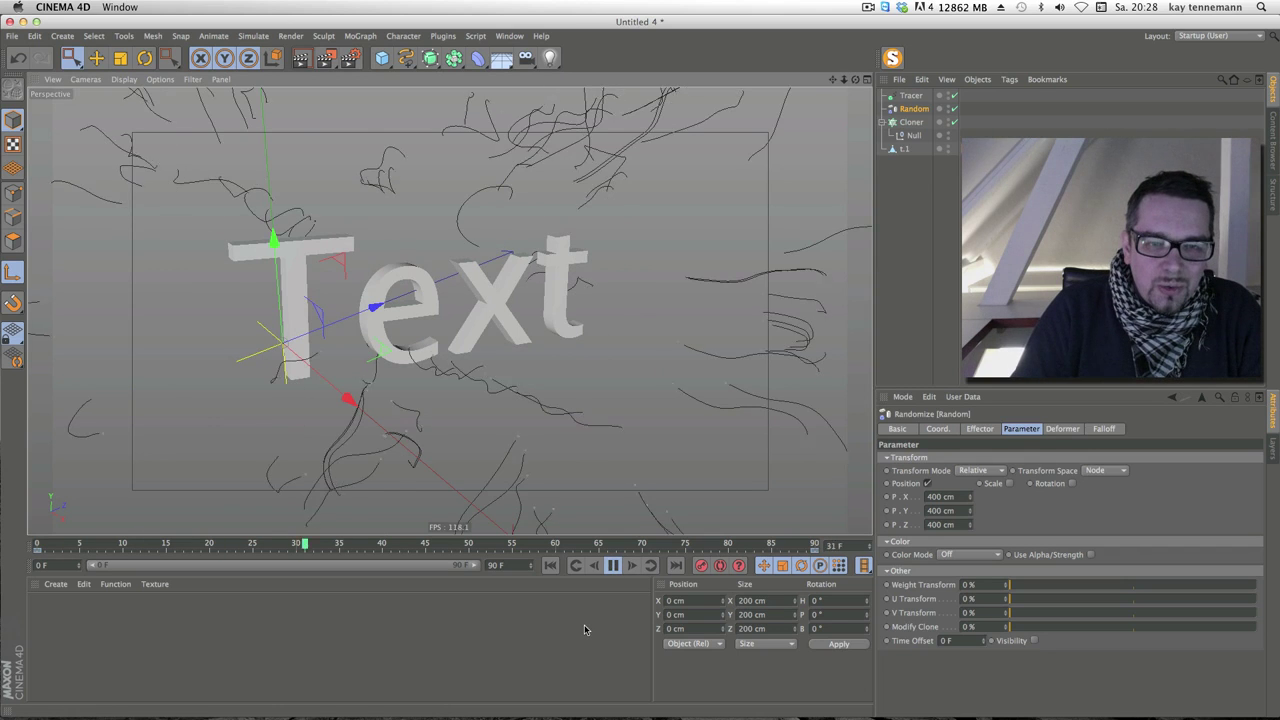
pyautogui.click(613, 565)
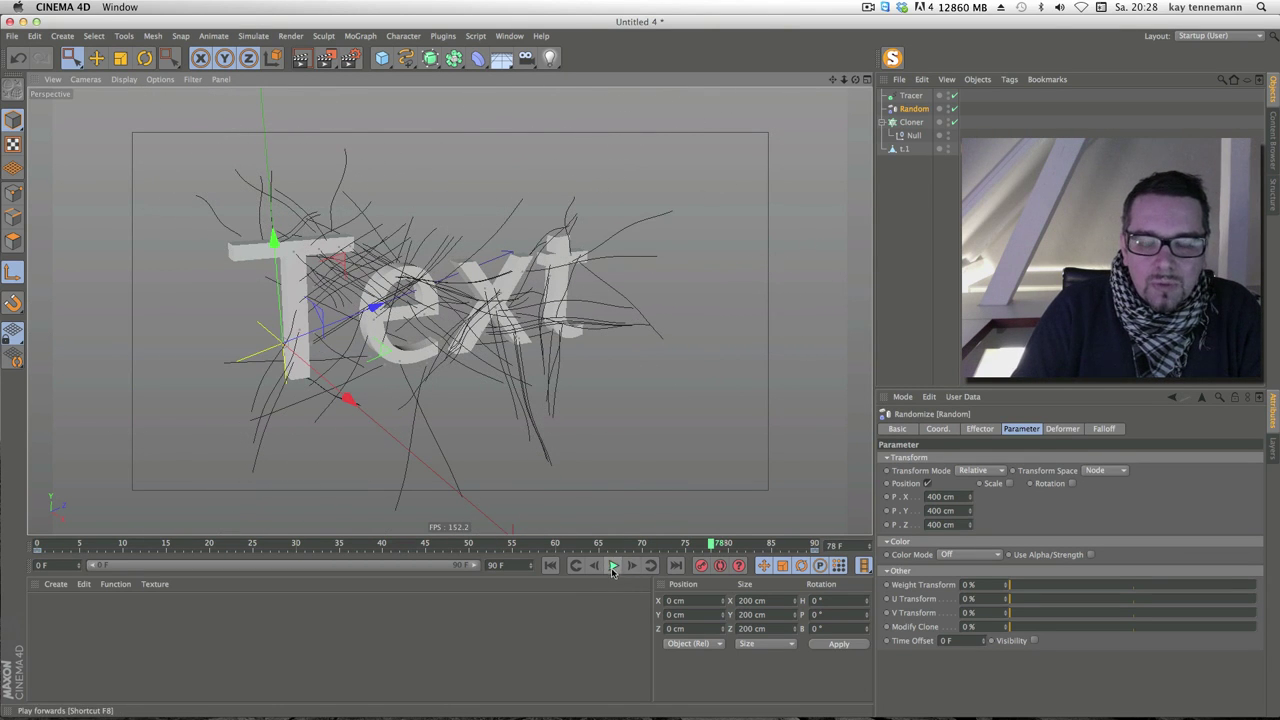
pyautogui.click(550, 565)
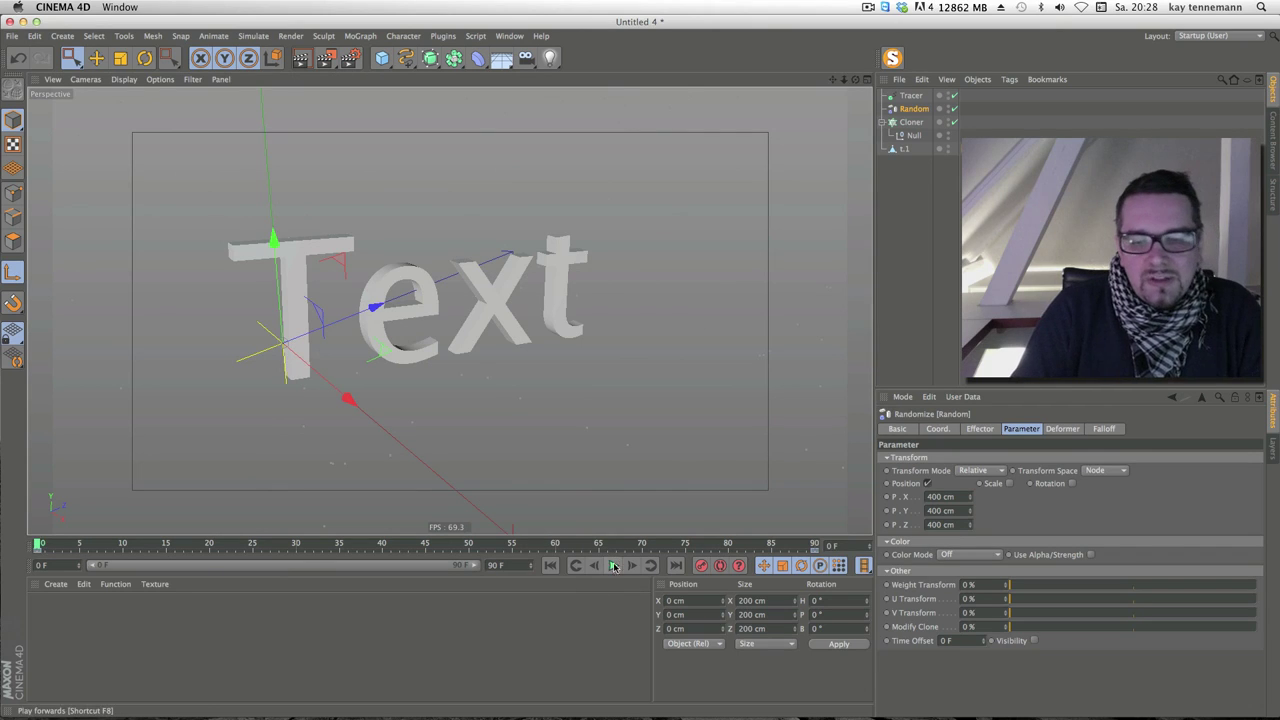
pyautogui.click(613, 565)
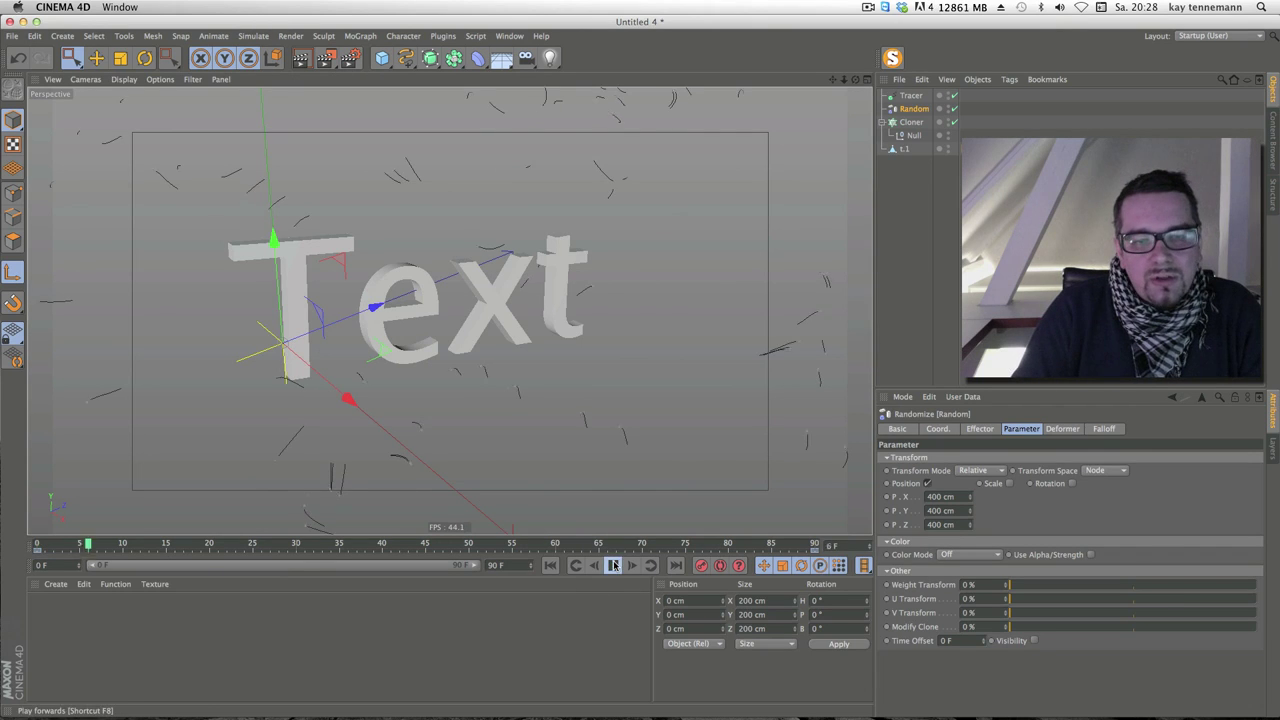
# Make the Random effector's Strength keyframes interpolate linearly in the Timeline
pyautogui.rightClick(915, 112)
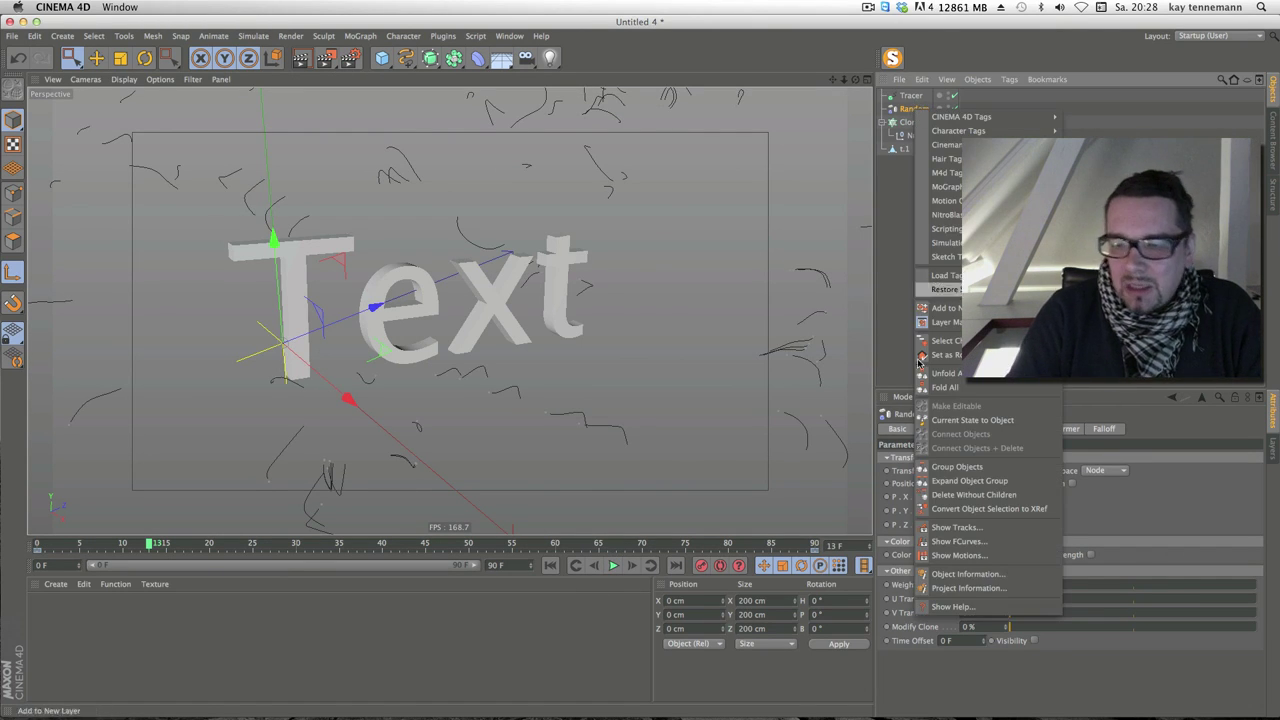
pyautogui.click(946, 440)
pyautogui.click(979, 429)
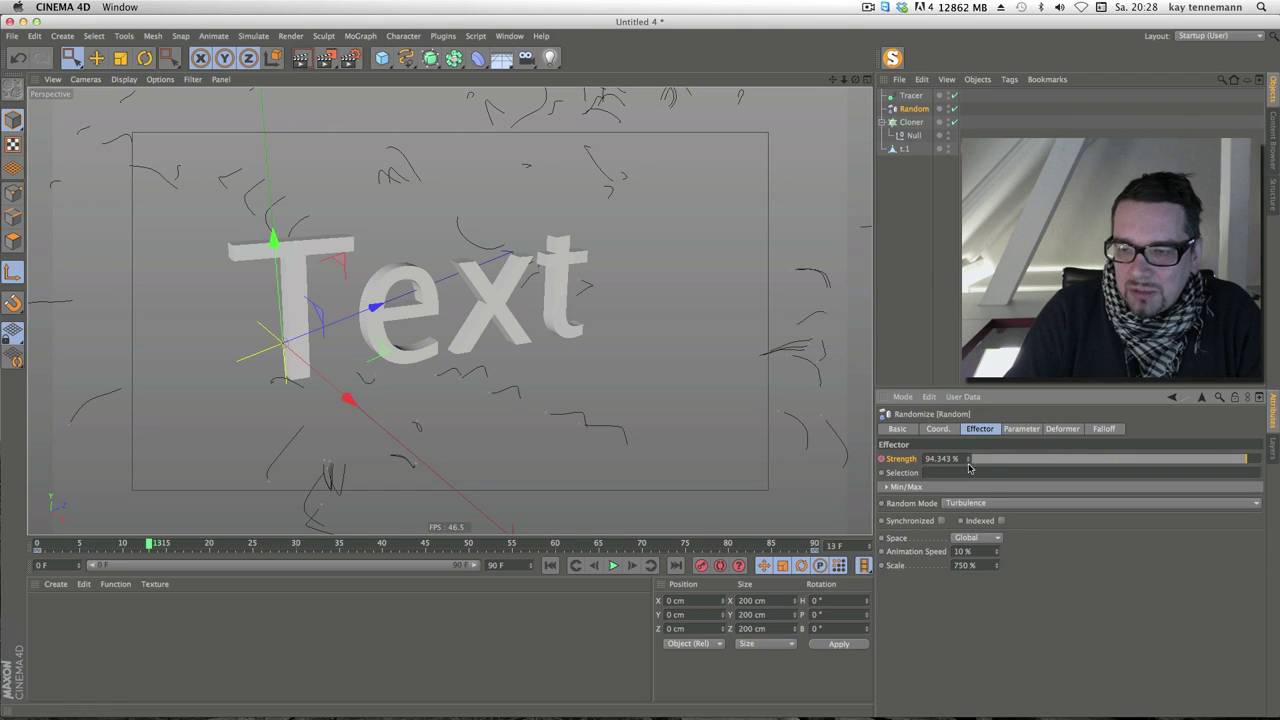
pyautogui.rightClick(910, 462)
pyautogui.click(1050, 600)
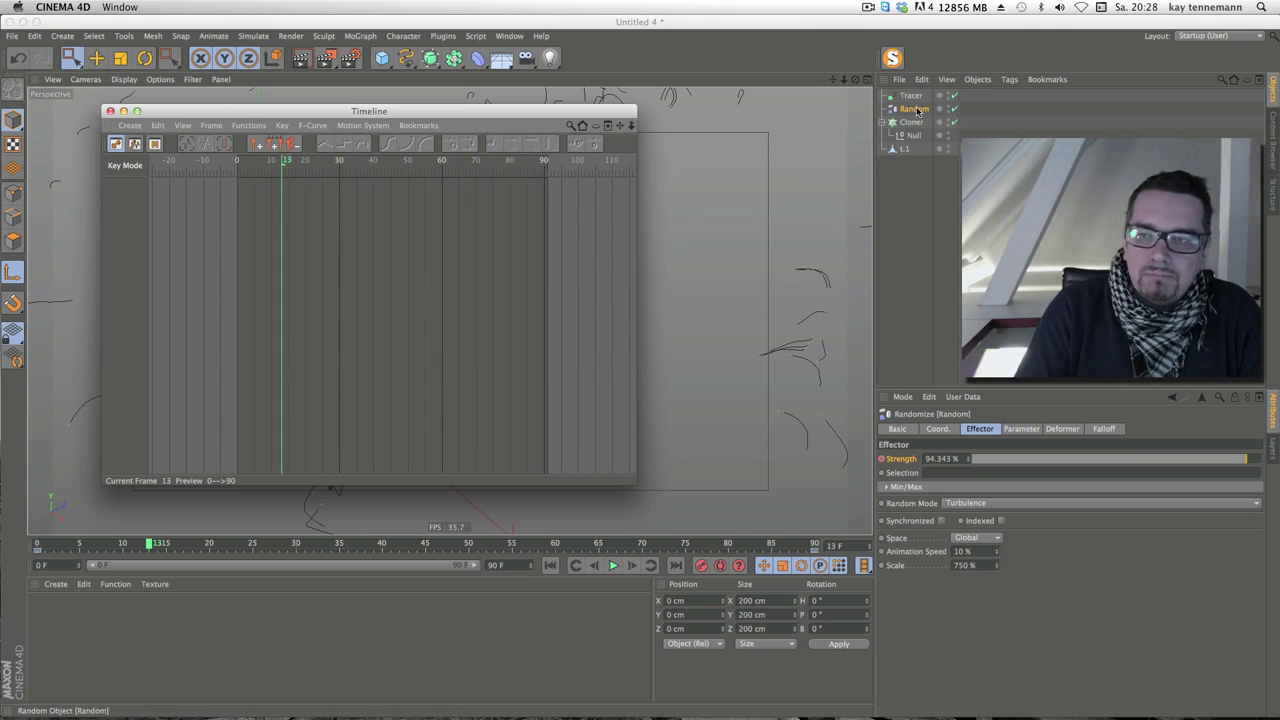
pyautogui.moveTo(918, 111); pyautogui.dragTo(347, 340)
pyautogui.click(152, 196)
pyautogui.click(326, 145)
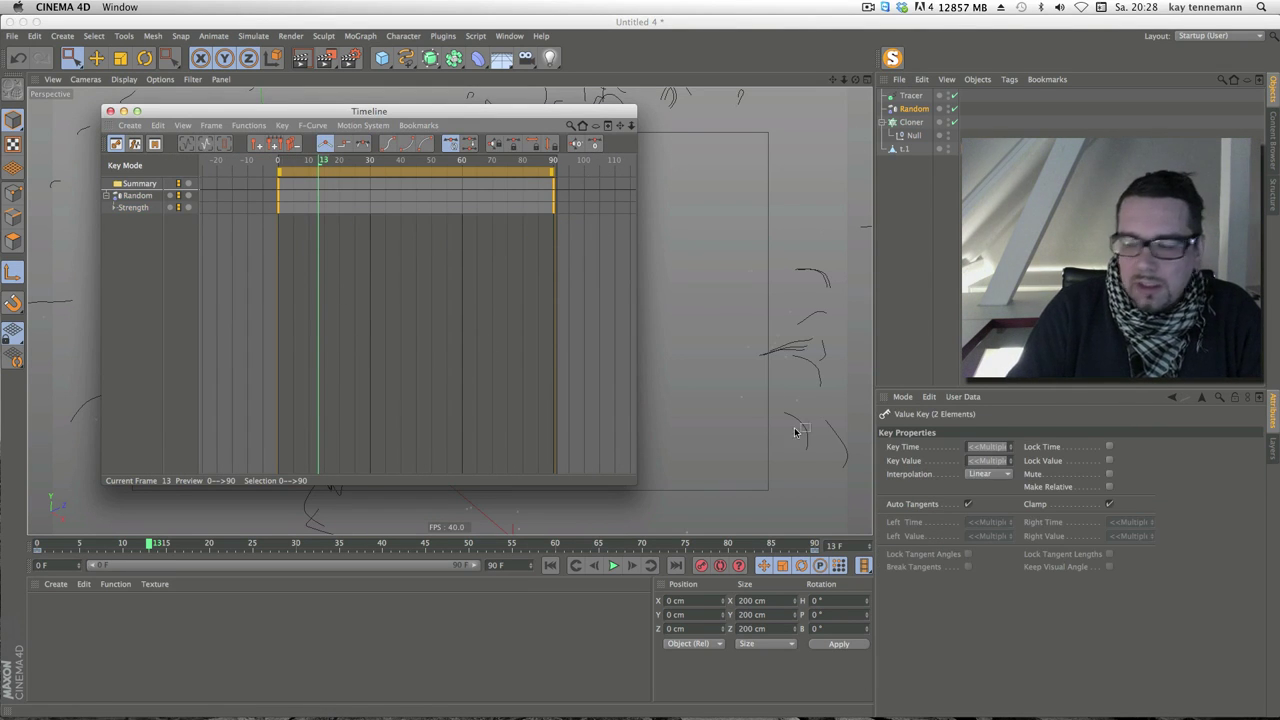
pyautogui.hotkey('shift', 'F3')
# Preview the animation from frame 0 and select the final Strength keyframe
pyautogui.click(550, 565)
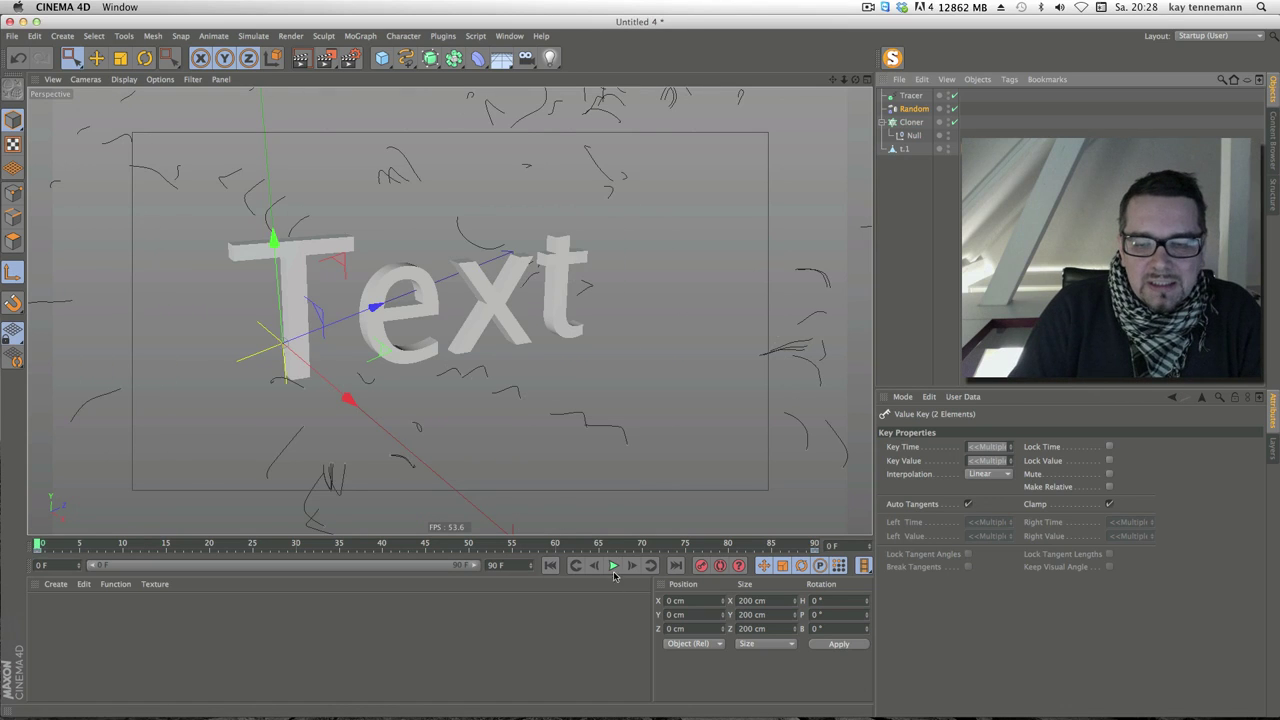
pyautogui.click(614, 566)
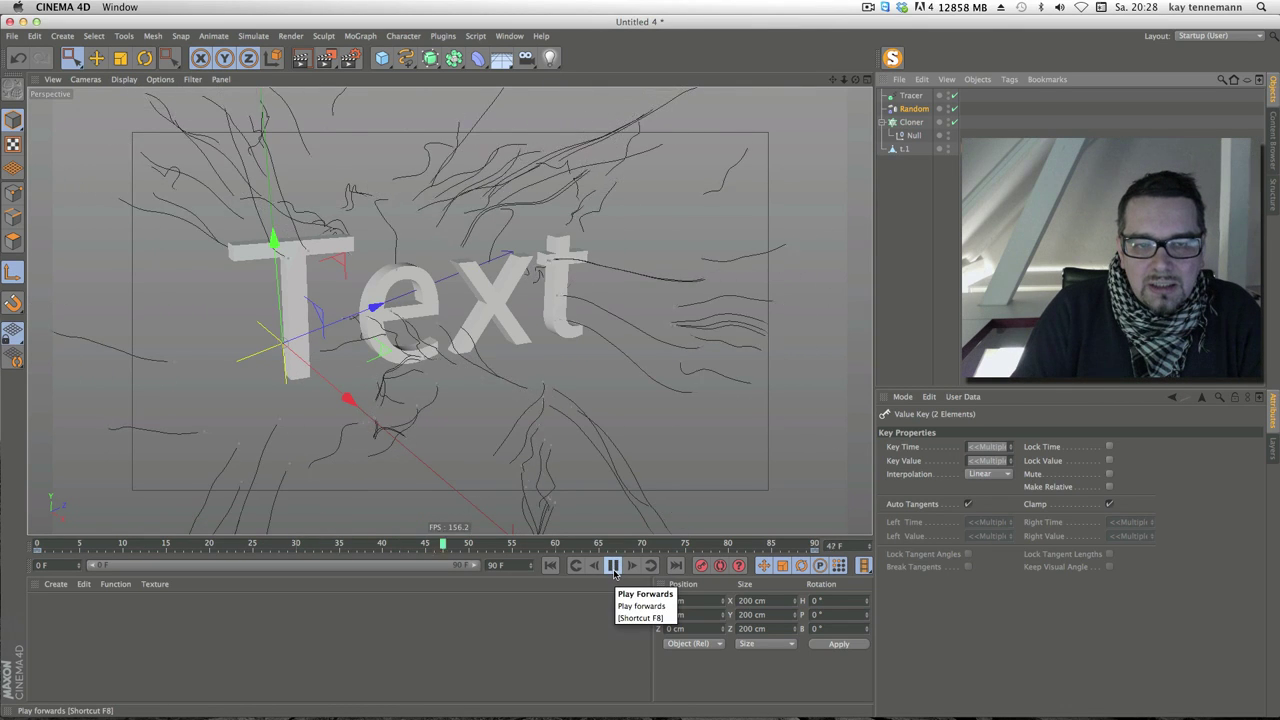
pyautogui.click(614, 566)
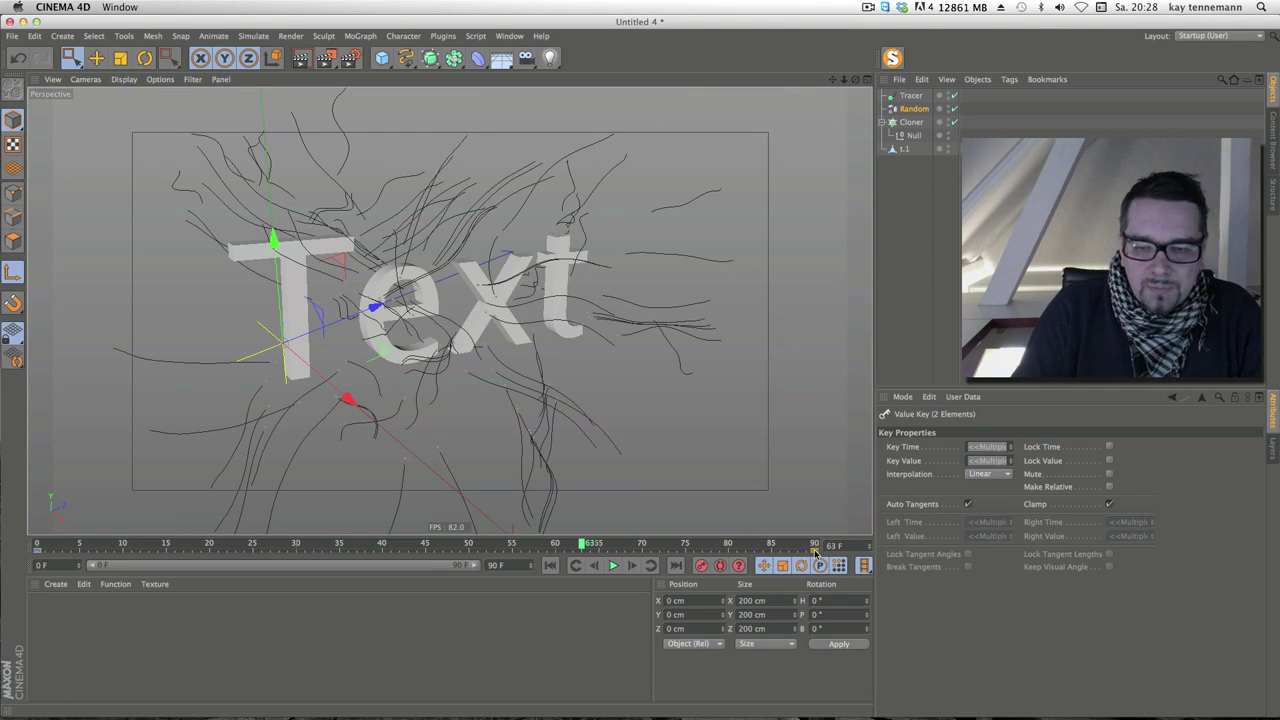
pyautogui.click(815, 553)
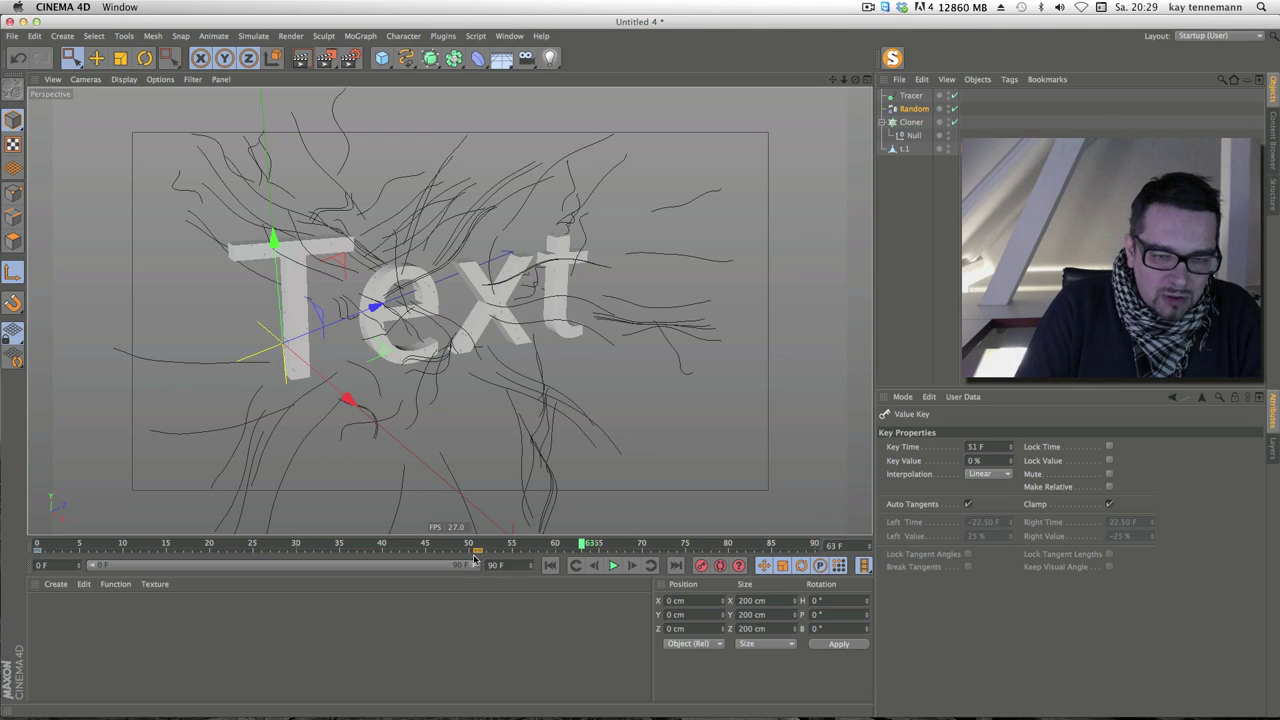
# Set the scene's end frame to 50 and play the shortened animation
pyautogui.click(549, 567)
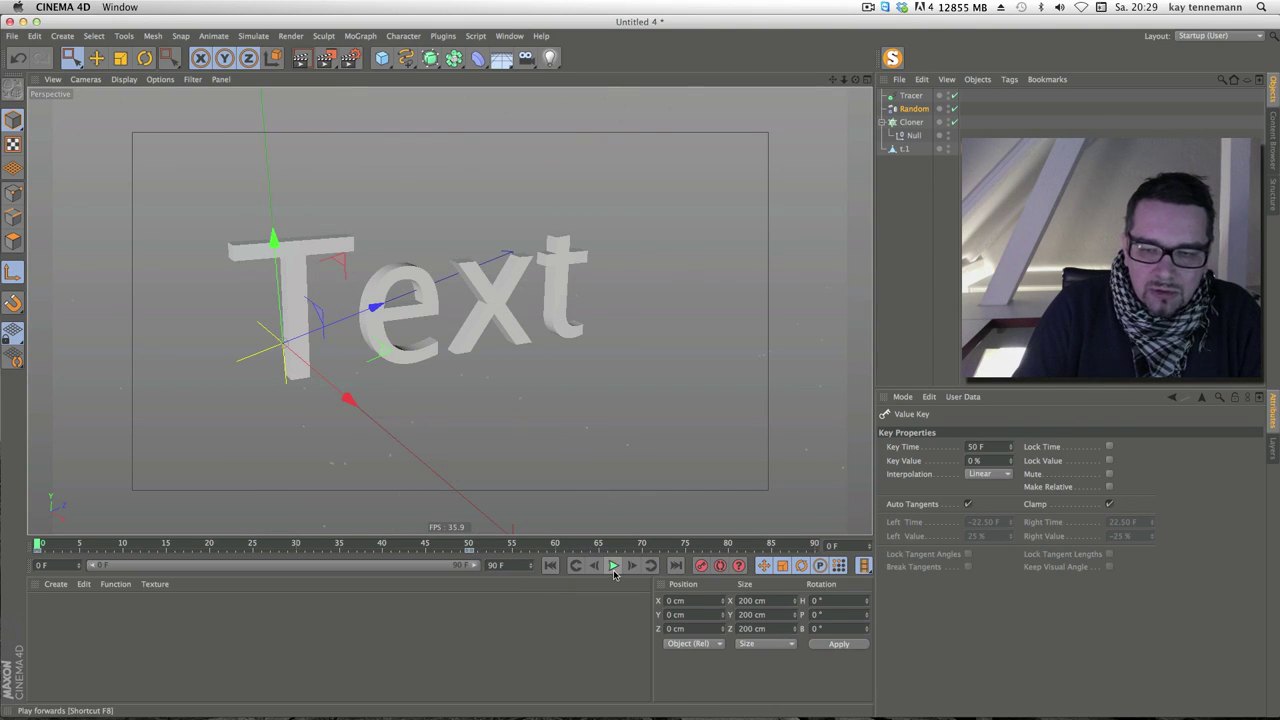
pyautogui.write('50')
pyautogui.press('Return')
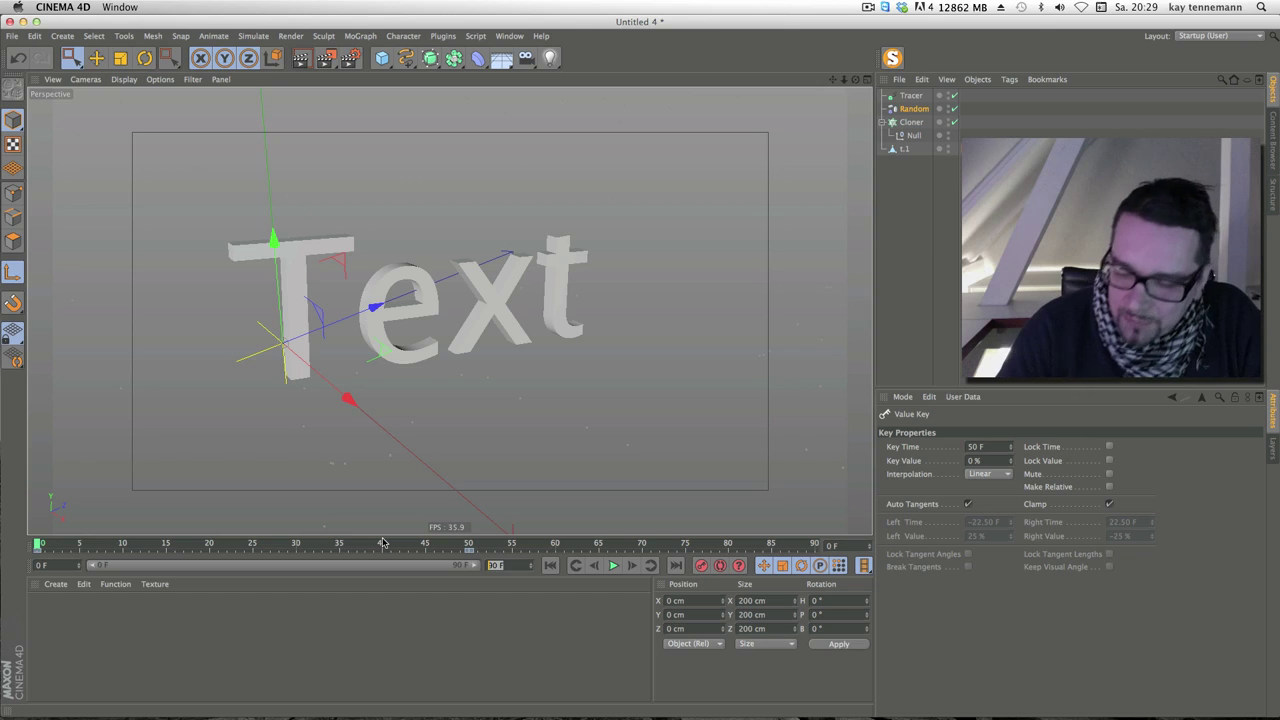
pyautogui.click(613, 566)
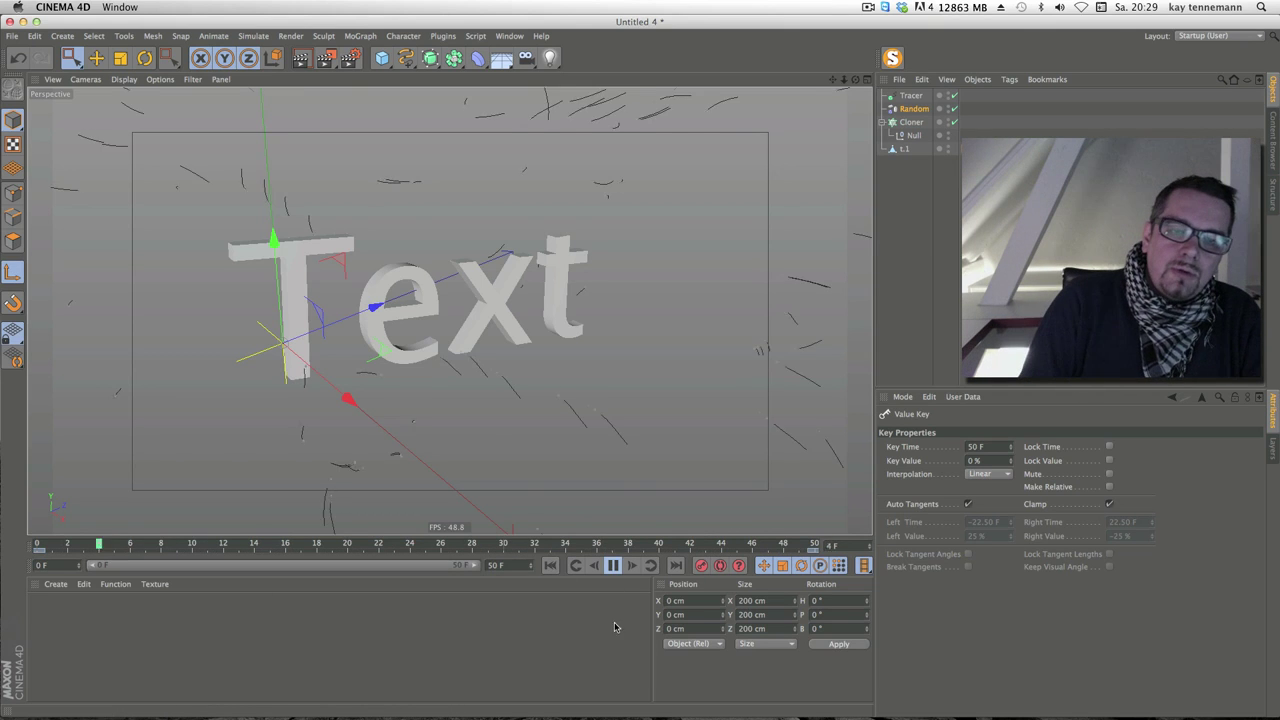
pyautogui.click(613, 566)
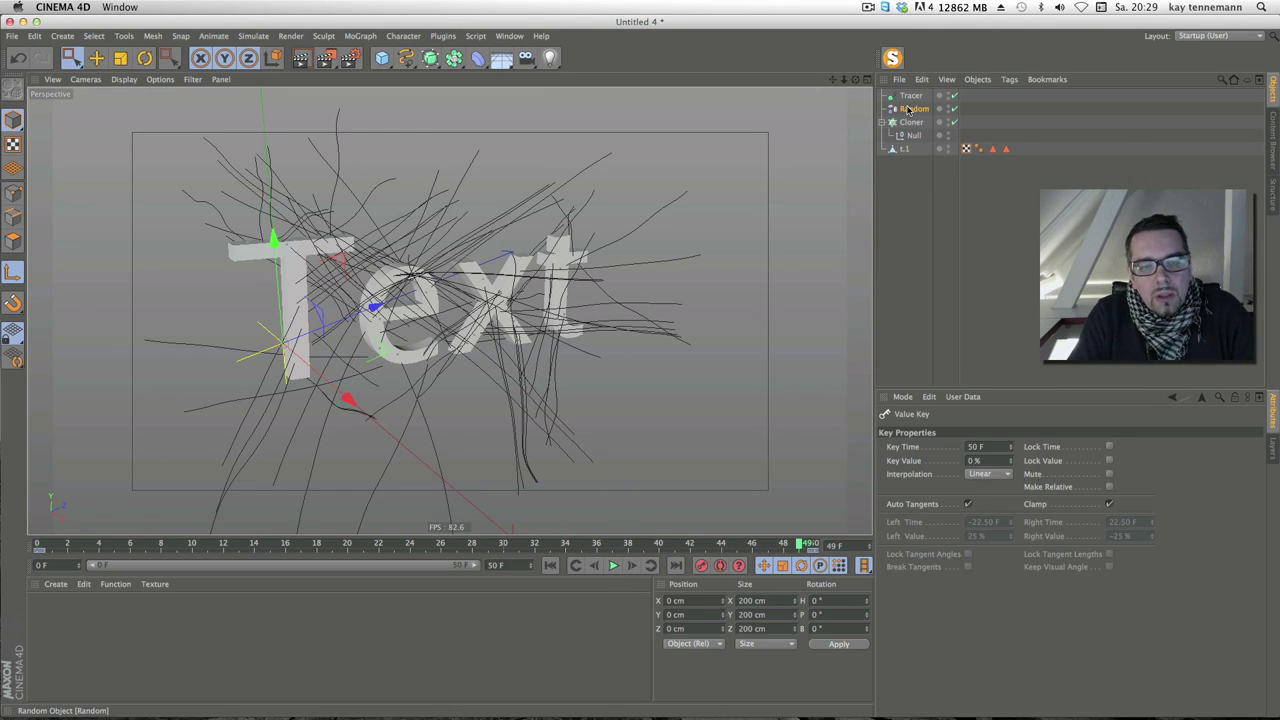
pyautogui.click(614, 566)
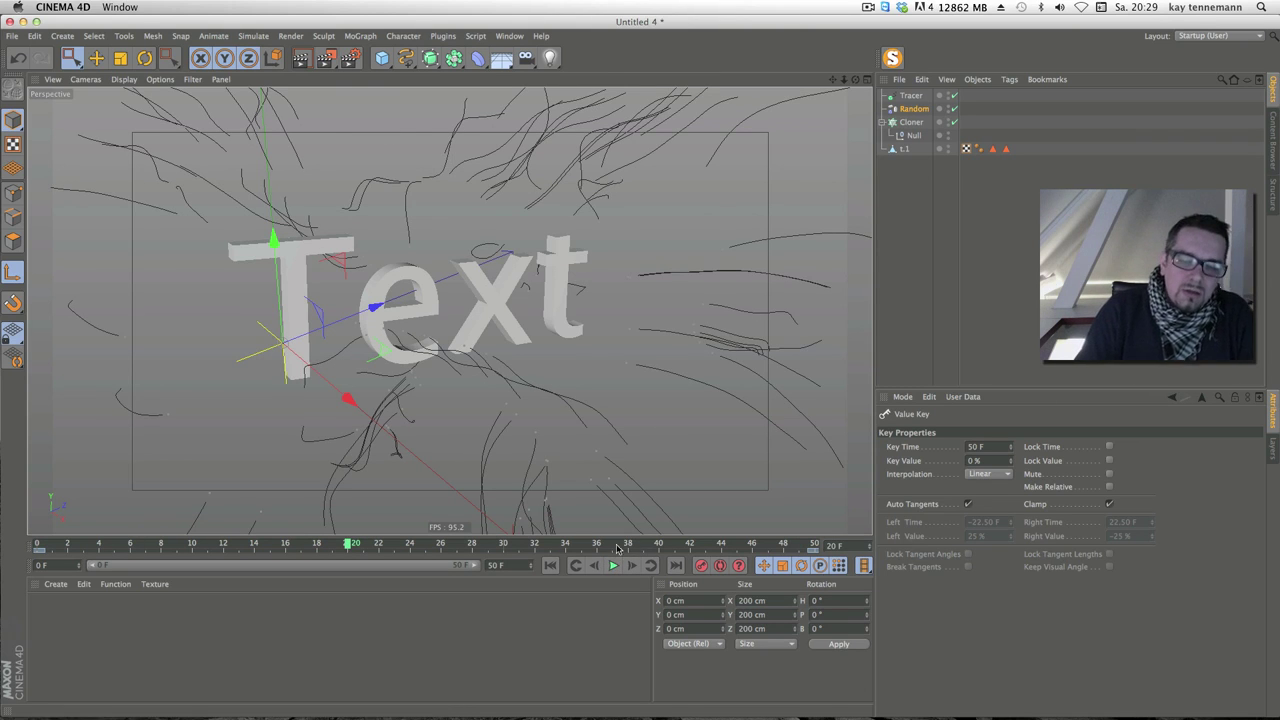
pyautogui.click(613, 566)
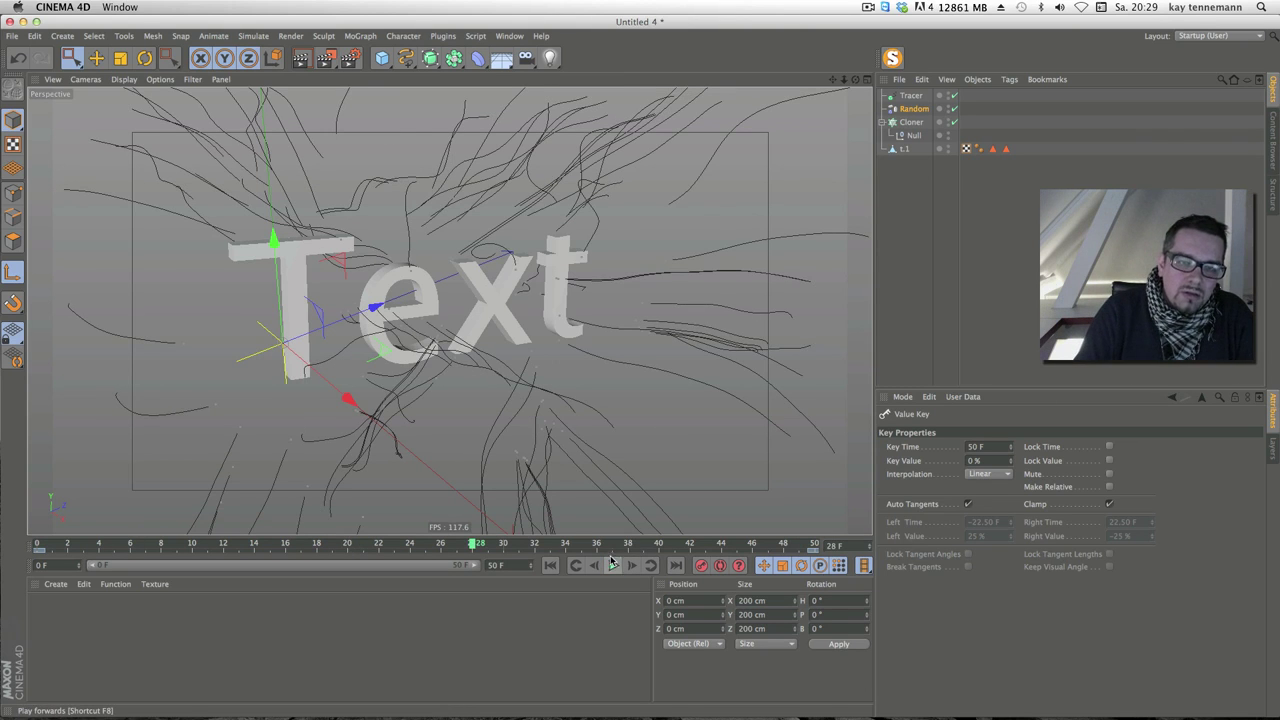
# Add a Hair Render tag to the Tracer, apply a new Hair Material, and render
pyautogui.rightClick(912, 97)
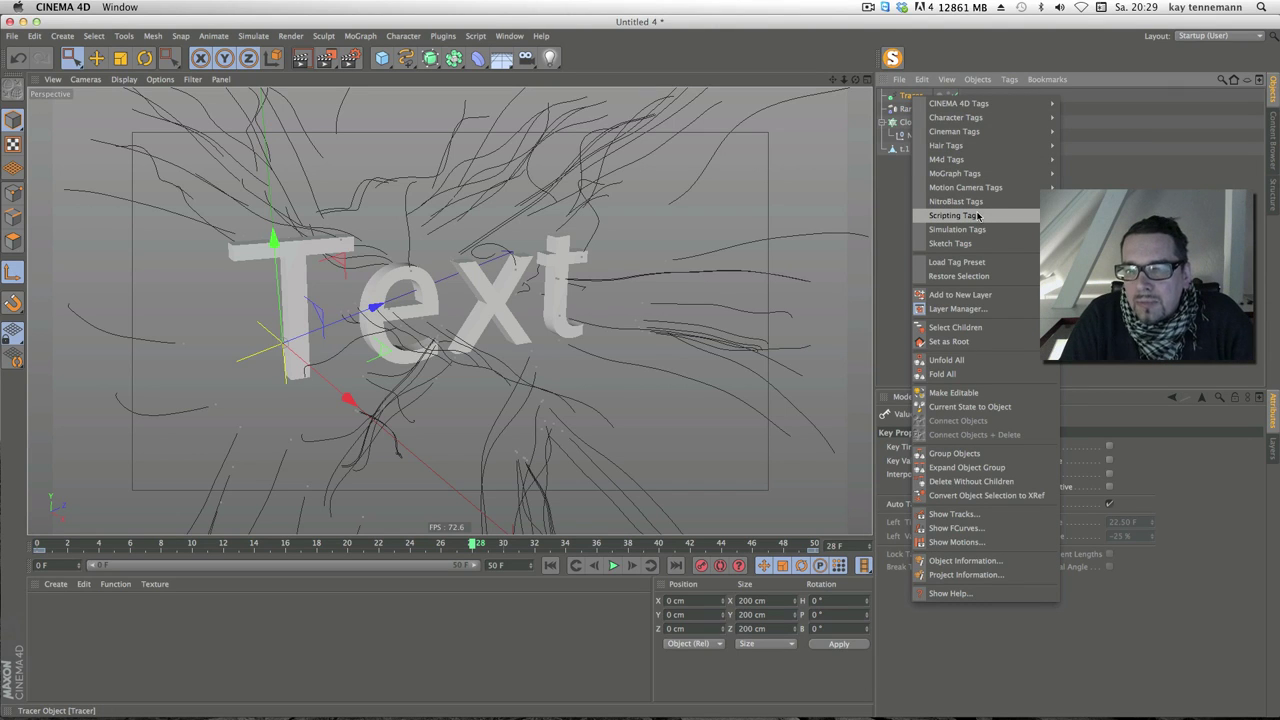
pyautogui.moveTo(960, 145)
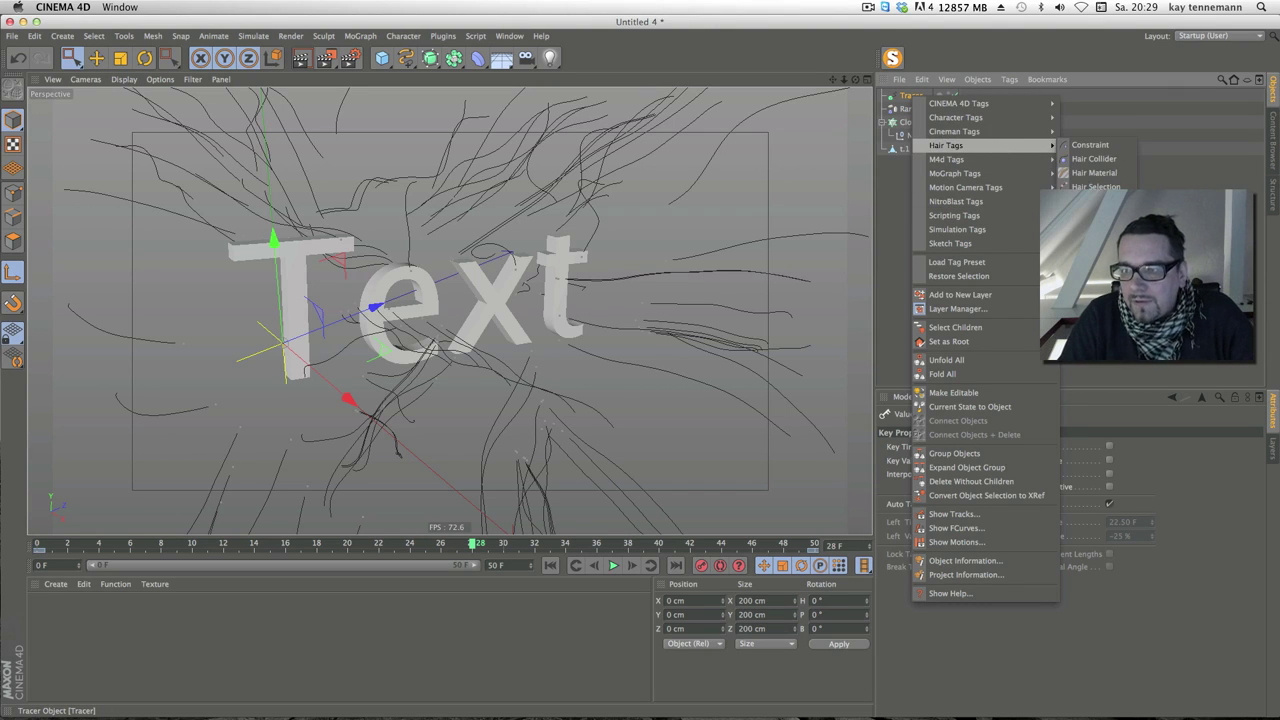
pyautogui.click(1095, 214)
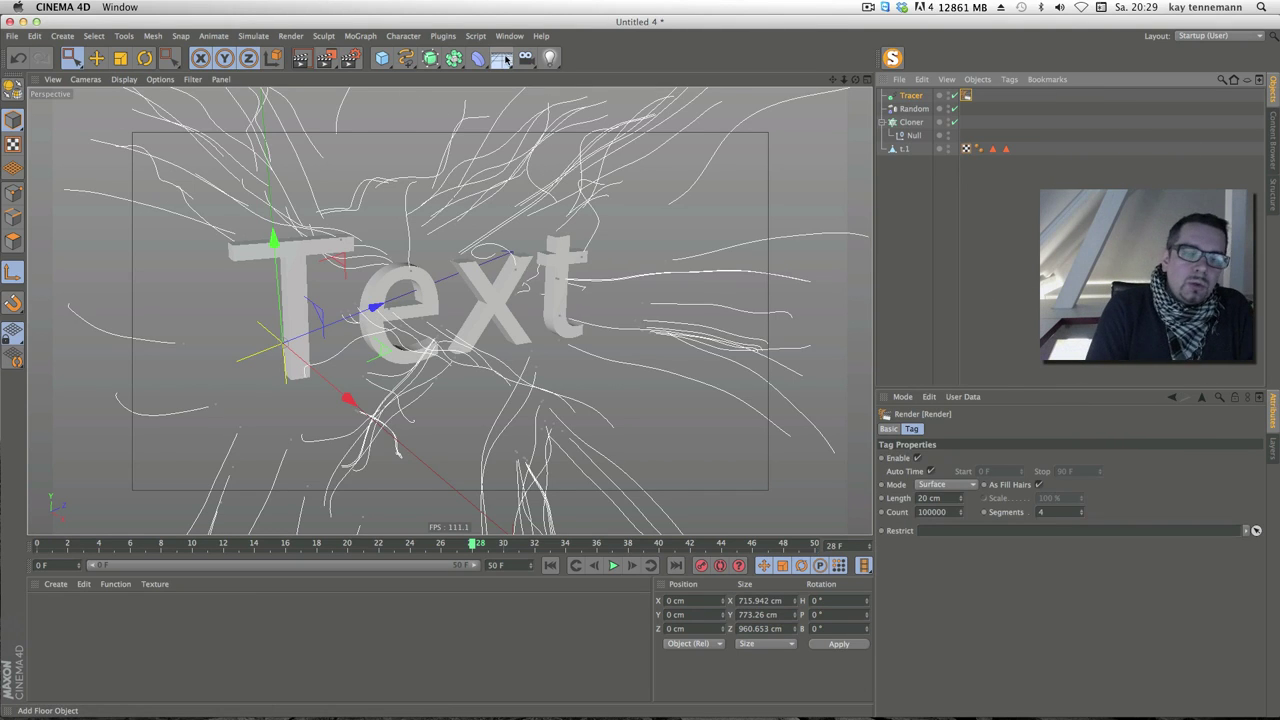
pyautogui.click(55, 584)
pyautogui.moveTo(71, 623)
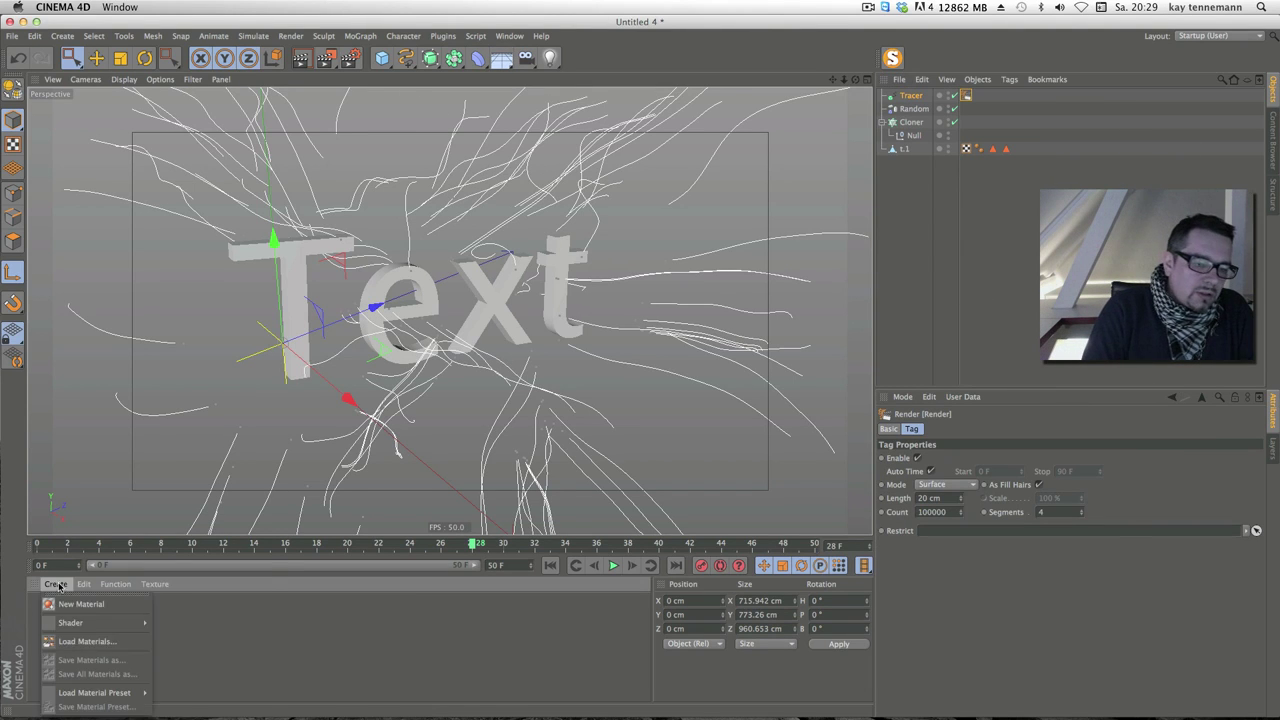
pyautogui.click(215, 623)
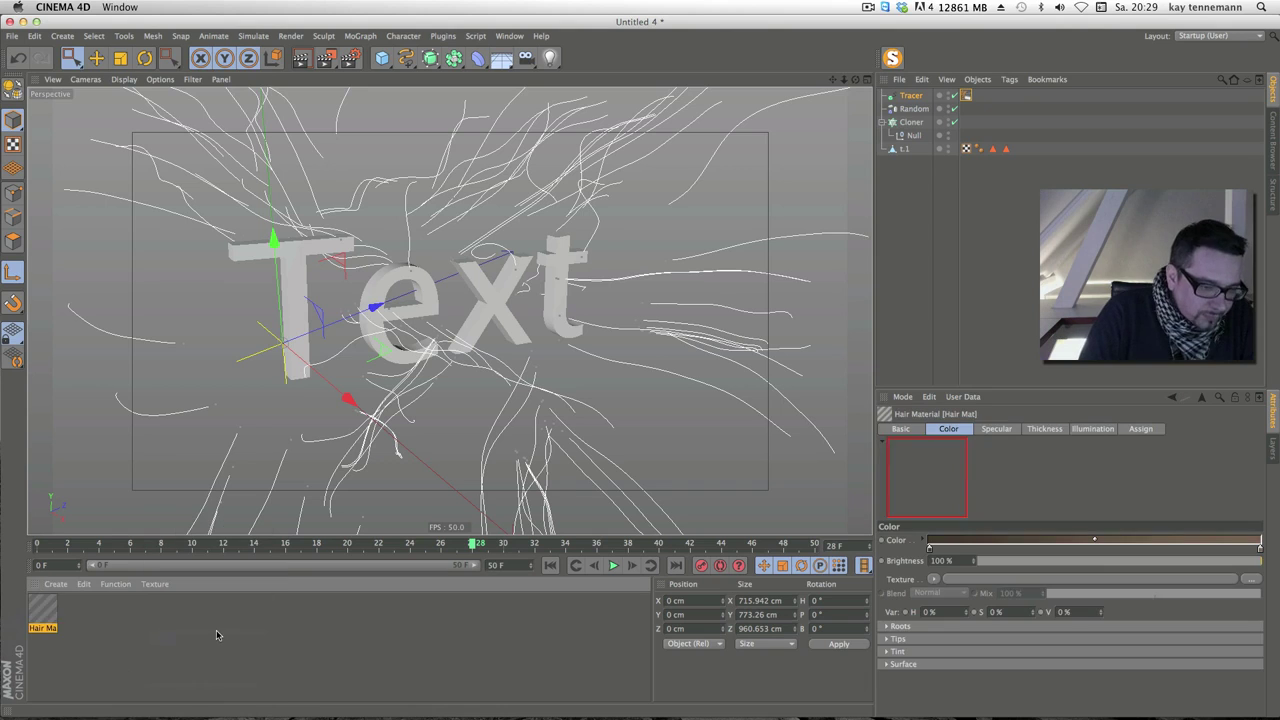
pyautogui.moveTo(48, 612); pyautogui.dragTo(600, 143)
pyautogui.click(301, 57)
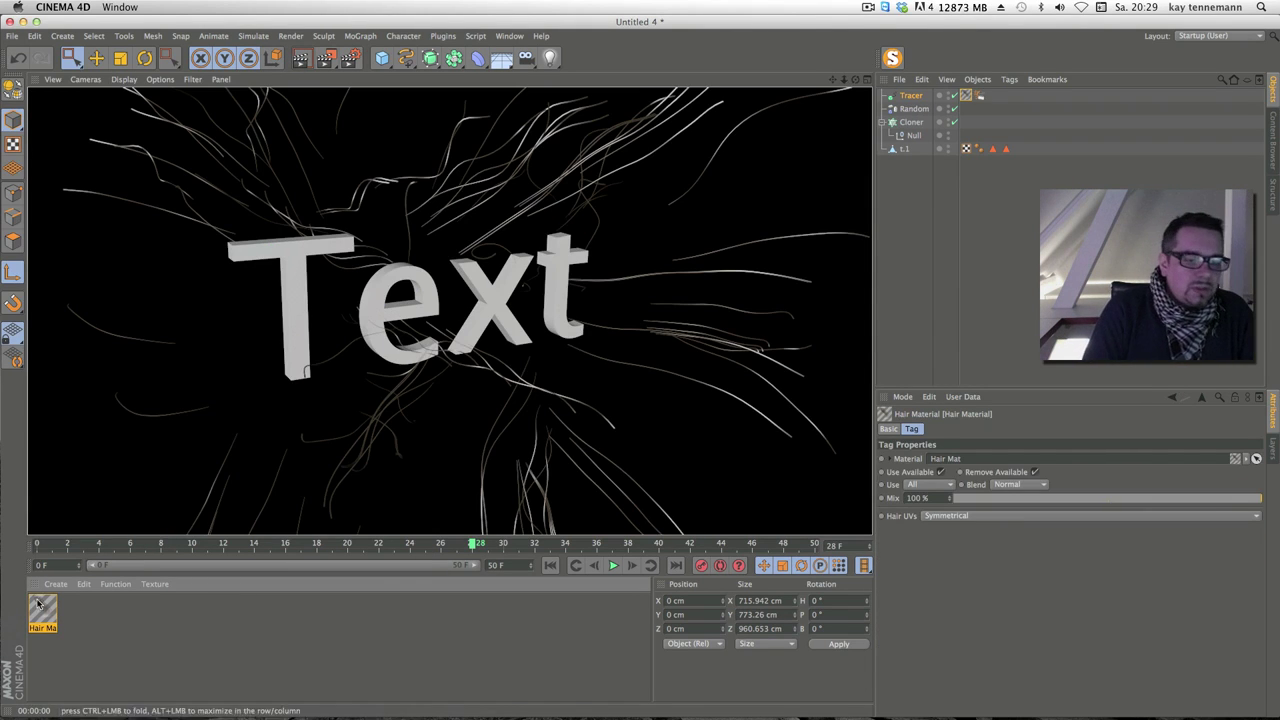
# Recolour the hair gradient: magenta at the right end, bright saturated purple at the left
pyautogui.doubleClick(42, 610)
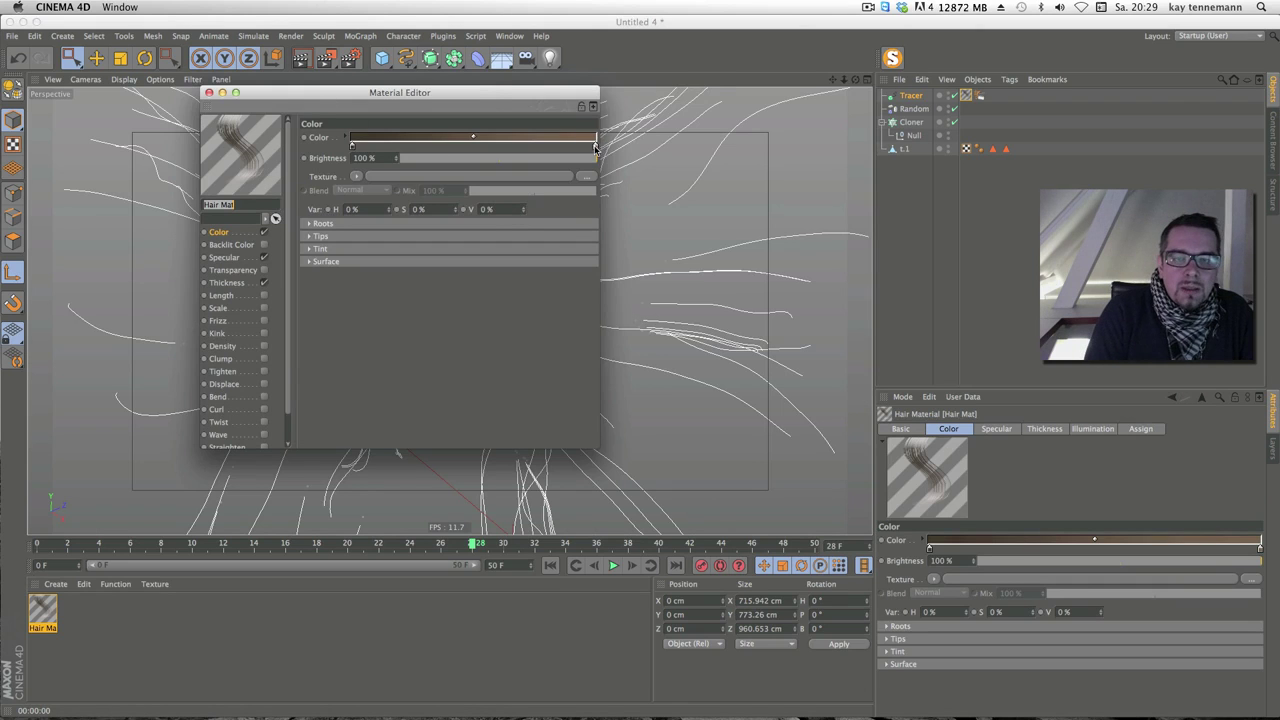
pyautogui.doubleClick(595, 146)
pyautogui.moveTo(665, 107); pyautogui.dragTo(688, 119)
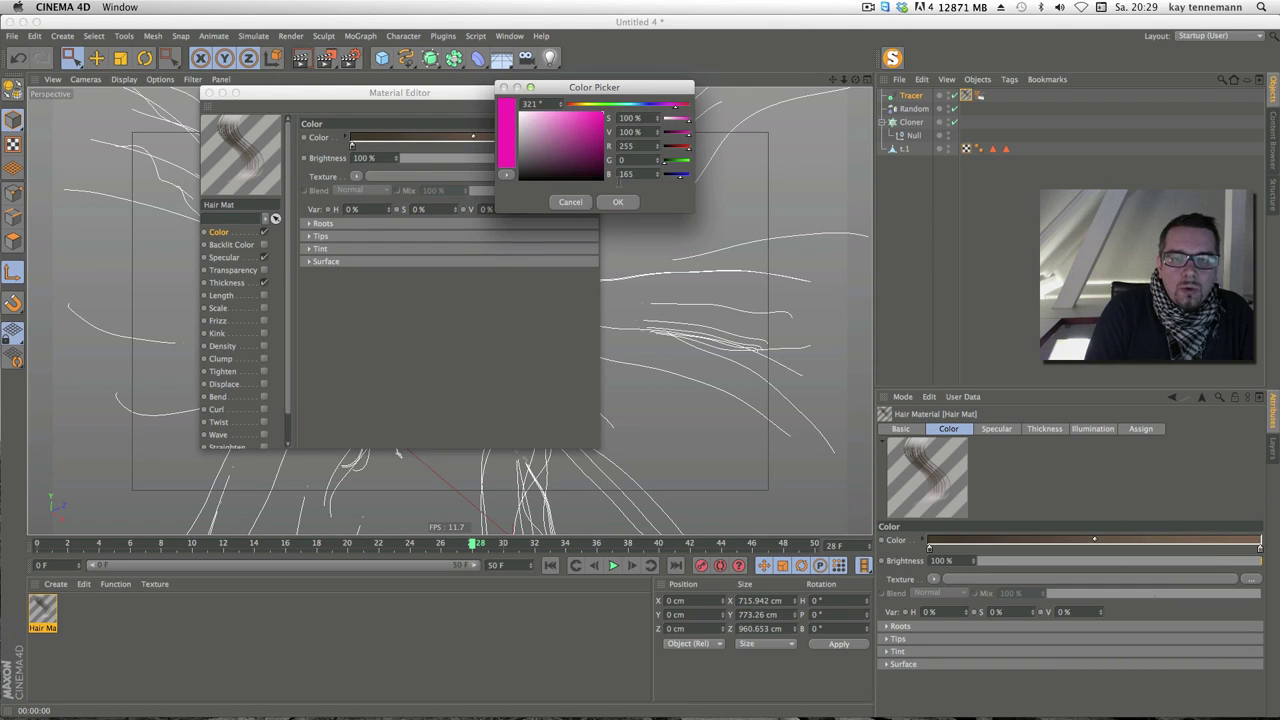
pyautogui.click(618, 202)
pyautogui.doubleClick(353, 146)
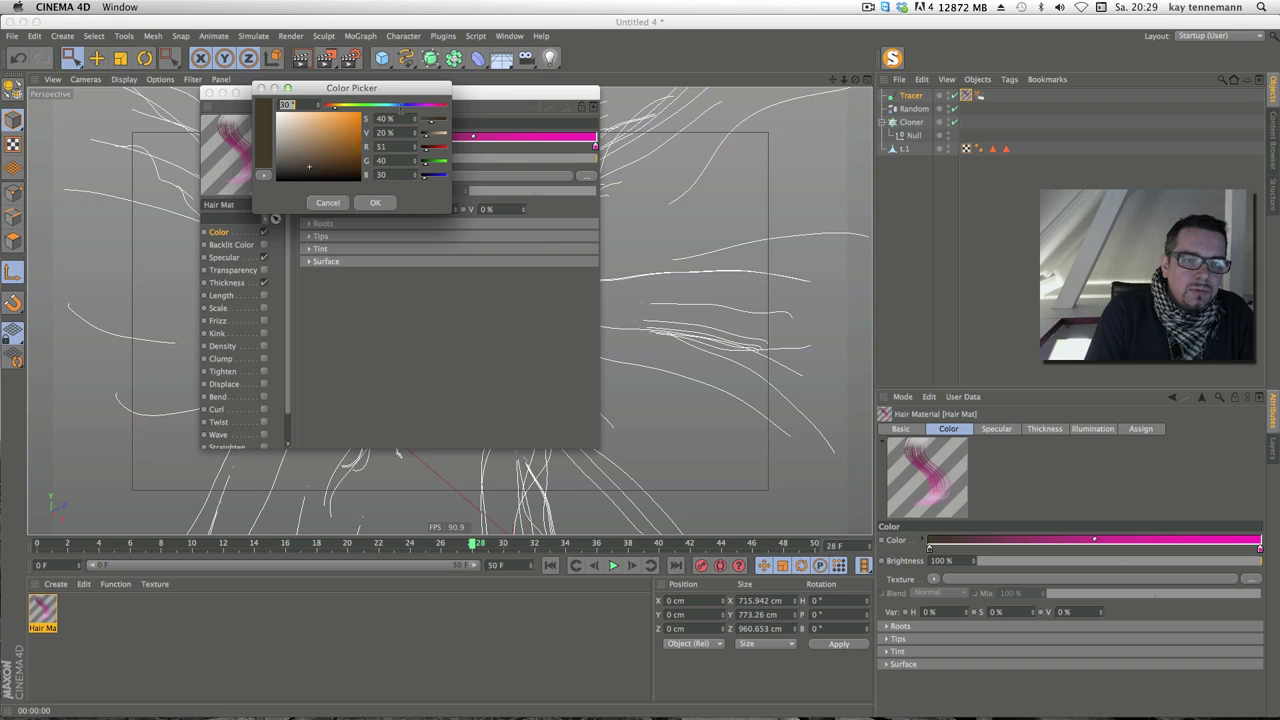
pyautogui.click(419, 109)
pyautogui.moveTo(309, 166); pyautogui.dragTo(339, 111)
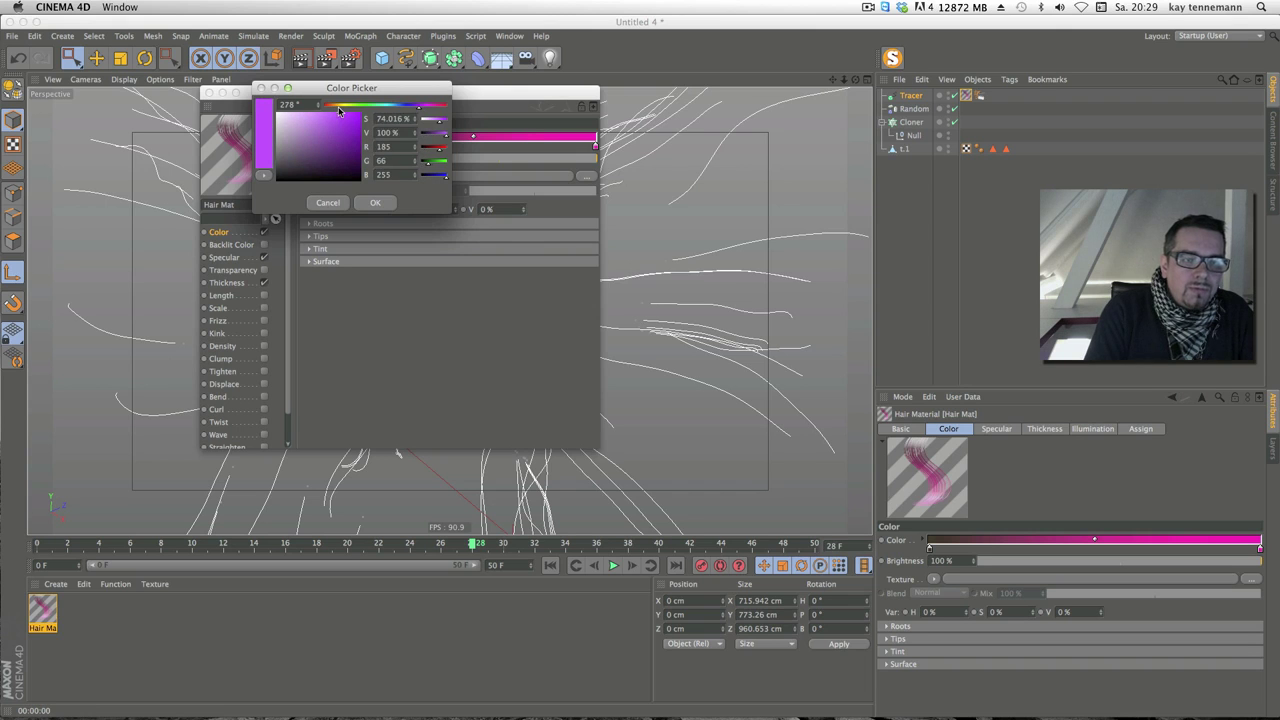
pyautogui.click(378, 204)
pyautogui.moveTo(433, 100); pyautogui.dragTo(918, 179)
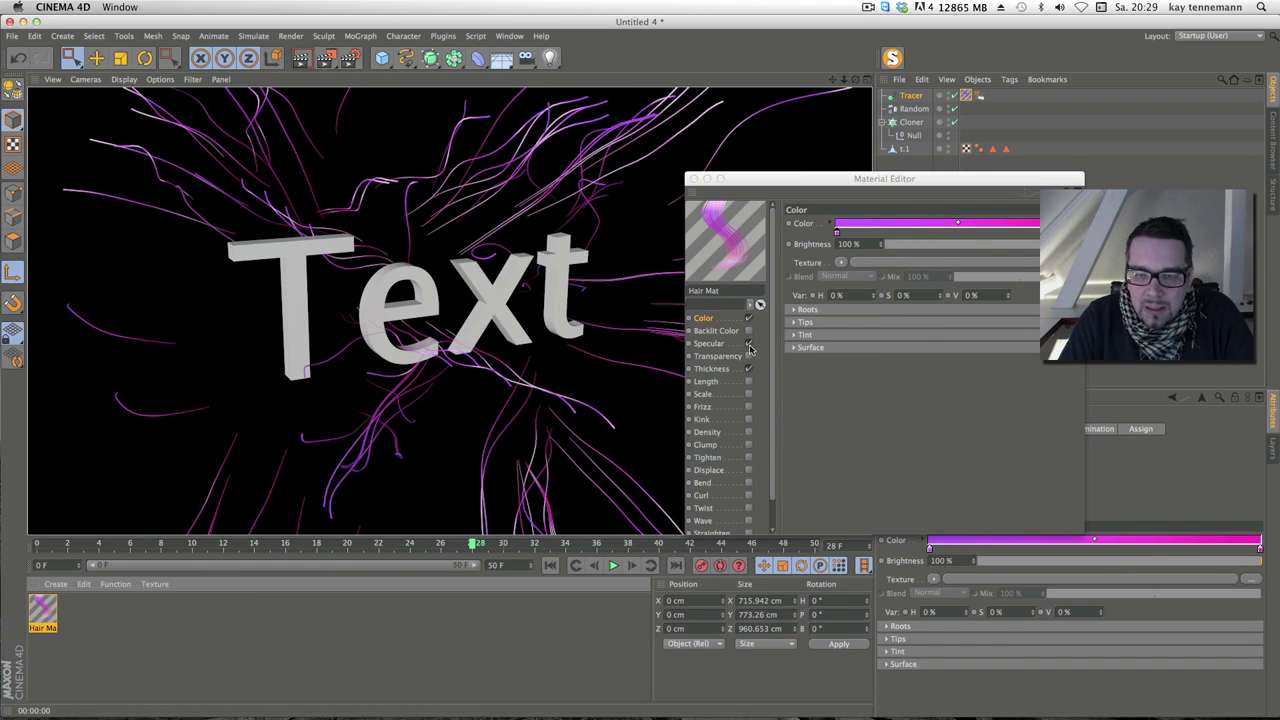
# Turn off the hair's Specular, render, and revisit the gradient end colours
pyautogui.click(748, 343)
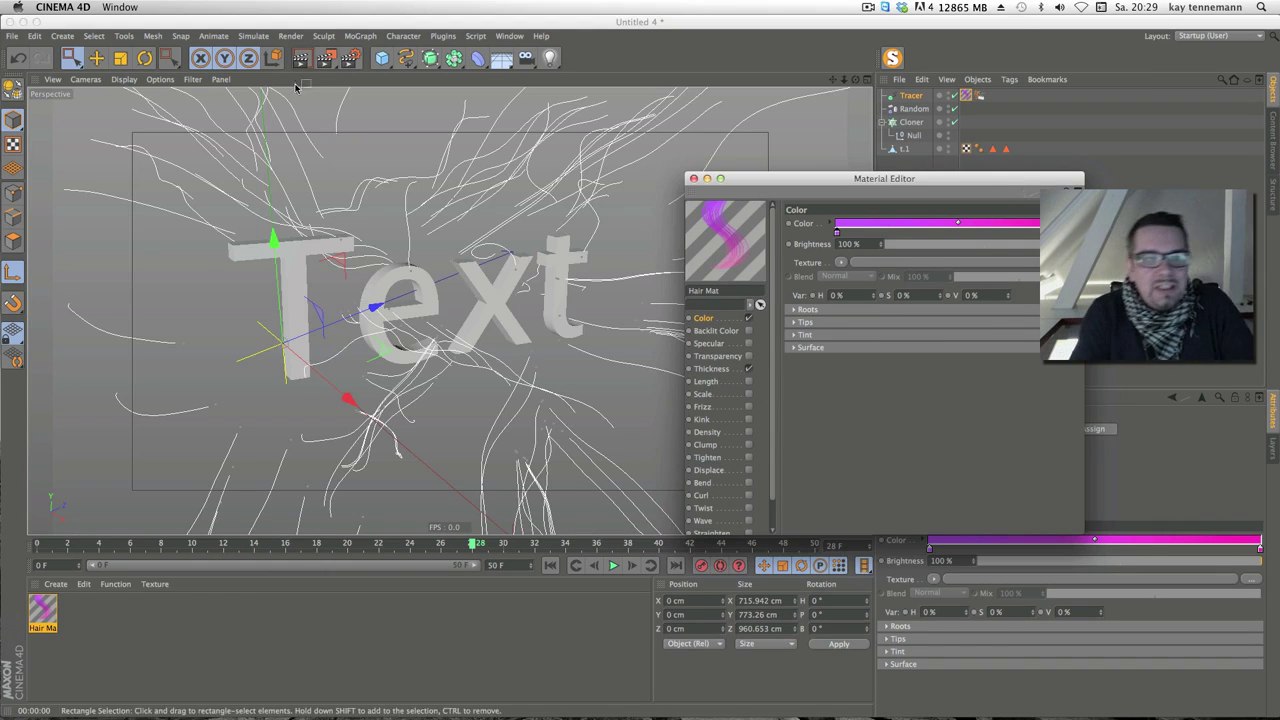
pyautogui.click(301, 58)
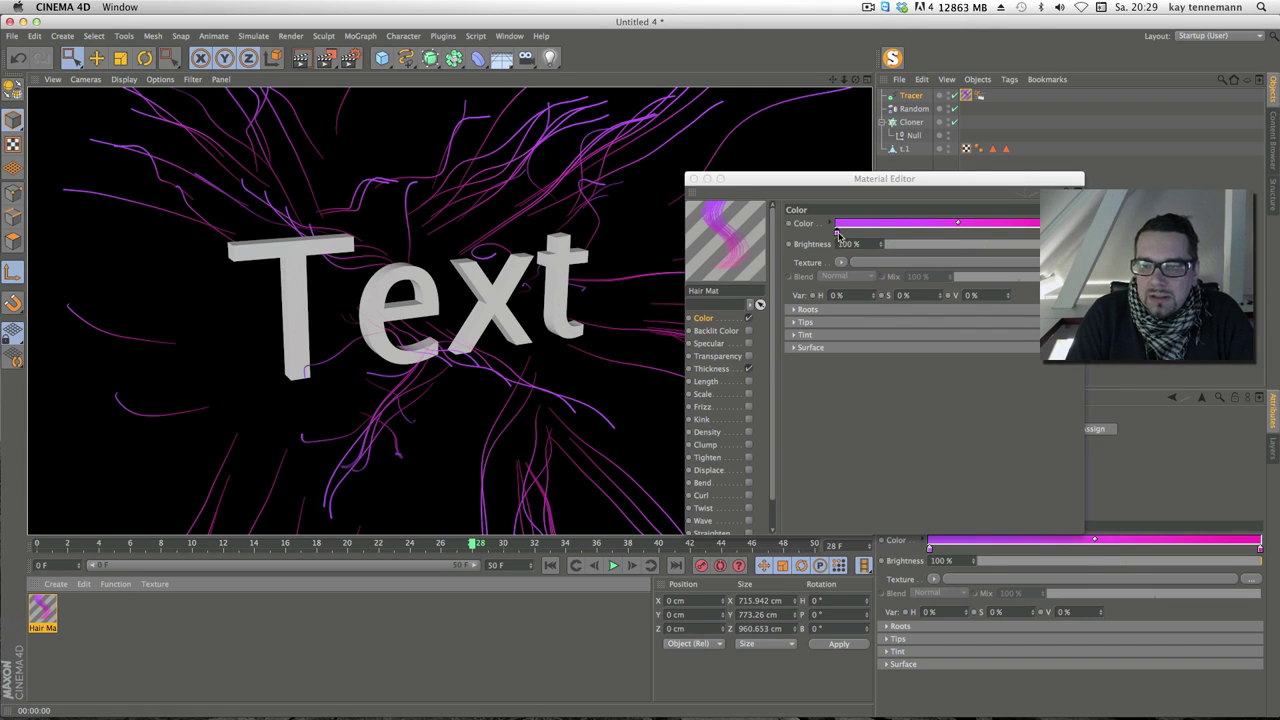
pyautogui.doubleClick(838, 233)
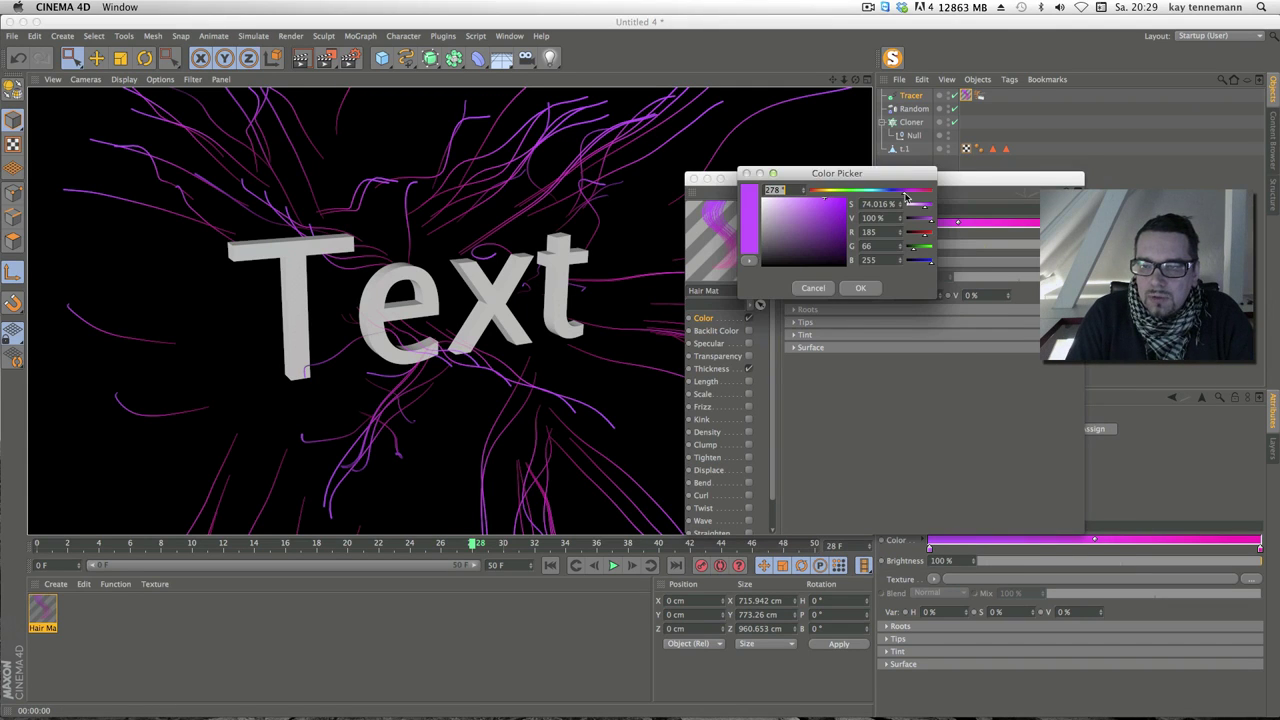
pyautogui.click(857, 287)
pyautogui.doubleClick(958, 222)
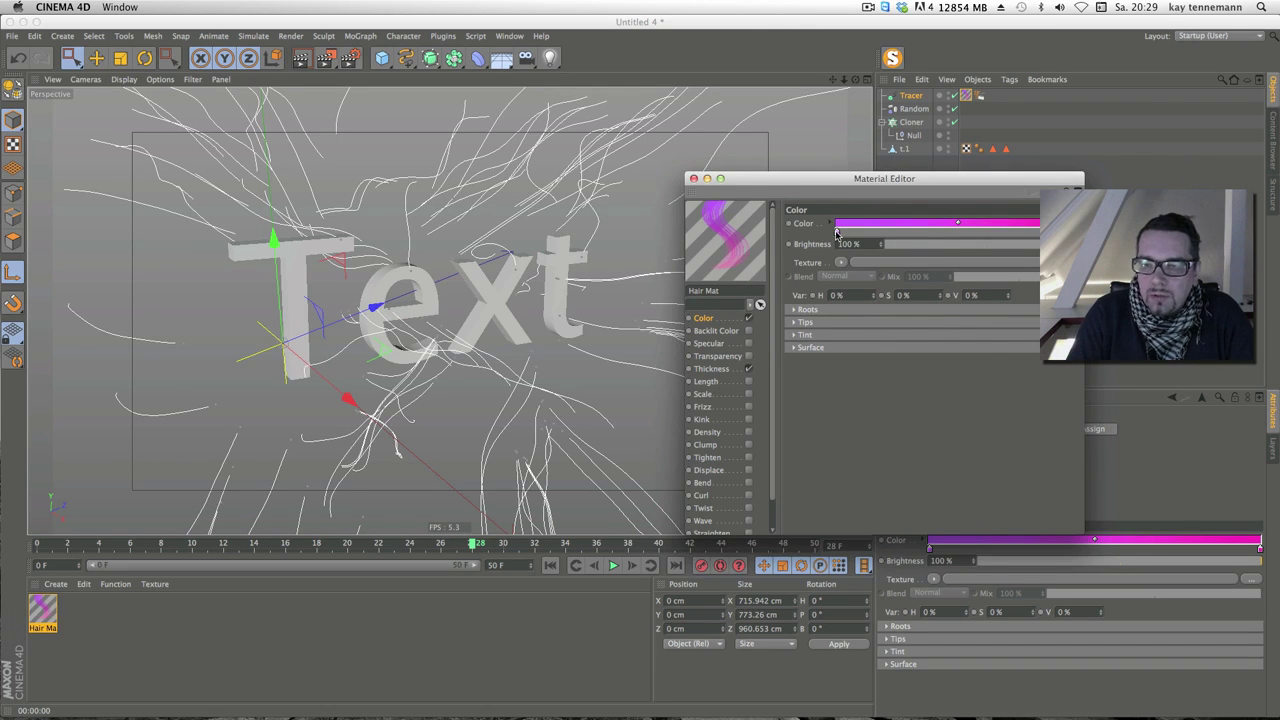
pyautogui.doubleClick(838, 232)
# Confirm the pink left gradient colour and set hair Thickness root and tip to 8 cm
pyautogui.click(859, 287)
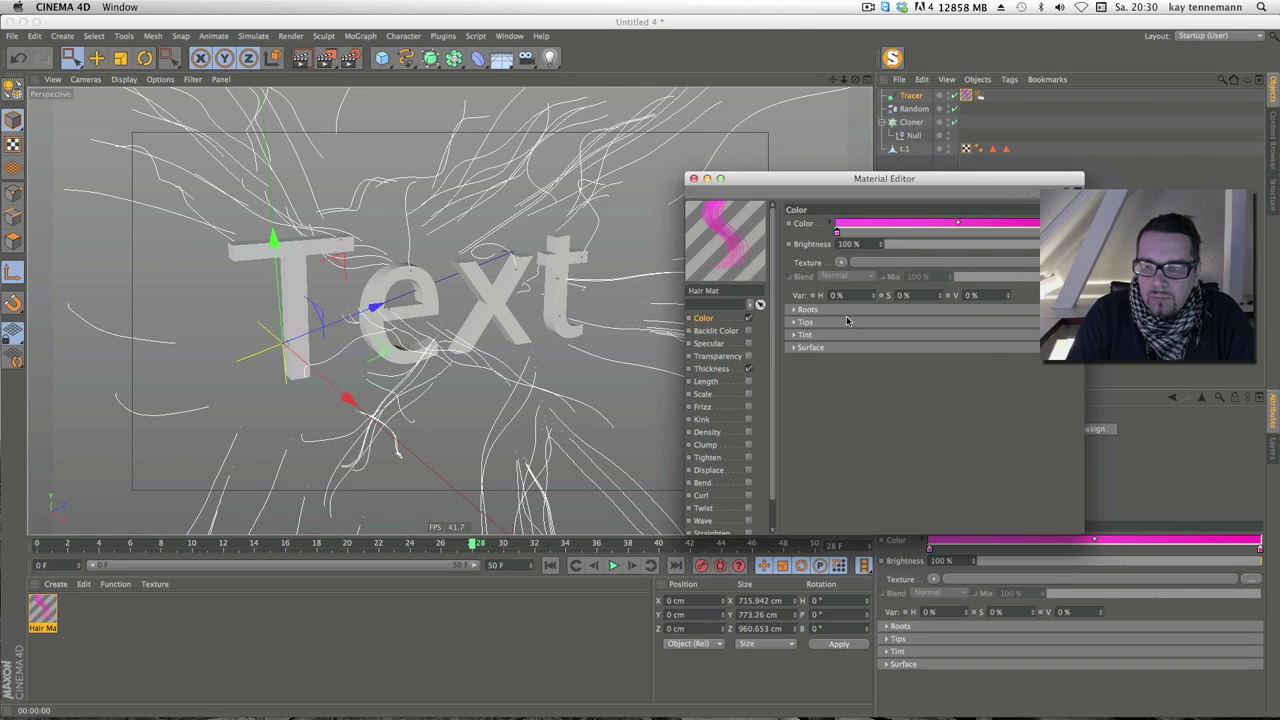
pyautogui.click(712, 369)
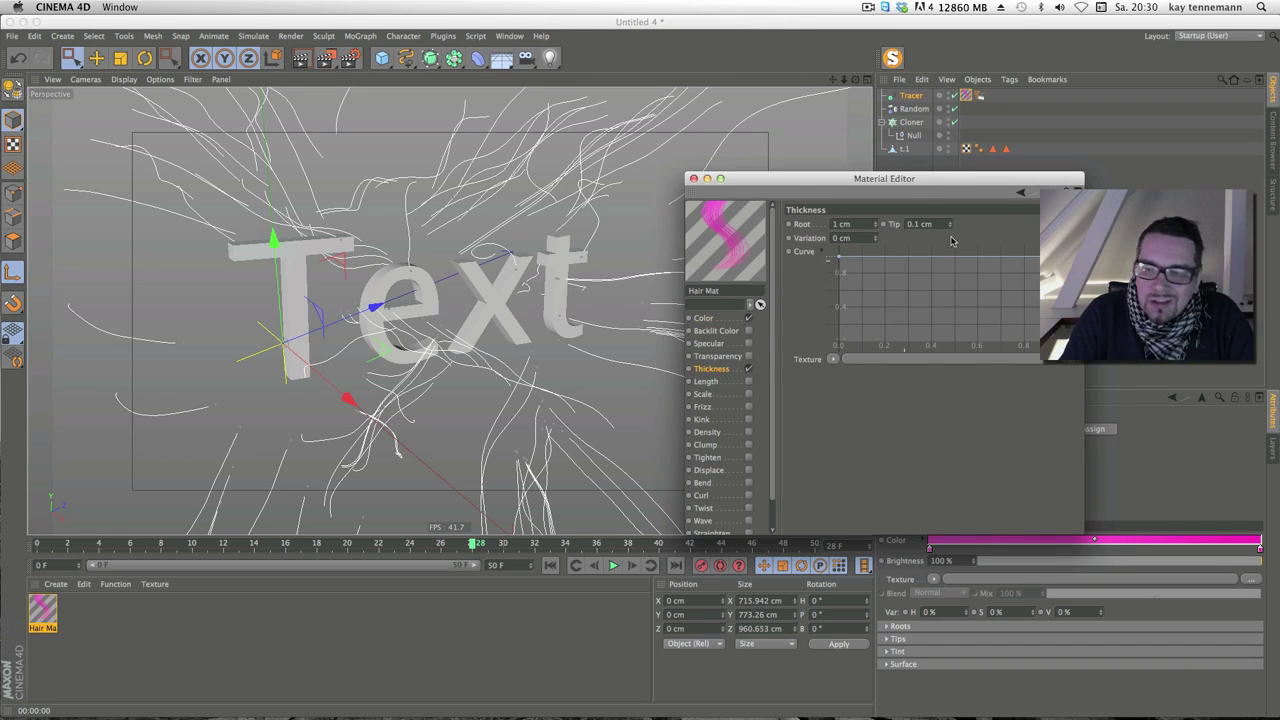
pyautogui.write('8')
pyautogui.hotkey('shift', 'Tab')
pyautogui.write('8')
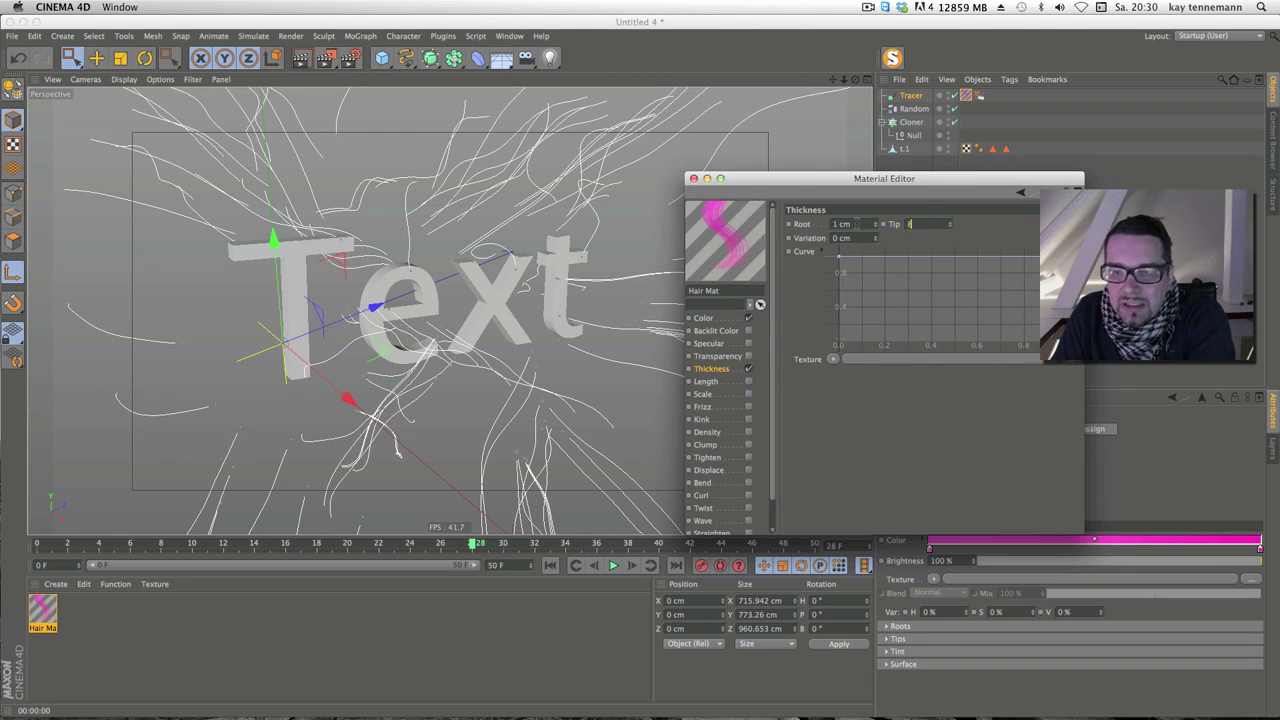
pyautogui.press('Return')
pyautogui.hotkey('ctrl', 'r')
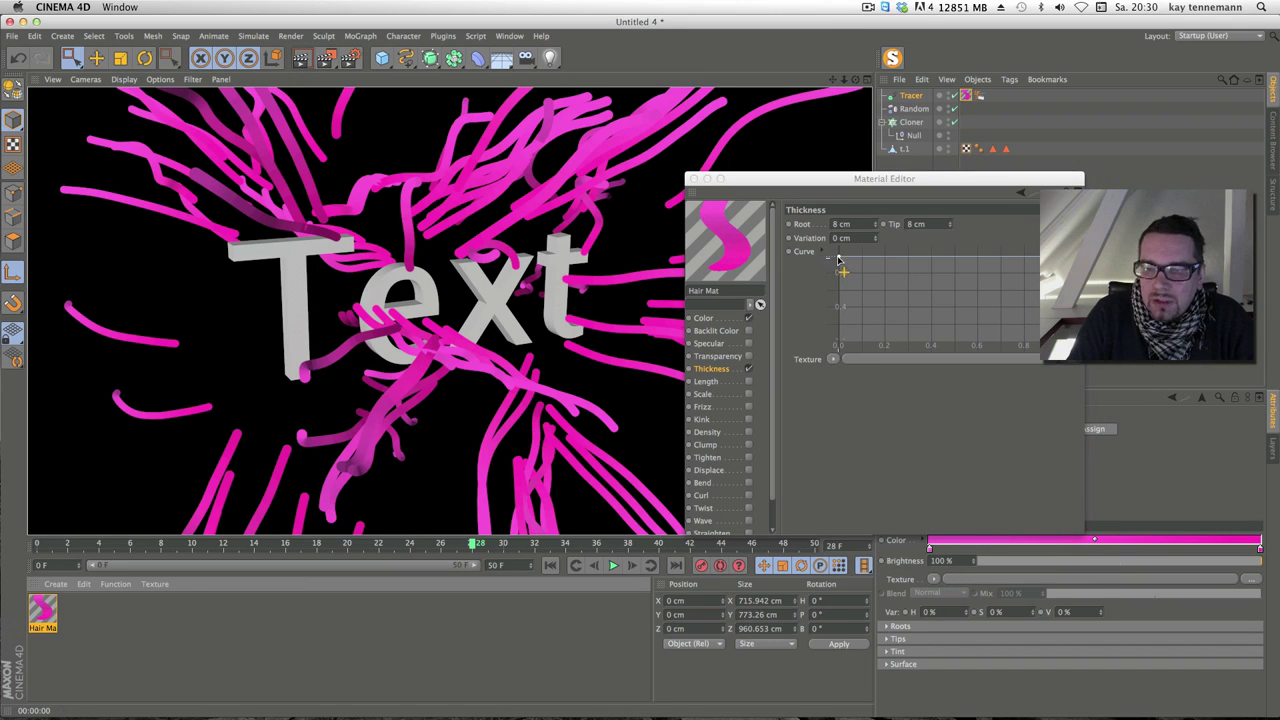
# Keep the thickness curve nearly constant and load Noise as the thickness texture
pyautogui.moveTo(838, 260); pyautogui.dragTo(838, 345)
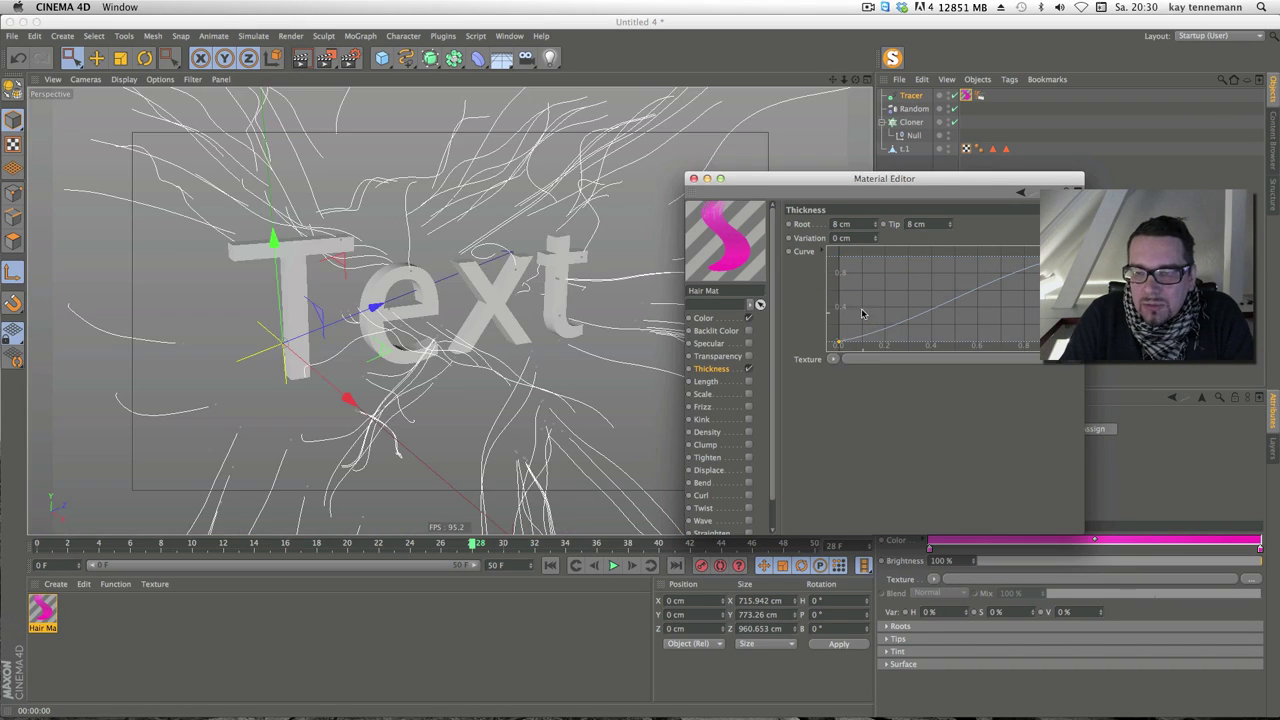
pyautogui.moveTo(838, 344); pyautogui.dragTo(838, 274)
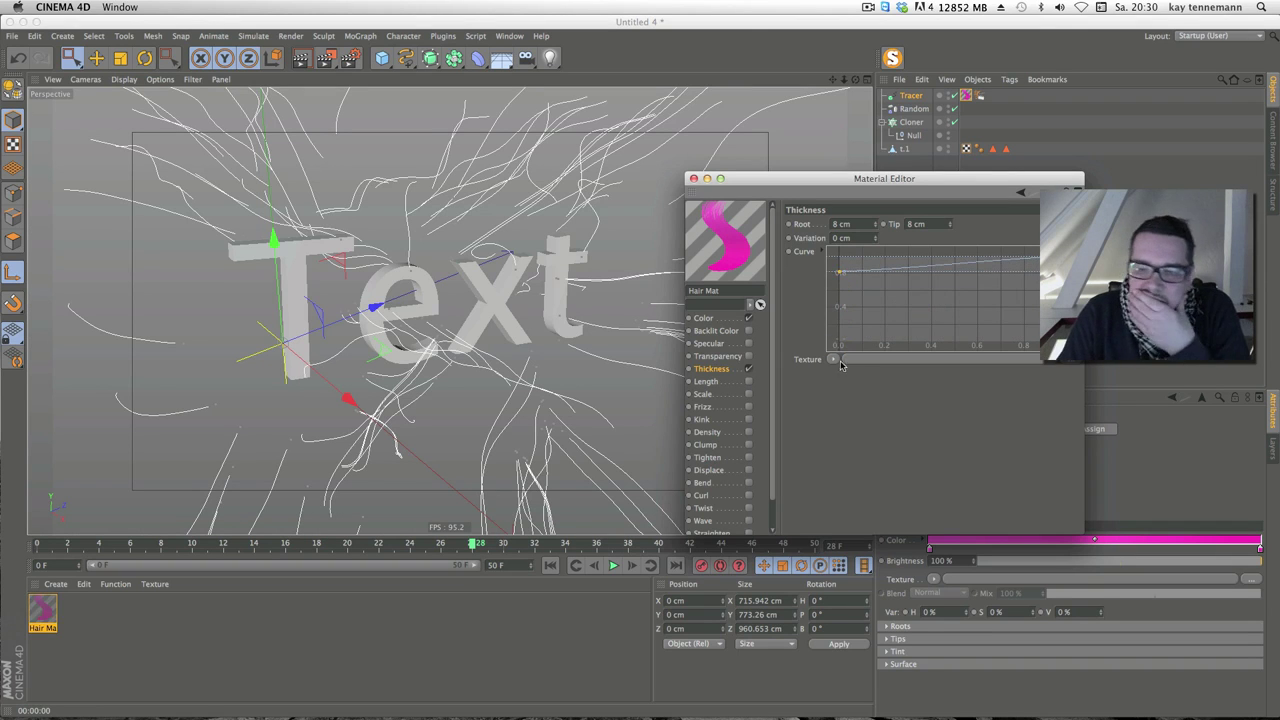
pyautogui.click(833, 359)
pyautogui.click(900, 521)
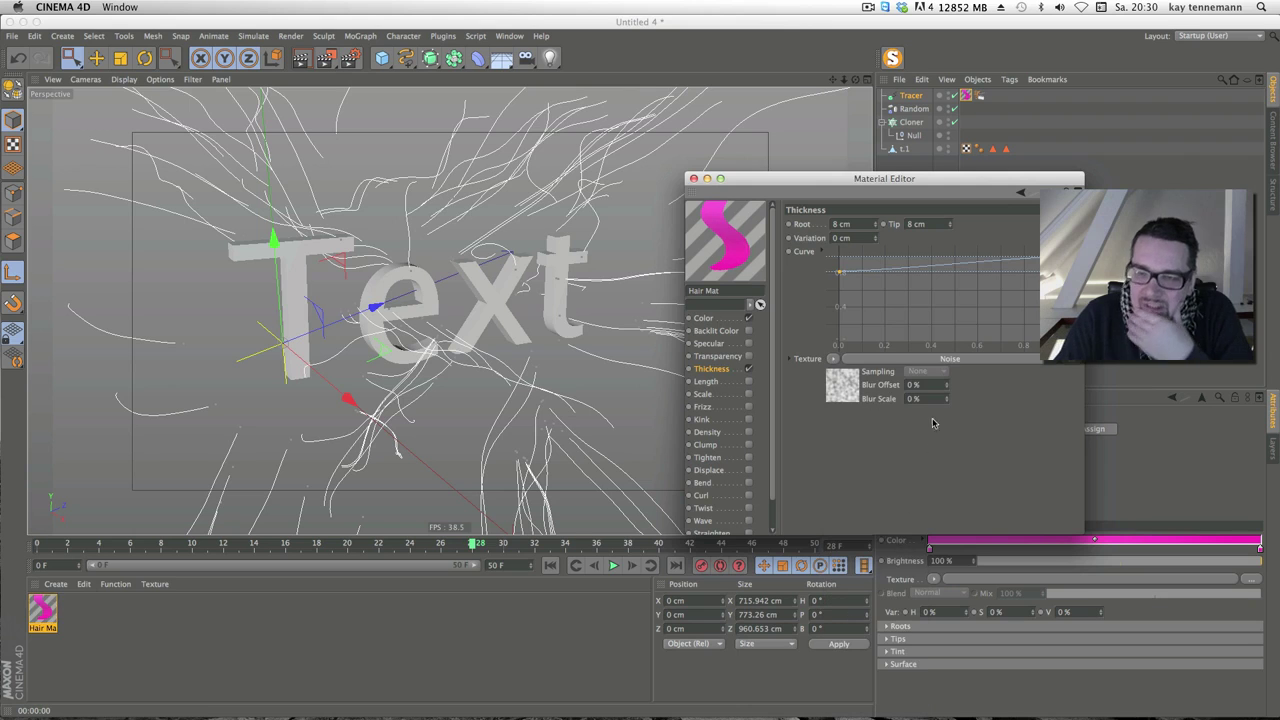
pyautogui.hotkey('ctrl', 'r')
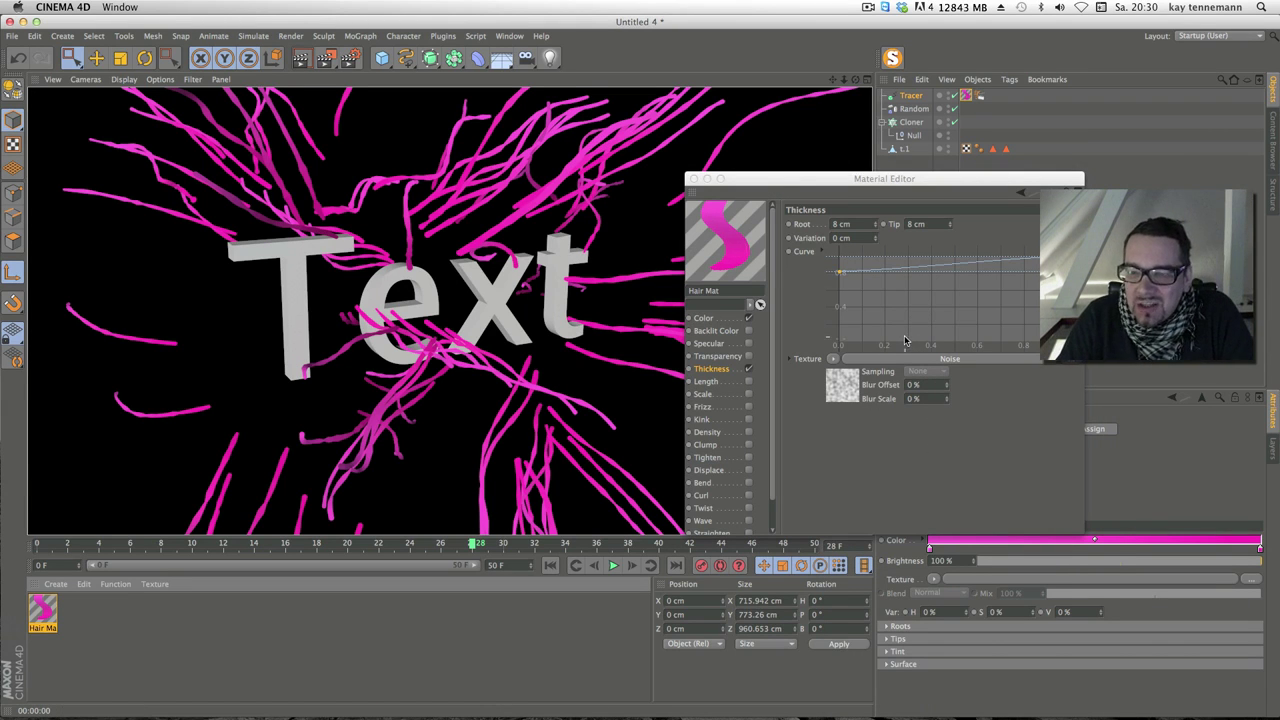
pyautogui.click(12, 35)
# Open the mxx_shot4_03.c4d scene from the mxx_shot4 folder
pyautogui.click(40, 64)
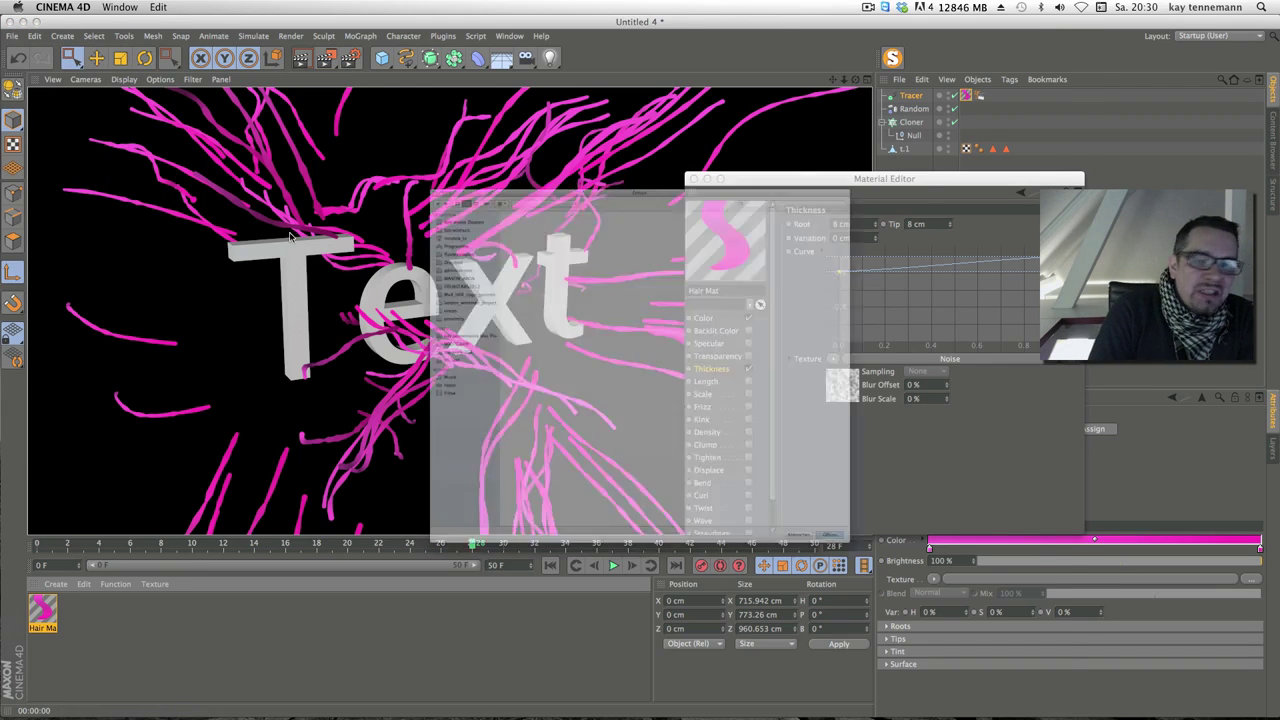
pyautogui.click(430, 43)
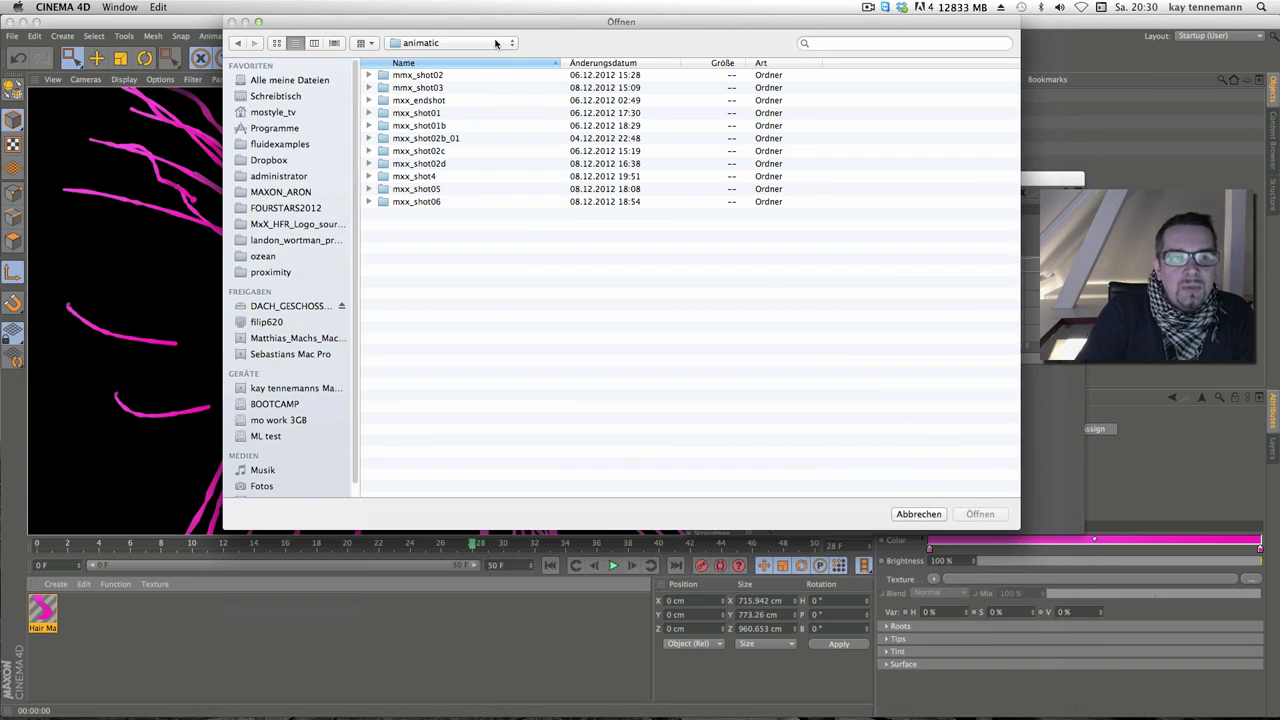
pyautogui.moveTo(490, 26); pyautogui.dragTo(664, 234)
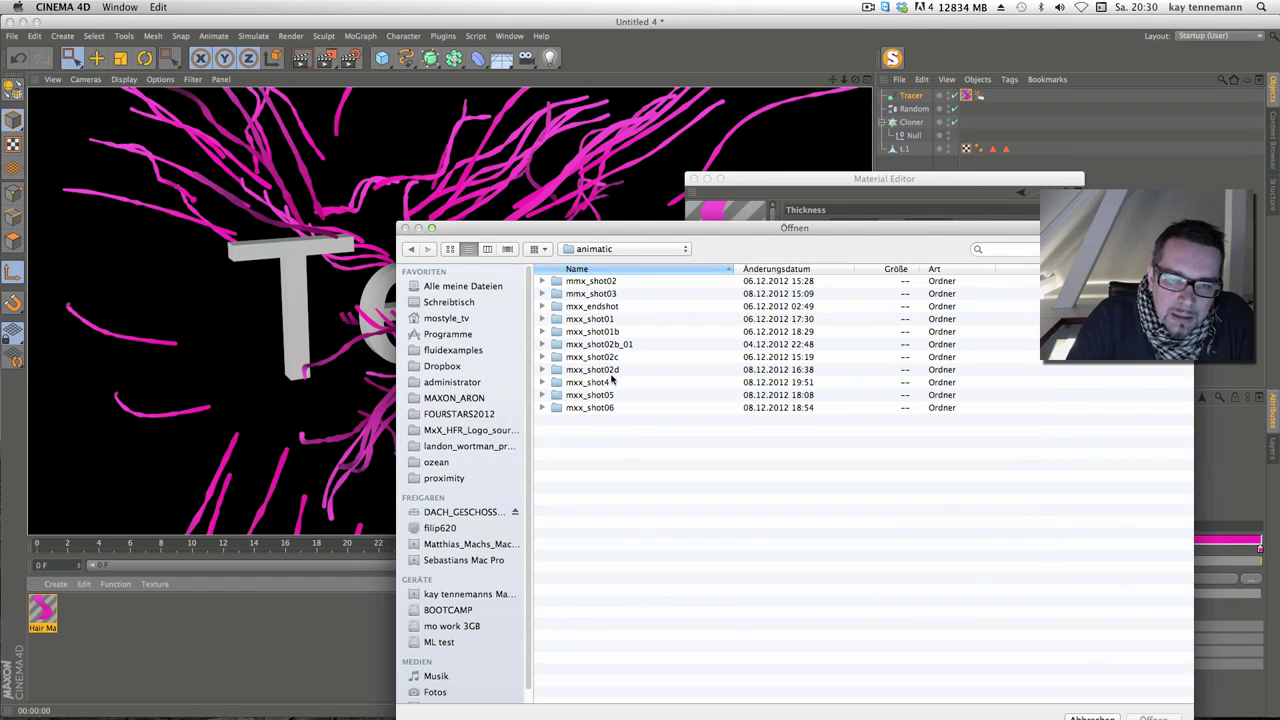
pyautogui.doubleClick(590, 382)
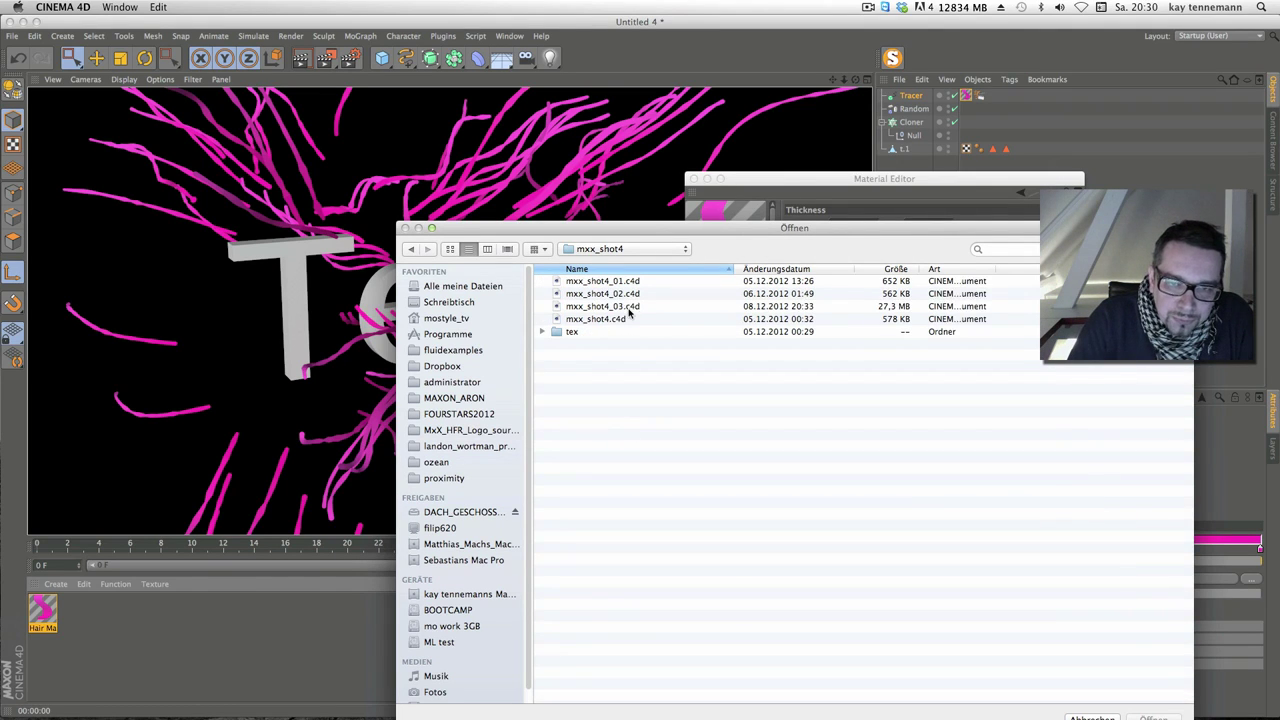
pyautogui.click(632, 308)
pyautogui.doubleClick(632, 308)
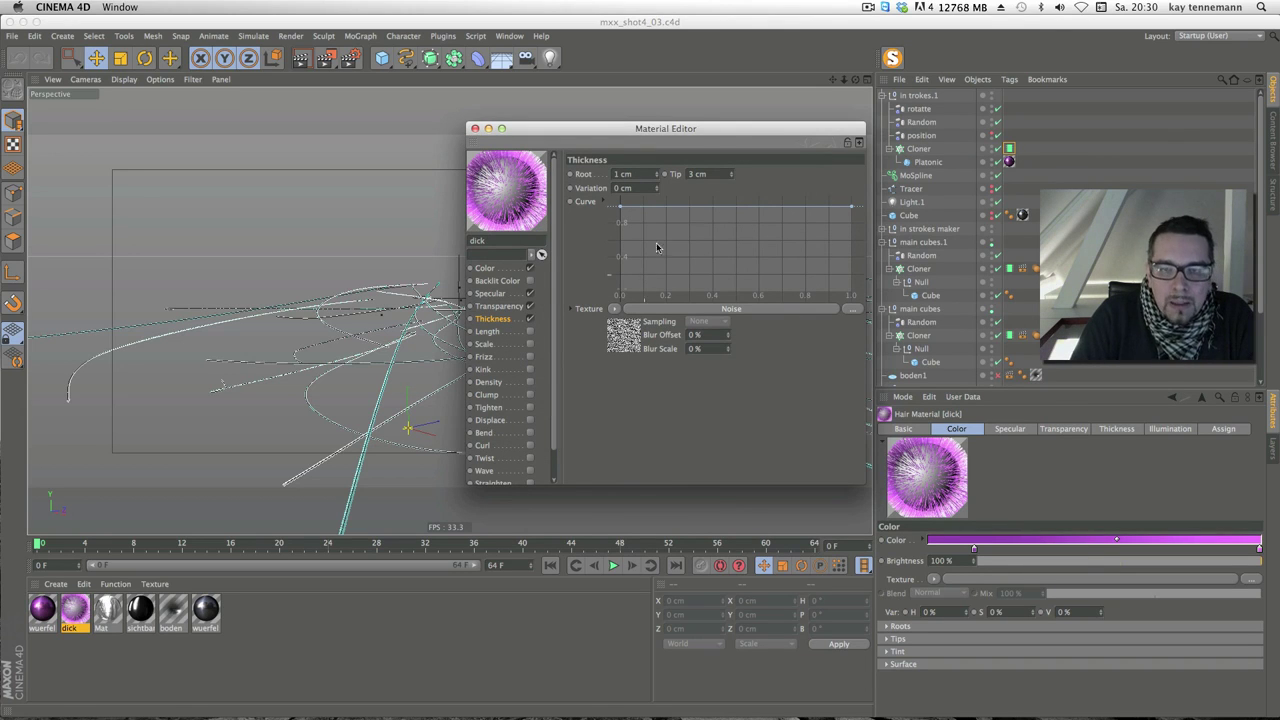
# Close the Material Editor and copy the purple hair material
pyautogui.click(475, 129)
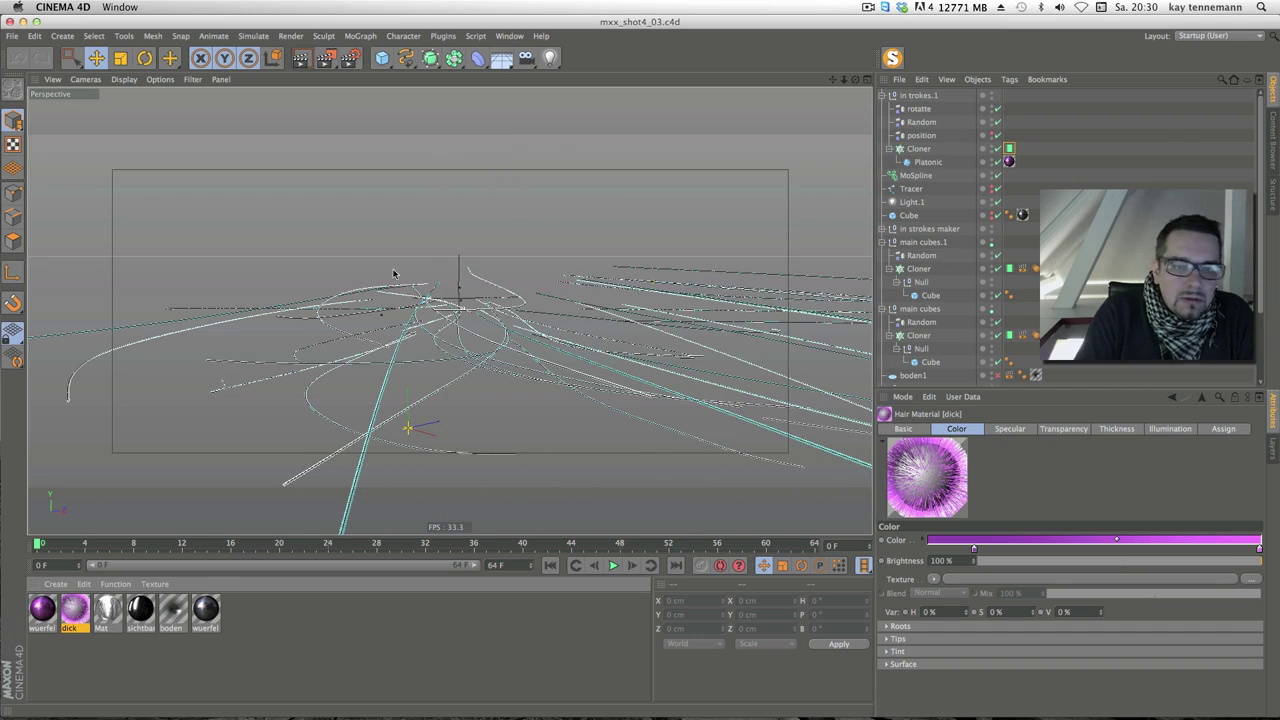
pyautogui.click(118, 586)
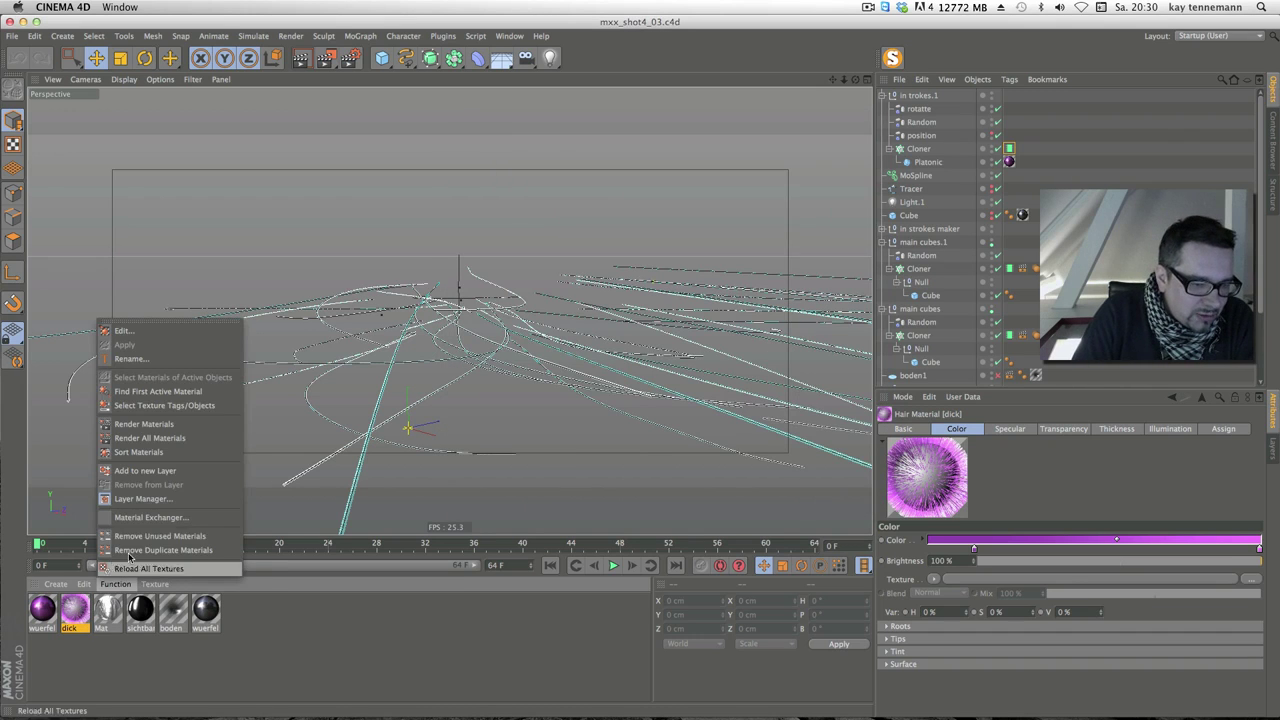
pyautogui.click(140, 588)
pyautogui.click(84, 584)
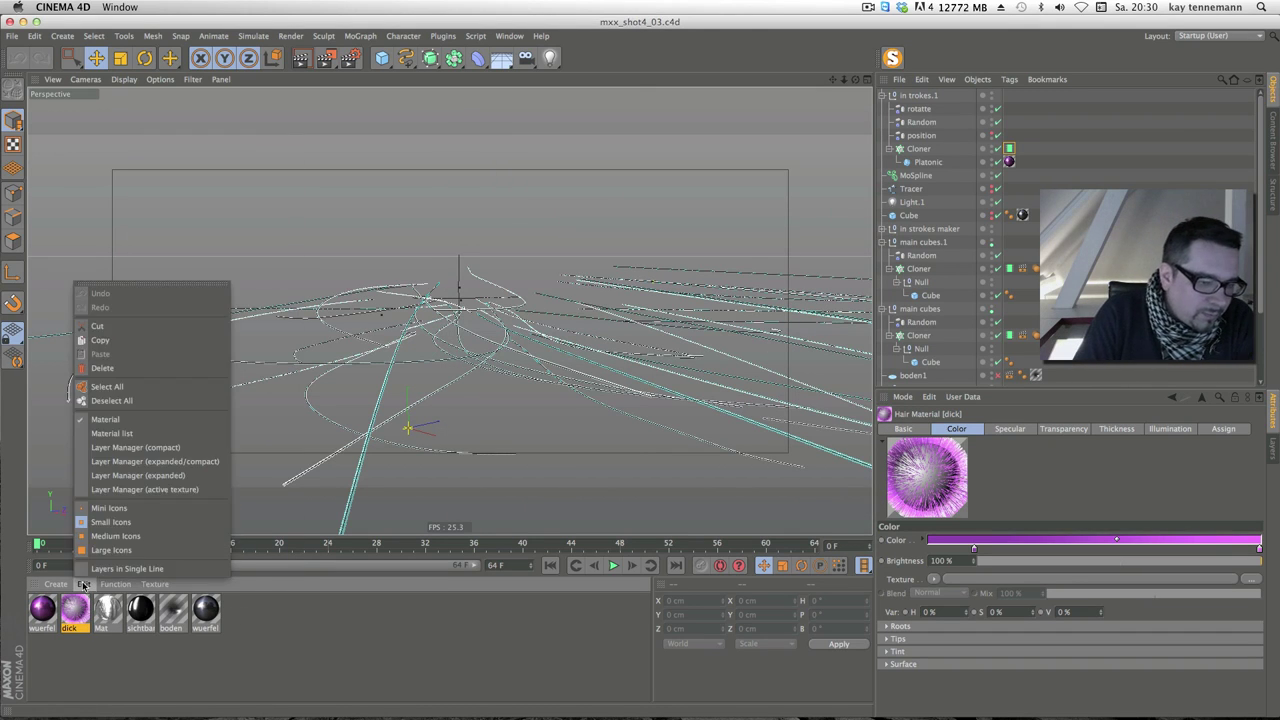
pyautogui.press('Escape')
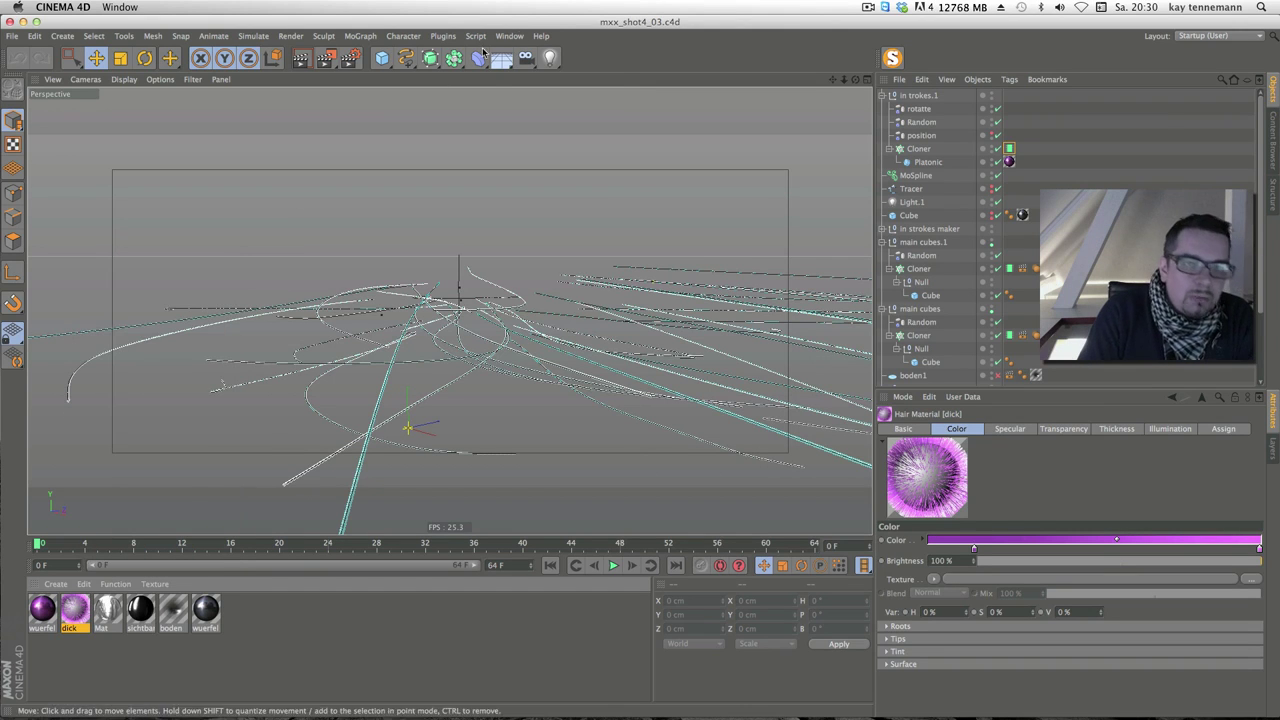
pyautogui.click(509, 35)
pyautogui.press('Escape')
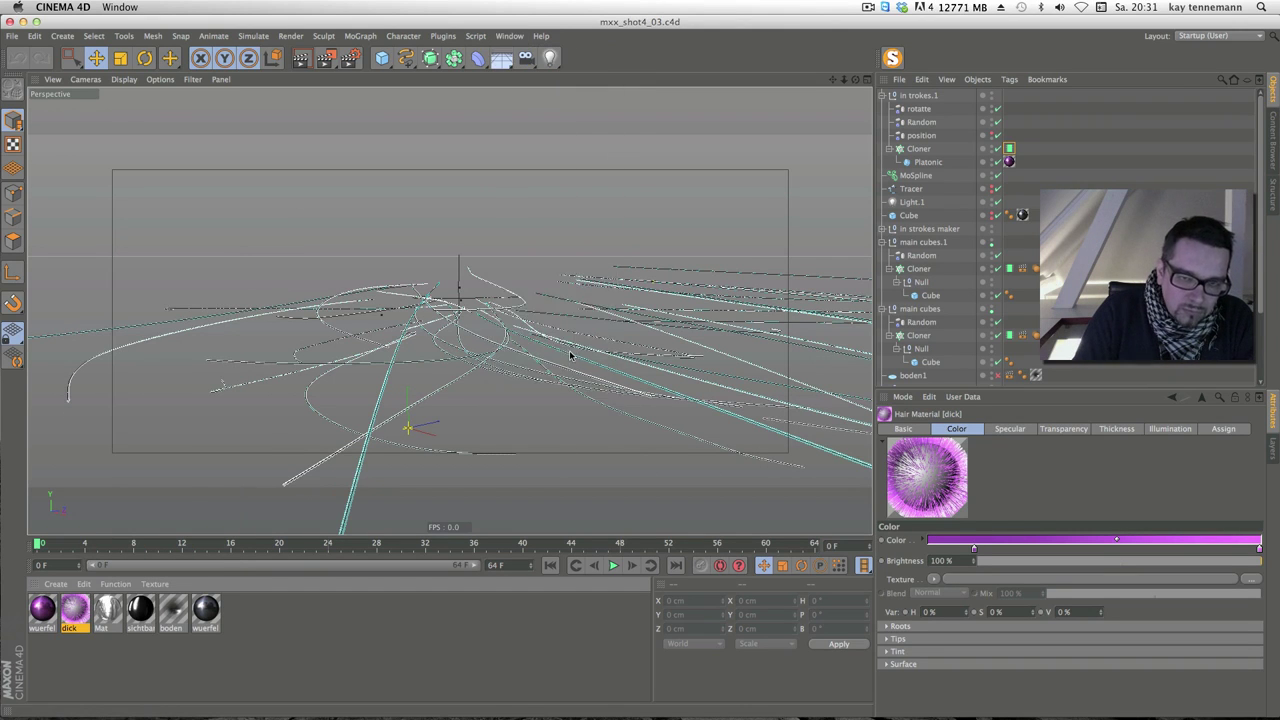
pyautogui.click(509, 35)
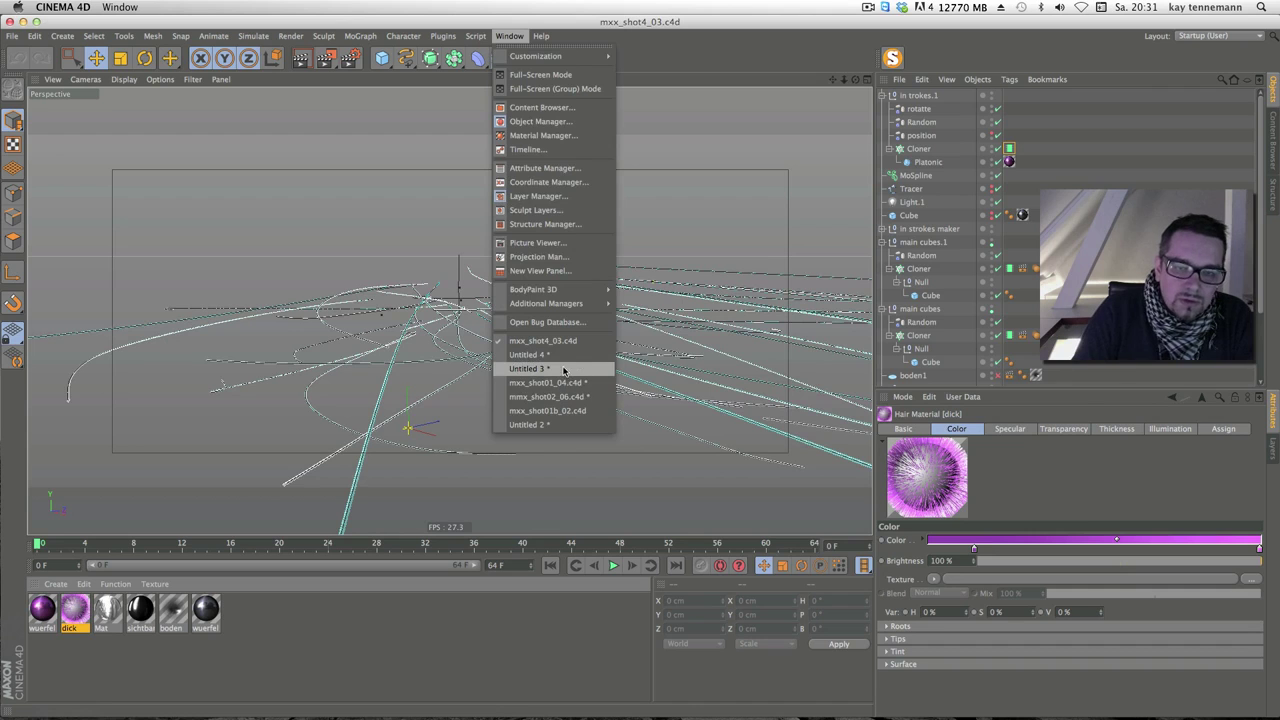
# Paste the 'dick' hair material into Untitled 4, assign it to the Tracer, and render
pyautogui.click(545, 354)
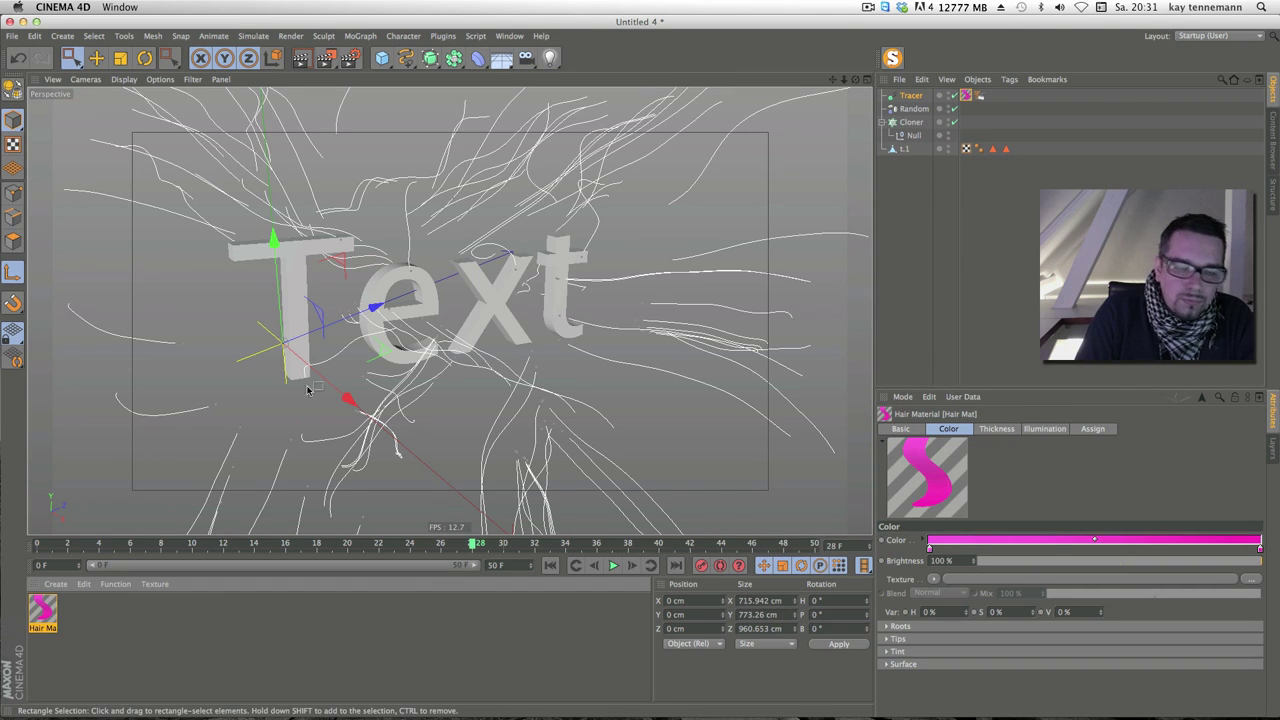
pyautogui.click(92, 628)
pyautogui.hotkey('ctrl', 'v')
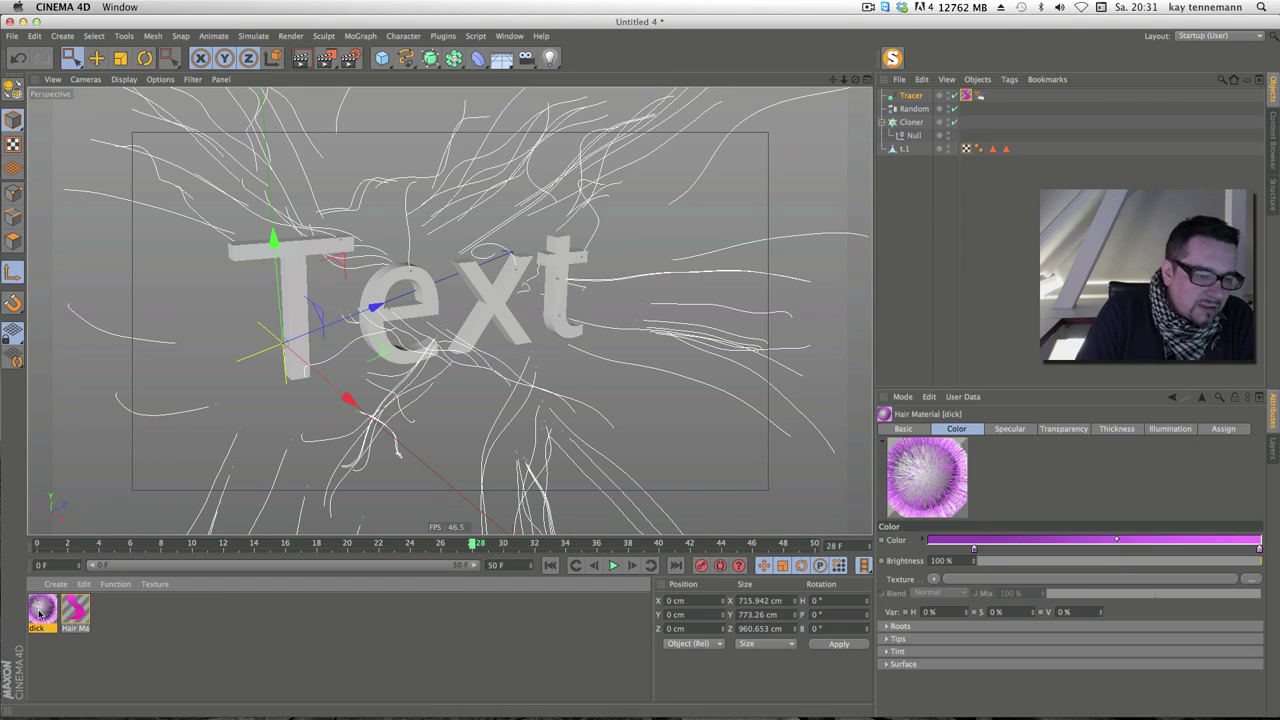
pyautogui.moveTo(940, 97); pyautogui.dragTo(942, 97)
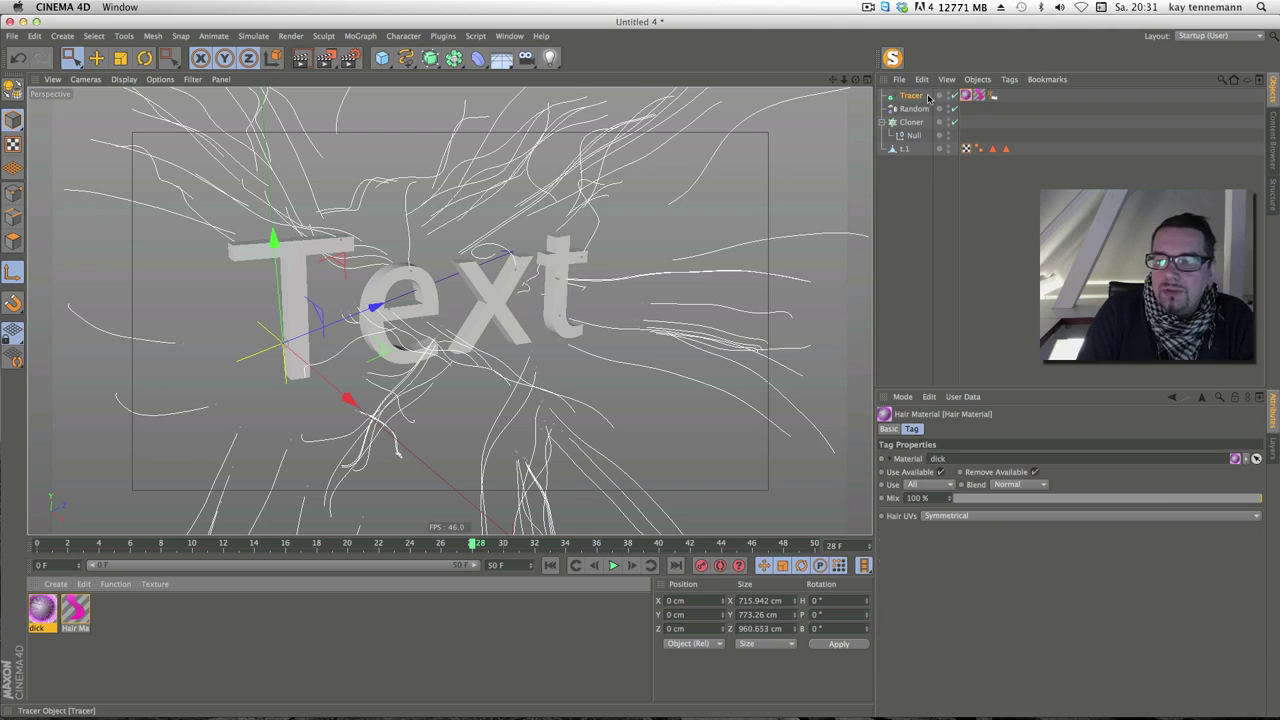
pyautogui.click(979, 107)
pyautogui.hotkey('ctrl', 'r')
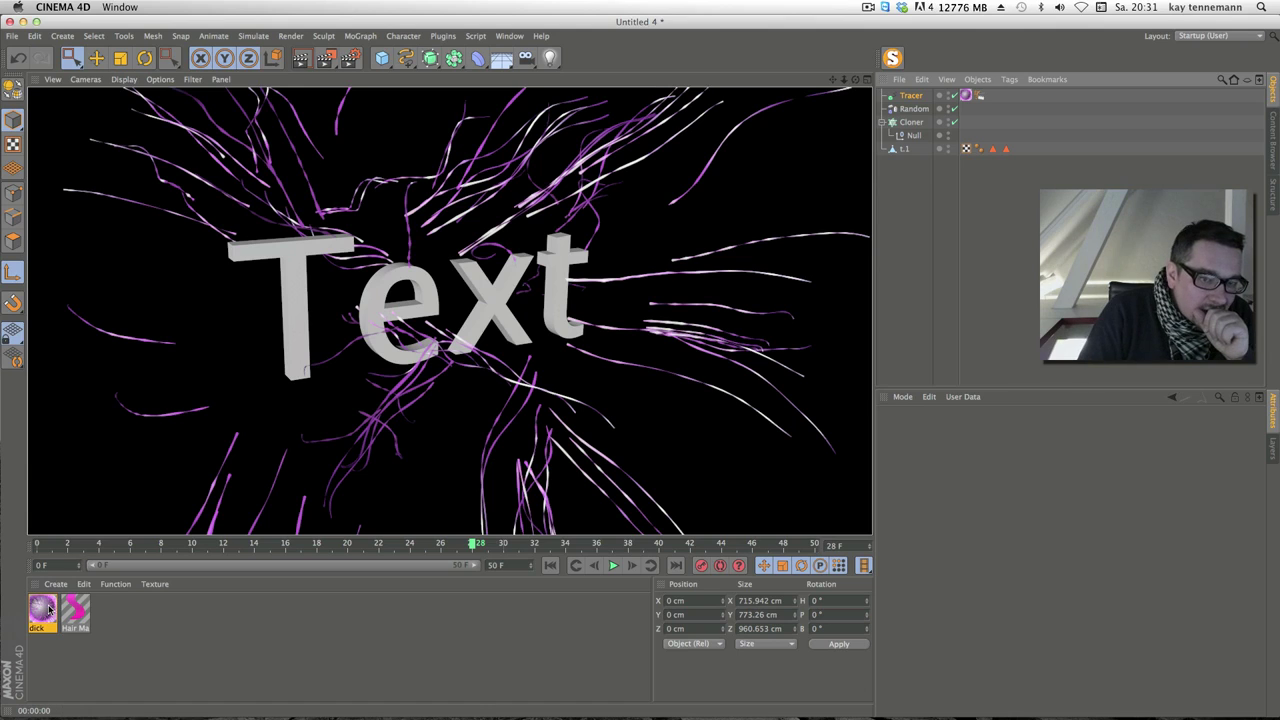
pyautogui.click(914, 97)
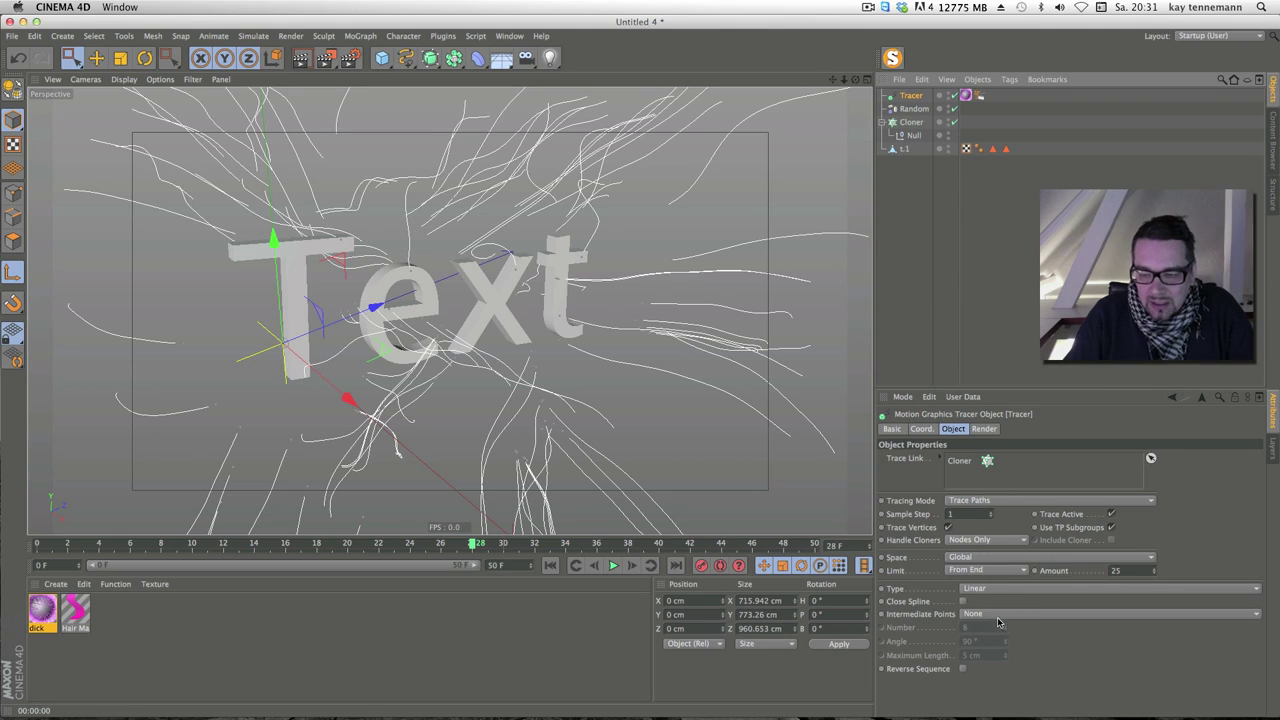
# Set the Tracer to B-Spline type with 16 Uniform intermediate points
pyautogui.click(989, 590)
pyautogui.click(993, 650)
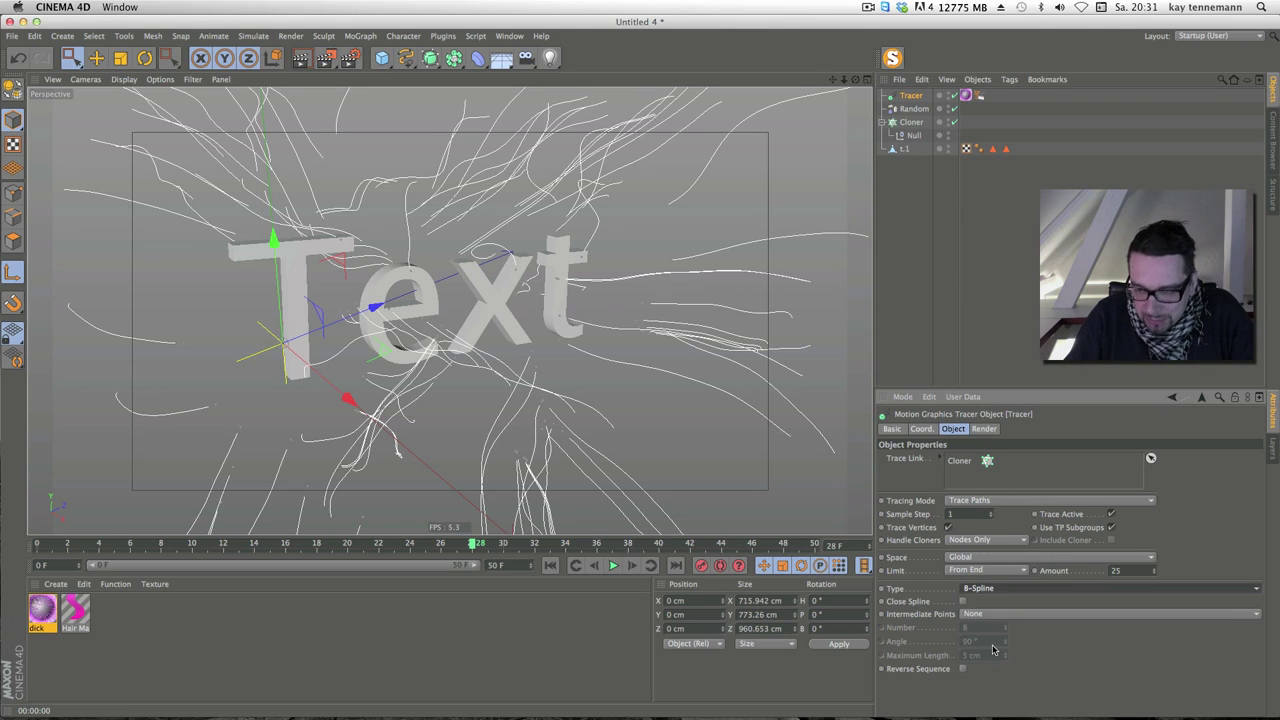
pyautogui.click(301, 57)
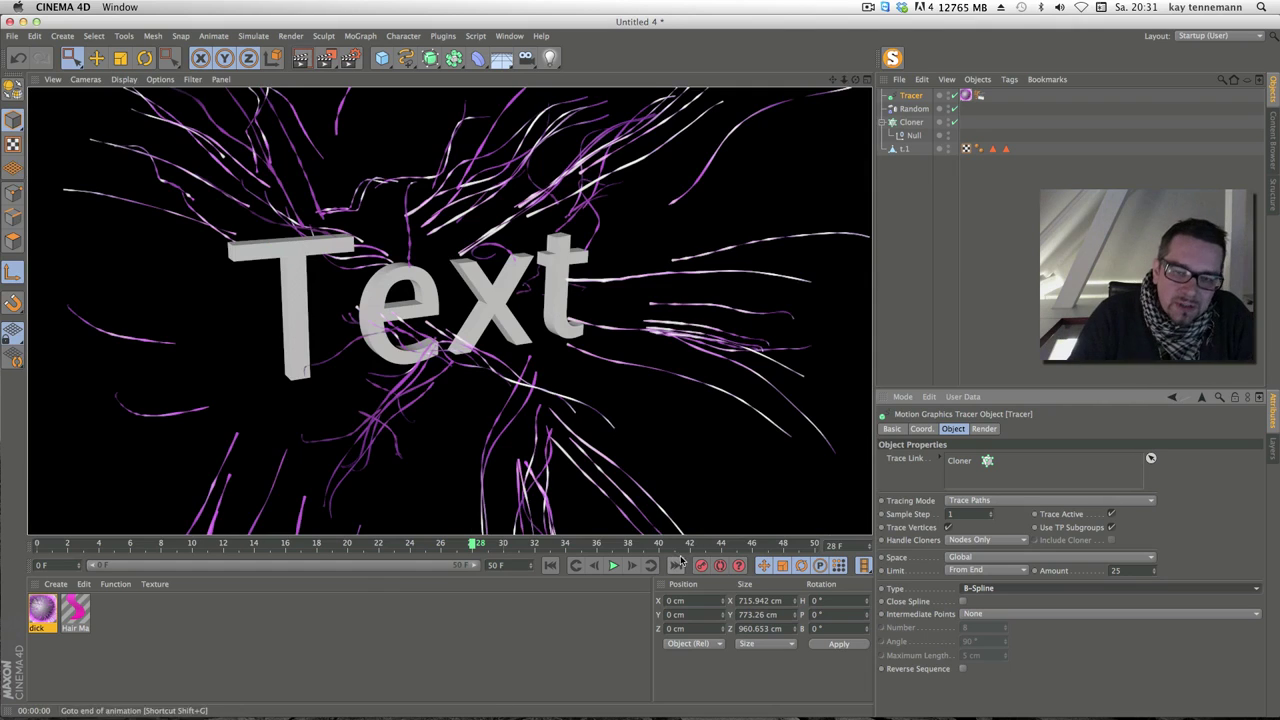
pyautogui.click(984, 614)
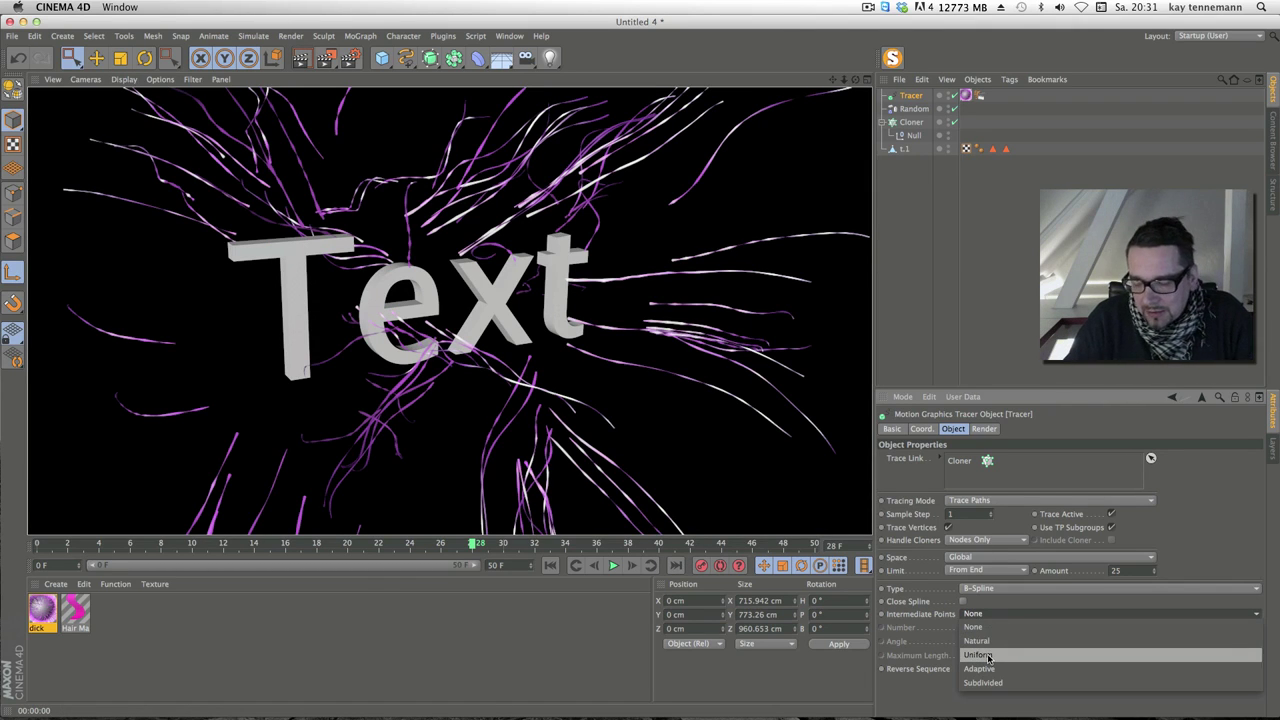
pyautogui.click(988, 656)
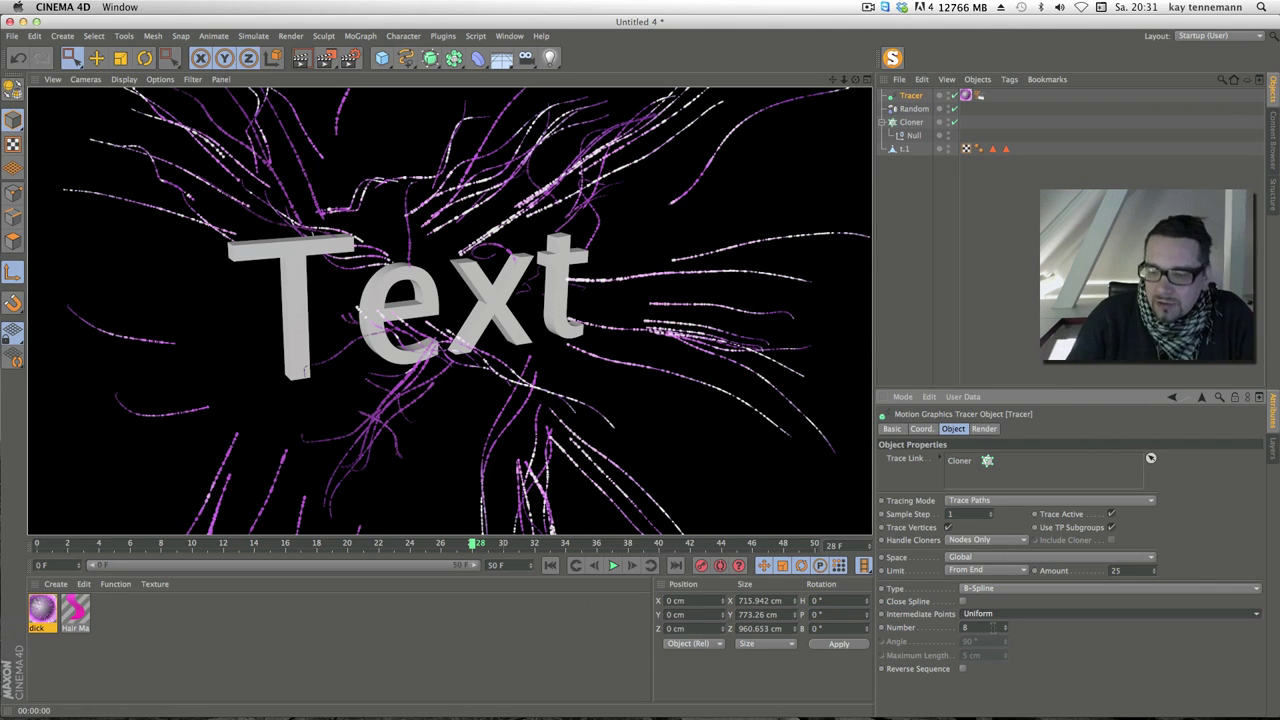
pyautogui.click(993, 627)
pyautogui.write('16')
pyautogui.press('Return')
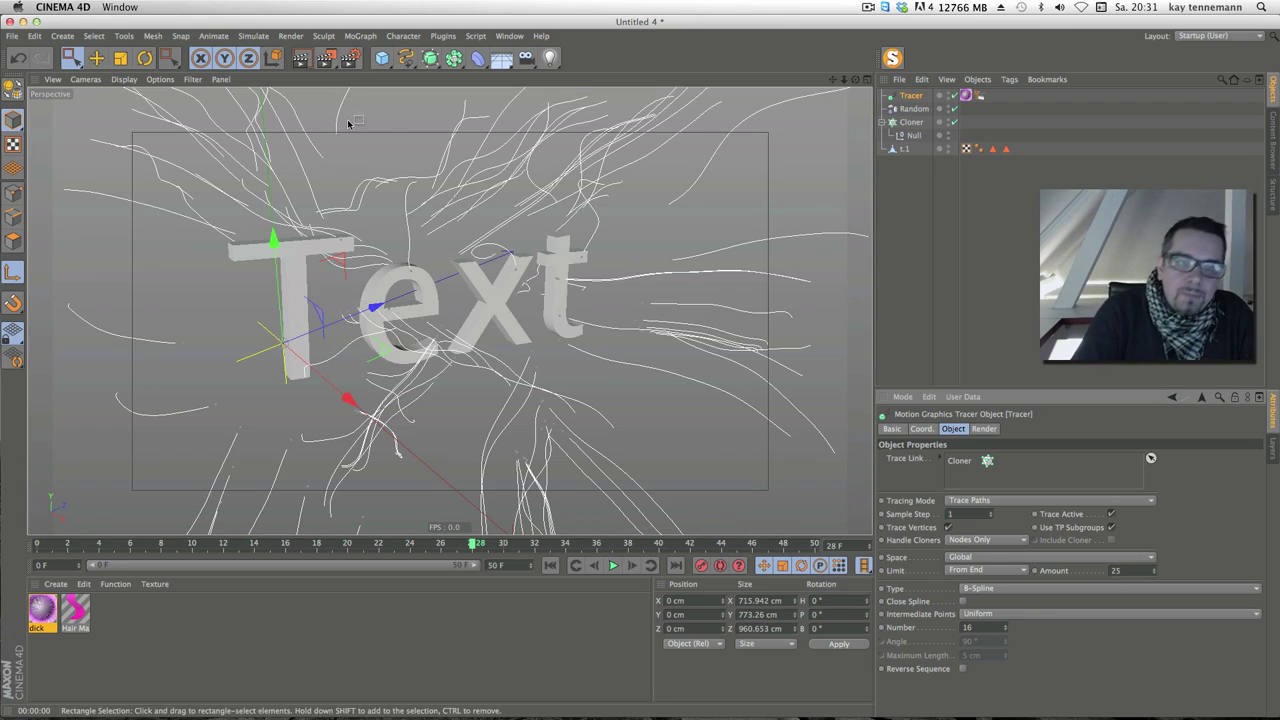
pyautogui.click(301, 57)
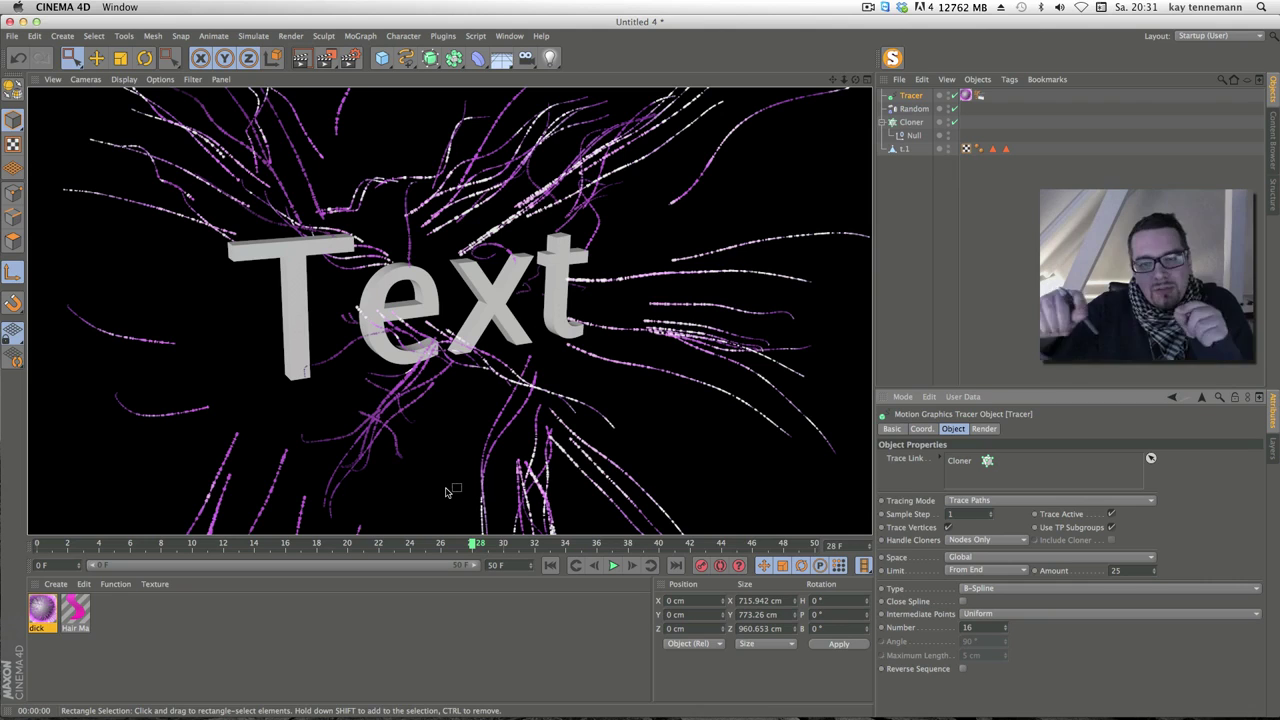
# Disable Specular in the purple hair material and render the strands again
pyautogui.doubleClick(42, 608)
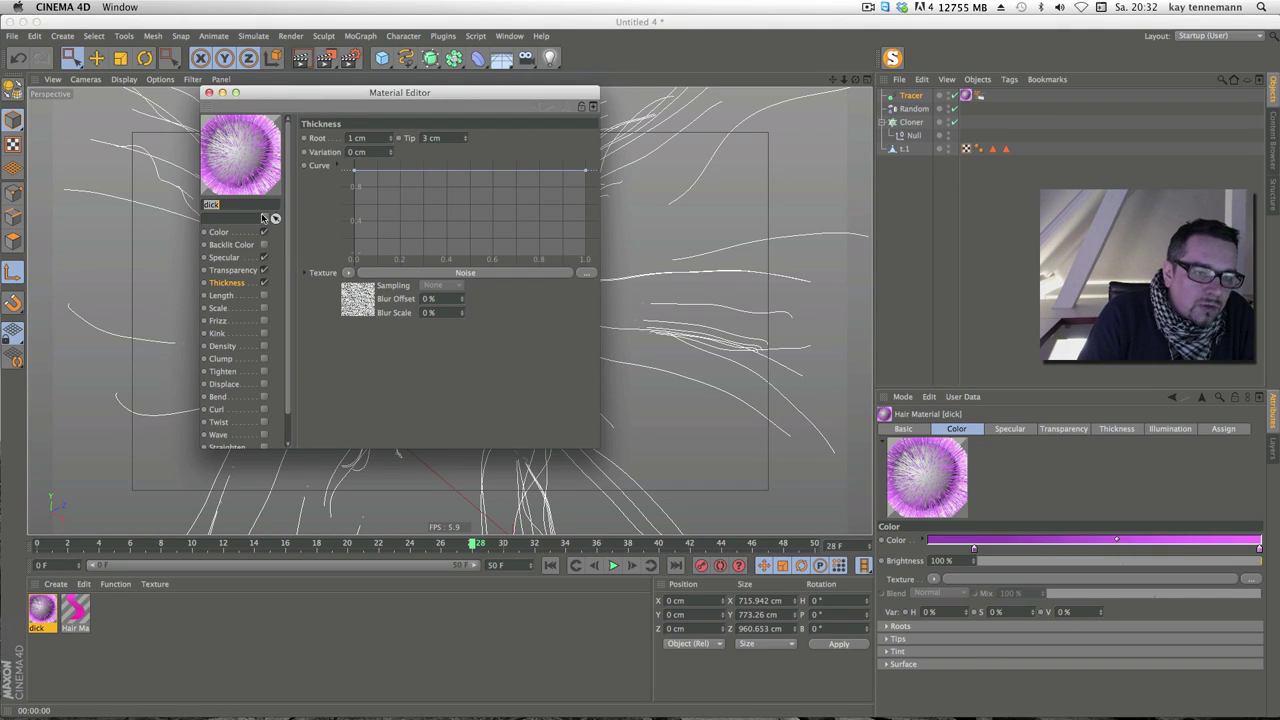
pyautogui.click(265, 257)
pyautogui.click(208, 92)
pyautogui.click(301, 58)
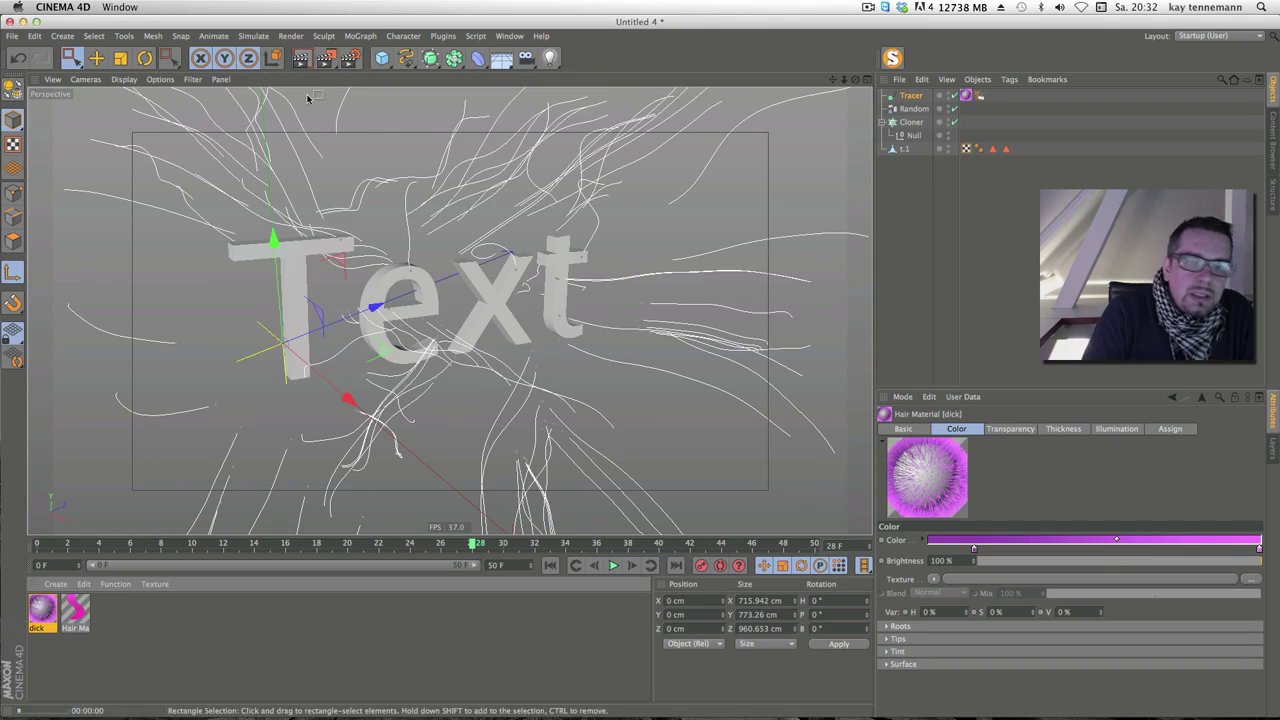
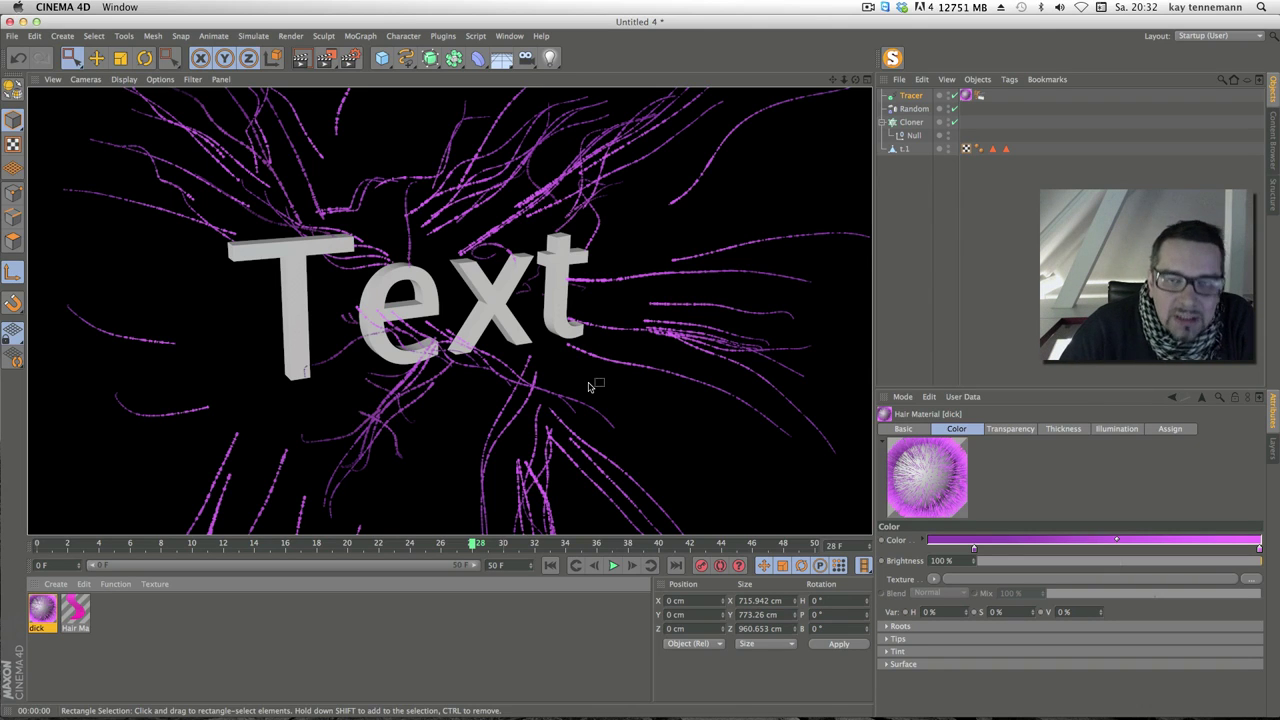
# Clear the rendered preview from the Cinema 4D viewport and minimize the window
pyautogui.click(183, 314)
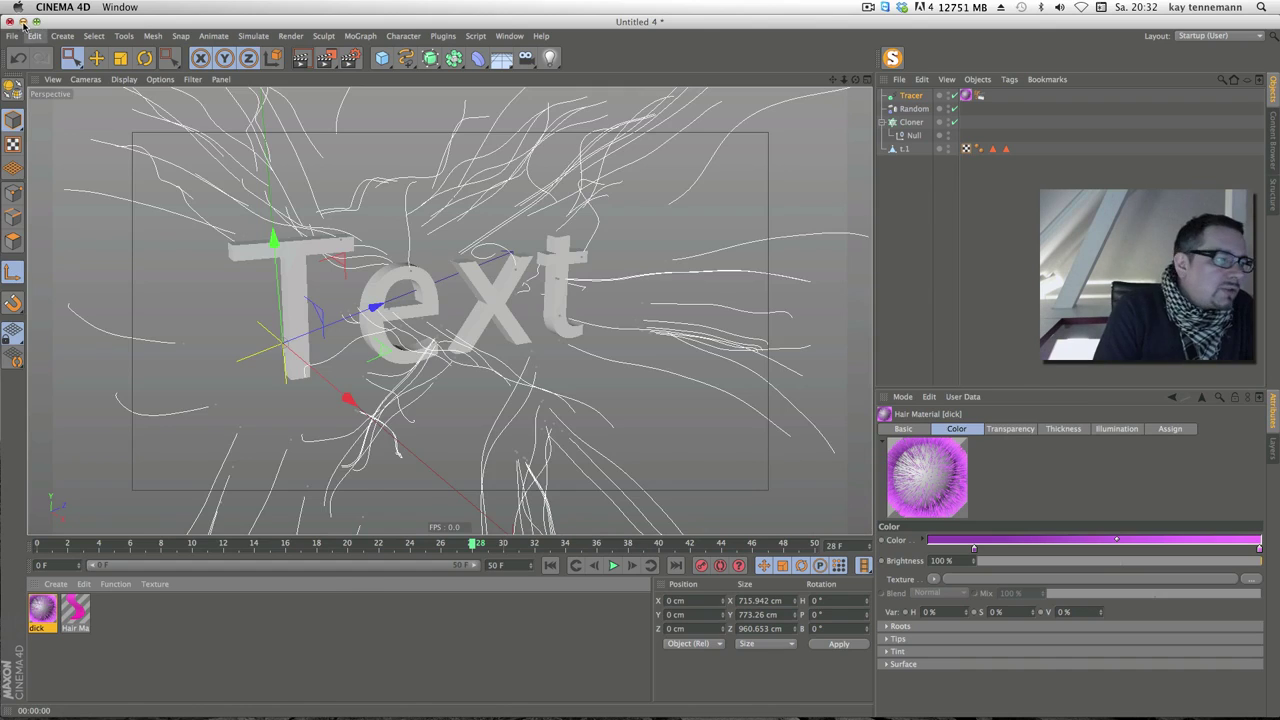
pyautogui.click(23, 21)
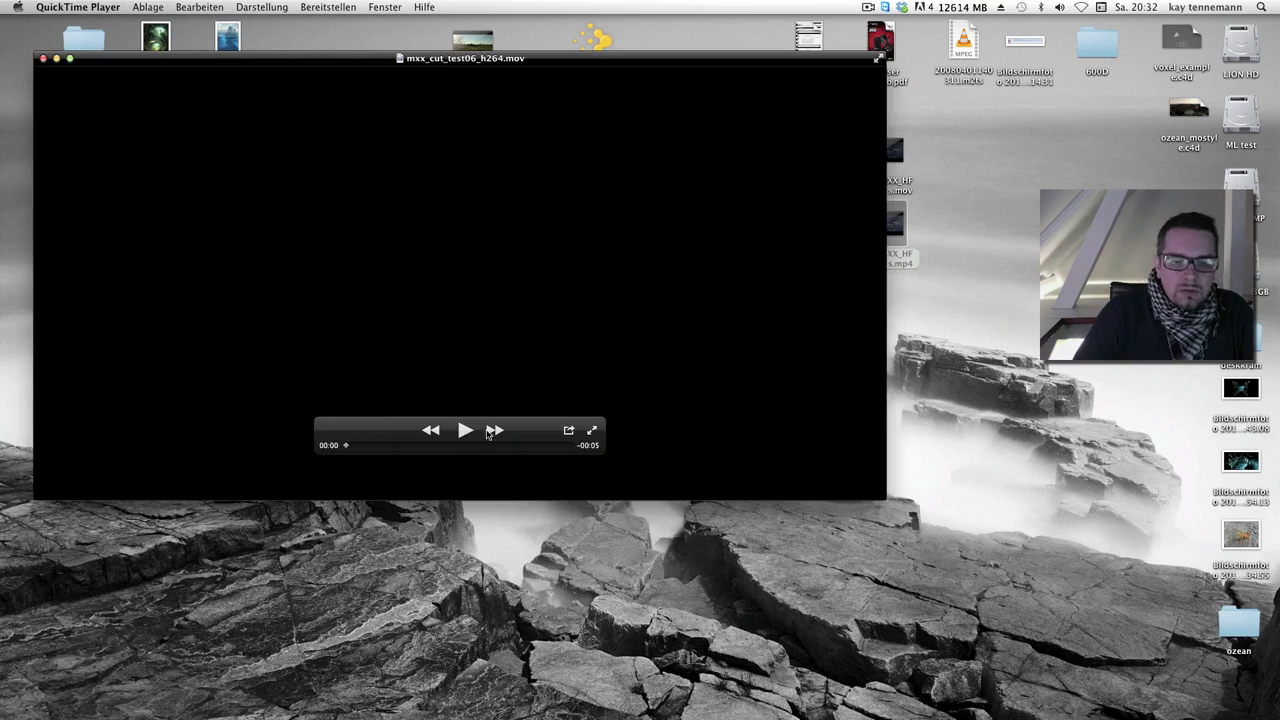
# Play and close mxx_cut_test06, then open and close mxx_cut_test08_h264.mov
pyautogui.click(465, 430)
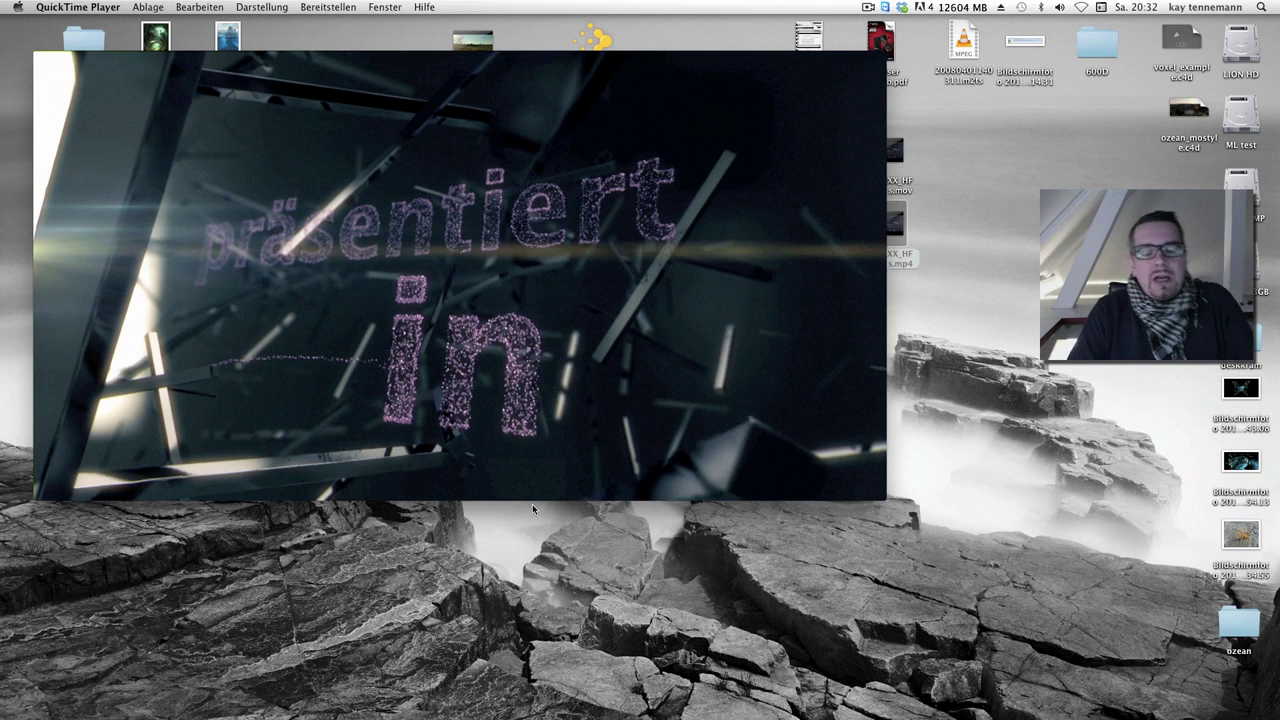
pyautogui.click(482, 476)
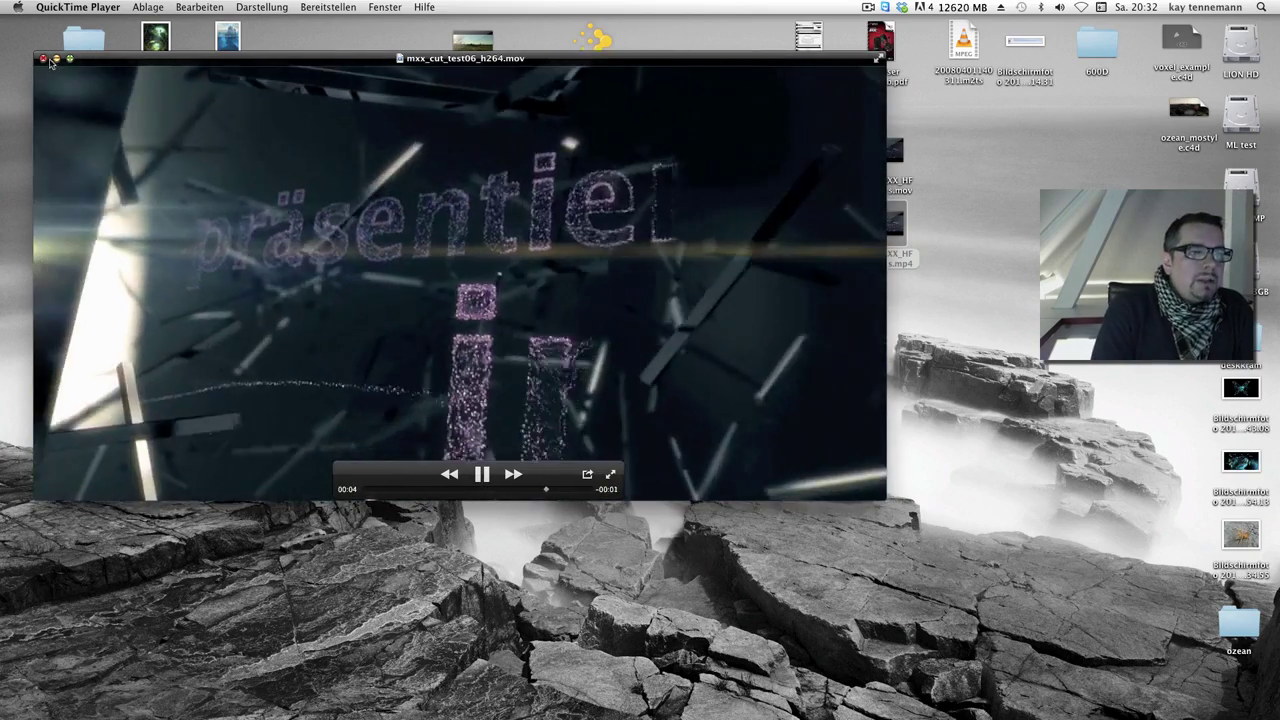
pyautogui.click(43, 58)
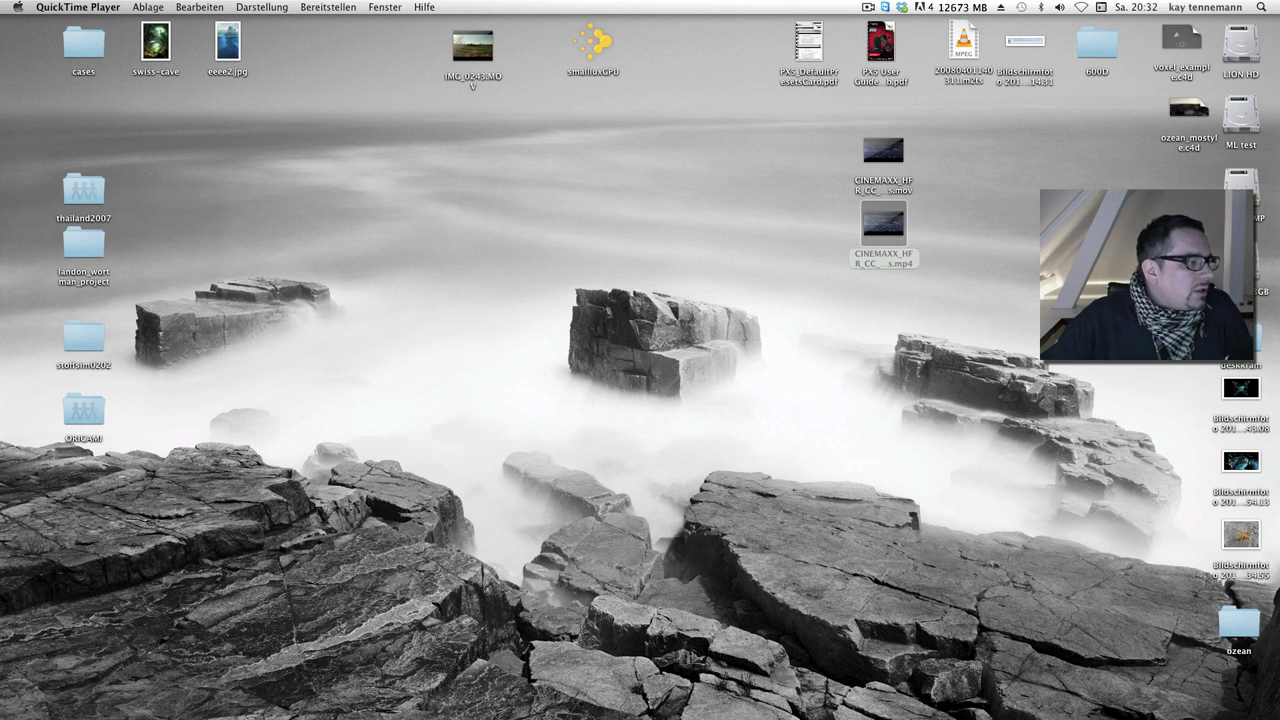
pyautogui.press('super+o')
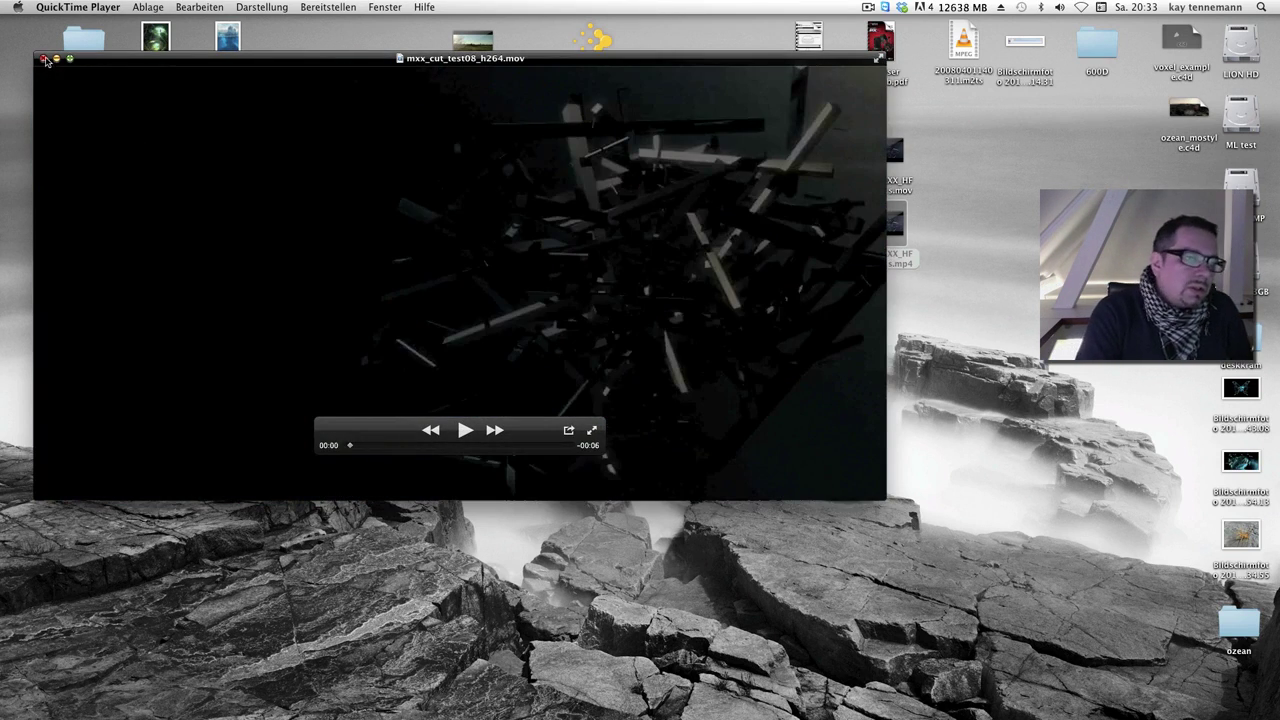
pyautogui.click(43, 59)
# Open mxx_cut_test0602_h264.mov, scrub it to 00:05, and move its window right and down
pyautogui.press('super+o')
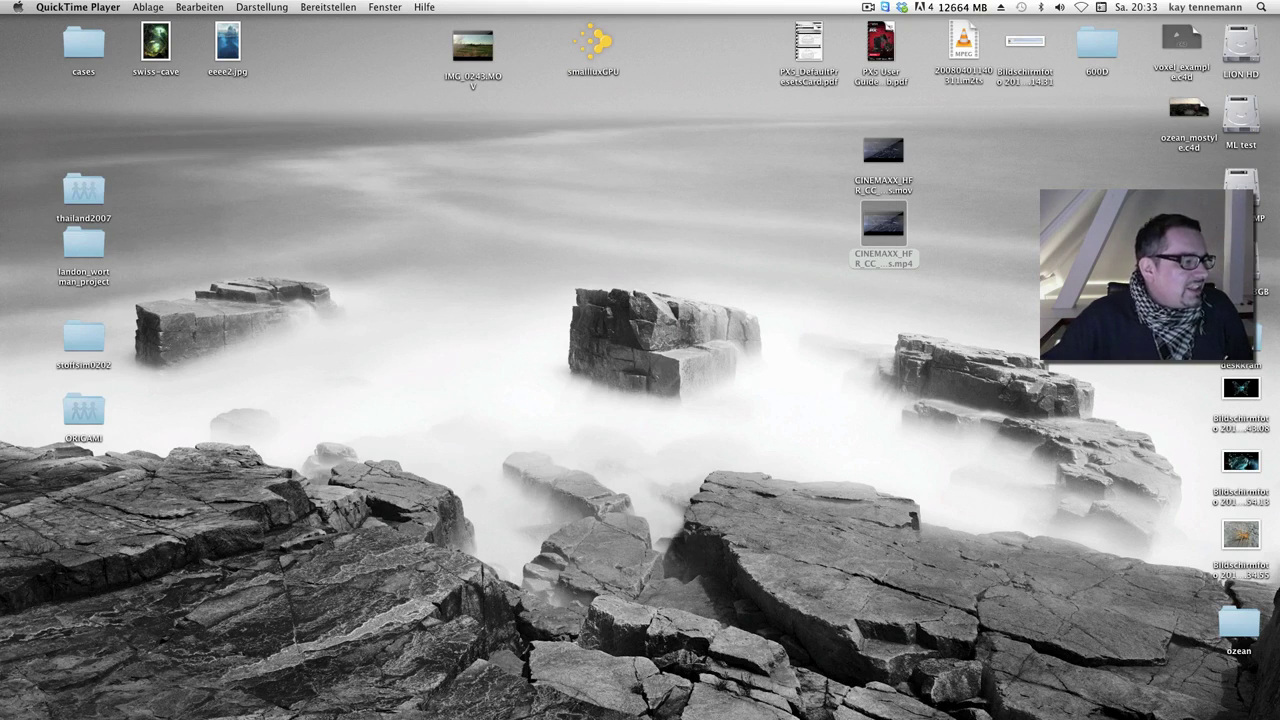
pyautogui.moveTo(509, 450)
pyautogui.mouseDown()
pyautogui.moveTo(460, 457)
pyautogui.moveTo(510, 453)
pyautogui.mouseUp()
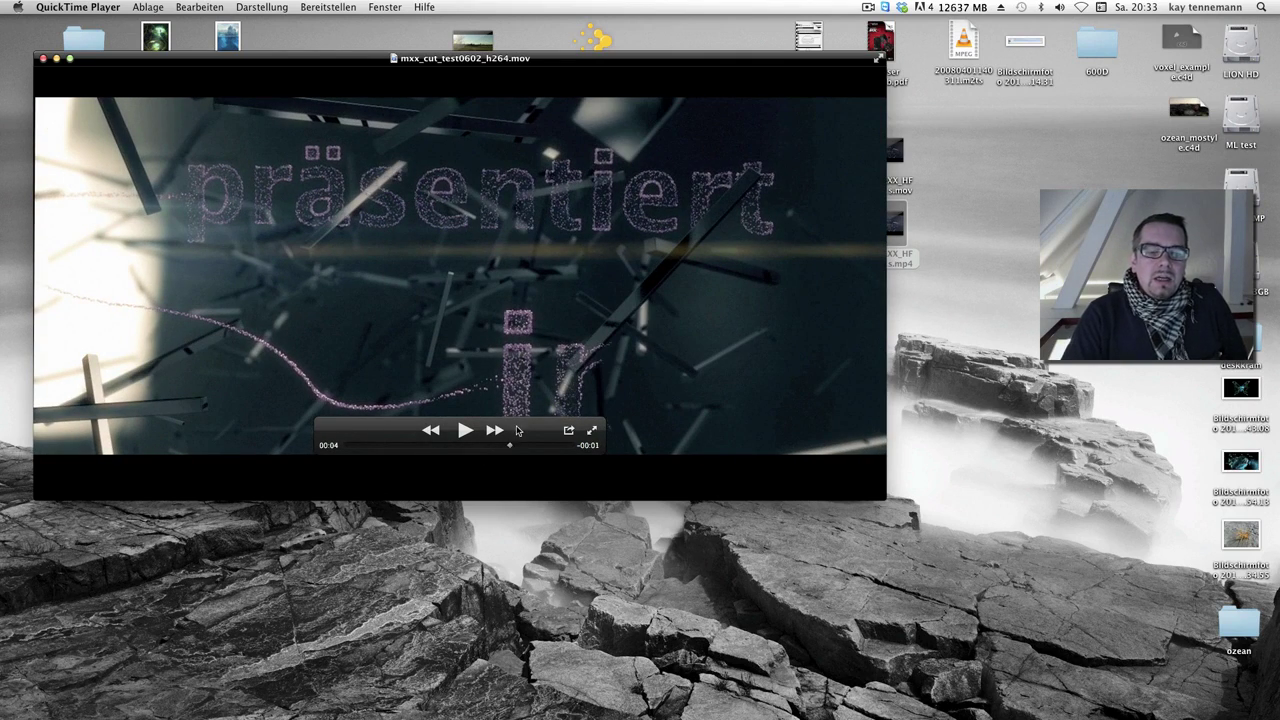
pyautogui.moveTo(604, 62); pyautogui.dragTo(763, 71)
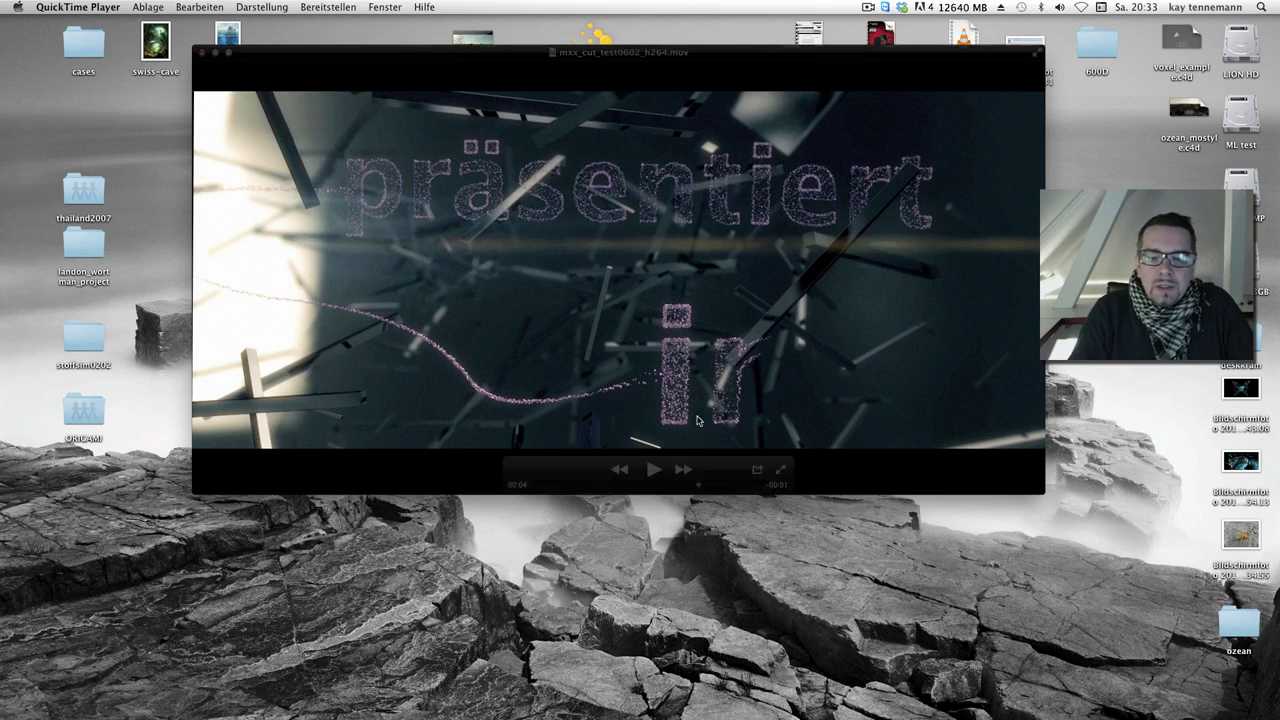
pyautogui.moveTo(700, 488); pyautogui.dragTo(719, 486)
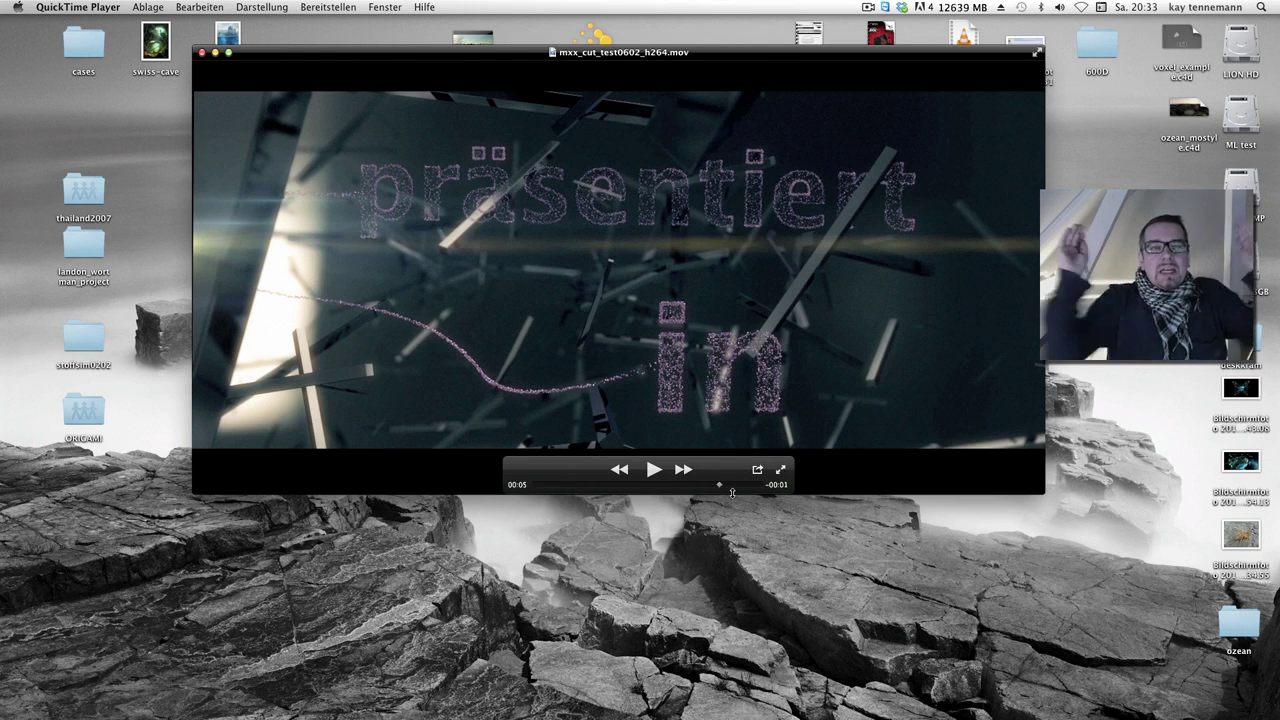
pyautogui.moveTo(784, 59); pyautogui.dragTo(784, 283)
# View CINEMAXX_HFR_CC_2k48fps.mp4 around 00:09, then close it and the test0602 clip
pyautogui.doubleClick(886, 225)
pyautogui.moveTo(628, 541); pyautogui.dragTo(644, 540)
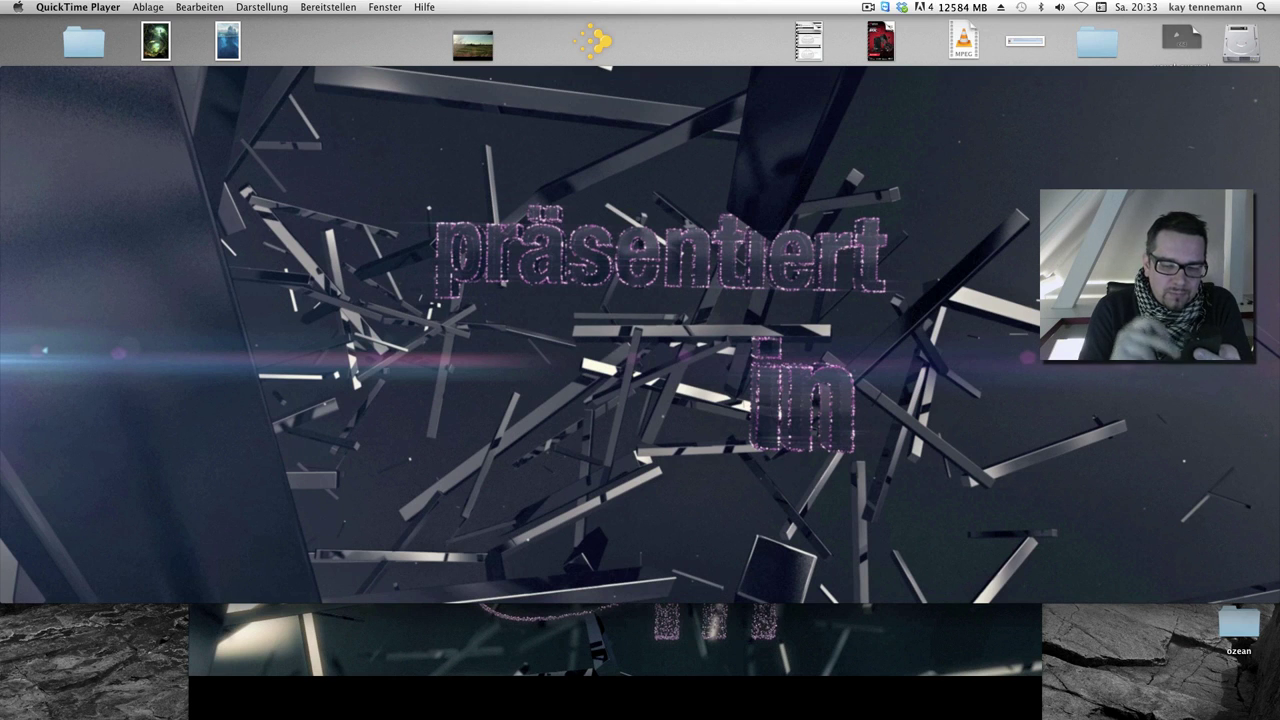
pyautogui.click(34, 73)
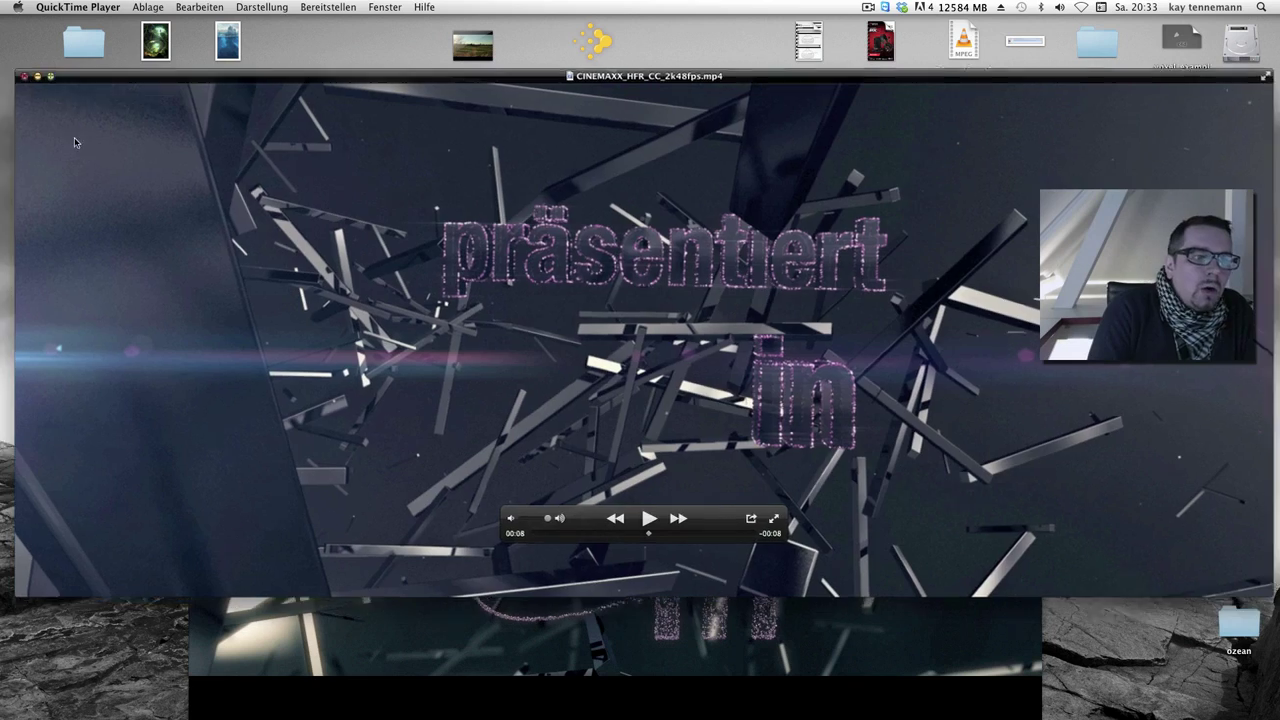
pyautogui.press('super+w')
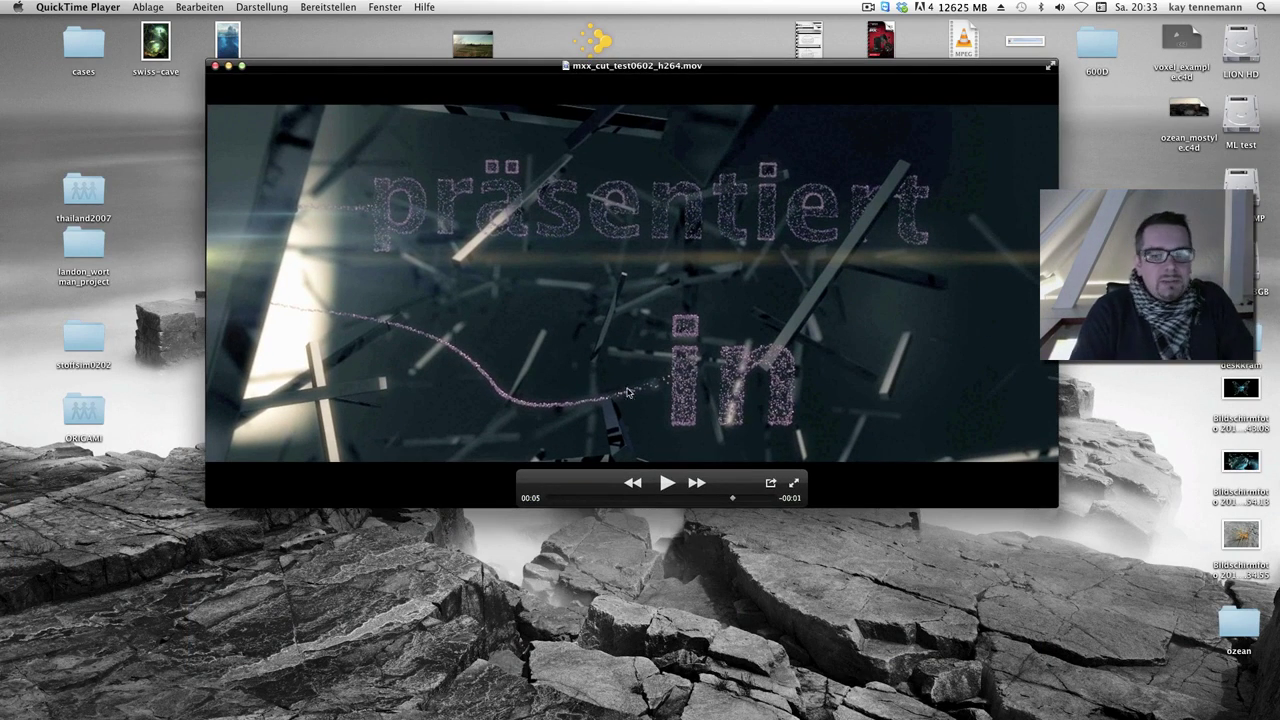
pyautogui.click(215, 65)
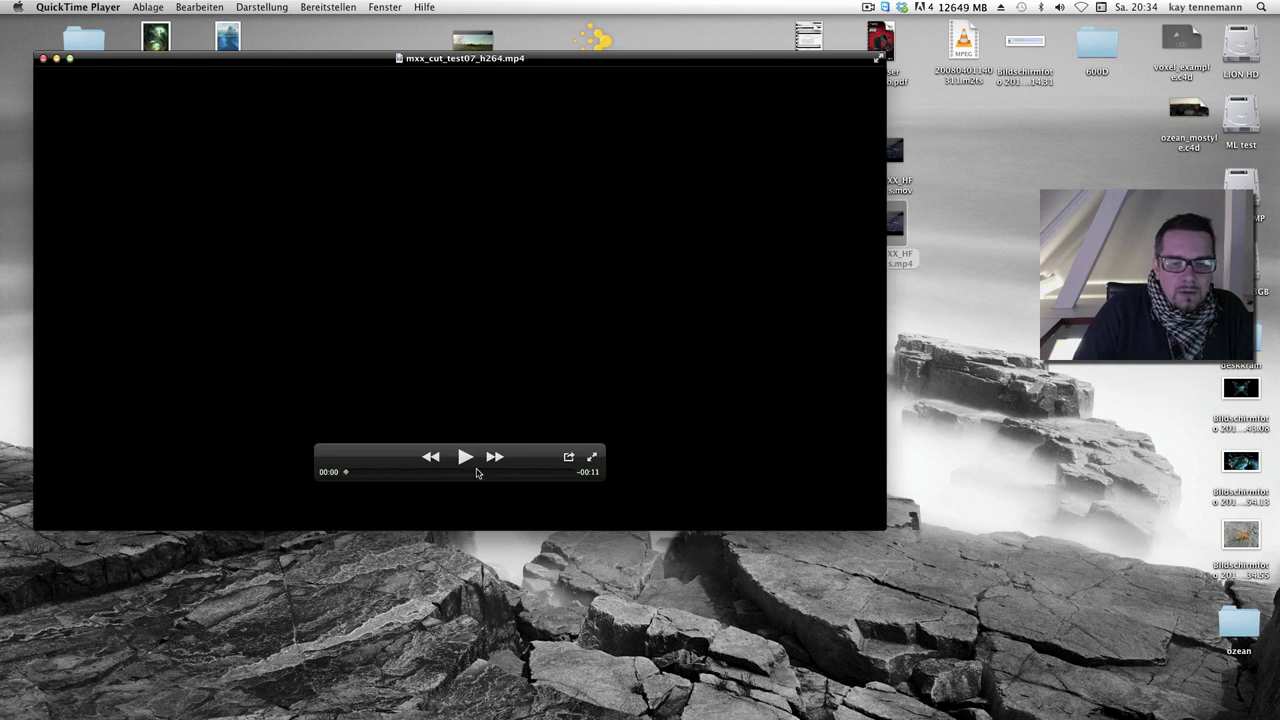
# Play the test07 clip, move its window up-right, and scrub between 00:02 and 00:04
pyautogui.moveTo(477, 473); pyautogui.dragTo(438, 474)
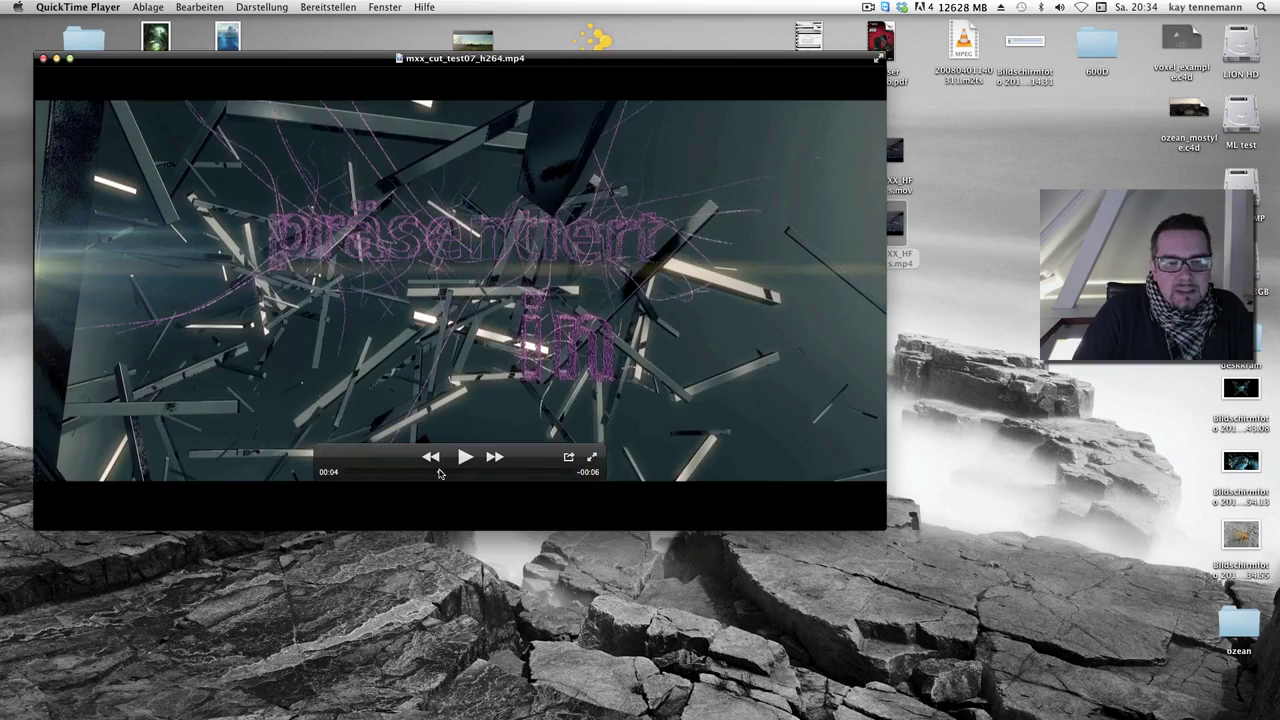
pyautogui.click(432, 474)
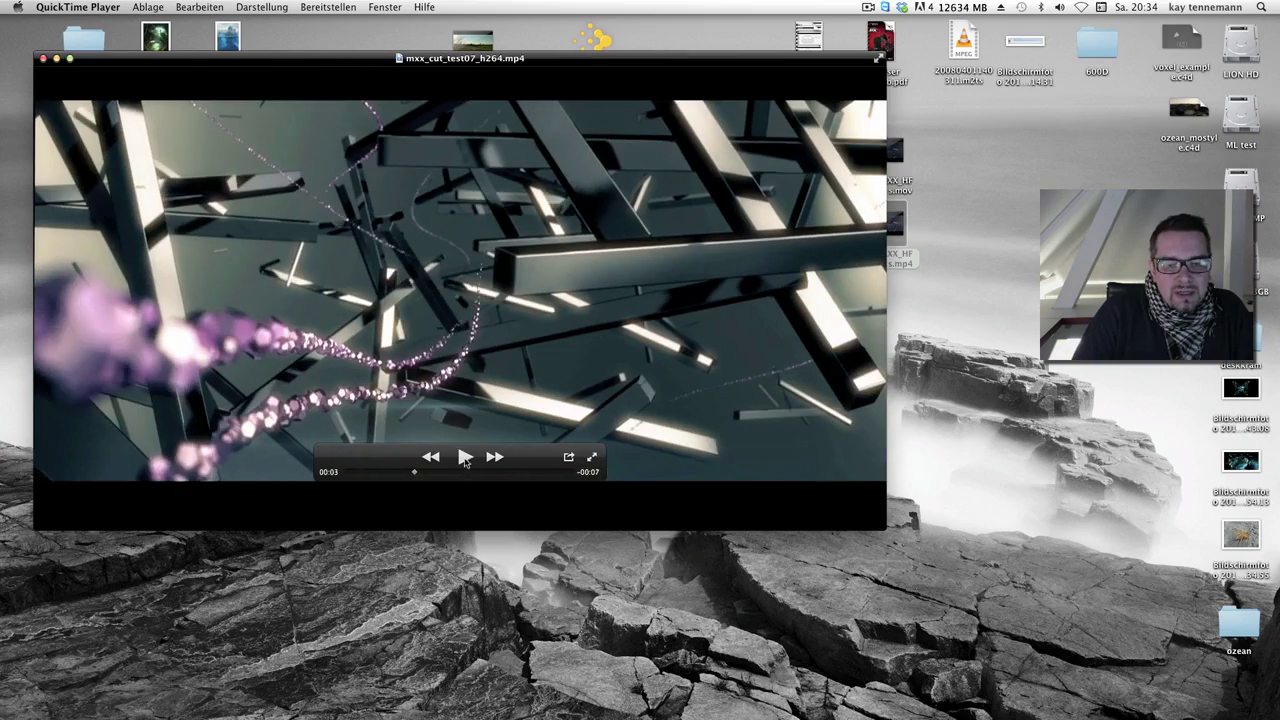
pyautogui.click(466, 458)
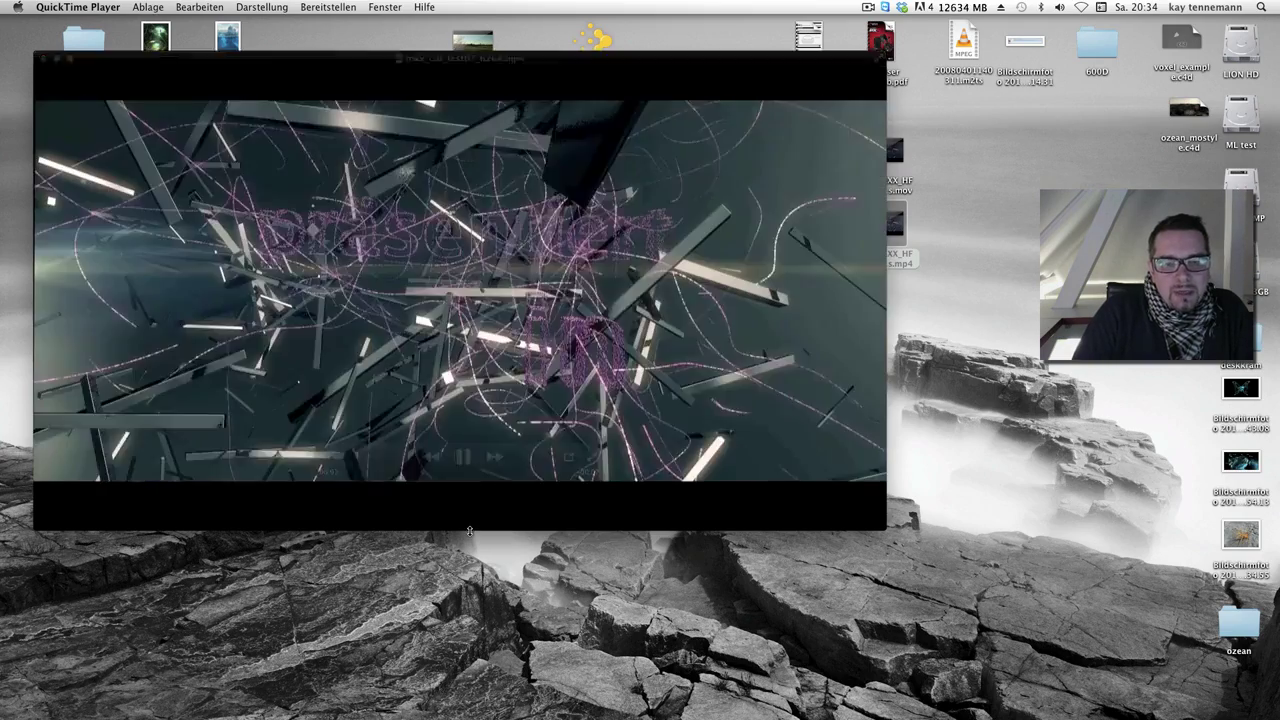
pyautogui.moveTo(614, 104); pyautogui.dragTo(710, 70)
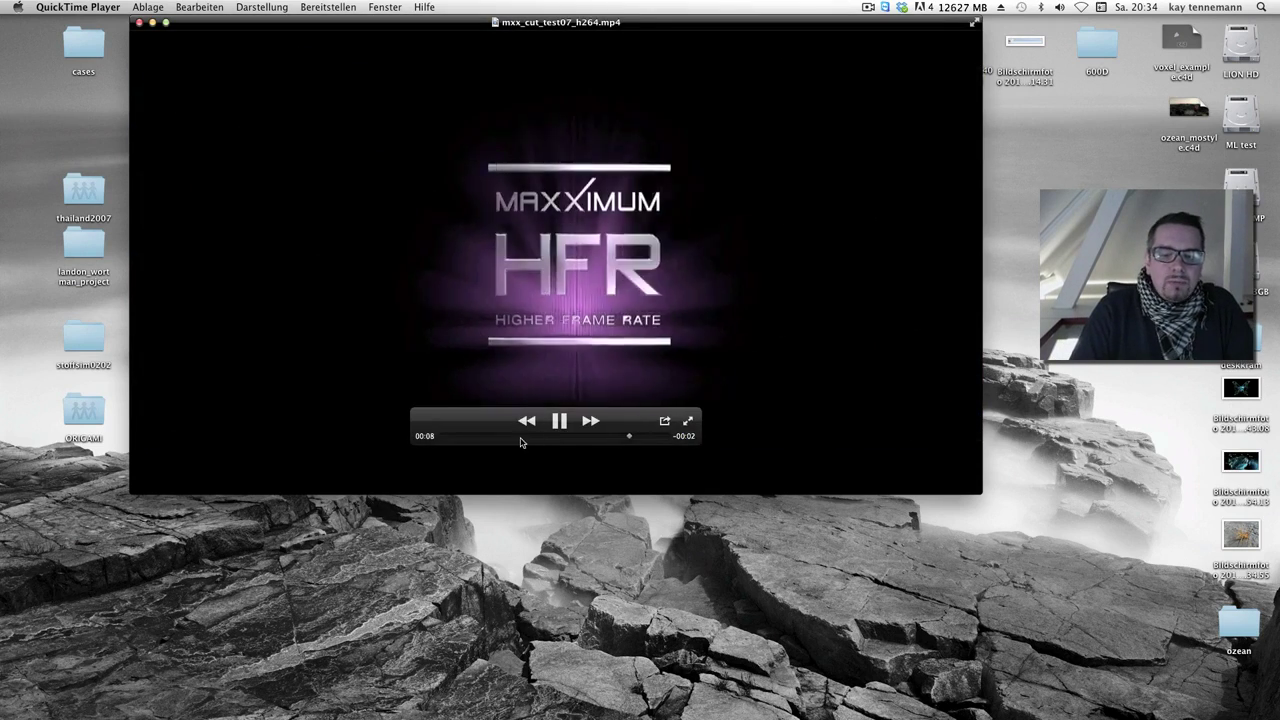
pyautogui.click(486, 437)
pyautogui.moveTo(486, 437); pyautogui.dragTo(511, 438)
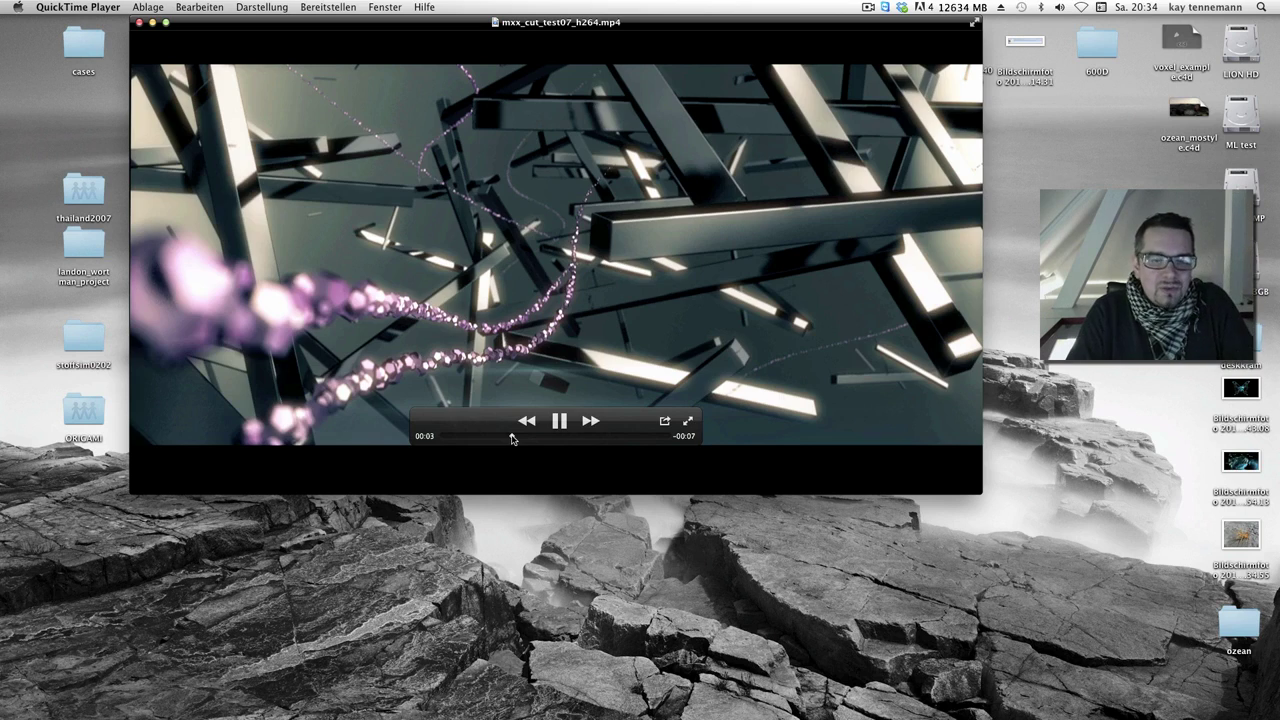
pyautogui.moveTo(512, 438); pyautogui.dragTo(529, 438)
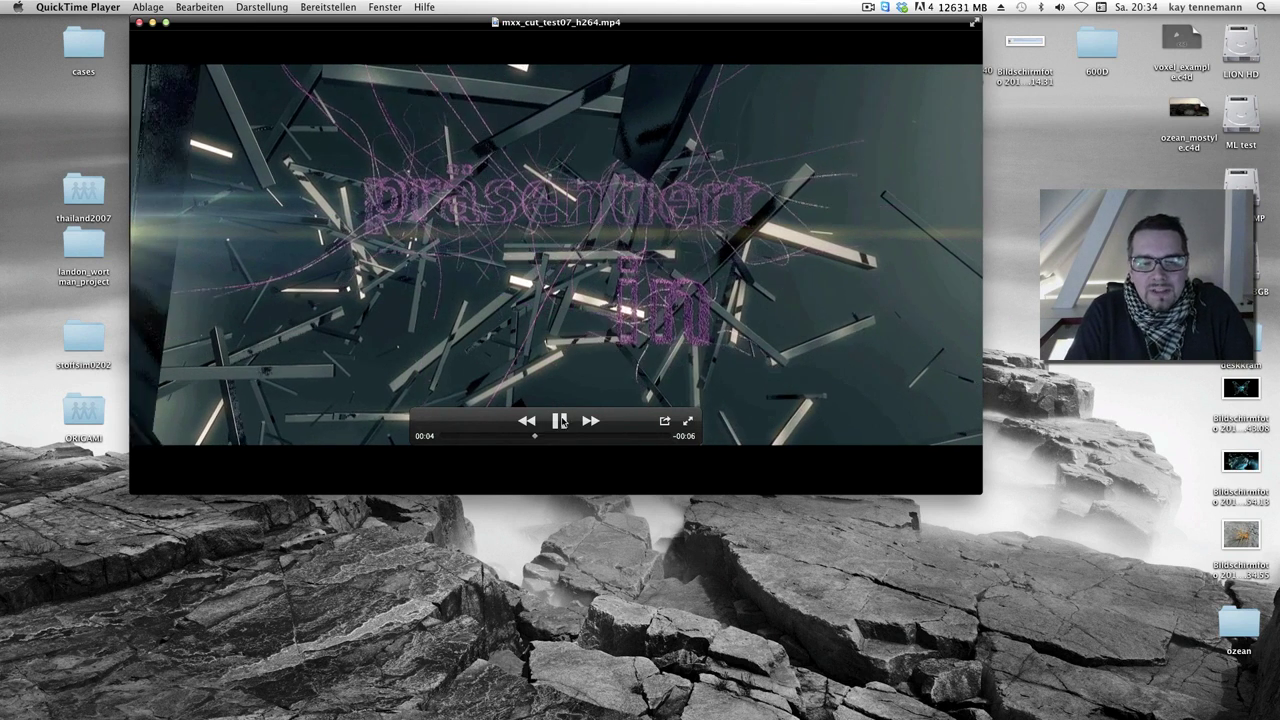
# Pause test07 on the text frame, step through 00:05, 00:06 and 00:07, then close it
pyautogui.click(560, 424)
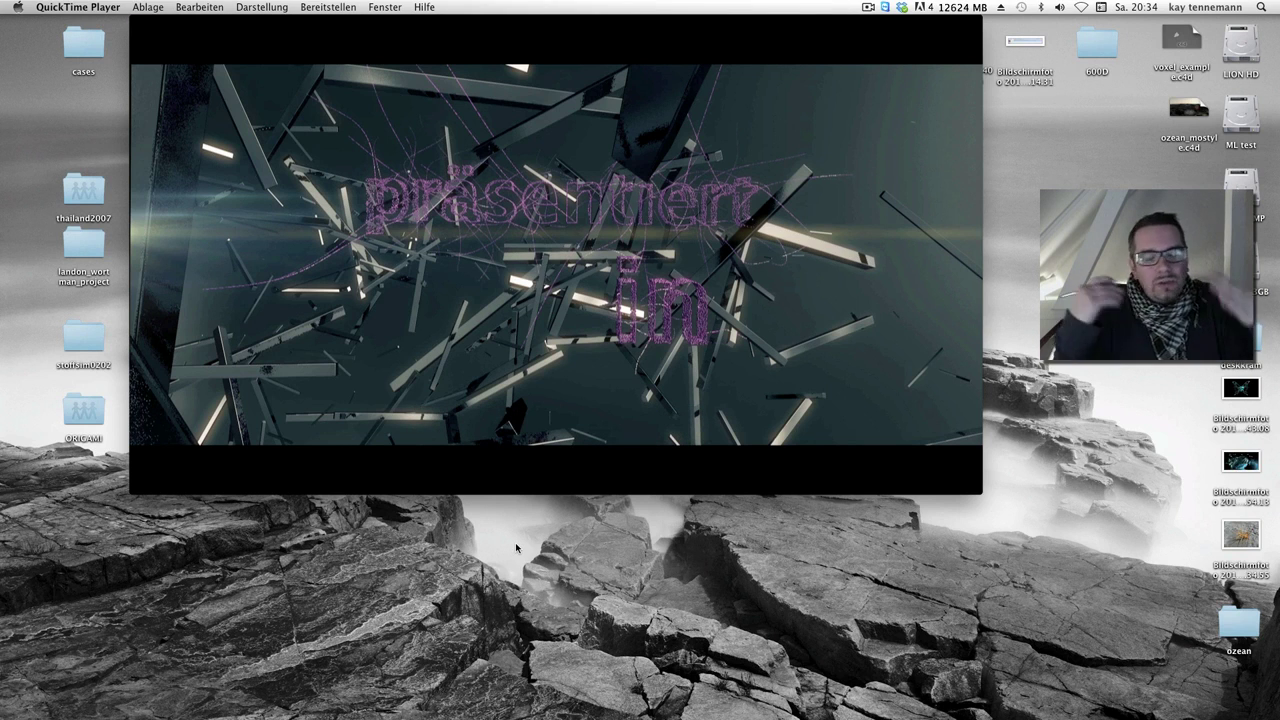
pyautogui.moveTo(538, 438); pyautogui.dragTo(548, 440)
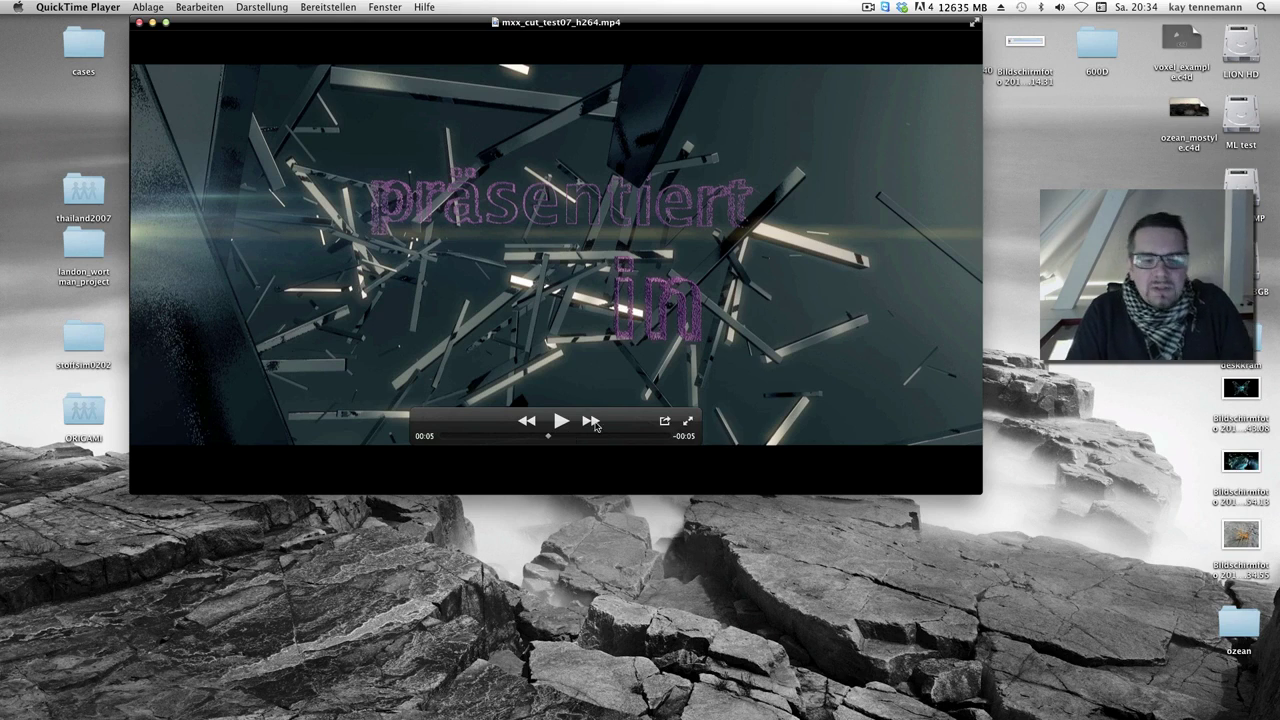
pyautogui.moveTo(548, 438); pyautogui.dragTo(570, 441)
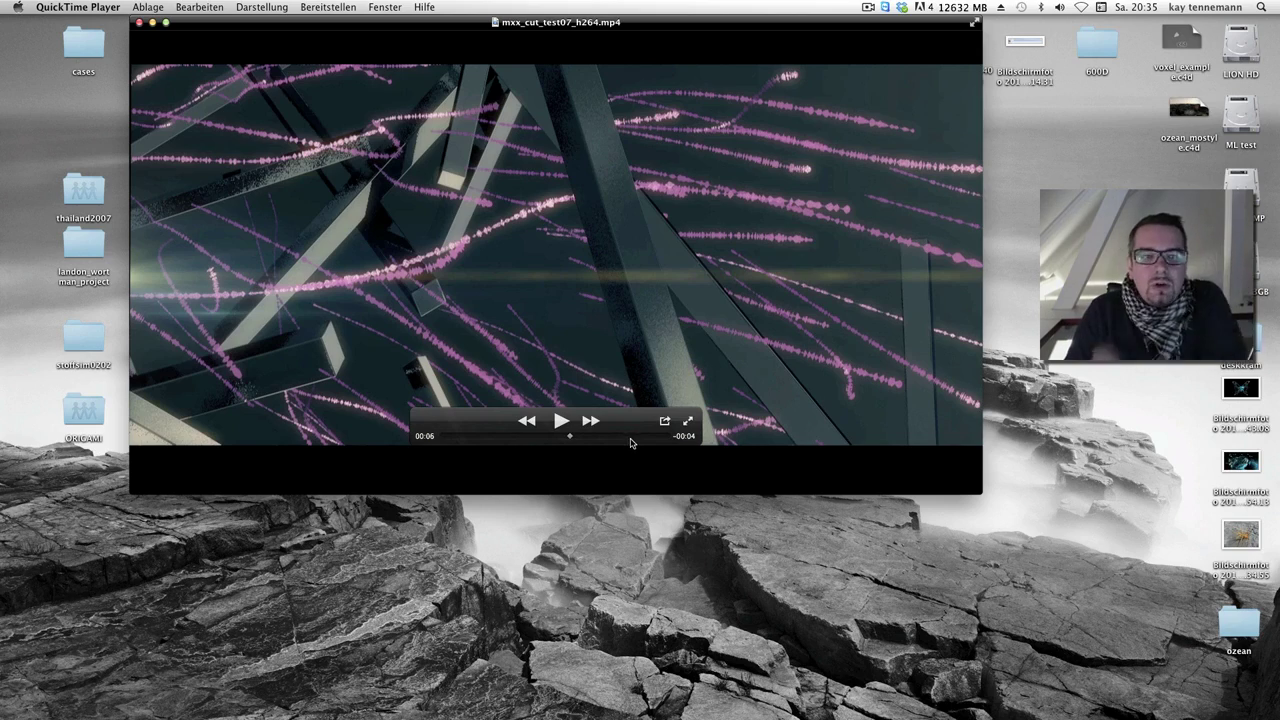
pyautogui.moveTo(560, 438); pyautogui.dragTo(589, 438)
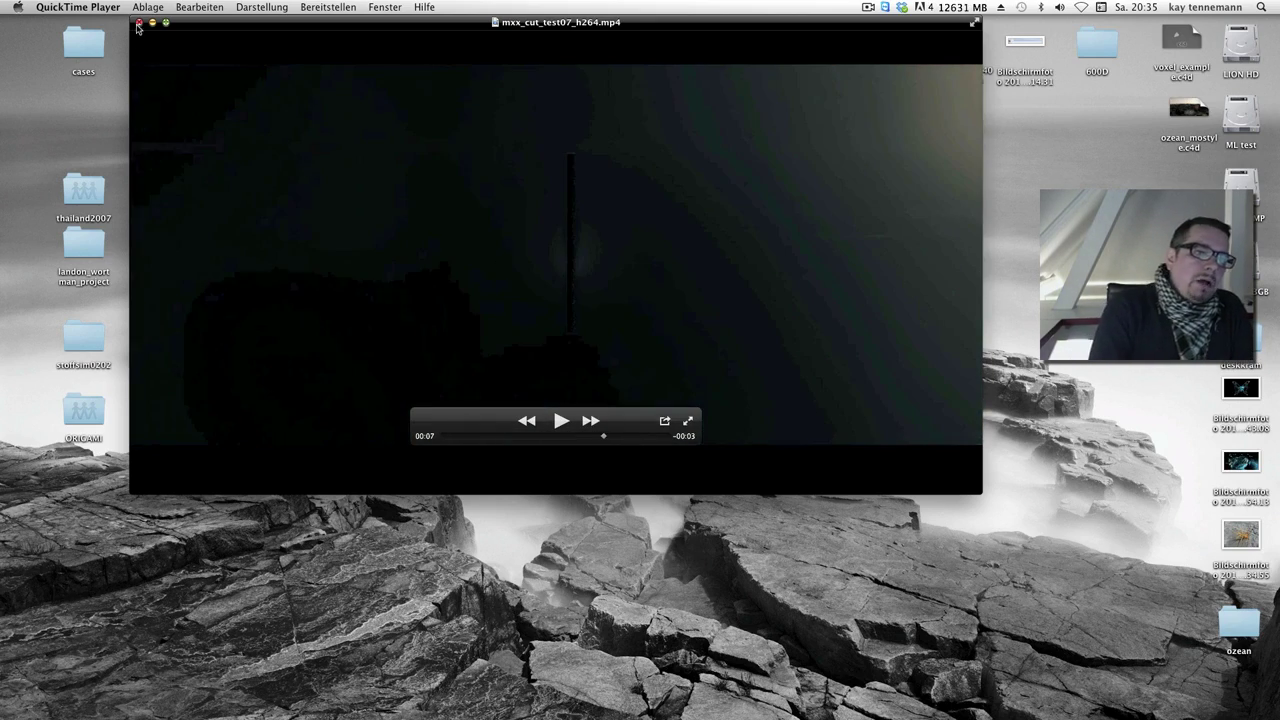
pyautogui.press('super+w')
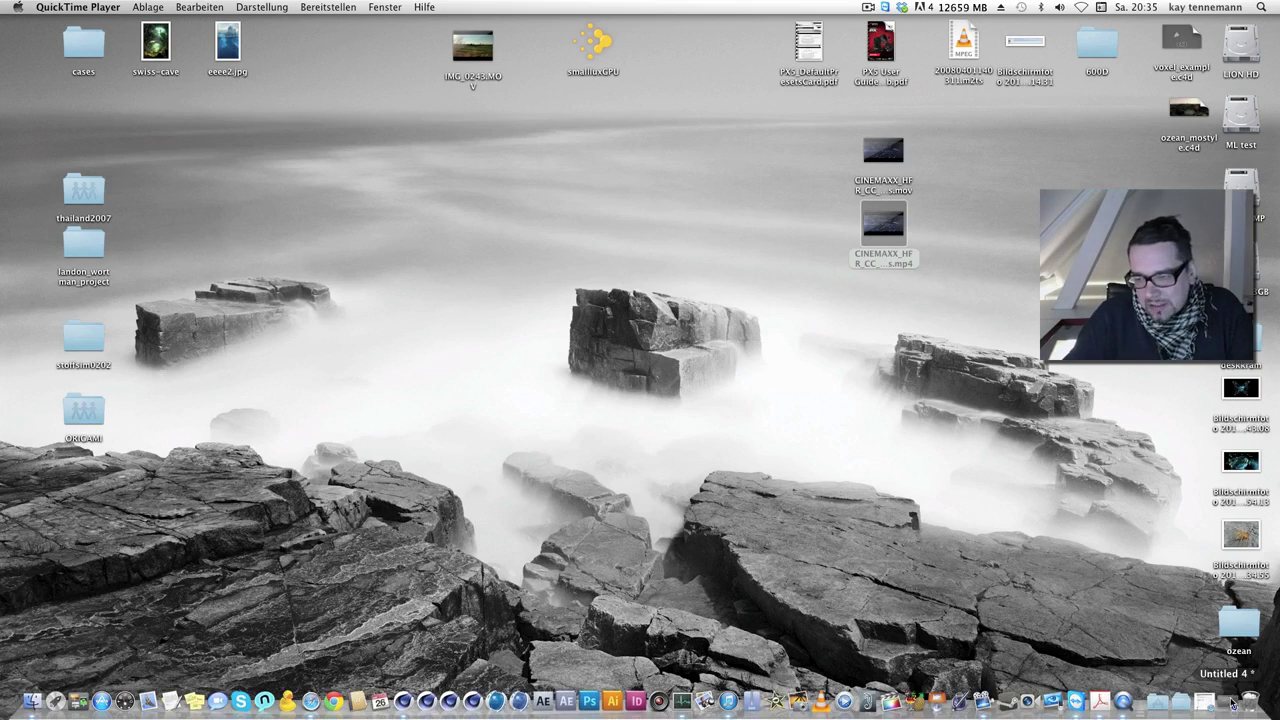
# Restore Cinema 4D, play and stop the hair animation around frame 18, and deselect all objects
pyautogui.click(1236, 710)
pyautogui.click(613, 565)
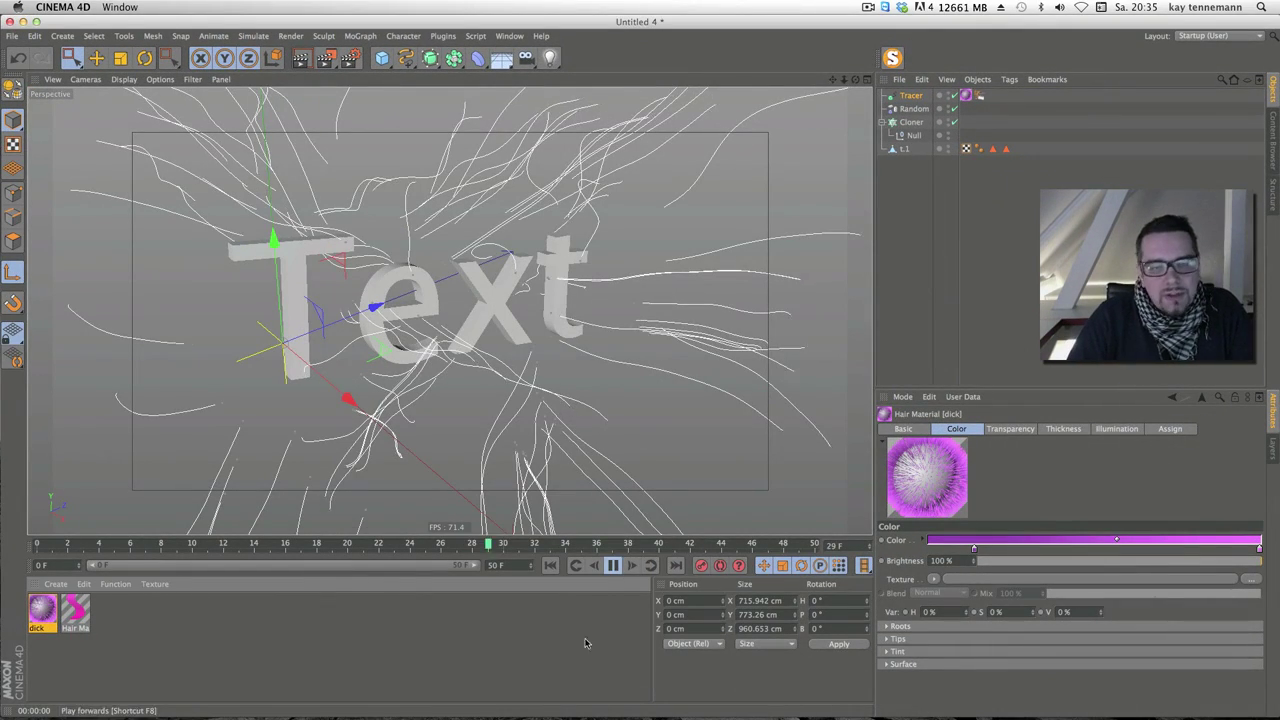
pyautogui.click(612, 565)
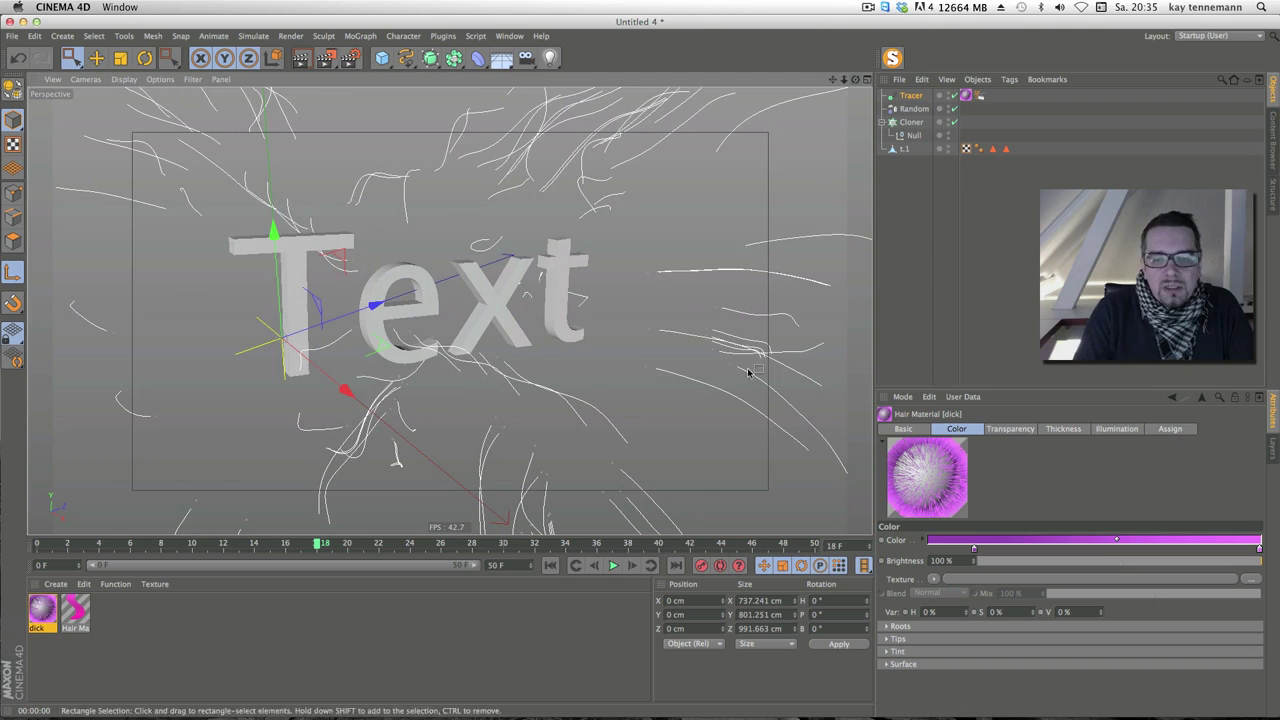
pyautogui.click(614, 566)
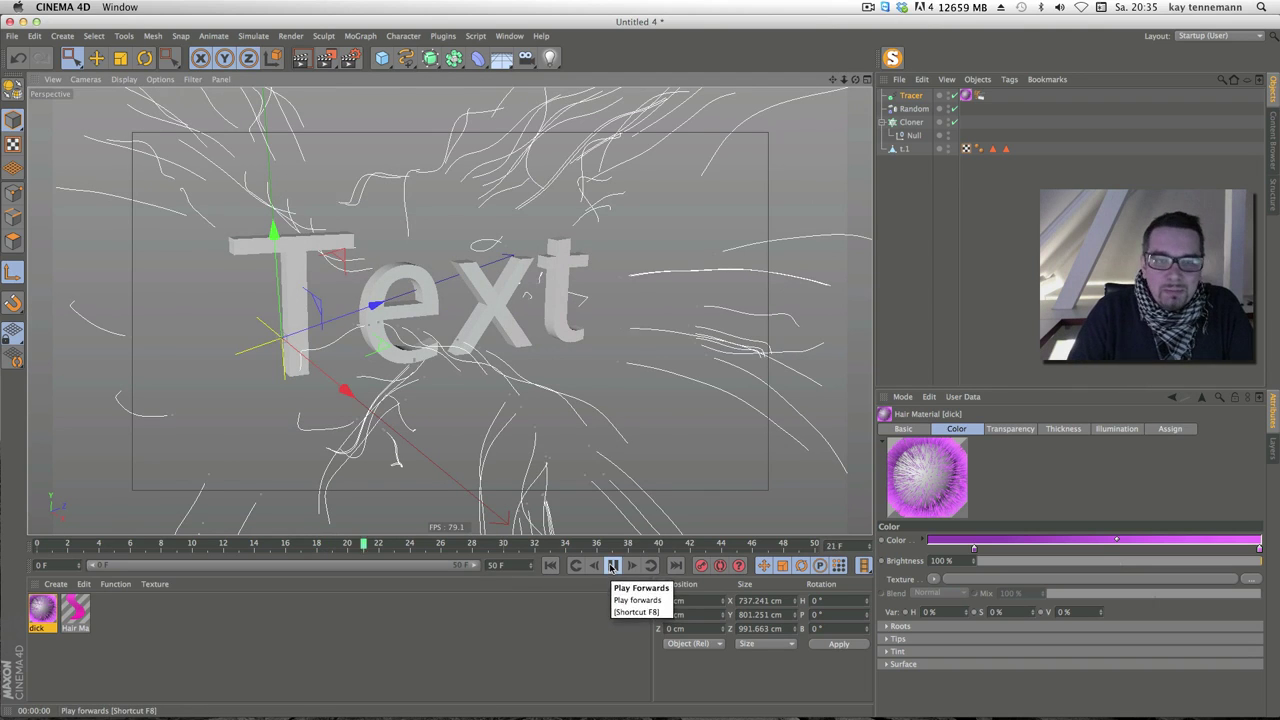
pyautogui.click(617, 568)
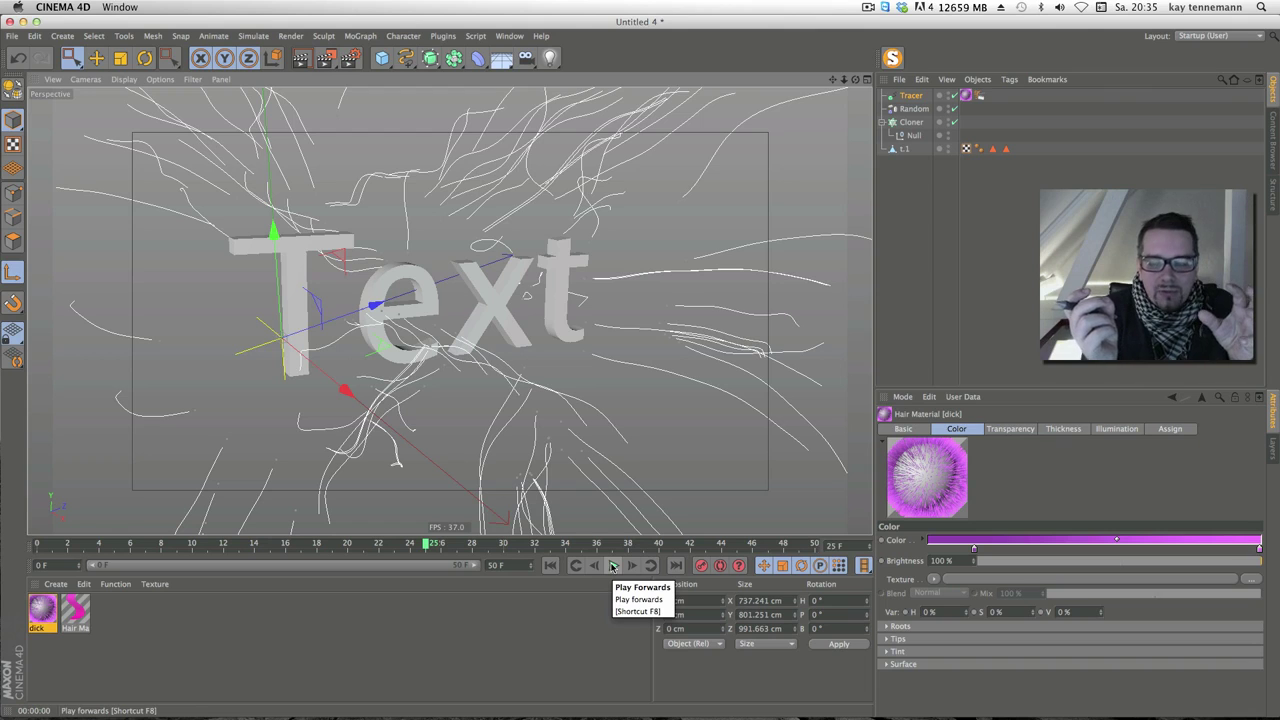
pyautogui.click(13, 218)
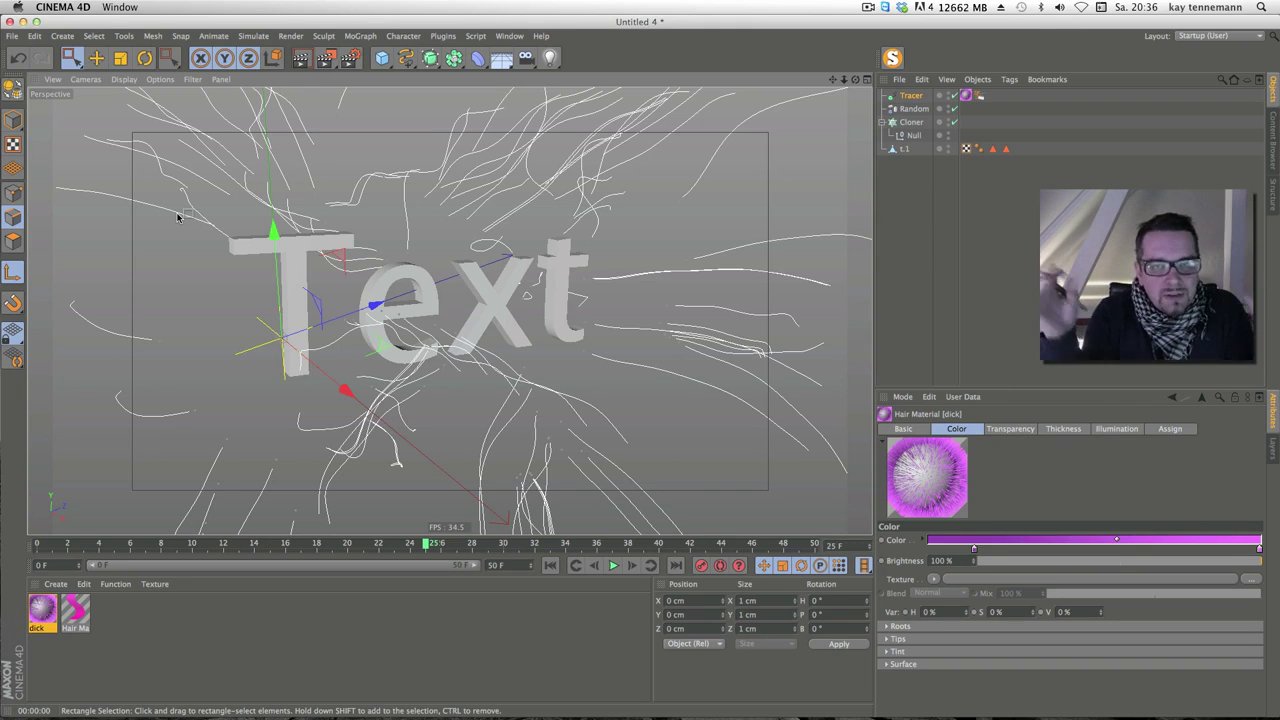
pyautogui.press('F11')
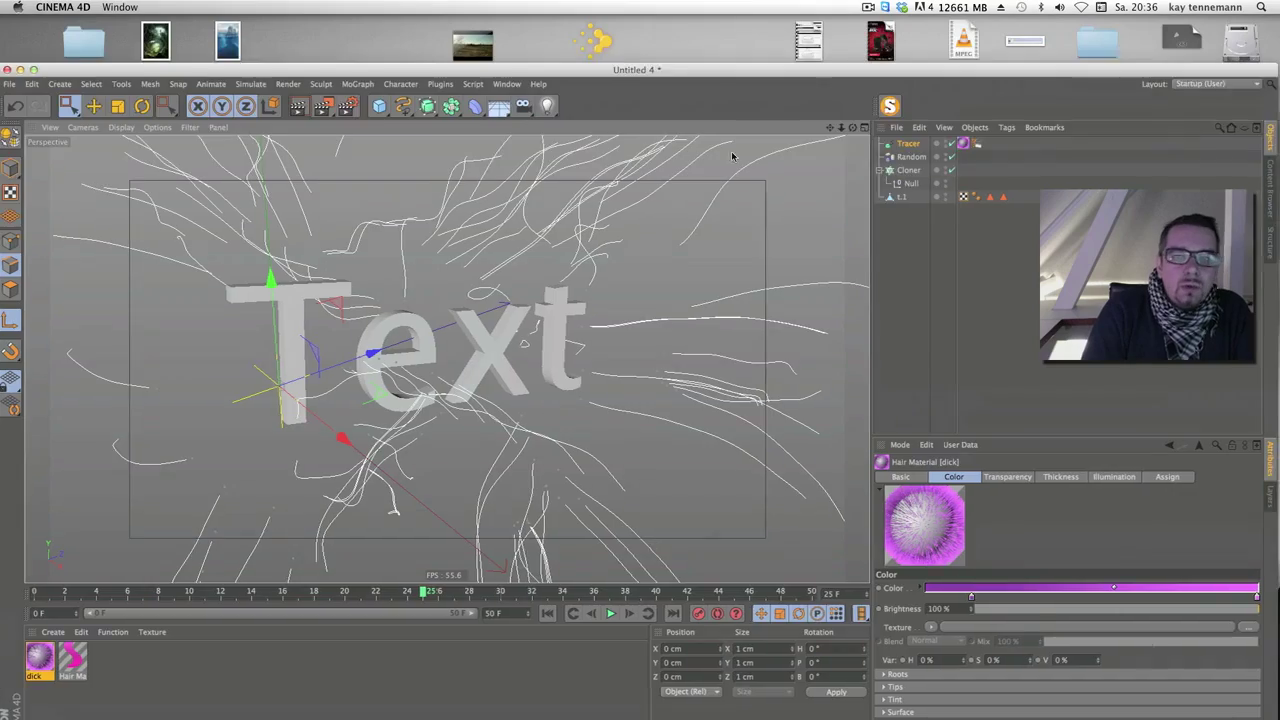
pyautogui.doubleClick(900, 231)
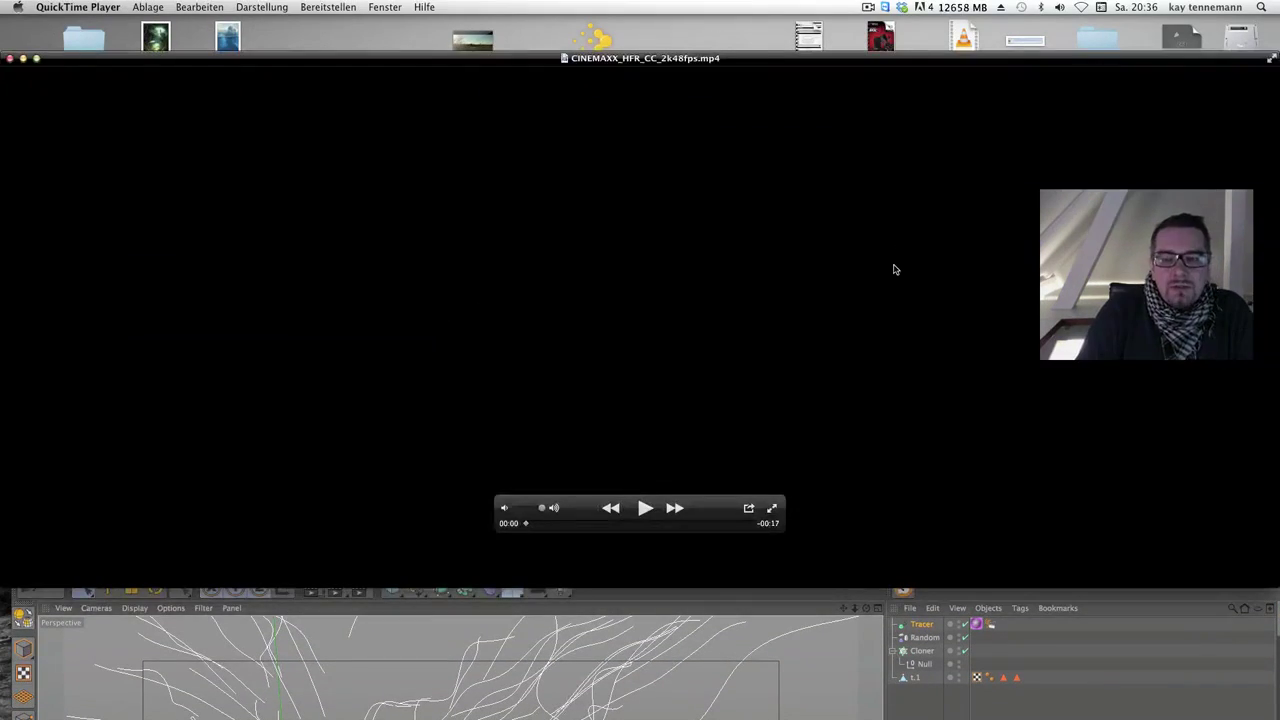
pyautogui.click(645, 508)
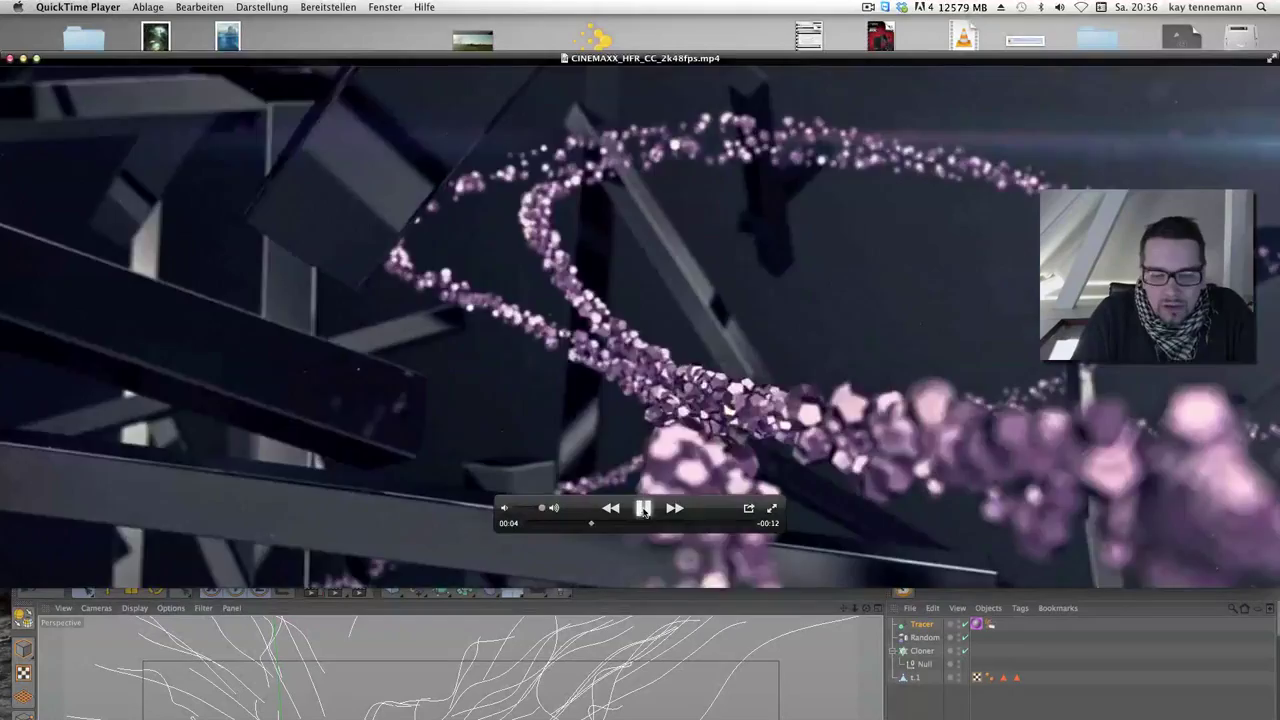
pyautogui.press('space')
pyautogui.moveTo(578, 530); pyautogui.dragTo(618, 526)
pyautogui.press('space')
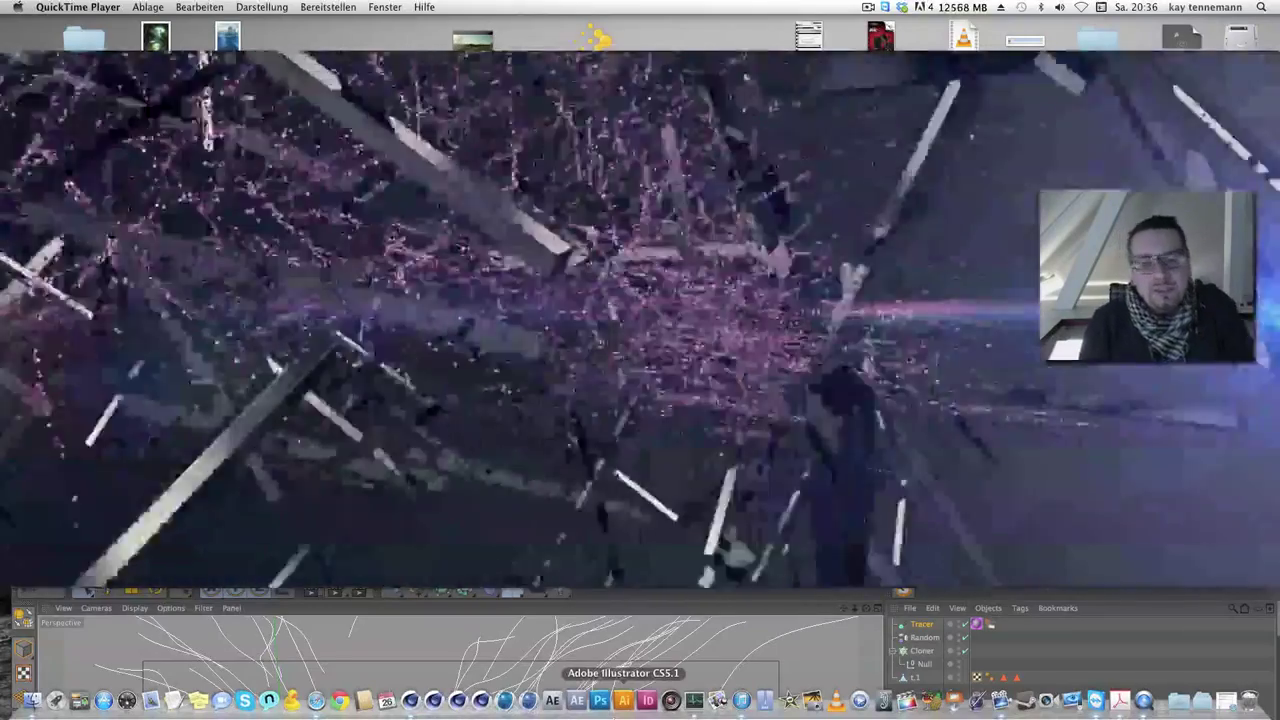
pyautogui.press('space')
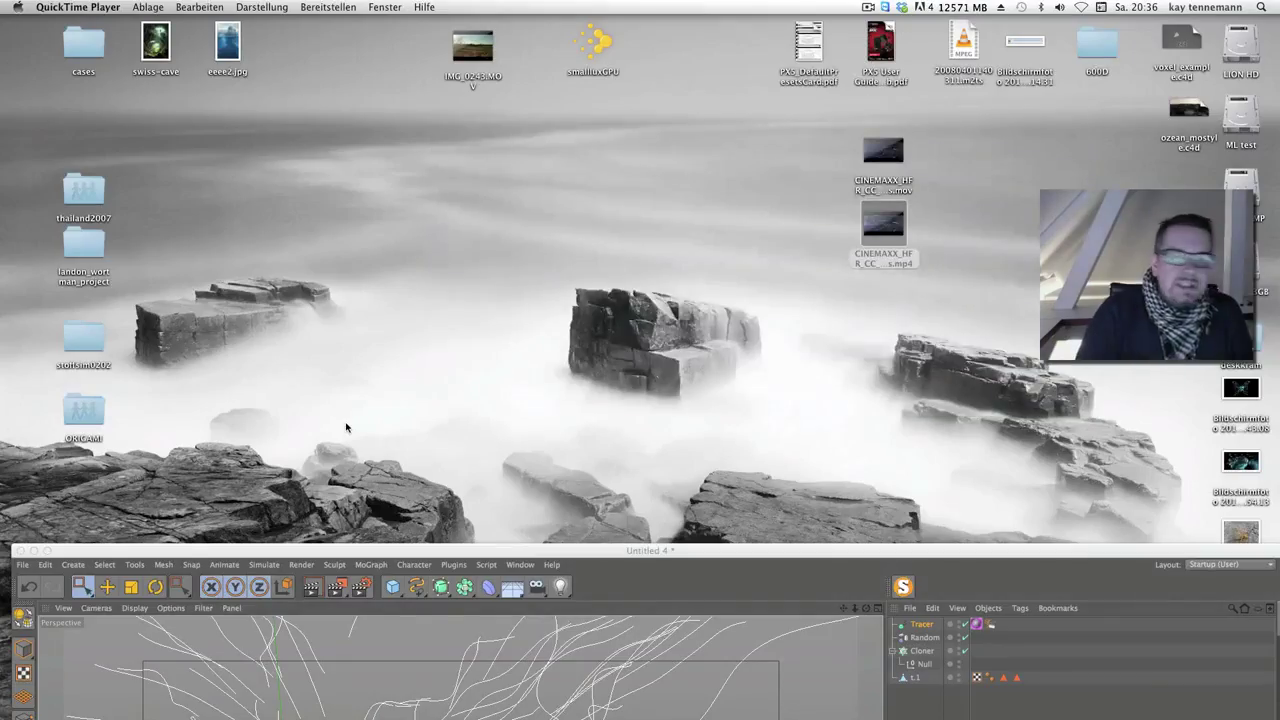
pyautogui.click(10, 58)
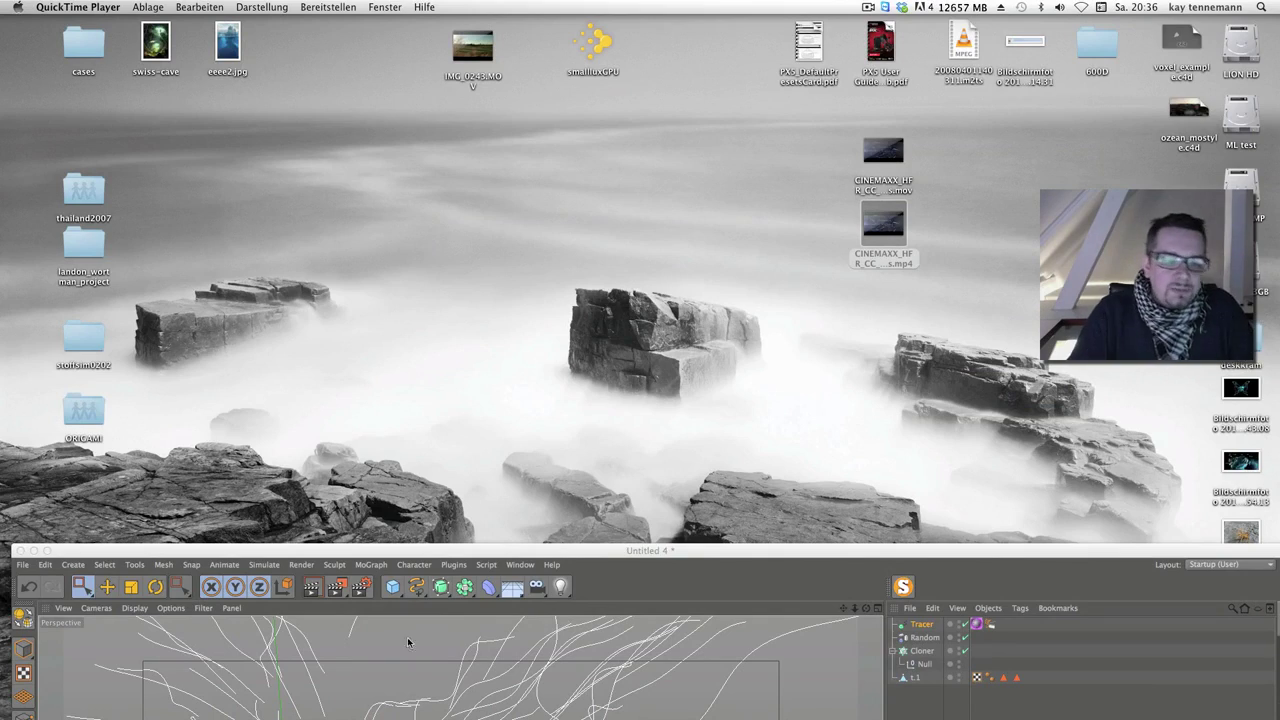
# Drag the Cinema 4D window back up to the top of the screen for full view
pyautogui.moveTo(442, 550); pyautogui.dragTo(442, 14)
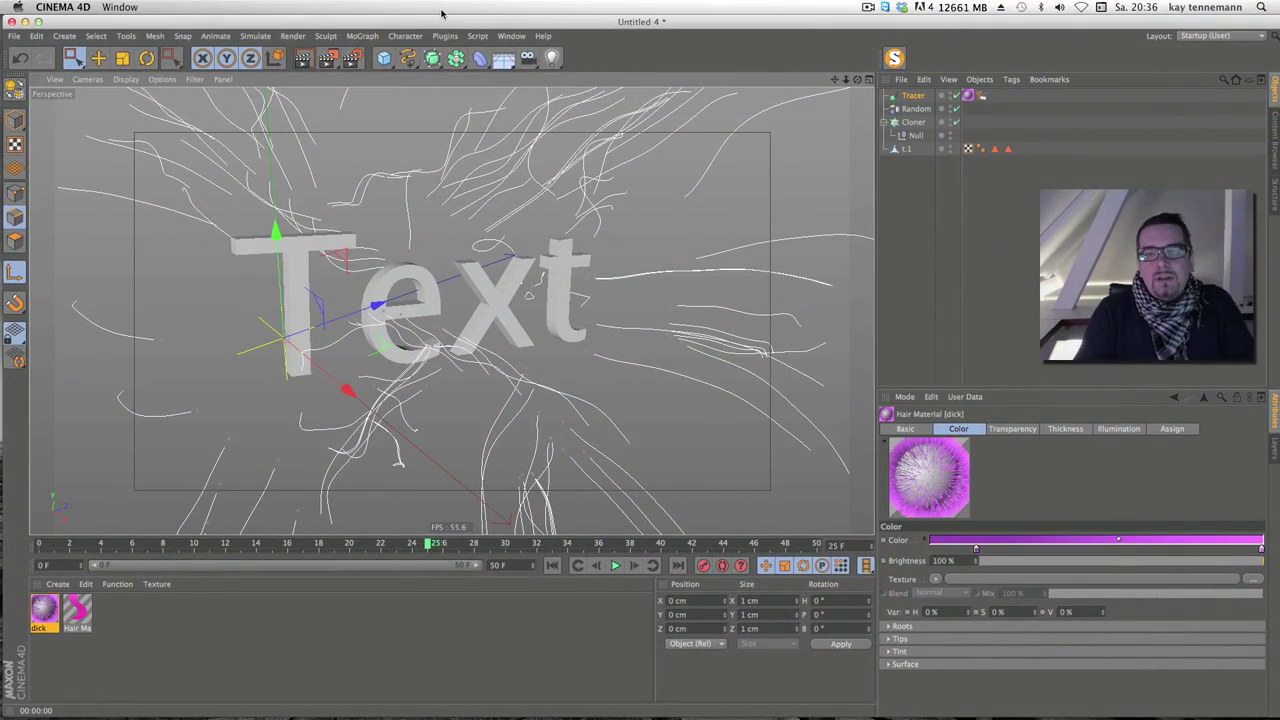
pyautogui.moveTo(824, 30); pyautogui.dragTo(822, 22)
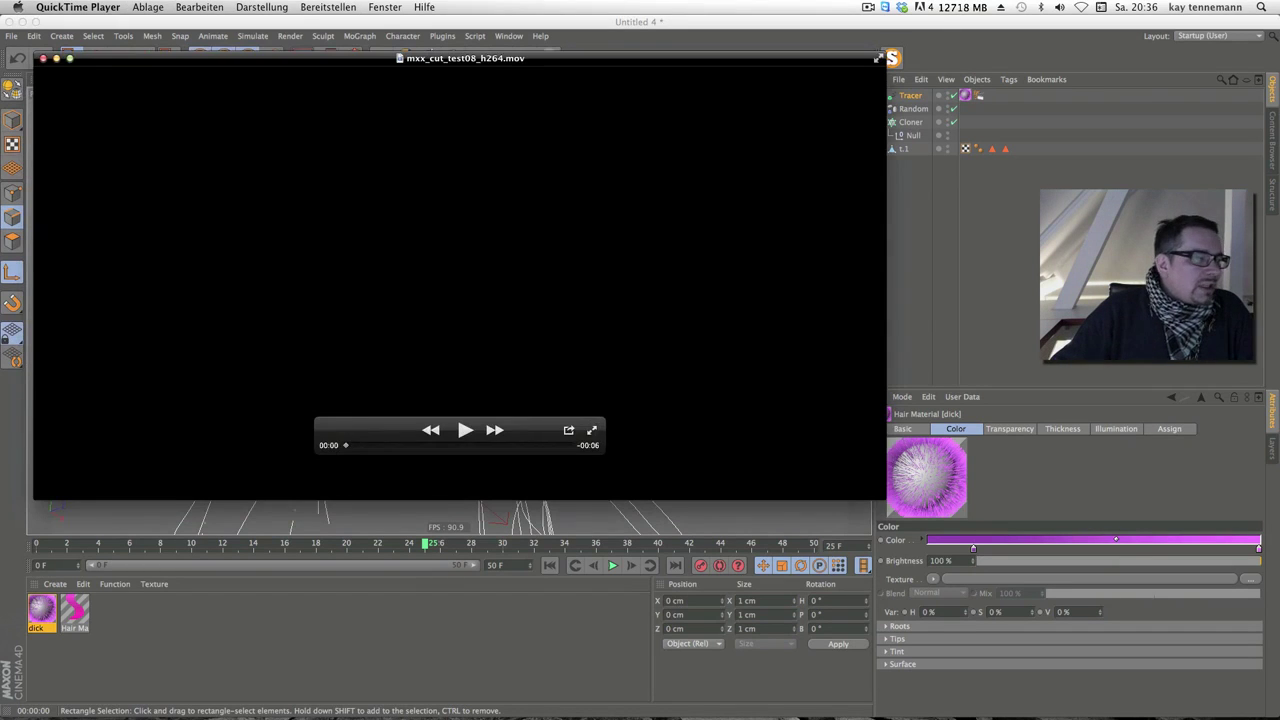
# Scrub test08 to 00:01, move its window over the scene, play it twice, step back, then close it
pyautogui.moveTo(398, 445); pyautogui.dragTo(395, 446)
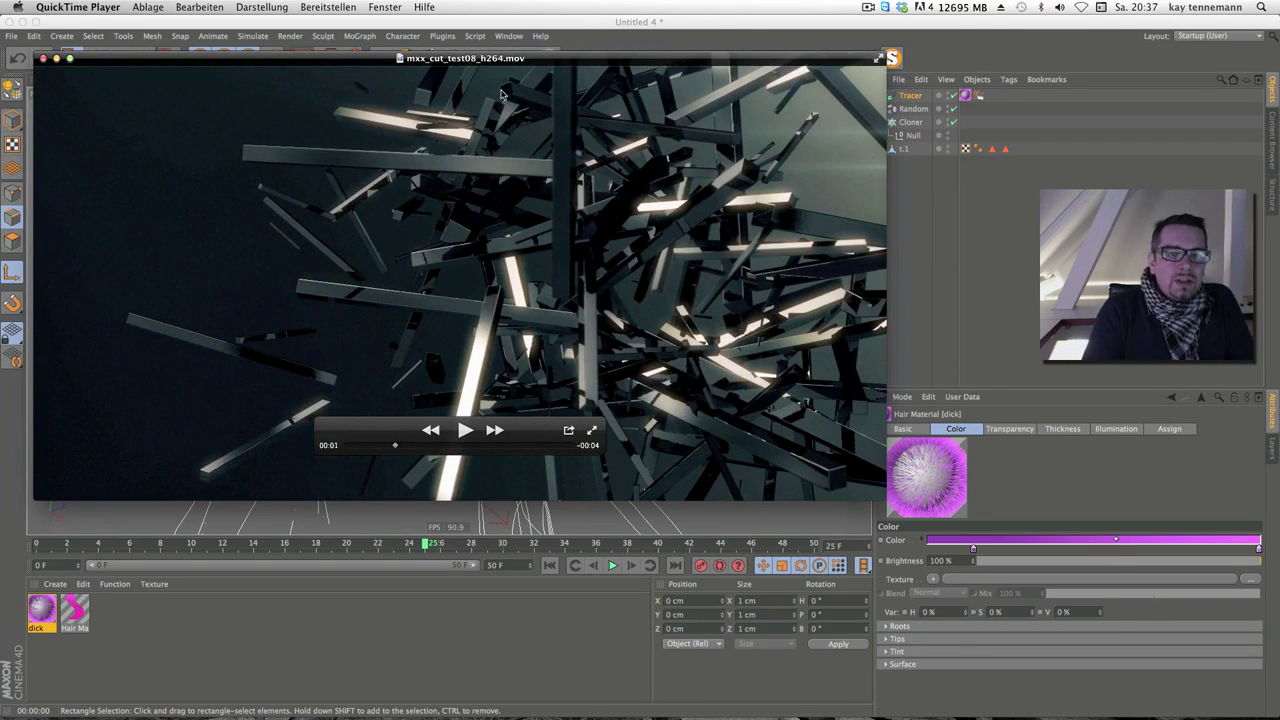
pyautogui.moveTo(561, 66); pyautogui.dragTo(707, 80)
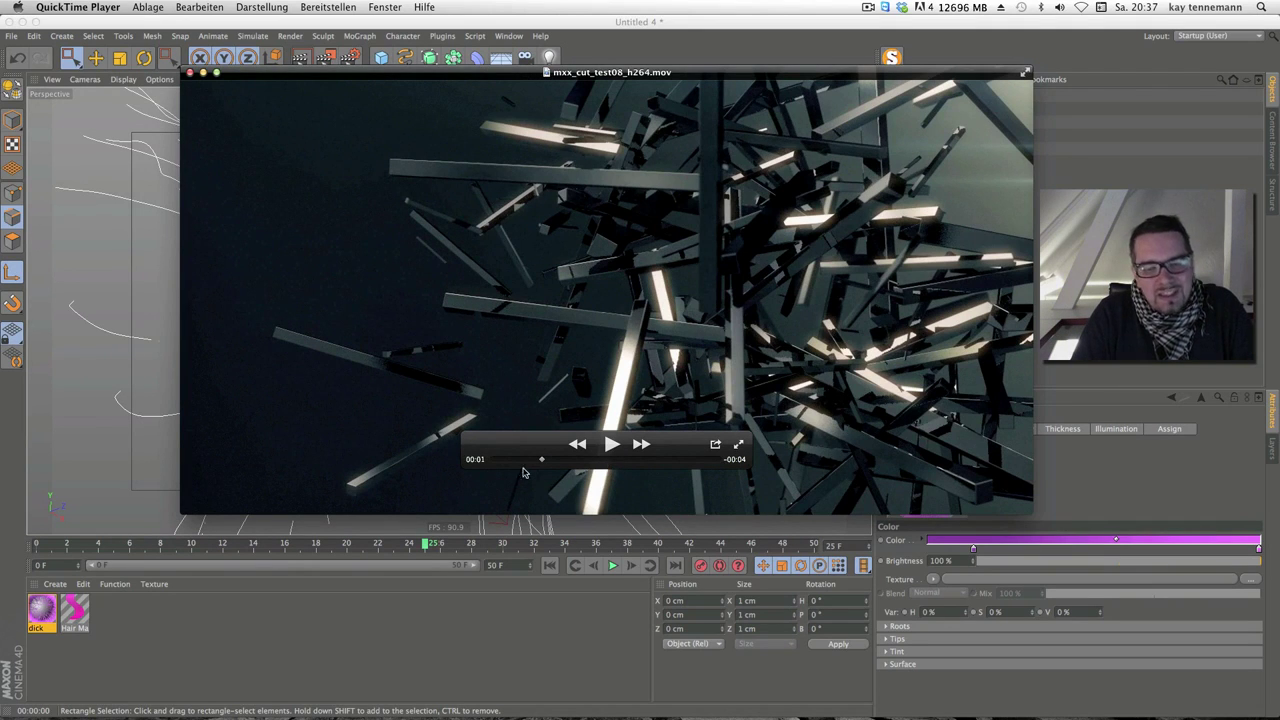
pyautogui.press('space')
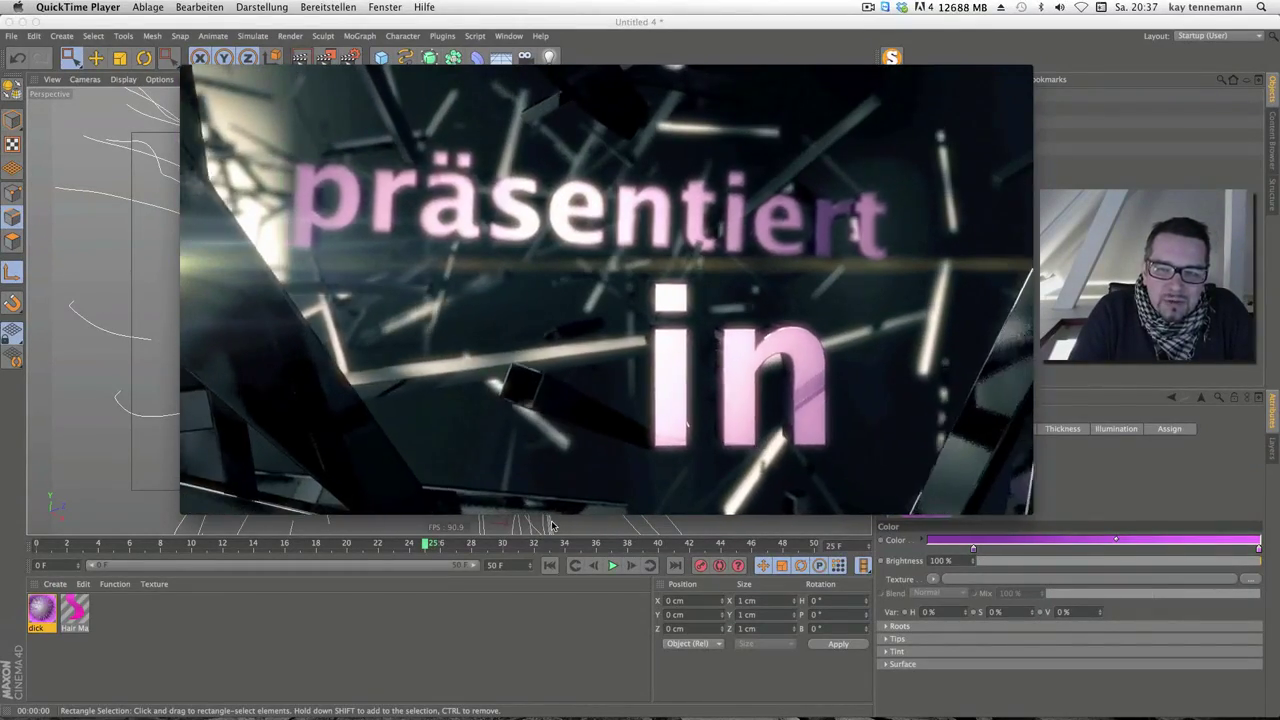
pyautogui.press('space')
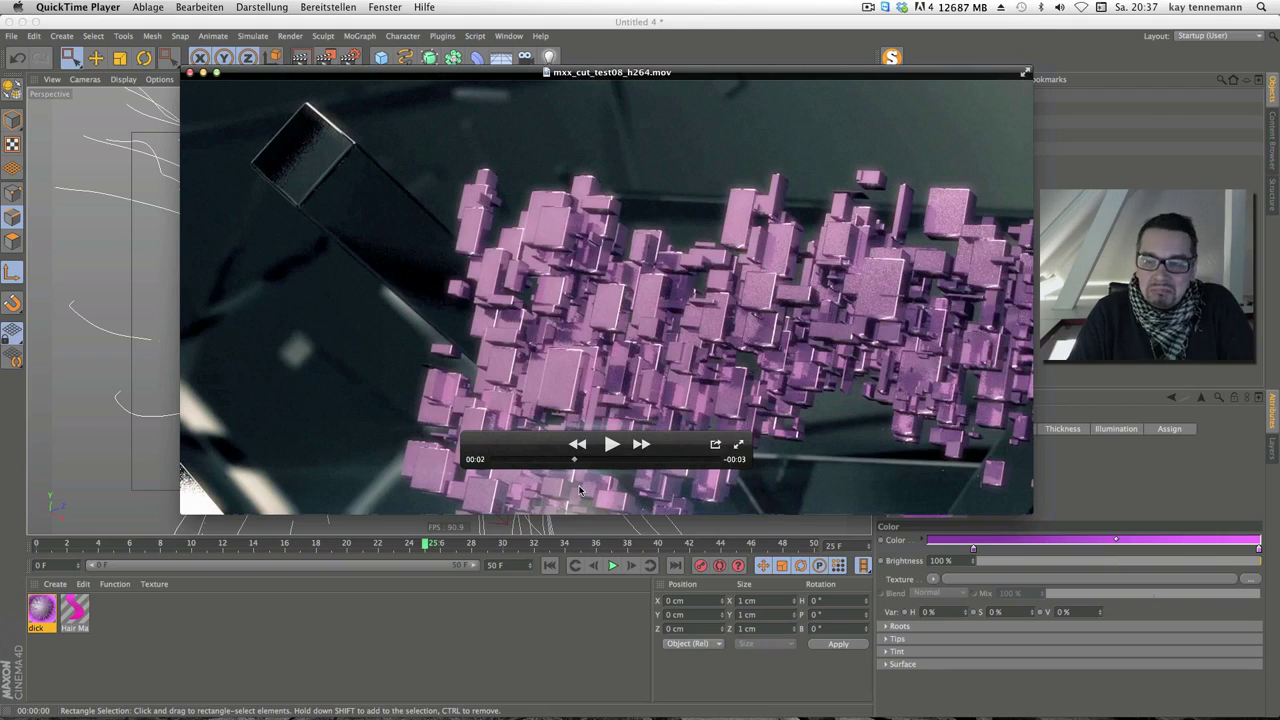
pyautogui.moveTo(577, 460); pyautogui.dragTo(553, 459)
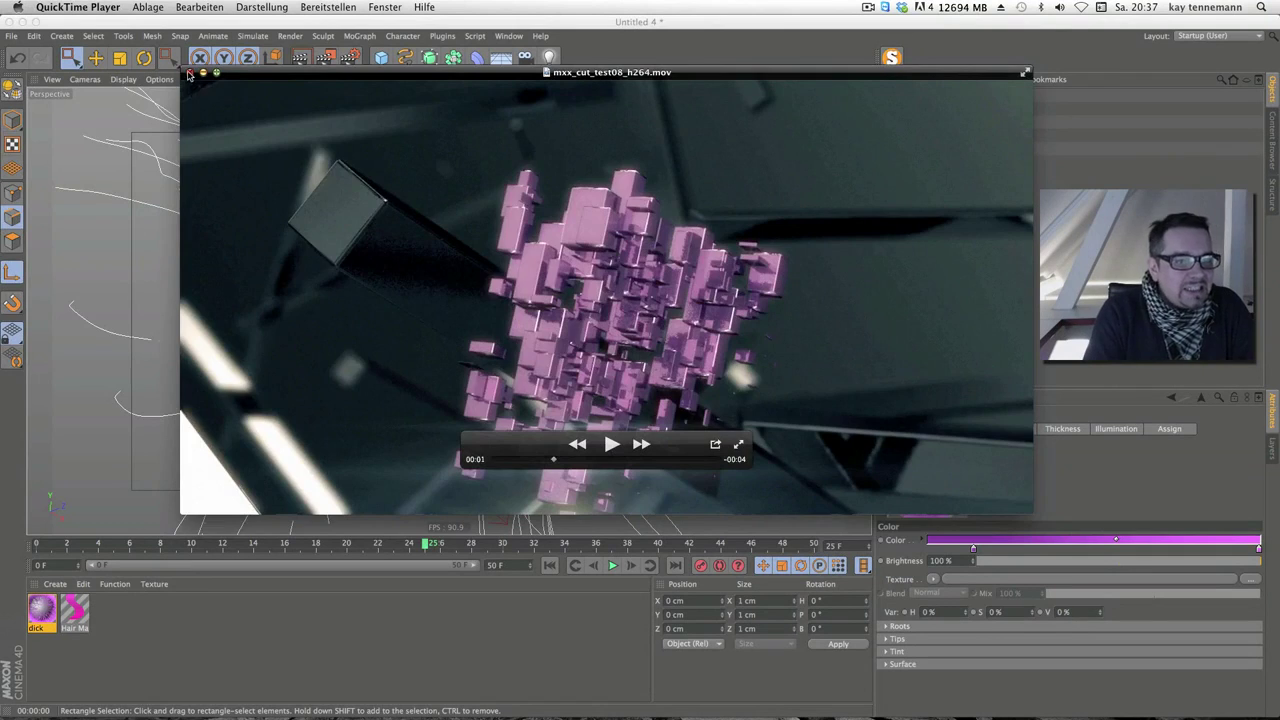
pyautogui.press('super+w')
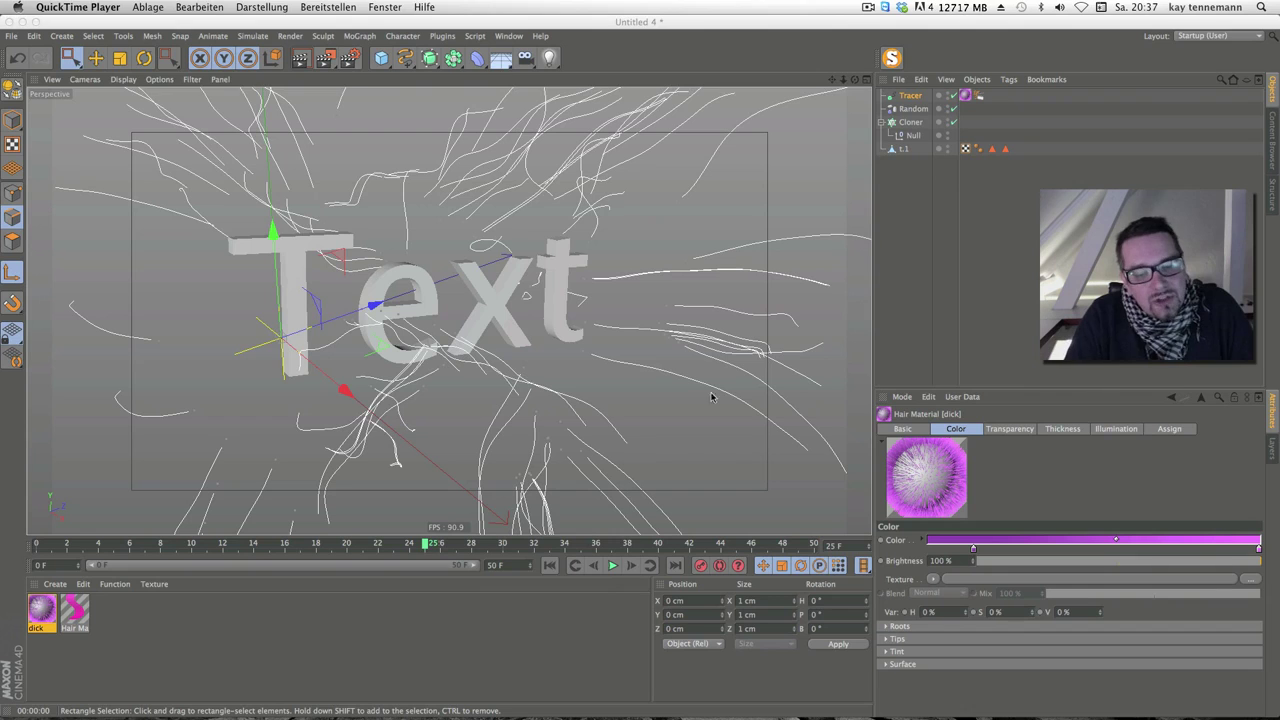
# Play the hair animation to frame 32, render a viewport preview, and select the Tracer
pyautogui.click(612, 566)
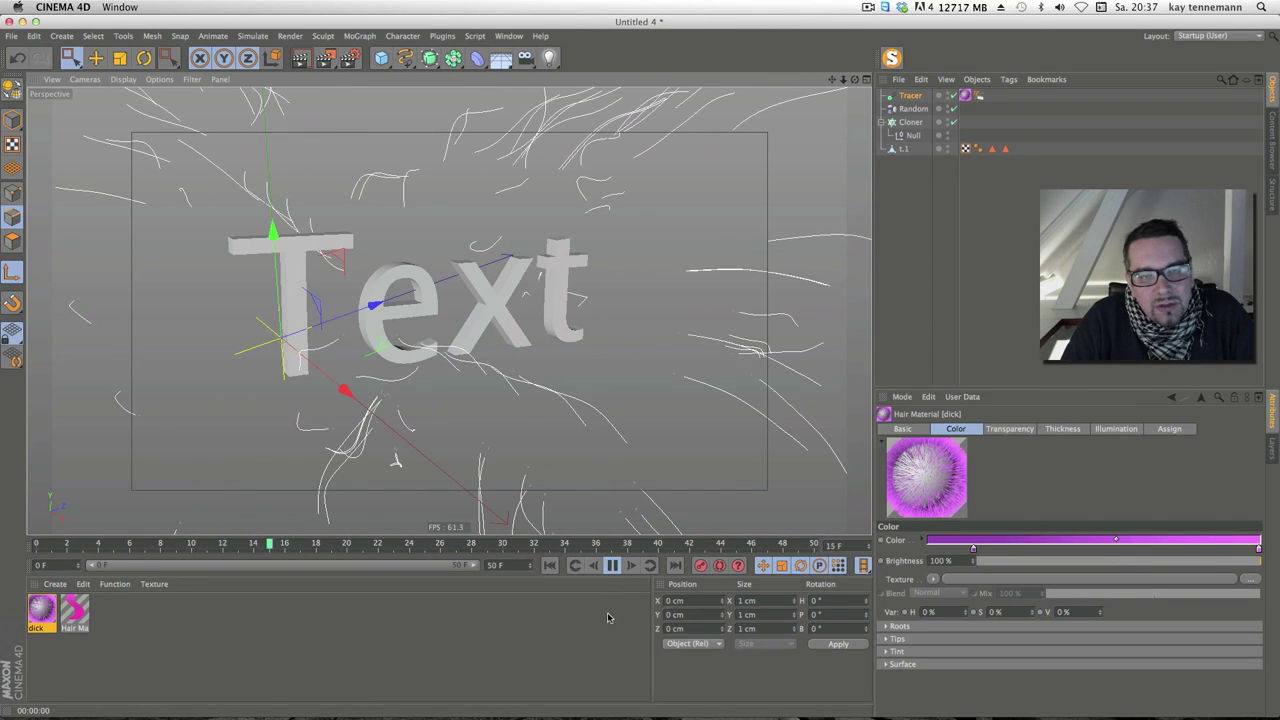
pyautogui.click(612, 566)
pyautogui.click(300, 58)
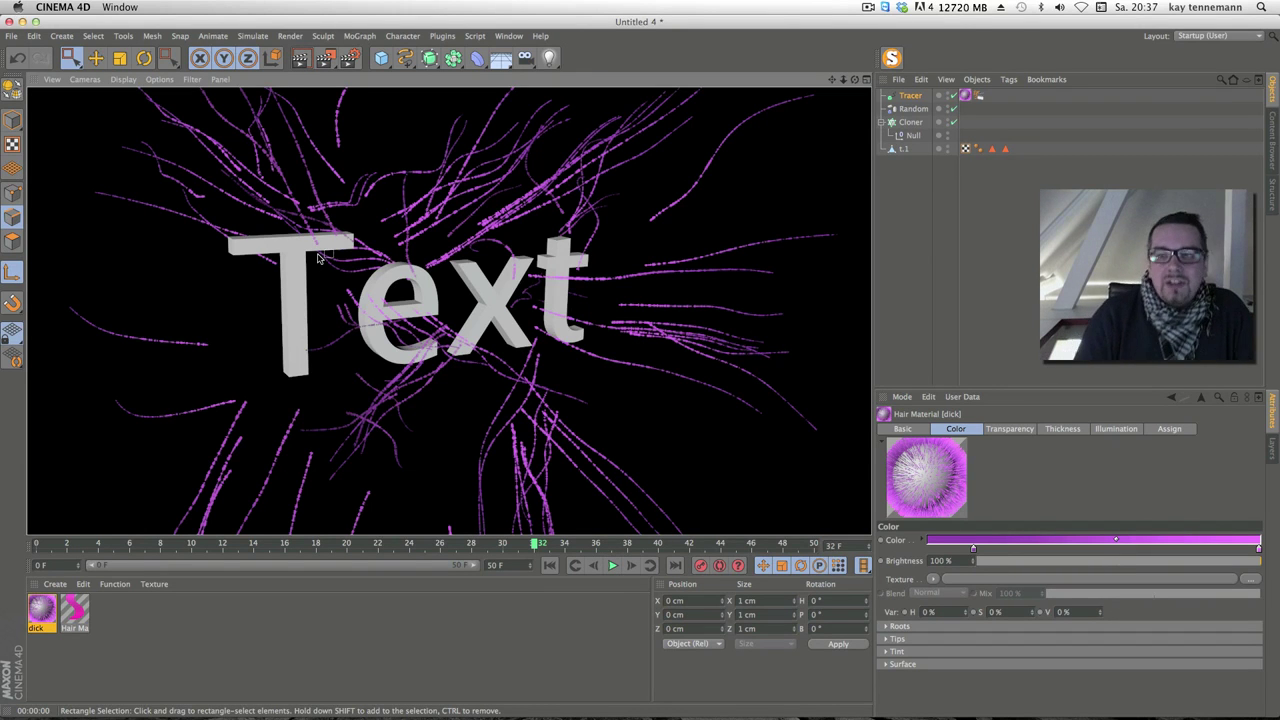
pyautogui.click(912, 97)
pyautogui.click(359, 36)
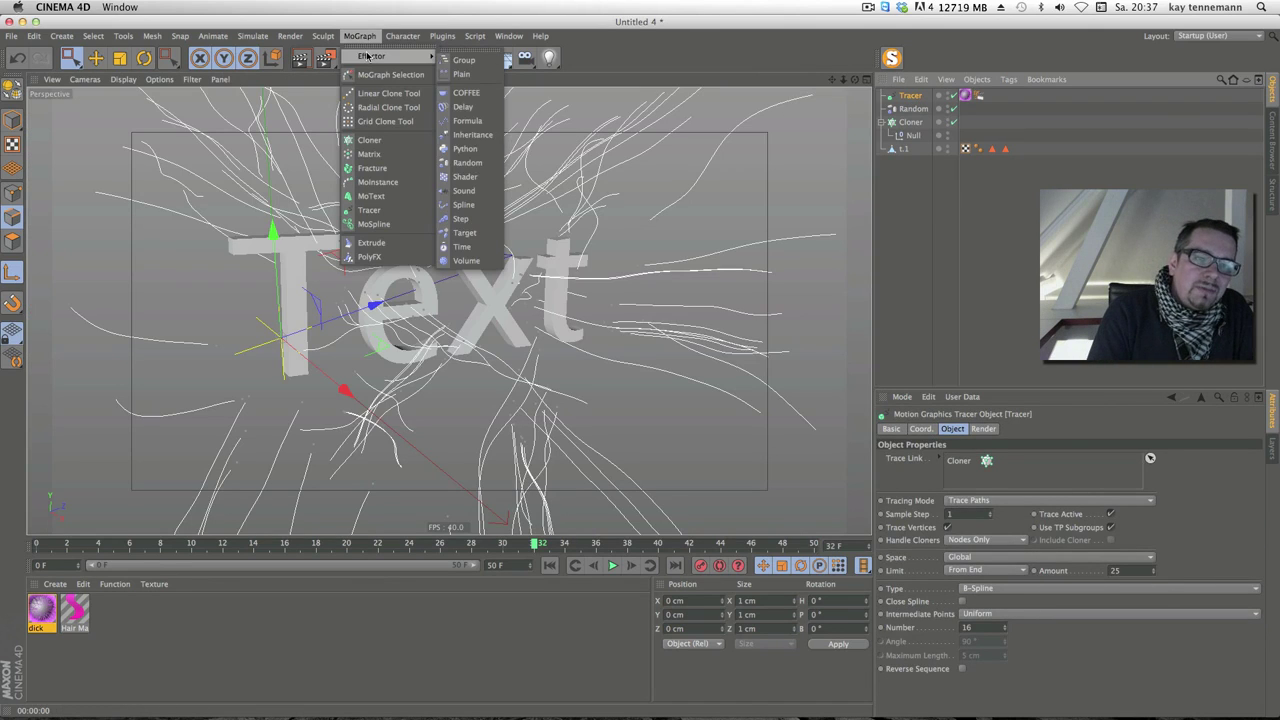
# Add Cloner.1 with a Platonic child and scale the Platonic down to a small size
pyautogui.click(370, 140)
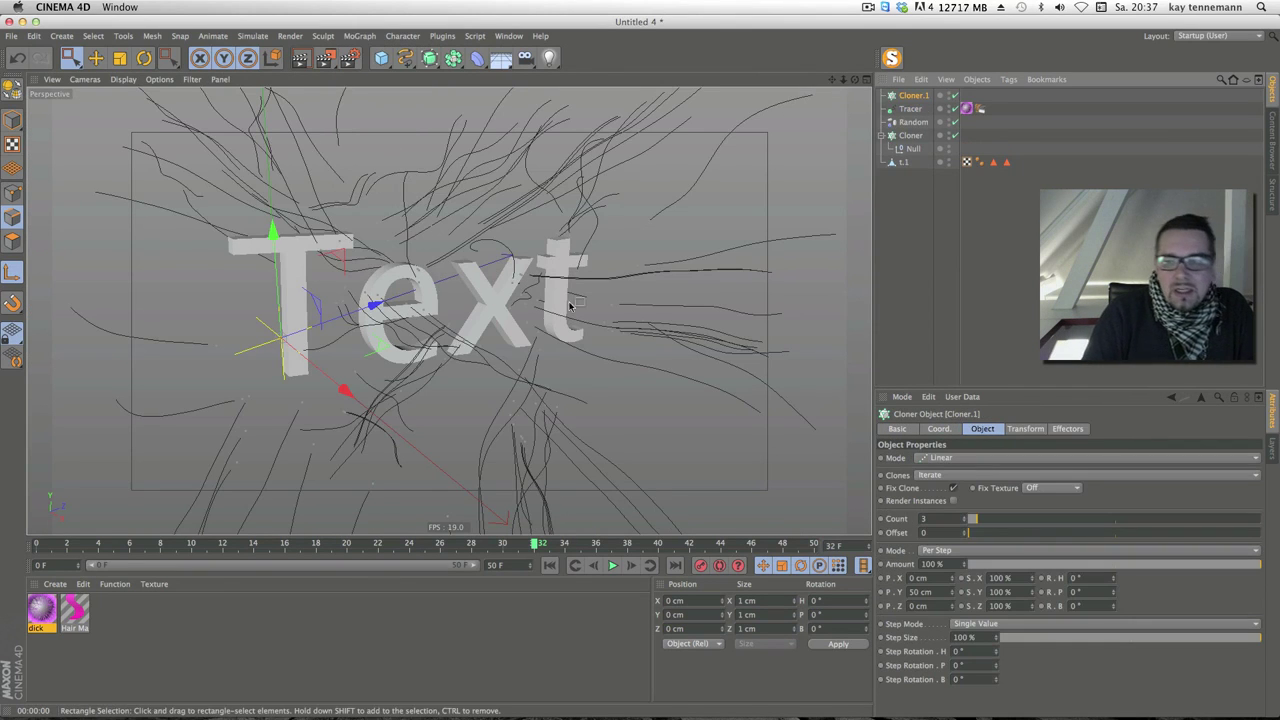
pyautogui.click(383, 58)
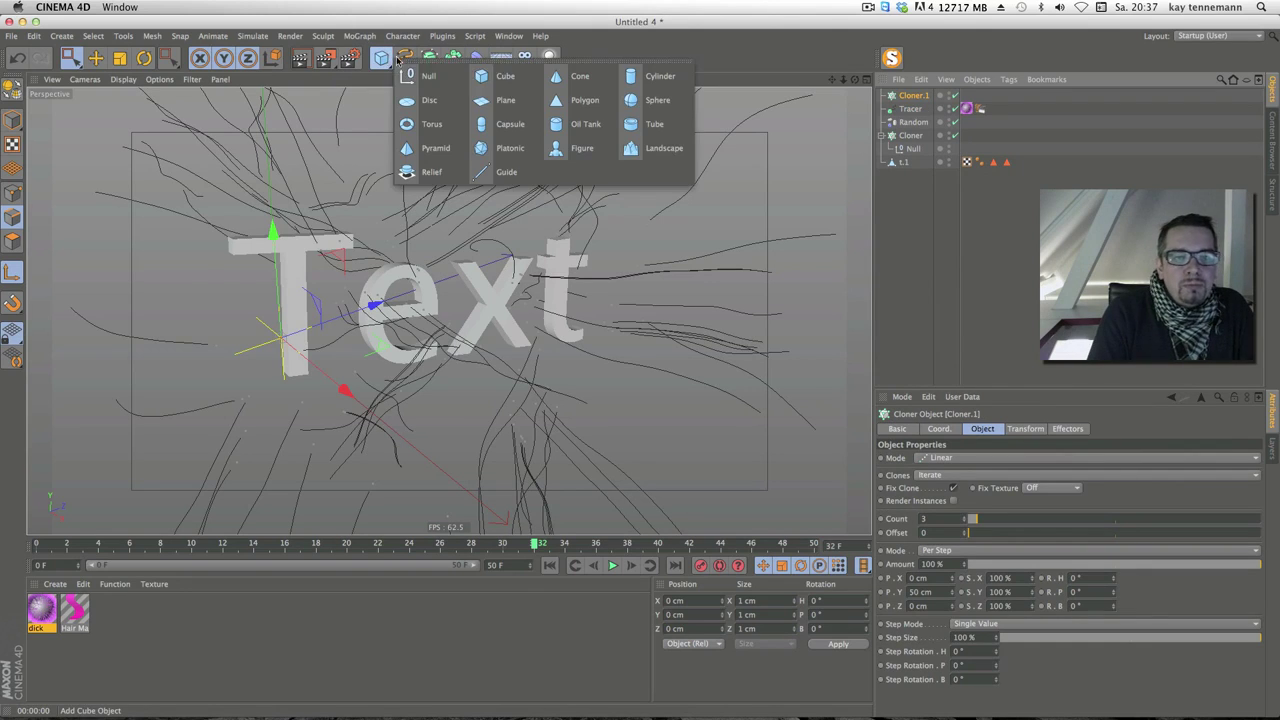
pyautogui.click(505, 147)
pyautogui.moveTo(908, 108); pyautogui.dragTo(910, 108)
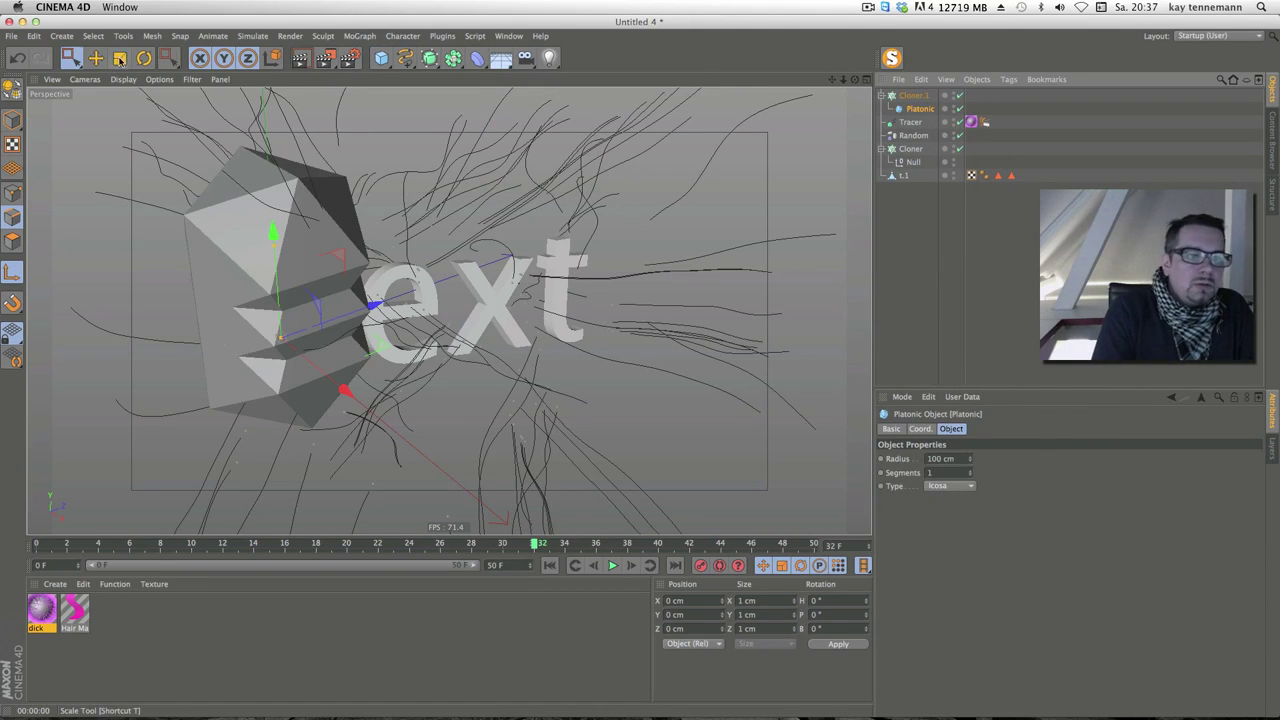
pyautogui.press('t')
pyautogui.moveTo(646, 229); pyautogui.dragTo(256, 421)
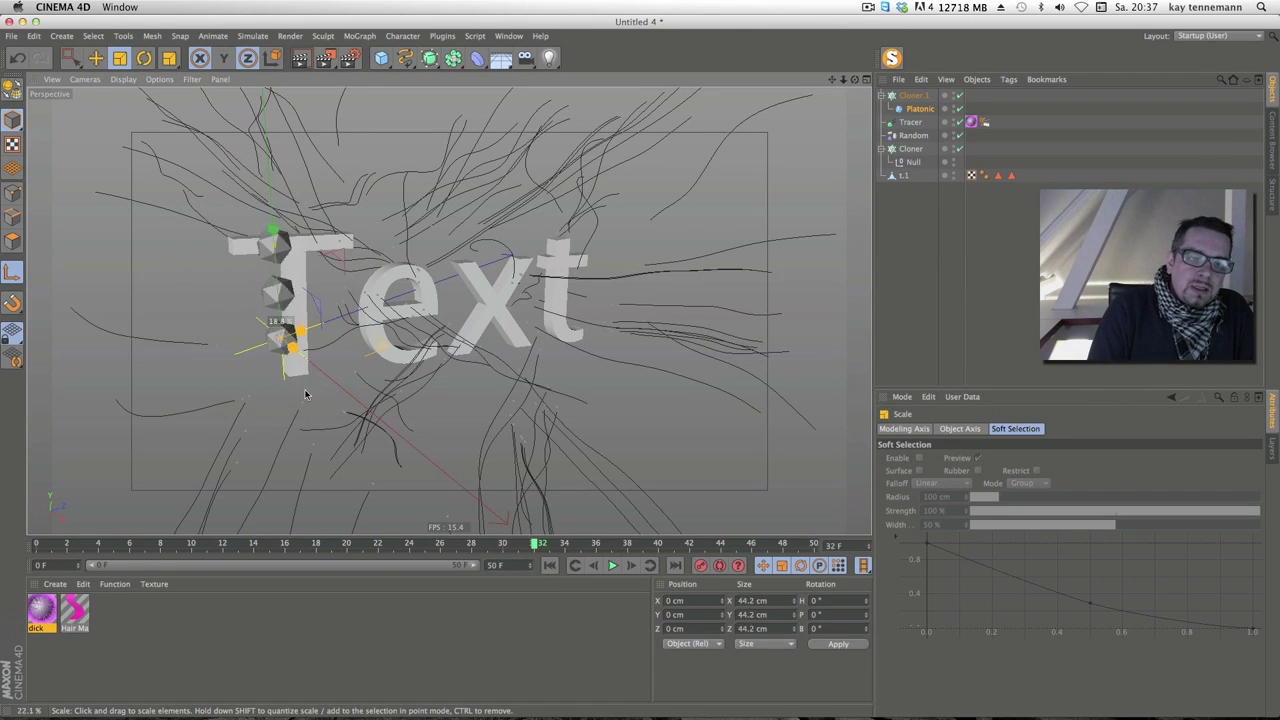
# Set Cloner.1 to Object mode with the Tracer linked as its source object
pyautogui.click(912, 95)
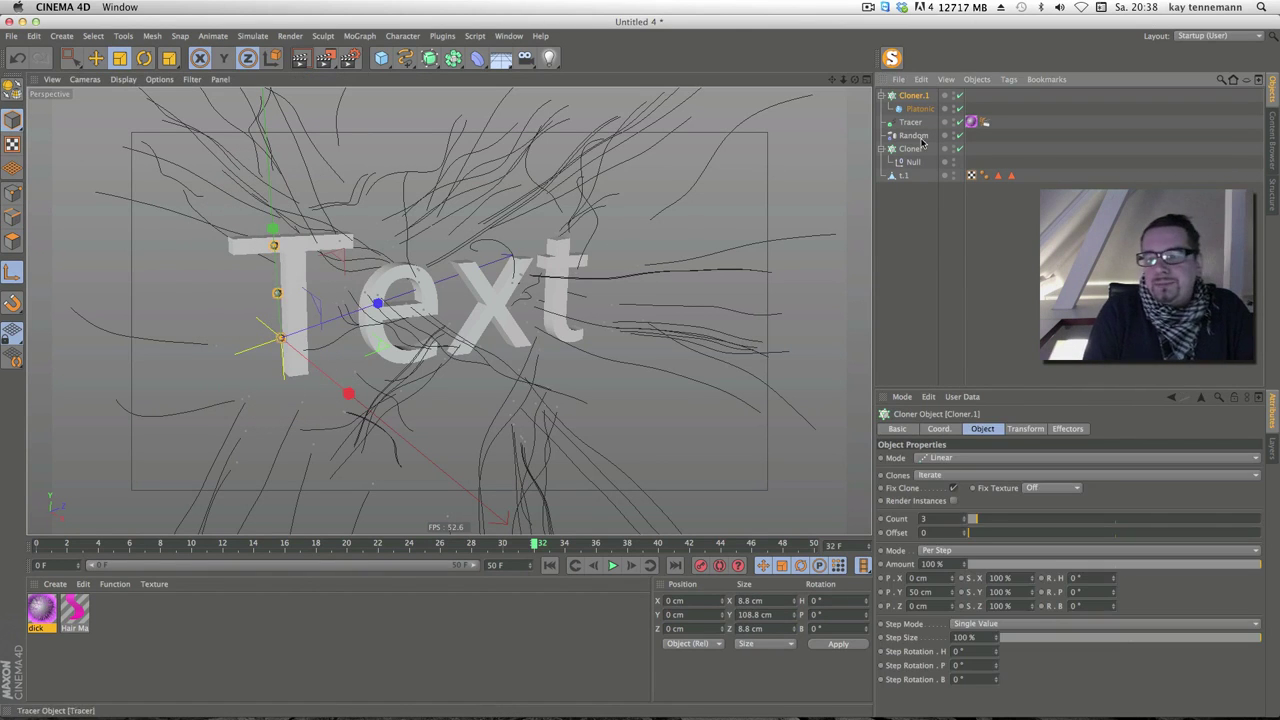
pyautogui.click(965, 457)
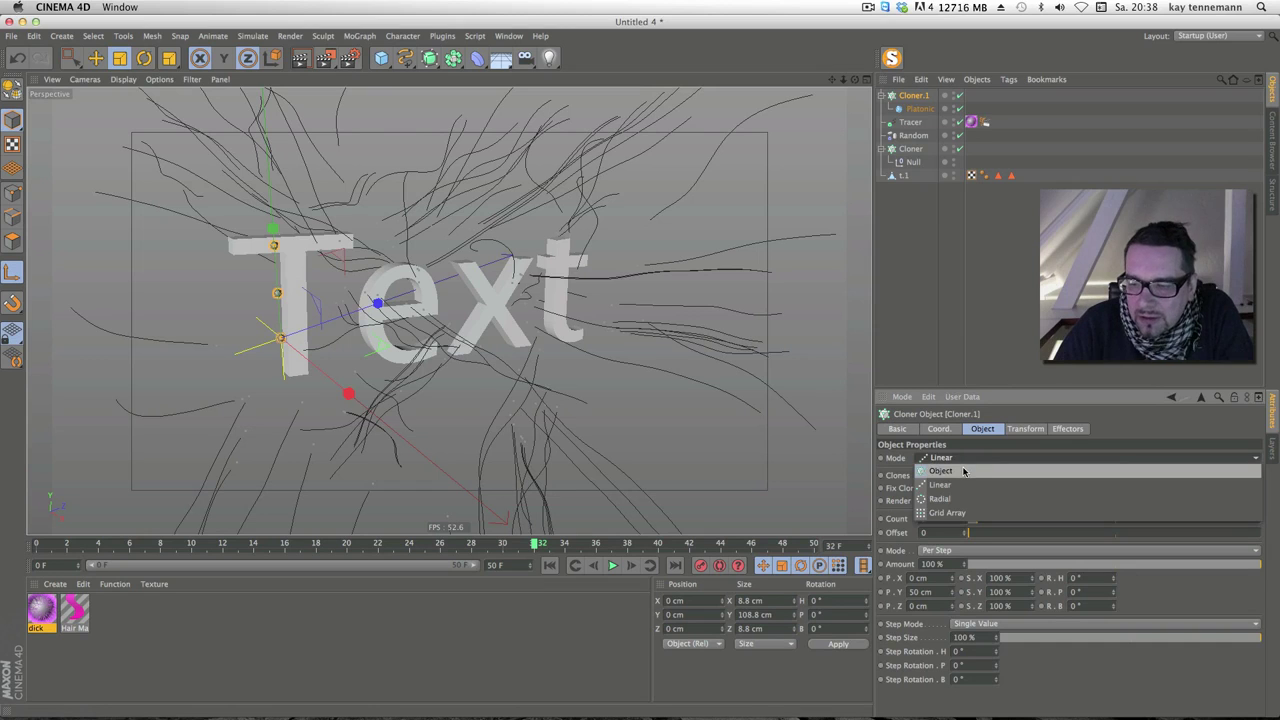
pyautogui.click(964, 471)
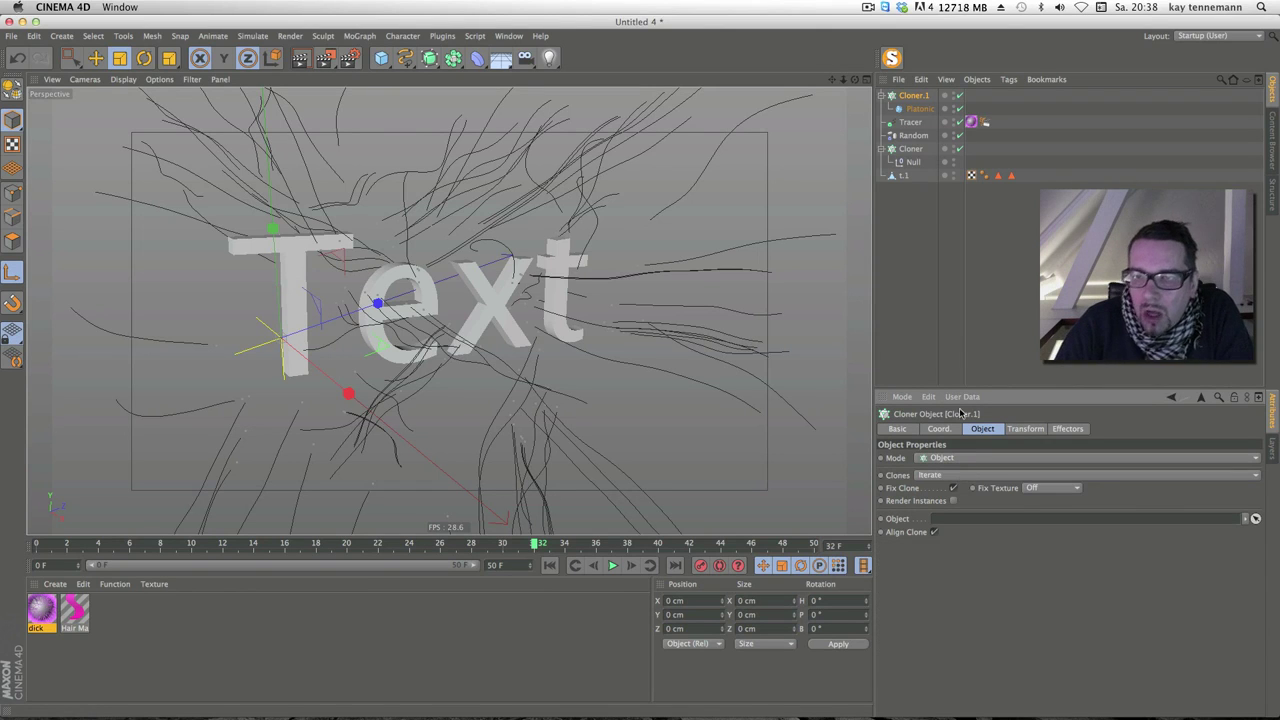
pyautogui.moveTo(910, 122); pyautogui.dragTo(1000, 518)
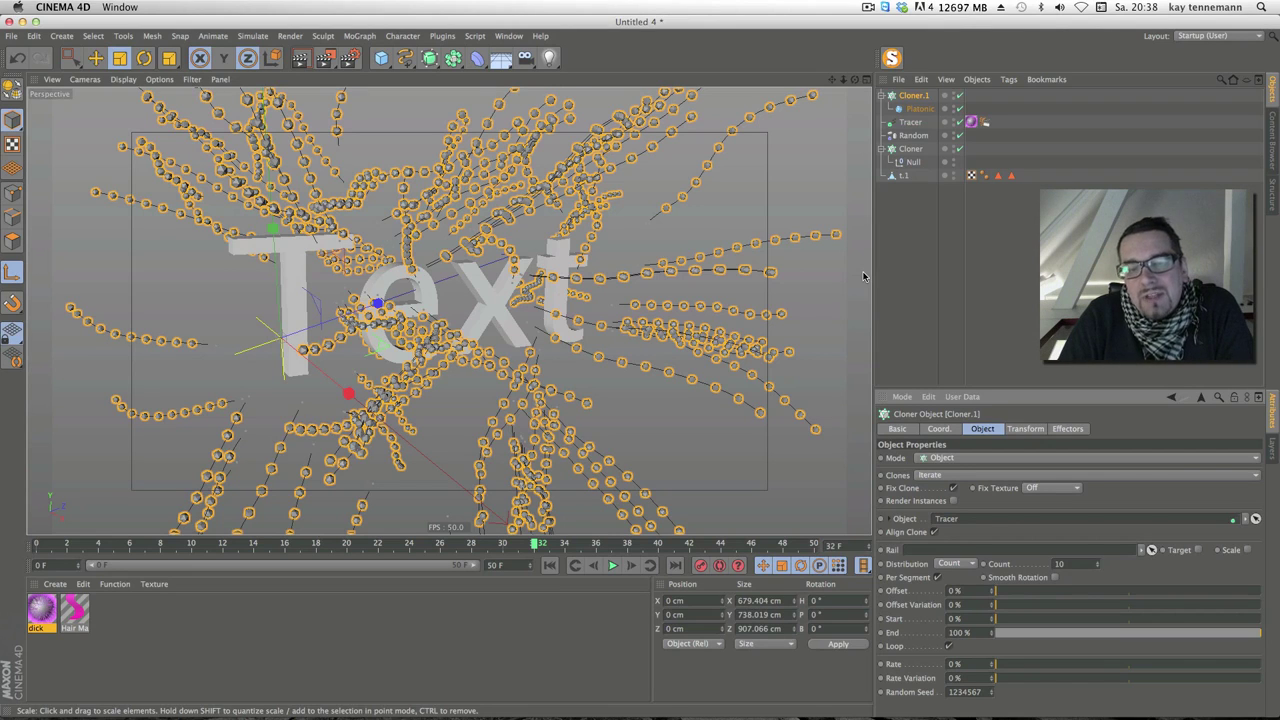
pyautogui.click(549, 565)
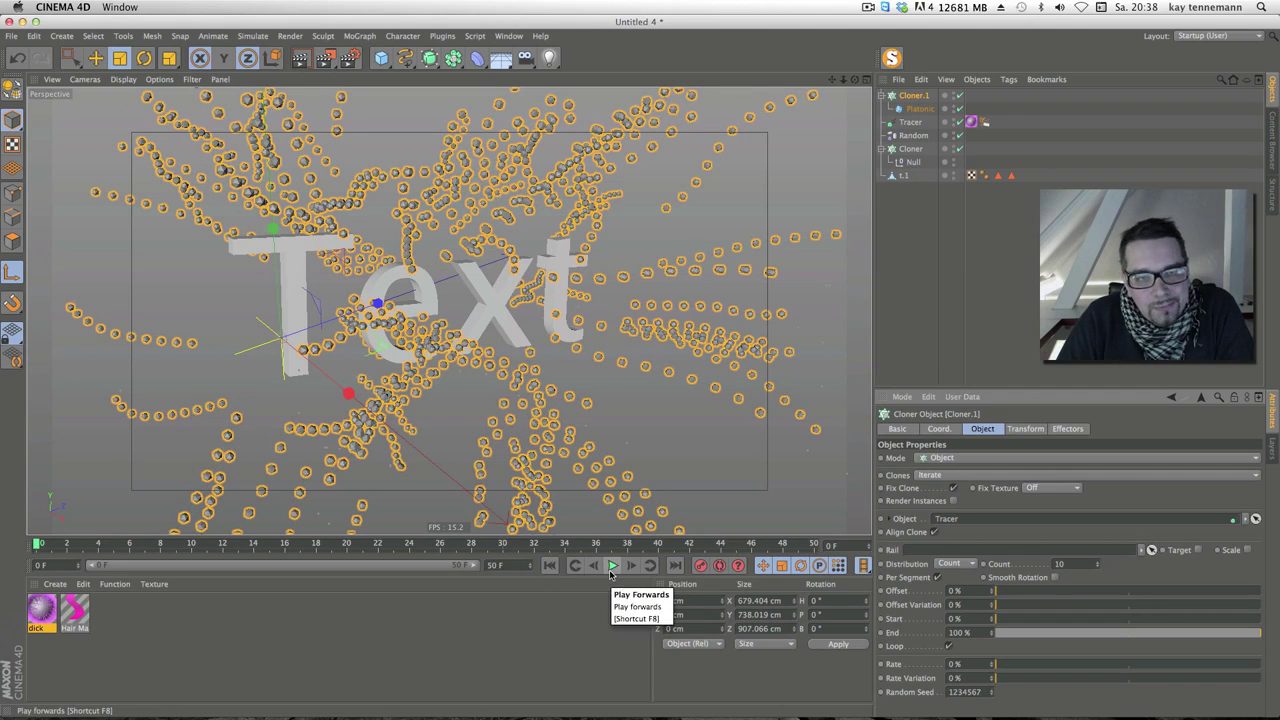
pyautogui.click(953, 500)
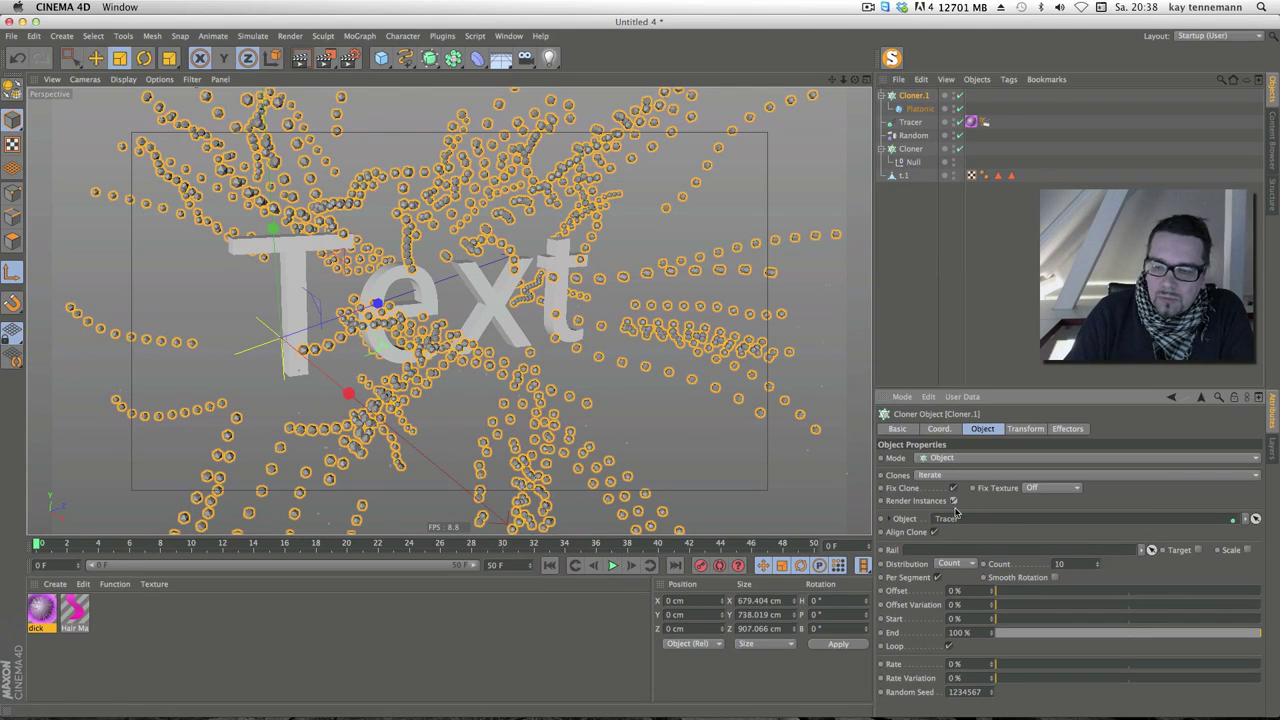
pyautogui.click(613, 566)
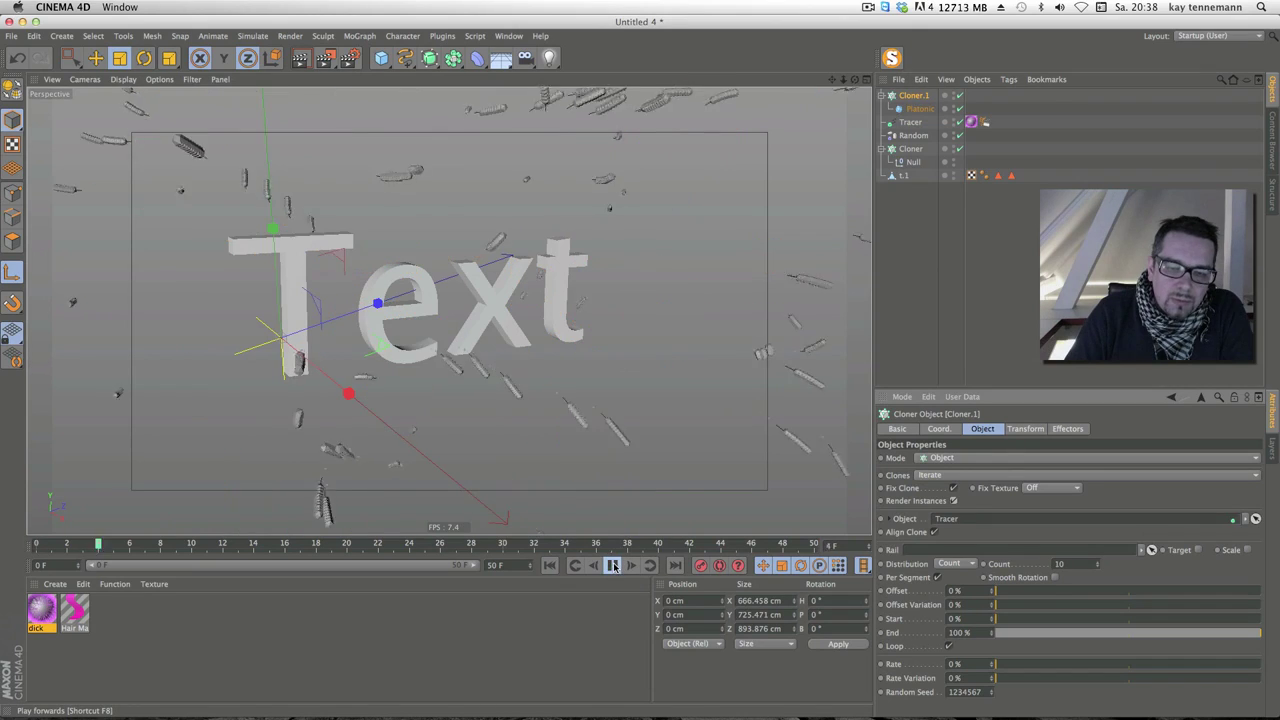
pyautogui.click(613, 566)
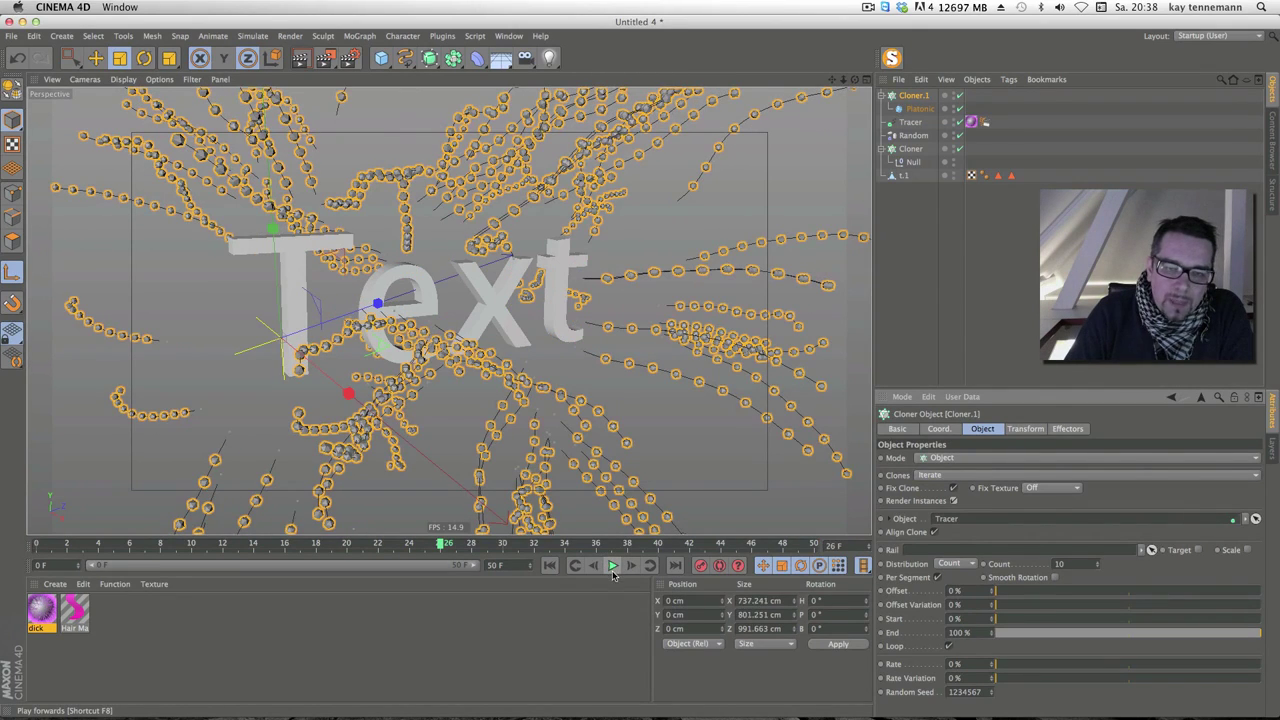
pyautogui.click(630, 566)
pyautogui.click(630, 566)
pyautogui.click(630, 566)
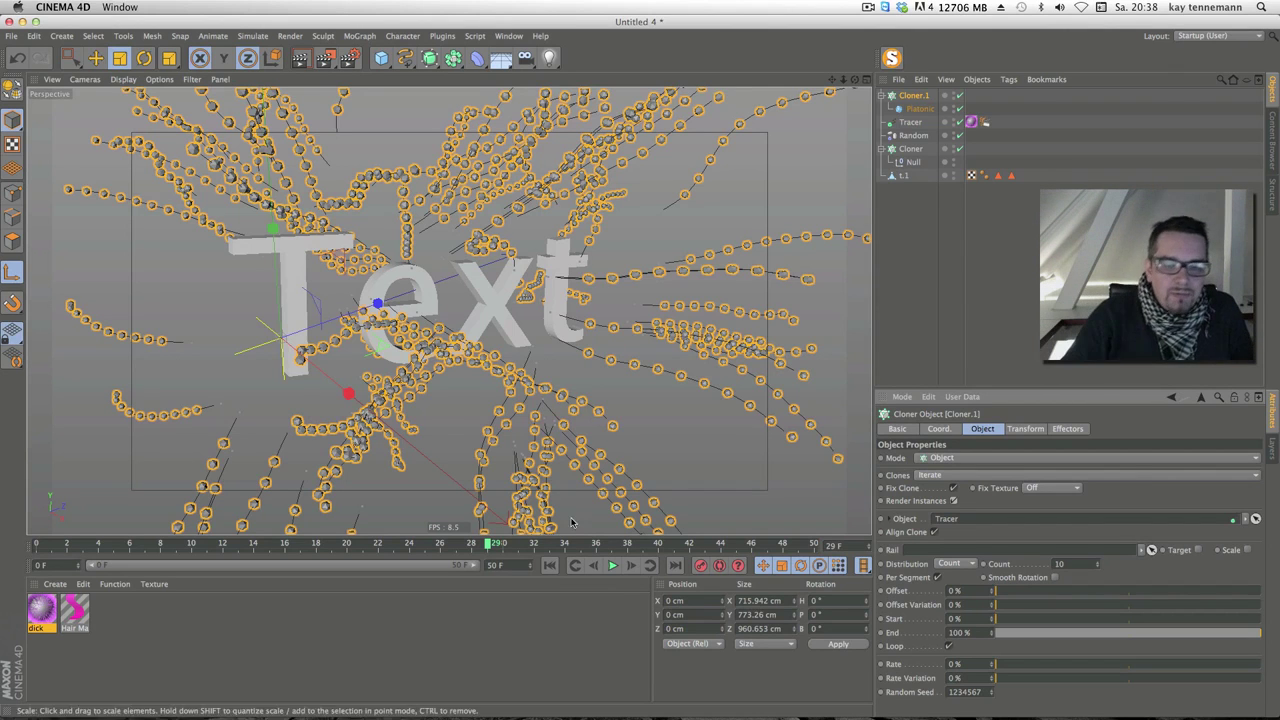
pyautogui.click(549, 565)
pyautogui.click(629, 565)
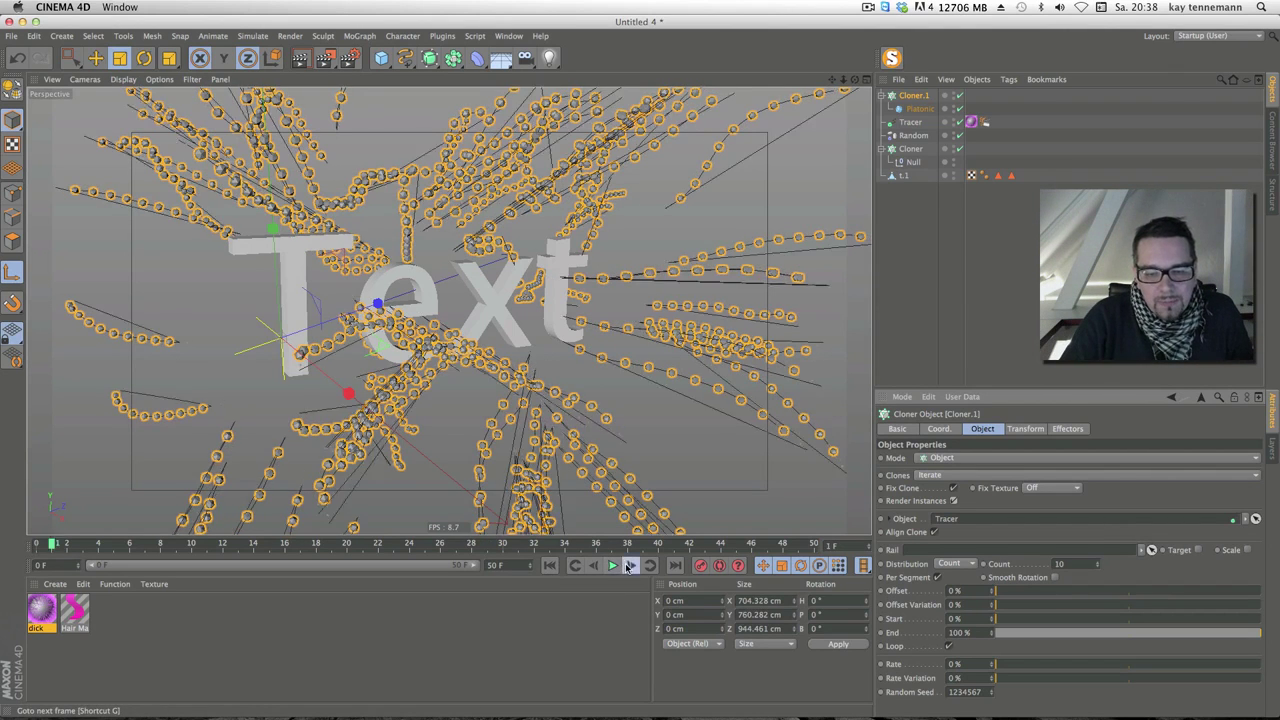
pyautogui.click(549, 565)
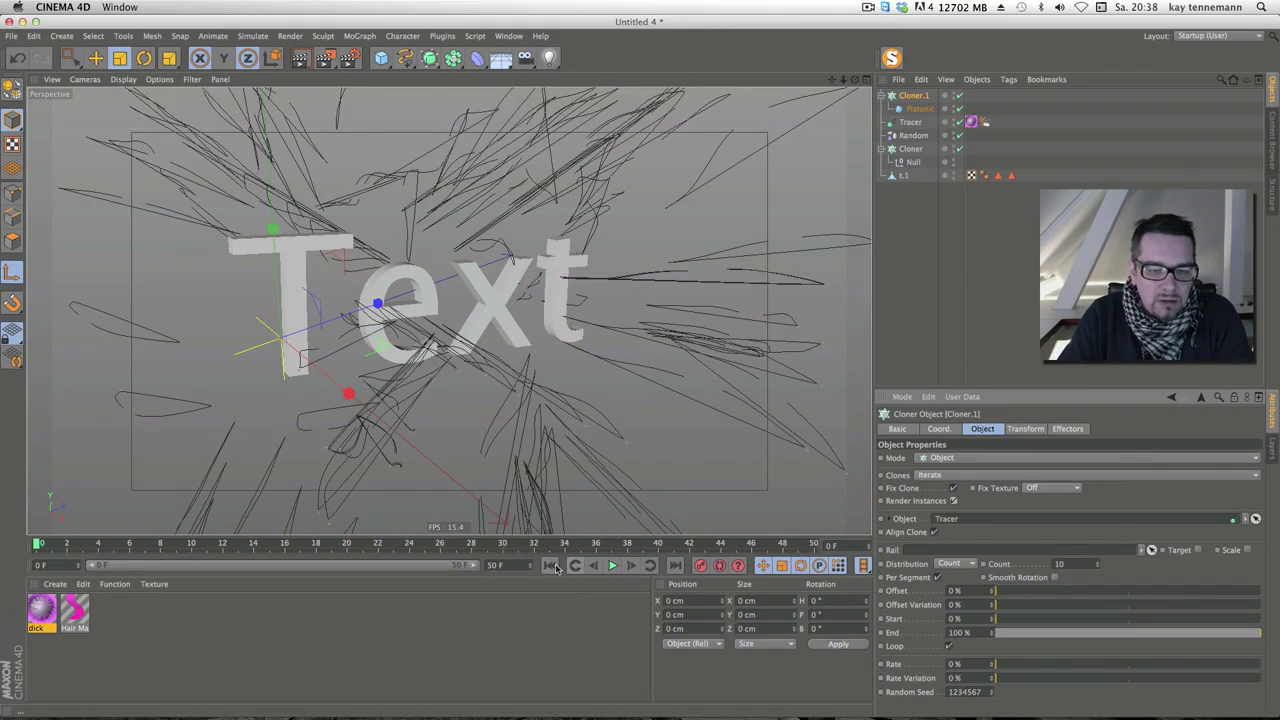
pyautogui.click(614, 566)
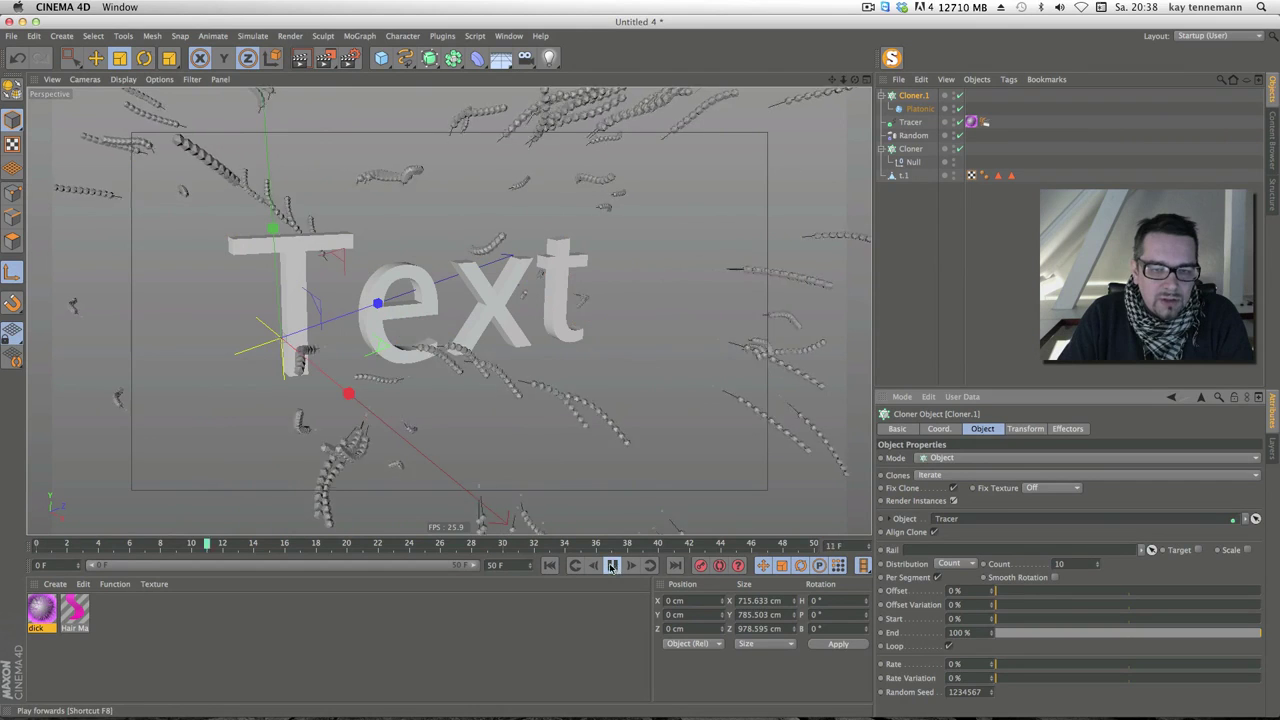
pyautogui.click(614, 566)
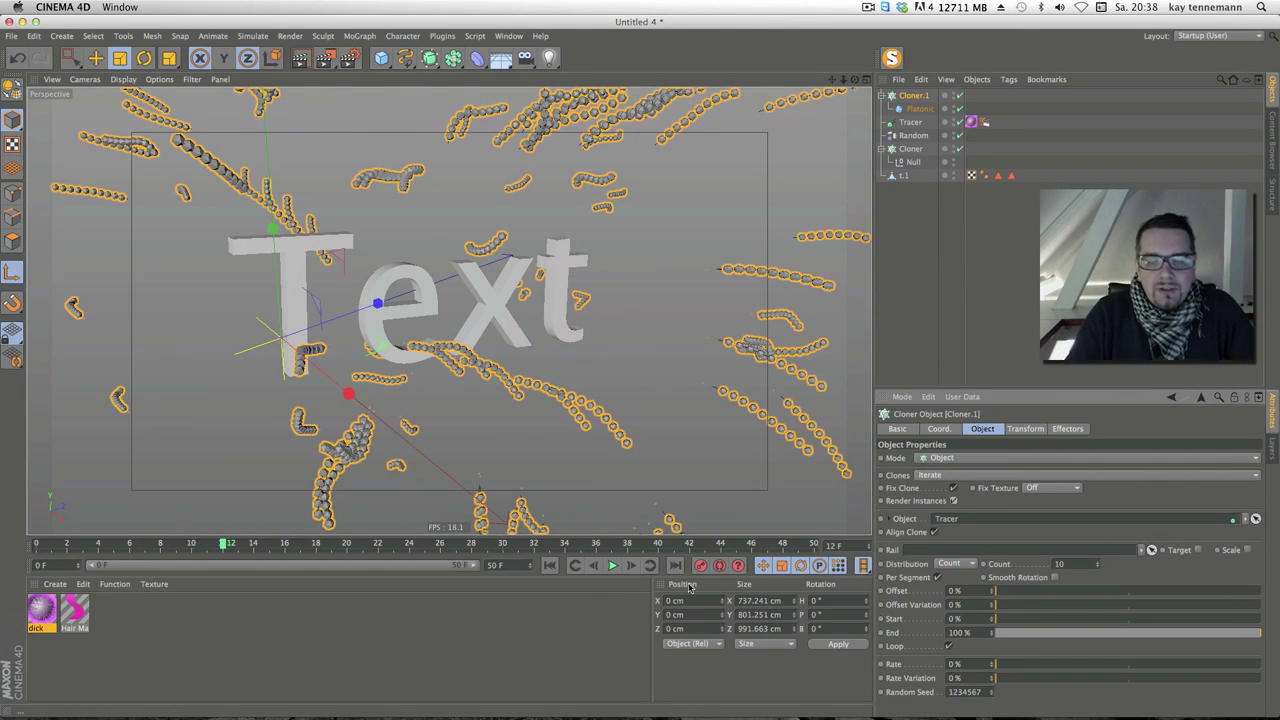
pyautogui.click(630, 566)
pyautogui.click(630, 566)
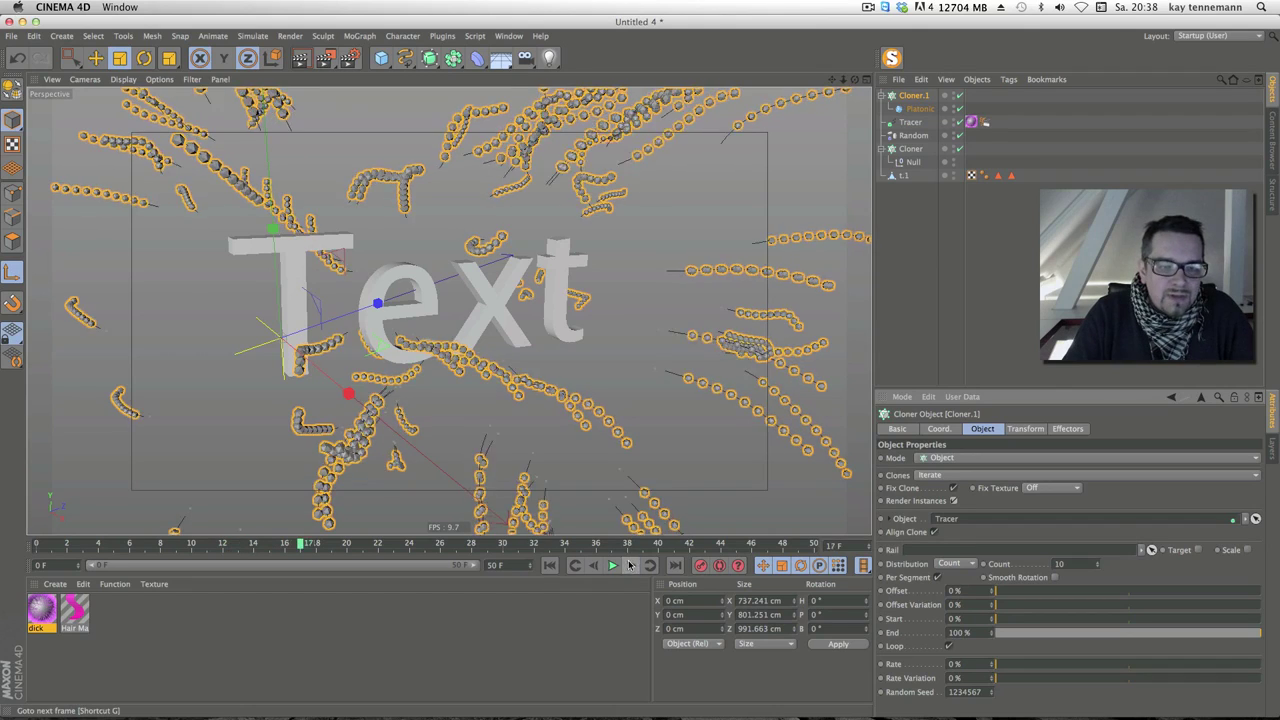
pyautogui.click(630, 566)
pyautogui.click(630, 566)
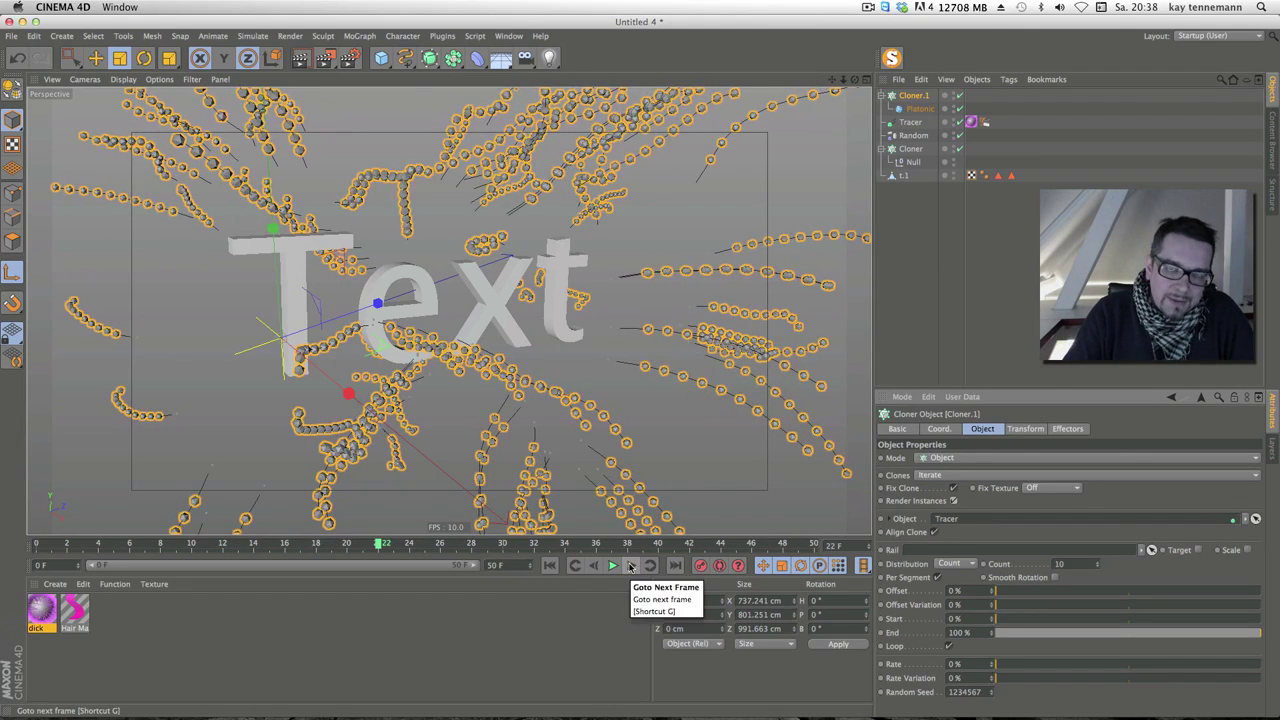
pyautogui.click(630, 566)
pyautogui.click(630, 566)
pyautogui.click(630, 566)
pyautogui.click(630, 566)
pyautogui.click(630, 566)
# Step and play the animation to frame 39, then give Cloner.1 a MoGraph Cache tag
pyautogui.click(630, 566)
pyautogui.click(630, 566)
pyautogui.click(630, 566)
pyautogui.click(630, 566)
pyautogui.click(630, 566)
pyautogui.click(630, 566)
pyautogui.click(630, 566)
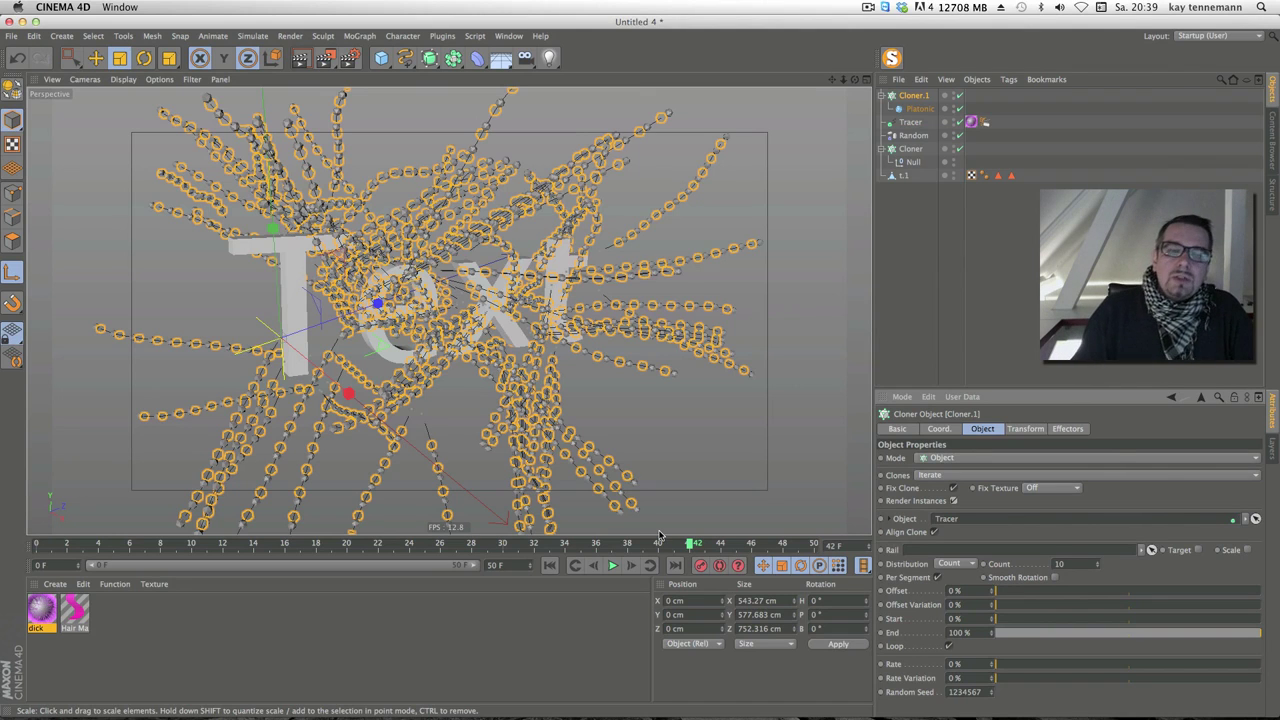
pyautogui.click(613, 565)
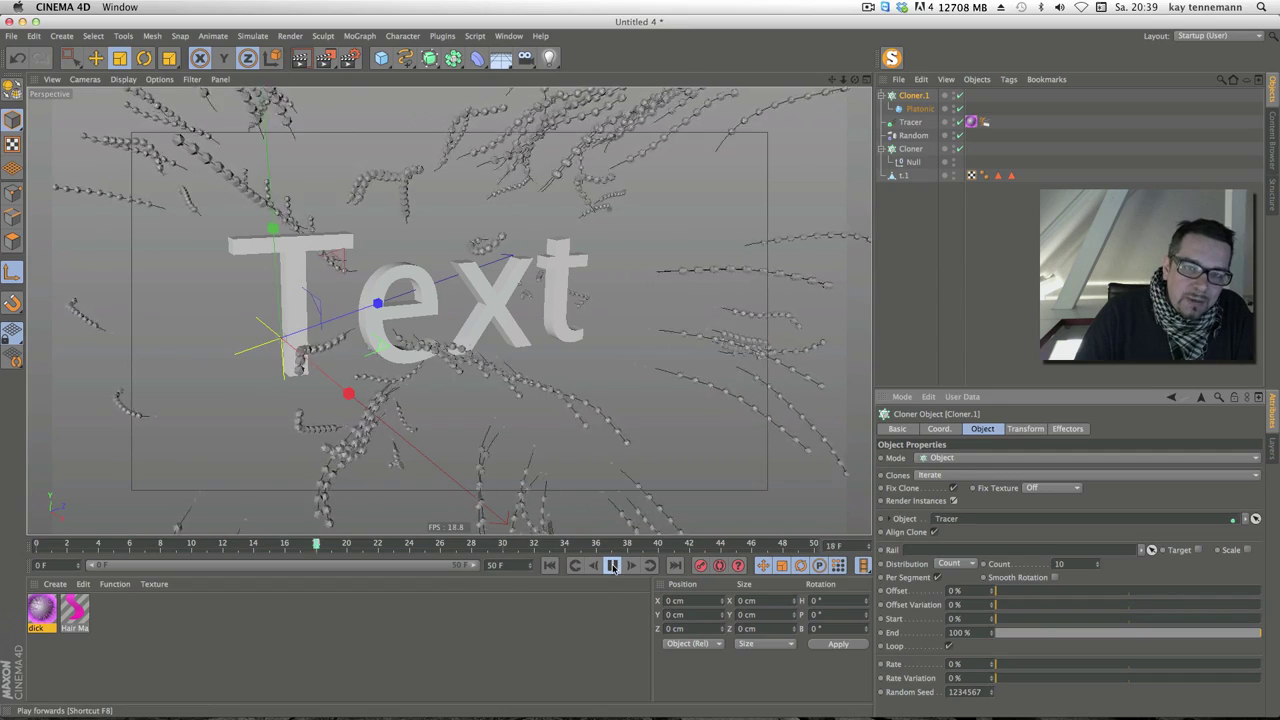
pyautogui.click(613, 566)
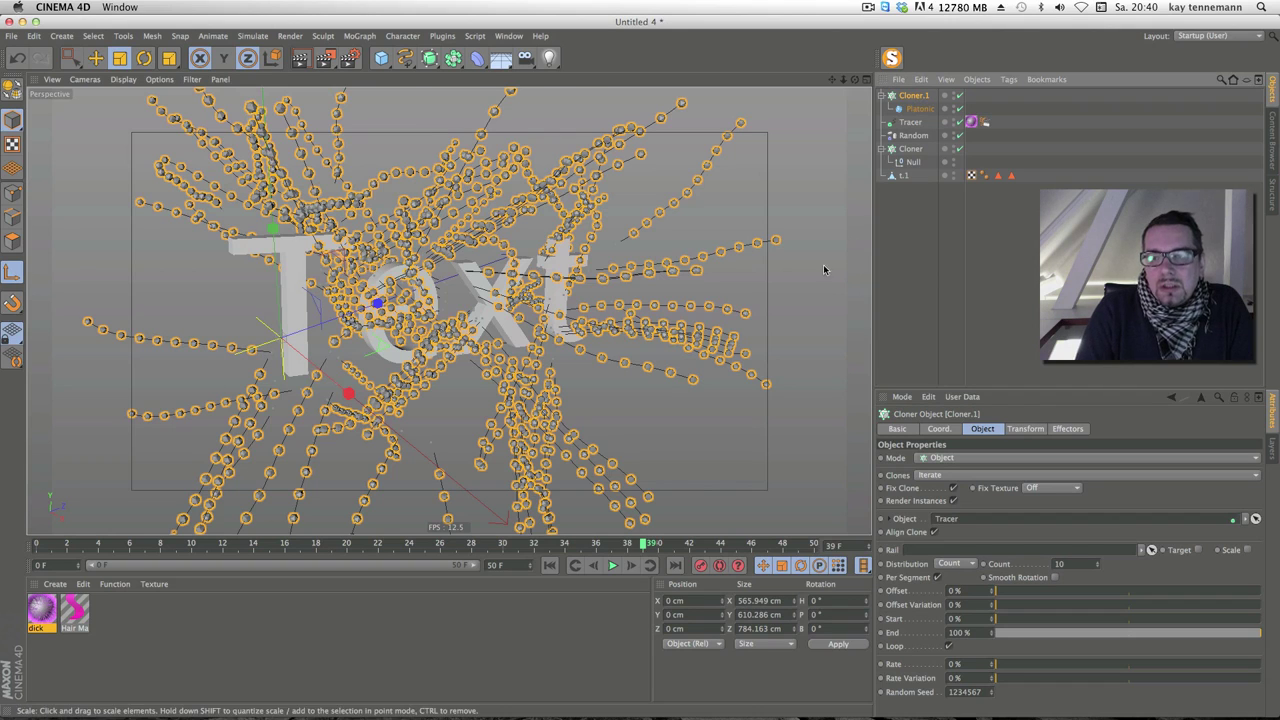
pyautogui.rightClick(917, 97)
pyautogui.moveTo(959, 173)
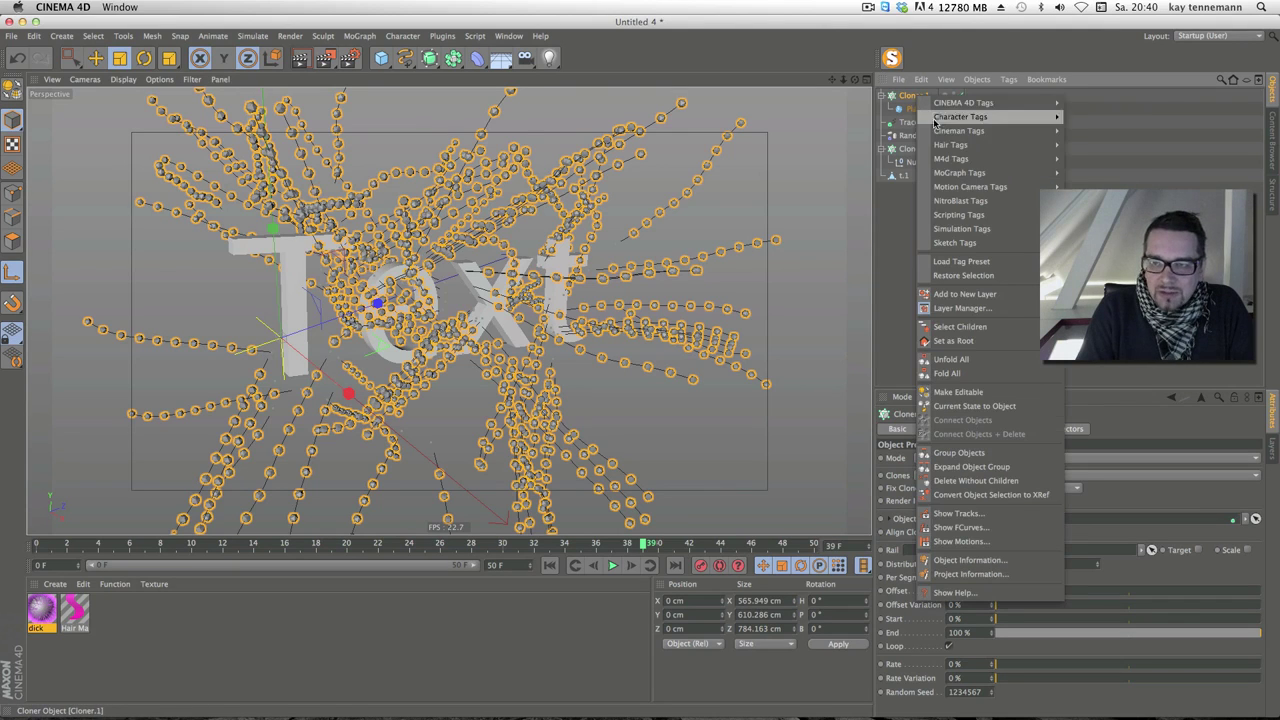
pyautogui.click(1104, 172)
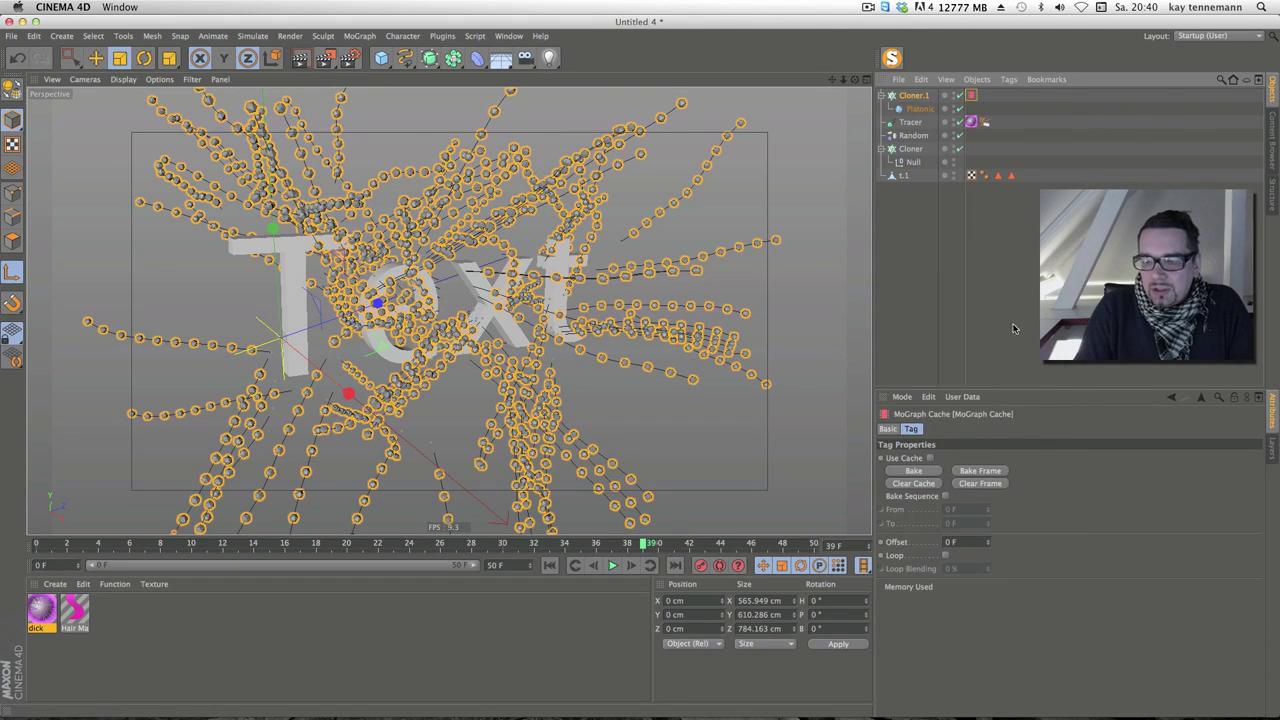
# Bake Cloner.1's clone animation into the MoGraph Cache (17.926 mb) and scrub through the cached frames
pyautogui.click(914, 470)
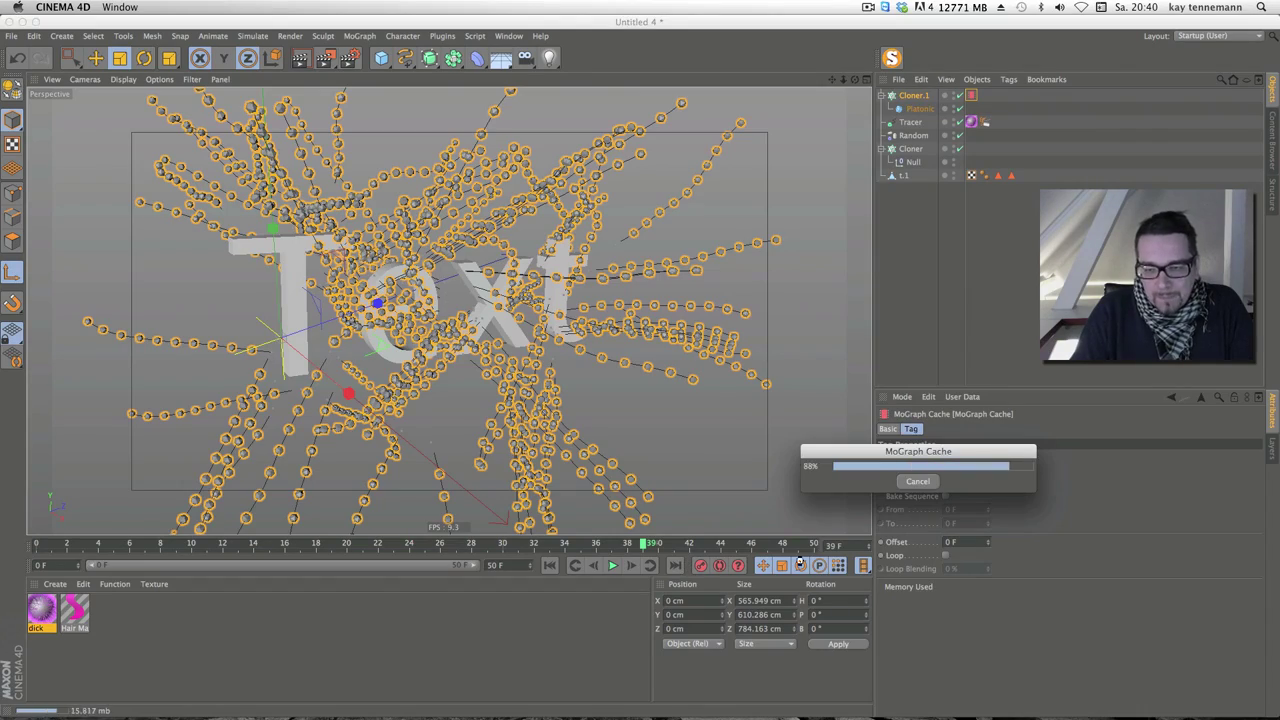
pyautogui.moveTo(645, 545); pyautogui.dragTo(381, 551)
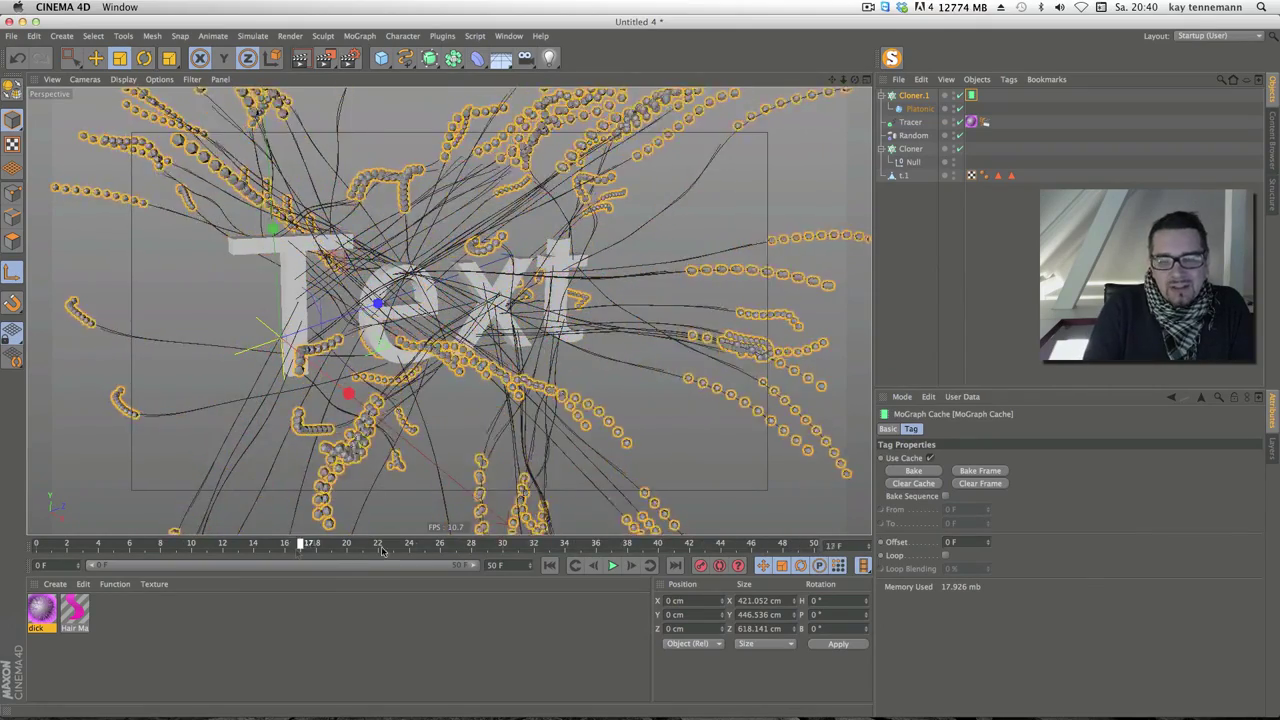
pyautogui.moveTo(381, 551); pyautogui.dragTo(318, 548)
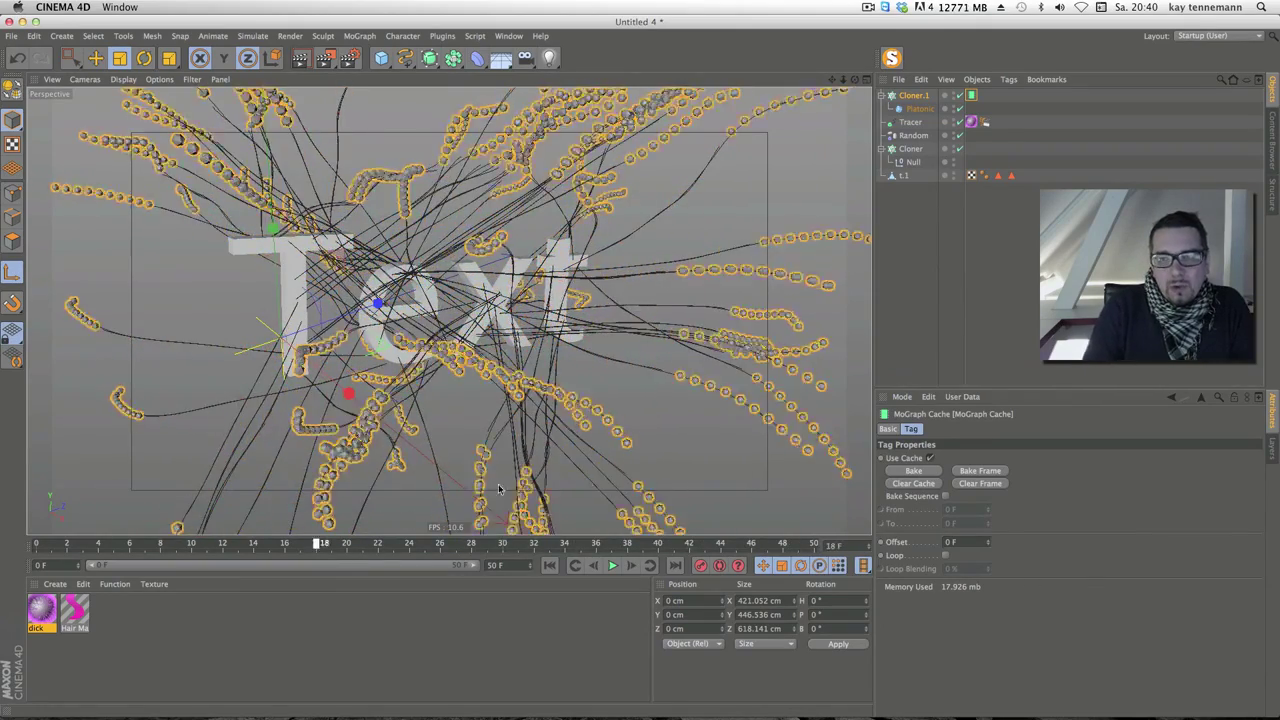
pyautogui.moveTo(700, 544)
pyautogui.mouseDown()
pyautogui.moveTo(798, 528)
pyautogui.moveTo(37, 543)
pyautogui.mouseUp()
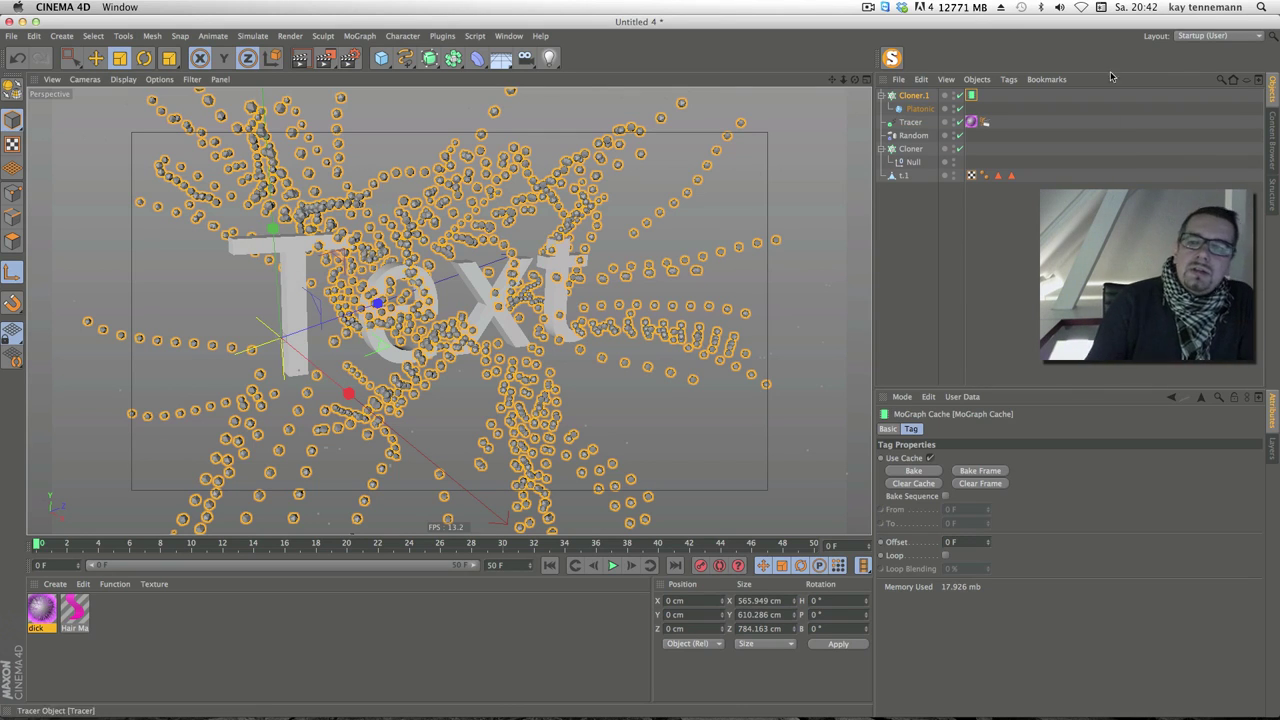
# Start an Alembic export to Untitled 4.abc on the desktop, reposition its settings window, then cancel
pyautogui.click(12, 35)
pyautogui.moveTo(34, 256)
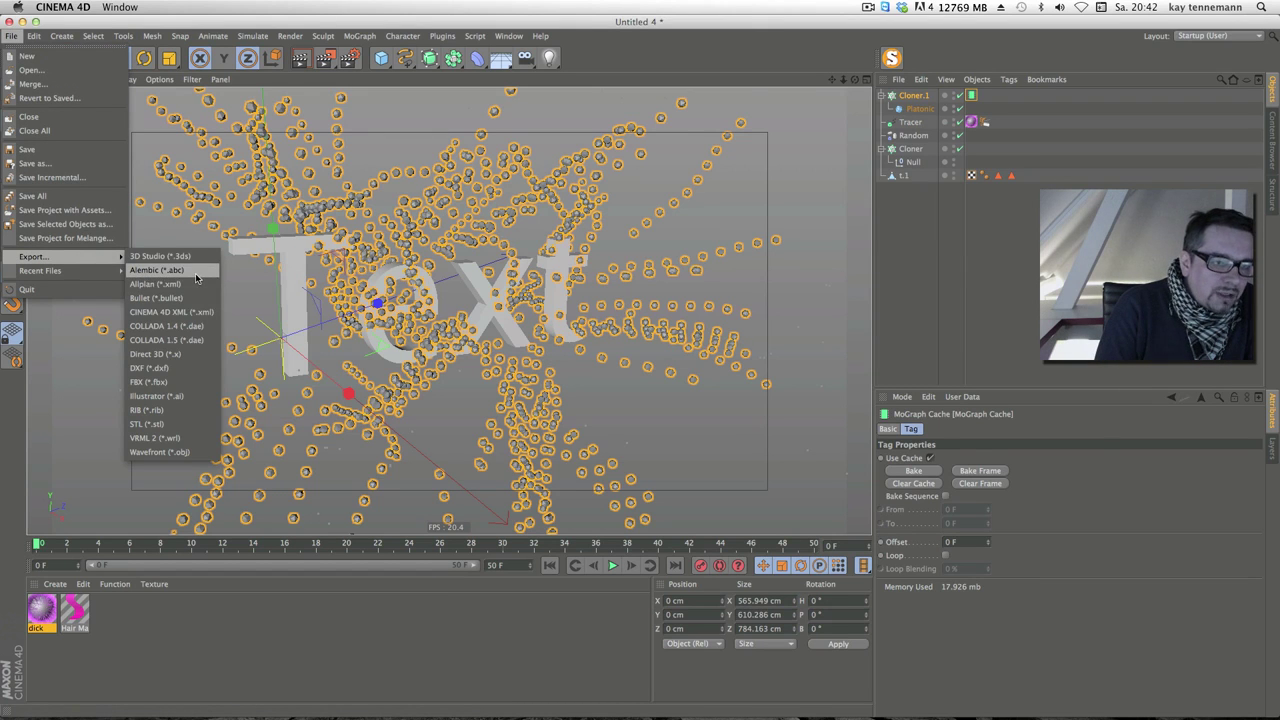
pyautogui.click(196, 278)
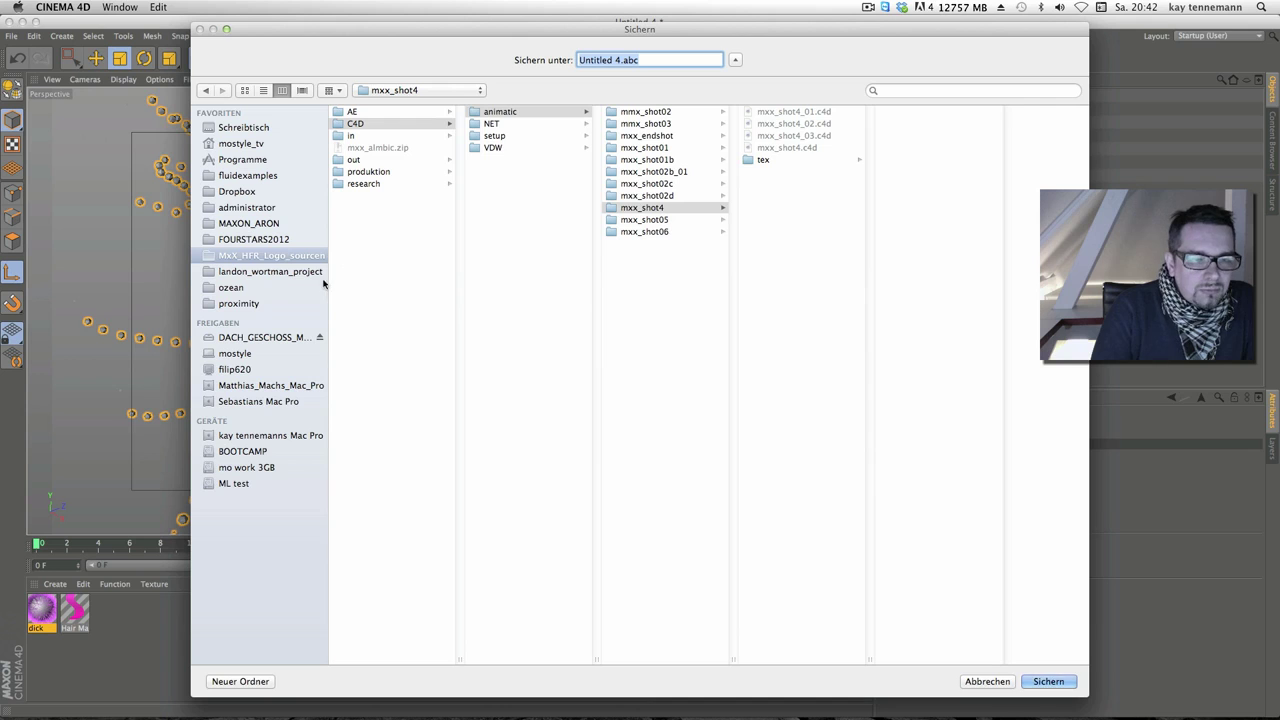
pyautogui.click(269, 143)
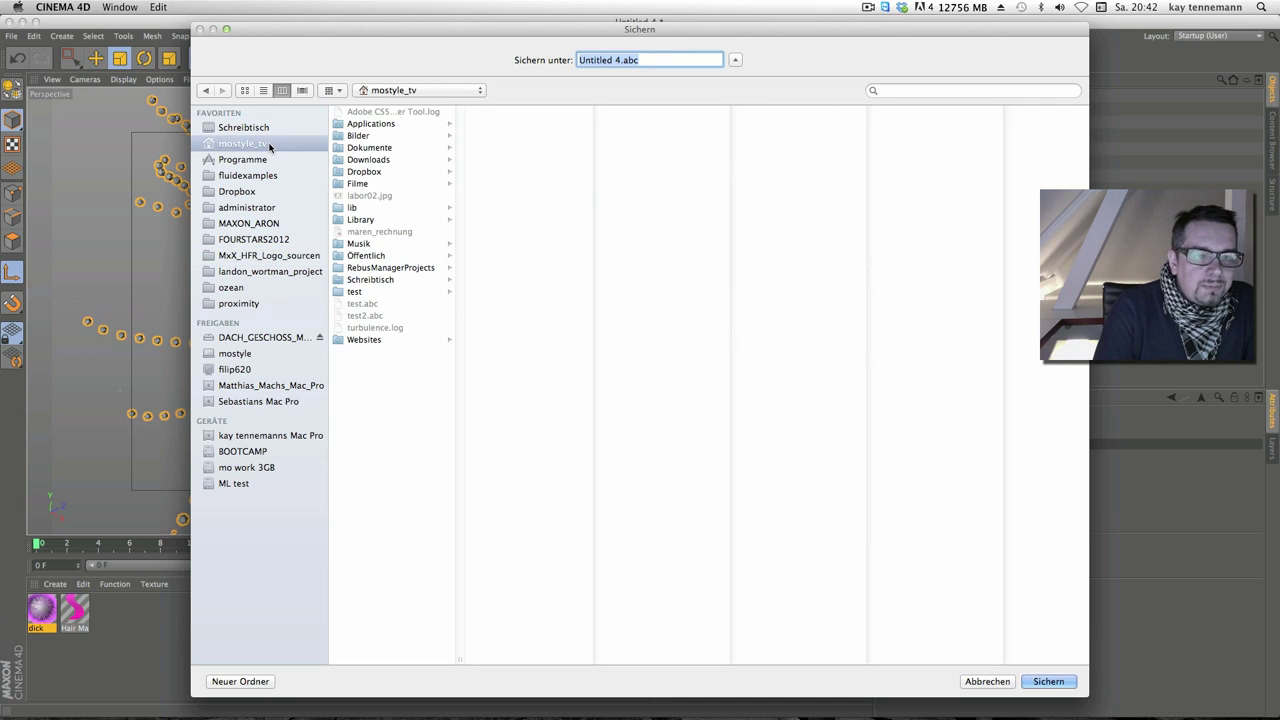
pyautogui.click(267, 127)
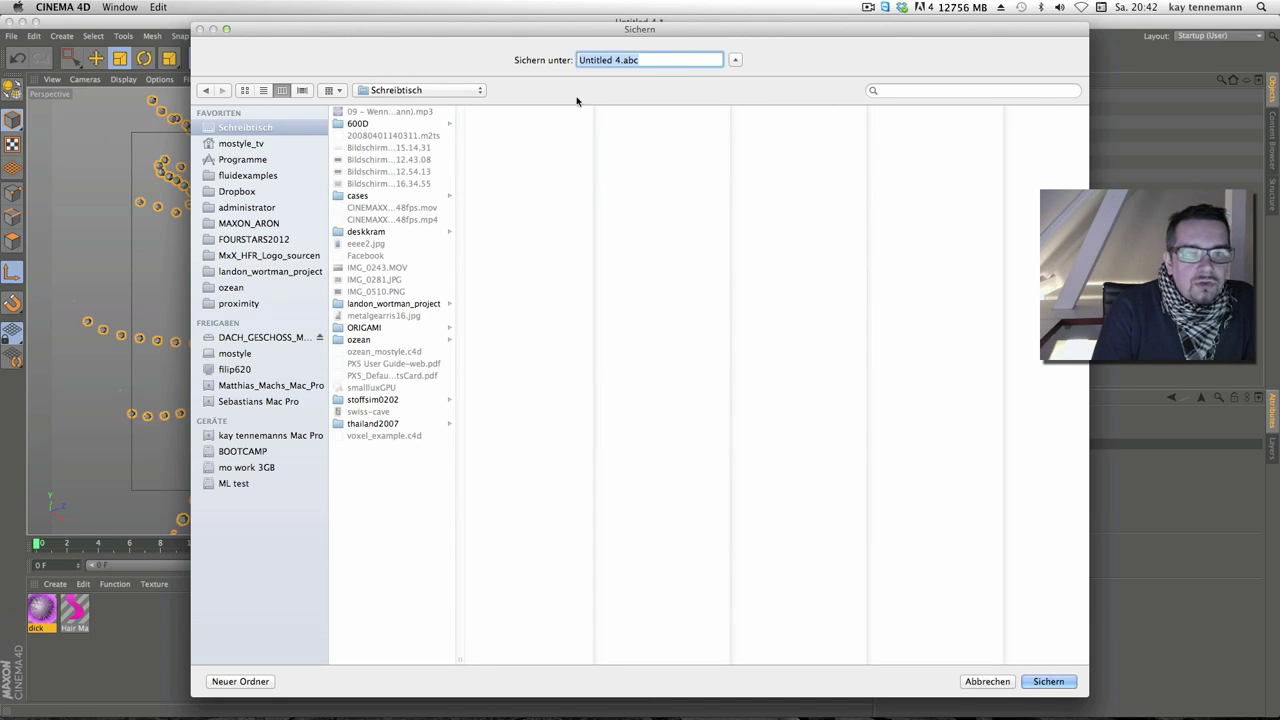
pyautogui.click(1048, 681)
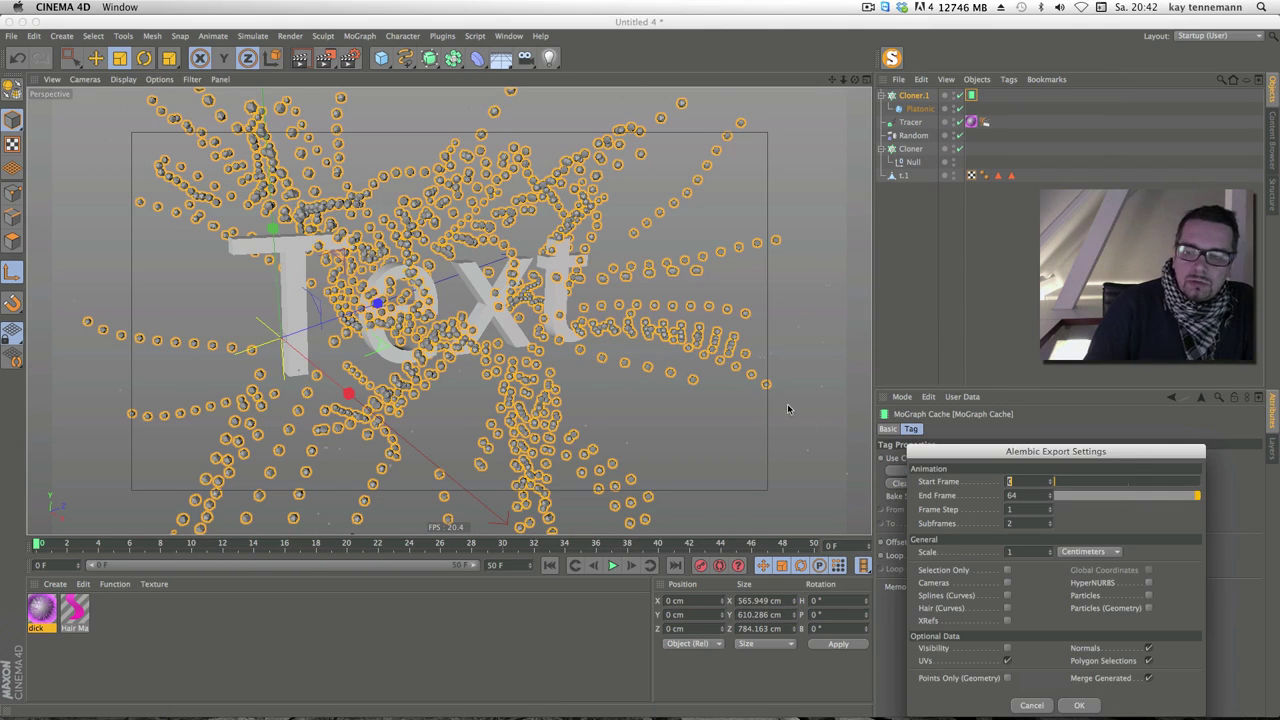
pyautogui.moveTo(982, 452); pyautogui.dragTo(864, 204)
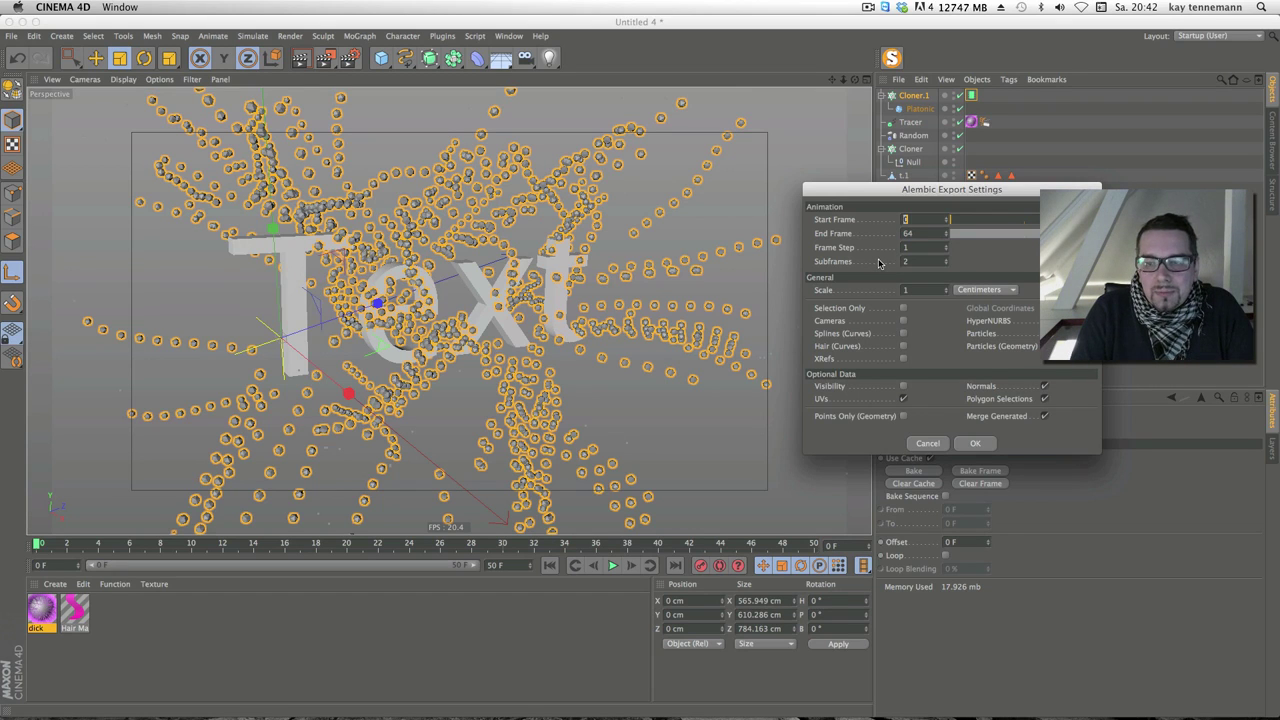
pyautogui.click(929, 446)
# Change the render output frame rate to 48 in Render Settings and close them
pyautogui.click(349, 58)
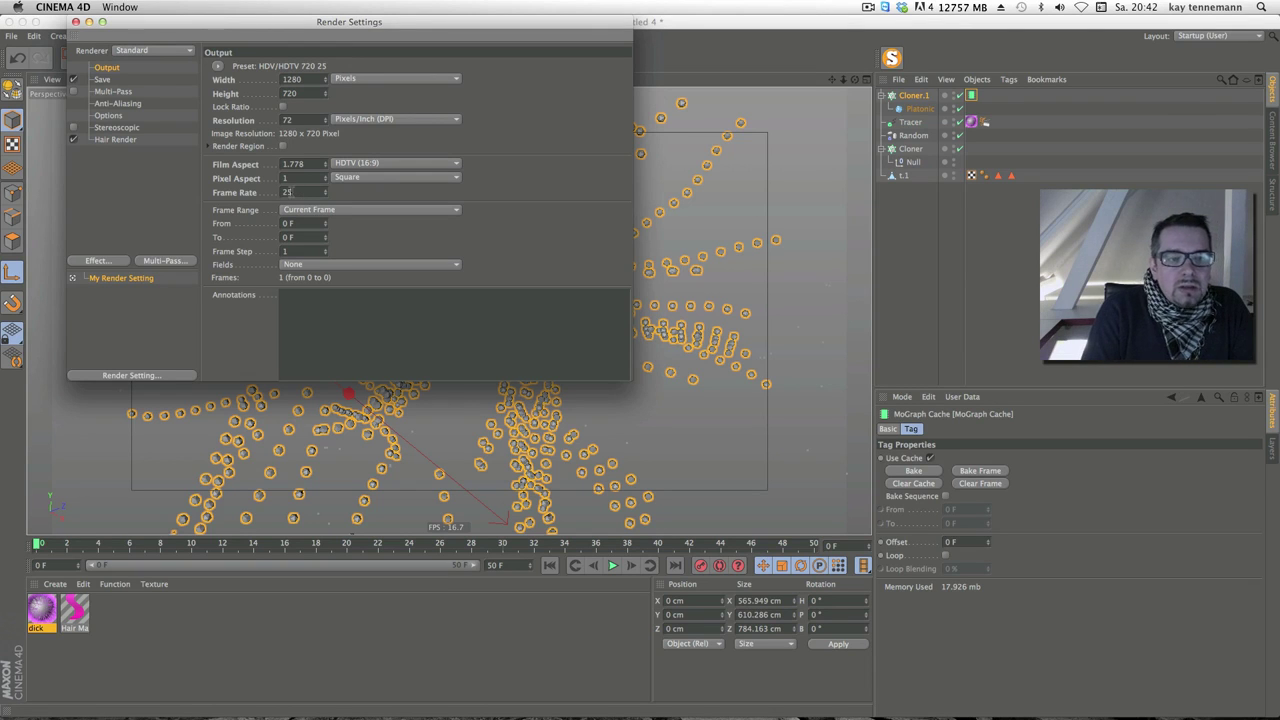
pyautogui.write('50')
pyautogui.press('Return')
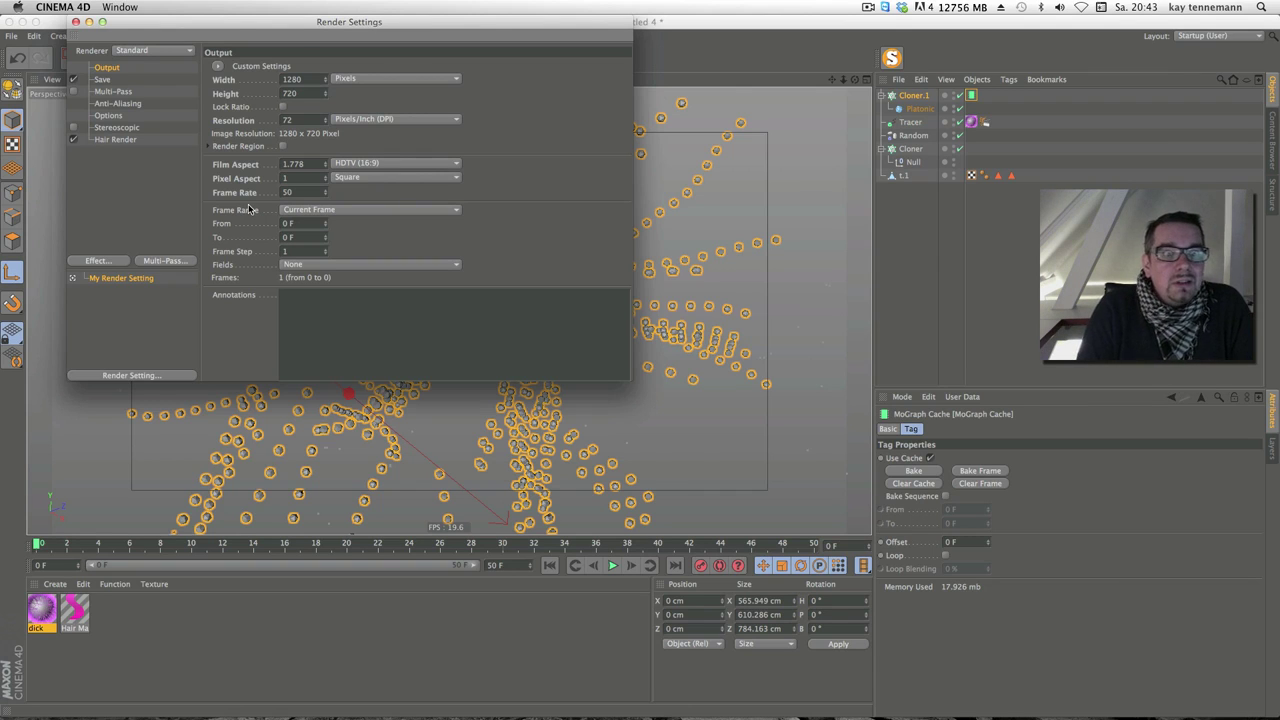
pyautogui.click(288, 192)
pyautogui.write('48')
pyautogui.press('Return')
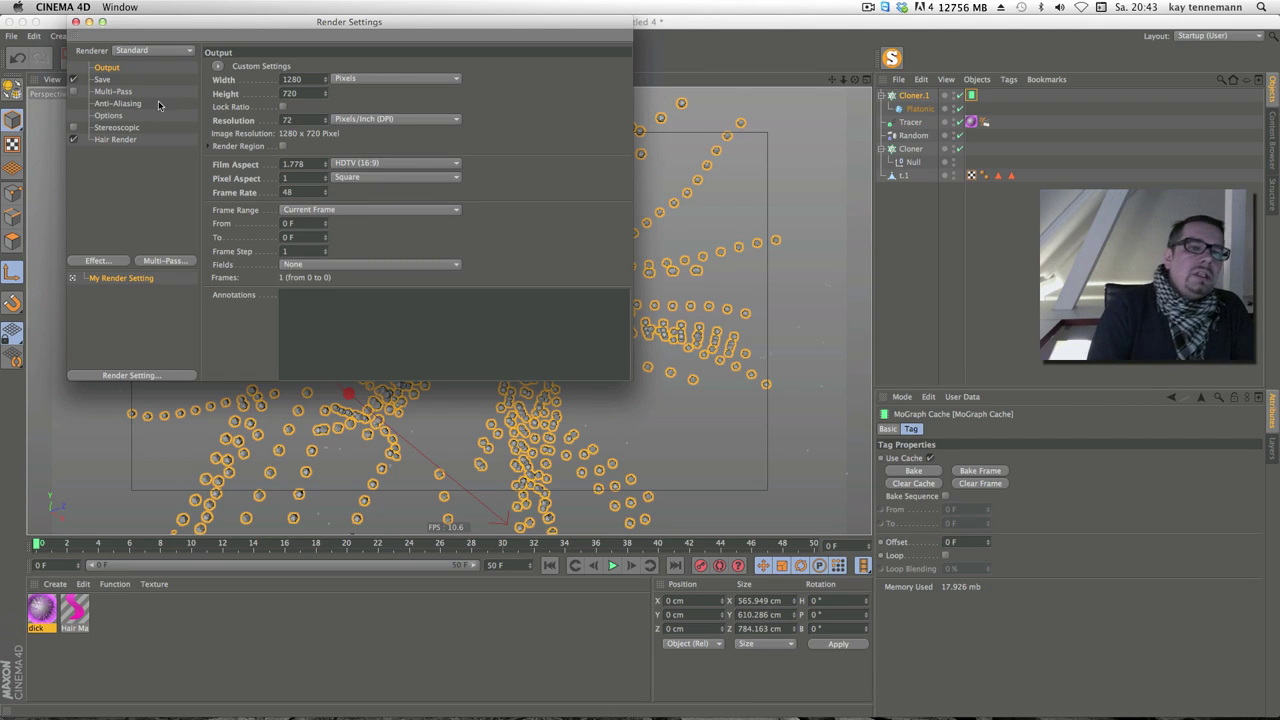
pyautogui.click(75, 21)
pyautogui.click(358, 36)
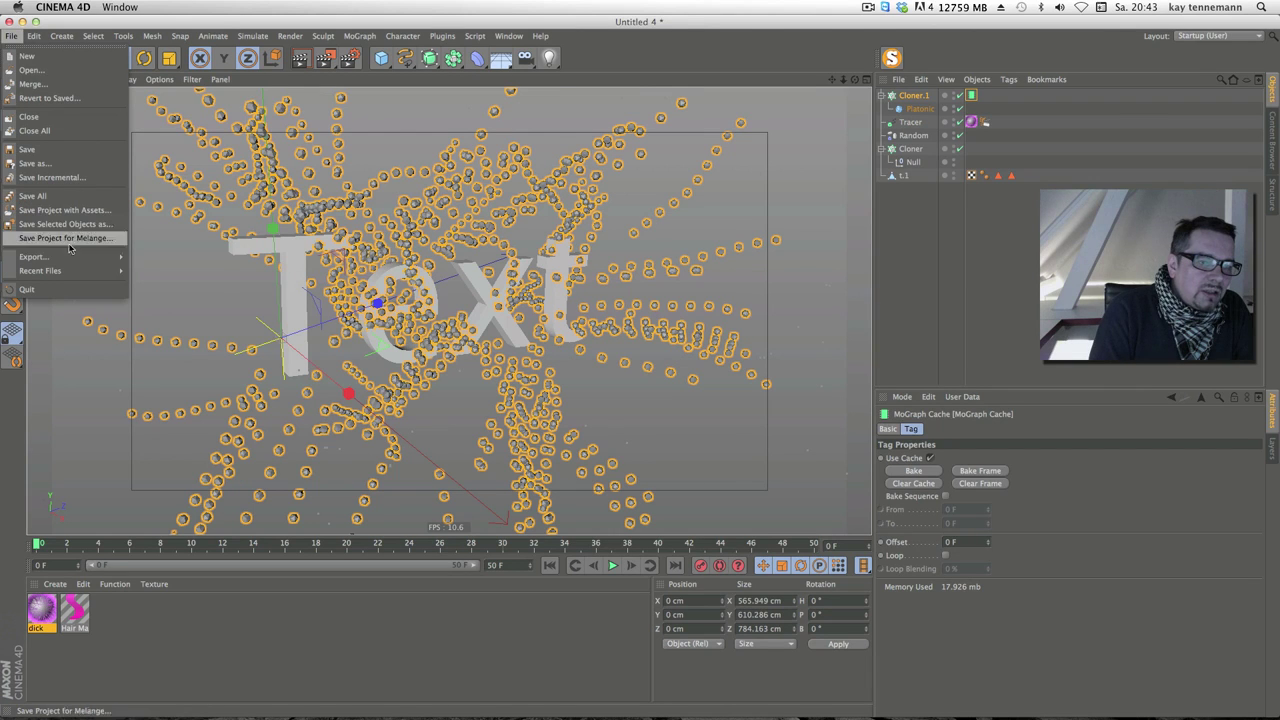
pyautogui.moveTo(34, 257)
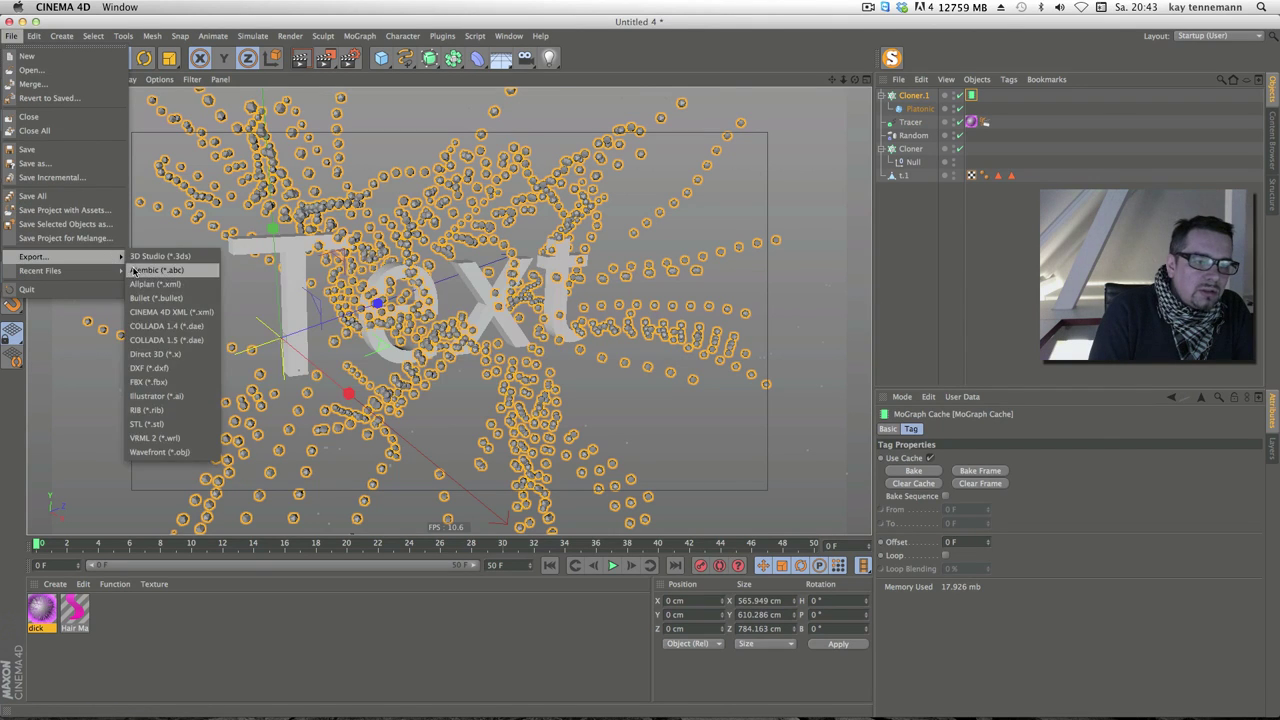
# Export Untitled 4.abc to the desktop with Subframes 1, Splines (Curves) and Hair (Curves) enabled
pyautogui.click(156, 270)
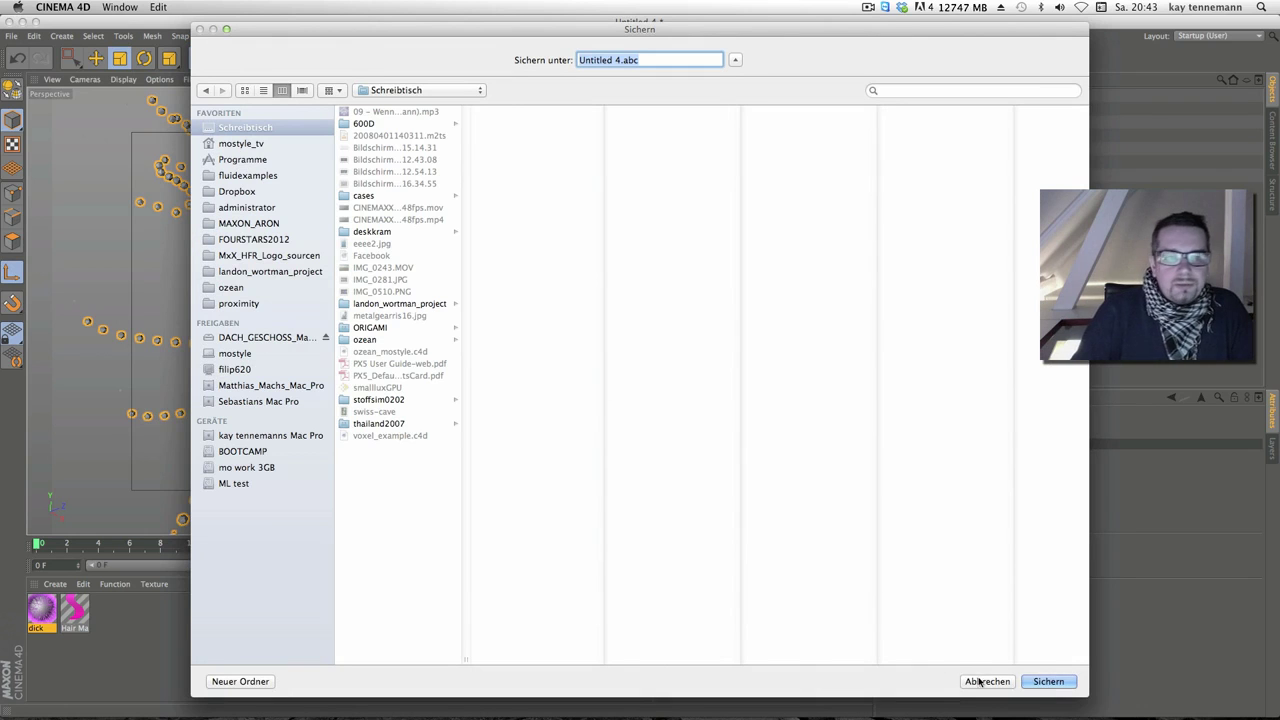
pyautogui.click(1036, 681)
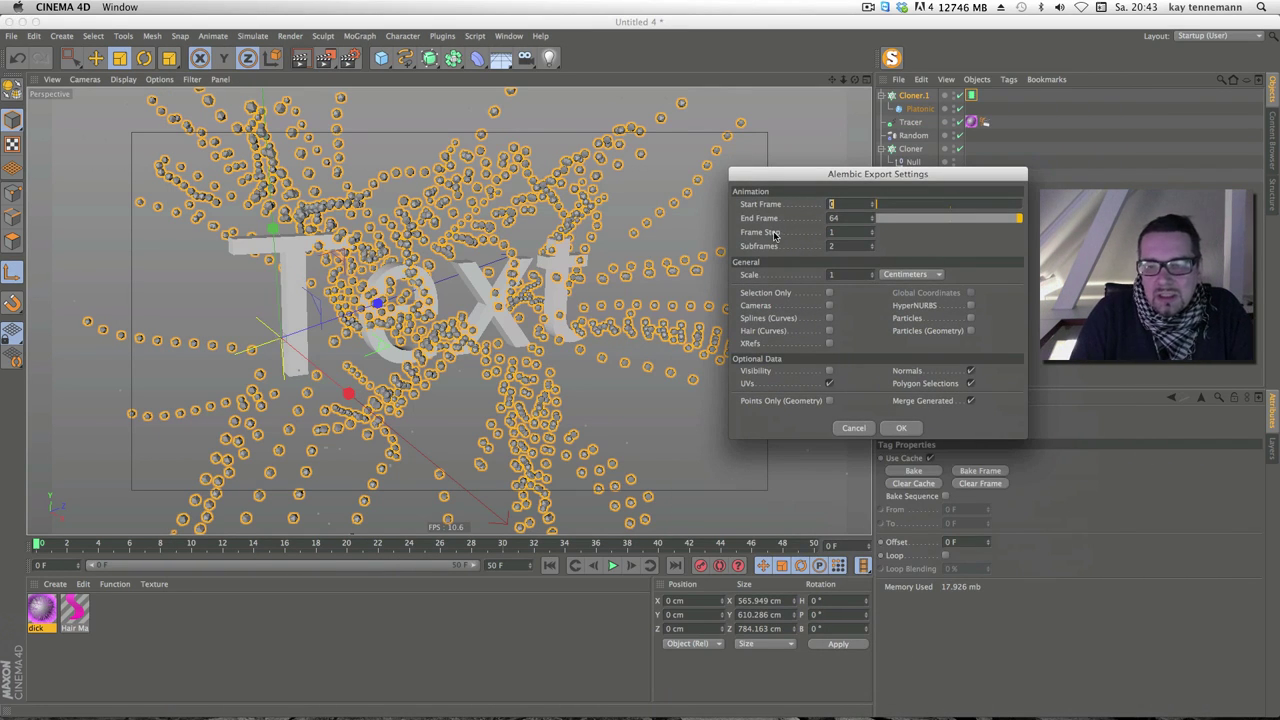
pyautogui.click(846, 247)
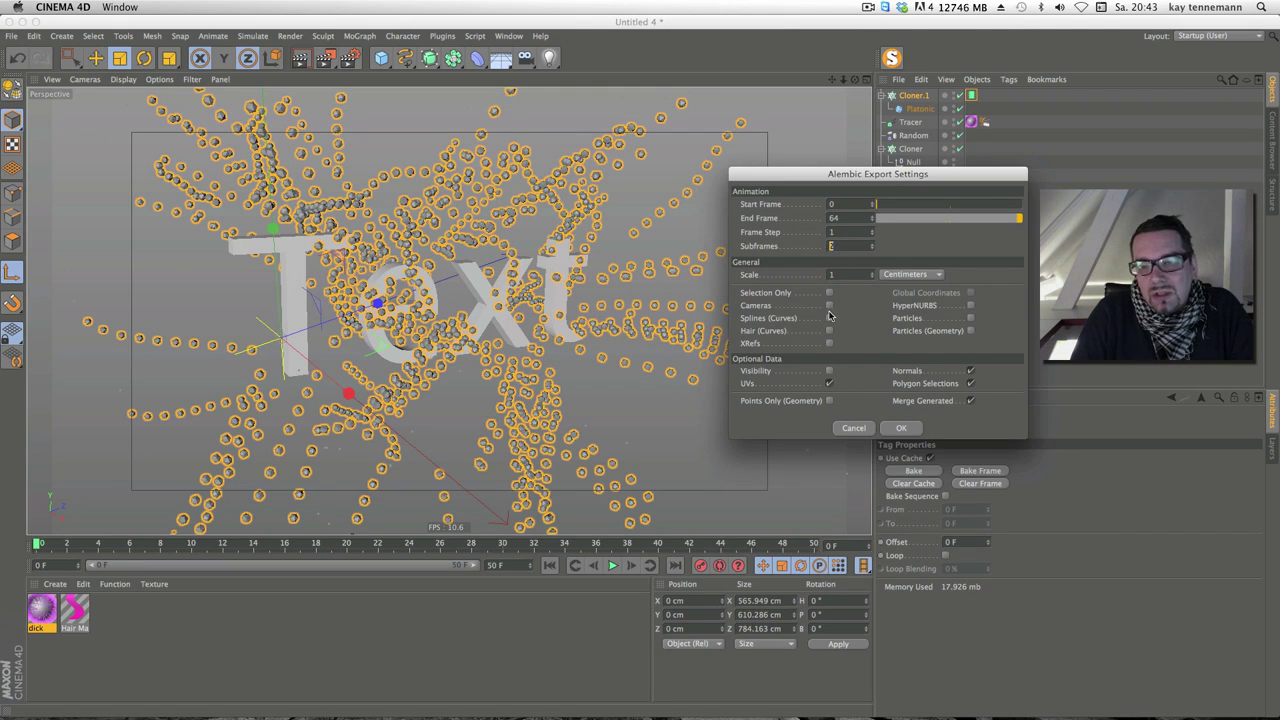
pyautogui.write('1')
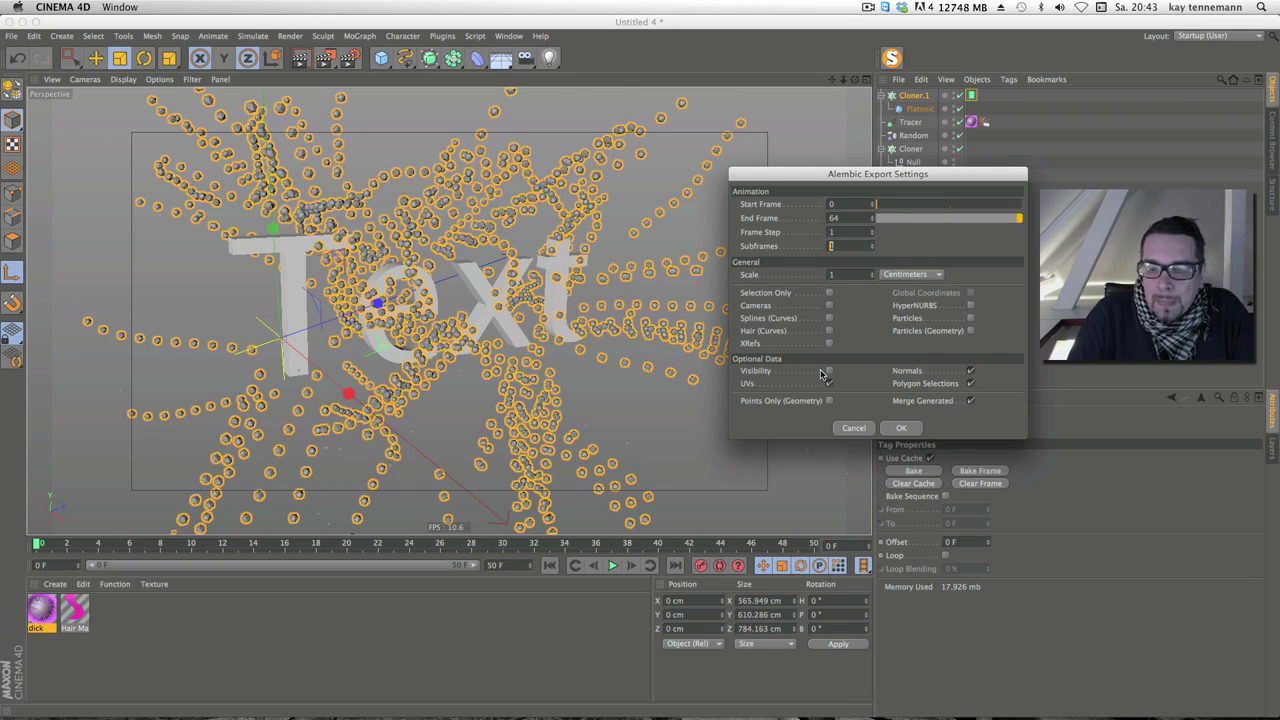
pyautogui.click(829, 318)
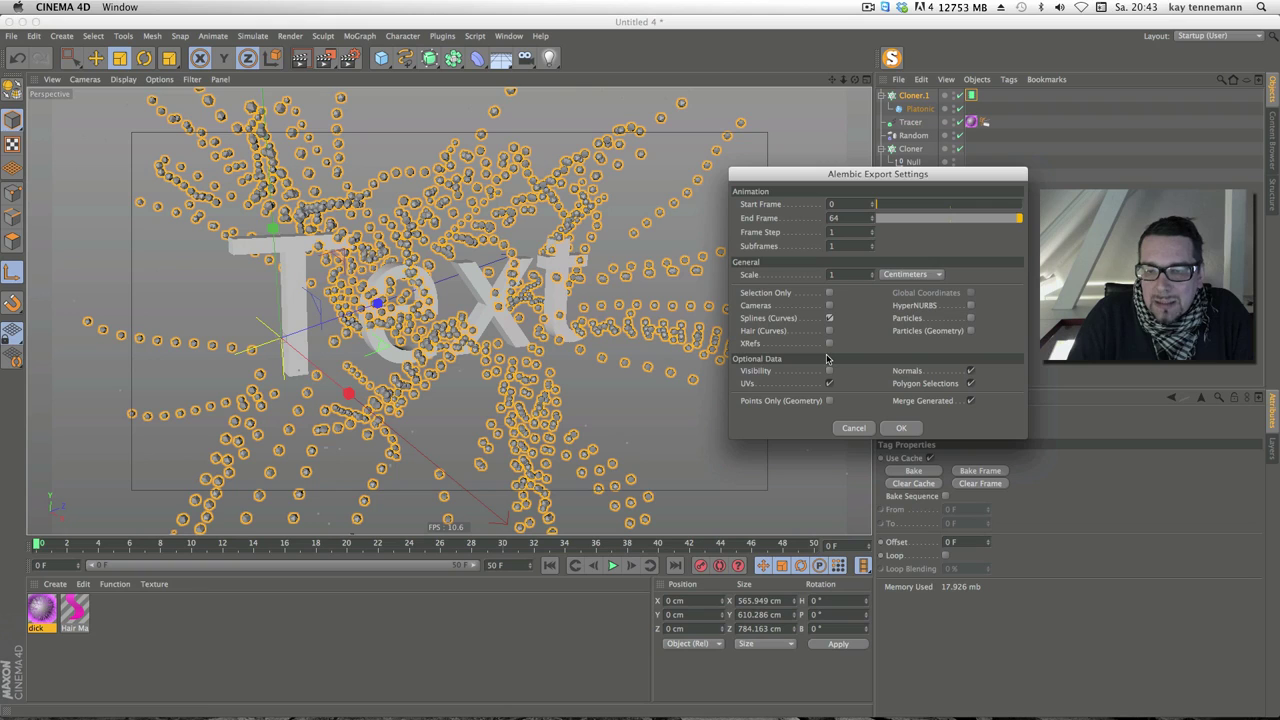
pyautogui.click(829, 331)
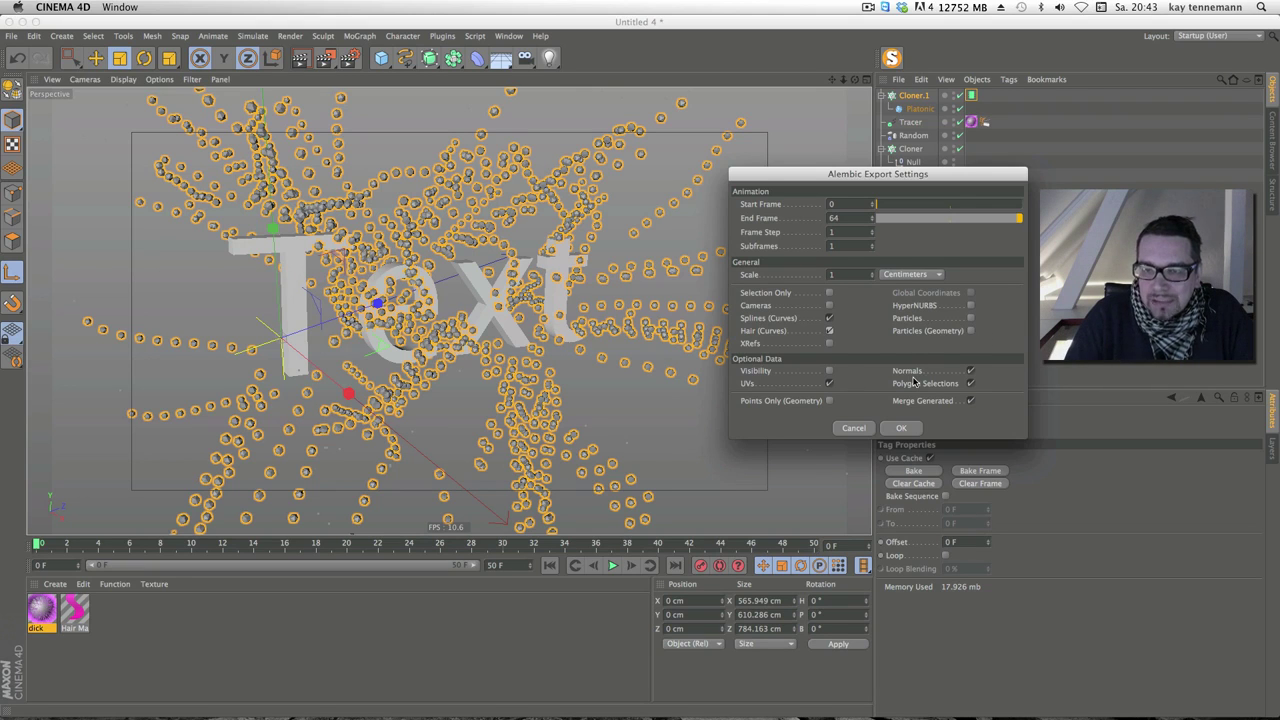
pyautogui.click(901, 429)
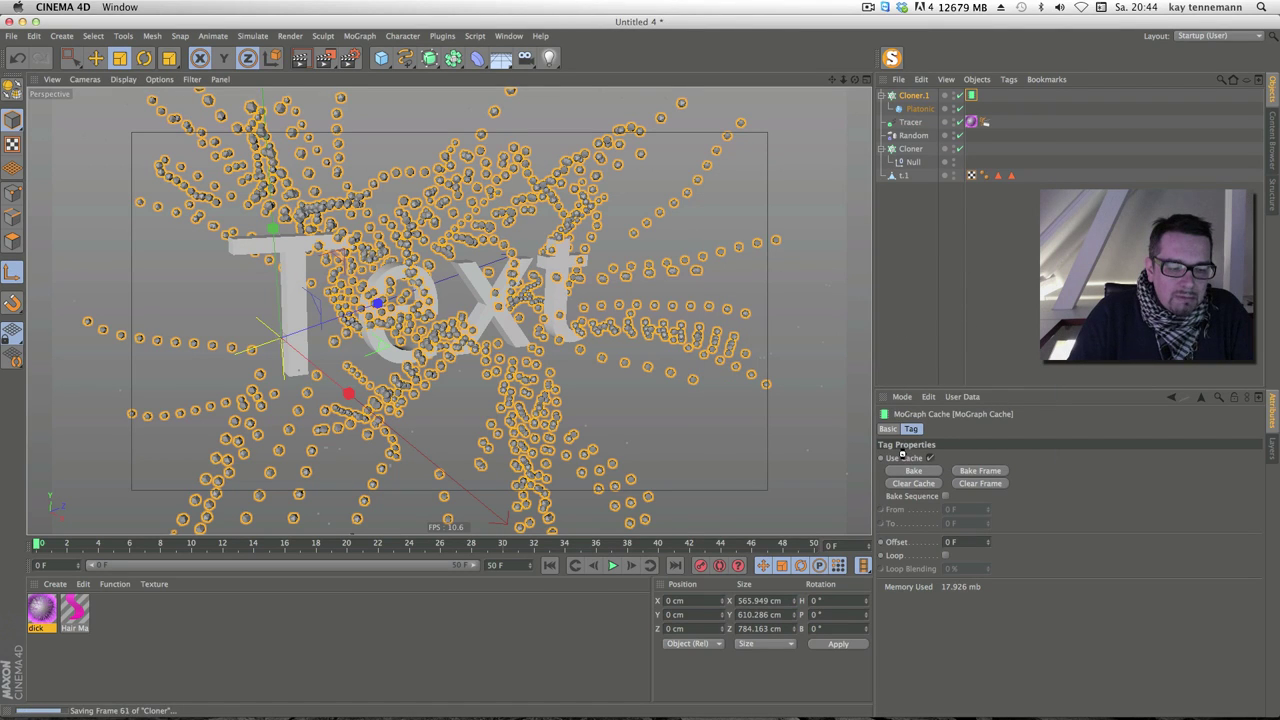
# Open the exported Untitled 4.abc as a new document with default Alembic import settings
pyautogui.click(11, 36)
pyautogui.click(87, 116)
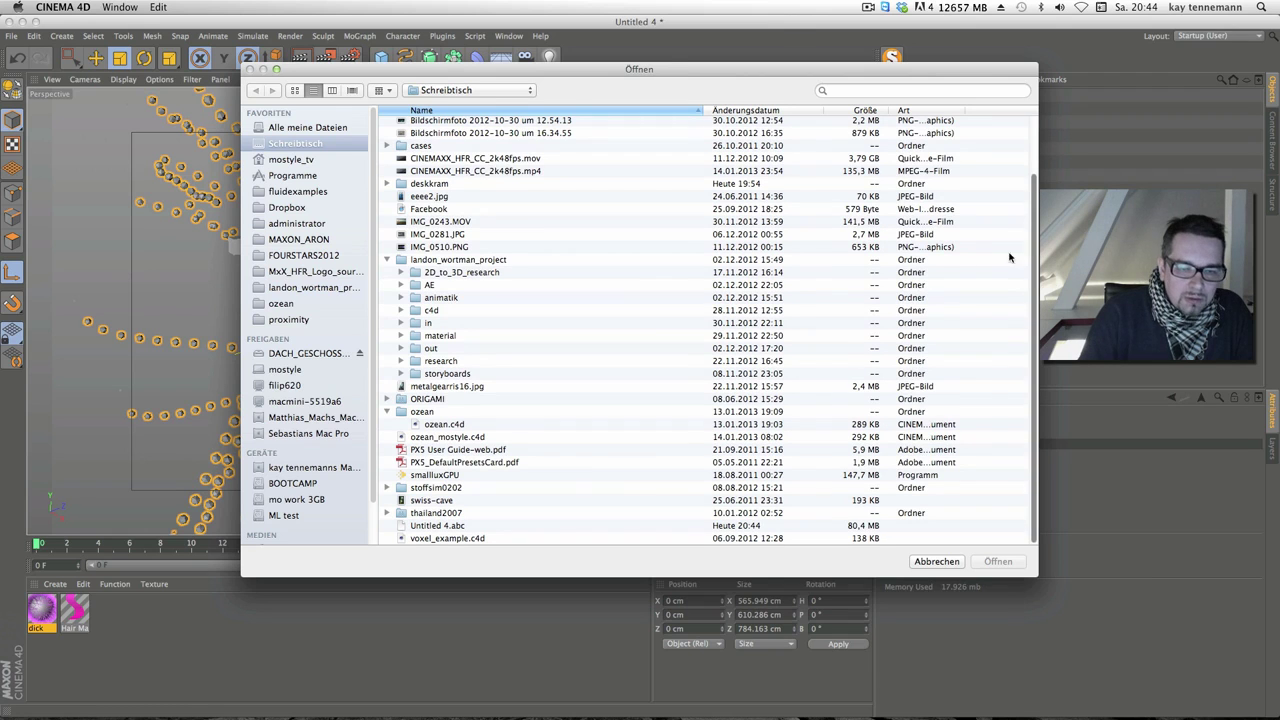
pyautogui.click(477, 530)
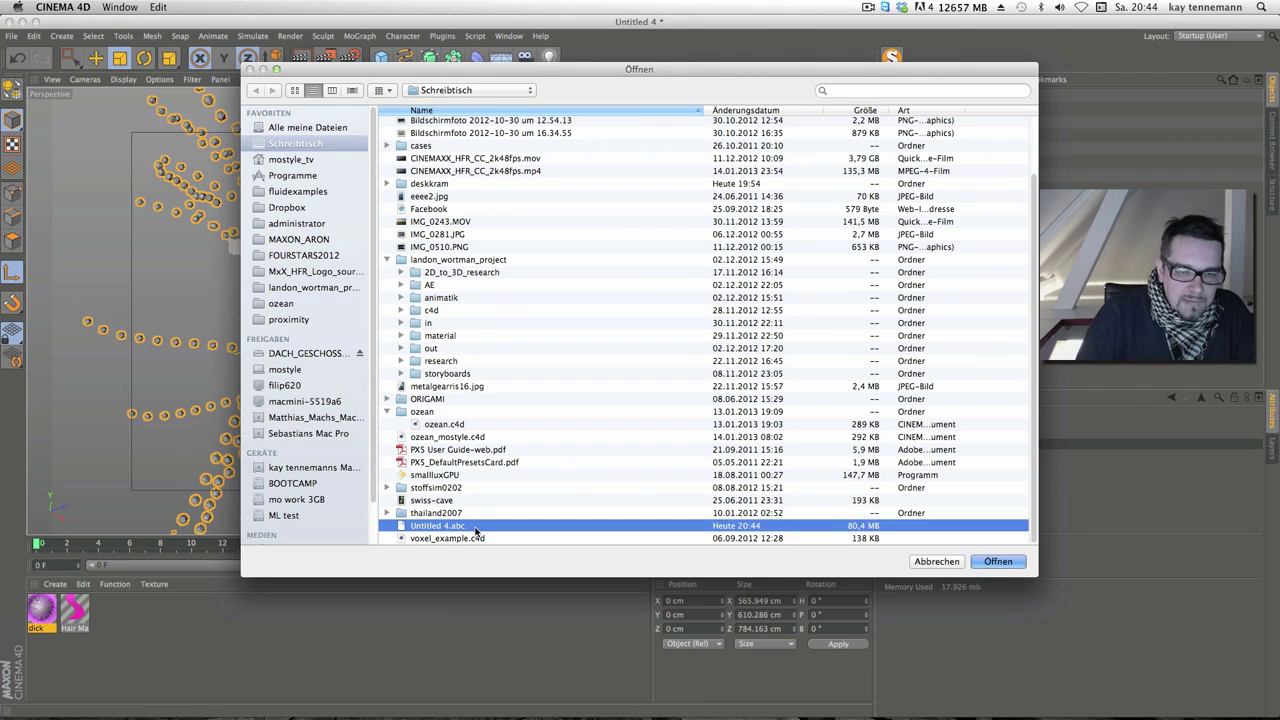
pyautogui.doubleClick(477, 530)
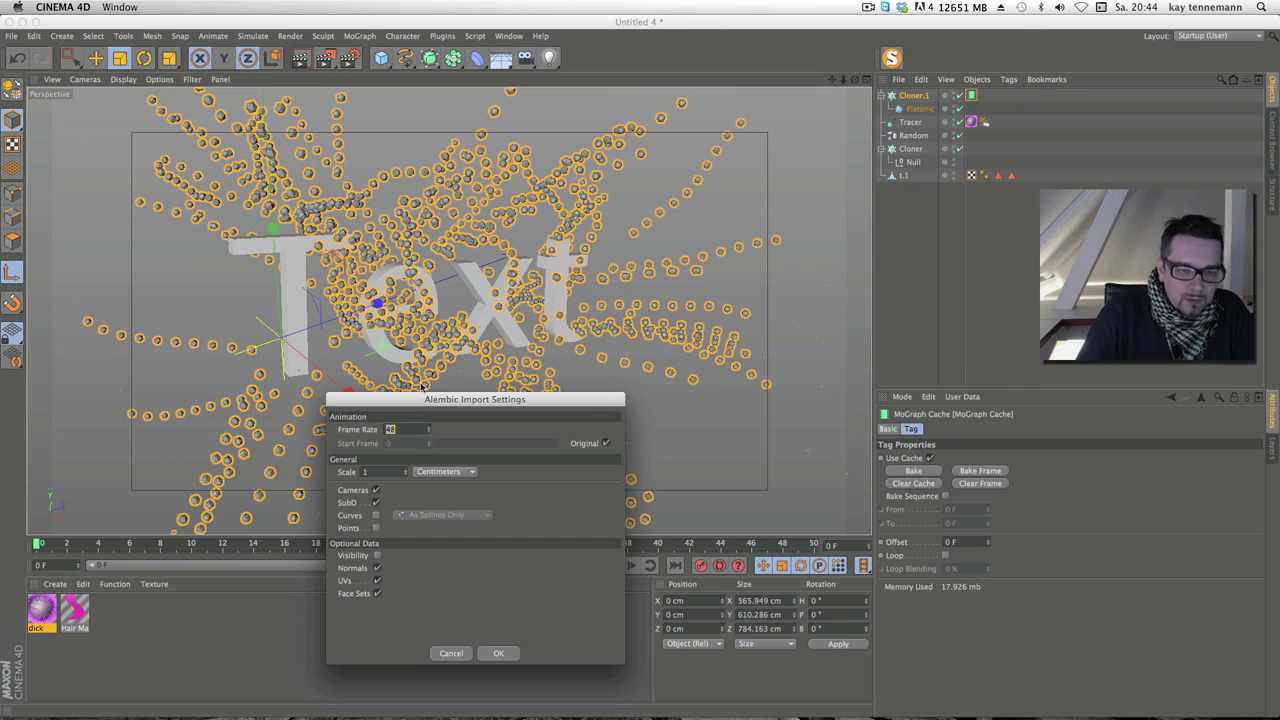
pyautogui.click(494, 655)
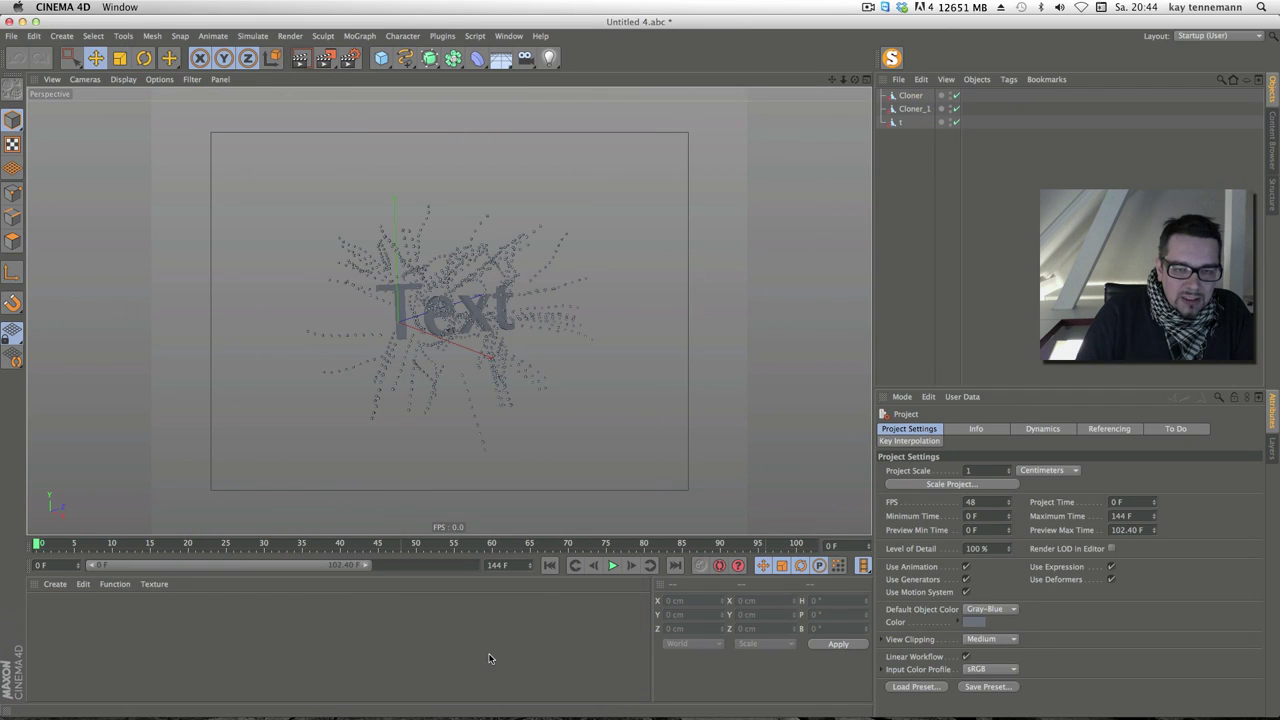
# Extend the preview range to 144 F and scrub the imported clone trails between frames 12 and 75
pyautogui.moveTo(366, 565); pyautogui.dragTo(478, 565)
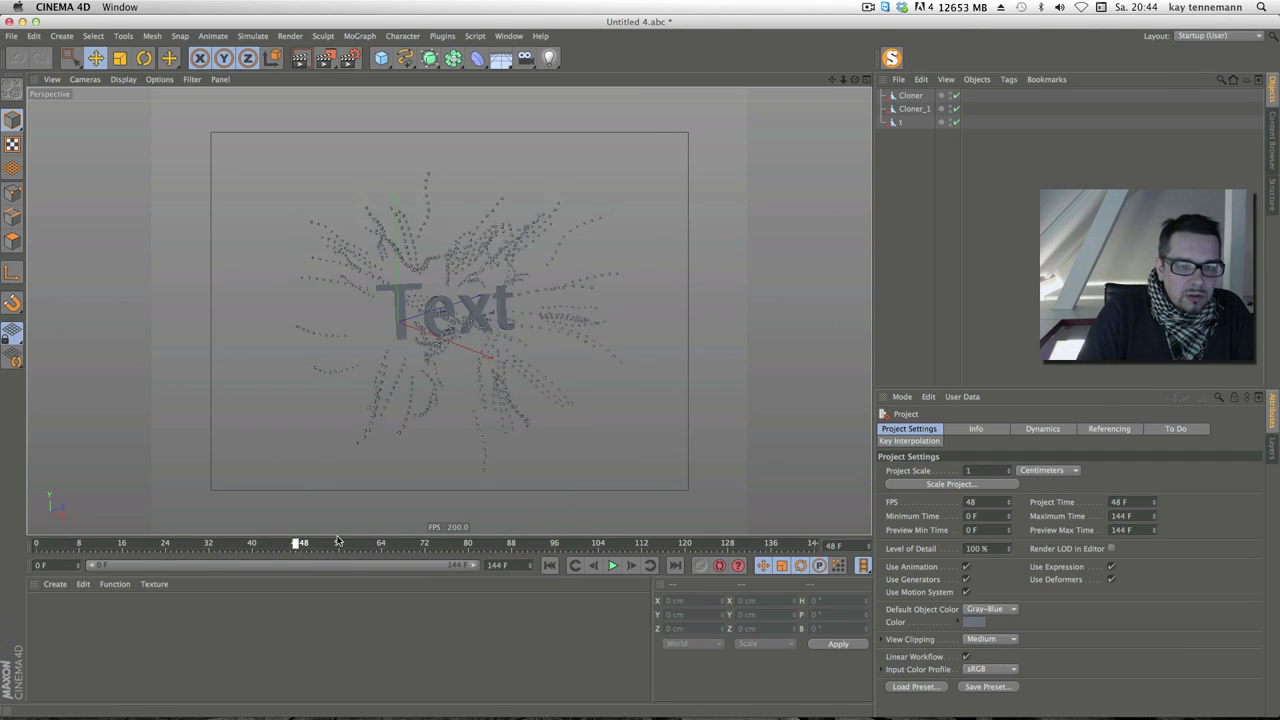
pyautogui.moveTo(38, 546); pyautogui.dragTo(428, 545)
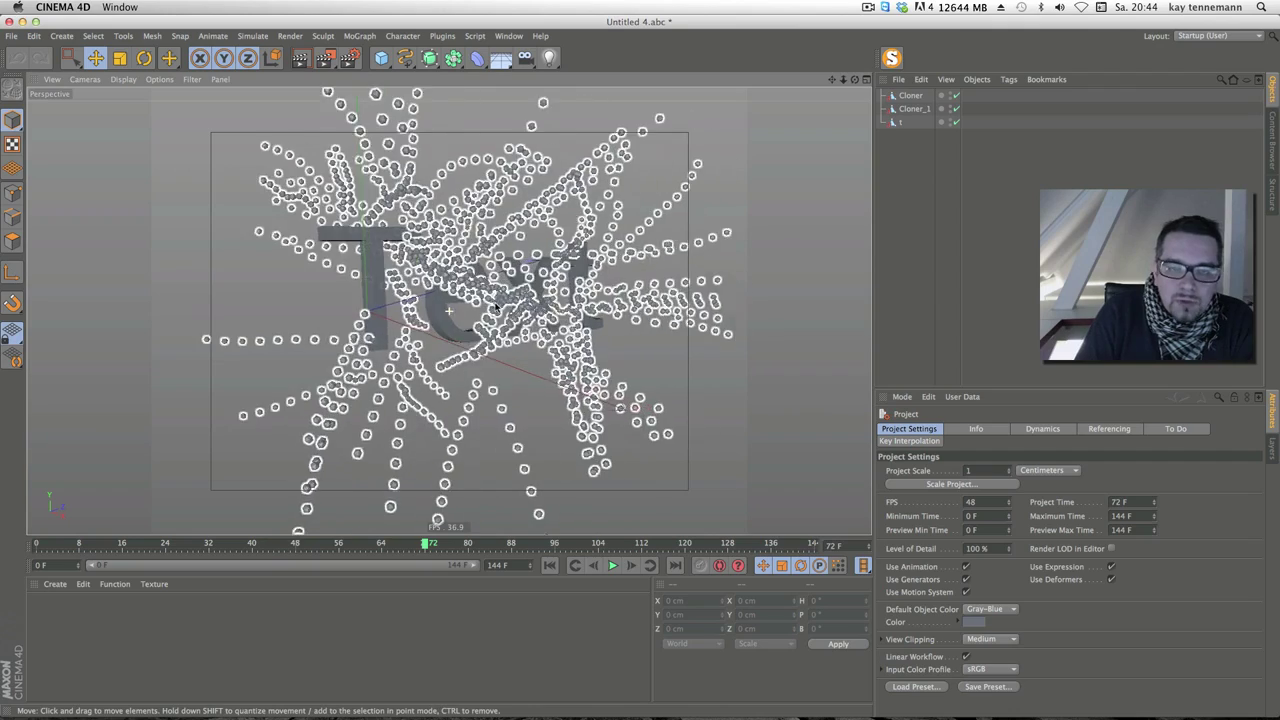
pyautogui.click(432, 551)
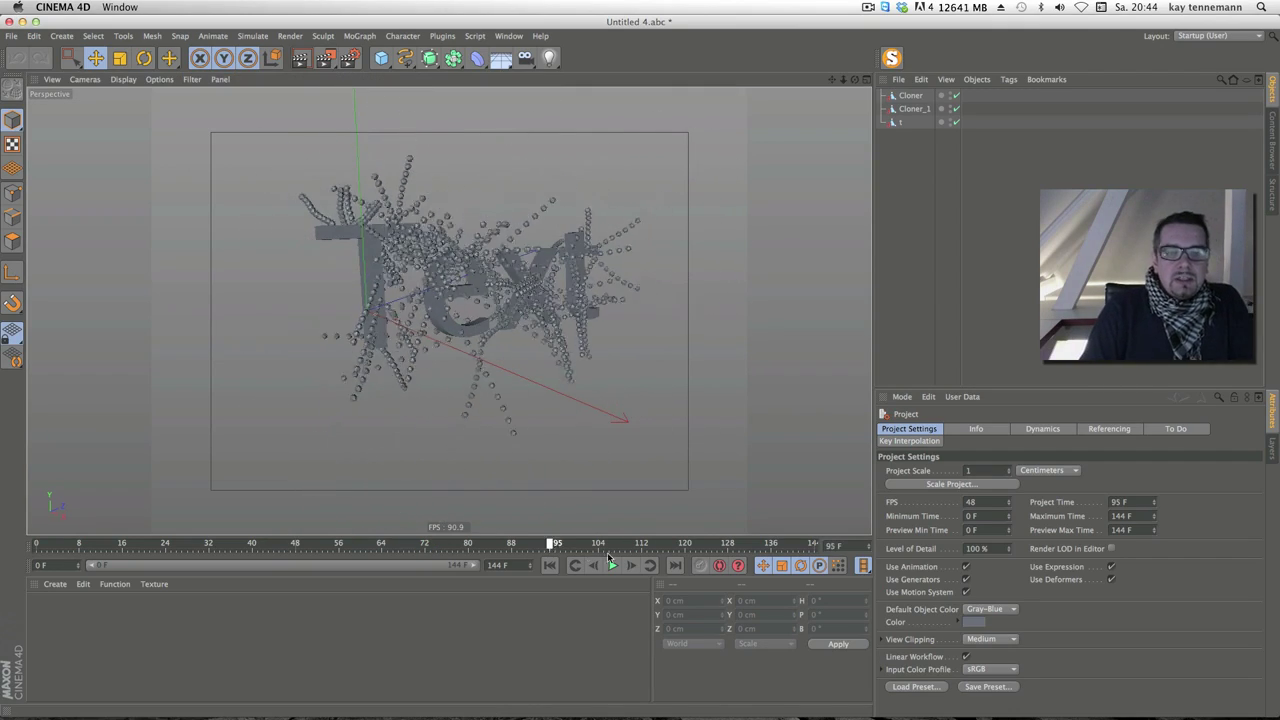
pyautogui.moveTo(432, 551)
pyautogui.mouseDown()
pyautogui.moveTo(104, 547)
pyautogui.moveTo(559, 549)
pyautogui.moveTo(786, 509)
pyautogui.moveTo(68, 543)
pyautogui.mouseUp()
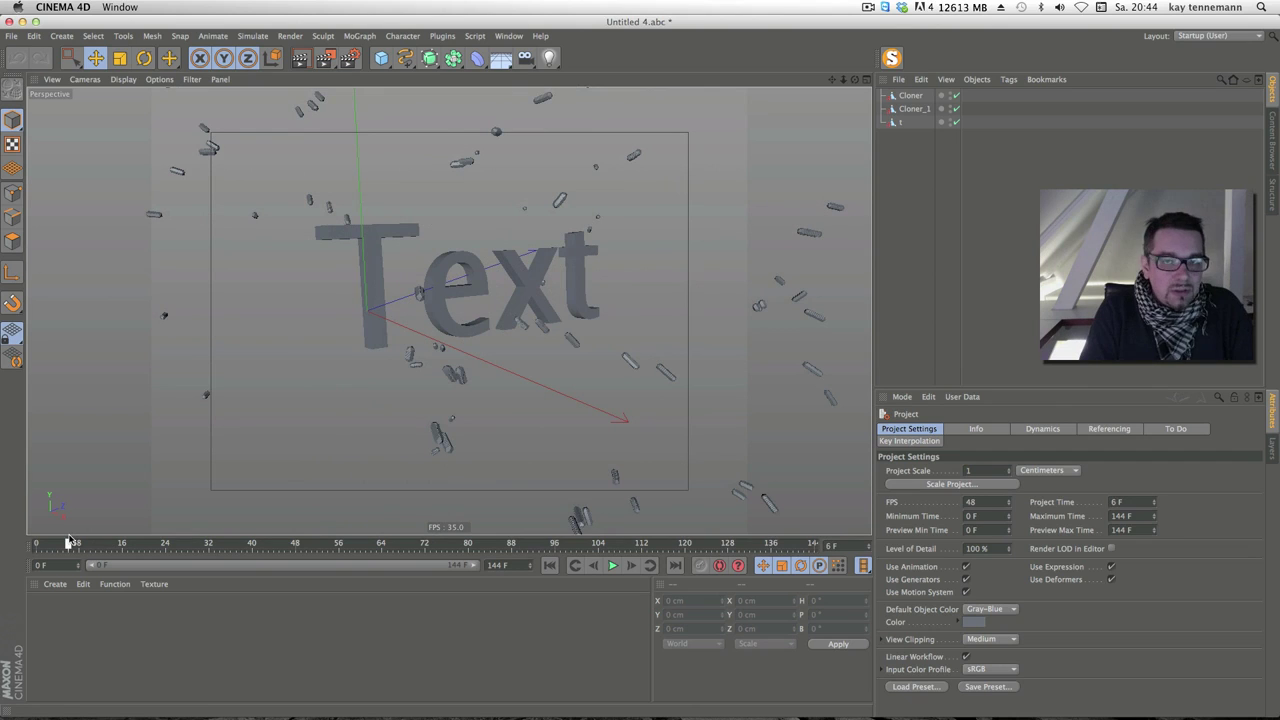
pyautogui.moveTo(68, 543)
pyautogui.mouseDown()
pyautogui.moveTo(768, 545)
pyautogui.moveTo(5, 530)
pyautogui.moveTo(349, 534)
pyautogui.moveTo(480, 503)
pyautogui.moveTo(726, 486)
pyautogui.moveTo(520, 514)
pyautogui.moveTo(163, 517)
pyautogui.moveTo(609, 520)
pyautogui.moveTo(343, 520)
pyautogui.moveTo(651, 517)
pyautogui.moveTo(120, 520)
pyautogui.moveTo(457, 520)
pyautogui.mouseUp()
# Strip the folder prefix from the Cloner's Alembic path, leaving just Untitled 4.abc
pyautogui.click(910, 96)
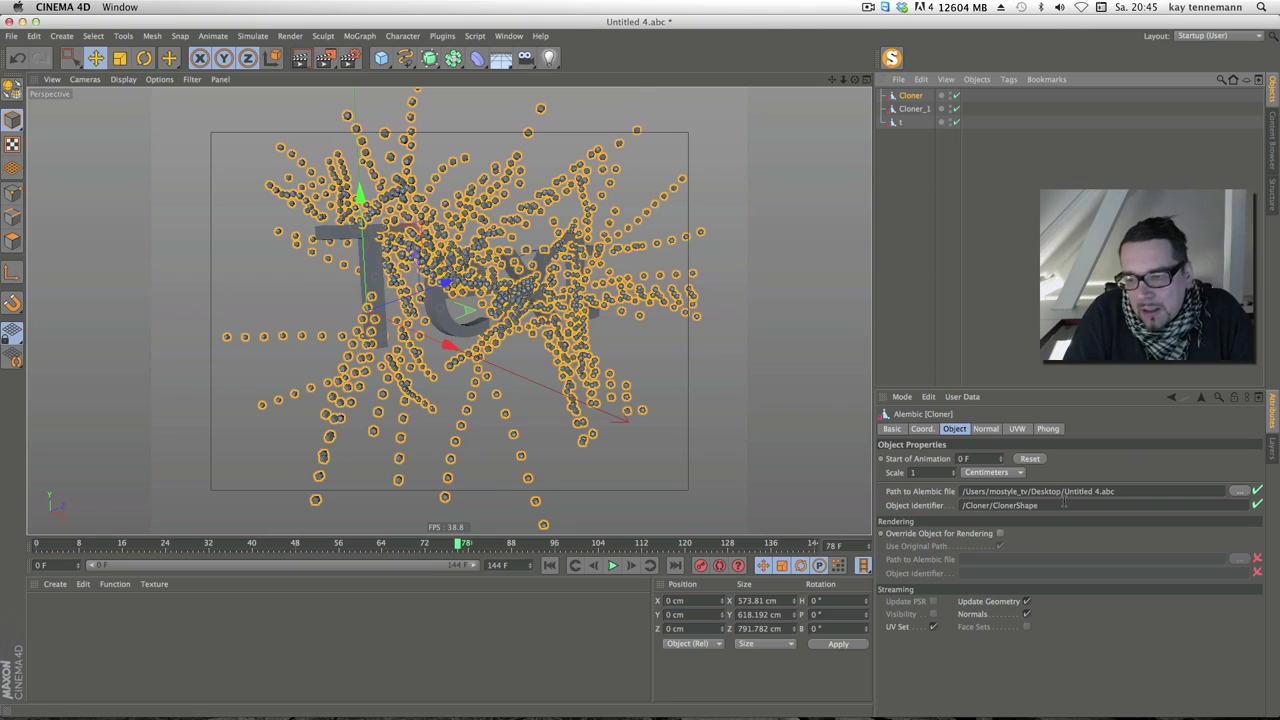
pyautogui.moveTo(1066, 491); pyautogui.dragTo(962, 491)
pyautogui.press('BackSpace')
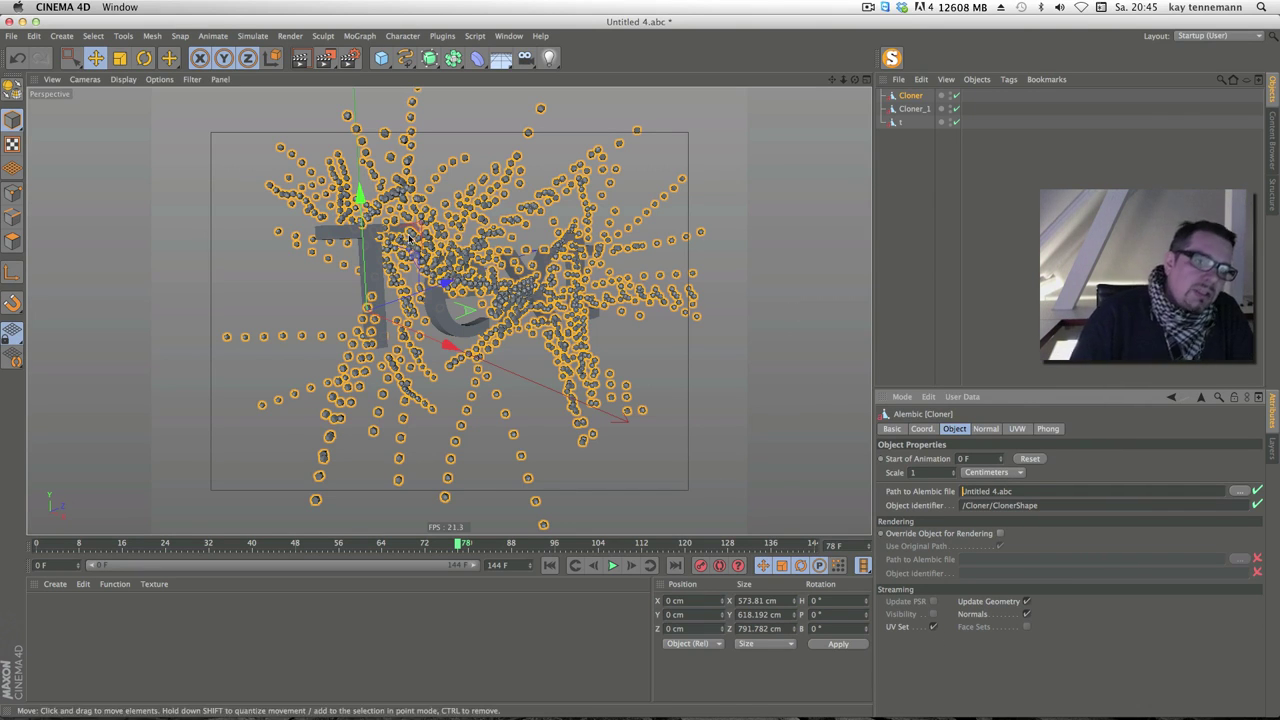
# Close all projects (Untitled 4.abc, Untitled 3, Untitled 2) without saving any changes
pyautogui.click(11, 36)
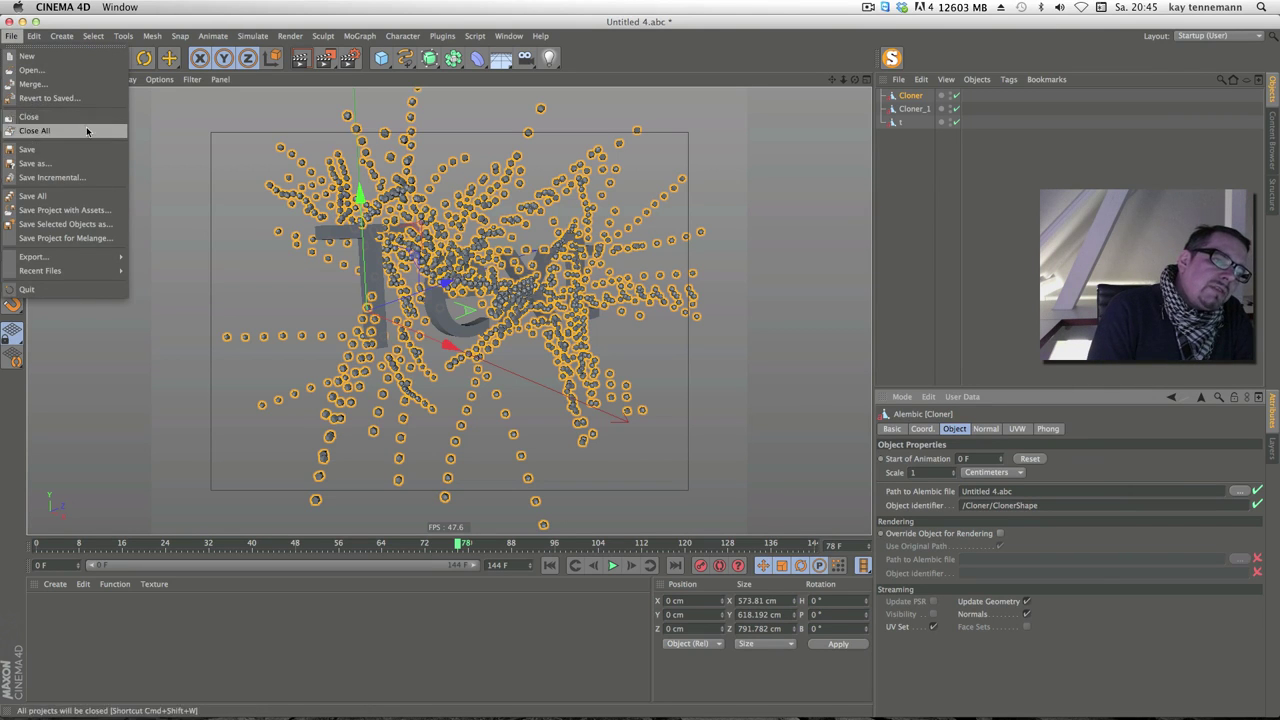
pyautogui.click(60, 130)
pyautogui.click(592, 249)
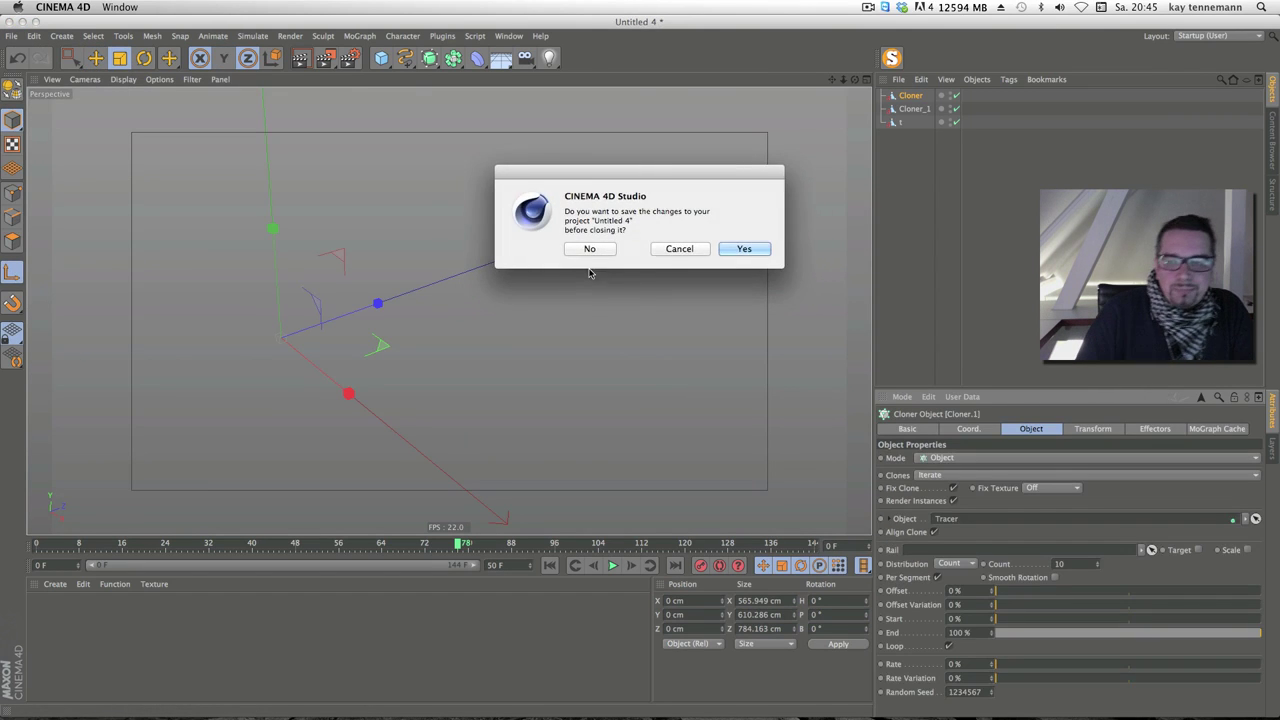
pyautogui.click(591, 253)
pyautogui.click(592, 248)
pyautogui.click(588, 252)
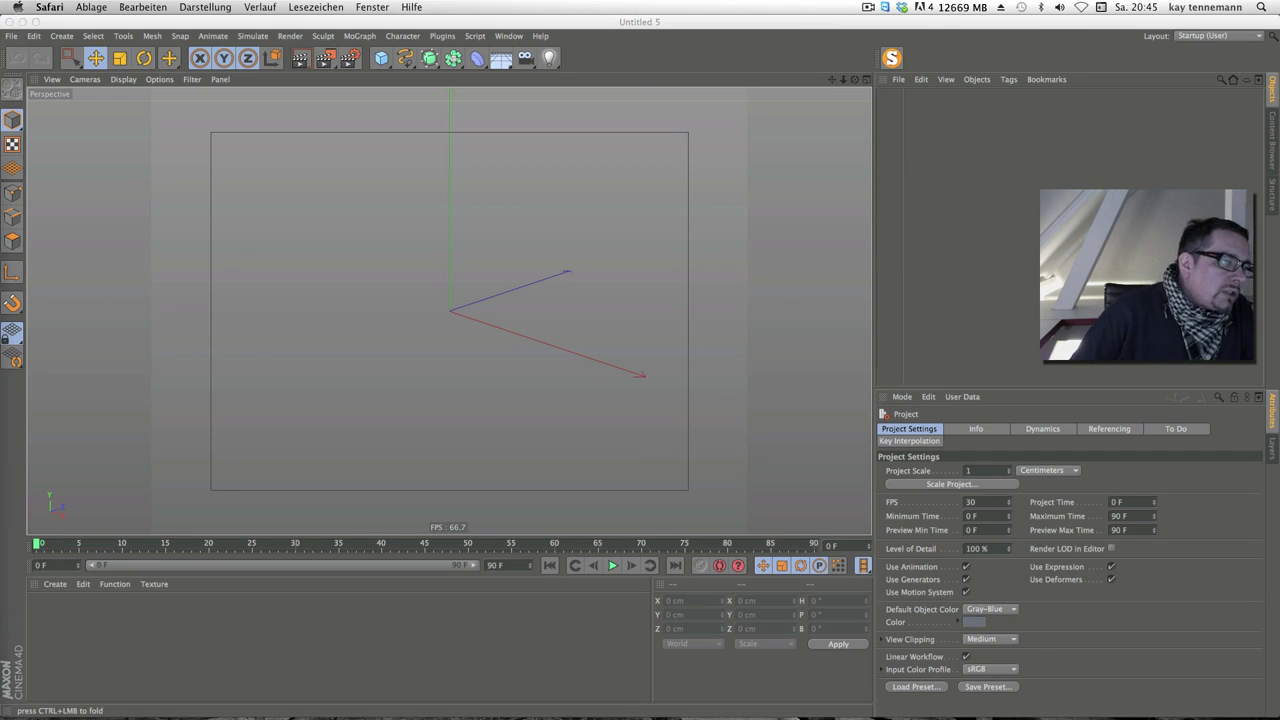
# Add a Null object to the fresh Untitled 5 scene
pyautogui.press('super+Tab')
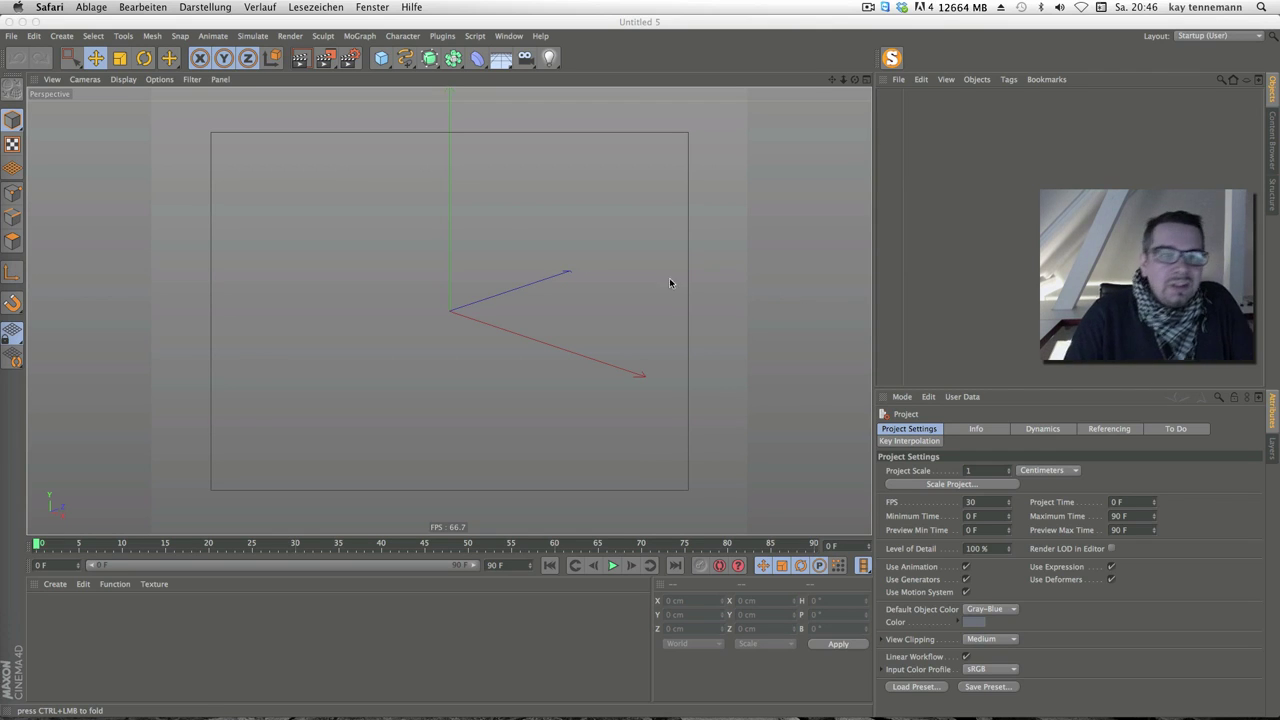
pyautogui.click(360, 36)
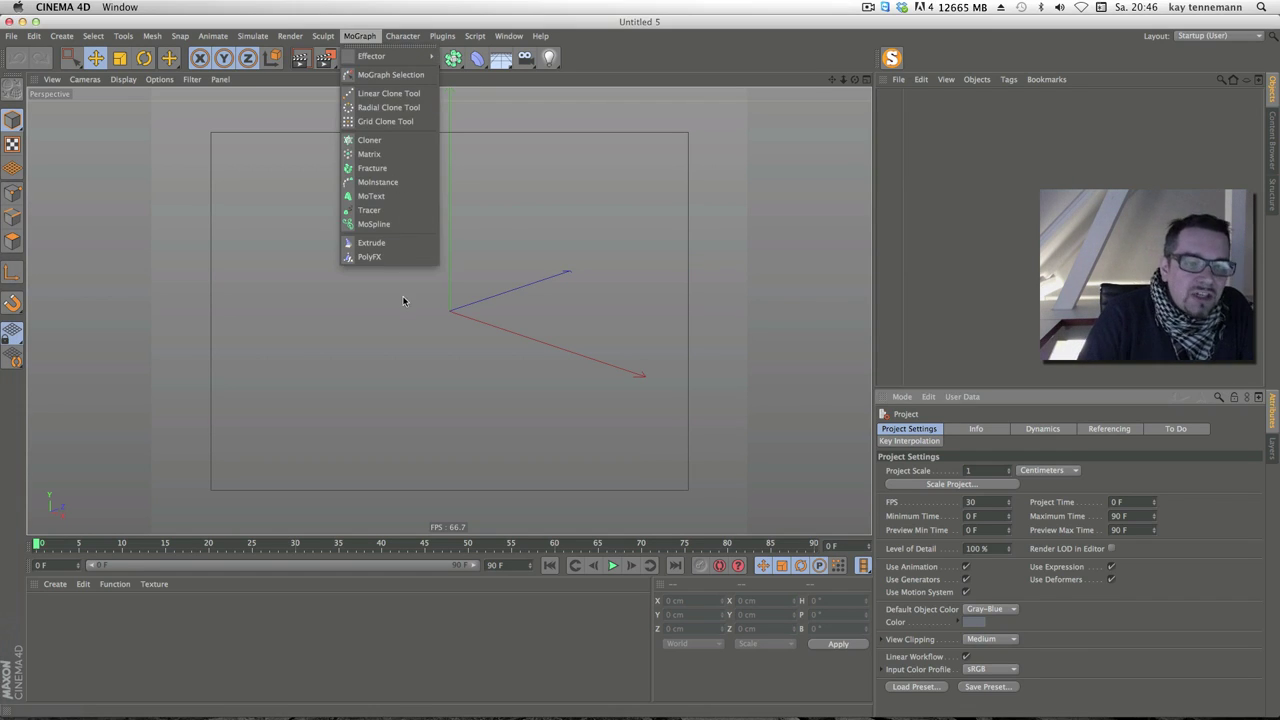
pyautogui.click(411, 160)
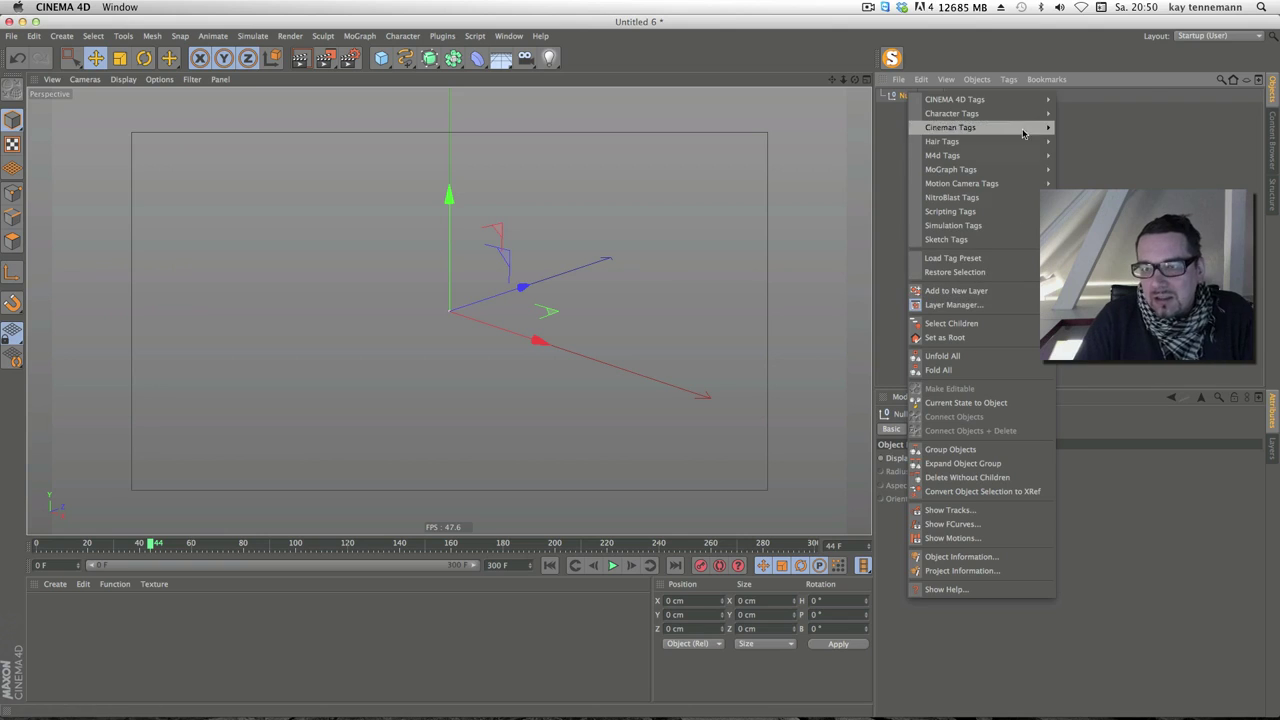
# Give the Null a Vibrate tag: position enabled, 200 cm amplitude on X/Y/Z, frequency 1; play it back
pyautogui.moveTo(955, 99)
pyautogui.click(1132, 408)
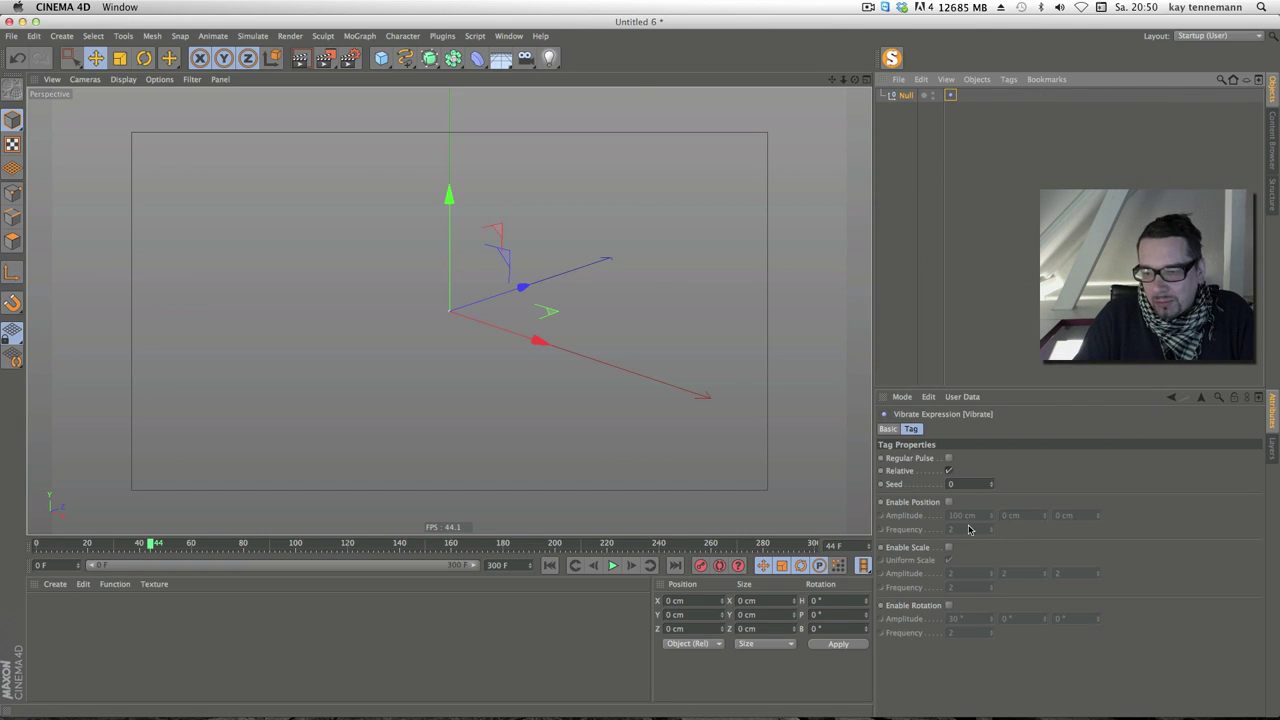
pyautogui.click(948, 501)
pyautogui.click(1010, 515)
pyautogui.write('20')
pyautogui.write('1')
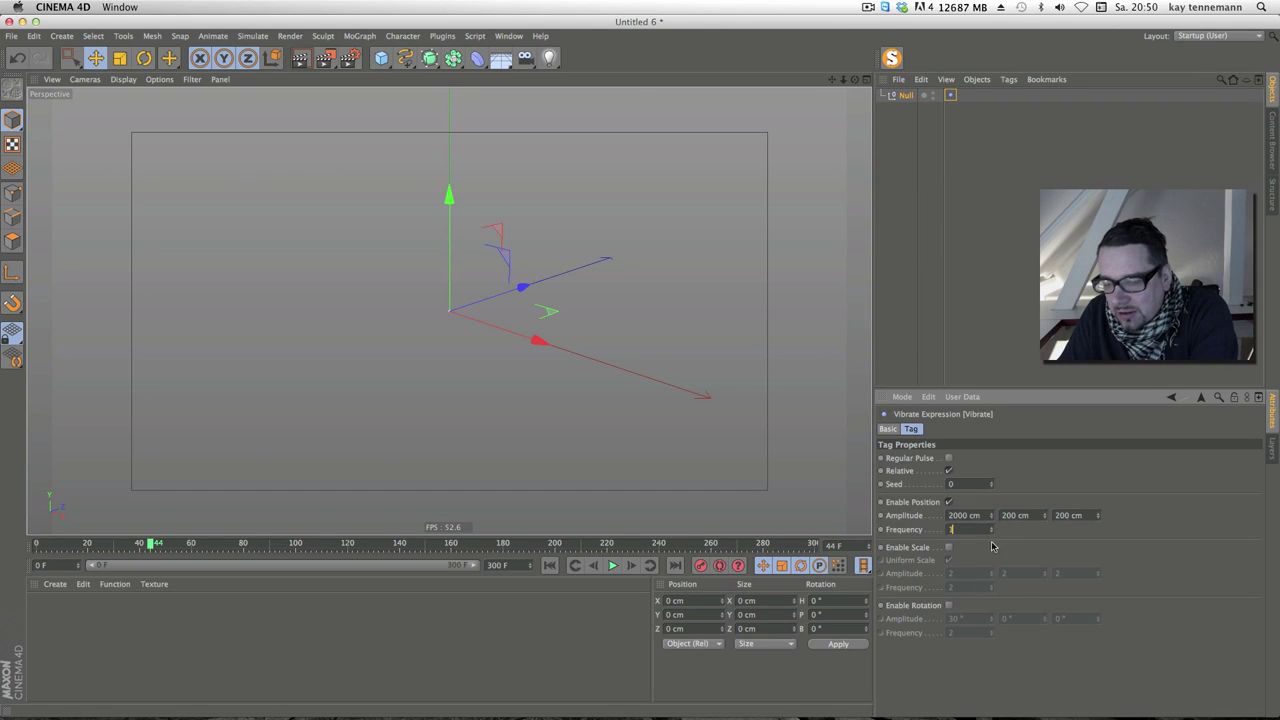
pyautogui.hotkey('shift', 'Tab')
pyautogui.write('200')
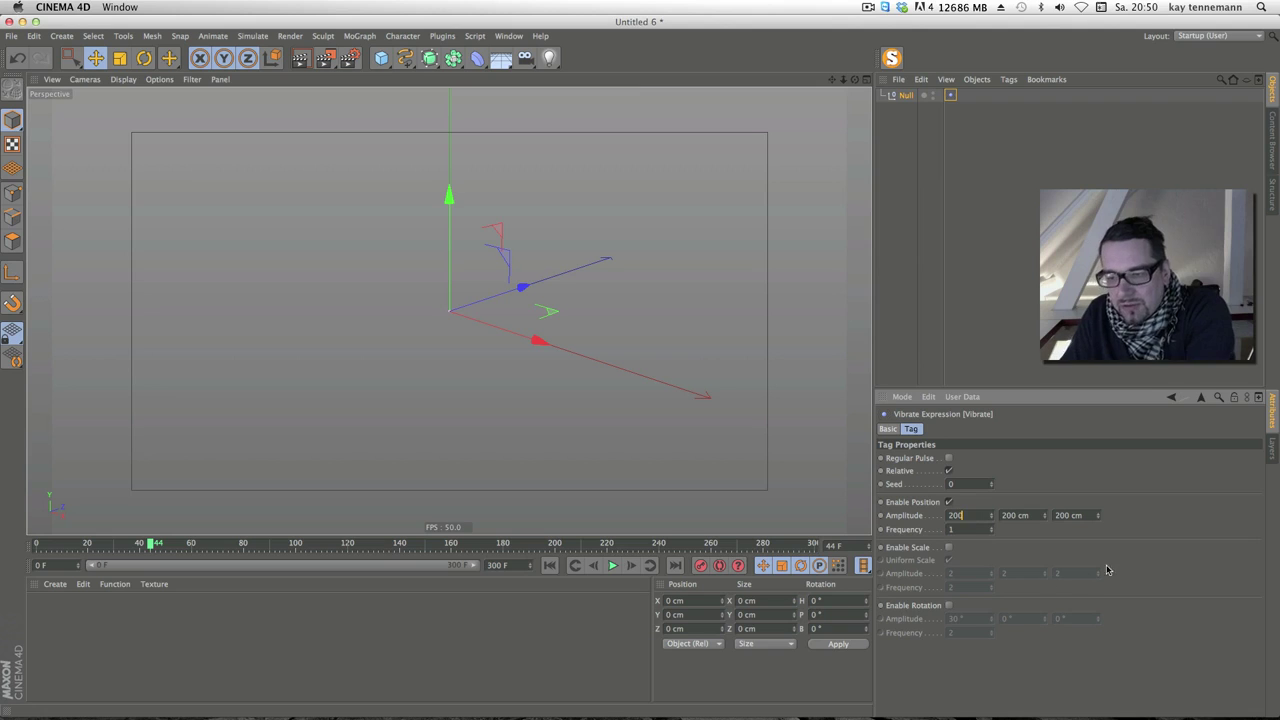
pyautogui.click(549, 565)
pyautogui.click(612, 565)
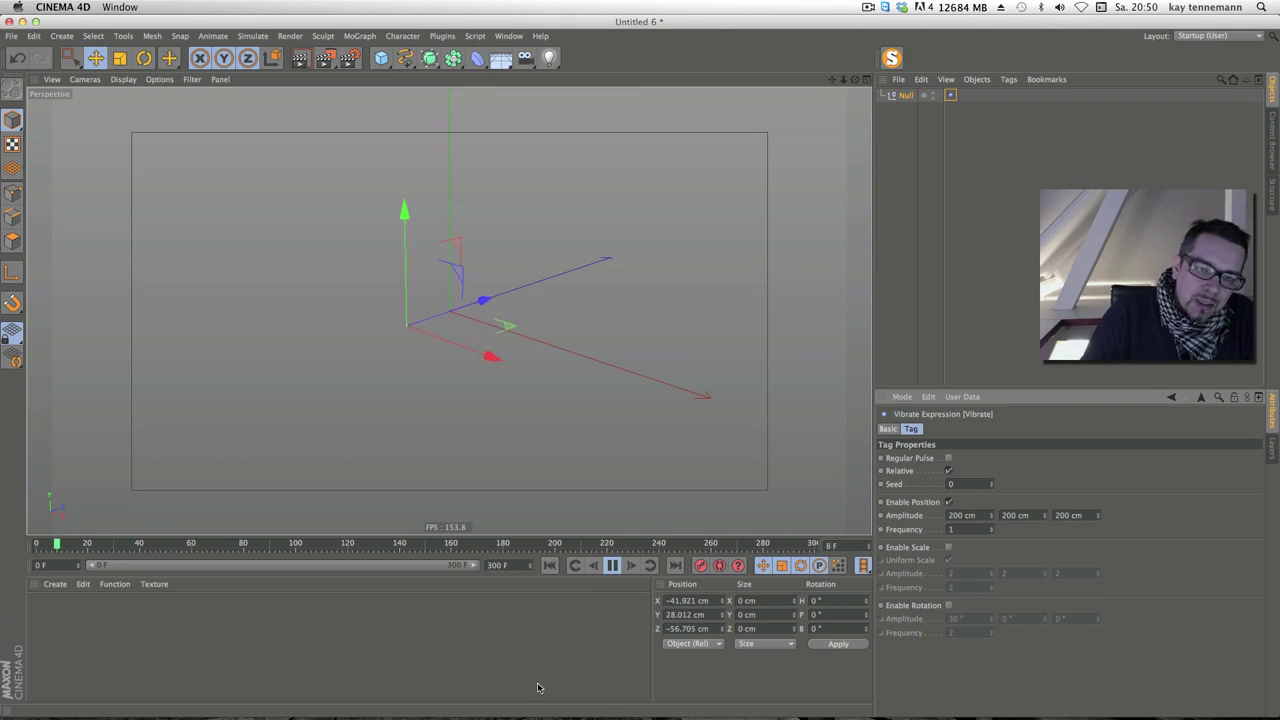
pyautogui.click(357, 160)
pyautogui.click(359, 36)
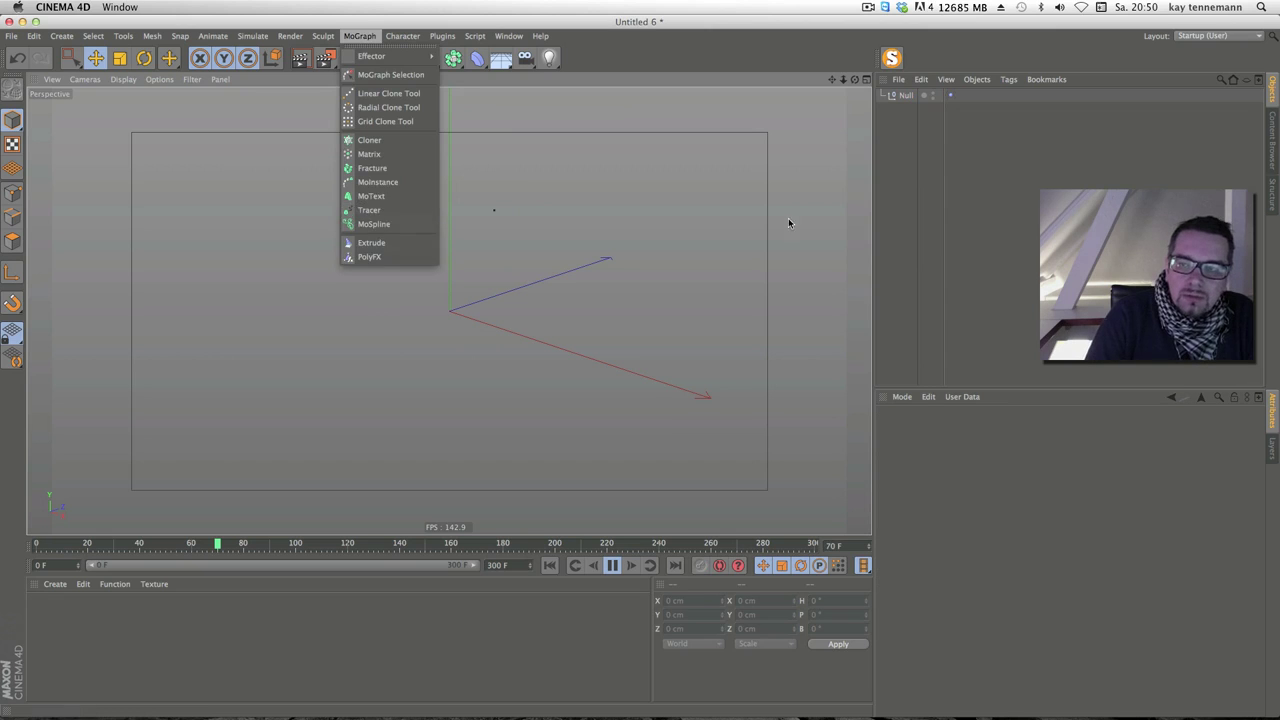
# Add a Tracer following the vibrating Null, limited From End with amount 25, and watch its trail
pyautogui.click(905, 95)
pyautogui.click(359, 36)
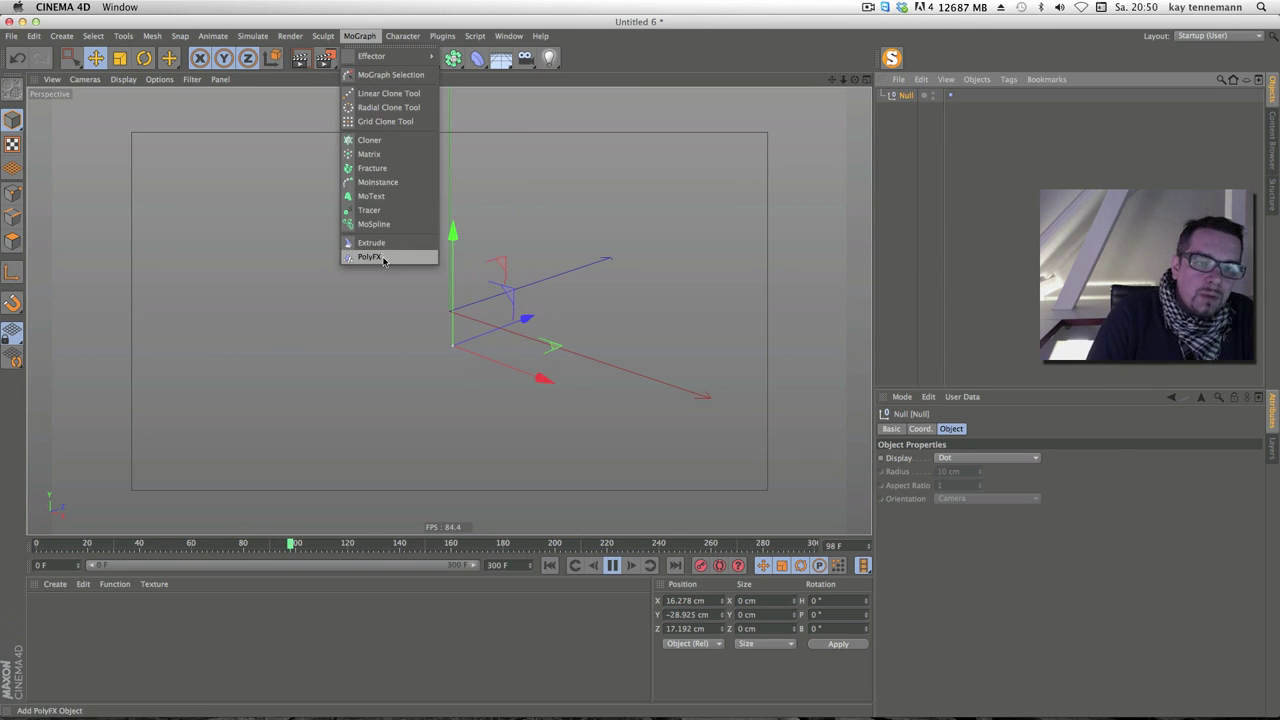
pyautogui.click(378, 210)
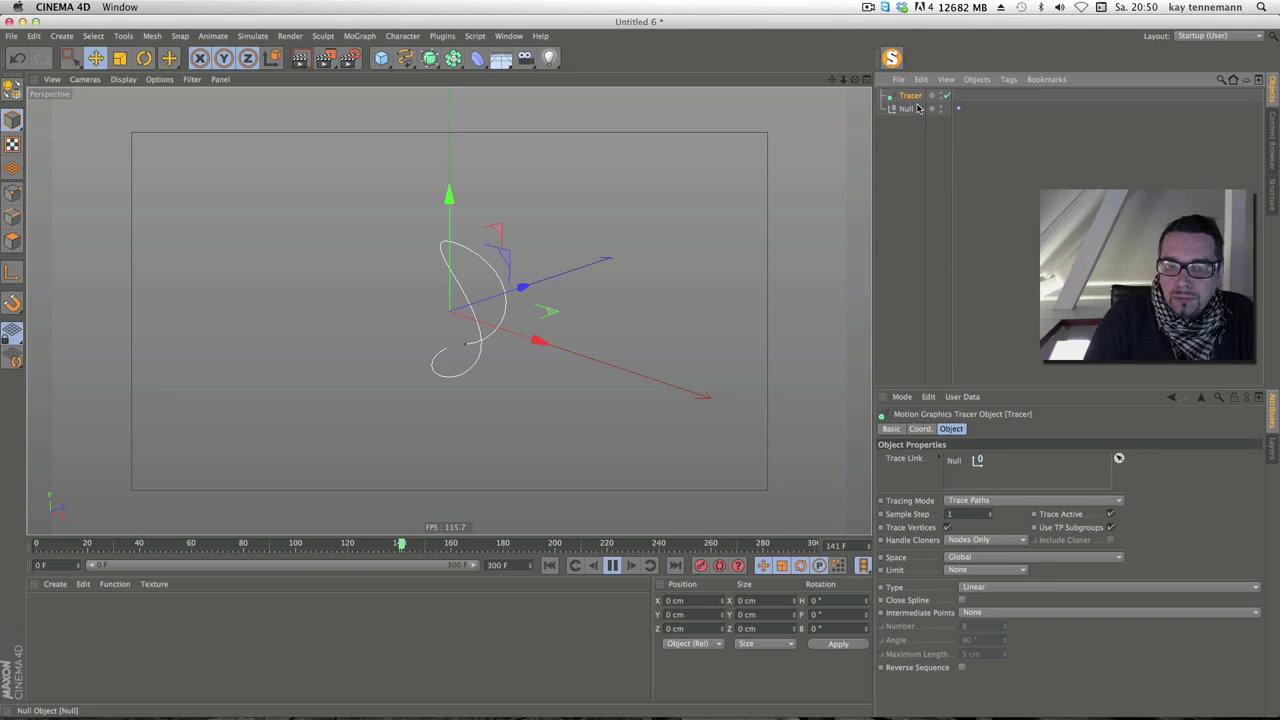
pyautogui.click(979, 570)
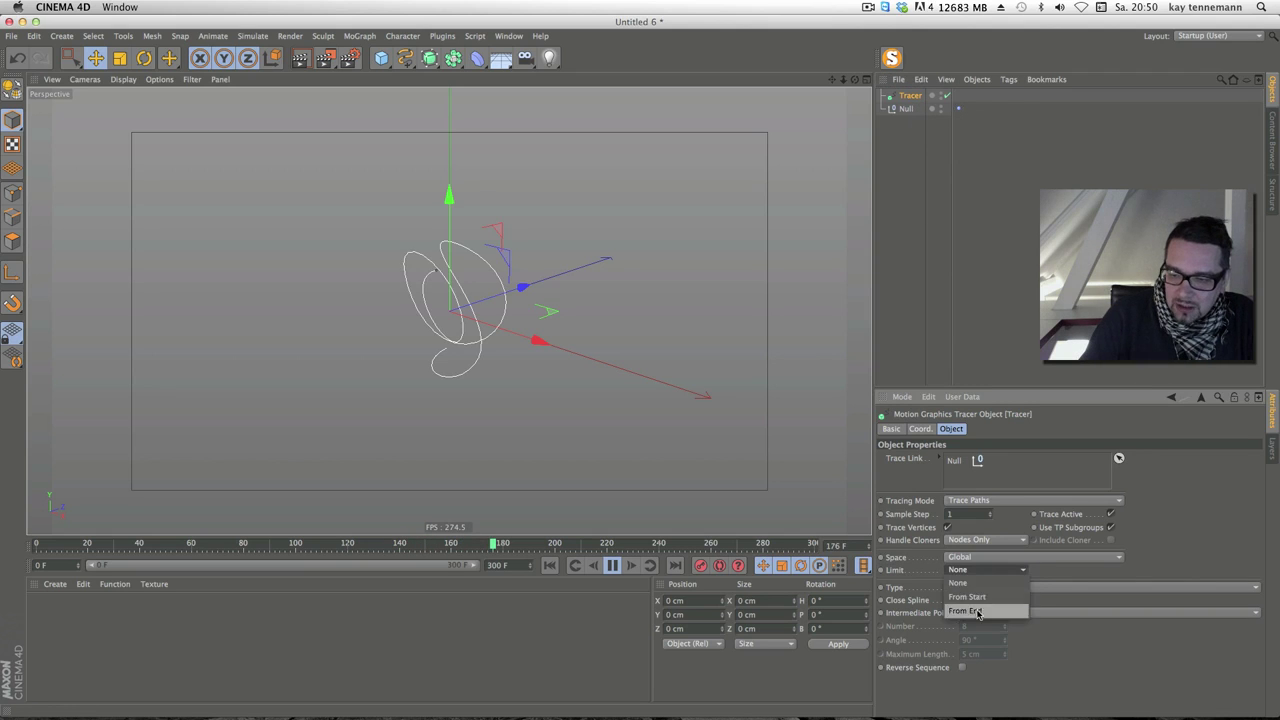
pyautogui.click(965, 610)
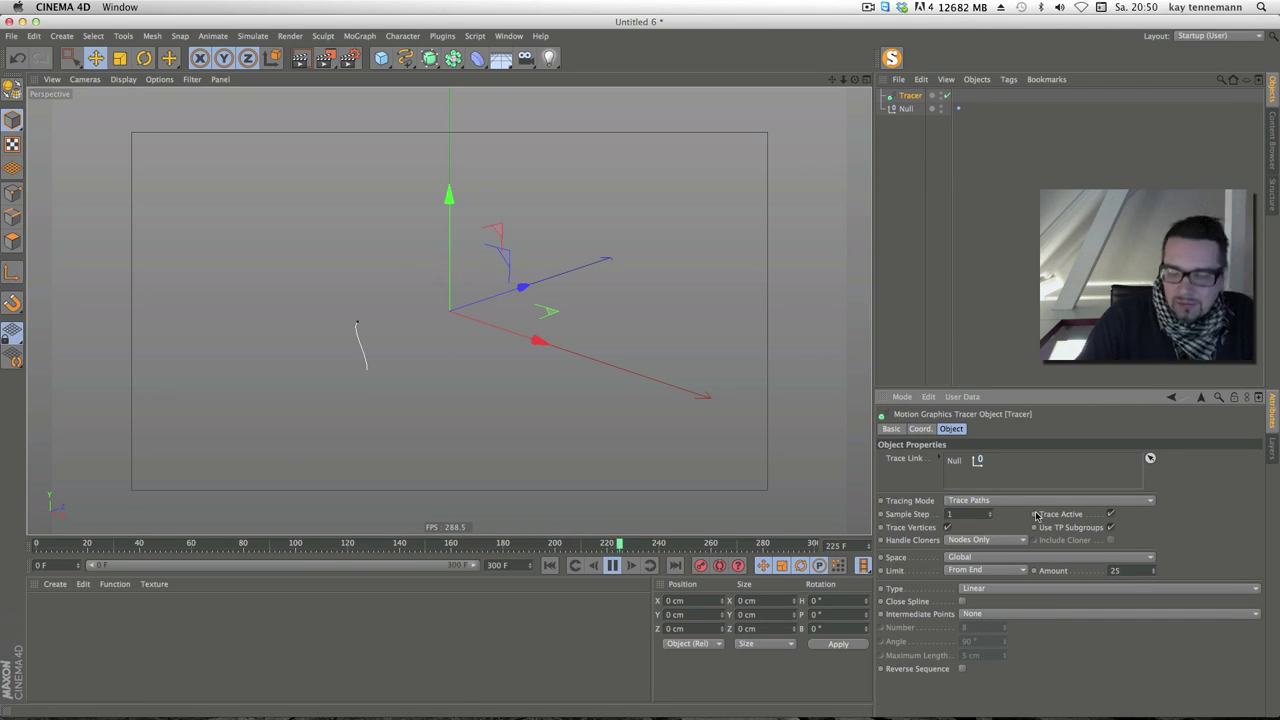
pyautogui.click(903, 227)
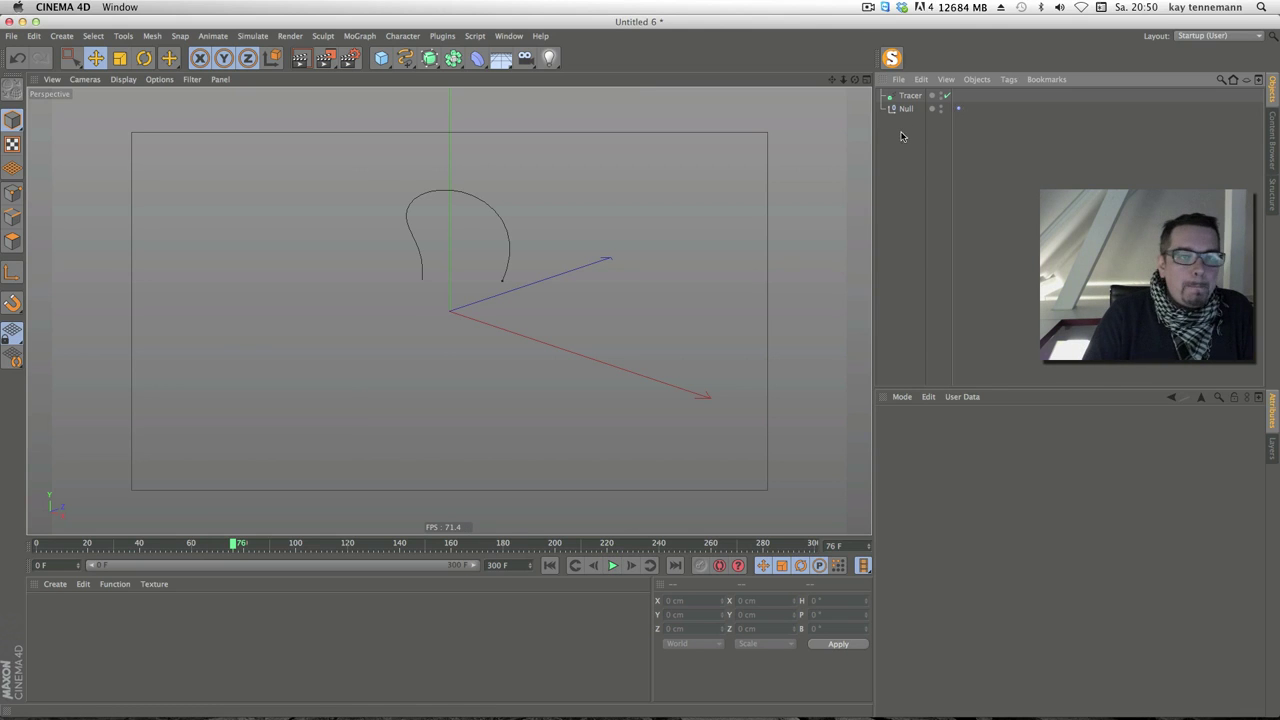
pyautogui.click(911, 96)
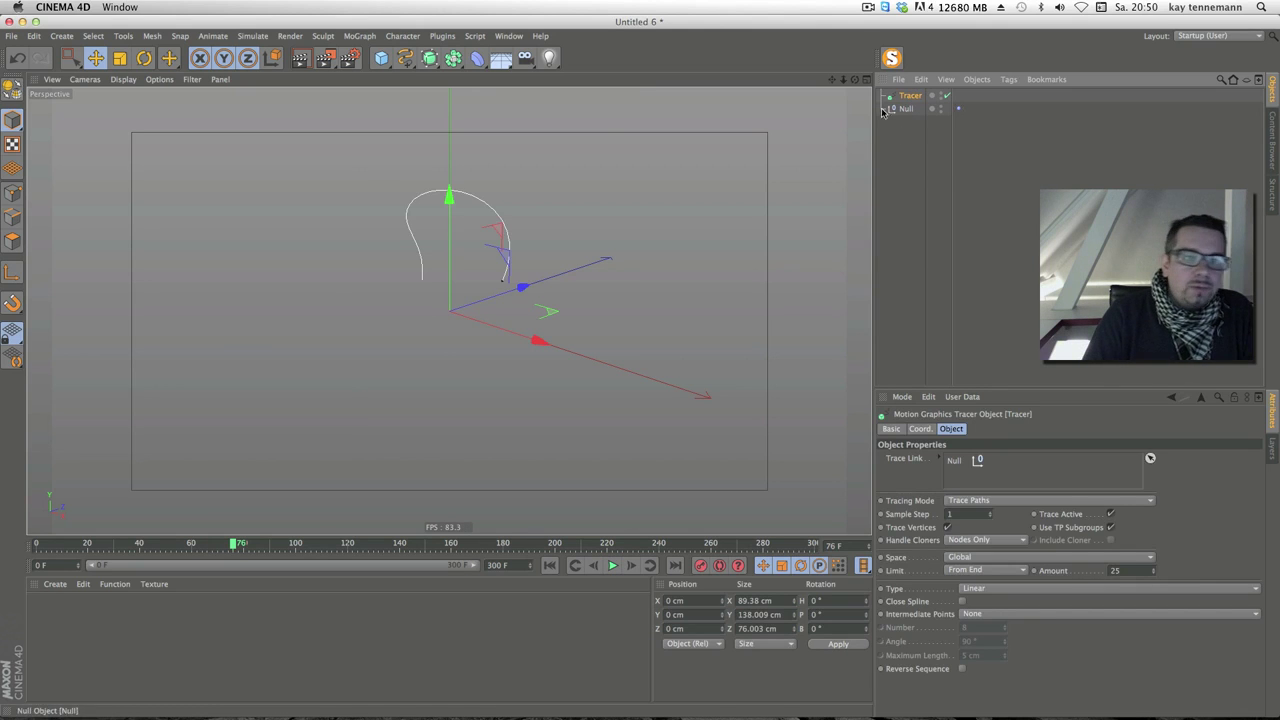
pyautogui.click(359, 36)
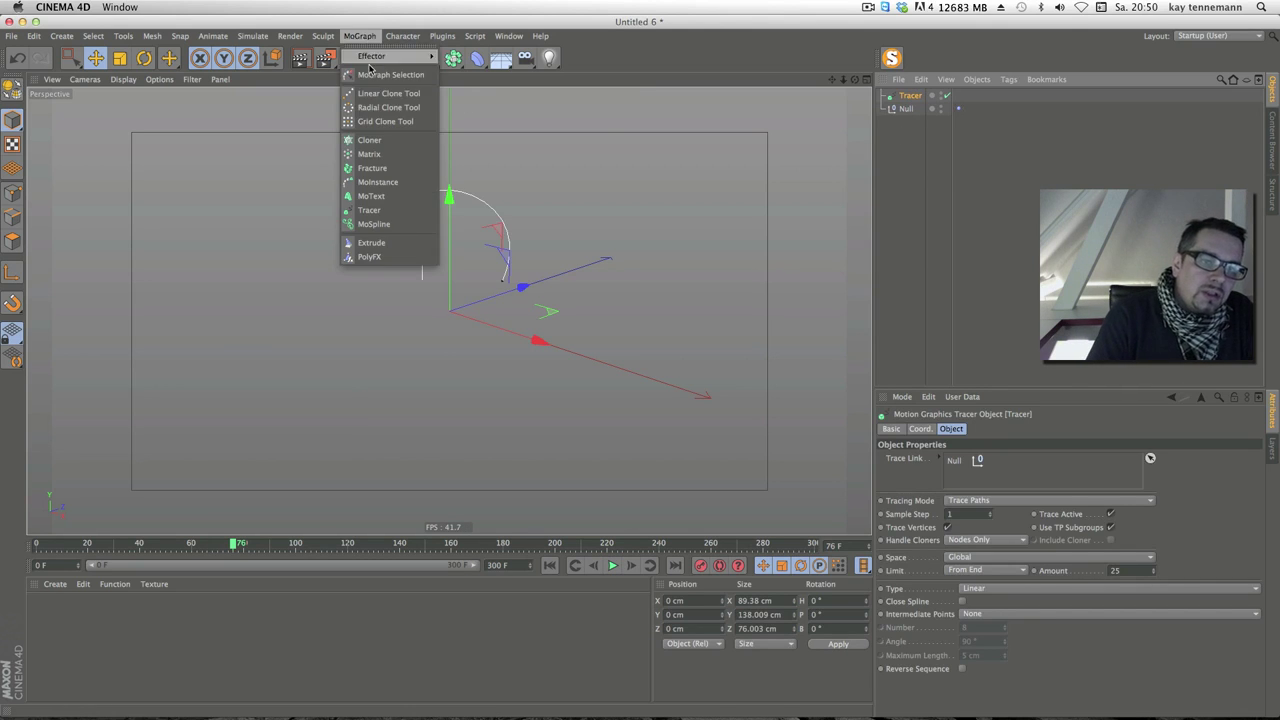
# Add a Object-mode Matrix sourced from the Tracer with Vertex distribution, then play and rewind
pyautogui.click(370, 154)
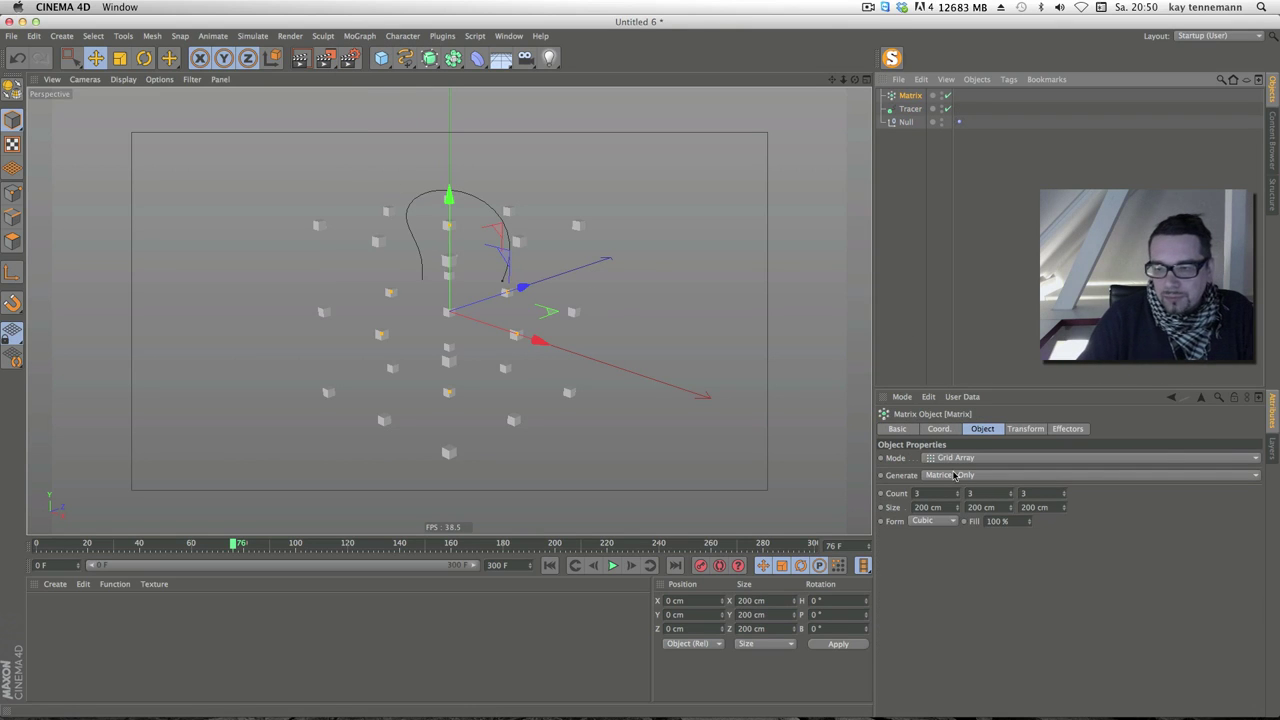
pyautogui.click(944, 458)
pyautogui.click(946, 471)
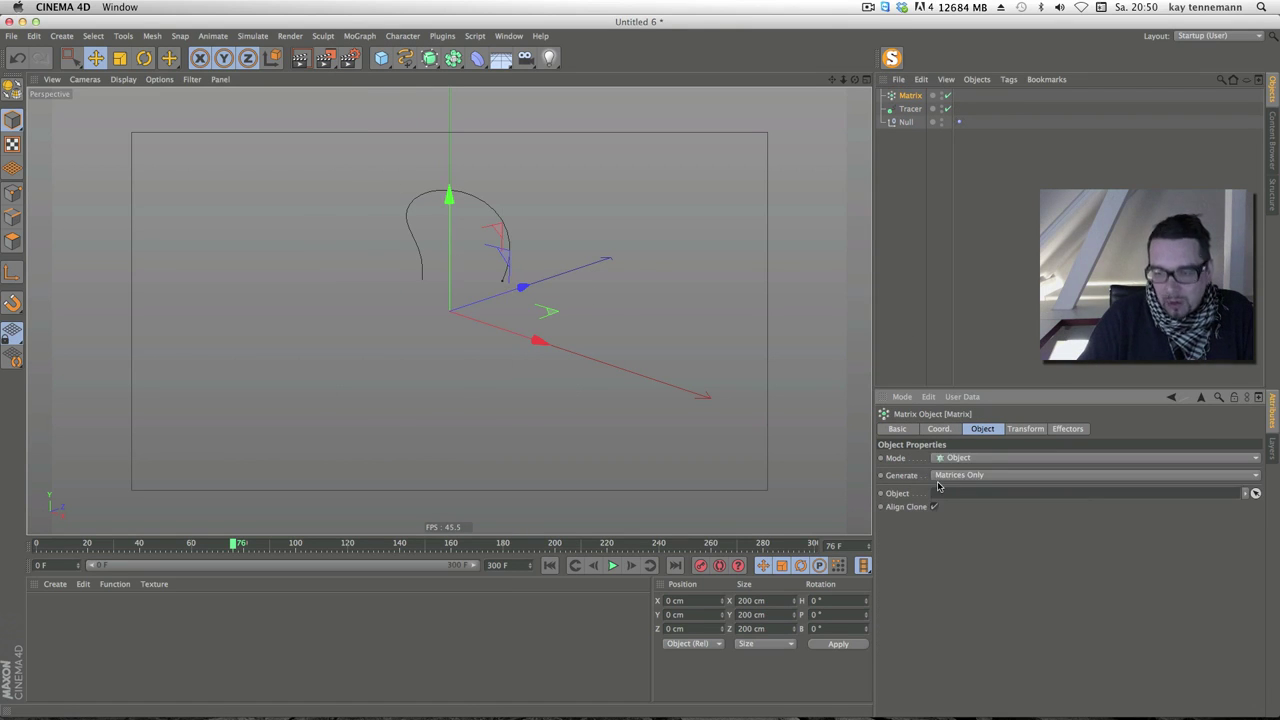
pyautogui.moveTo(909, 108); pyautogui.dragTo(960, 494)
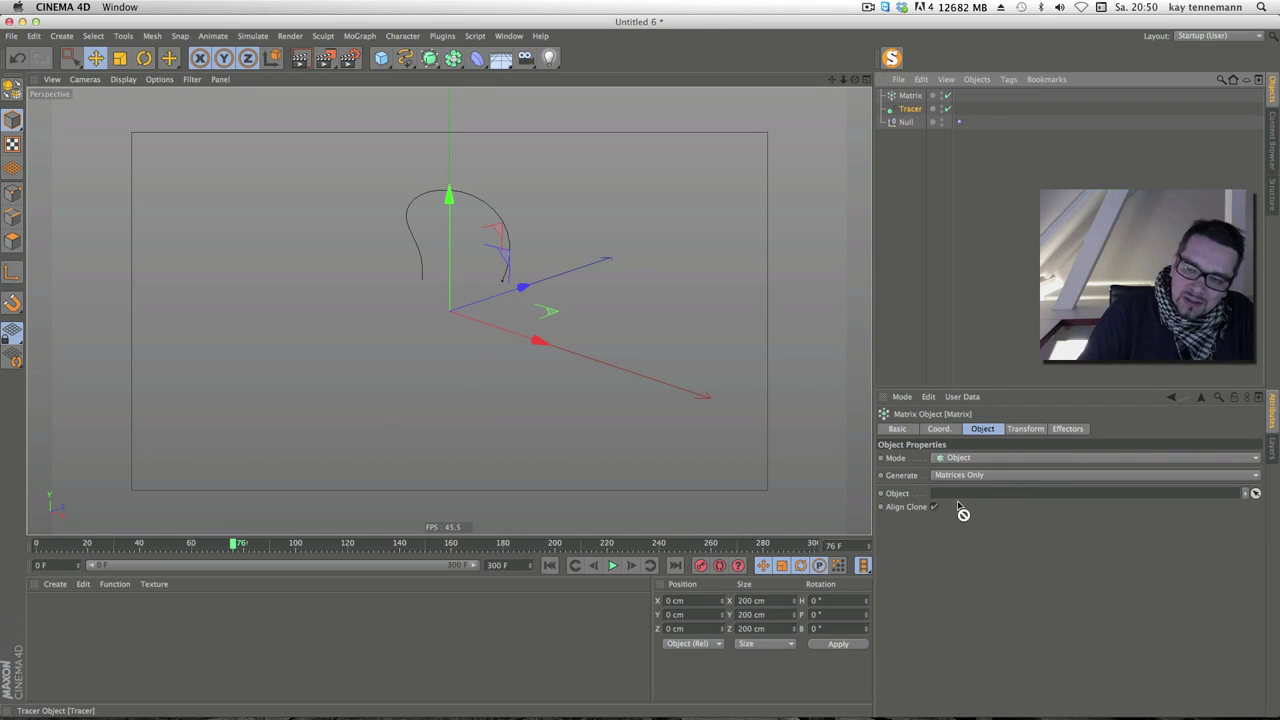
pyautogui.click(549, 565)
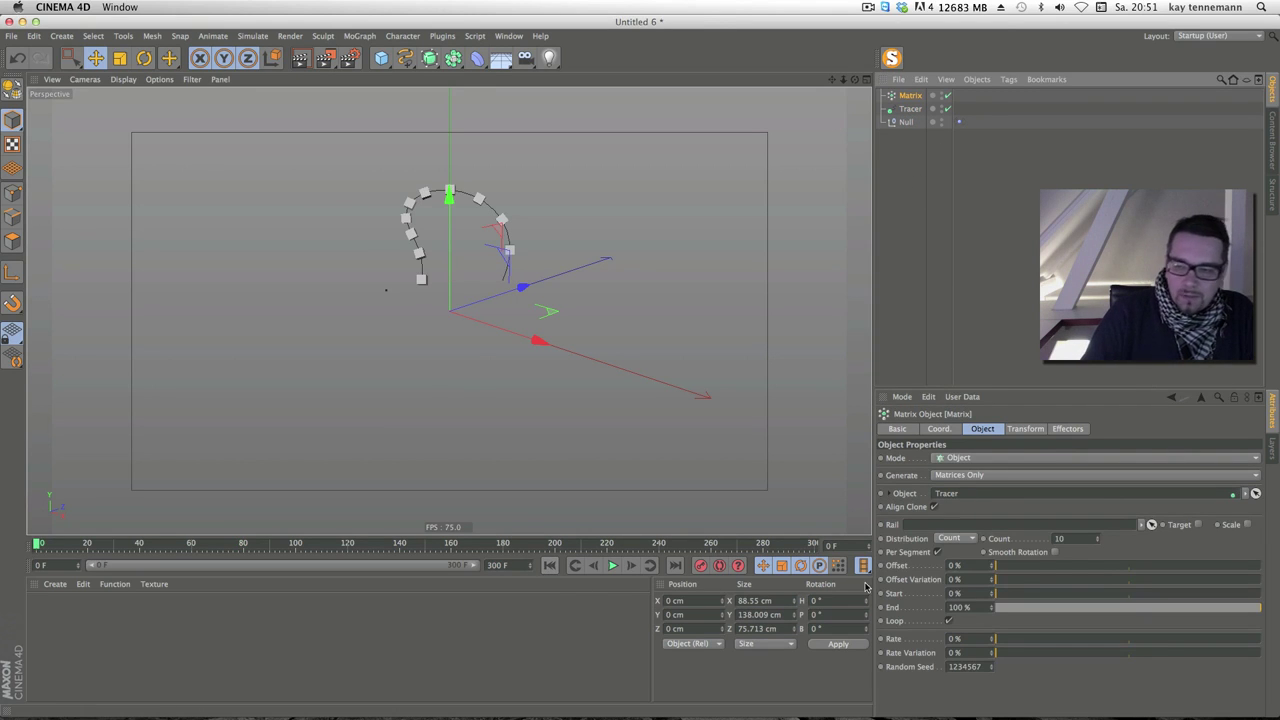
pyautogui.click(950, 538)
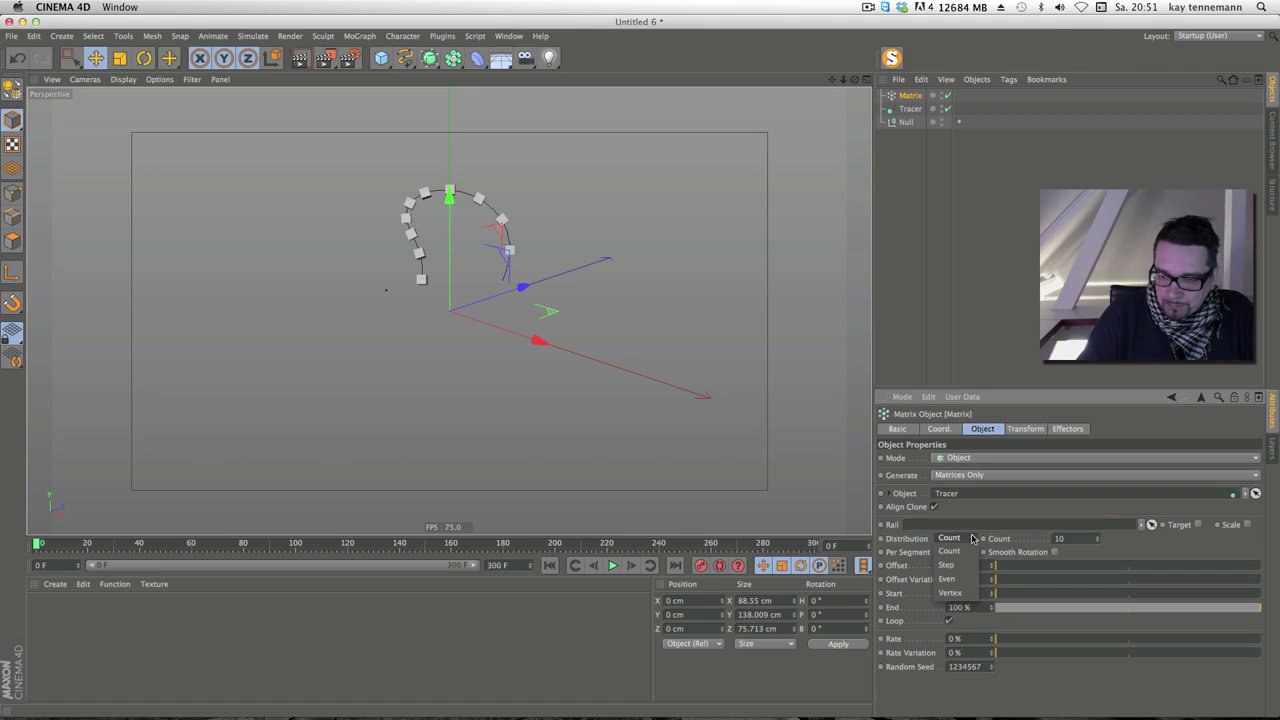
pyautogui.click(951, 593)
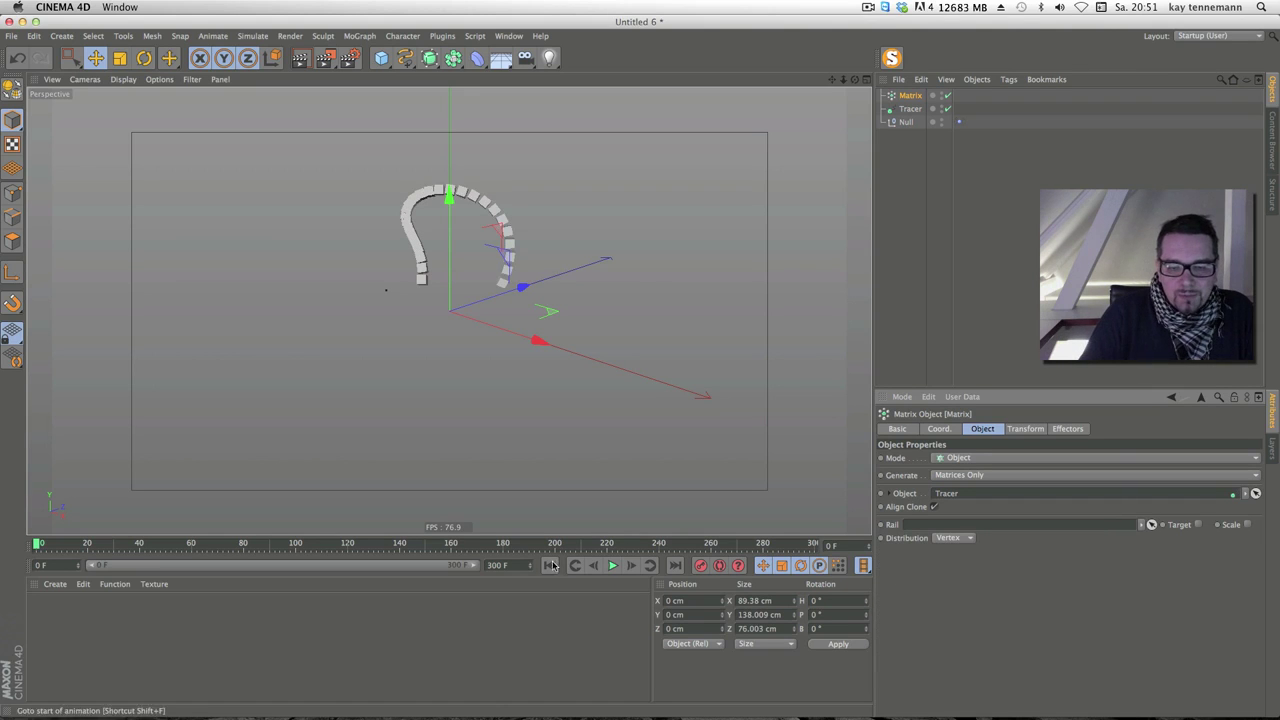
pyautogui.click(612, 567)
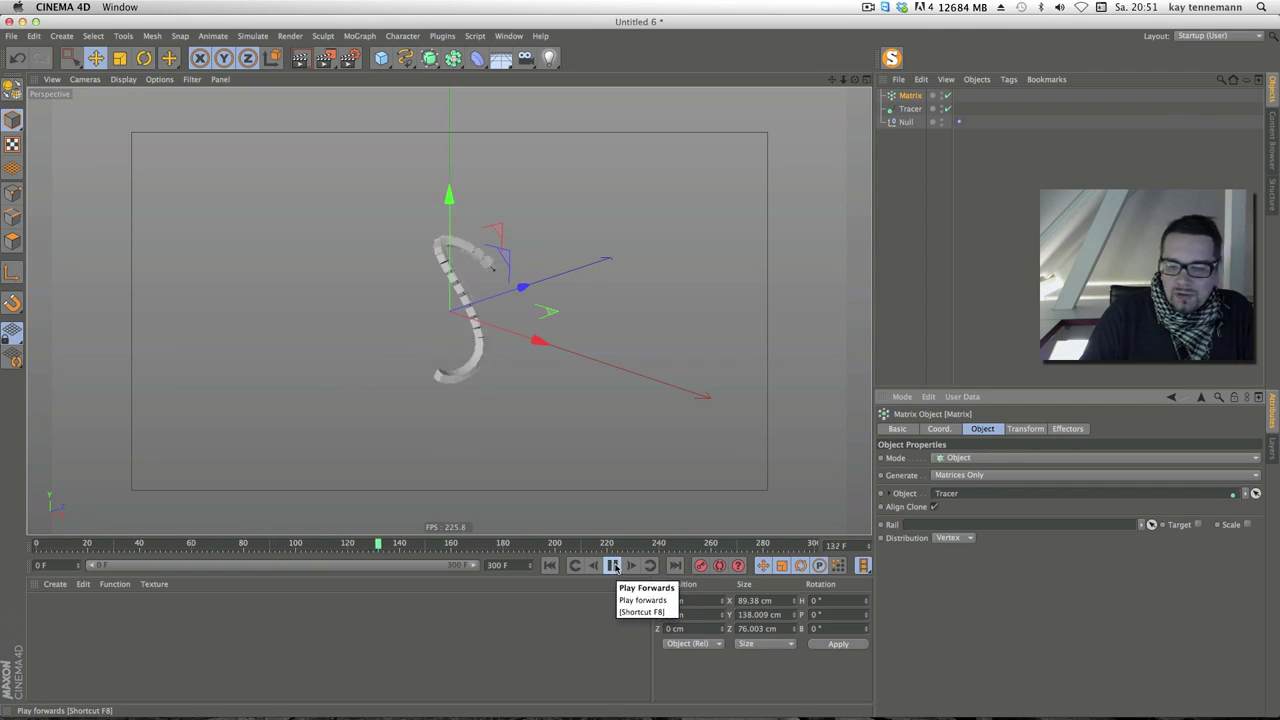
pyautogui.click(614, 566)
pyautogui.click(549, 565)
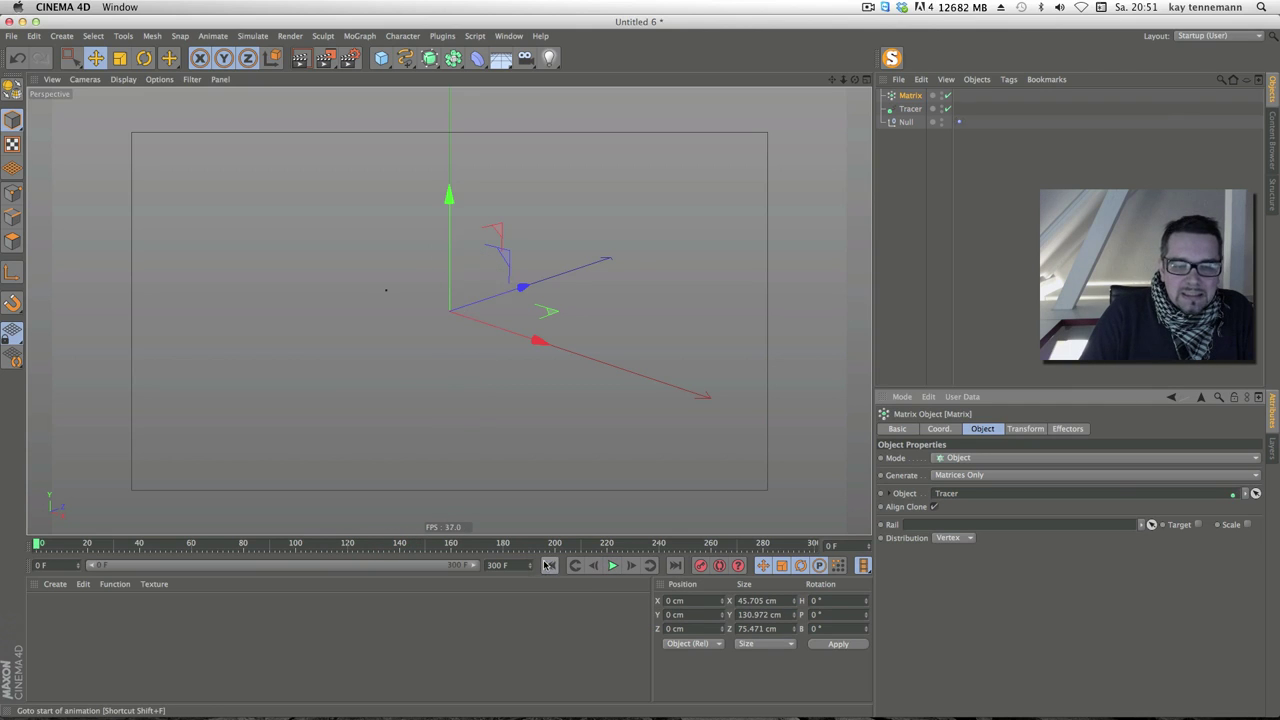
# Add a MoGraph Cache tag to the Matrix, bake it, and play back the cache
pyautogui.rightClick(912, 96)
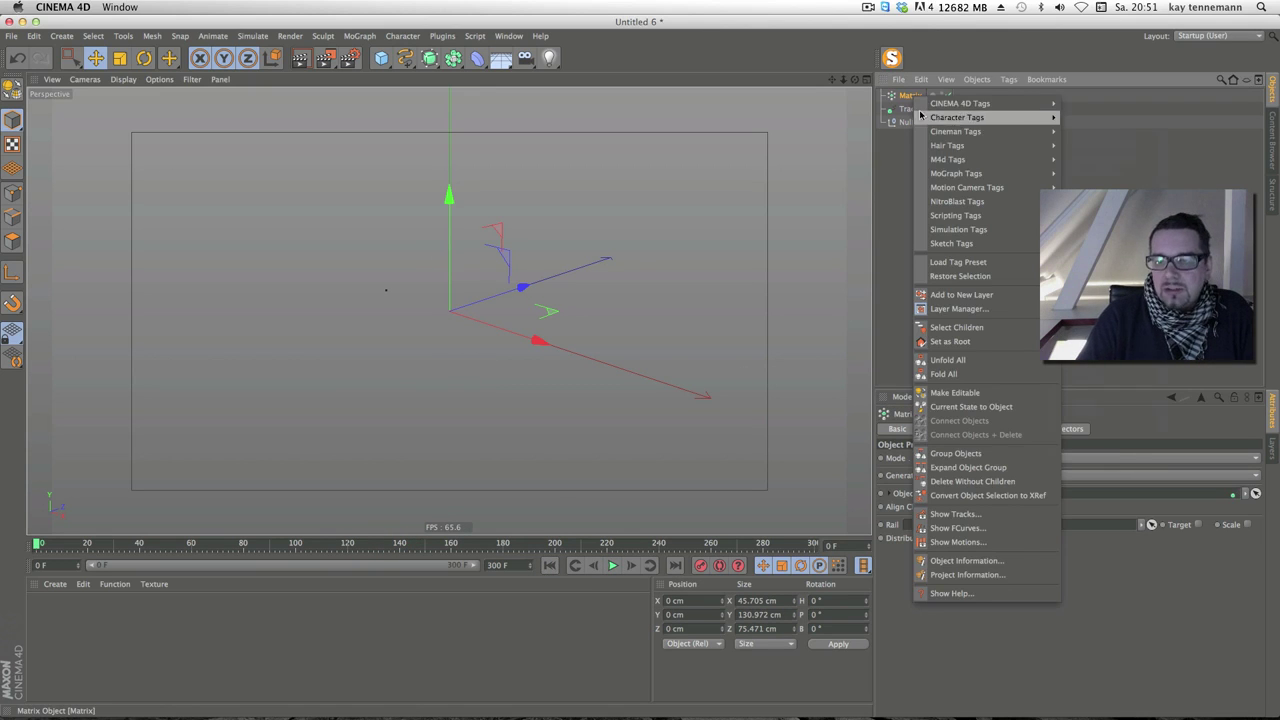
pyautogui.moveTo(956, 173)
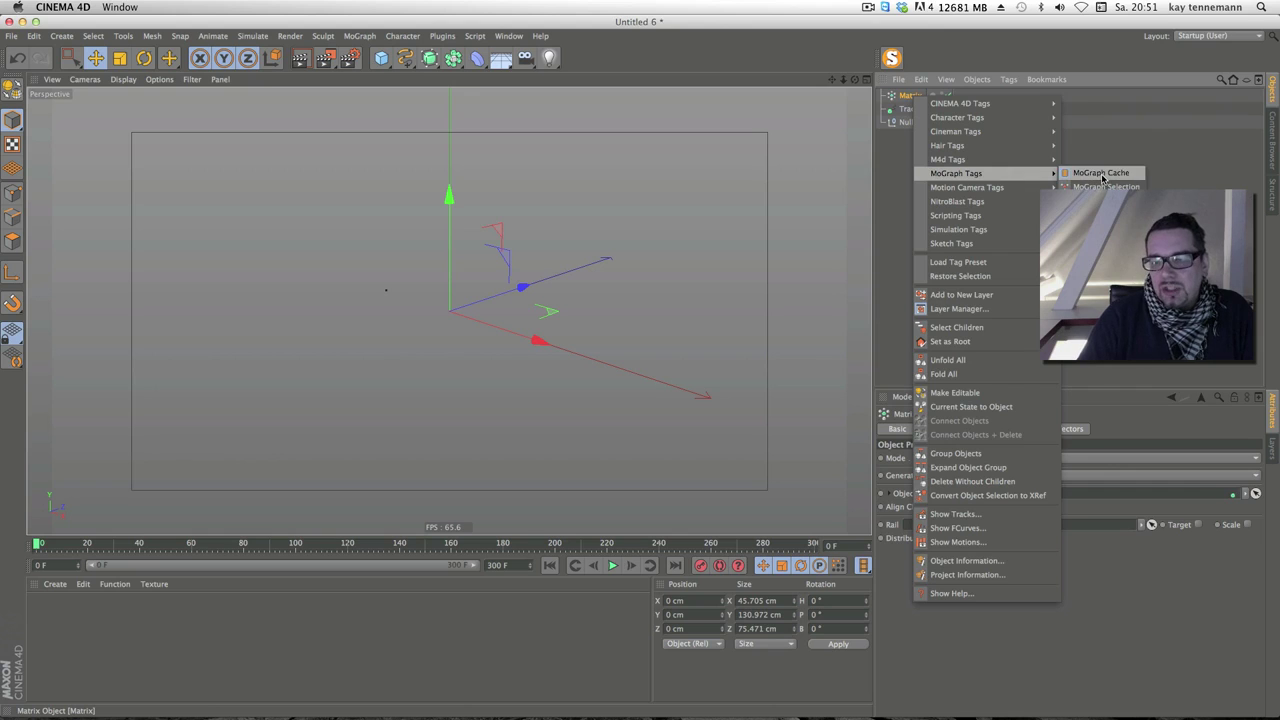
pyautogui.click(1102, 174)
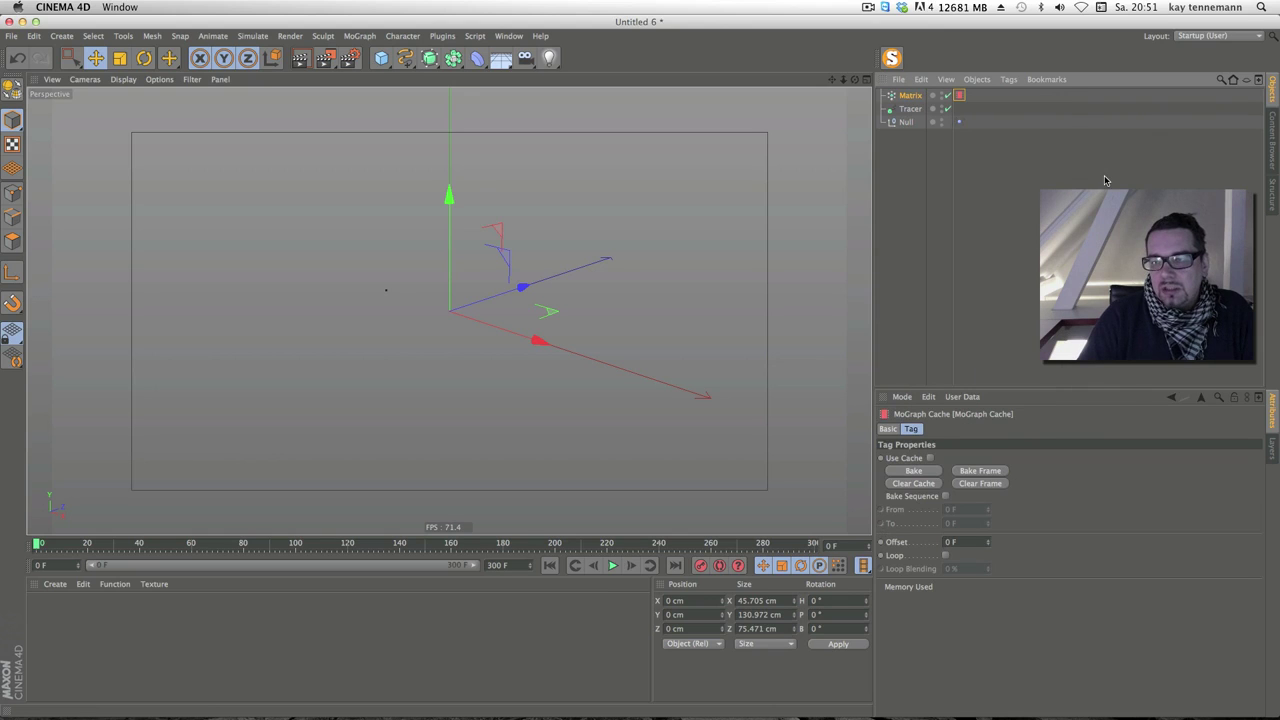
pyautogui.click(936, 469)
pyautogui.click(612, 565)
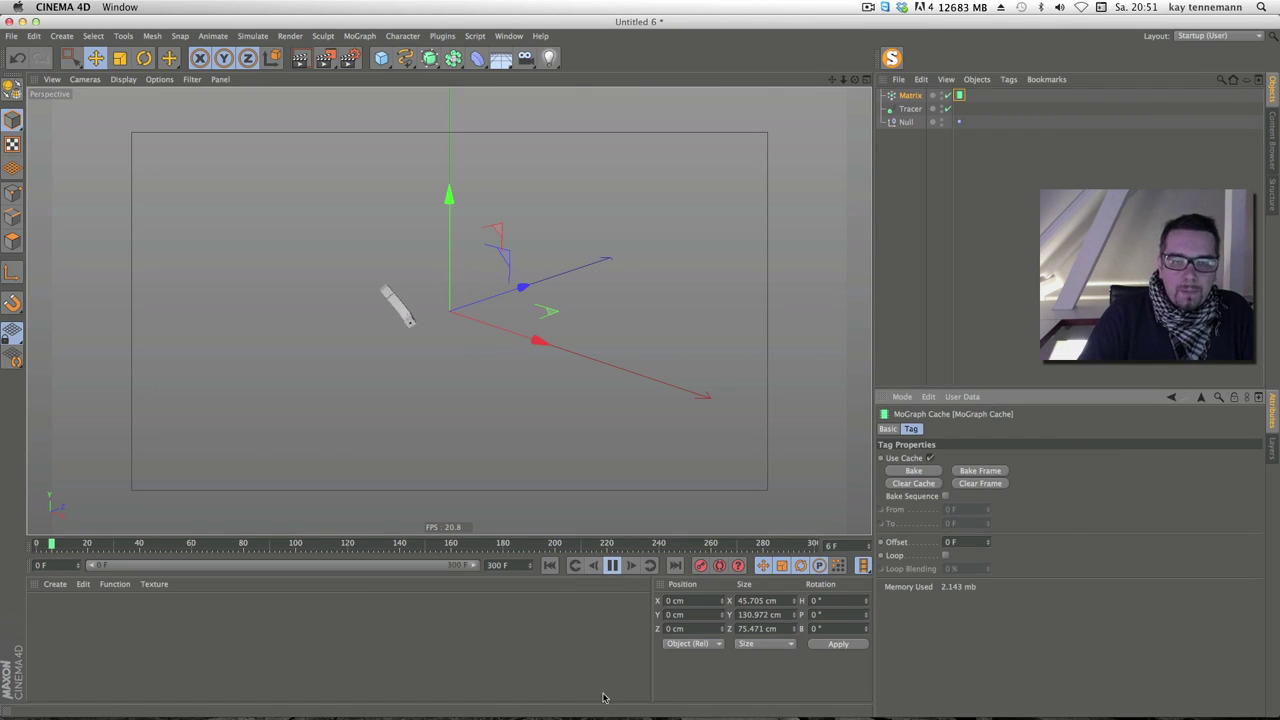
# Switch off the original Tracer and reselect the Matrix object
pyautogui.click(948, 108)
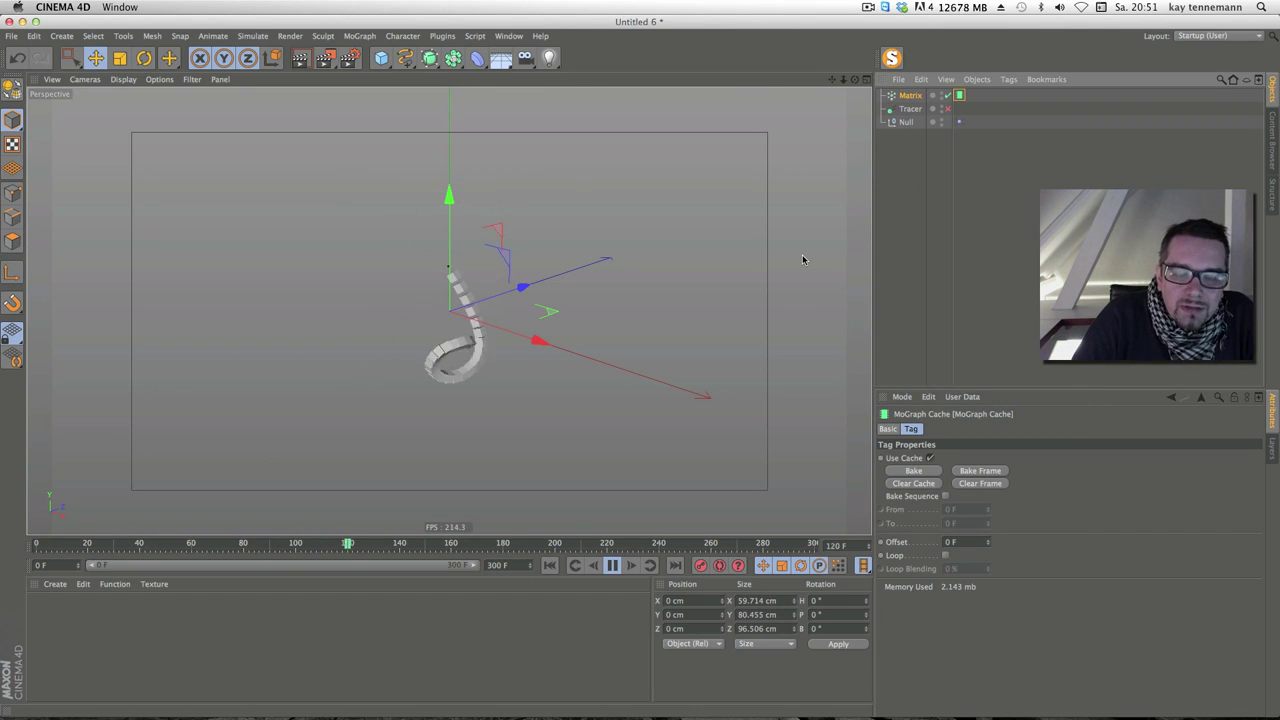
pyautogui.click(910, 95)
pyautogui.click(359, 36)
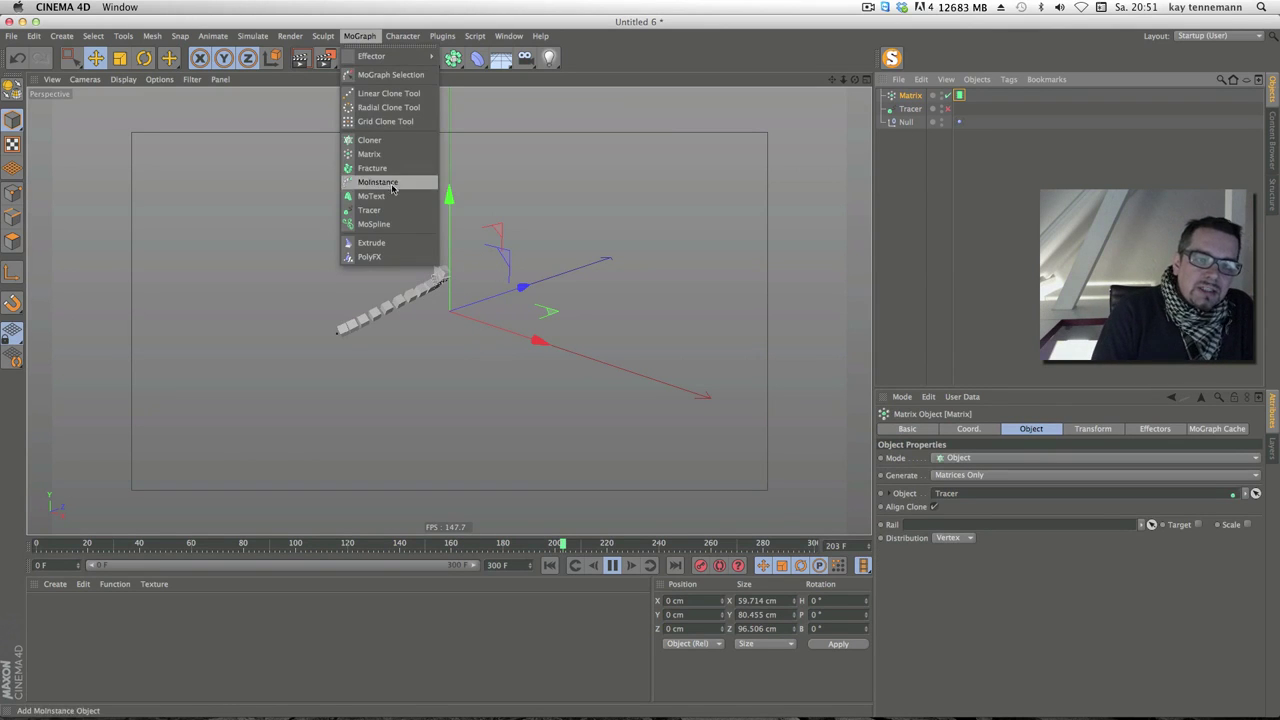
# Add a second Tracer using Connect All Objects tracing mode, then stop playback
pyautogui.click(370, 210)
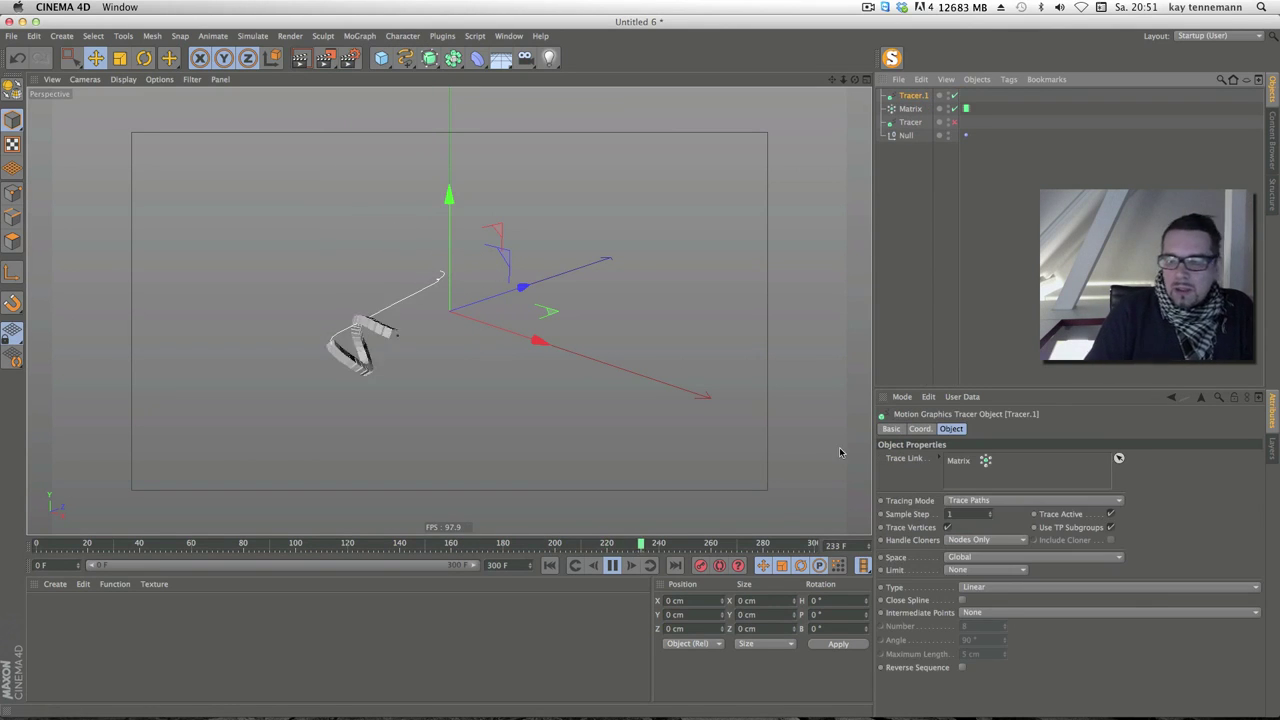
pyautogui.click(953, 500)
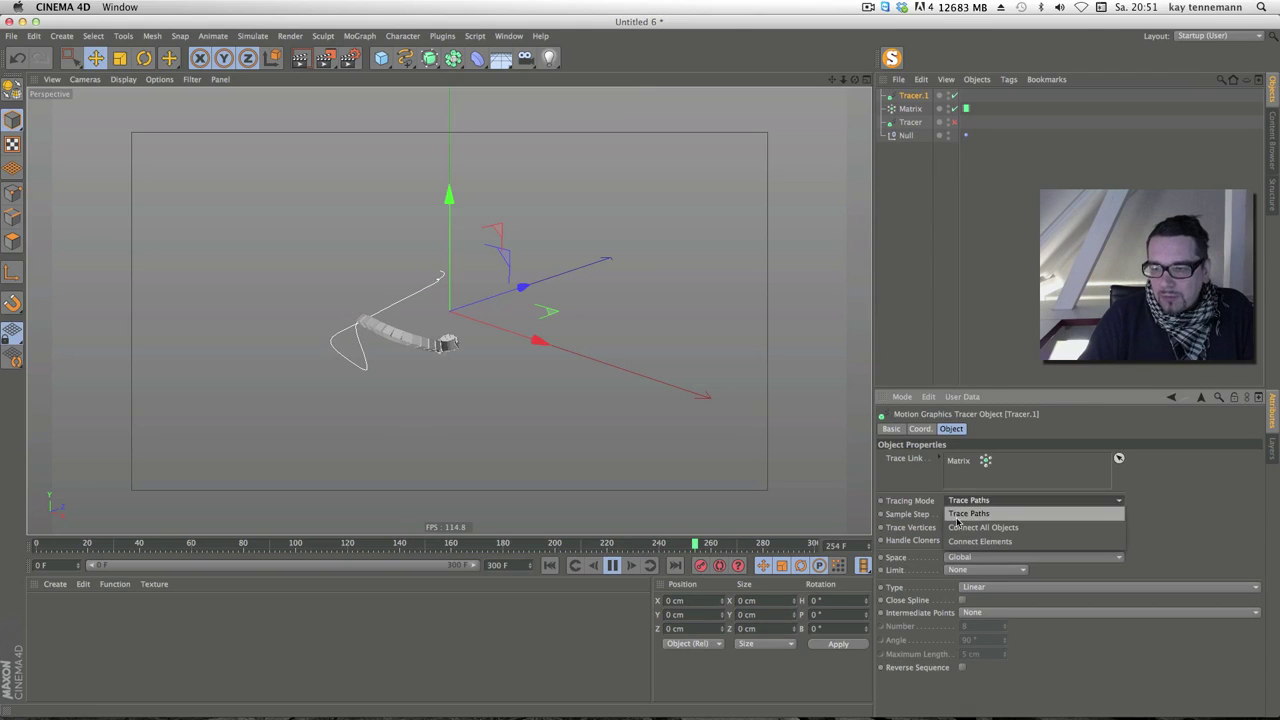
pyautogui.click(958, 527)
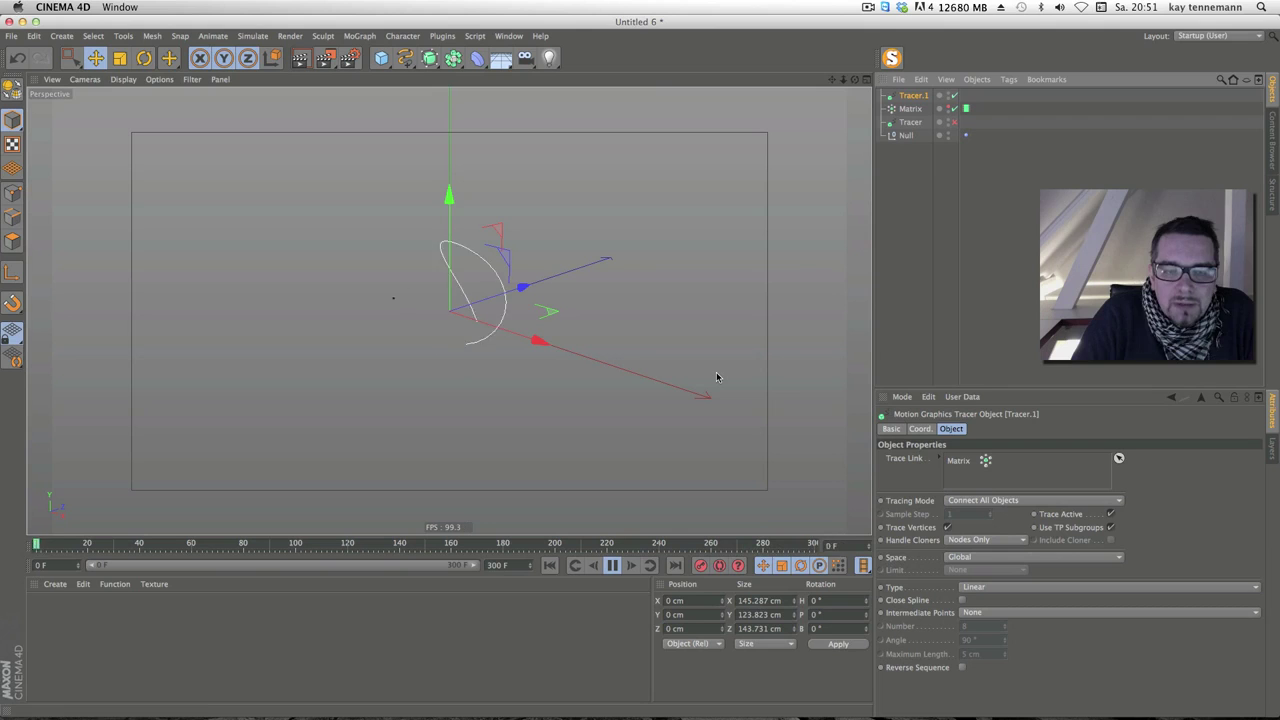
pyautogui.click(612, 565)
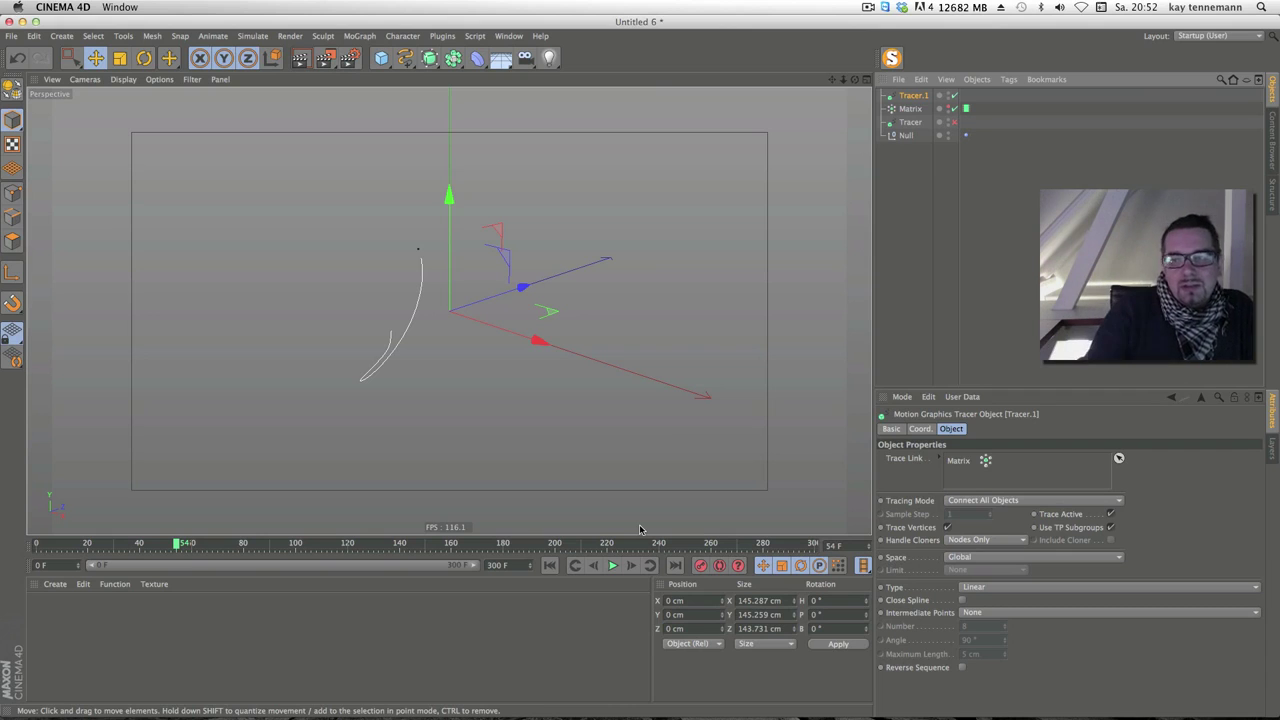
# Toggle the Matrix clones' visibility and scrub the timeline to review the connected spline
pyautogui.click(948, 108)
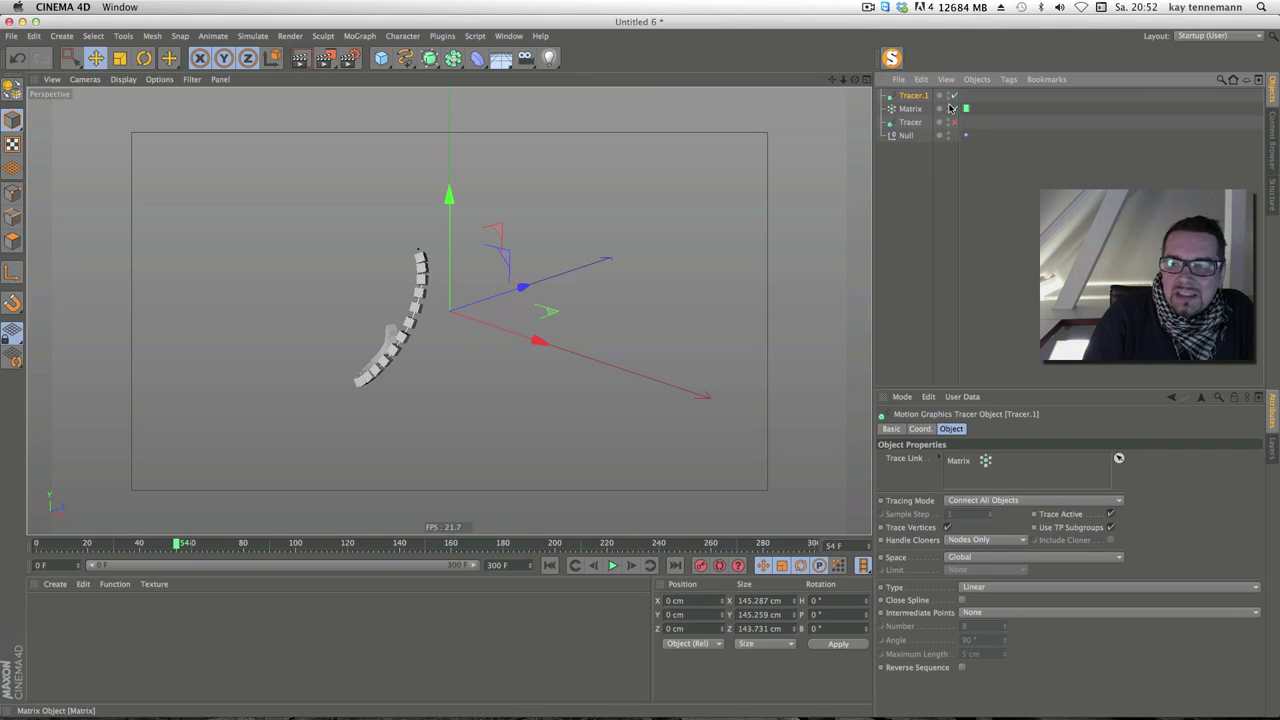
pyautogui.click(948, 107)
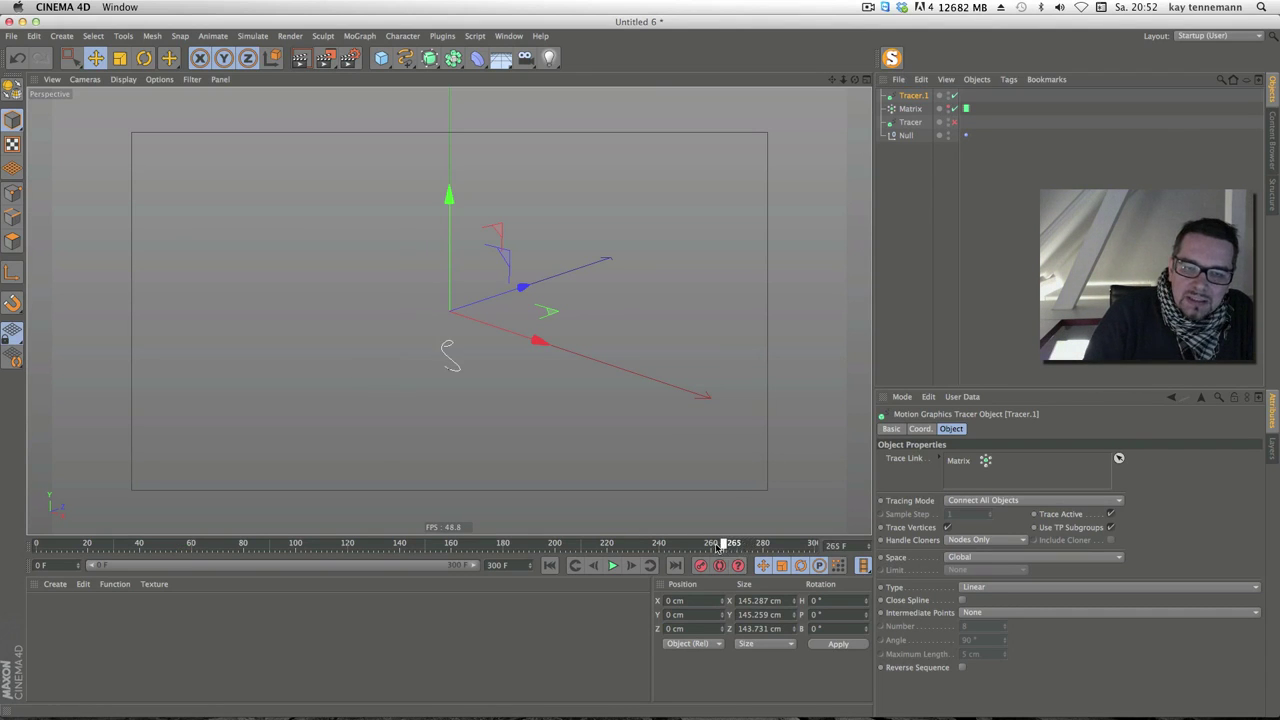
pyautogui.moveTo(663, 546); pyautogui.dragTo(511, 544)
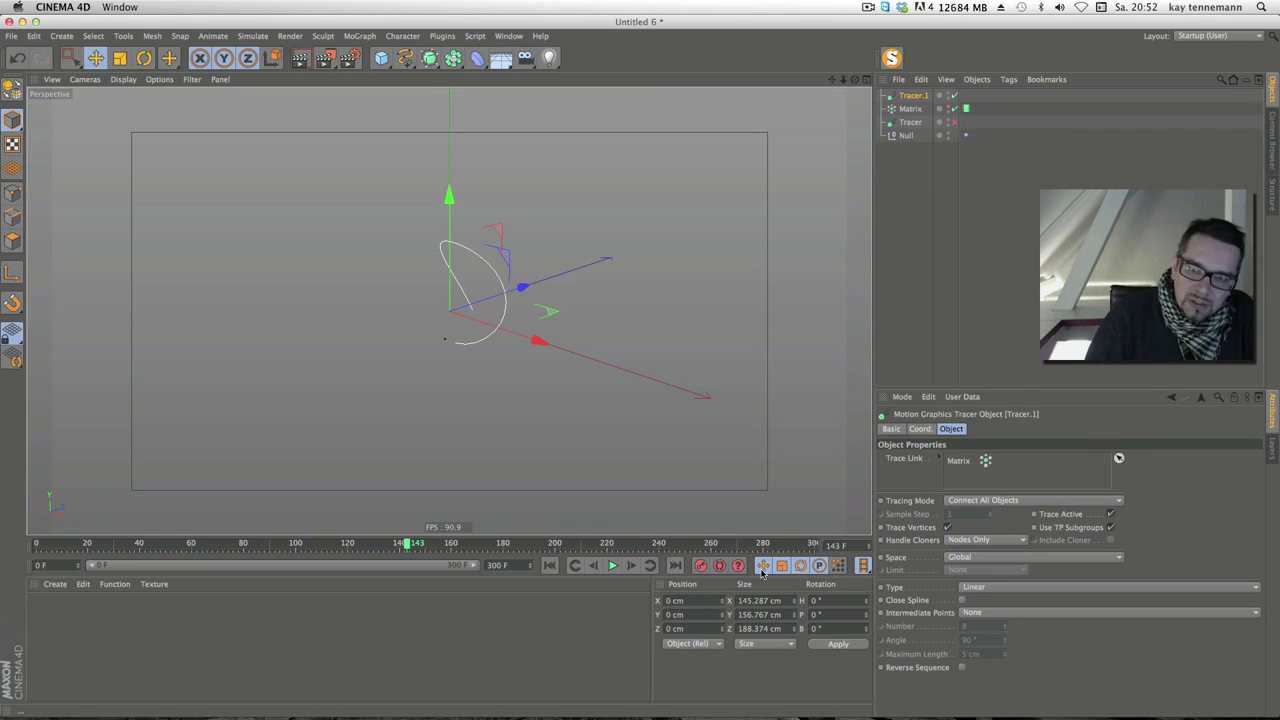
pyautogui.moveTo(810, 545)
pyautogui.mouseDown()
pyautogui.moveTo(145, 567)
pyautogui.moveTo(797, 557)
pyautogui.moveTo(177, 577)
pyautogui.mouseUp()
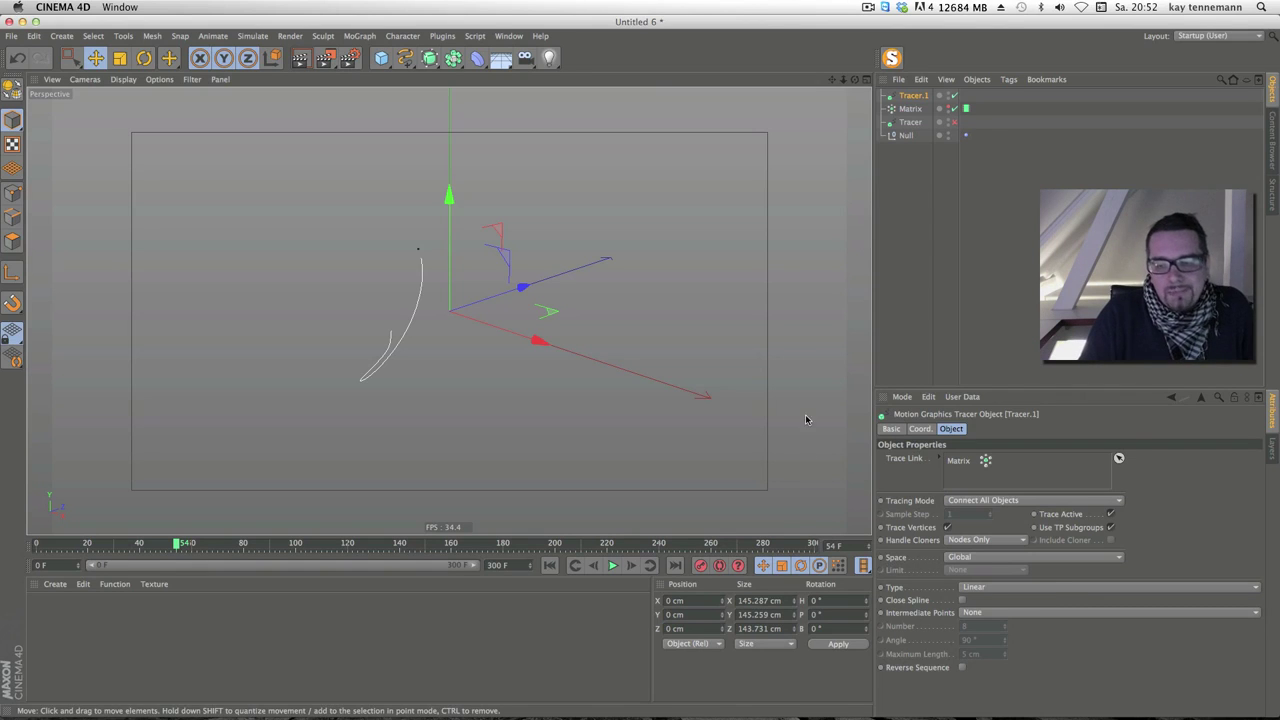
pyautogui.moveTo(808, 546)
pyautogui.mouseDown()
pyautogui.moveTo(608, 546)
pyautogui.moveTo(517, 563)
pyautogui.mouseUp()
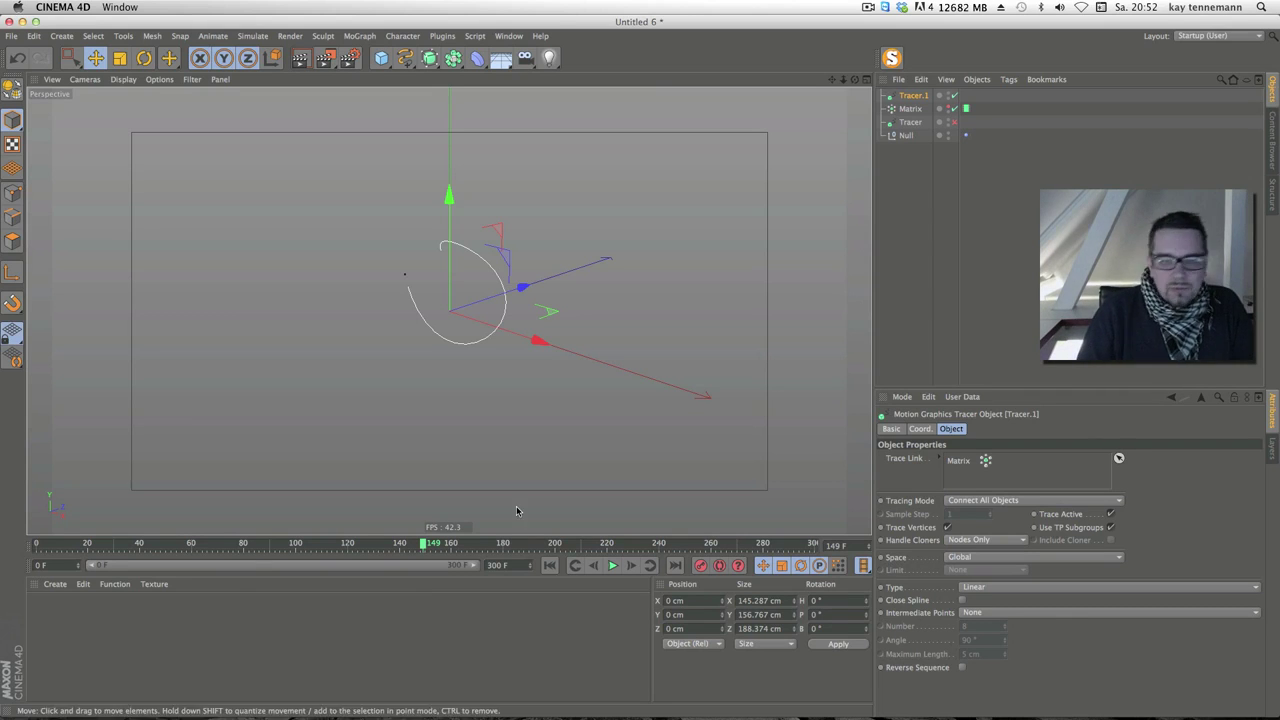
pyautogui.moveTo(300, 543)
pyautogui.mouseDown()
pyautogui.moveTo(790, 545)
pyautogui.moveTo(400, 548)
pyautogui.moveTo(166, 568)
pyautogui.moveTo(143, 548)
pyautogui.moveTo(540, 550)
pyautogui.moveTo(723, 575)
pyautogui.mouseUp()
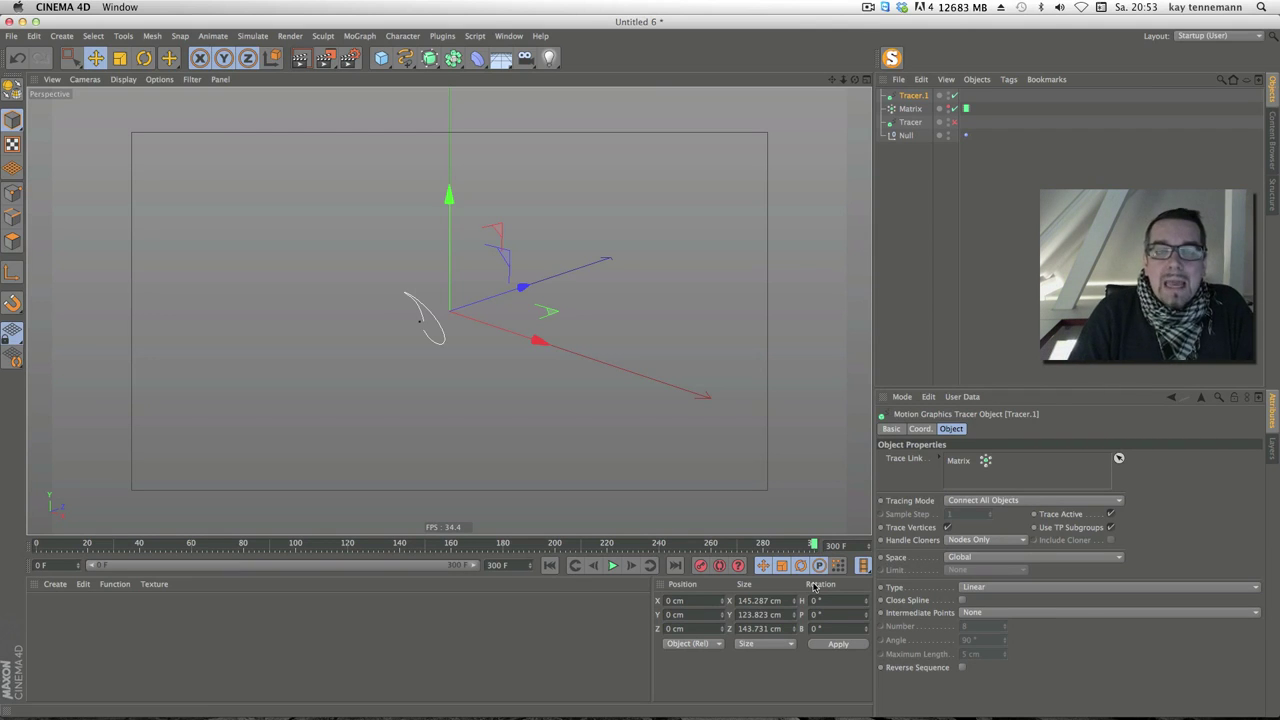
# Minimise Cinema 4D, open CINEMAXX_HFR_CC_2k48fps.mp4, and pause it
pyautogui.press('super+m')
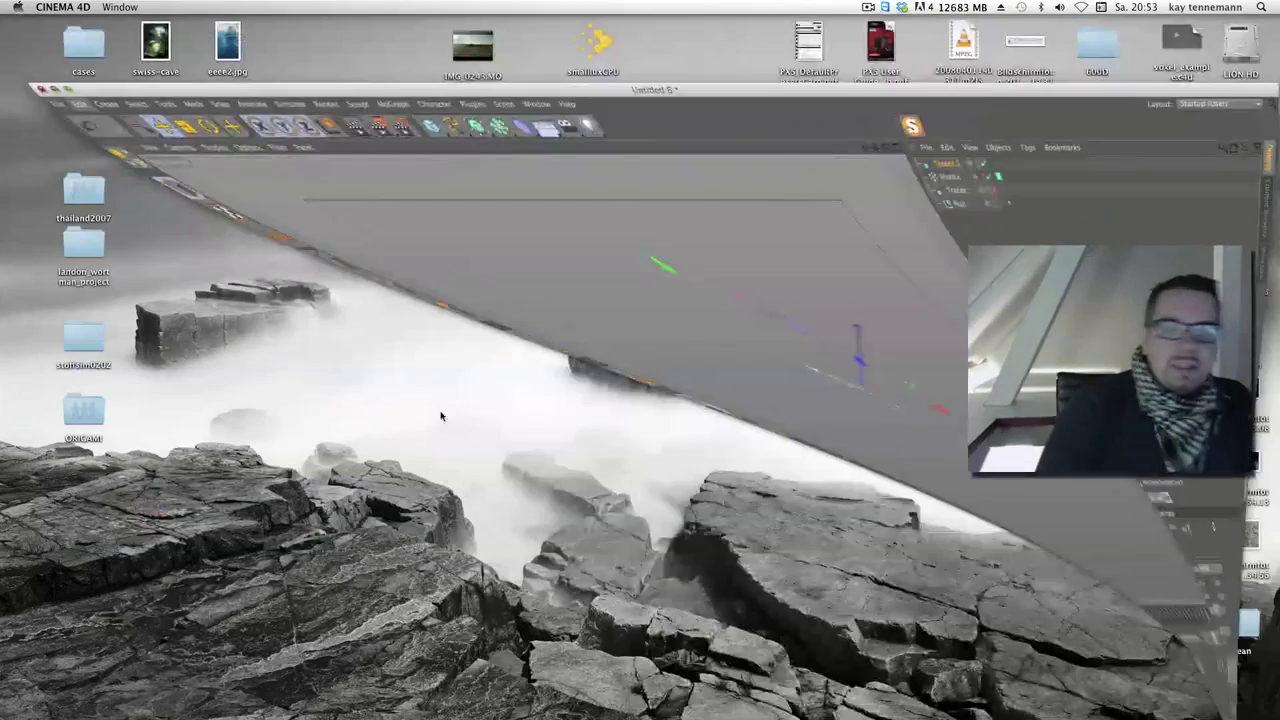
pyautogui.doubleClick(885, 222)
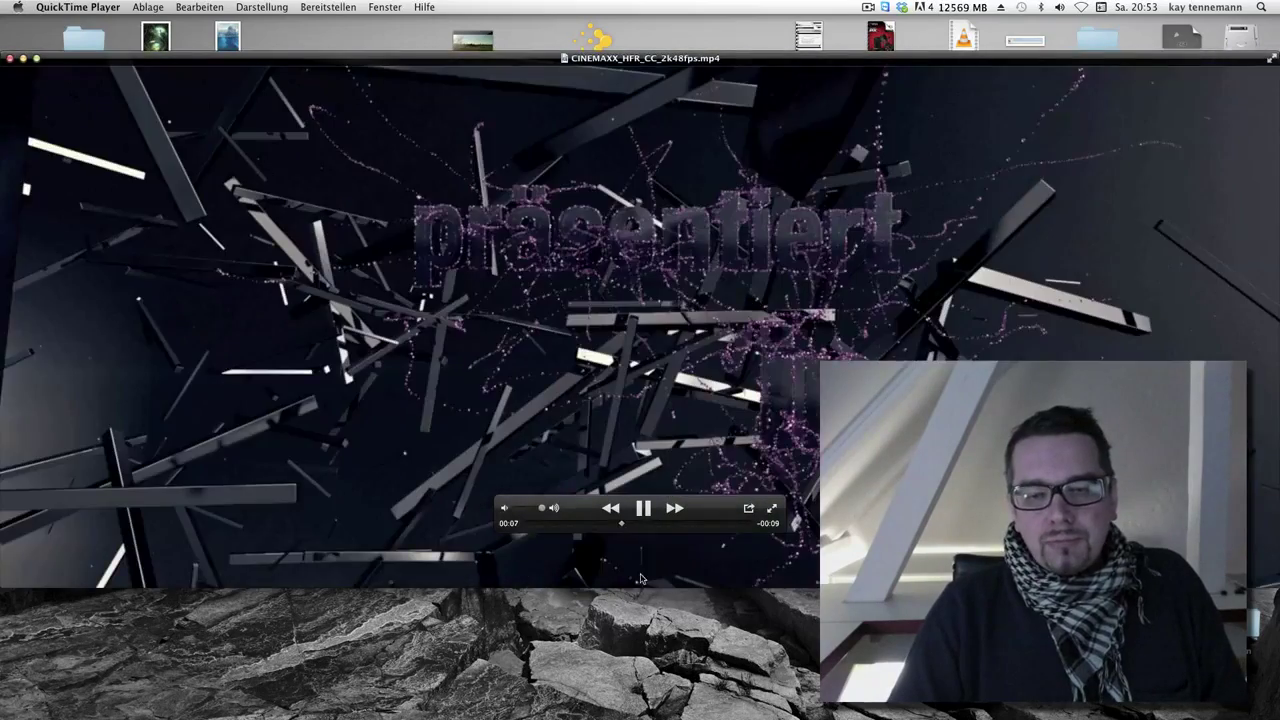
pyautogui.press('space')
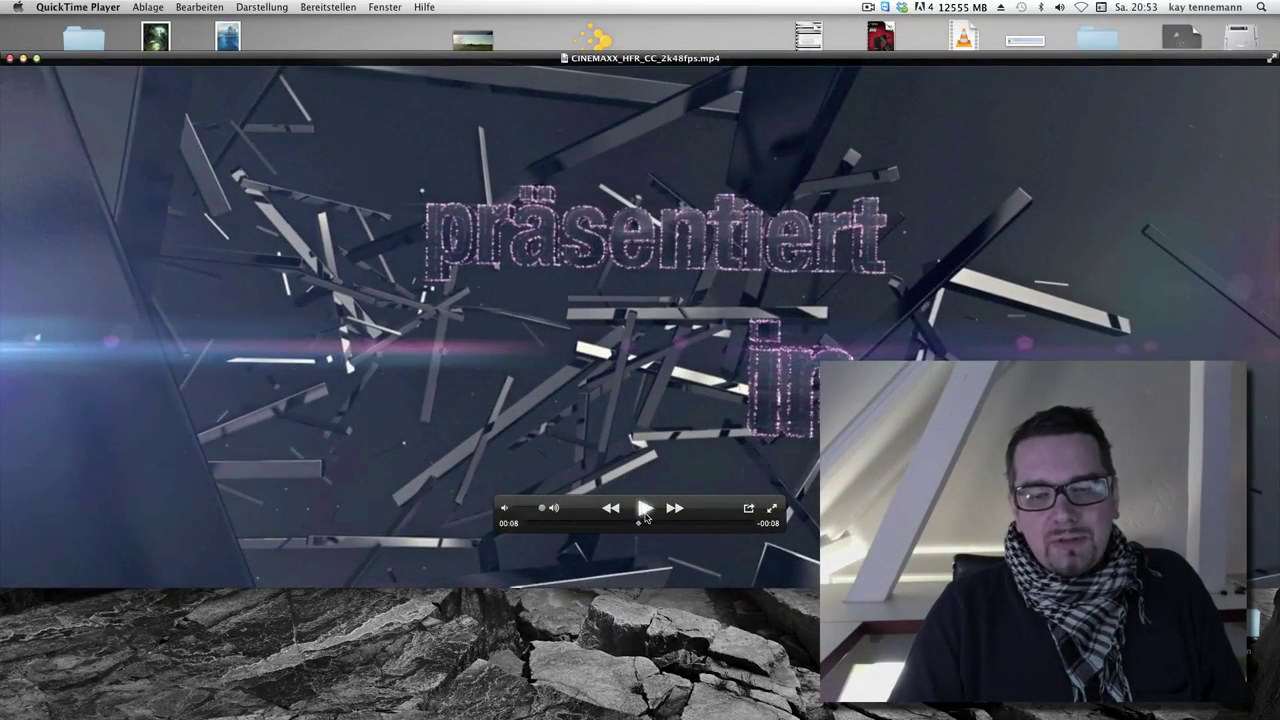
# Replay the clip, then jump back and play on from the präsentiert title
pyautogui.click(645, 510)
pyautogui.click(645, 510)
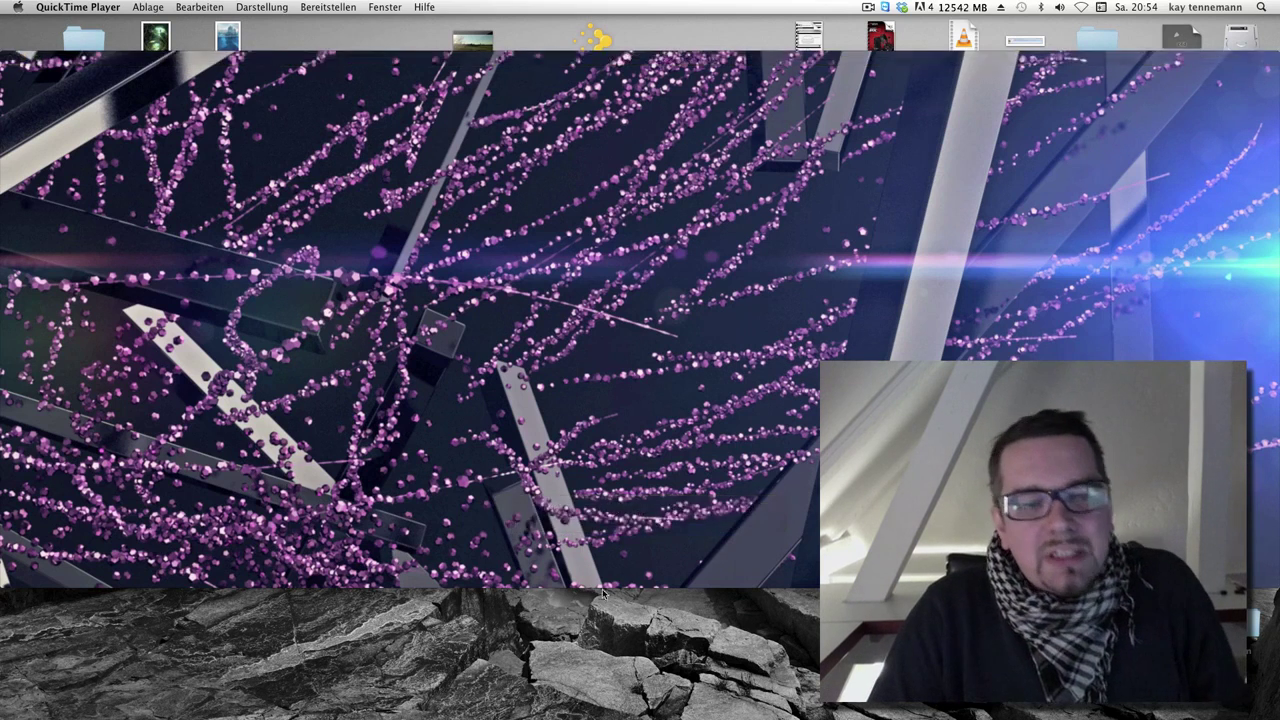
pyautogui.click(643, 523)
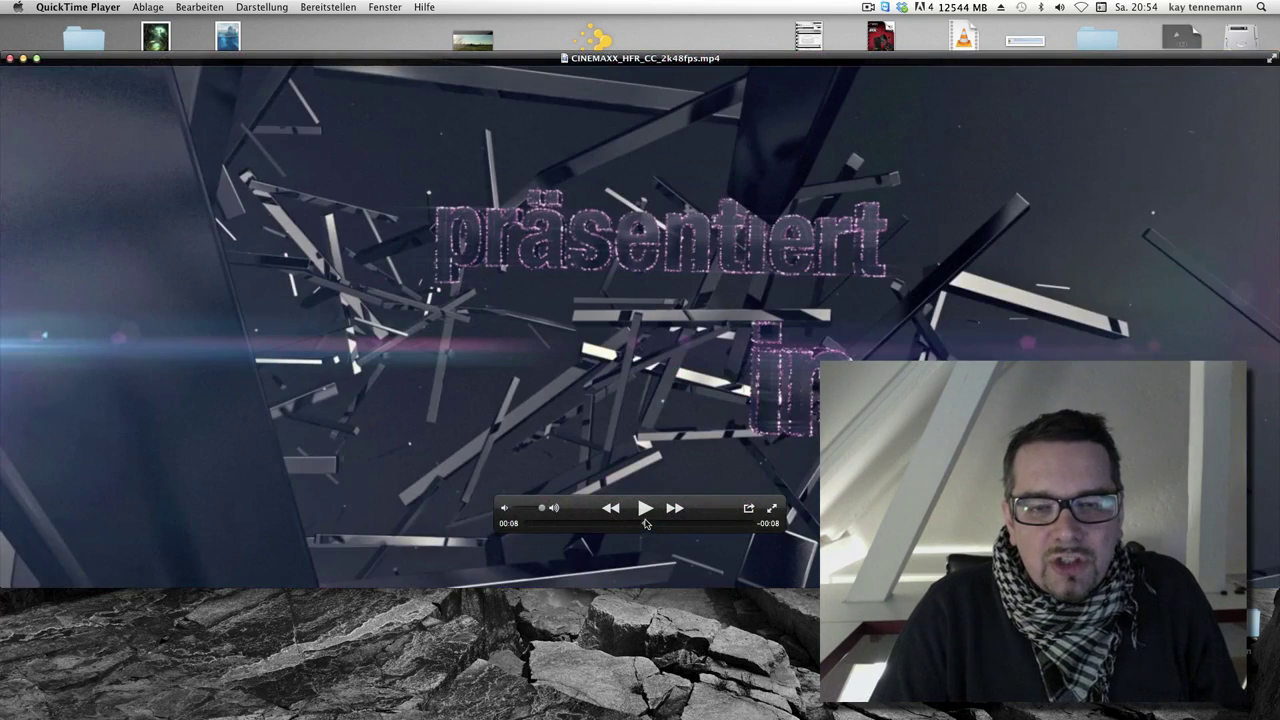
pyautogui.press('space')
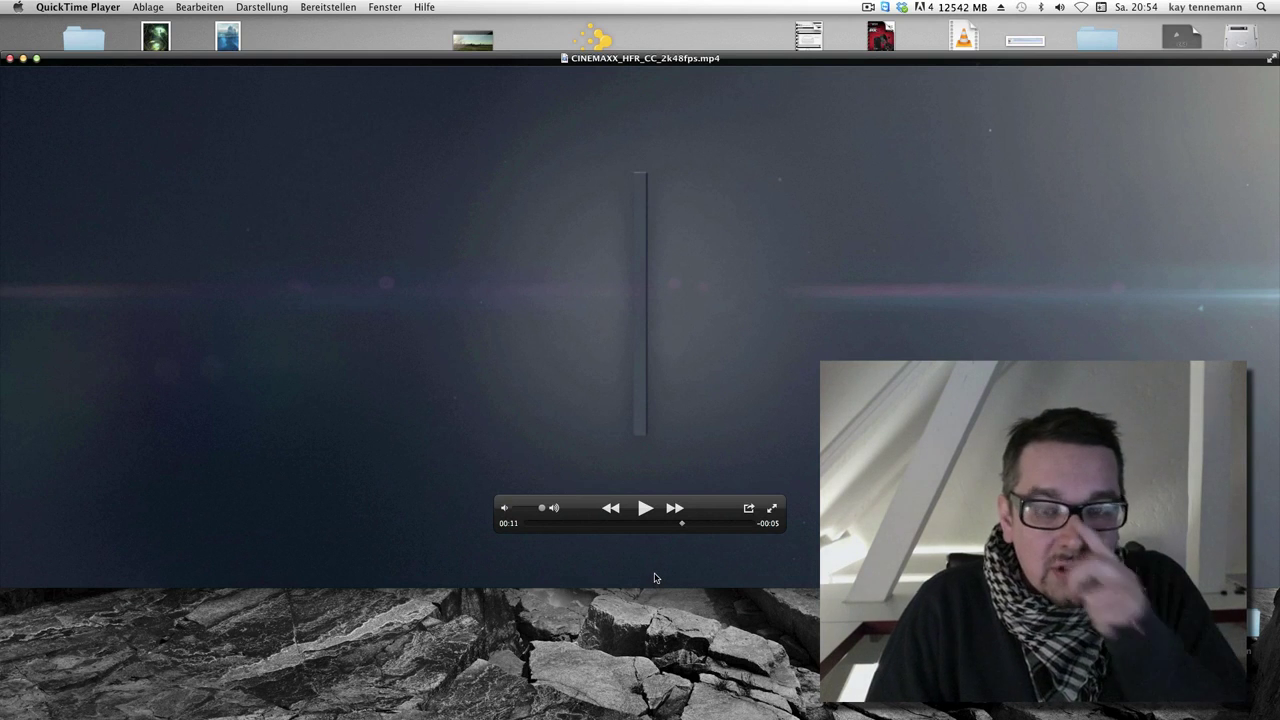
# Play the clip, scrub through the MAXXIMUM HFR logo ending, then rewind to the first frame
pyautogui.press('space')
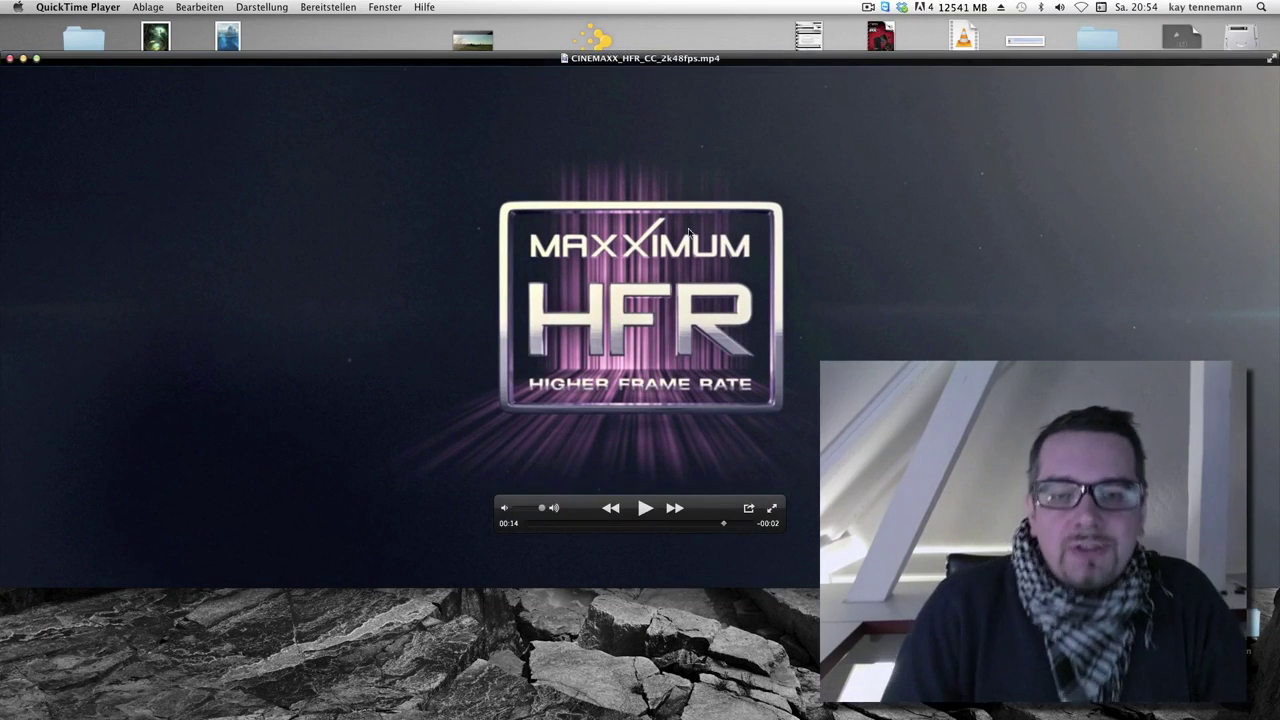
pyautogui.click(681, 524)
pyautogui.moveTo(681, 524)
pyautogui.mouseDown()
pyautogui.moveTo(718, 525)
pyautogui.moveTo(699, 527)
pyautogui.mouseUp()
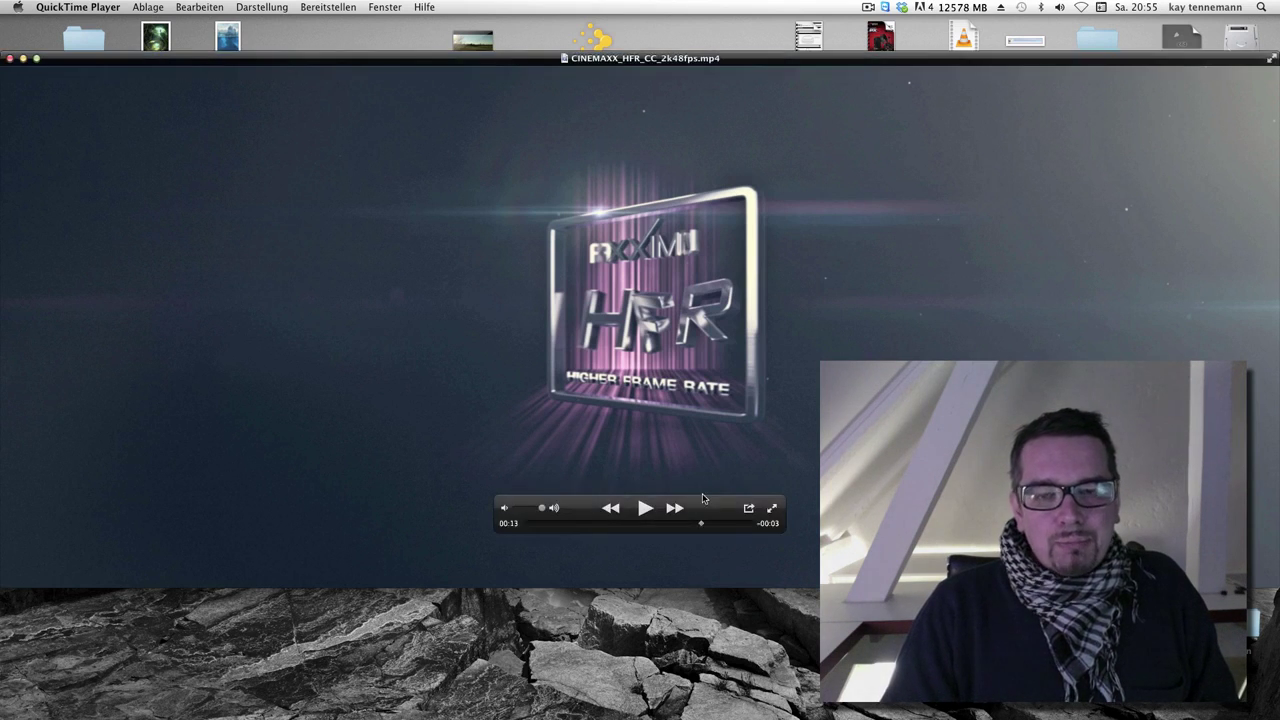
pyautogui.moveTo(702, 527)
pyautogui.mouseDown()
pyautogui.moveTo(749, 527)
pyautogui.moveTo(690, 526)
pyautogui.mouseUp()
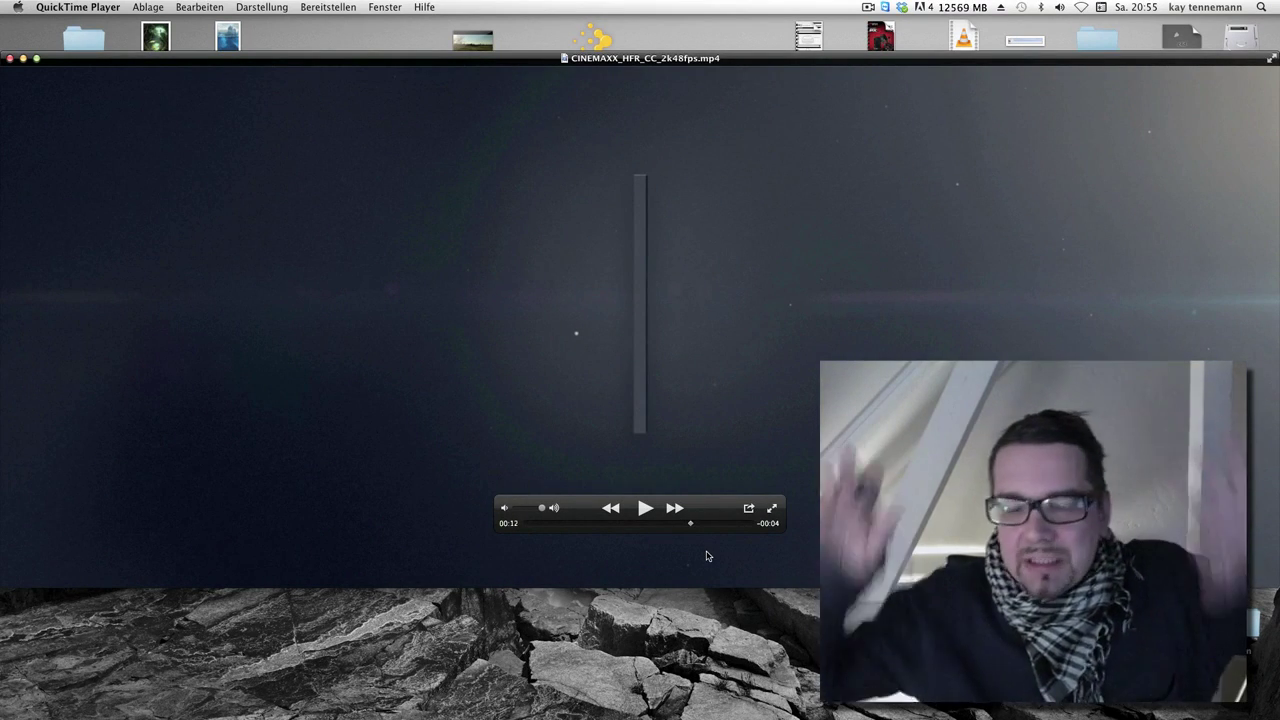
pyautogui.click(541, 523)
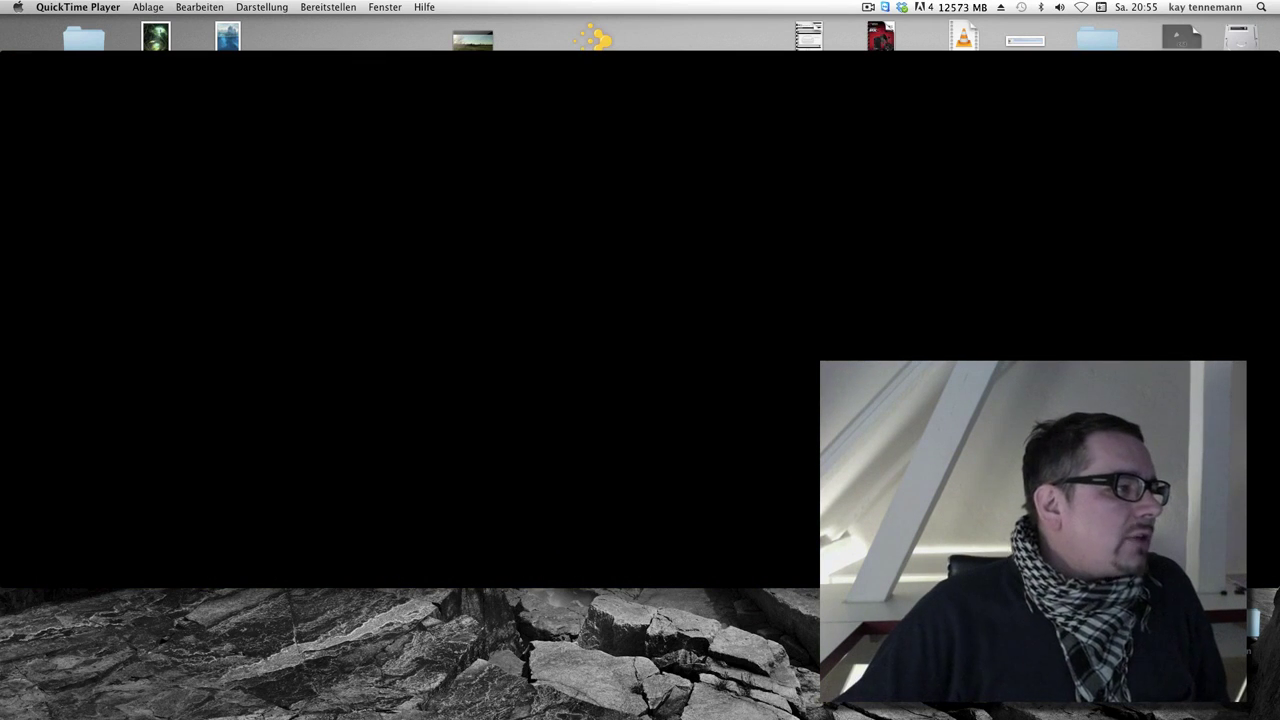
# Close the CINEMAXX clip window and open mxx_HFR_comp02_color02.mp4
pyautogui.press('super+Tab')
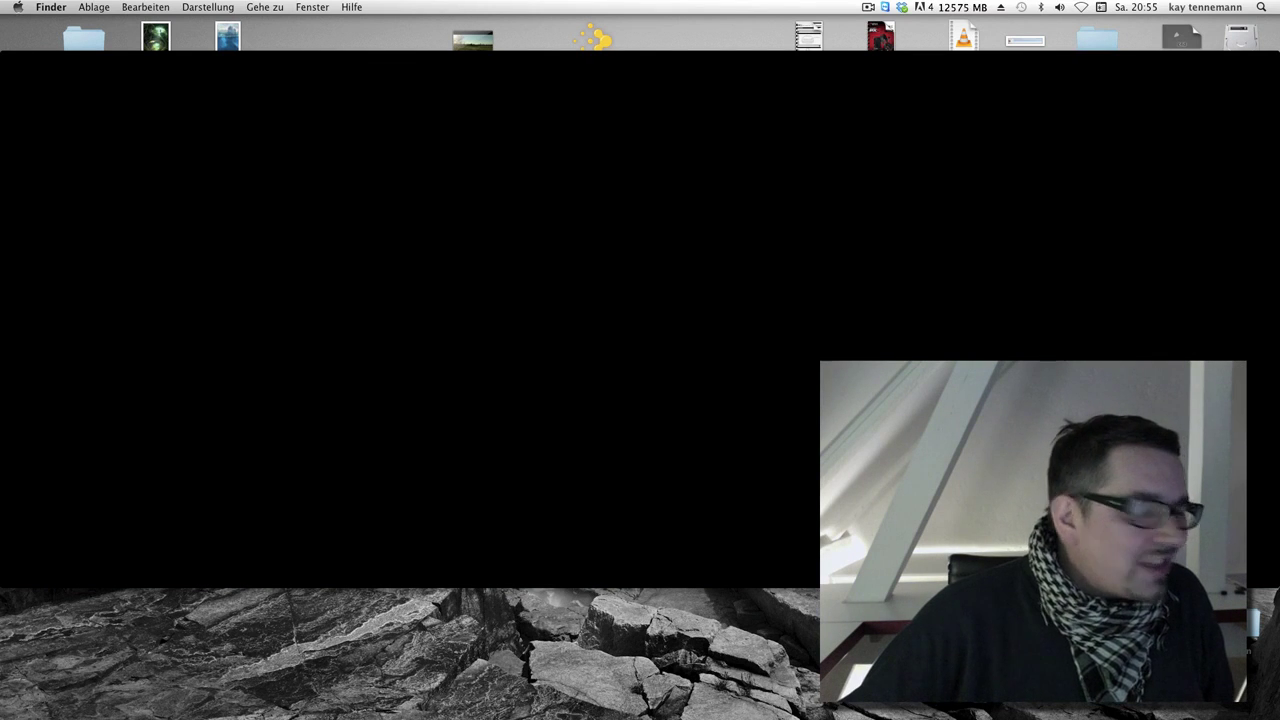
pyautogui.click(9, 58)
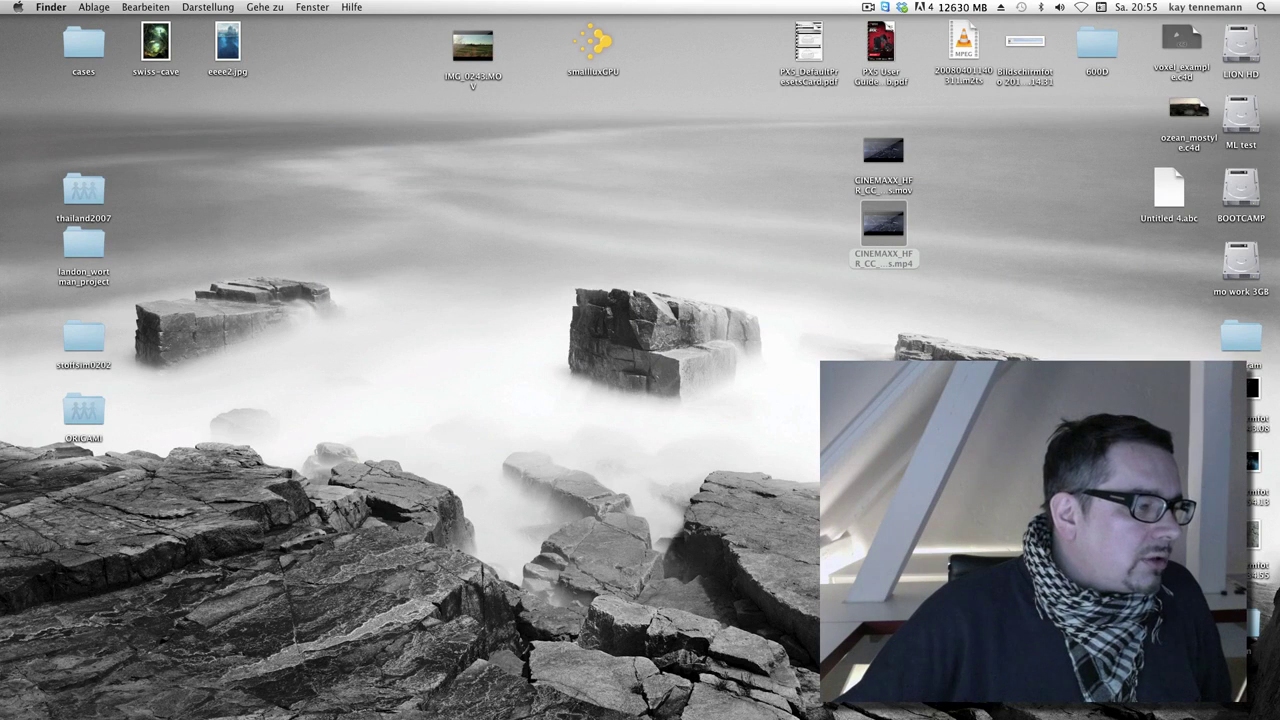
pyautogui.press('super+o')
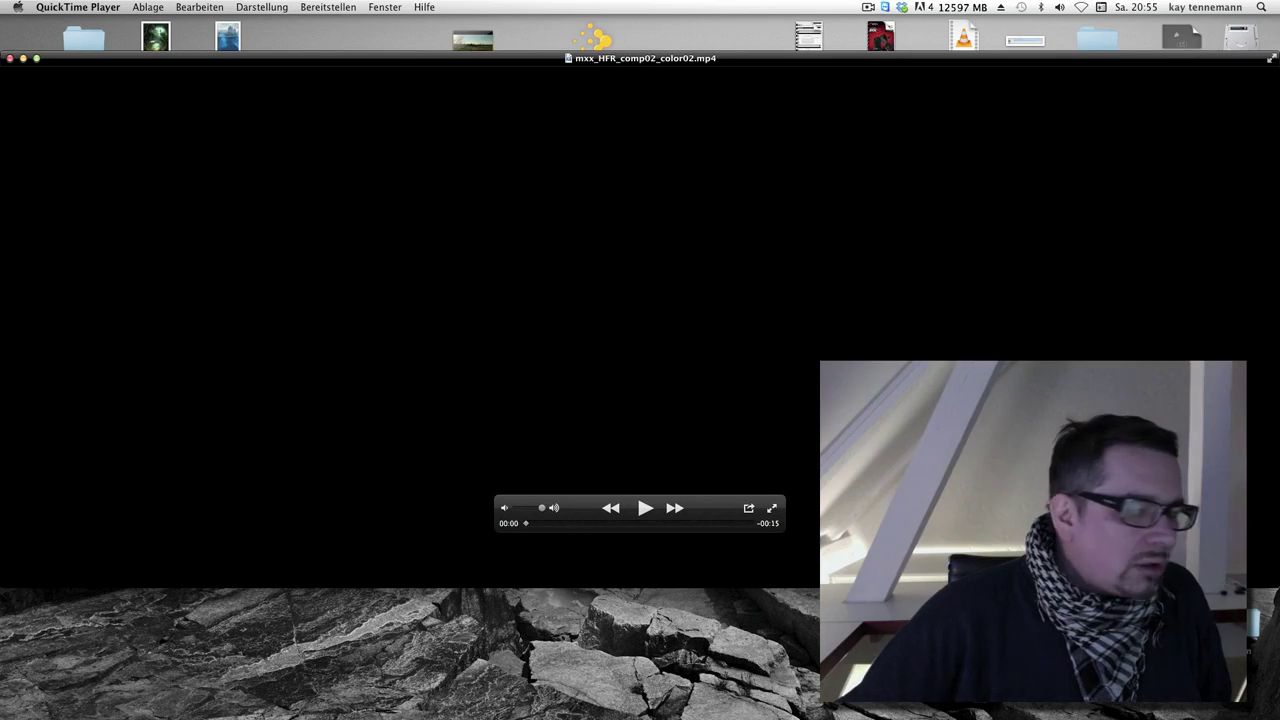
# Play the color02 clip, rewind it to 00:00, and open mxx_HFR_comp02_h264.mov
pyautogui.click(645, 509)
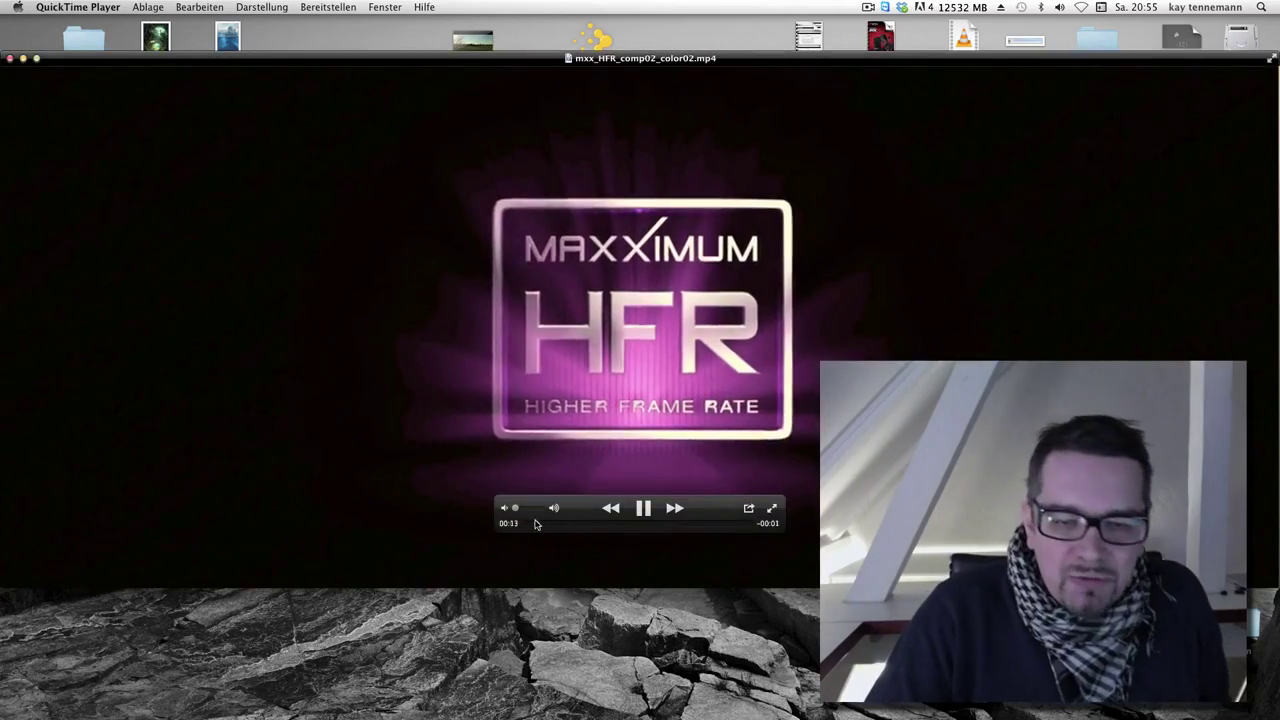
pyautogui.click(511, 524)
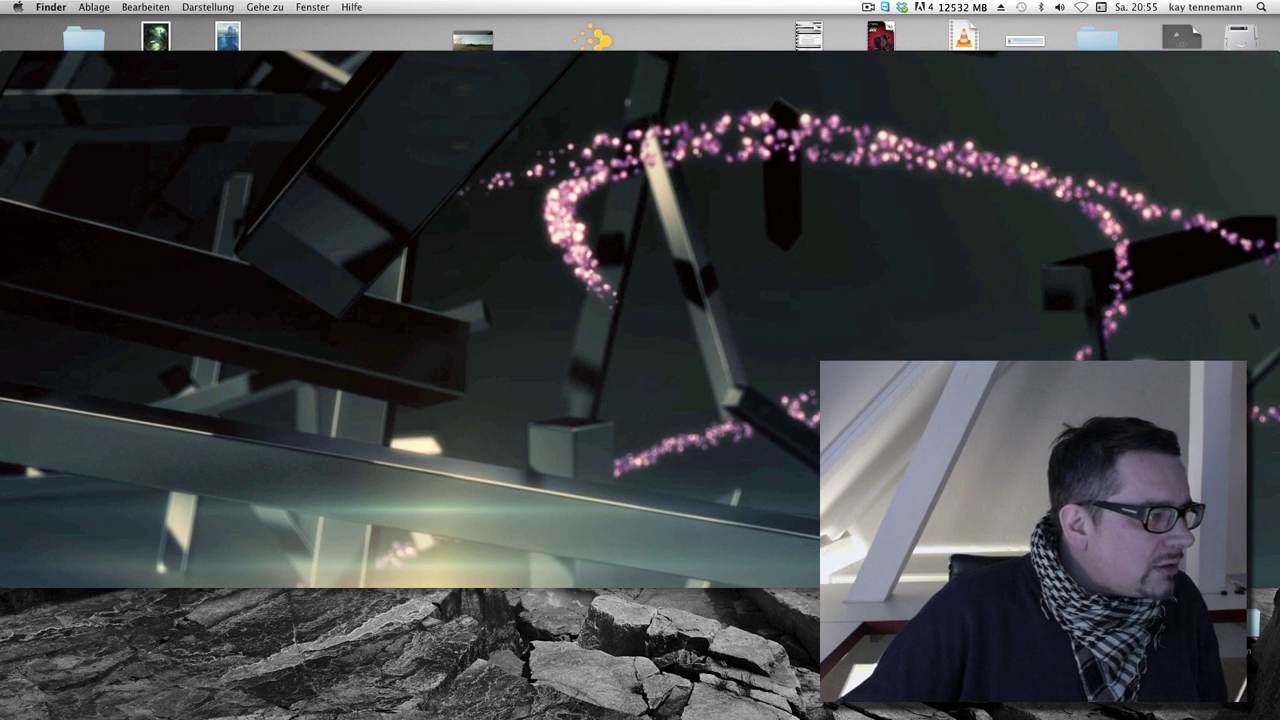
pyautogui.press('super+o')
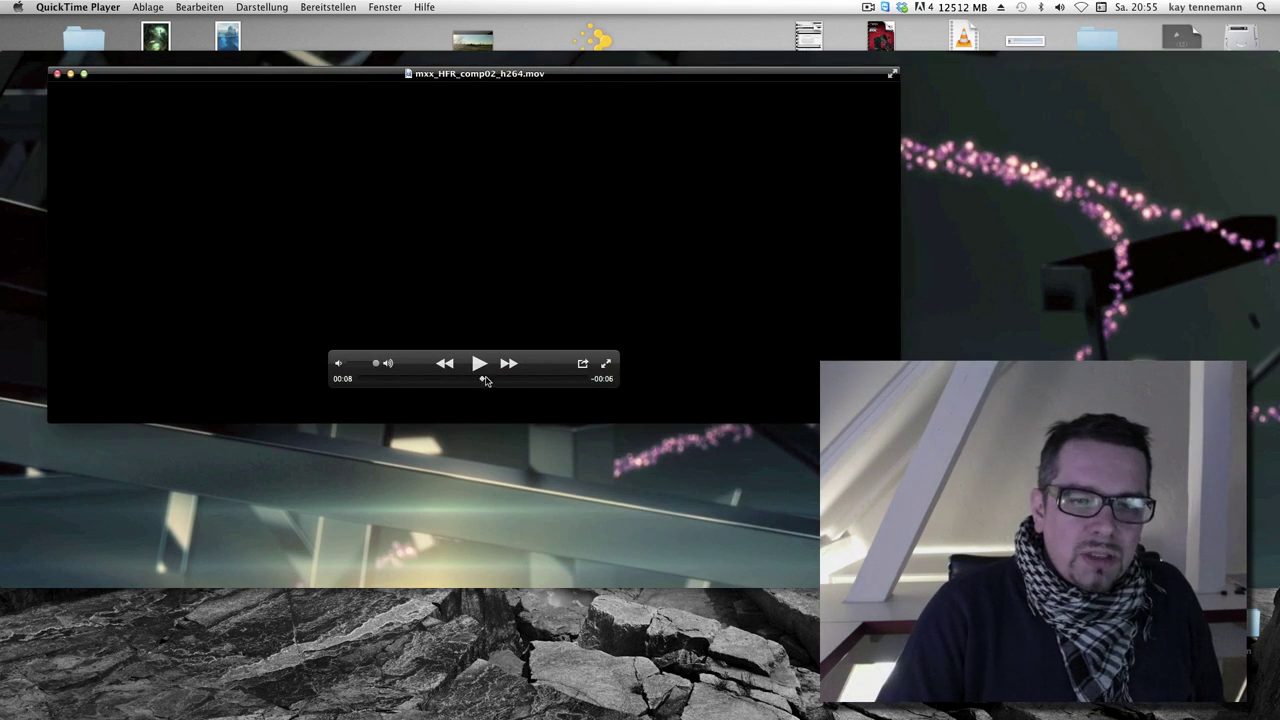
# Scrub the h264 .mov back to the präsentiert title around 00:06
pyautogui.click(492, 380)
pyautogui.moveTo(492, 380); pyautogui.dragTo(459, 379)
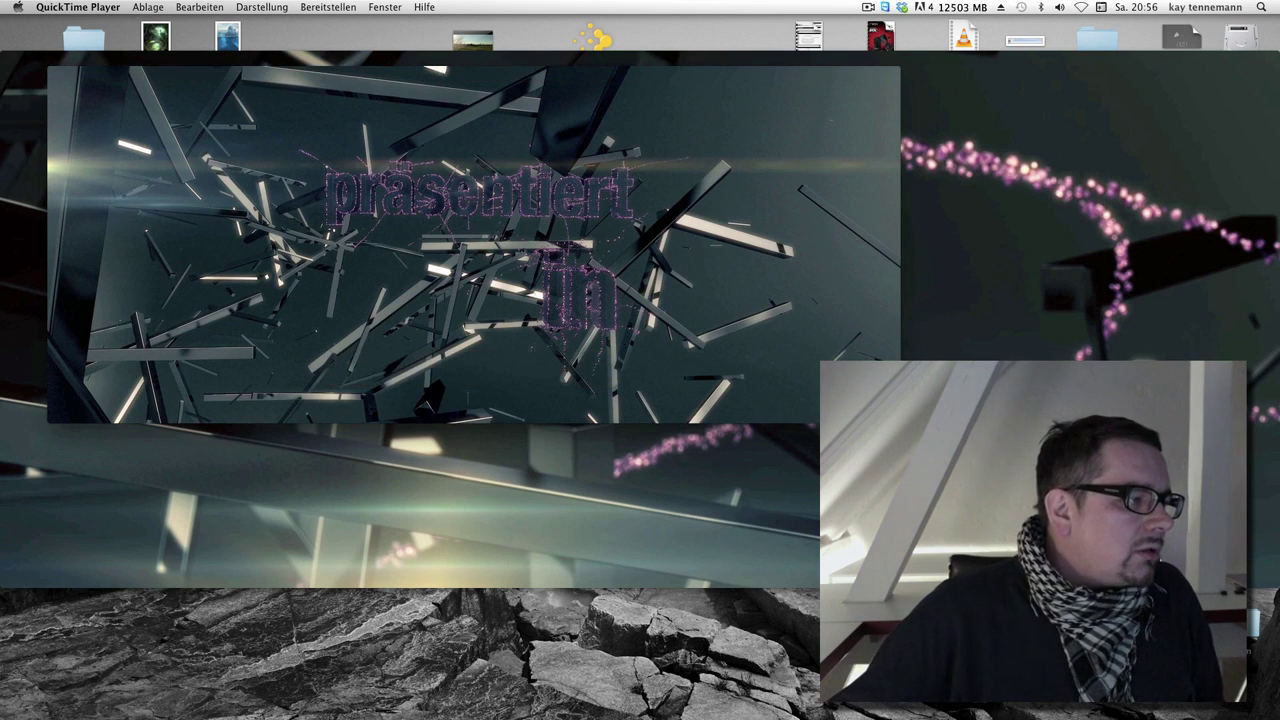
pyautogui.press('super+Tab')
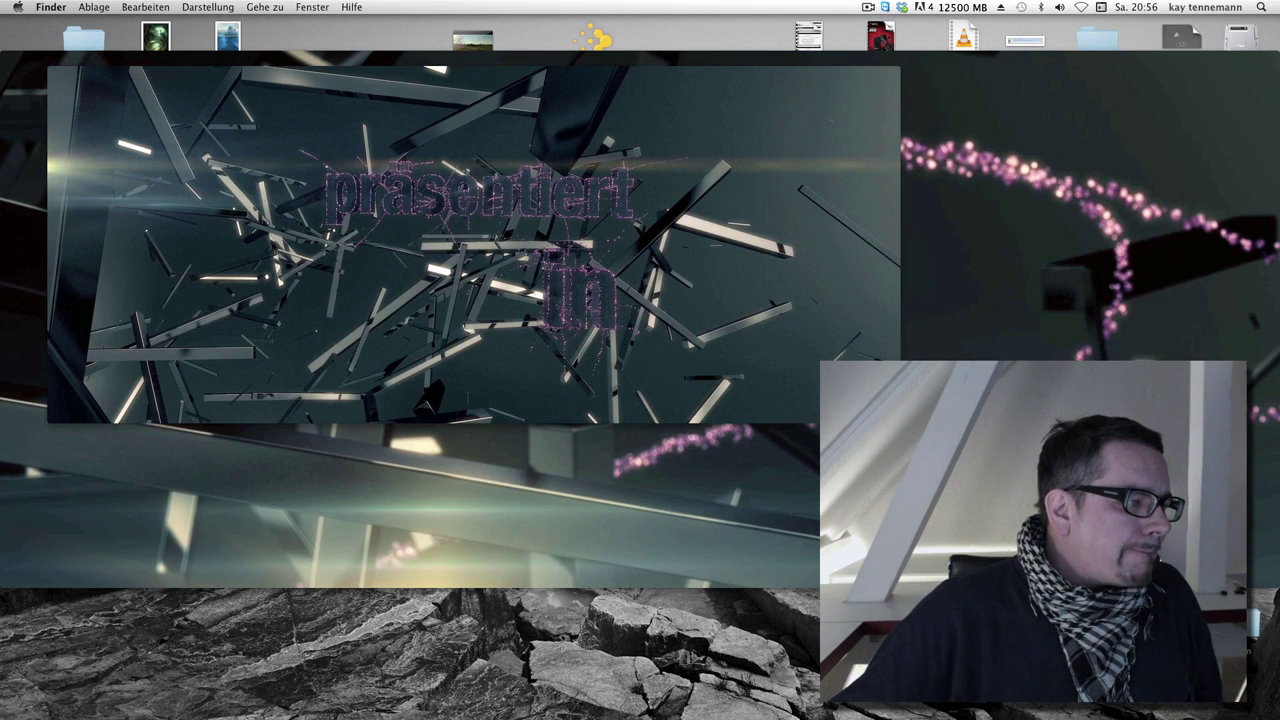
# Bring the color02 clip forward, scrub it to 00:04, and close the window
pyautogui.click(82, 73)
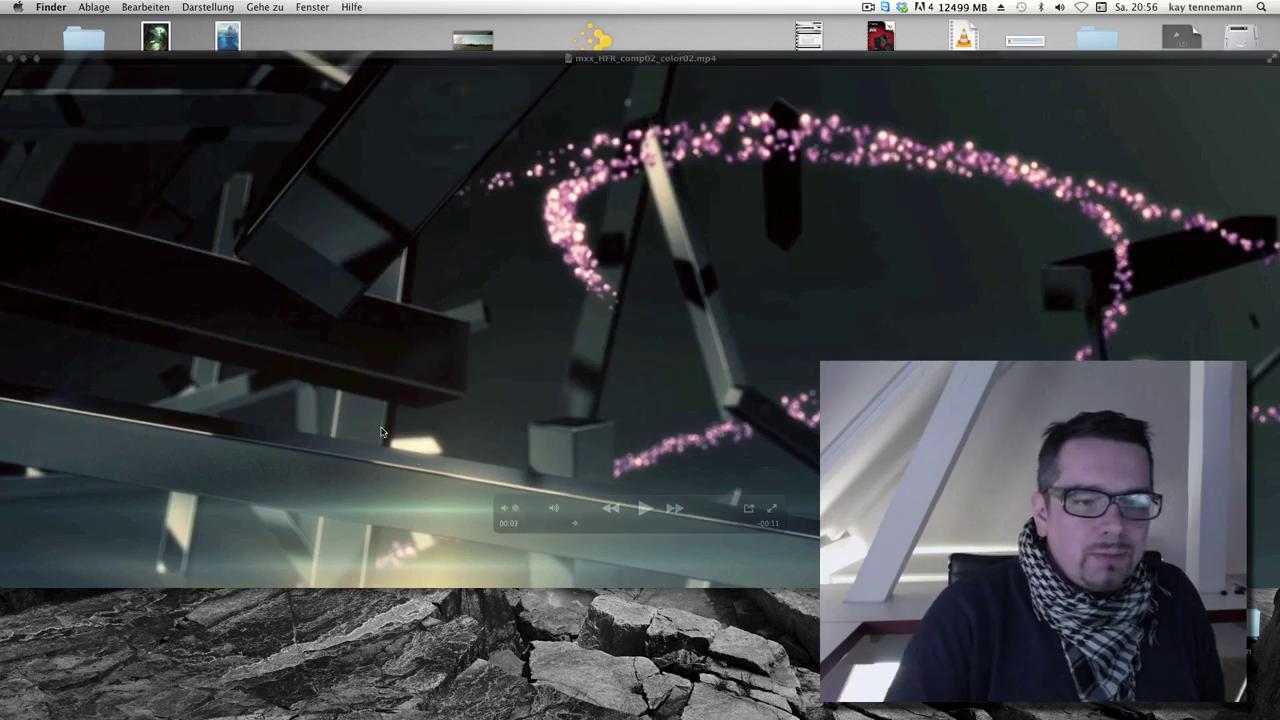
pyautogui.moveTo(536, 524); pyautogui.dragTo(613, 530)
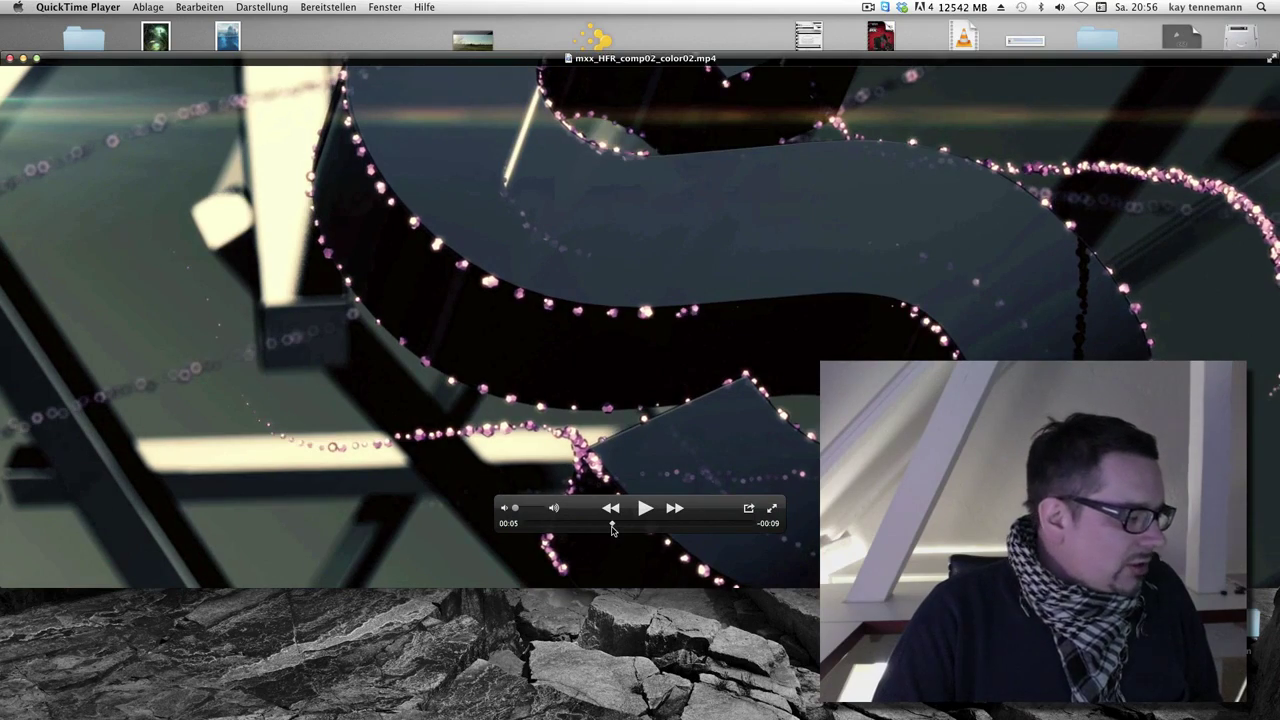
pyautogui.moveTo(613, 530); pyautogui.dragTo(588, 527)
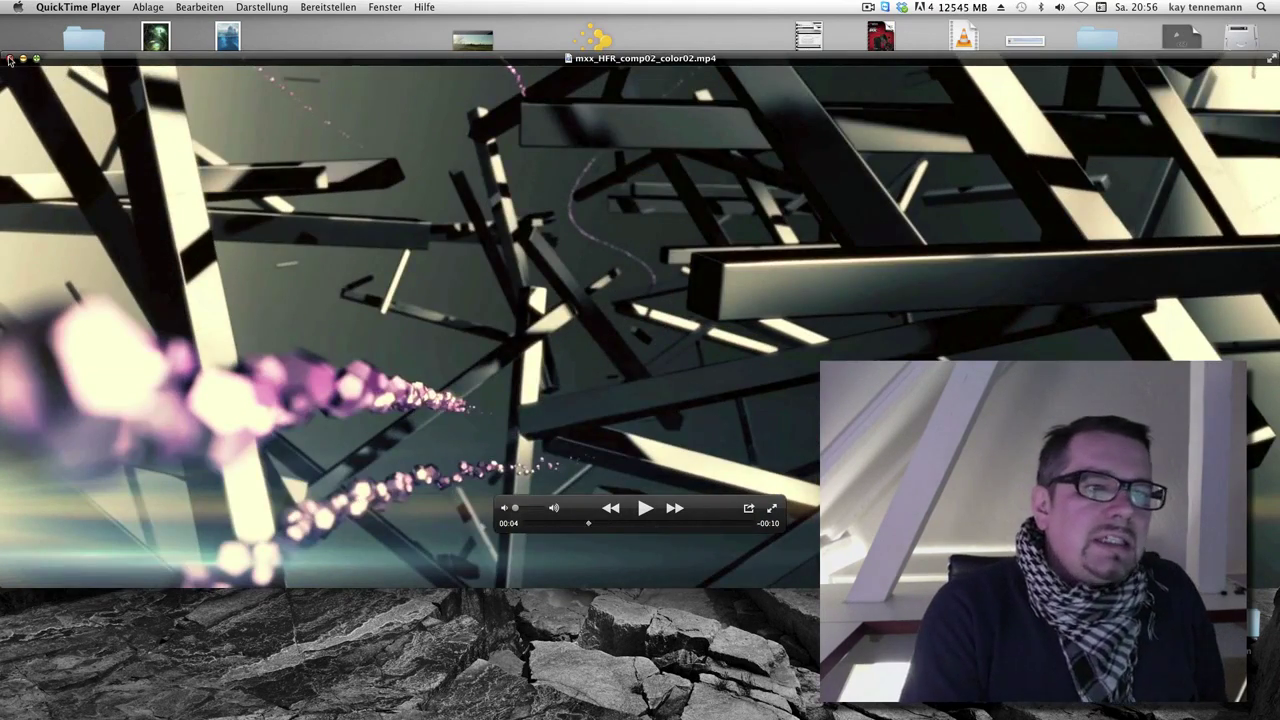
pyautogui.click(10, 58)
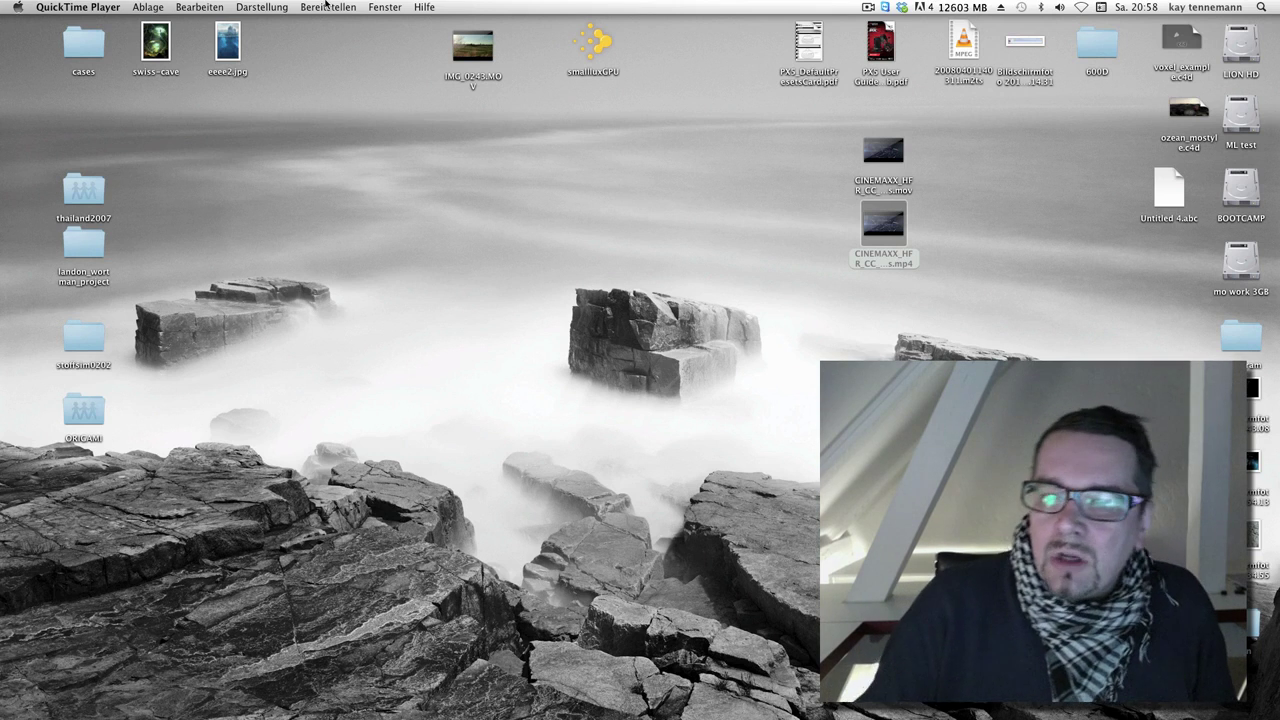
# Open CINEMAXX_HFR_CC_2k48fps.mp4 and scrub forward past 00:04 to the präsentiert scene
pyautogui.click(903, 240)
pyautogui.doubleClick(903, 240)
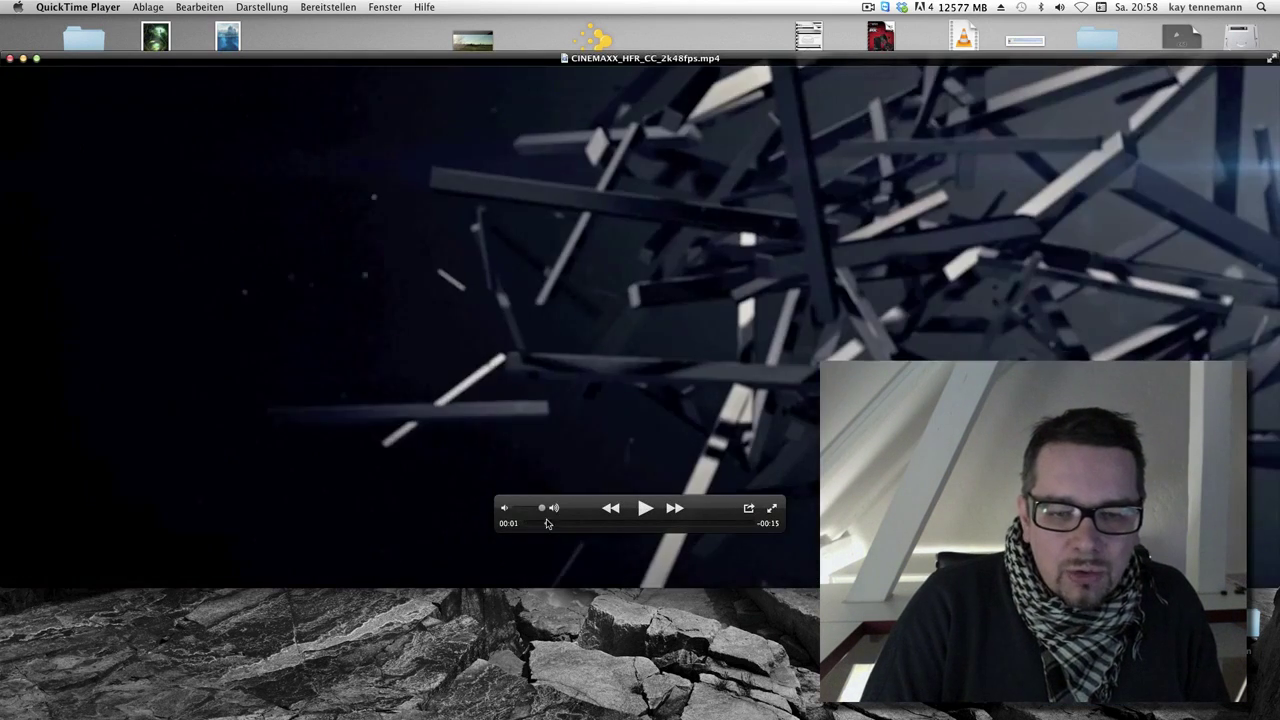
pyautogui.moveTo(547, 523); pyautogui.dragTo(575, 532)
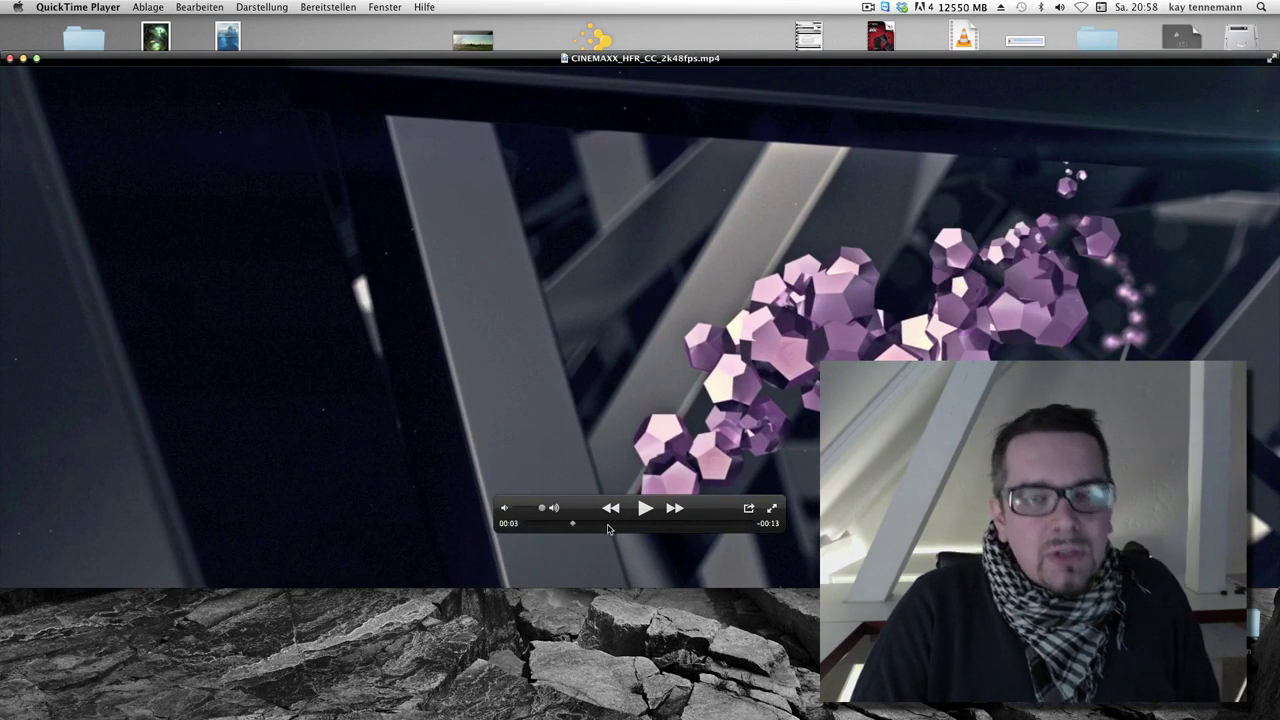
pyautogui.moveTo(575, 526); pyautogui.dragTo(617, 528)
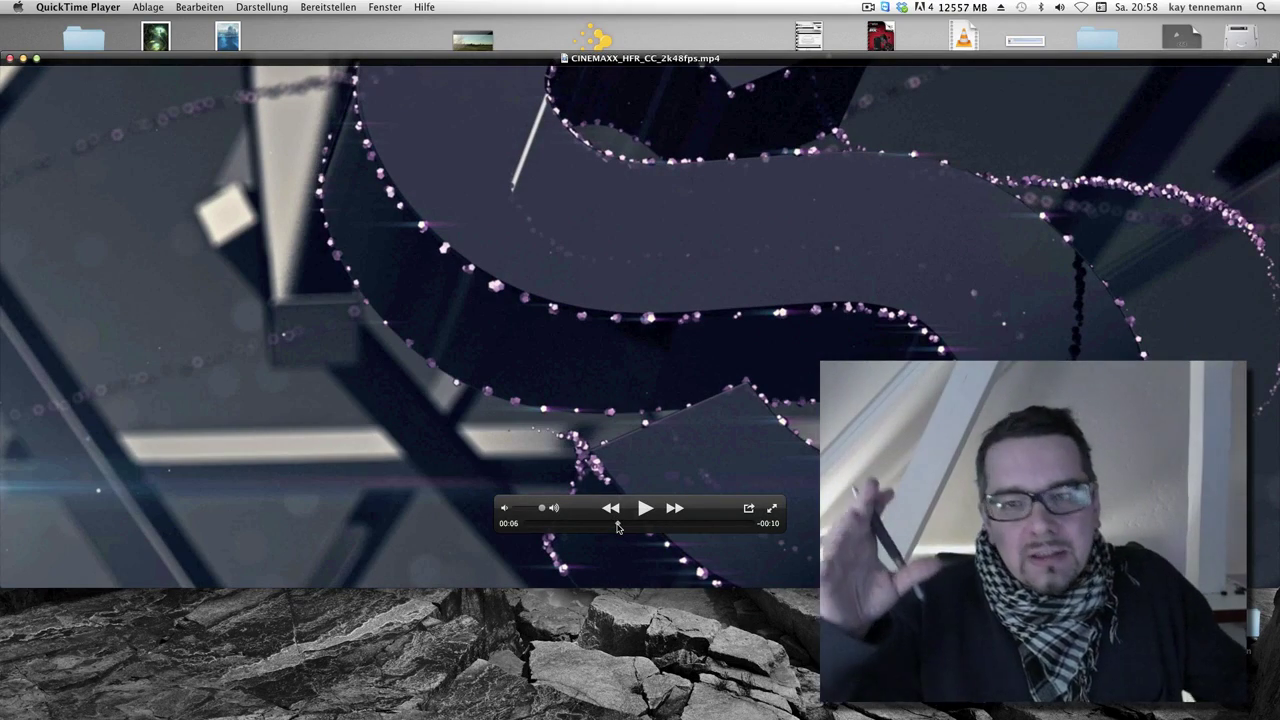
pyautogui.moveTo(617, 526)
pyautogui.mouseDown()
pyautogui.moveTo(714, 527)
pyautogui.moveTo(657, 525)
pyautogui.mouseUp()
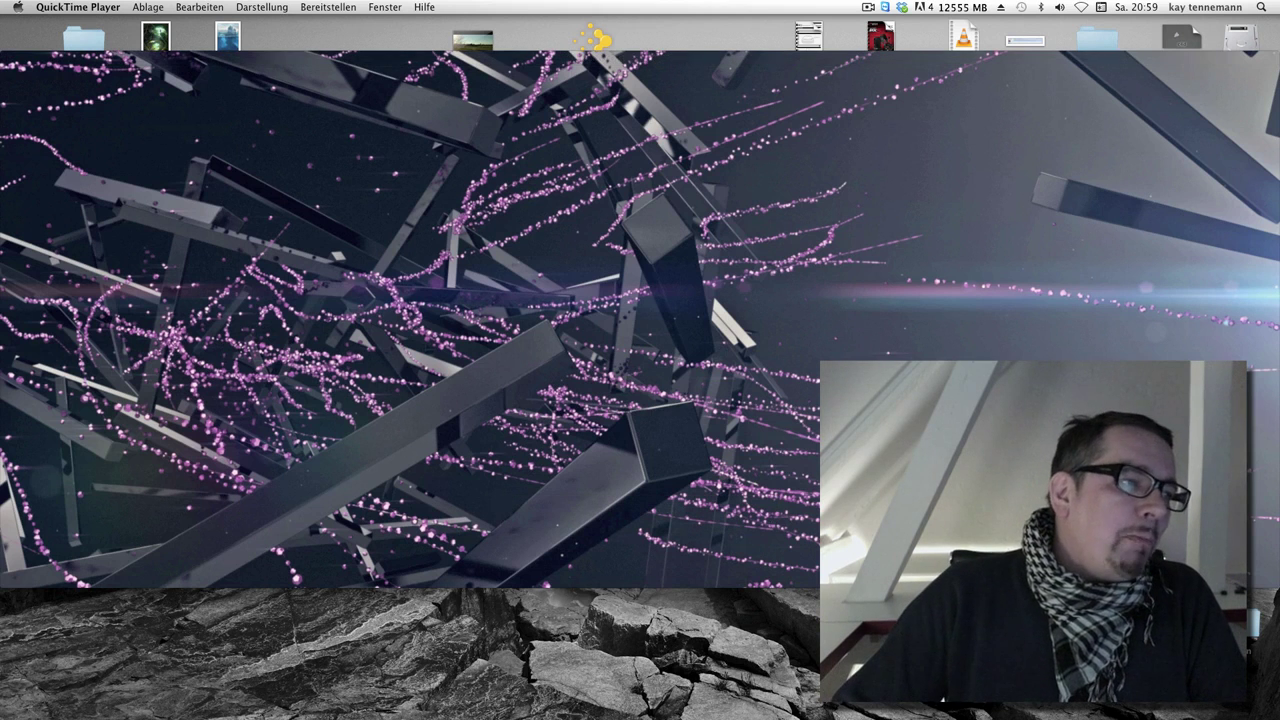
# Leave full screen and bring the QuickTime player window forward at 00:09
pyautogui.press('super+h')
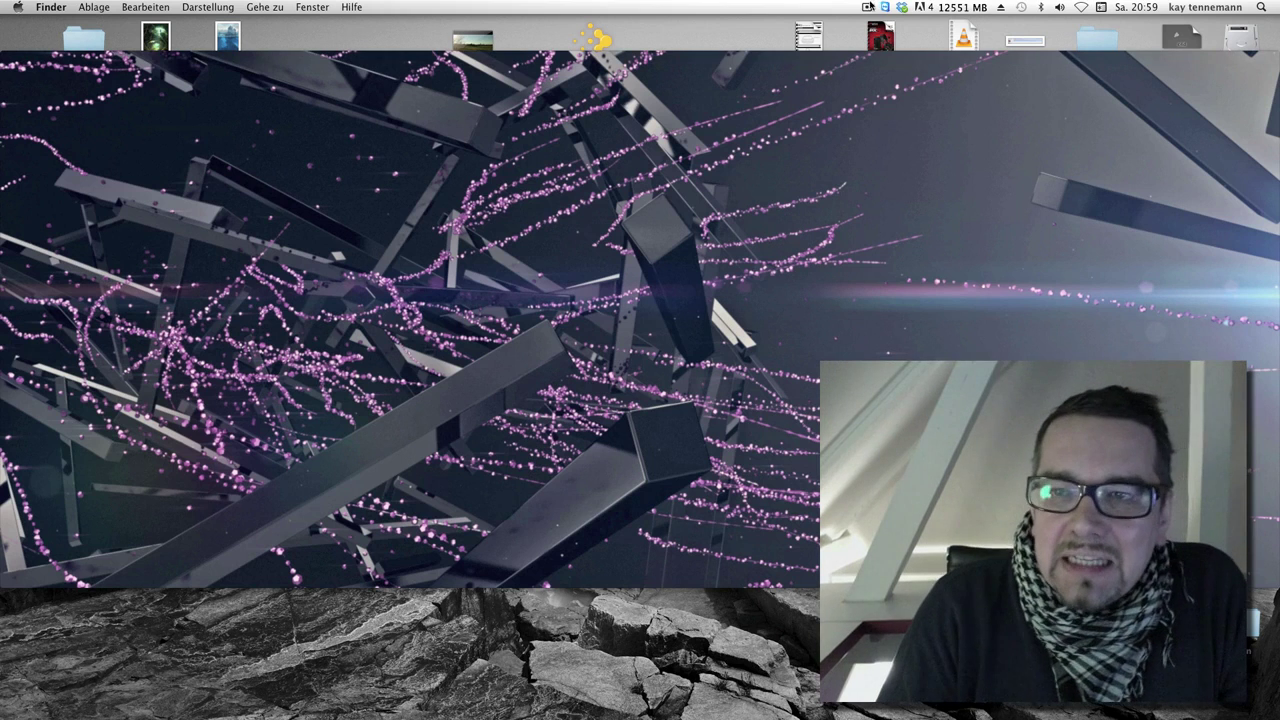
pyautogui.click(867, 7)
pyautogui.click(1206, 336)
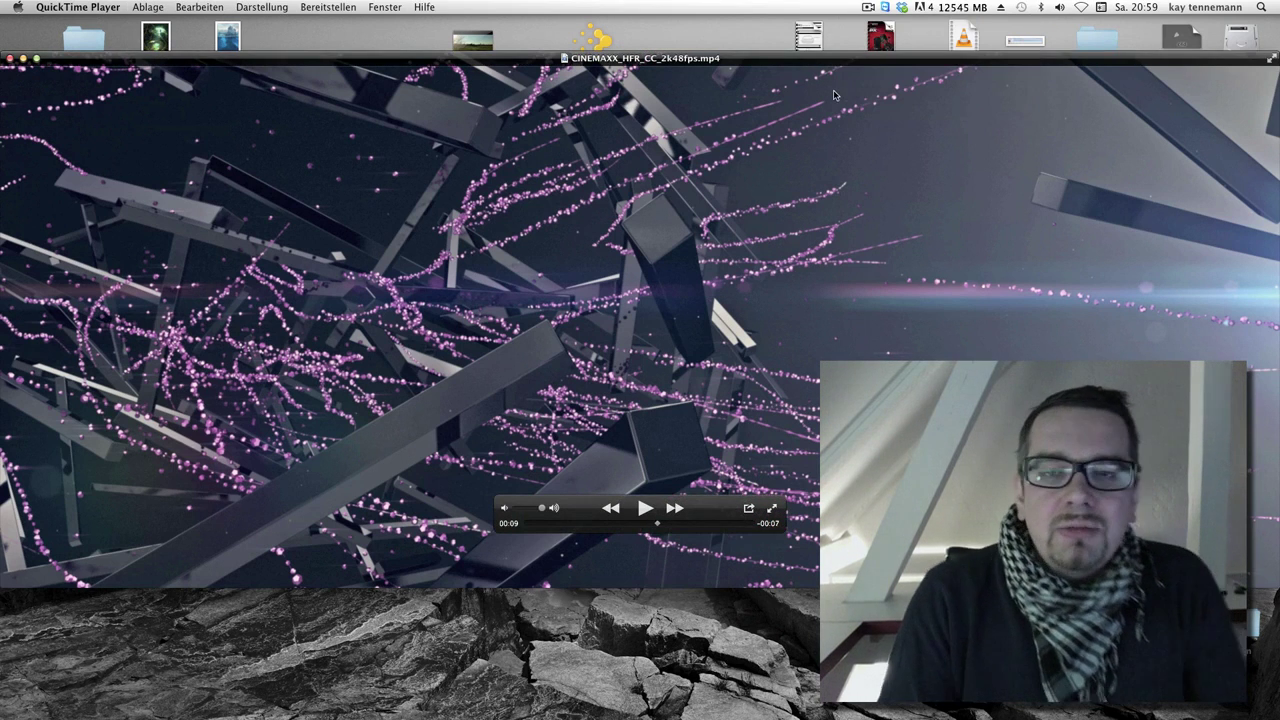